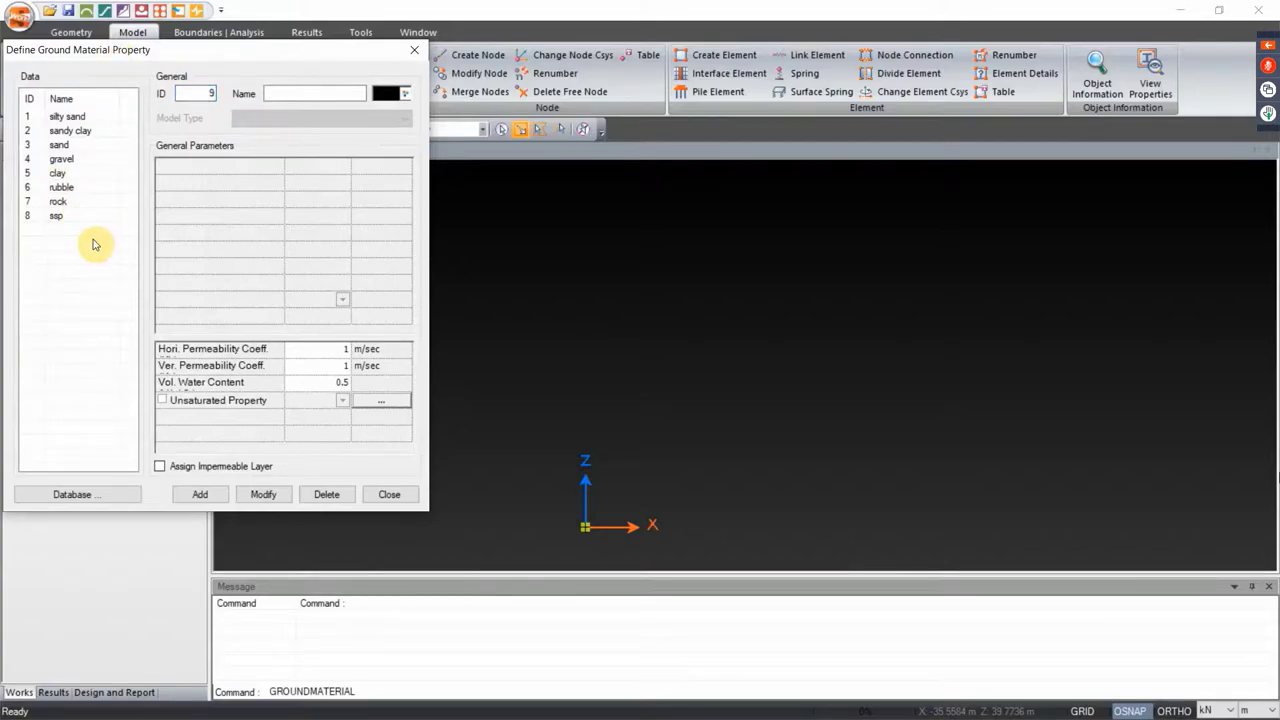
Name the new ground material "sand" and enable its unsaturated property, opening the "sand" function definition
left_click(283, 94)
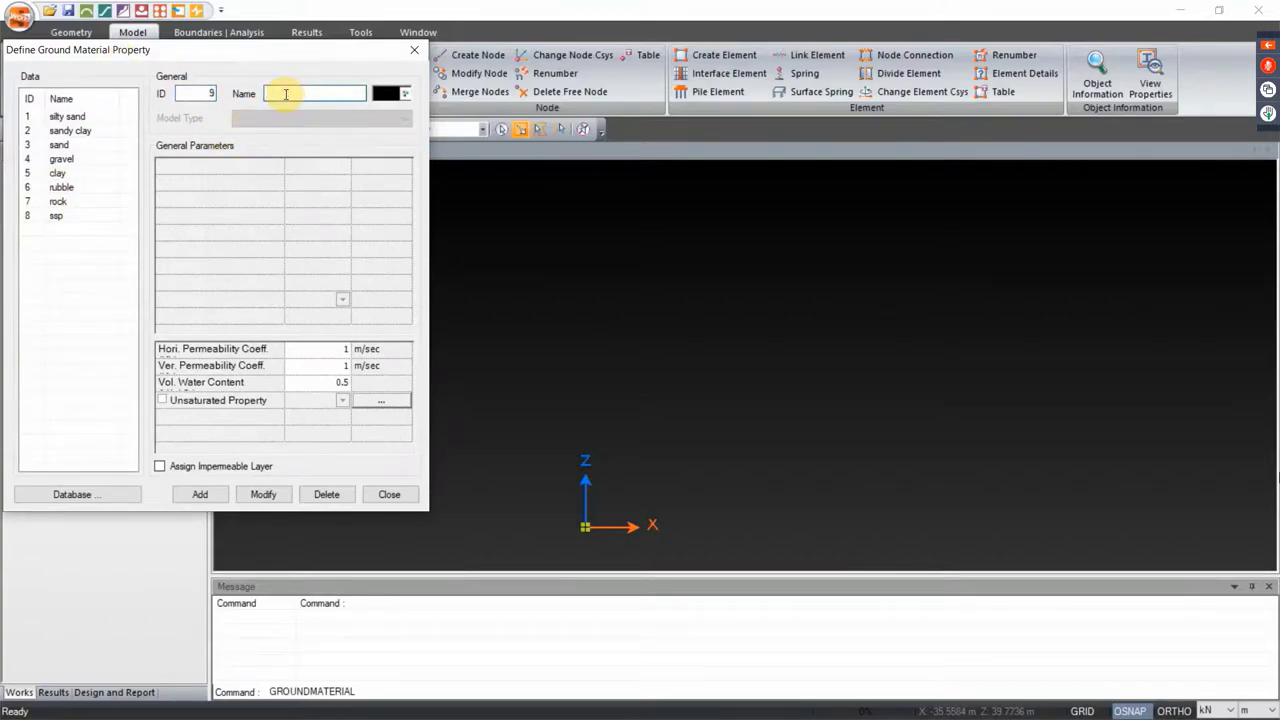
type("sand")
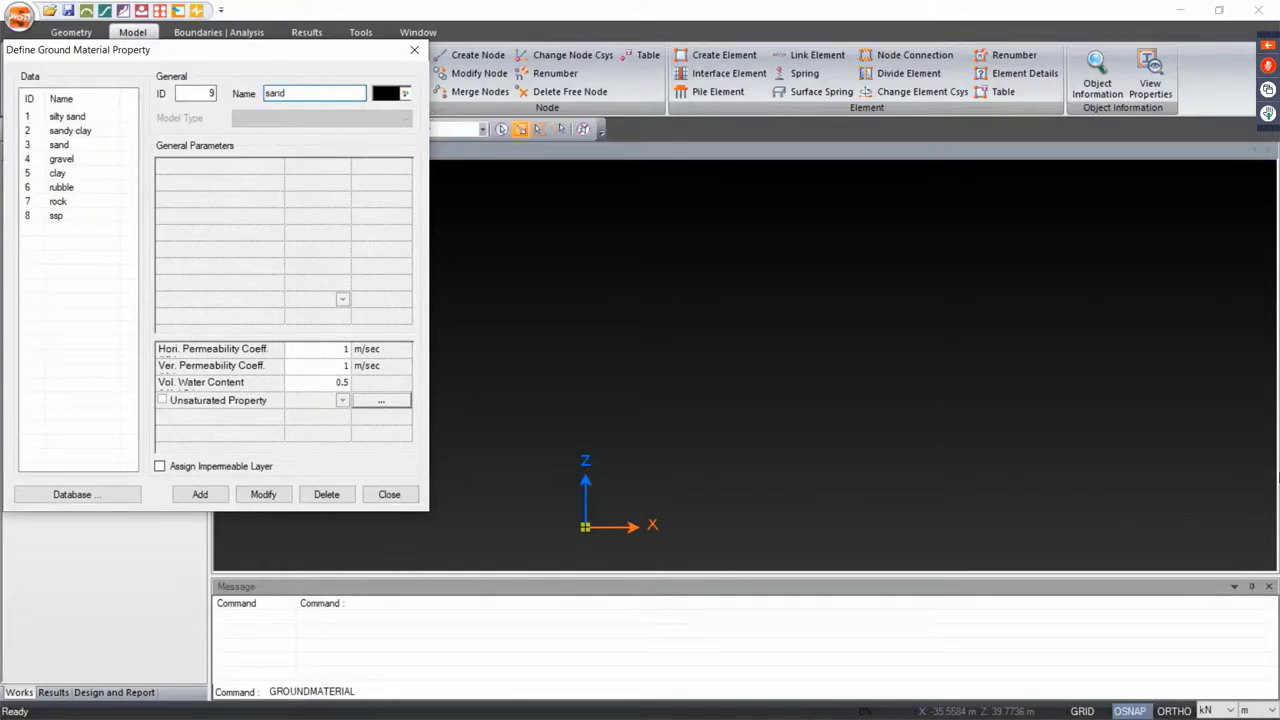
left_click(162, 401)
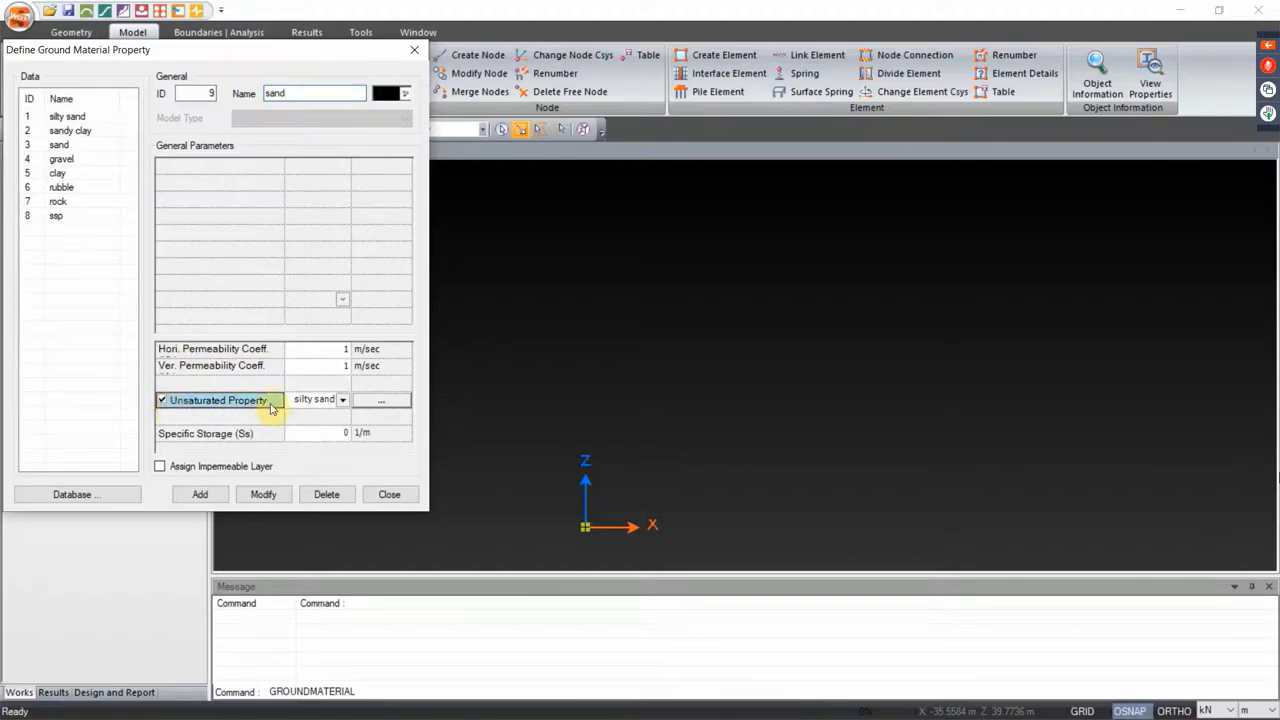
left_click(378, 402)
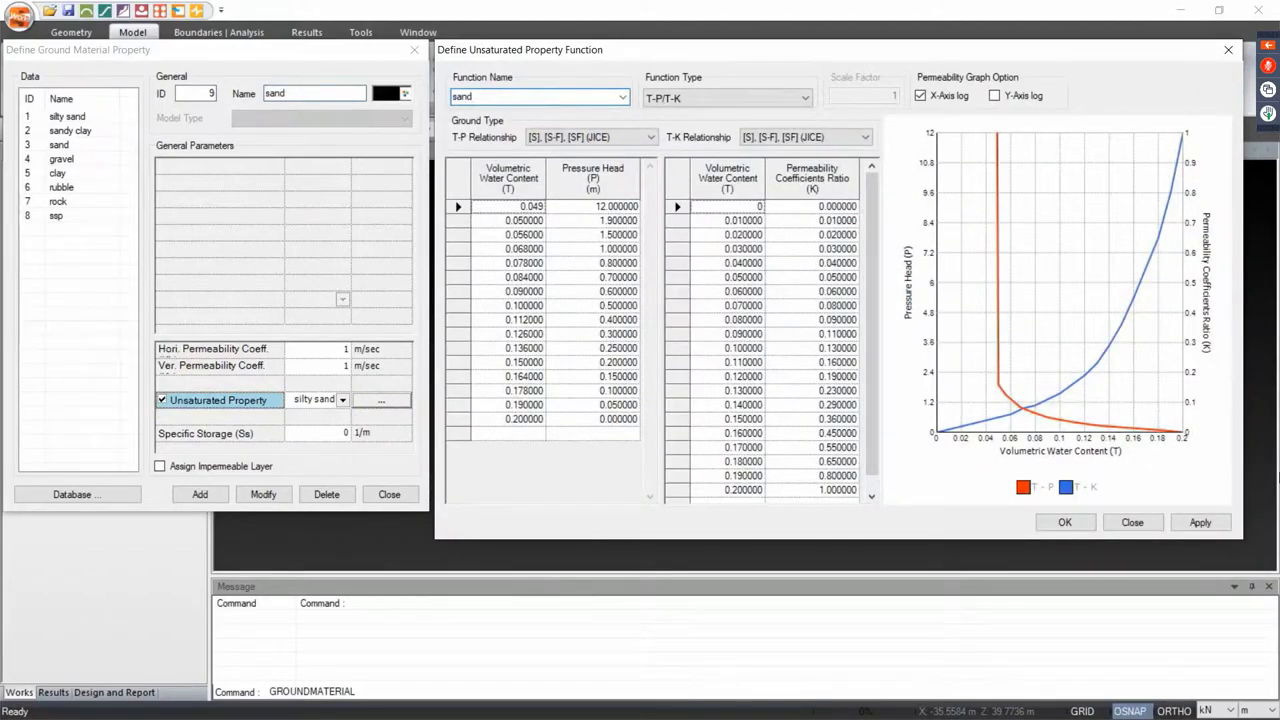
Try the P-K/WCC function type with Frontal Function and Van Genuchten permeability data and User Defined water content data
left_click(735, 95)
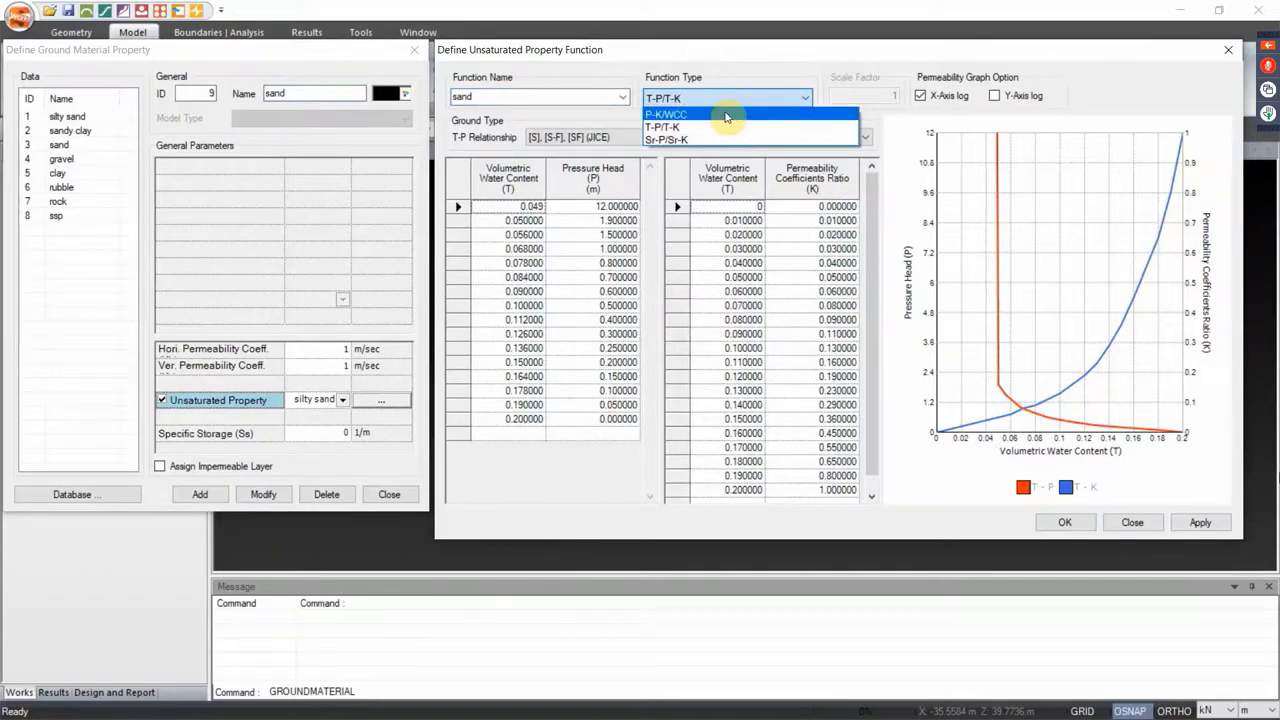
left_click(726, 114)
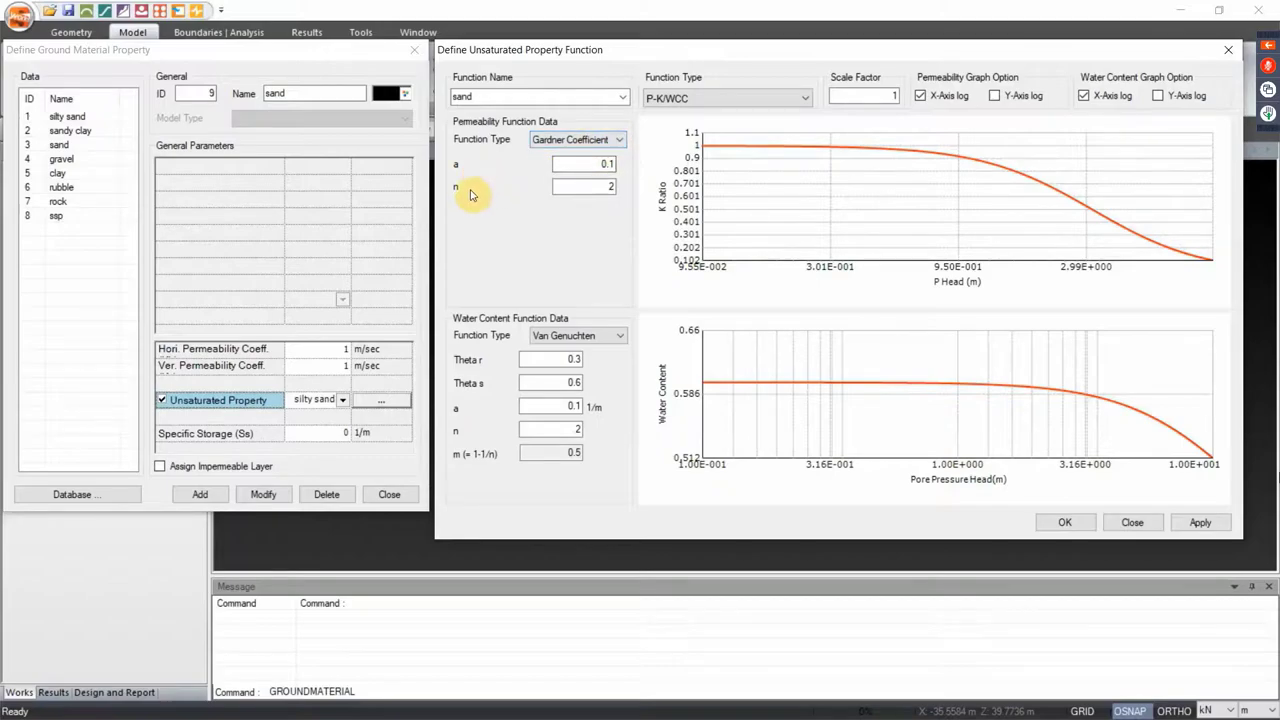
left_click(585, 144)
left_click(584, 157)
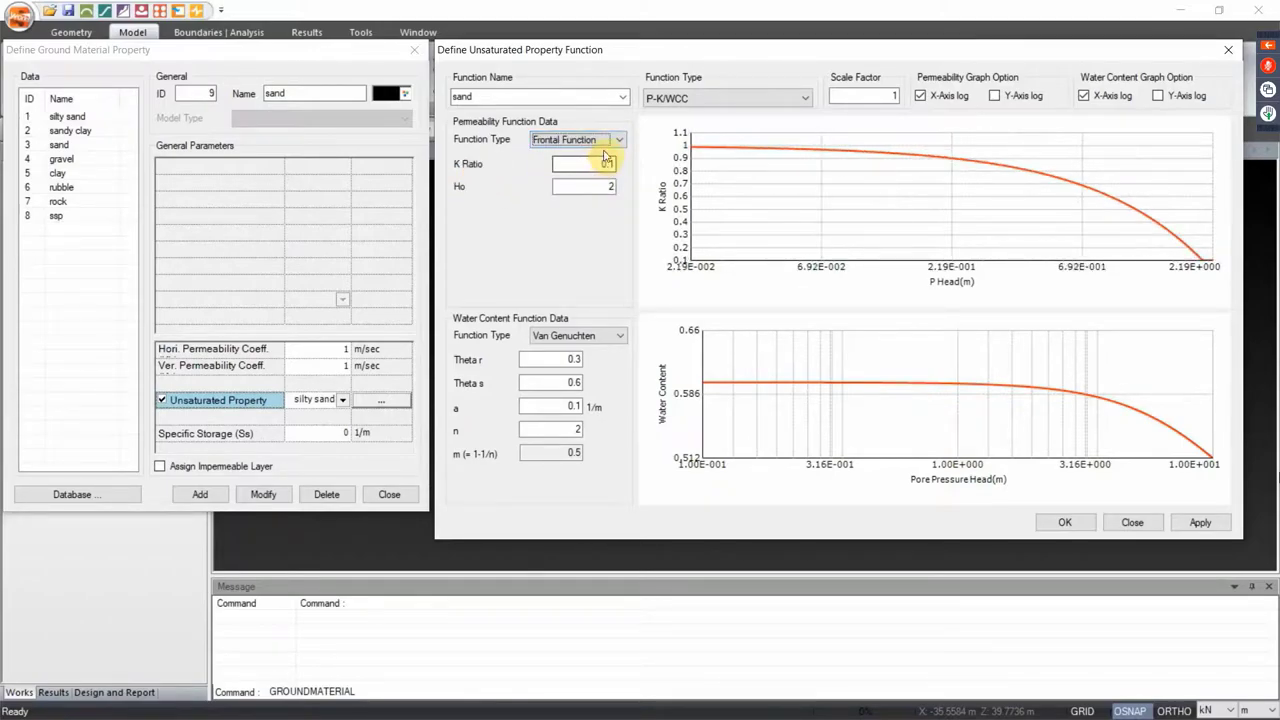
left_click(608, 142)
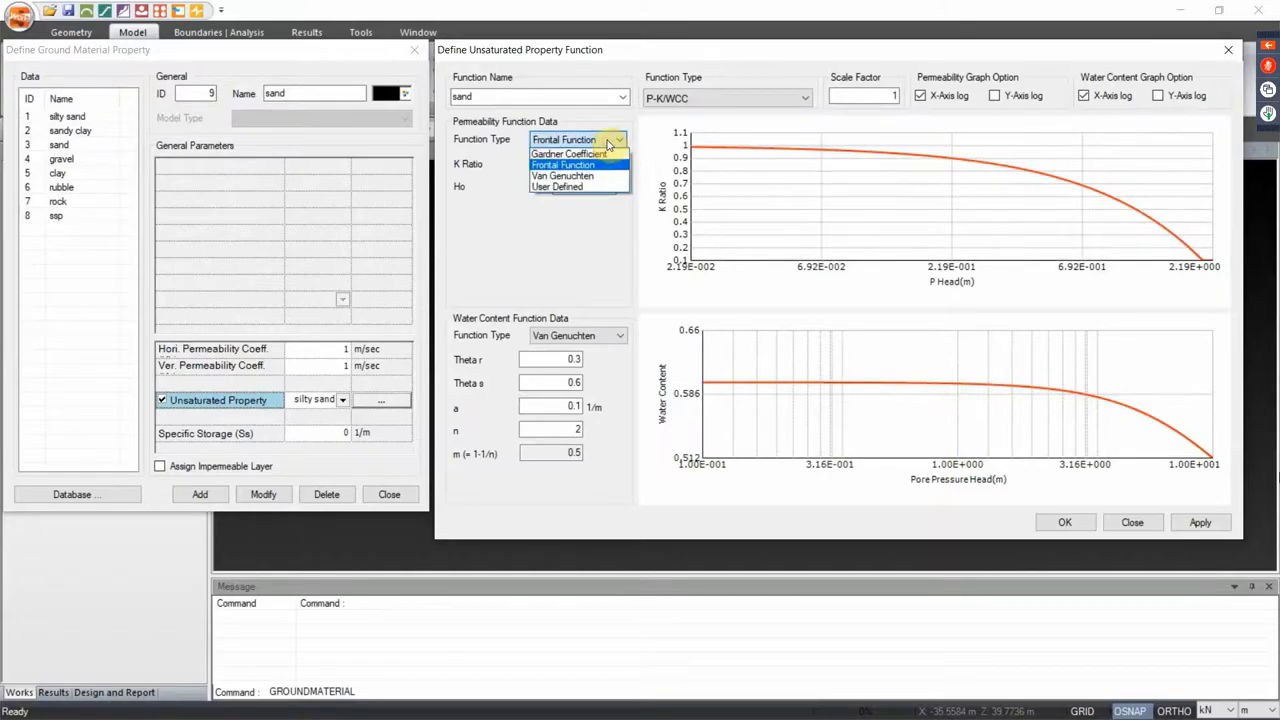
left_click(580, 176)
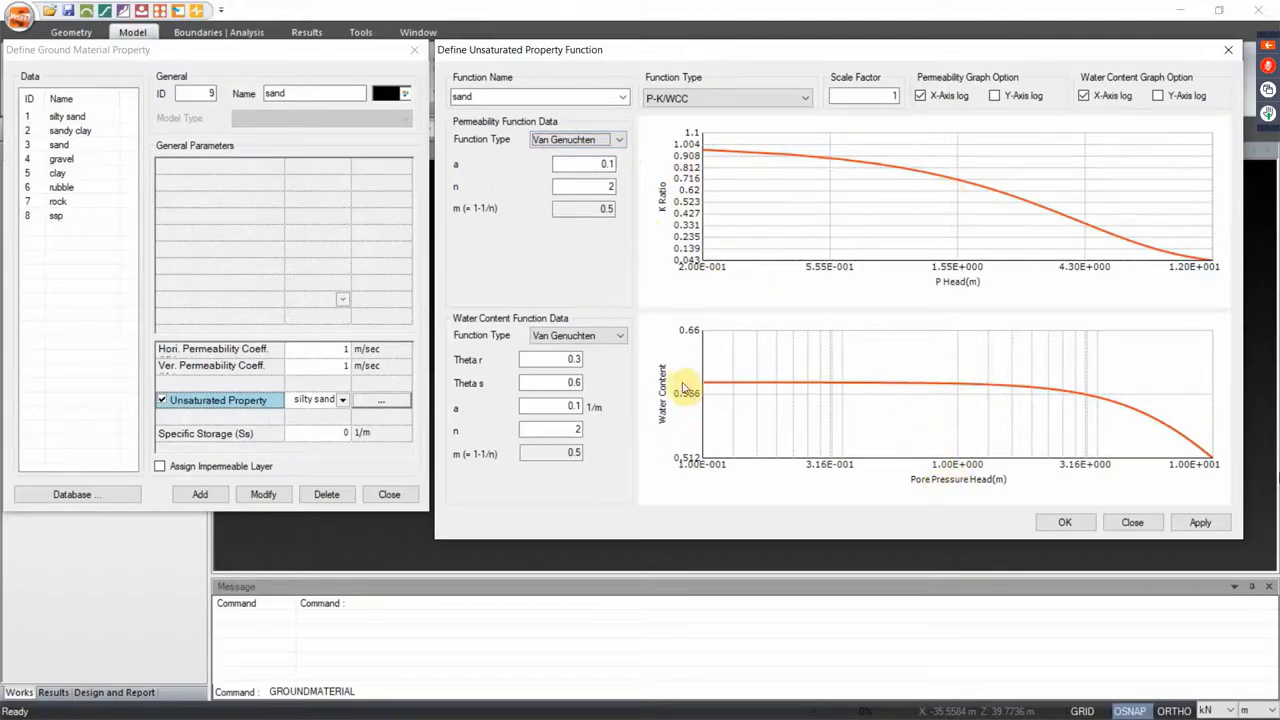
left_click(587, 338)
left_click(581, 362)
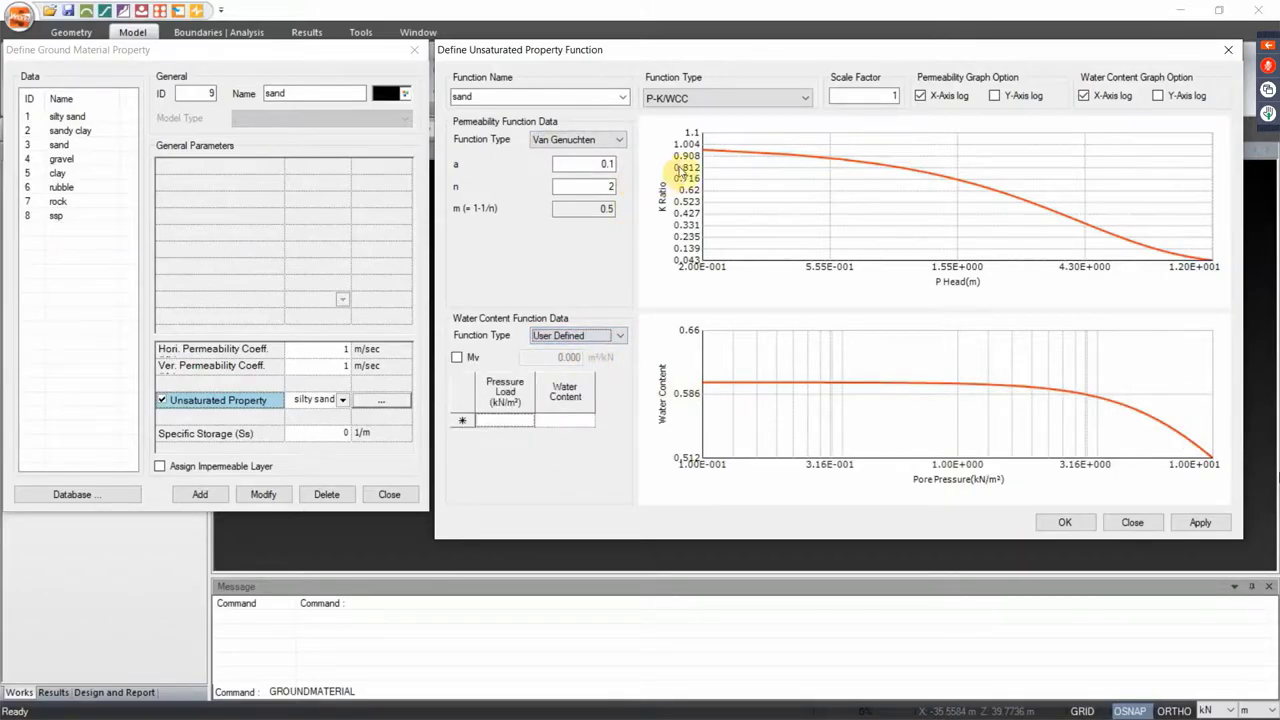
Define the sand function as T-P/T-K with [S], [S-F], [SF] (JICE) for both relationships, and apply it
left_click(735, 100)
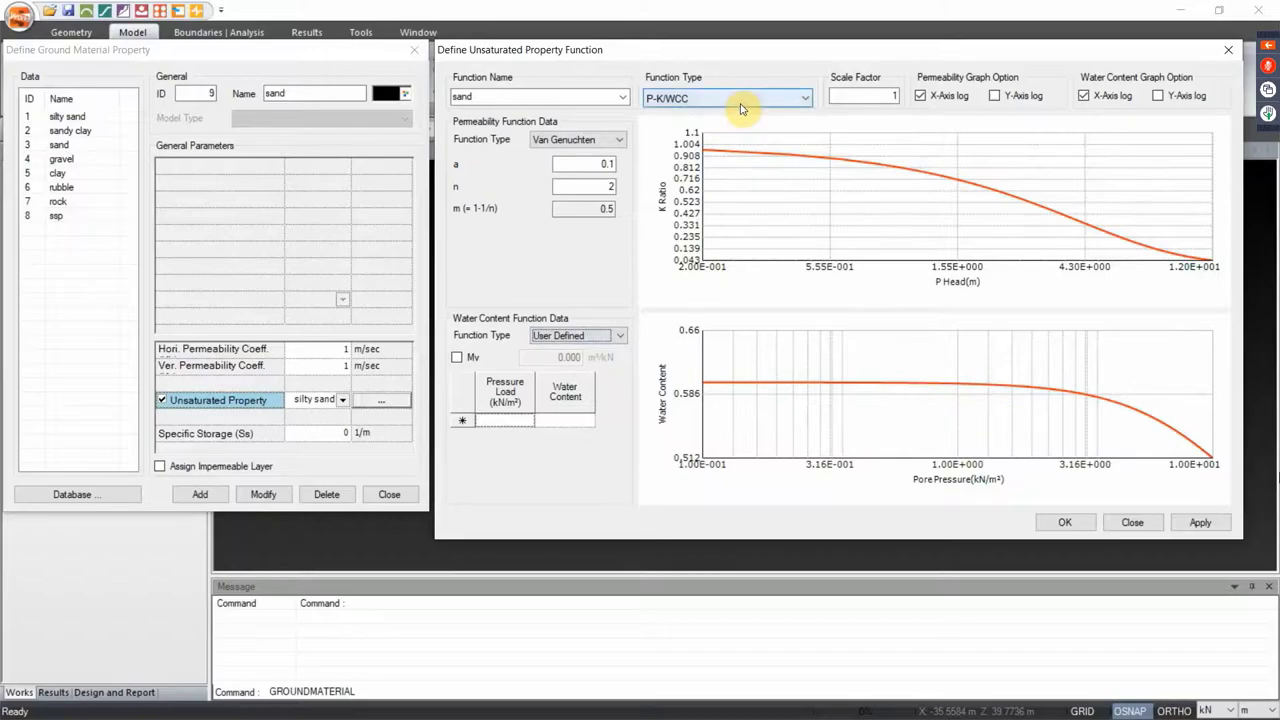
left_click(723, 127)
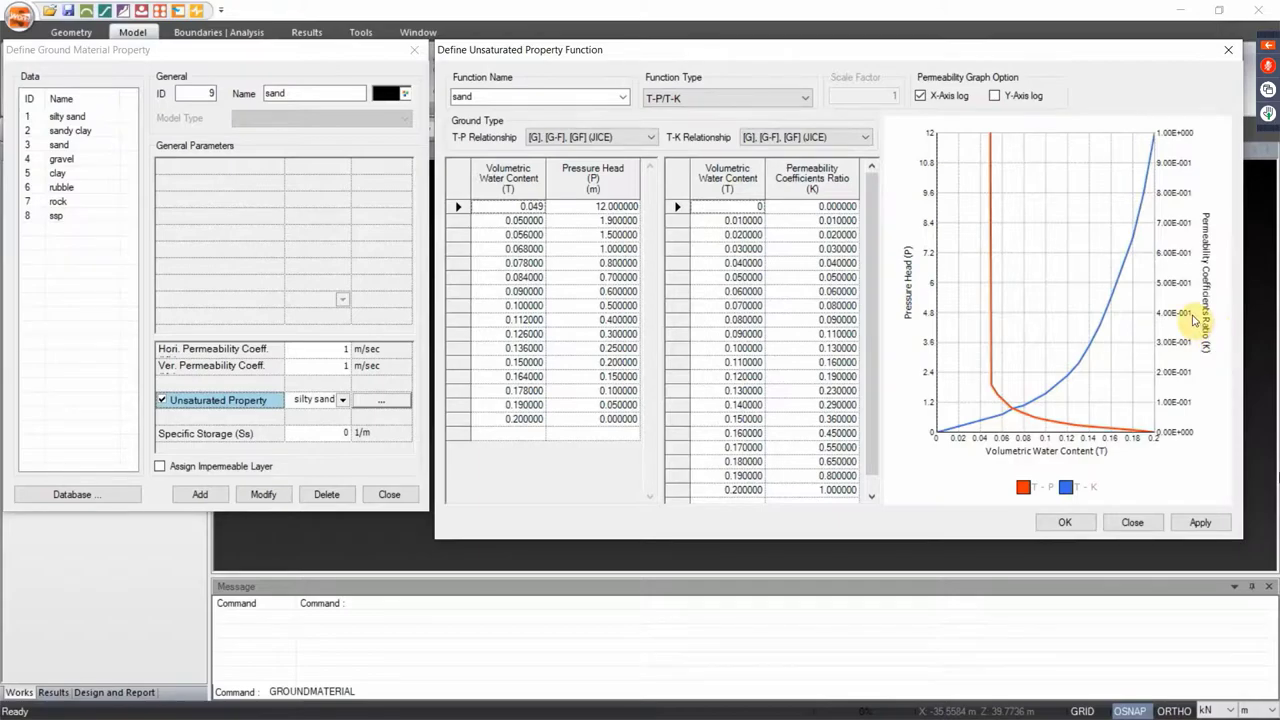
left_click(624, 143)
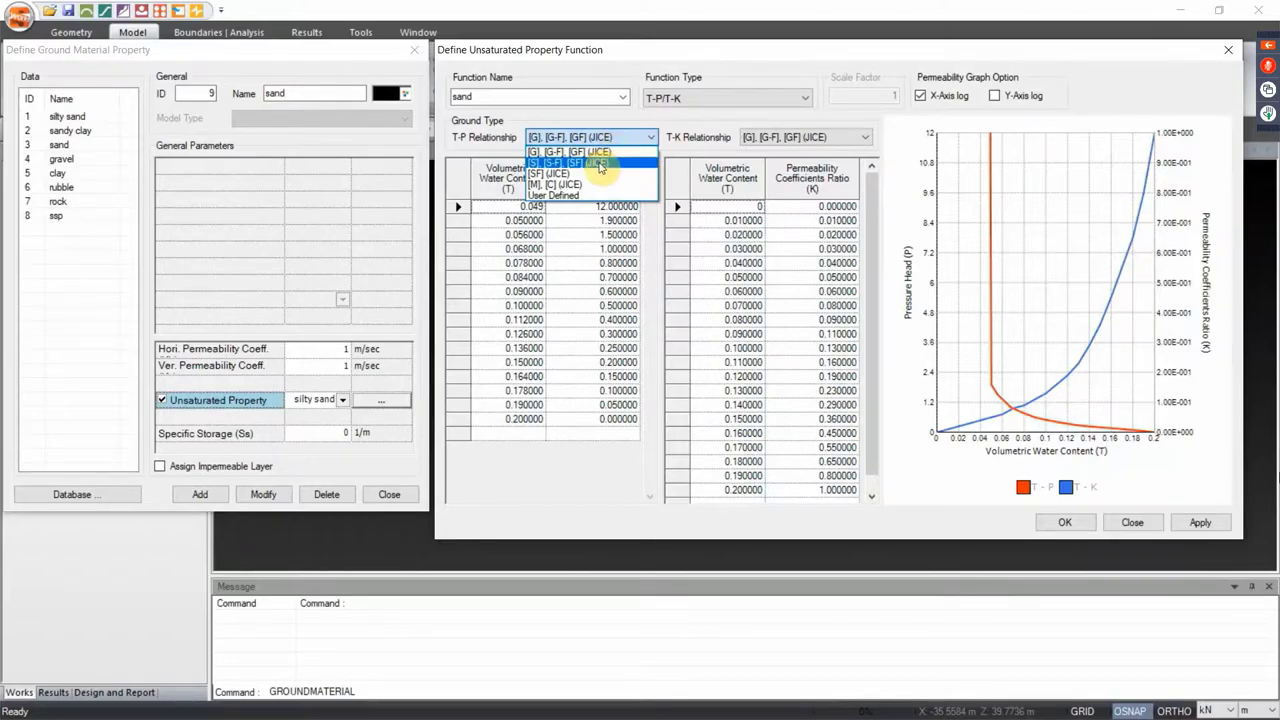
left_click(598, 163)
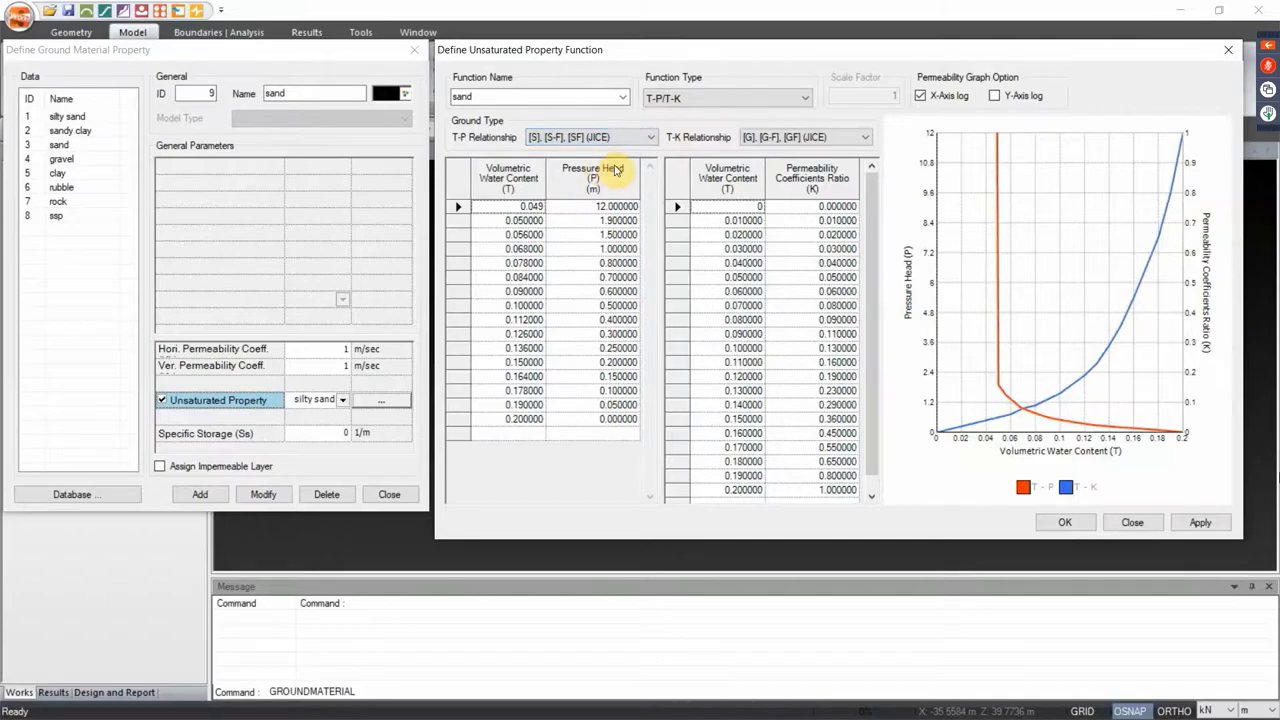
left_click(781, 140)
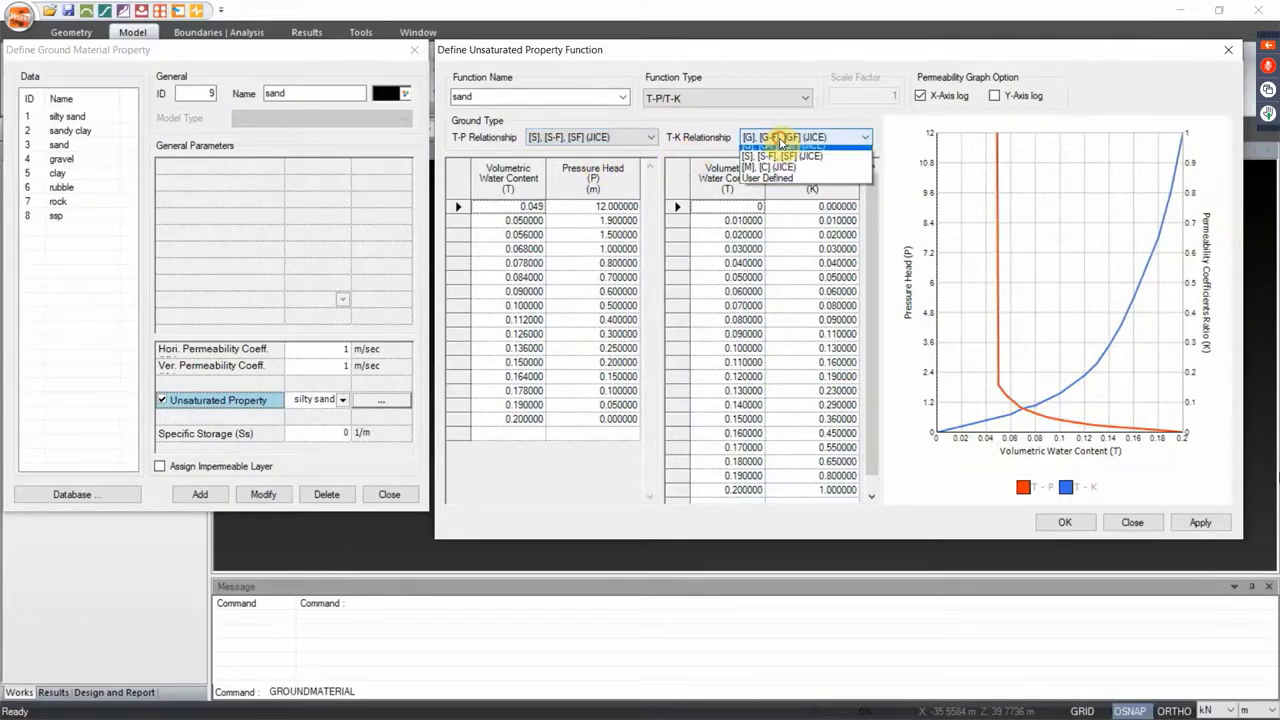
left_click(773, 163)
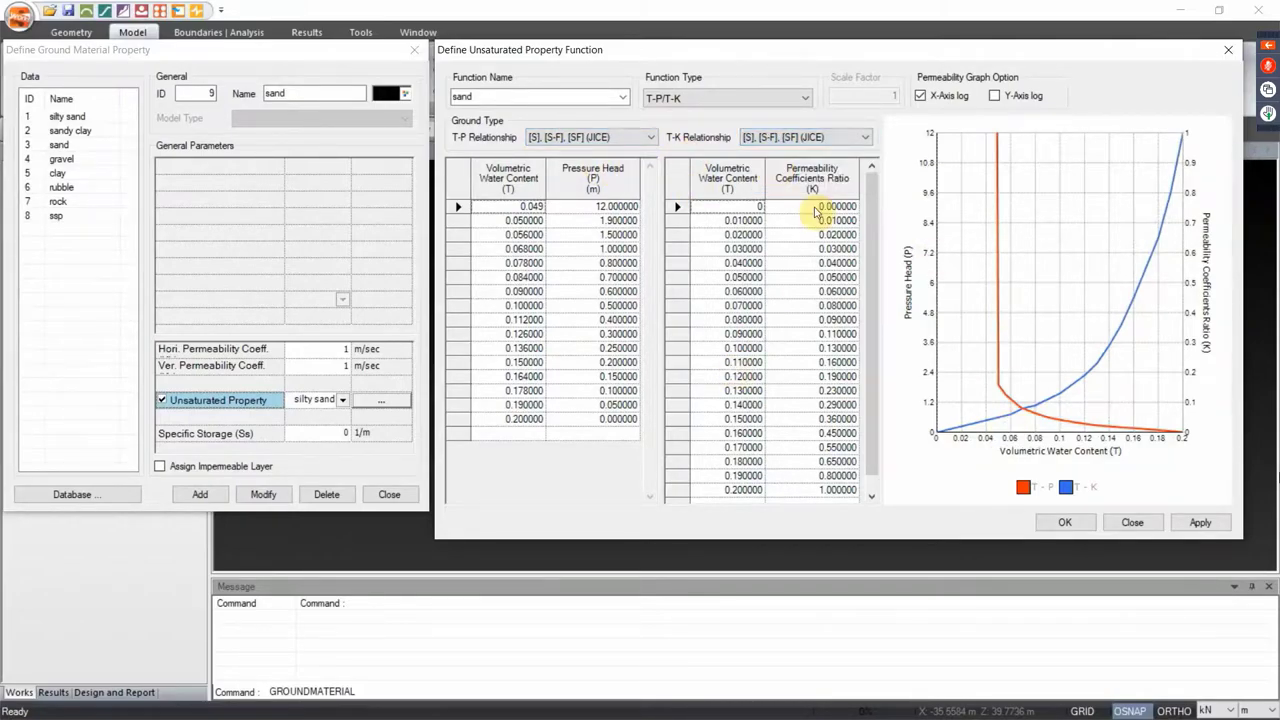
left_click(1196, 522)
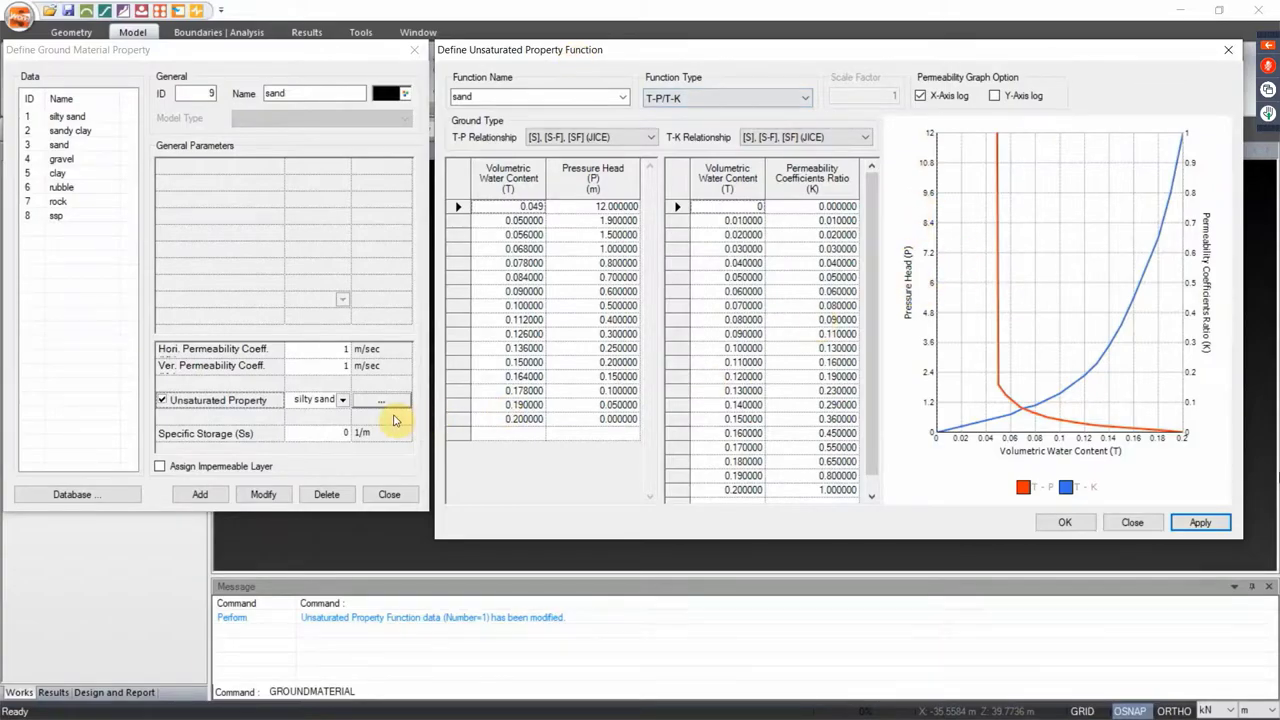
left_click(1132, 522)
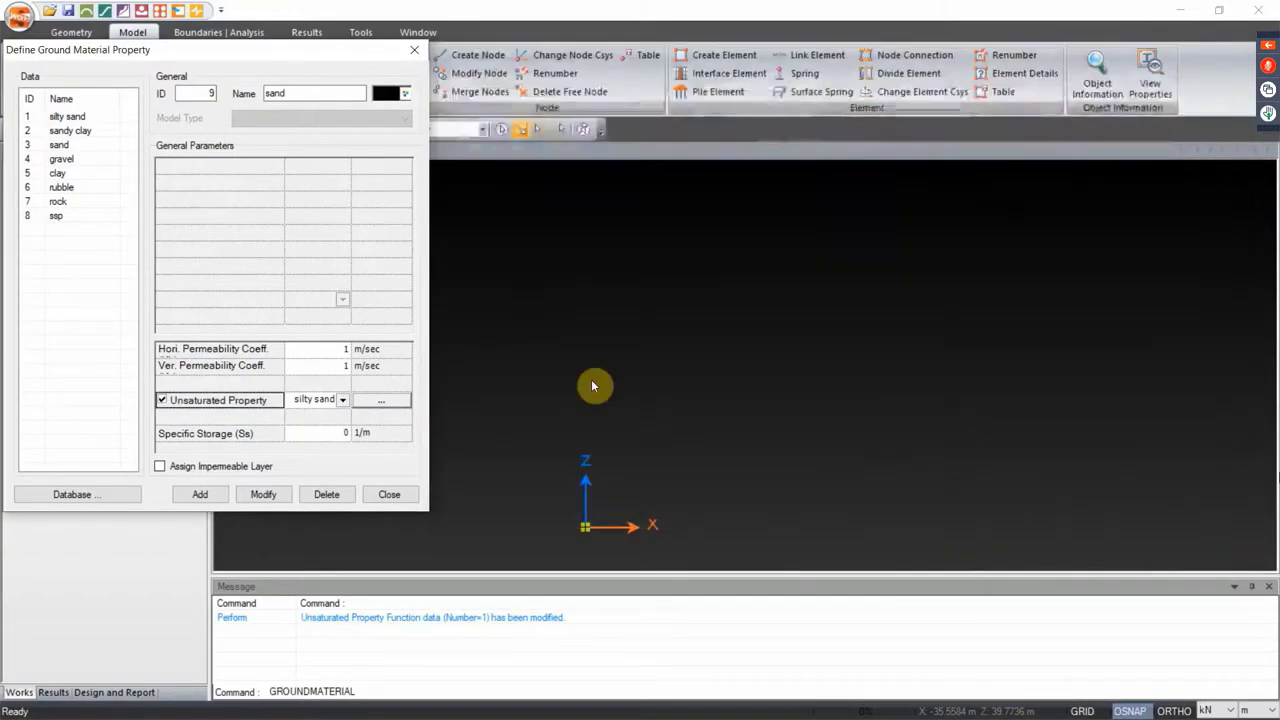
Add the new material with the "sand" unsaturated property function, and check the existing ssp material's definition before closing the dialog
left_click(342, 400)
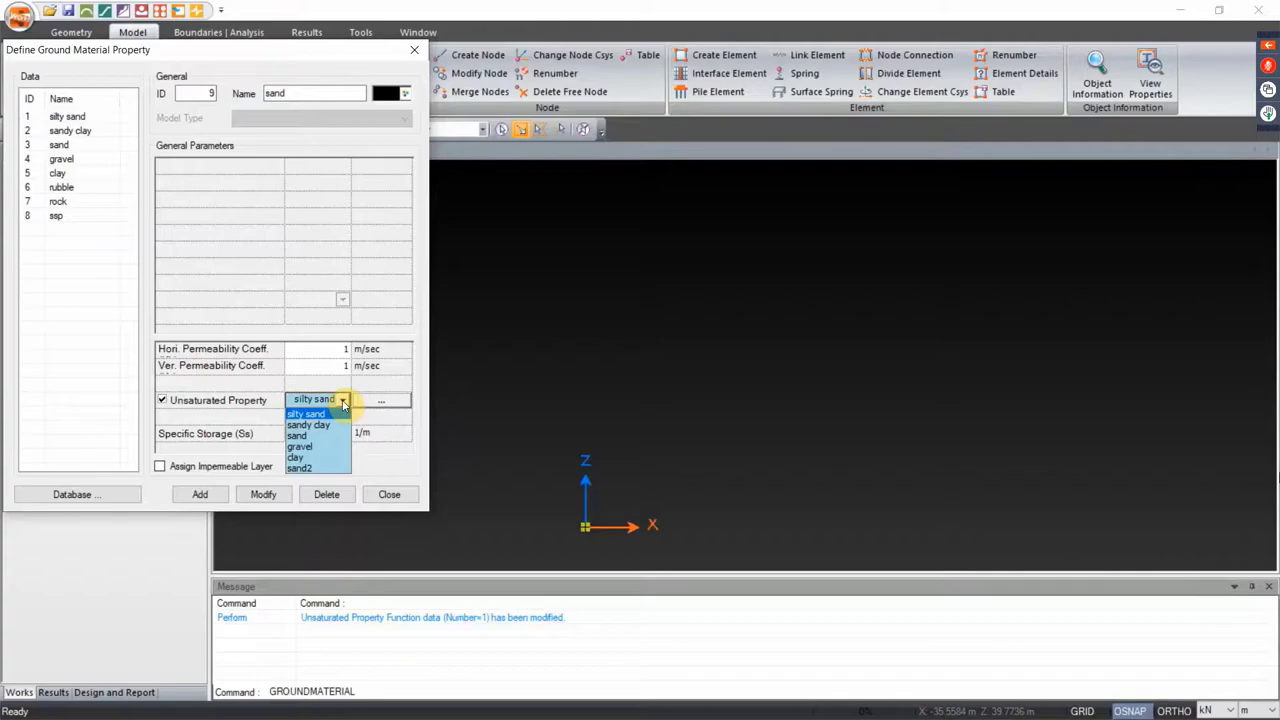
left_click(342, 401)
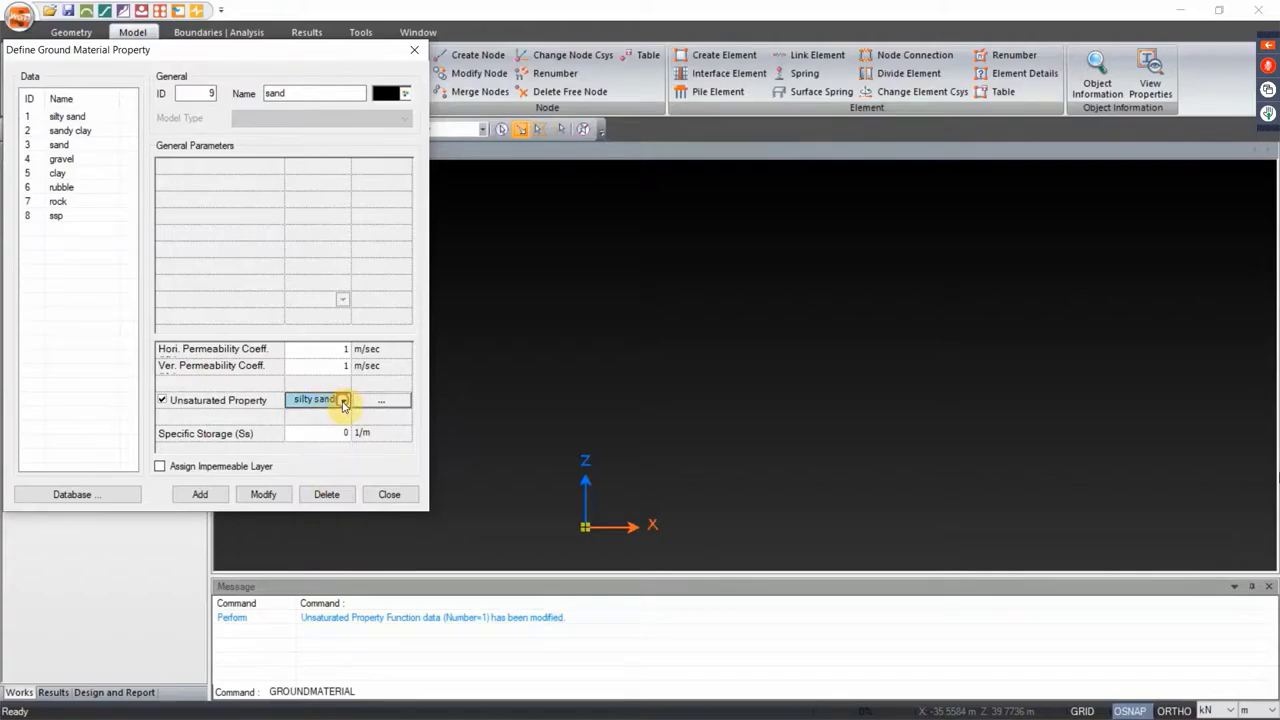
left_click(342, 401)
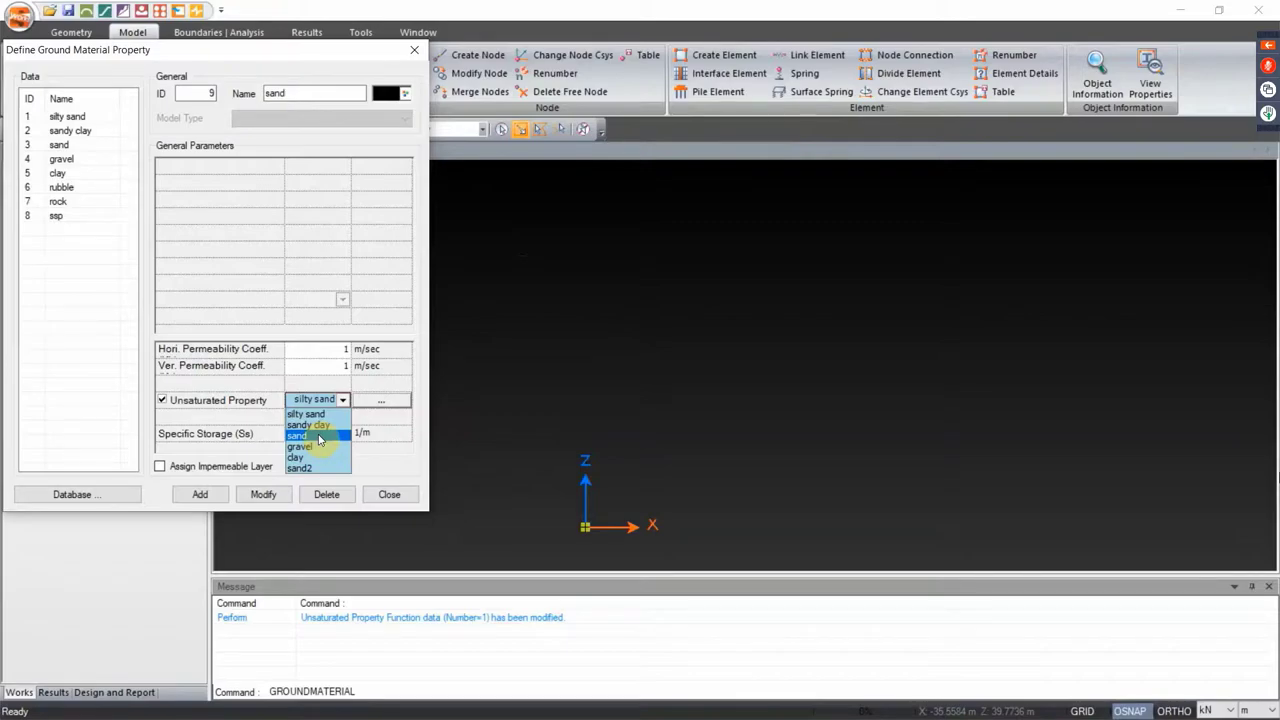
left_click(319, 437)
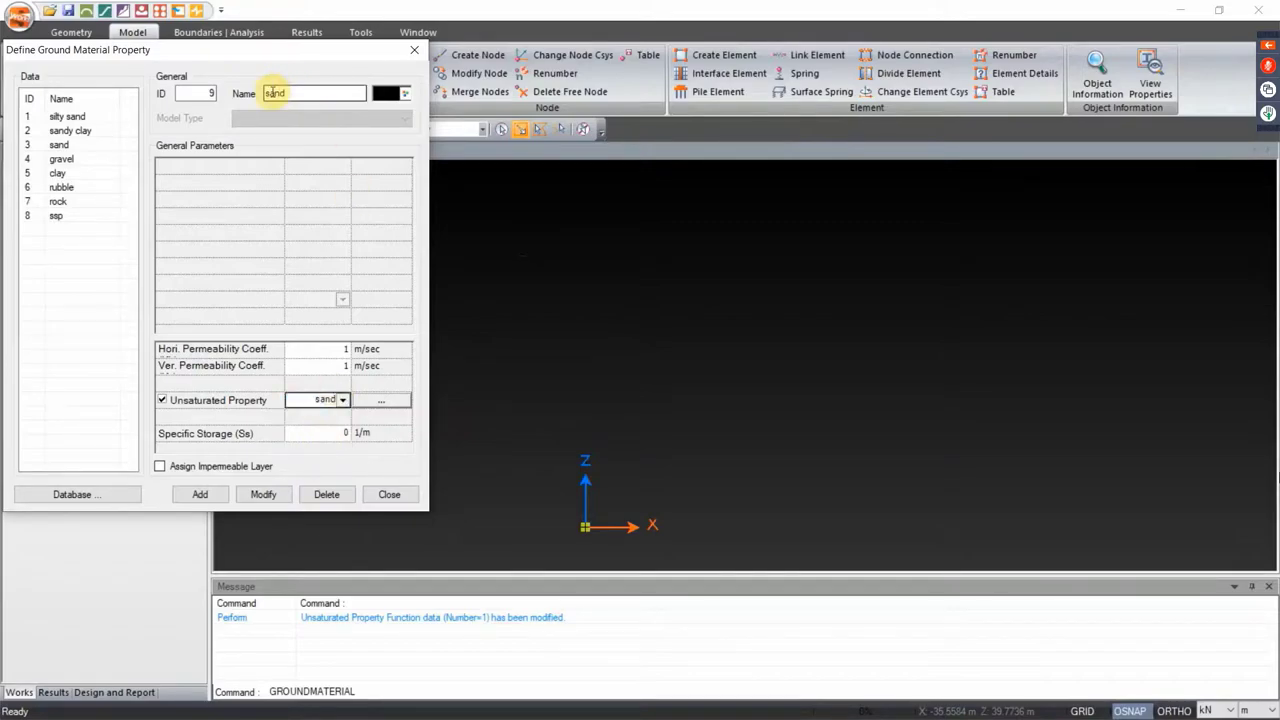
left_click(200, 494)
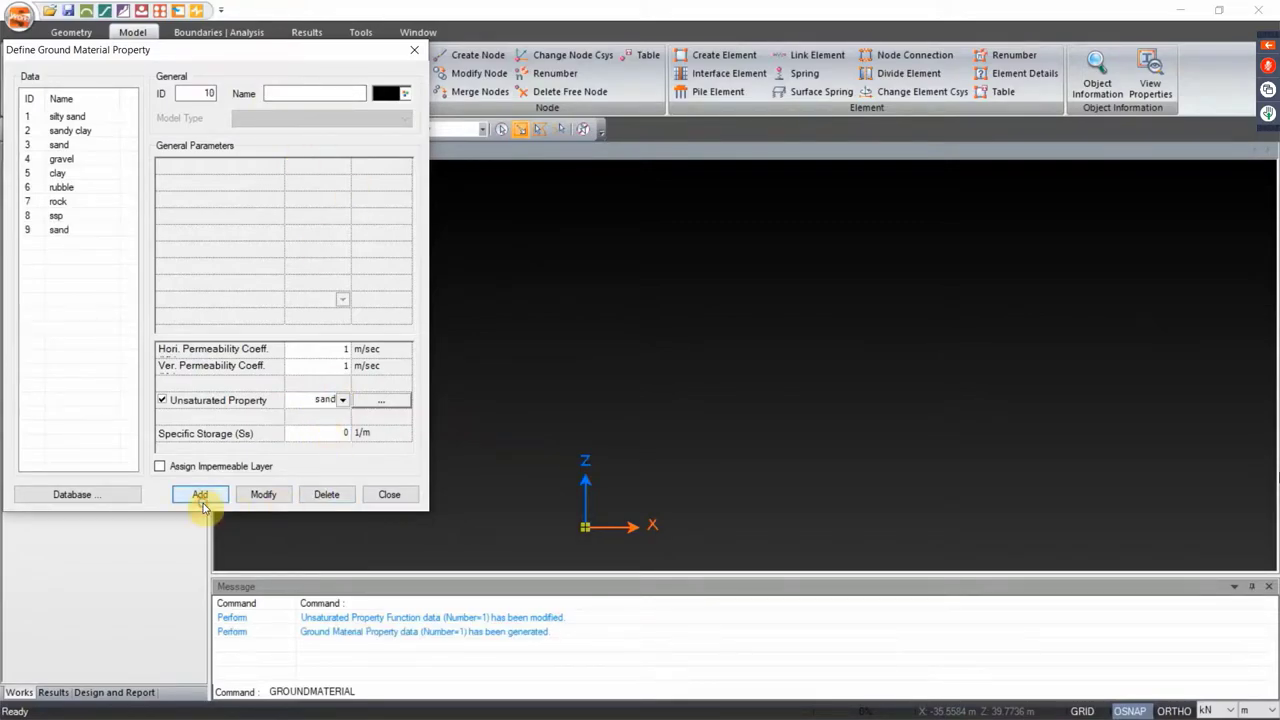
left_click(57, 217)
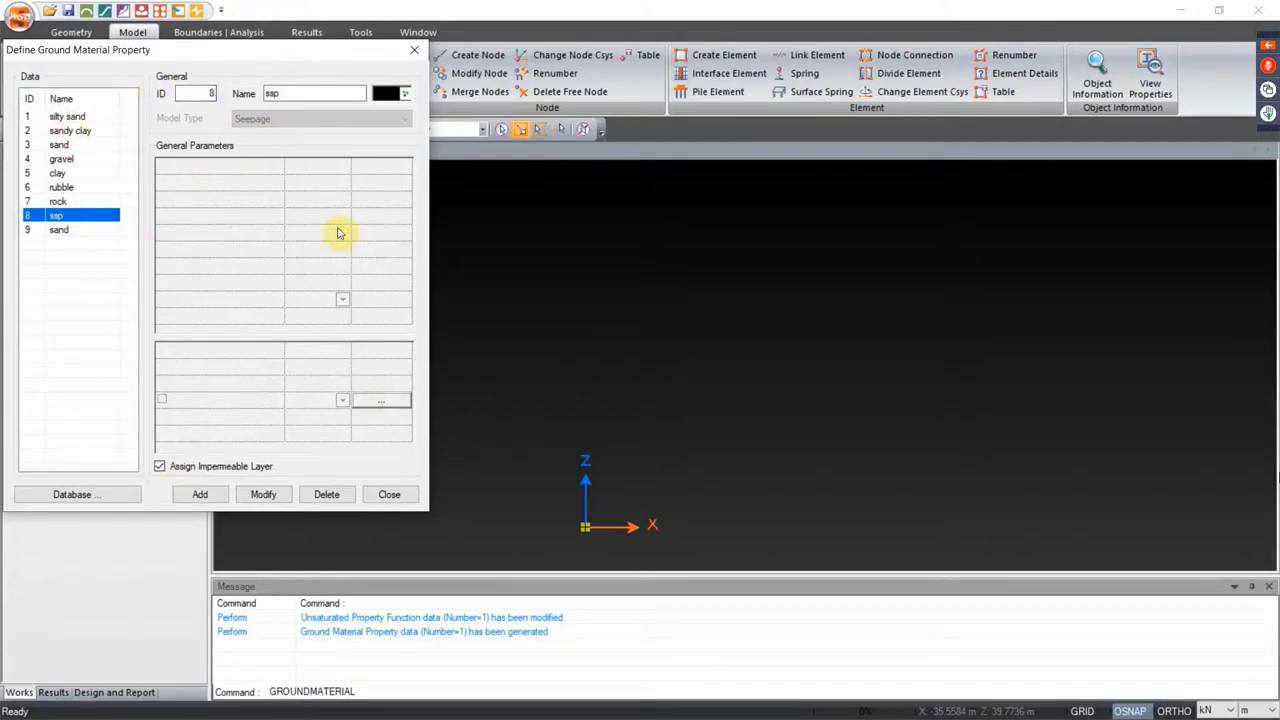
left_click(390, 497)
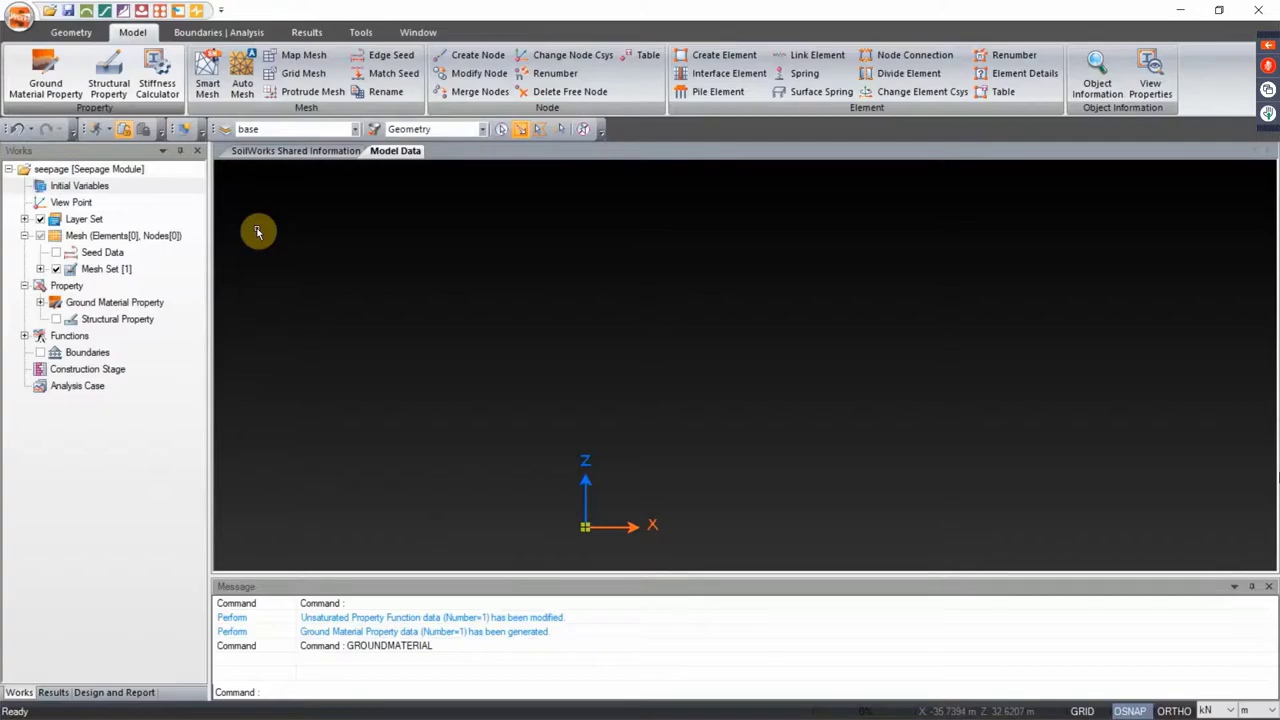
Import the DXF drawing "Seepage geometry.dxf" into the model, accepting the data range warning
left_click(71, 32)
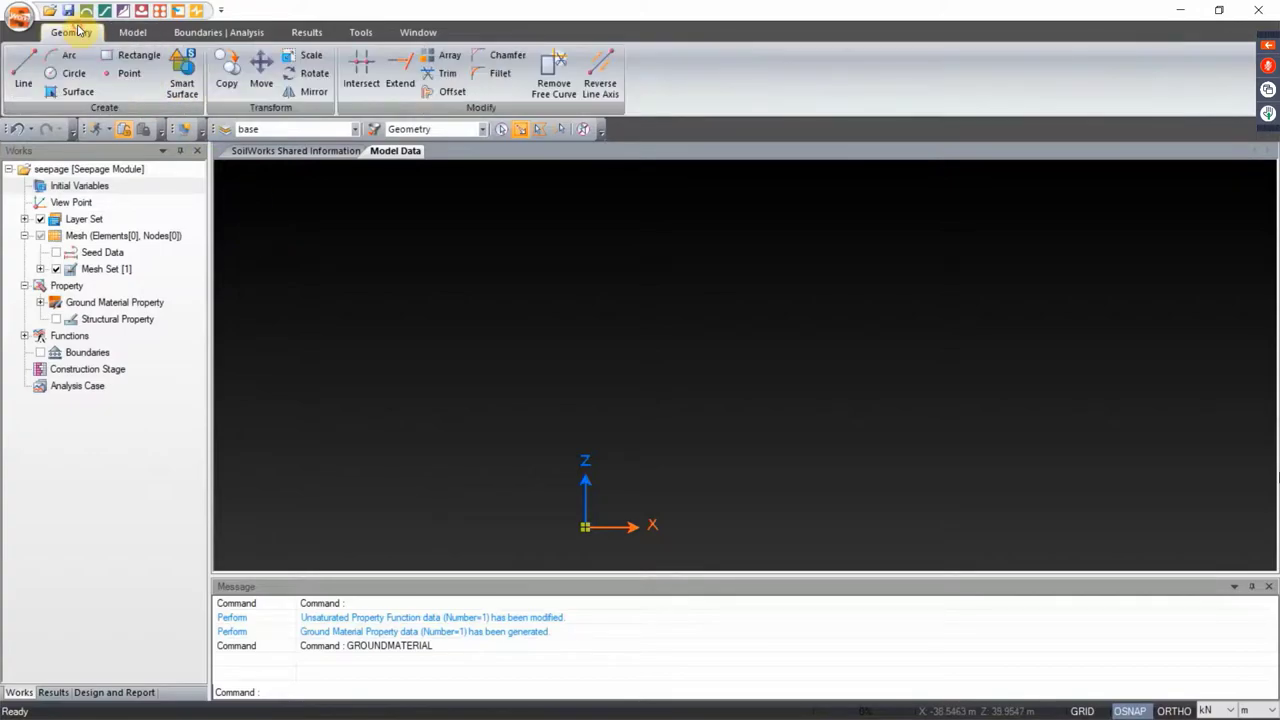
left_click(20, 18)
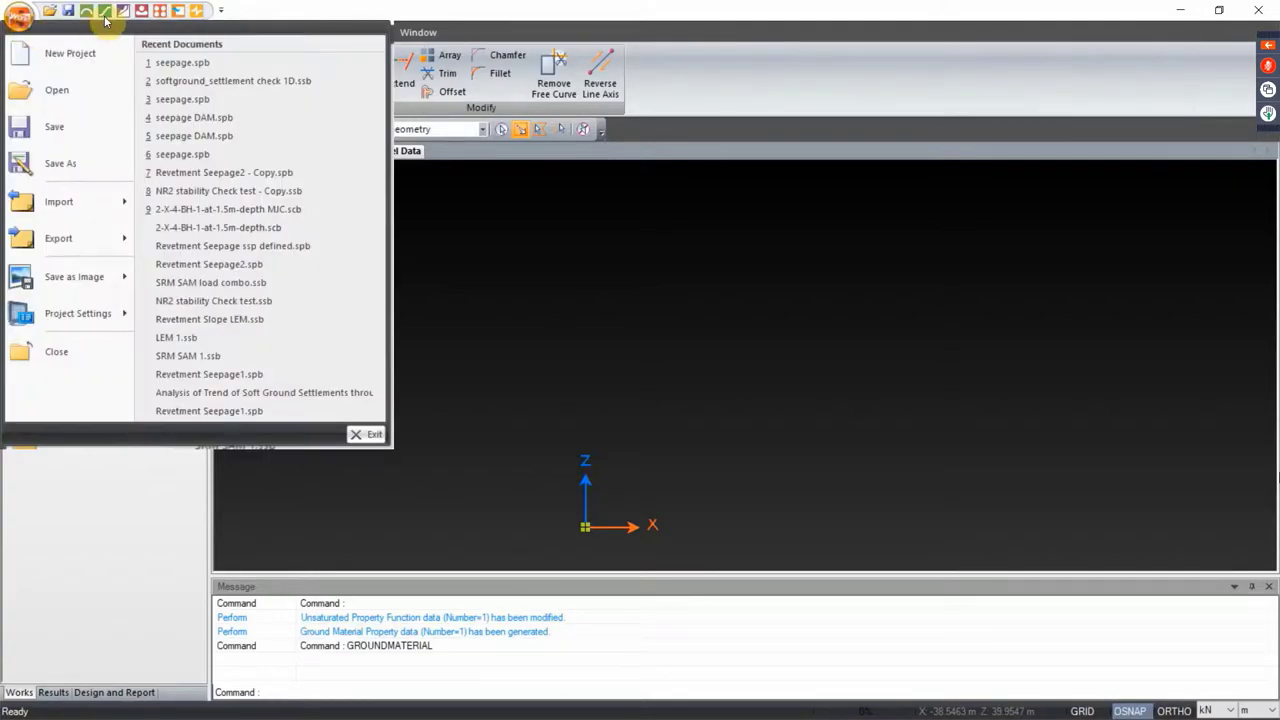
mouse_move(72, 204)
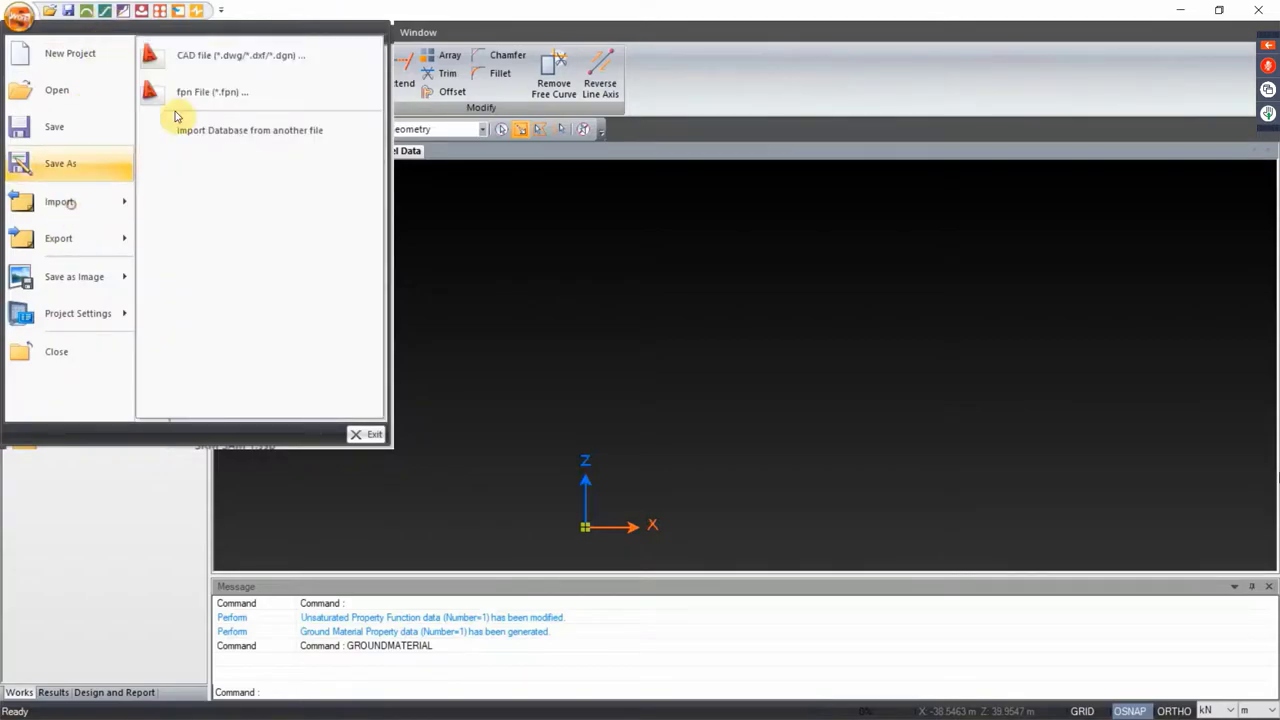
left_click(208, 68)
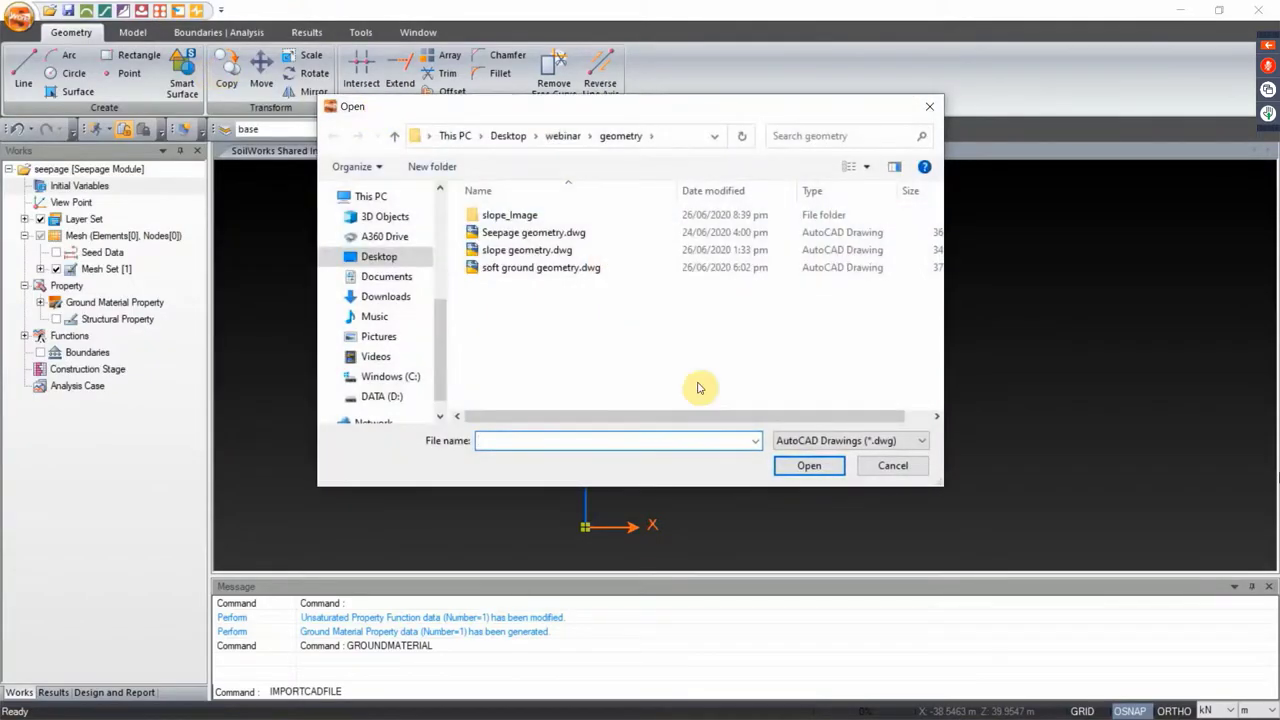
left_click(835, 446)
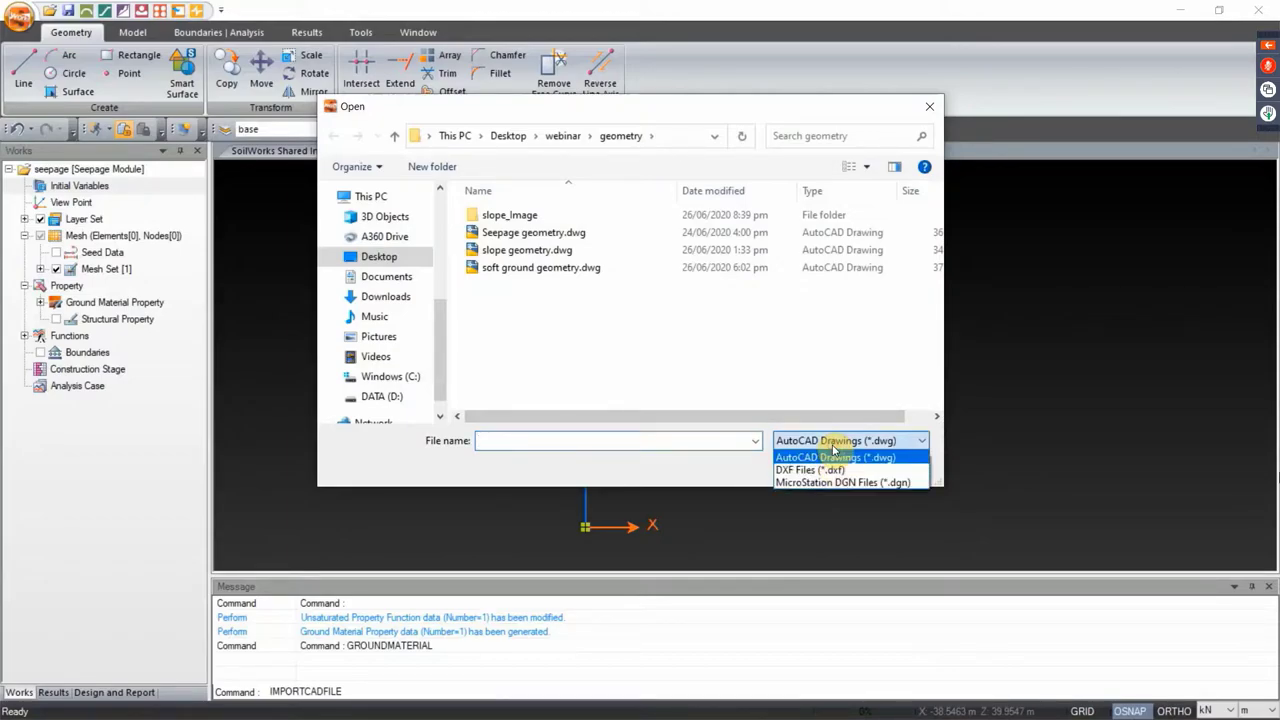
left_click(832, 470)
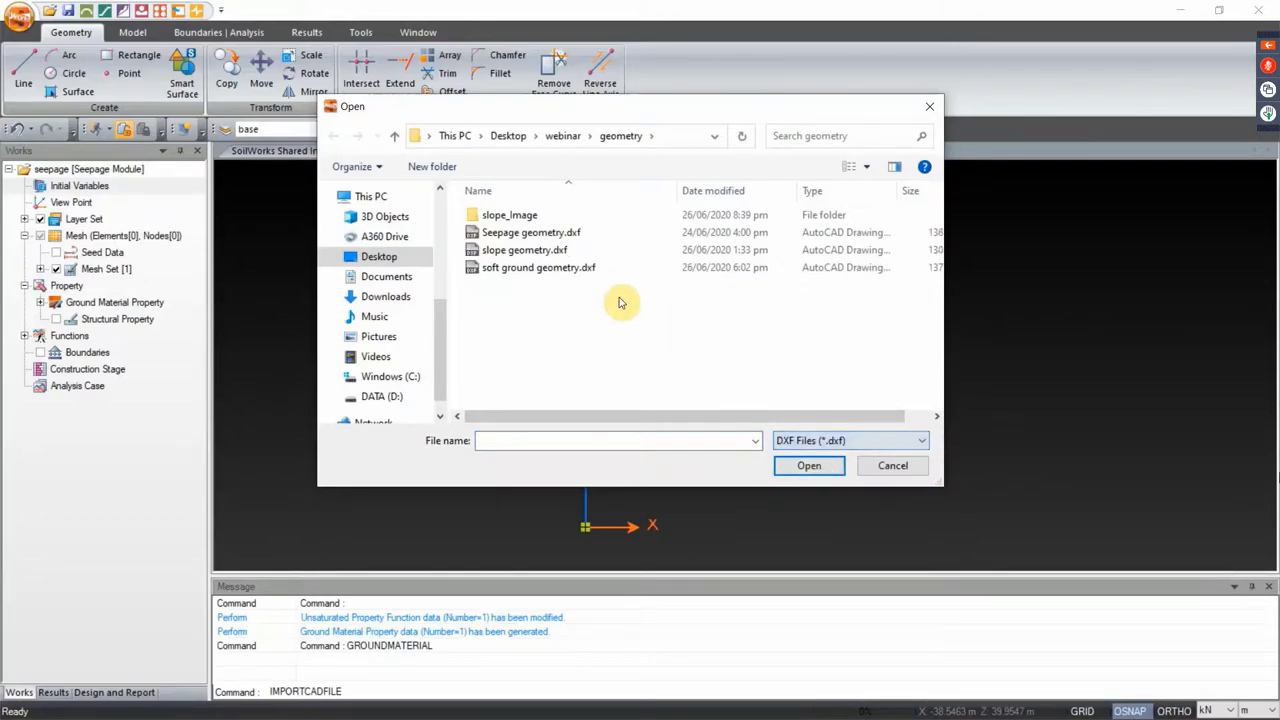
left_click(548, 236)
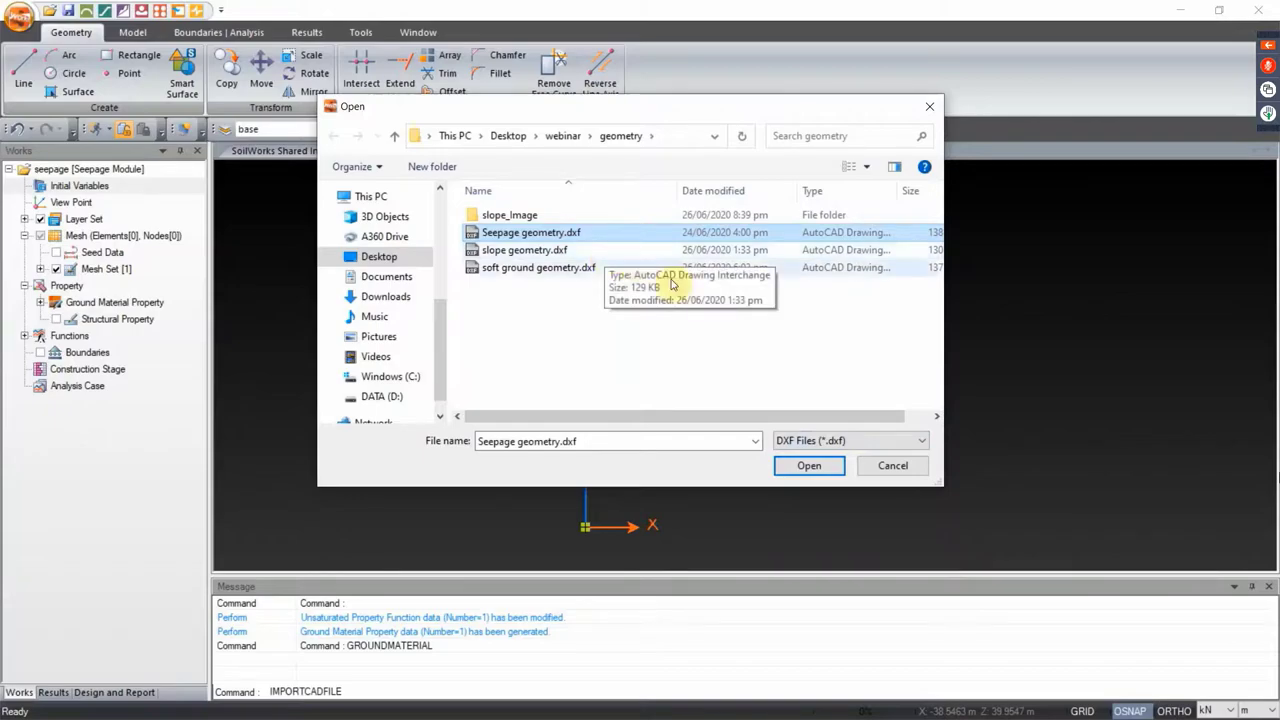
left_click(808, 465)
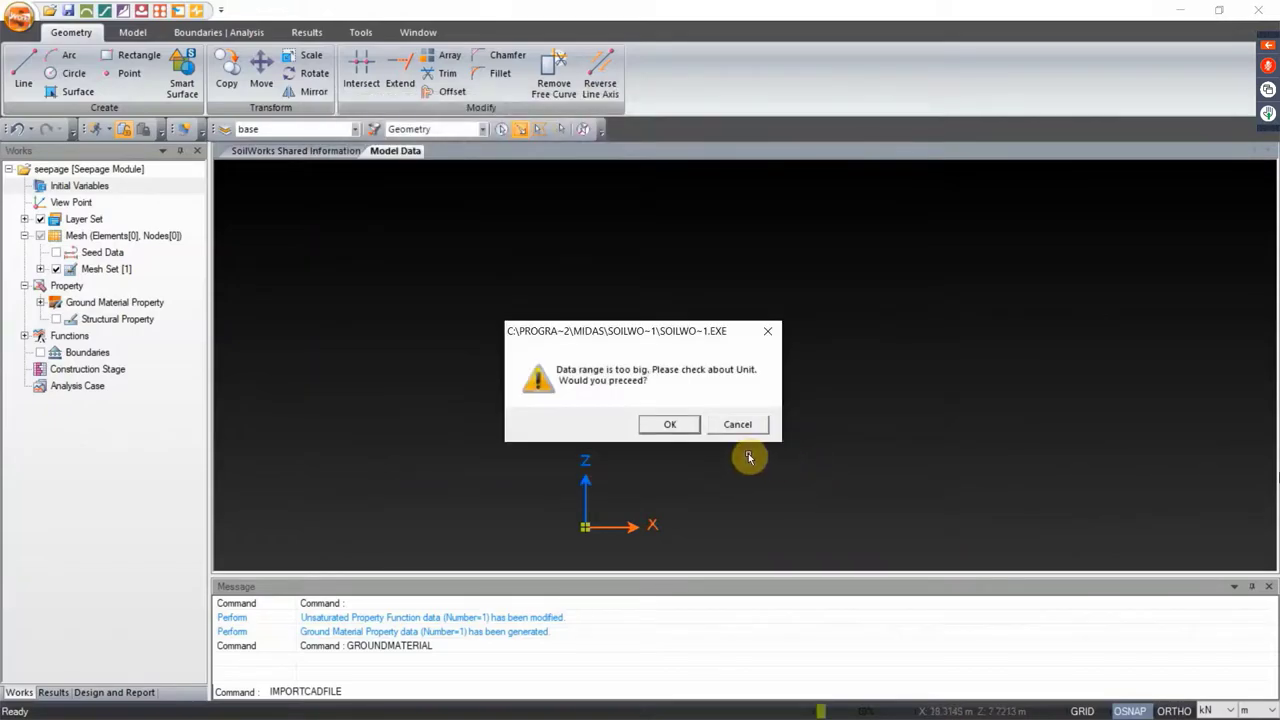
left_click(673, 425)
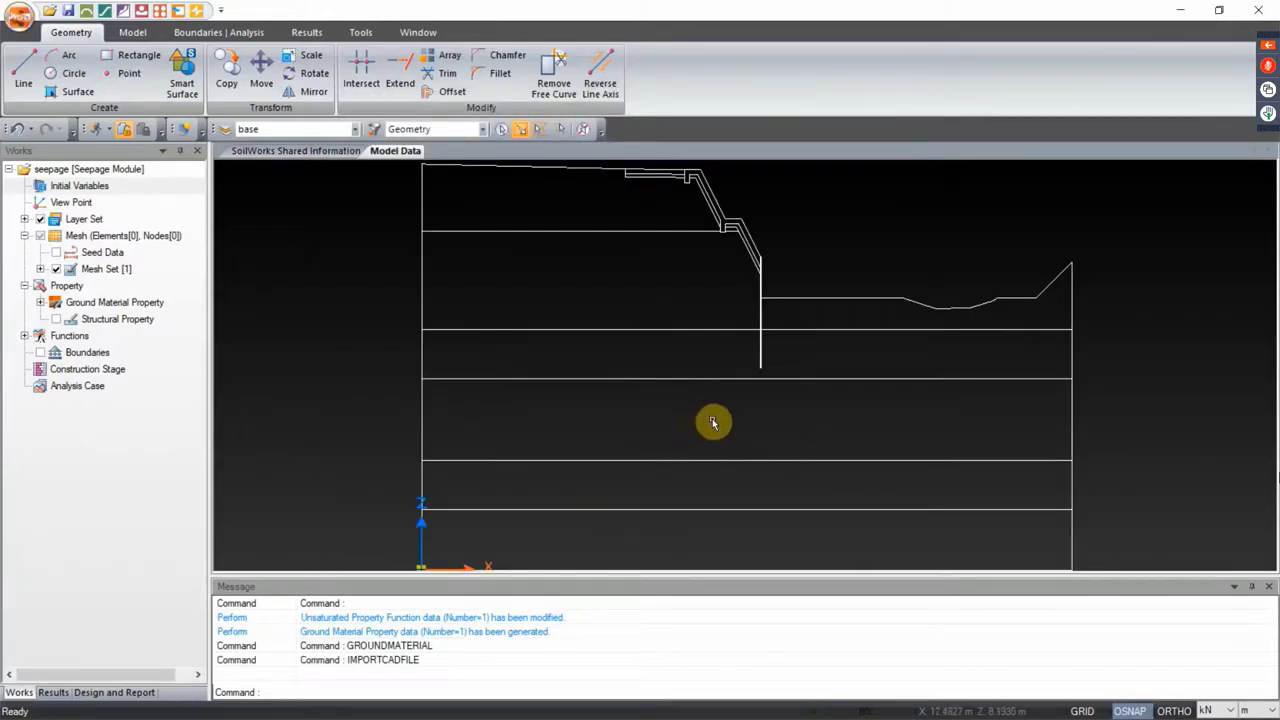
scroll(760, 426, "down", 1)
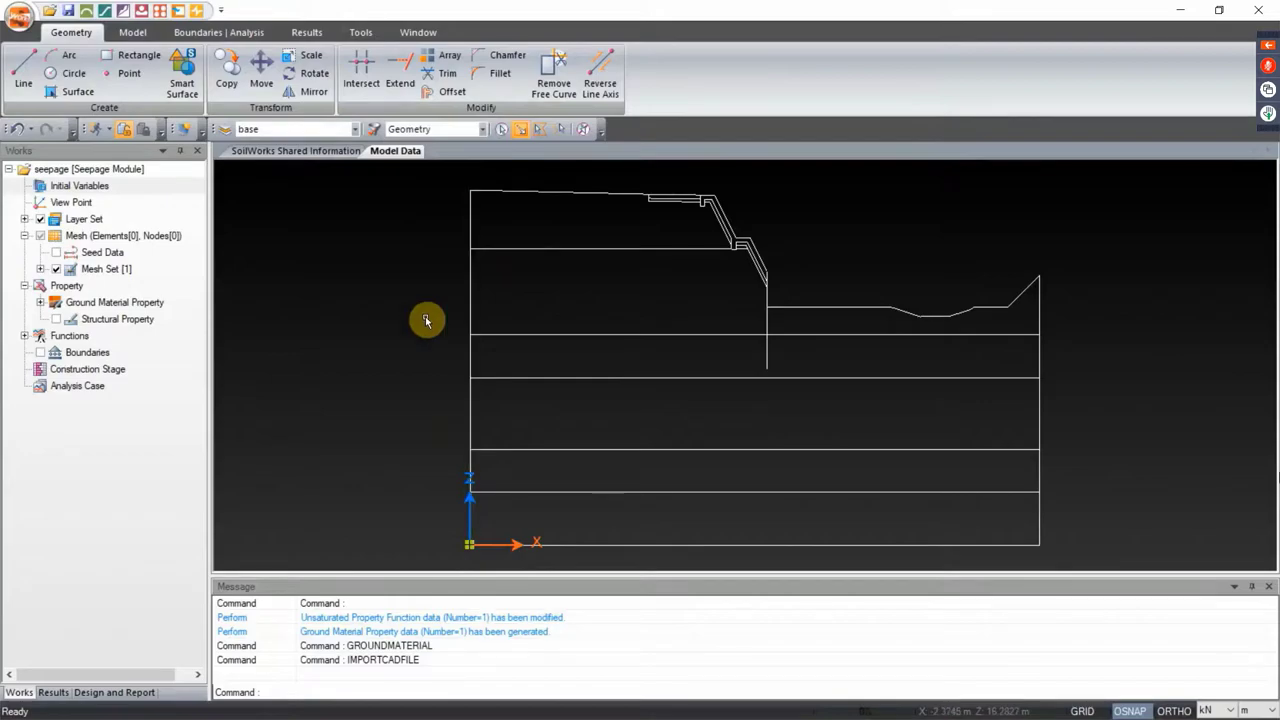
Generate smart surfaces from the imported geometry, list the ground materials and restrict selection to surfaces
left_click(182, 90)
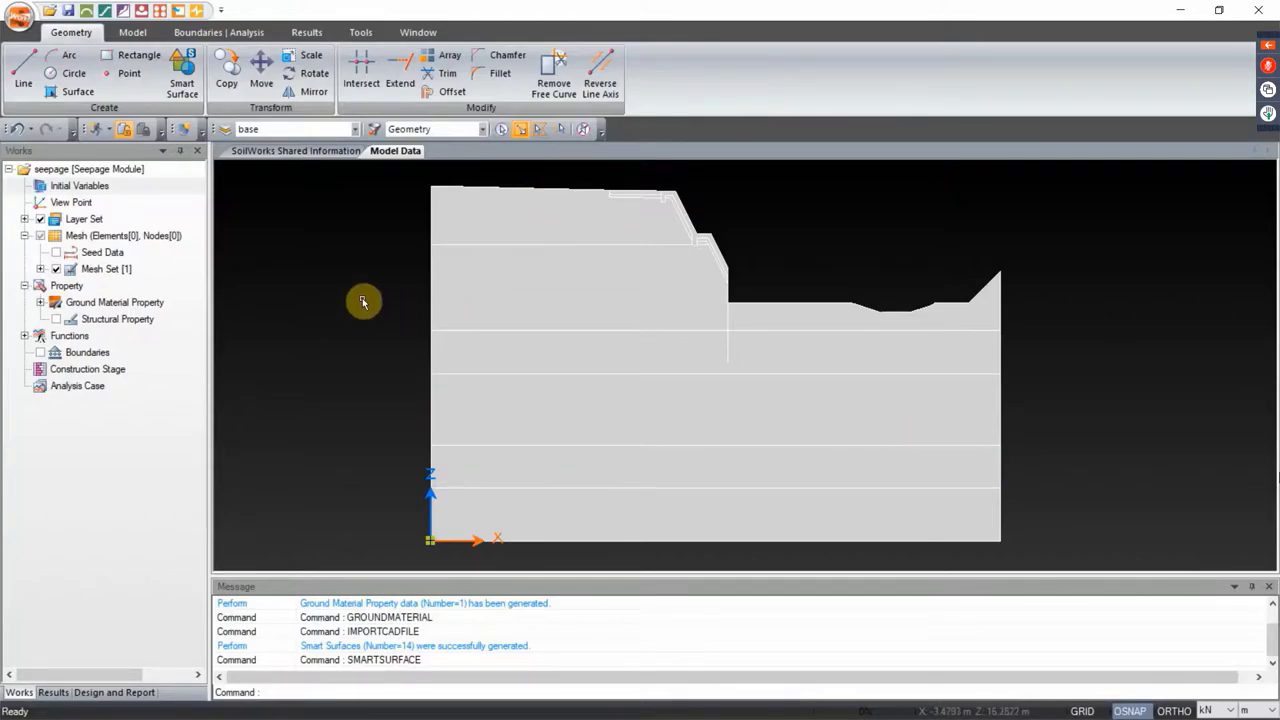
left_click(40, 302)
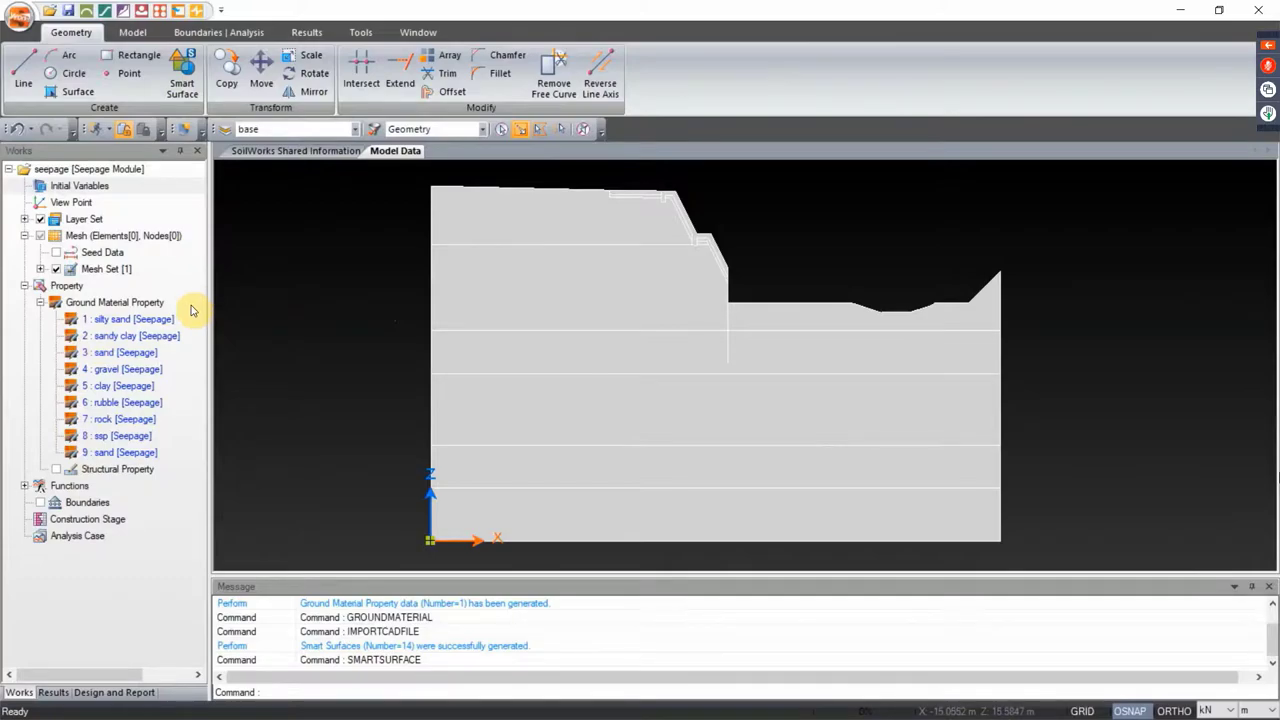
left_click(480, 130)
left_click(405, 170)
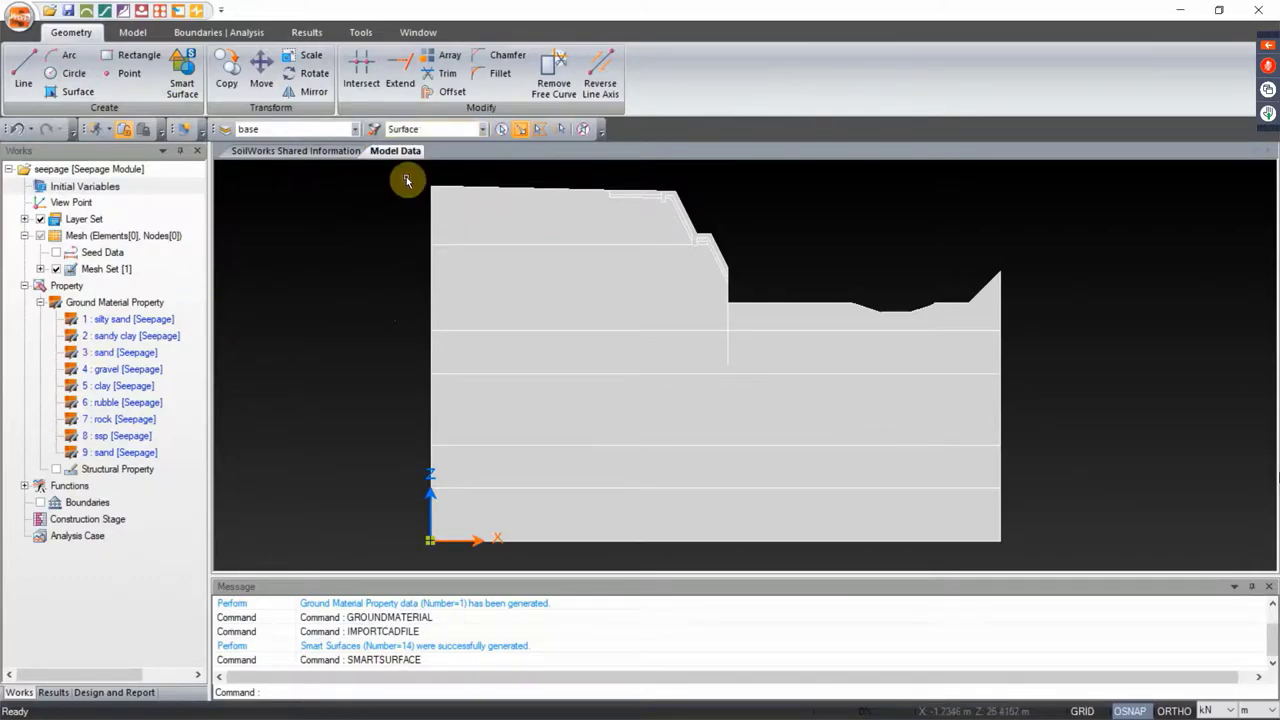
Assign the silty sand material to the uppermost embankment layer and the small surface beneath the slope berm
left_click(506, 217)
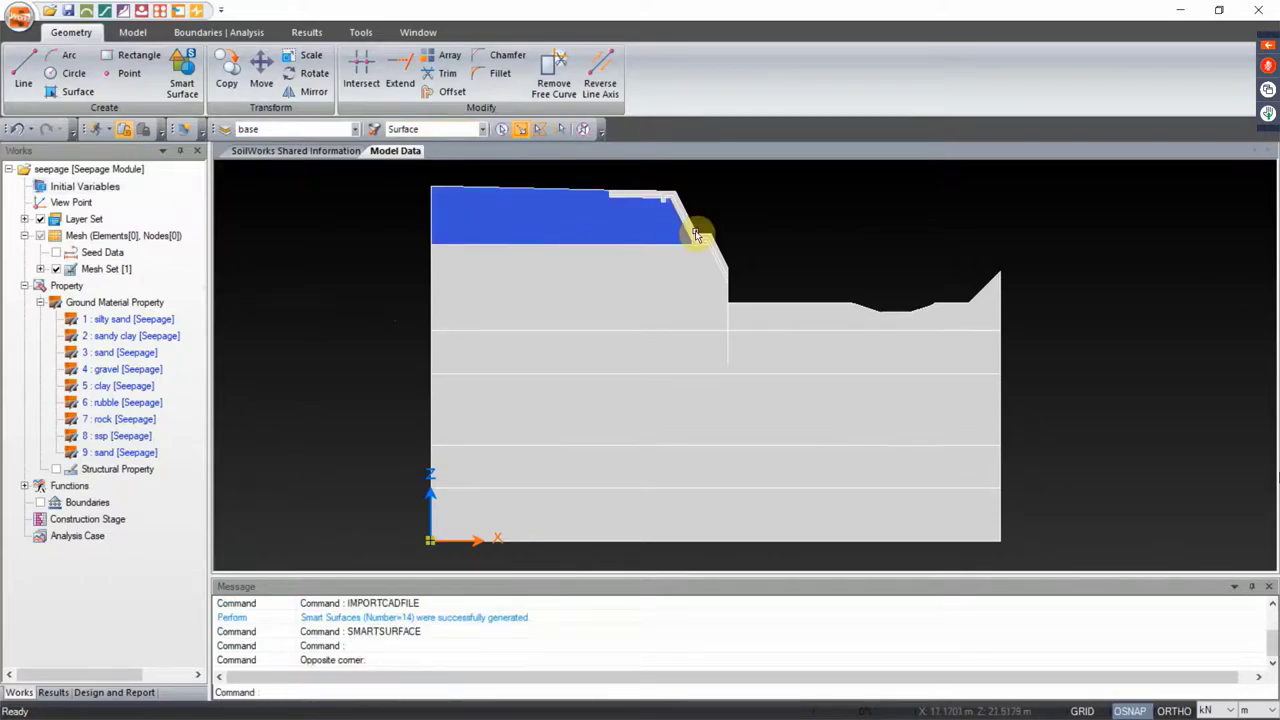
scroll(685, 230, "up", 3)
scroll(677, 409, "down", 1)
scroll(603, 274, "up", 1)
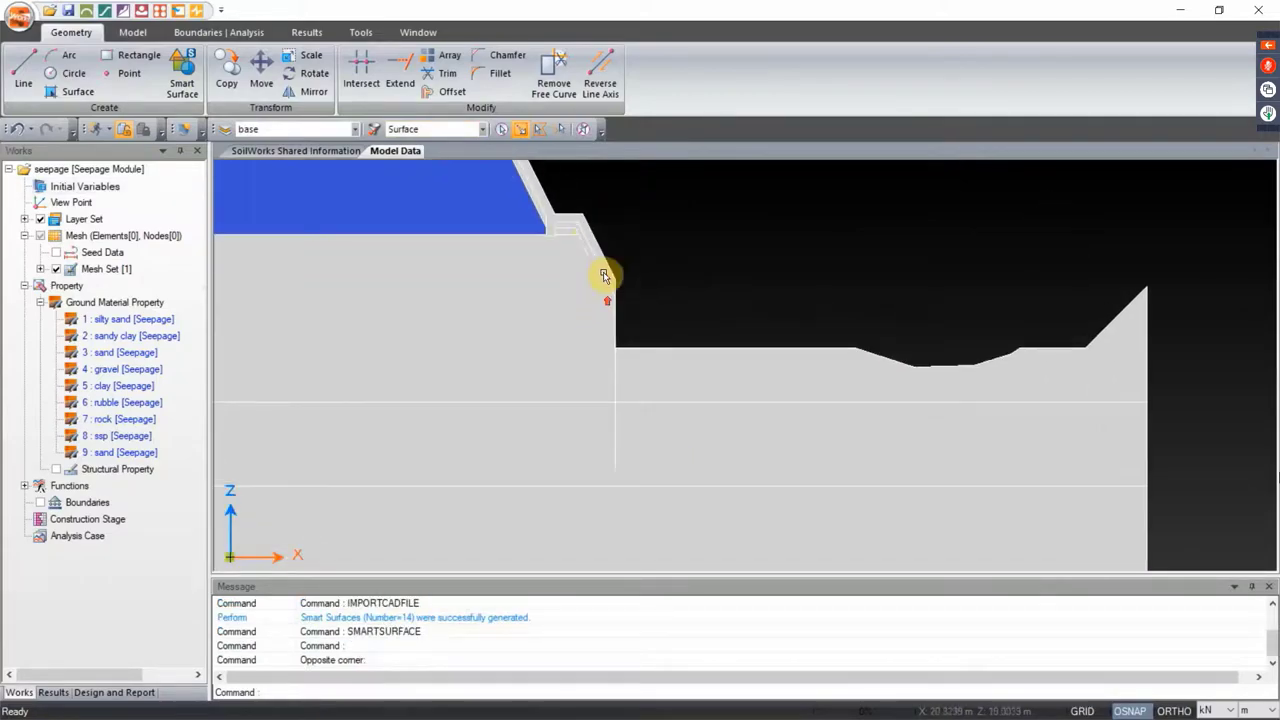
left_click(565, 234)
left_click(566, 236)
scroll(394, 311, "down", 2)
left_click_drag(91, 318, 523, 394)
Assign the sandy clay material to the two second-layer surfaces on either side of the sheet pile
left_click(623, 323)
left_click(846, 363)
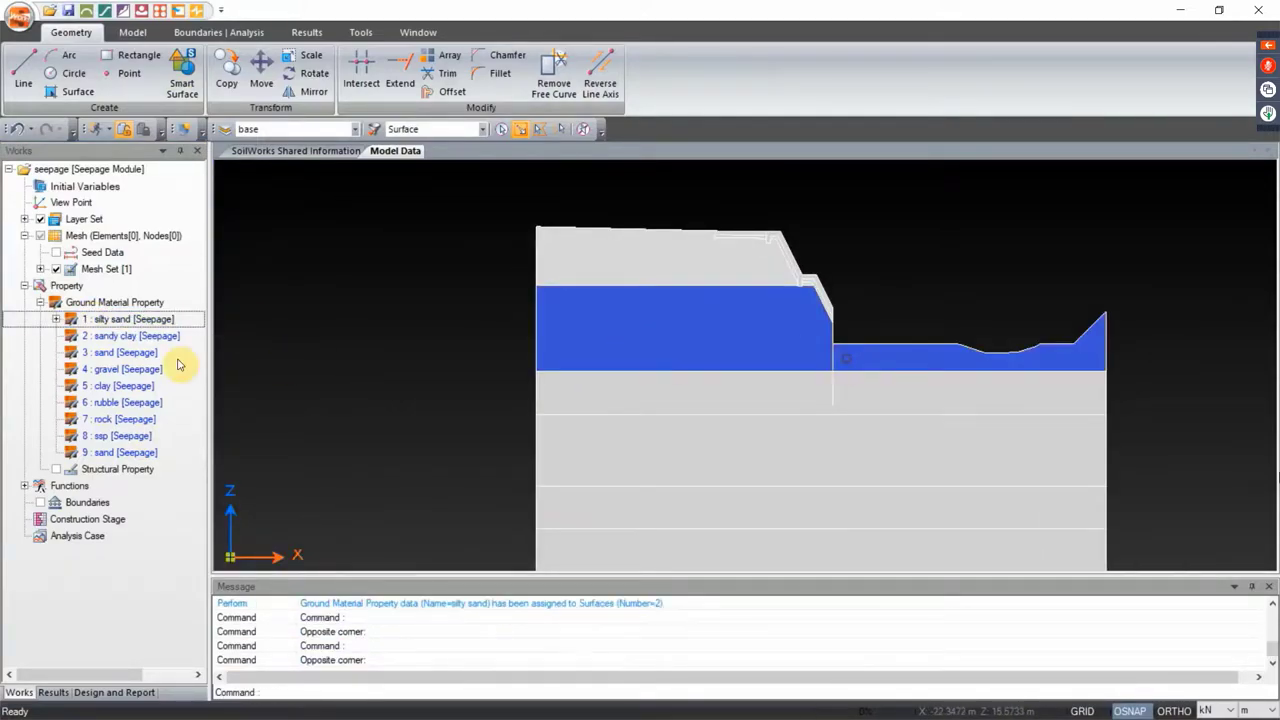
left_click_drag(157, 334, 380, 343)
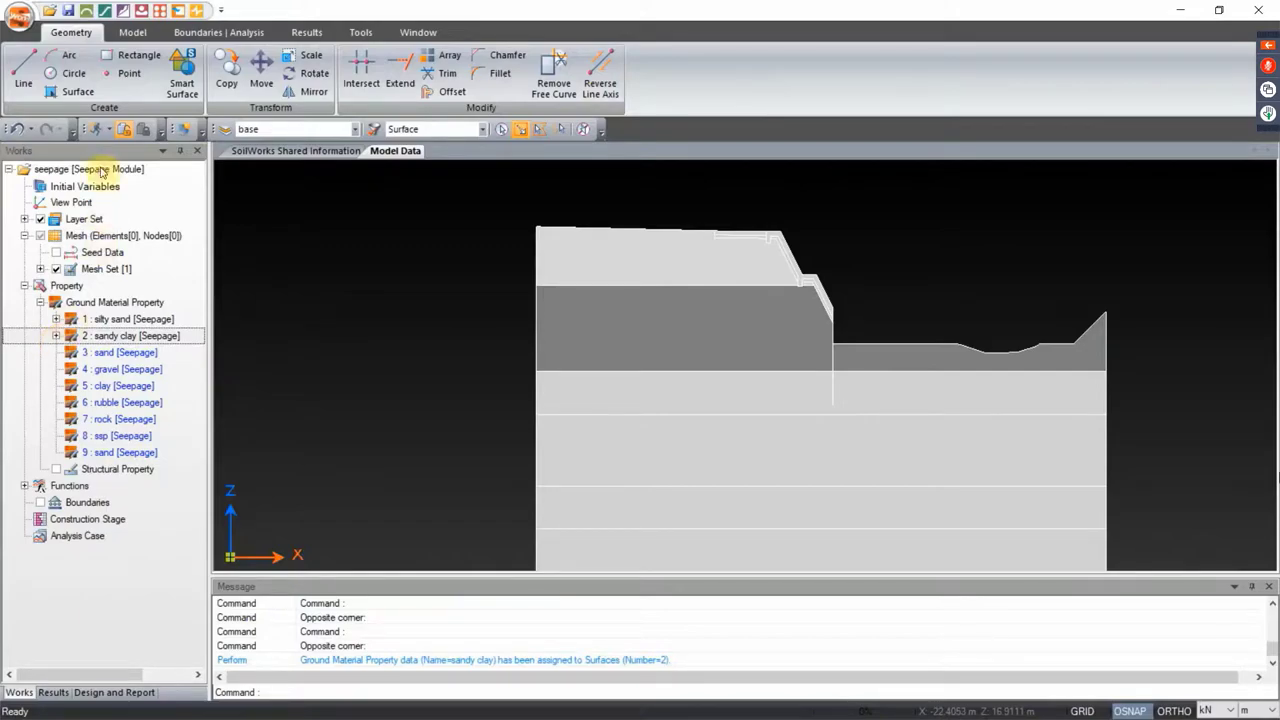
Check the sandy clay assignment by highlighting the surfaces linked to that material
left_click(55, 337)
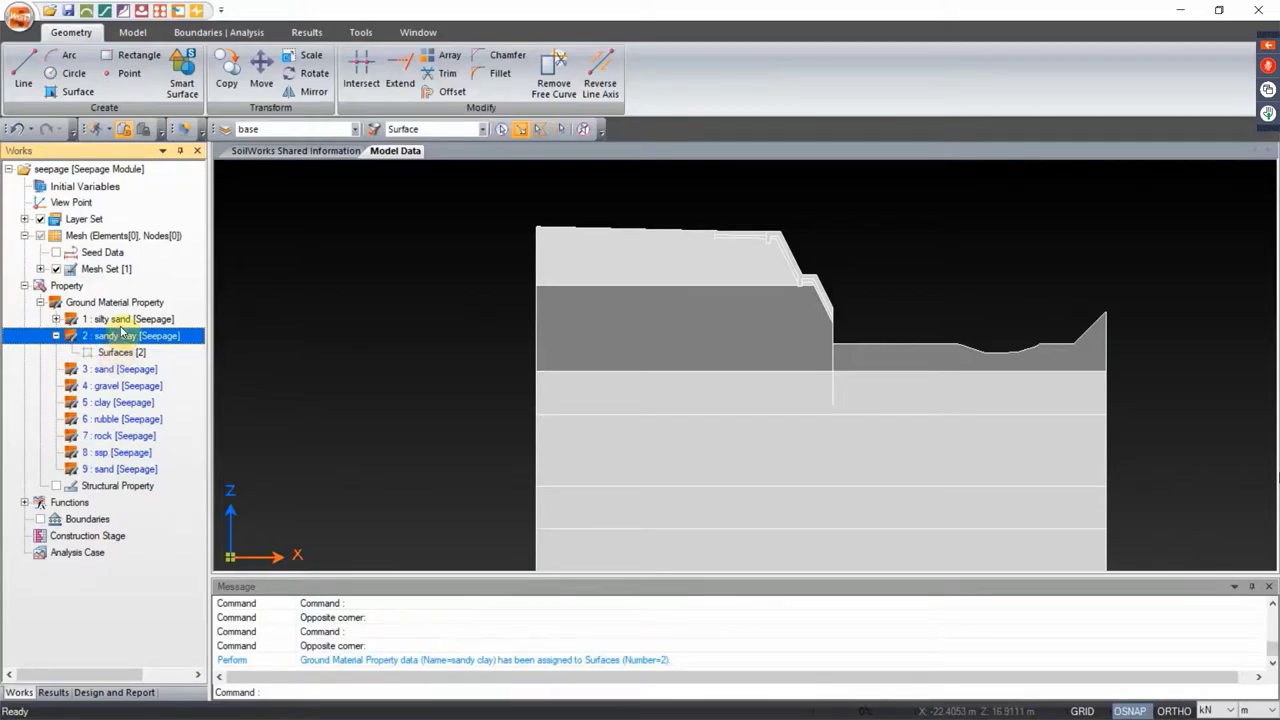
left_click(121, 352)
right_click(127, 354)
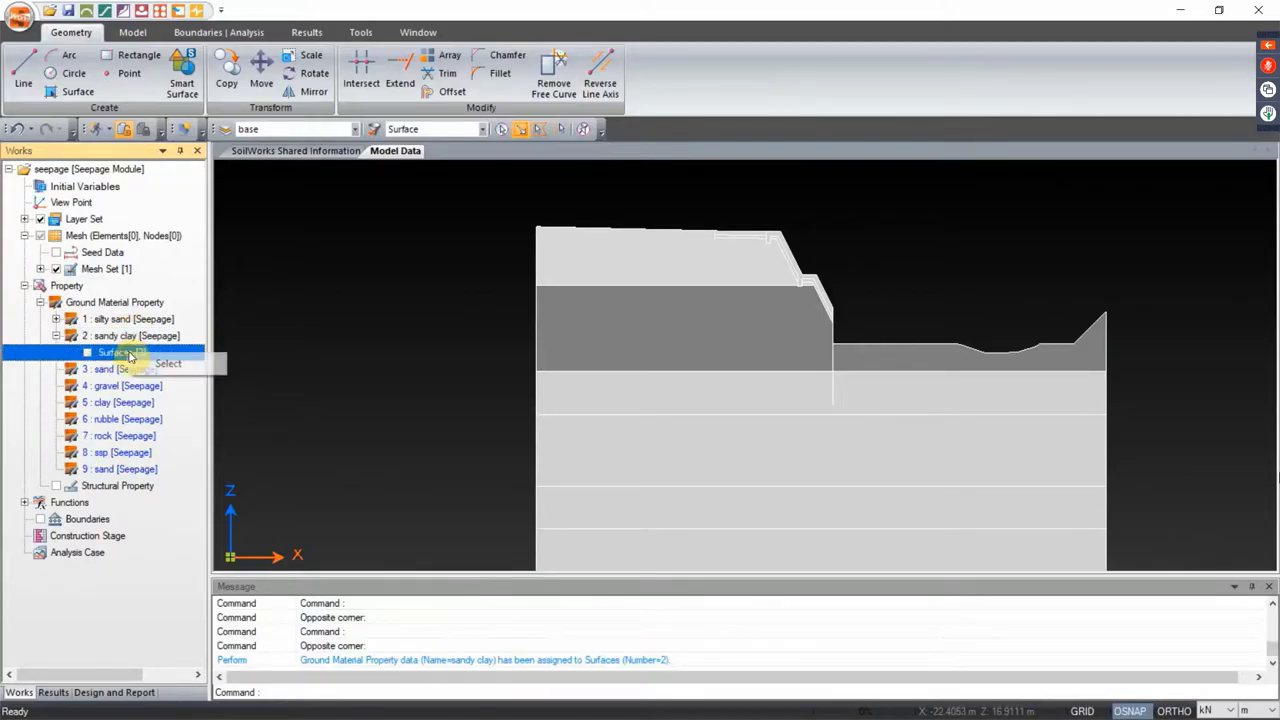
left_click(170, 364)
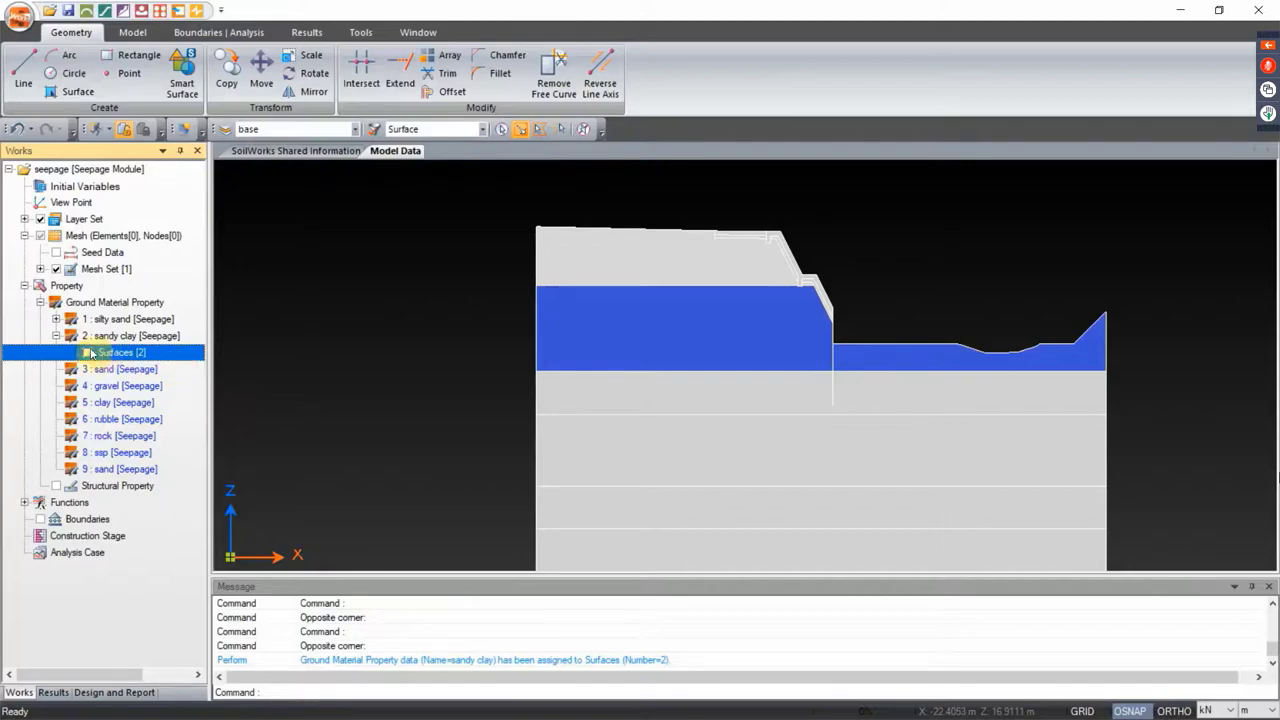
left_click(56, 336)
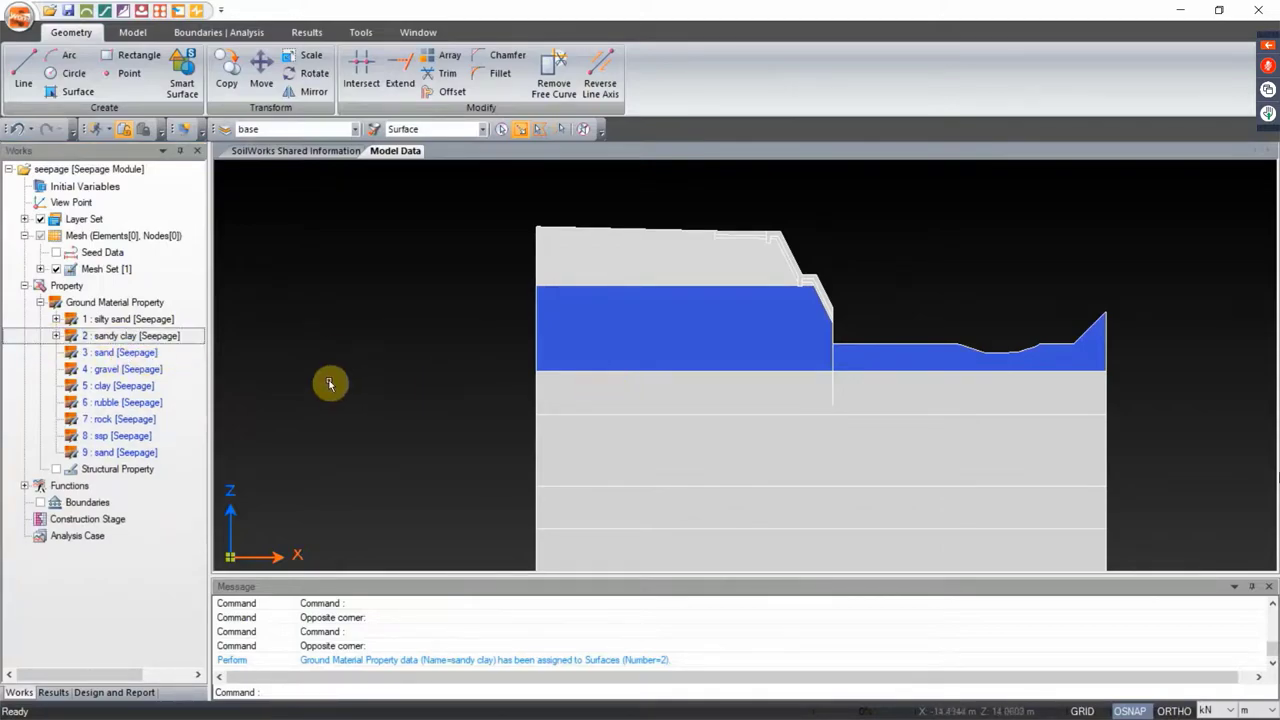
Assign material 3 (sand) to the layer below the sandy clay and gravel to the layer beneath it
left_click(628, 387)
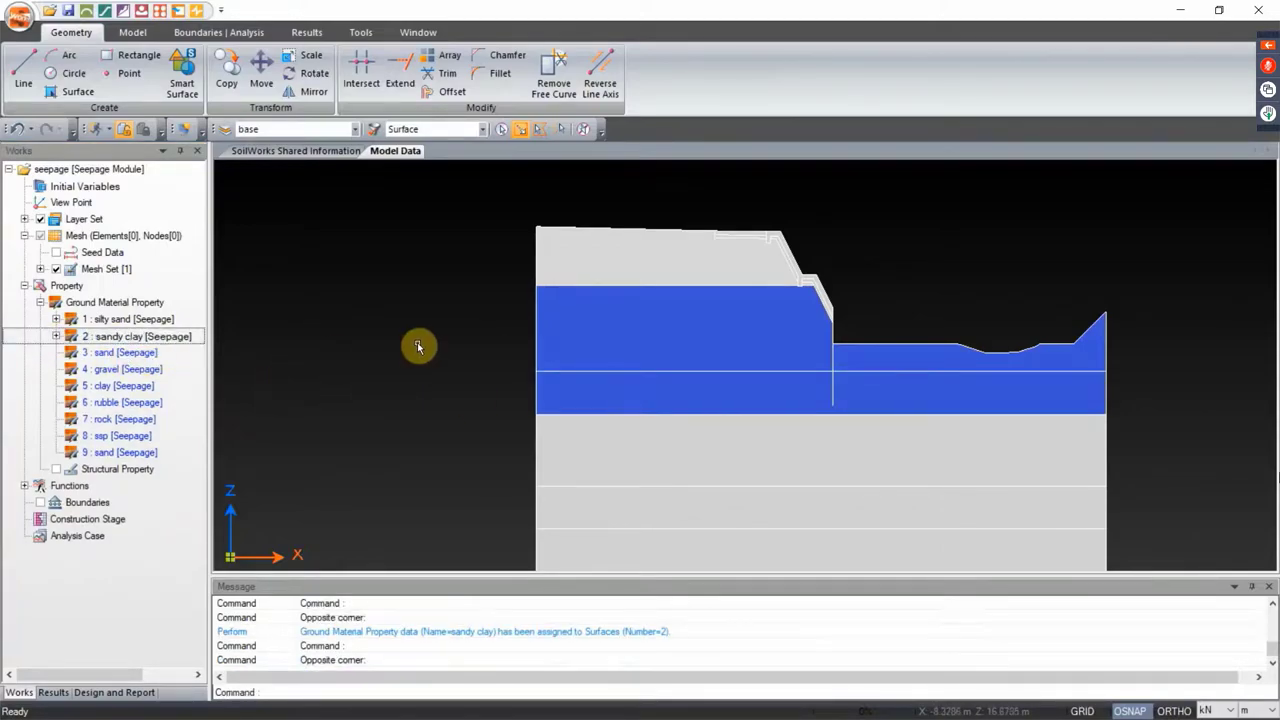
key("Escape")
left_click(643, 390)
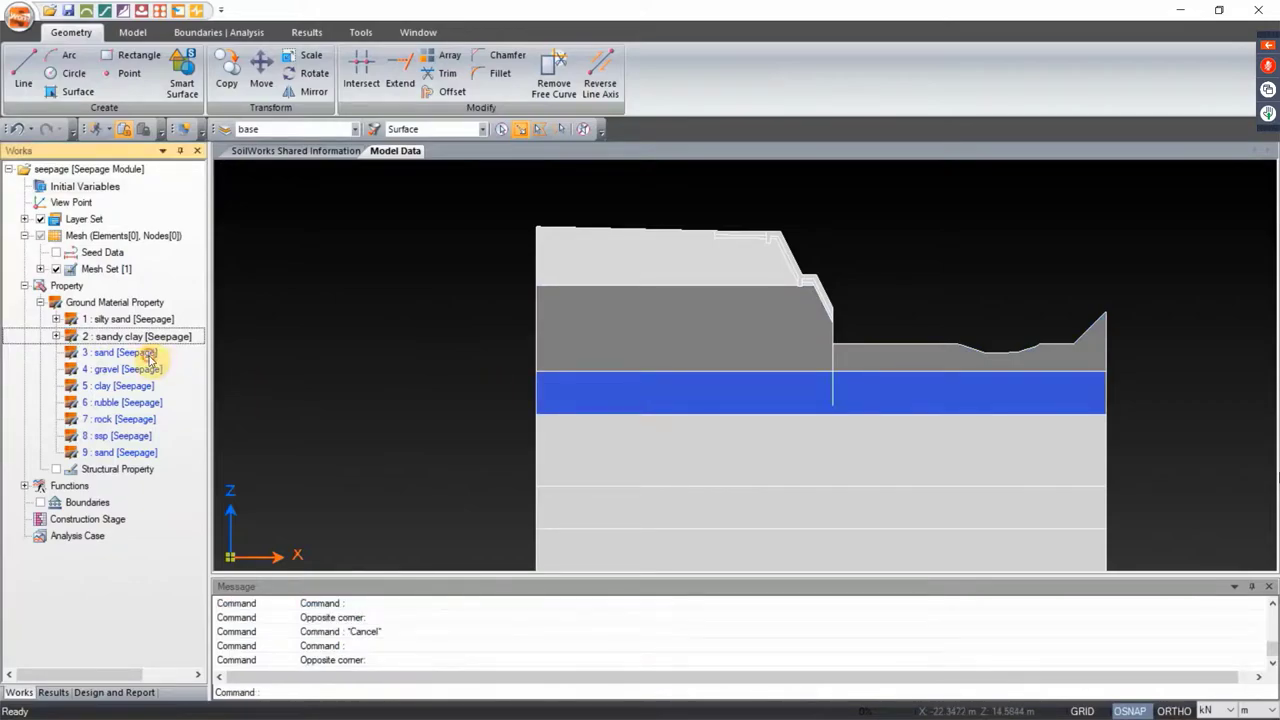
left_click_drag(151, 350, 400, 350)
left_click(698, 436)
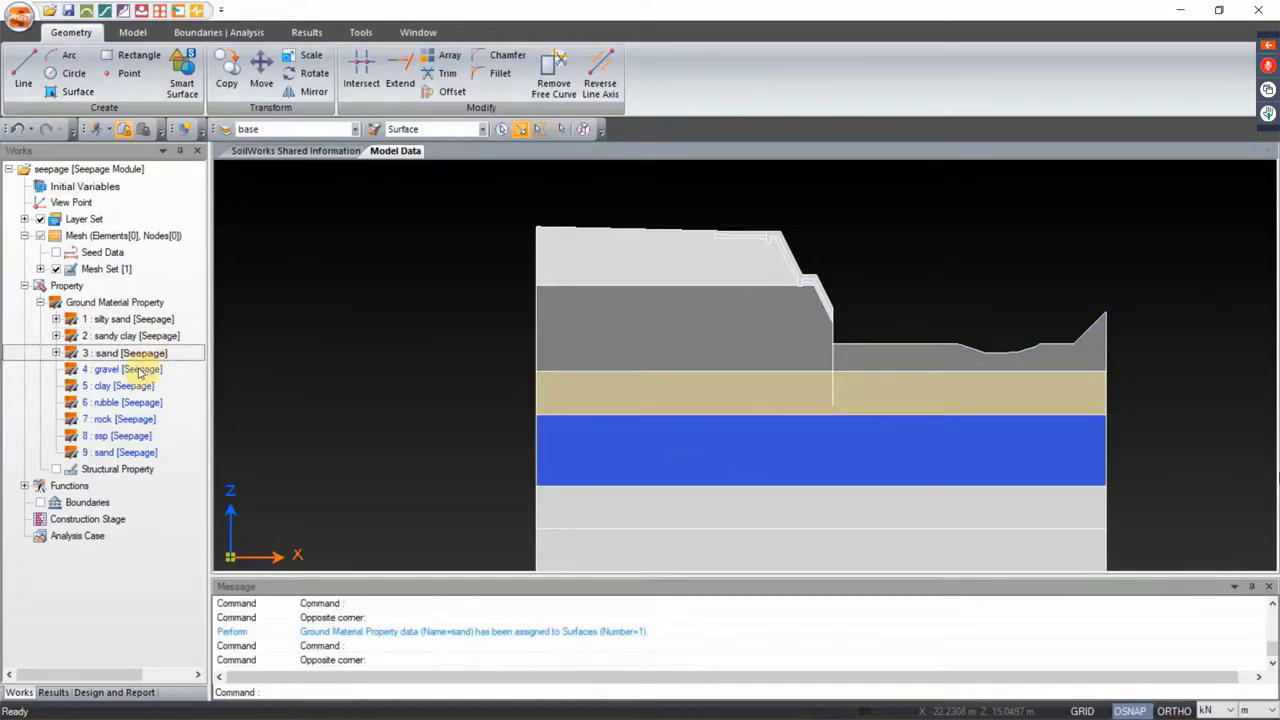
left_click_drag(140, 369, 416, 313)
Assign clay to the second-lowest layer and rock to the bottom layer
left_click(543, 362)
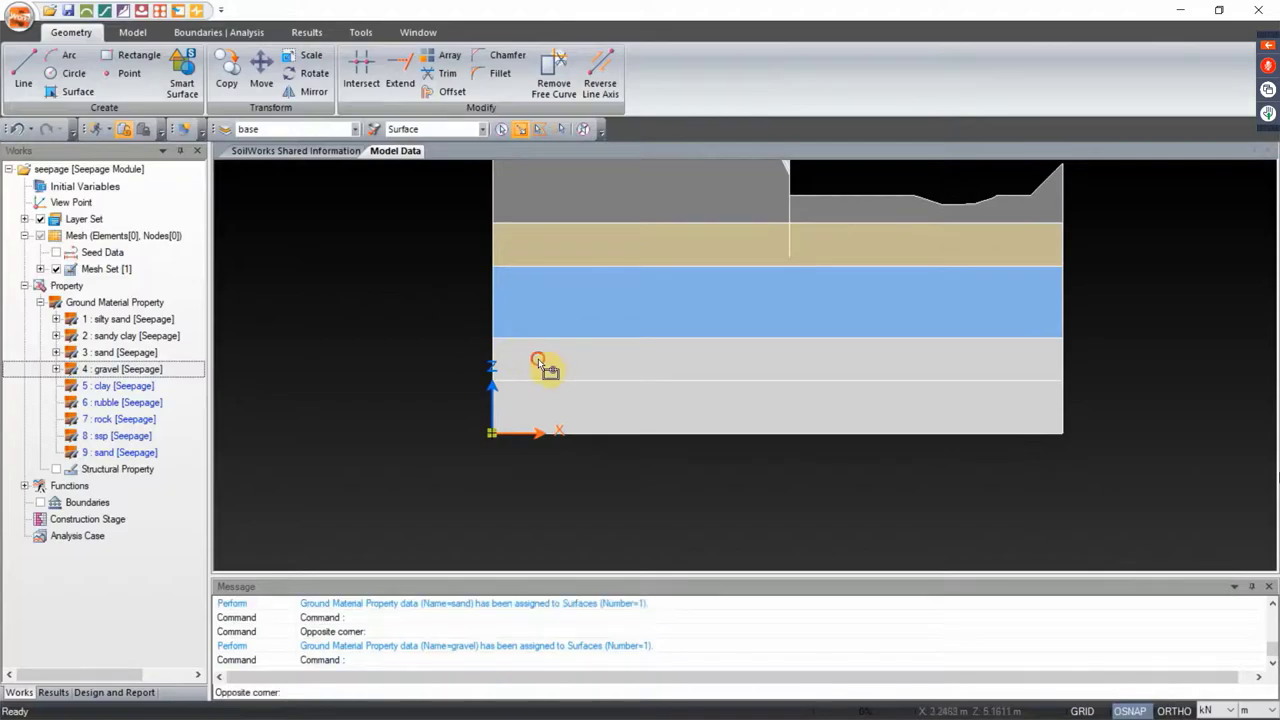
left_click_drag(171, 386, 456, 382)
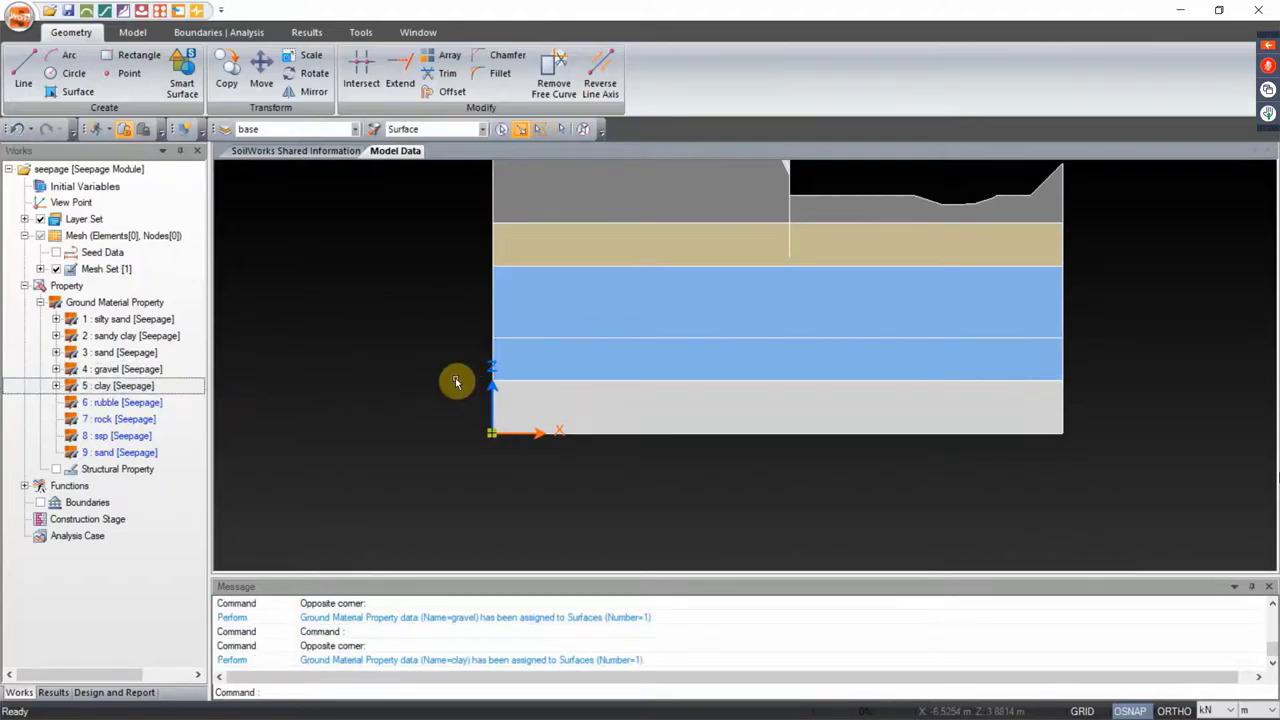
left_click(612, 405)
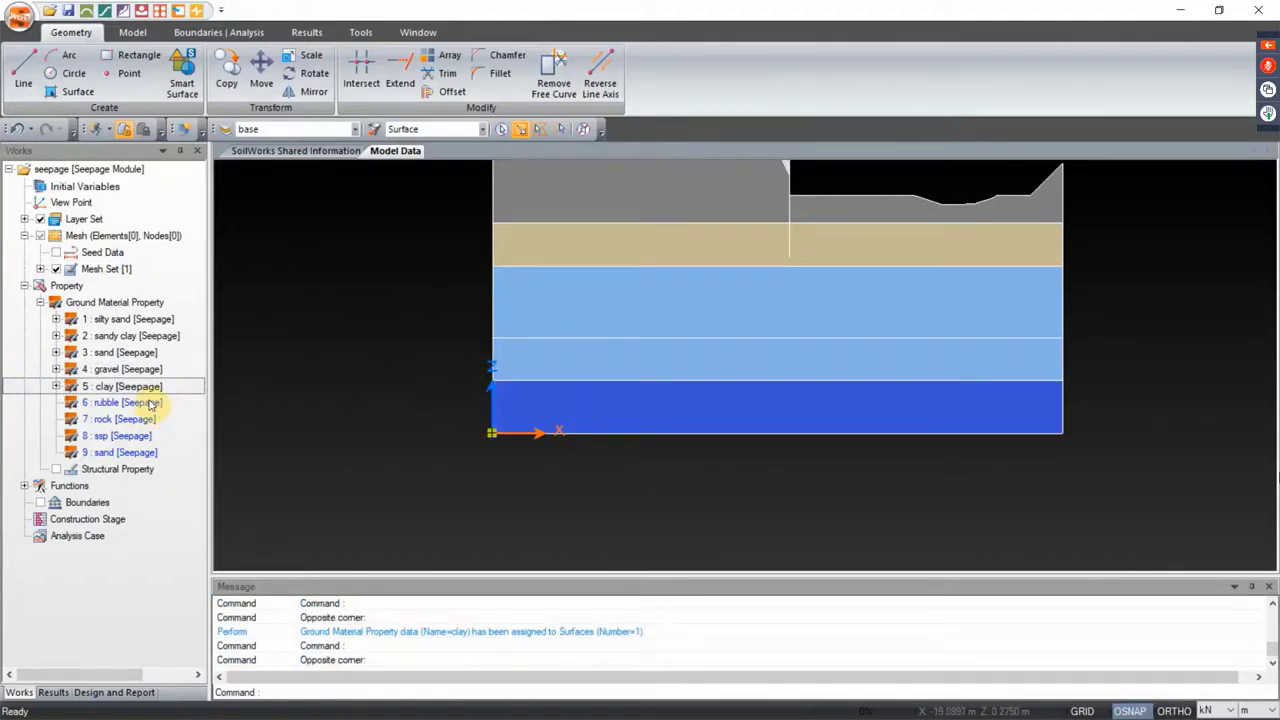
left_click_drag(123, 419, 586, 420)
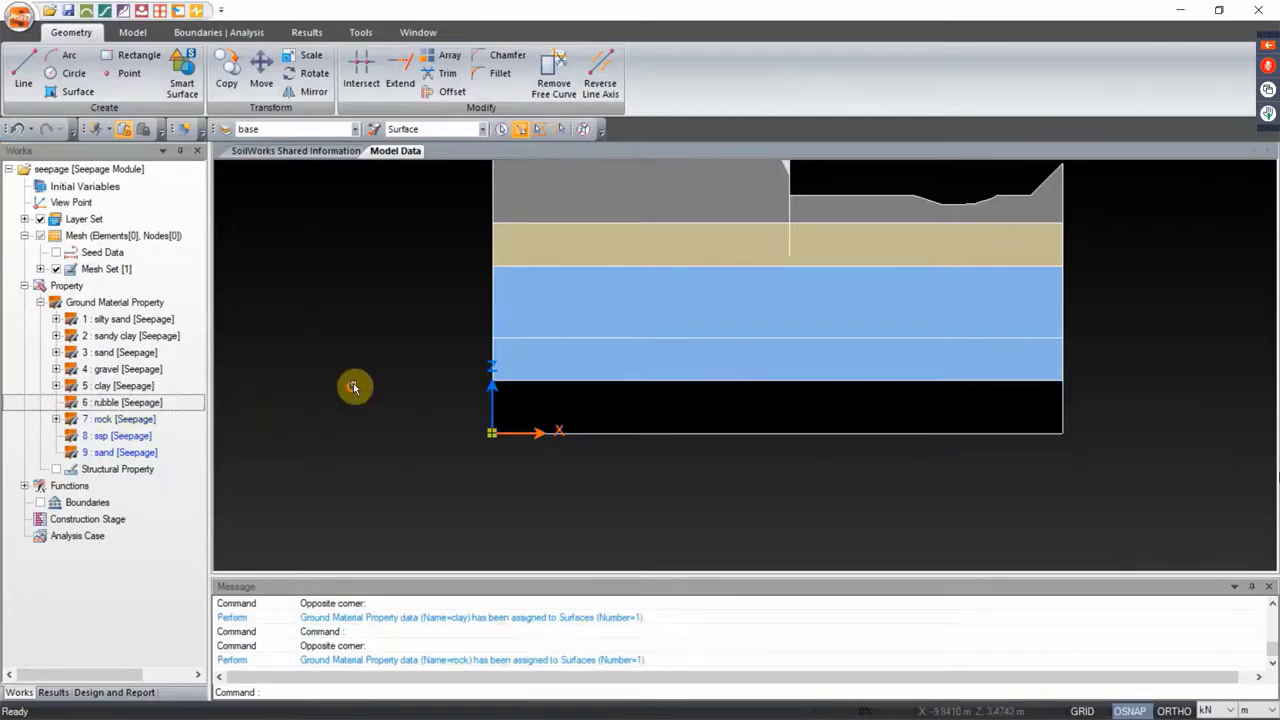
Assign the rubble material to the outer cover surfaces along the embankment crest and slope
scroll(651, 197, "up", 2)
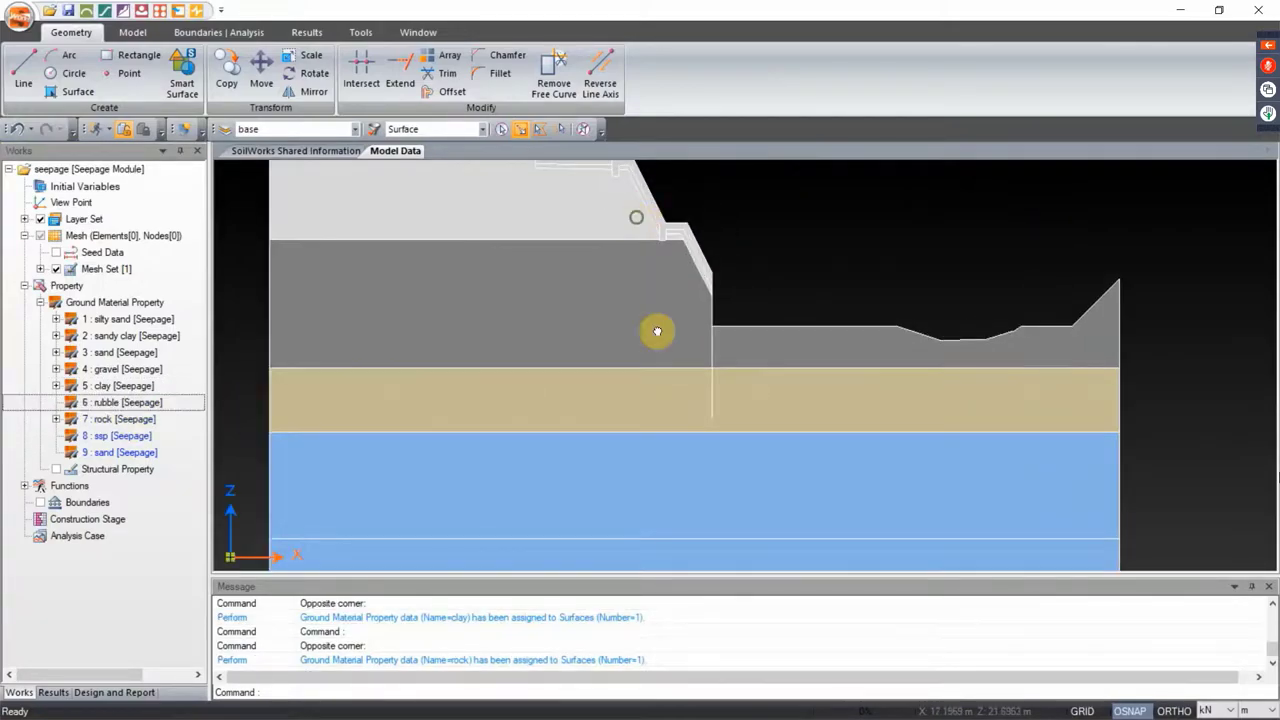
scroll(657, 331, "up", 2)
scroll(618, 376, "up", 2)
left_click(600, 371)
left_click(571, 356)
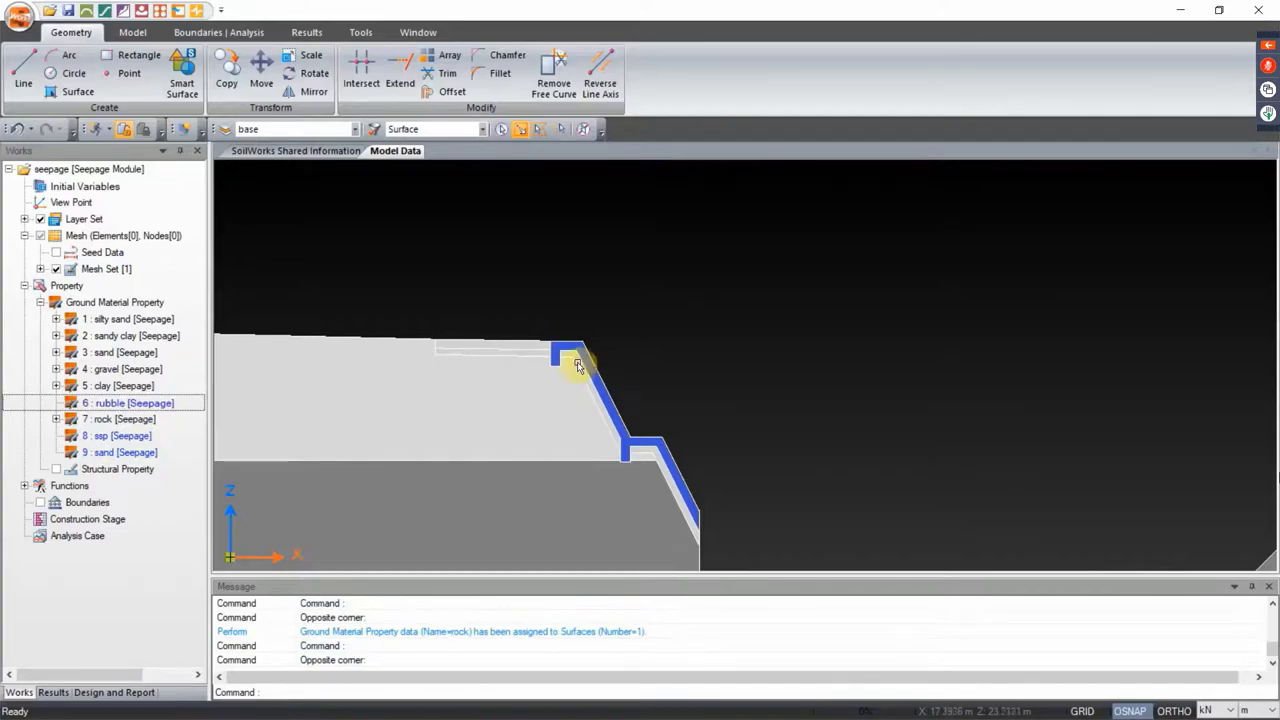
left_click(522, 350)
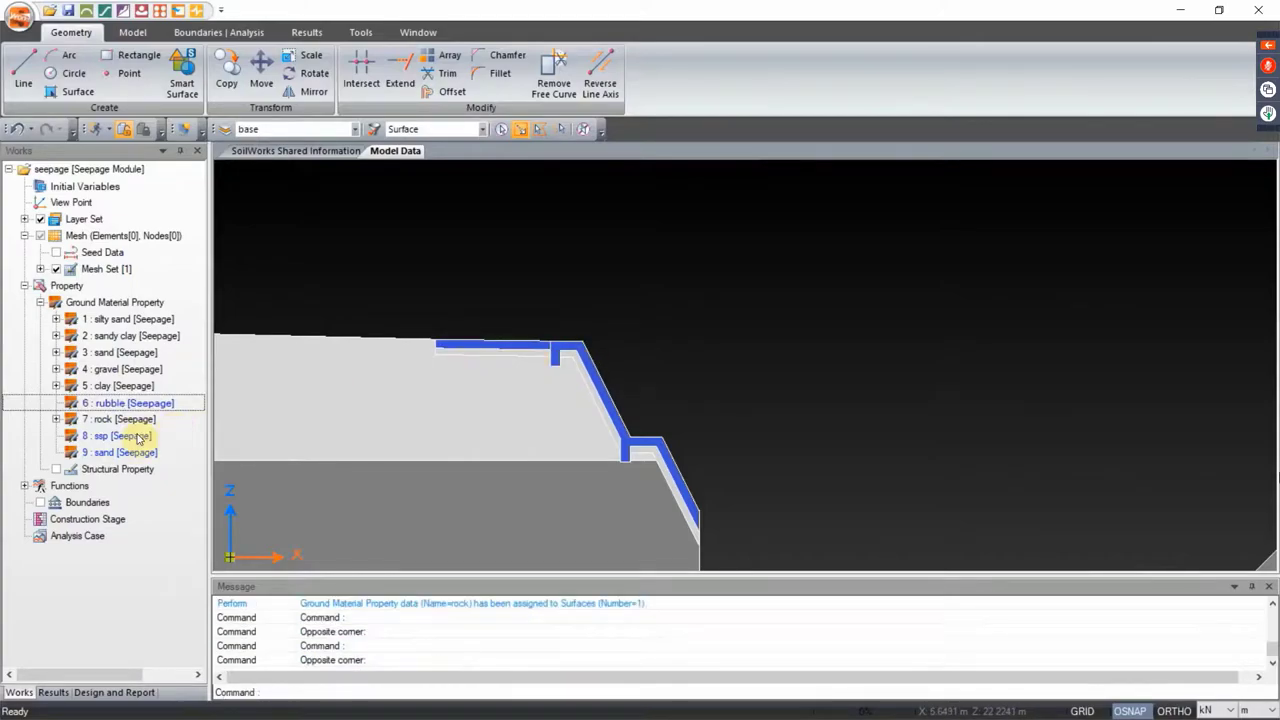
left_click_drag(129, 403, 520, 357)
Assign the gravel material to the thin surfaces directly beneath the rubble cover on the crest, slope and berm
left_click(518, 356)
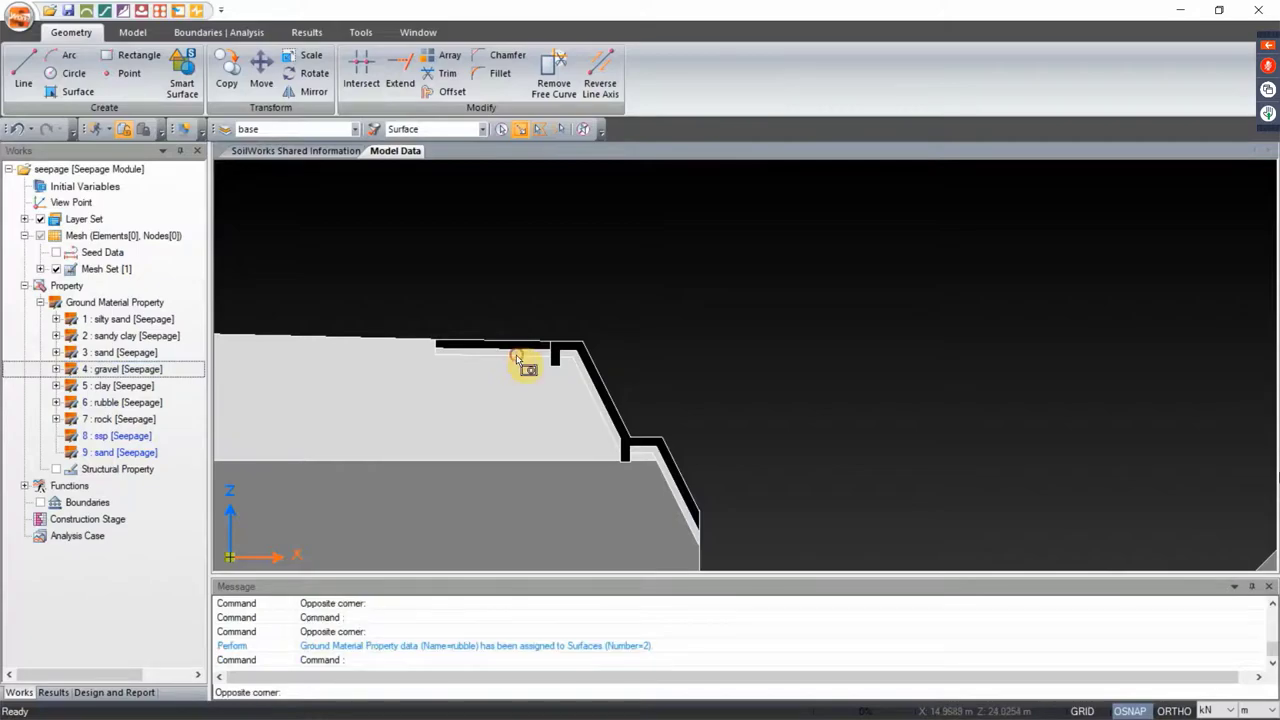
left_click(580, 365)
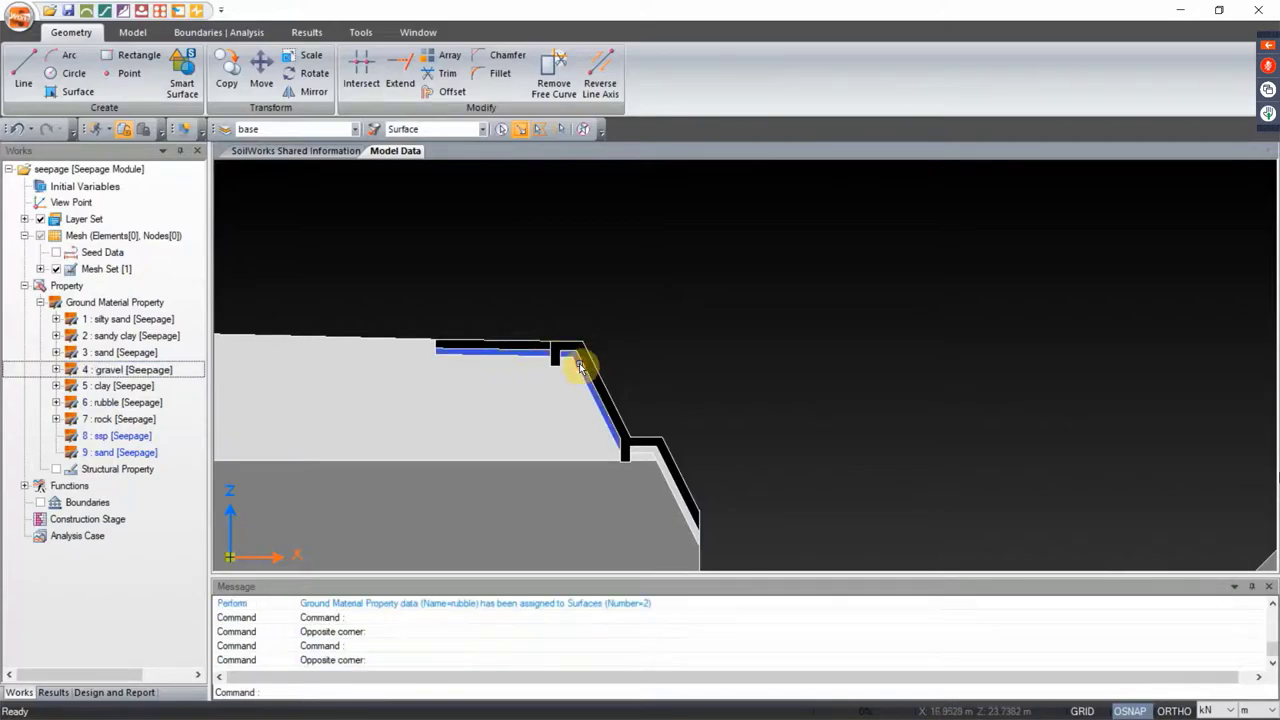
left_click(640, 452)
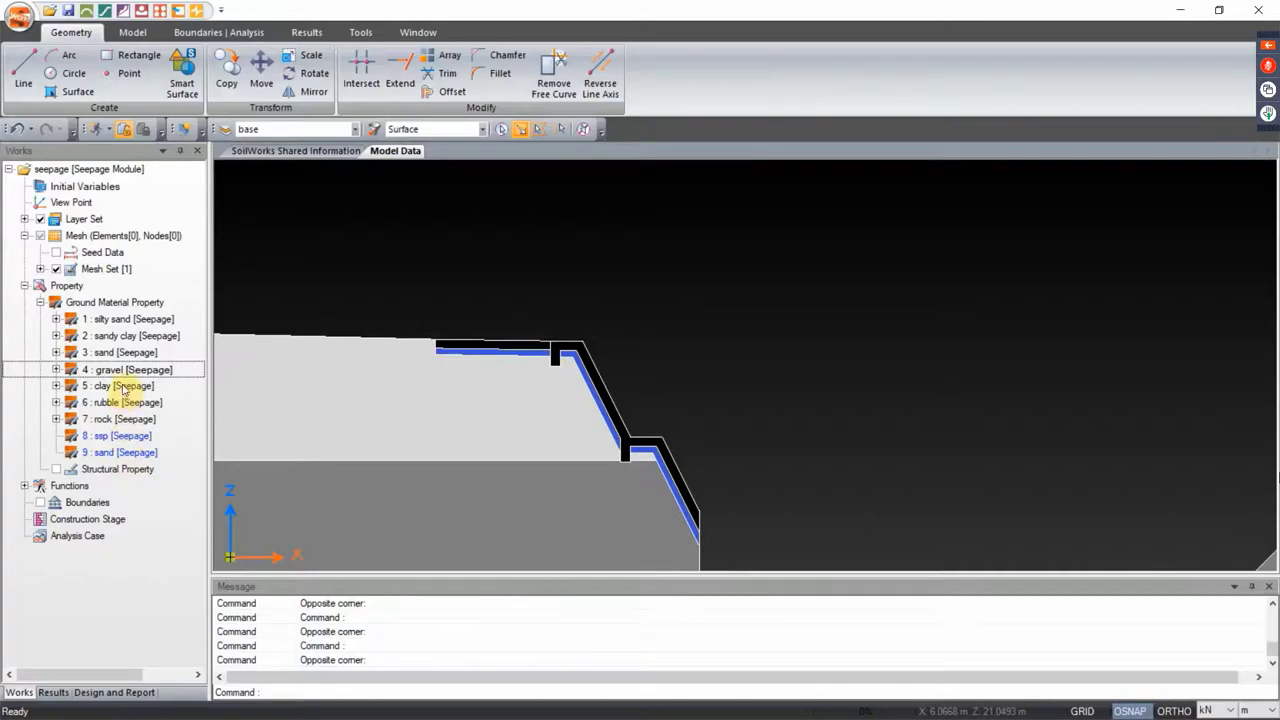
left_click_drag(119, 372, 706, 306)
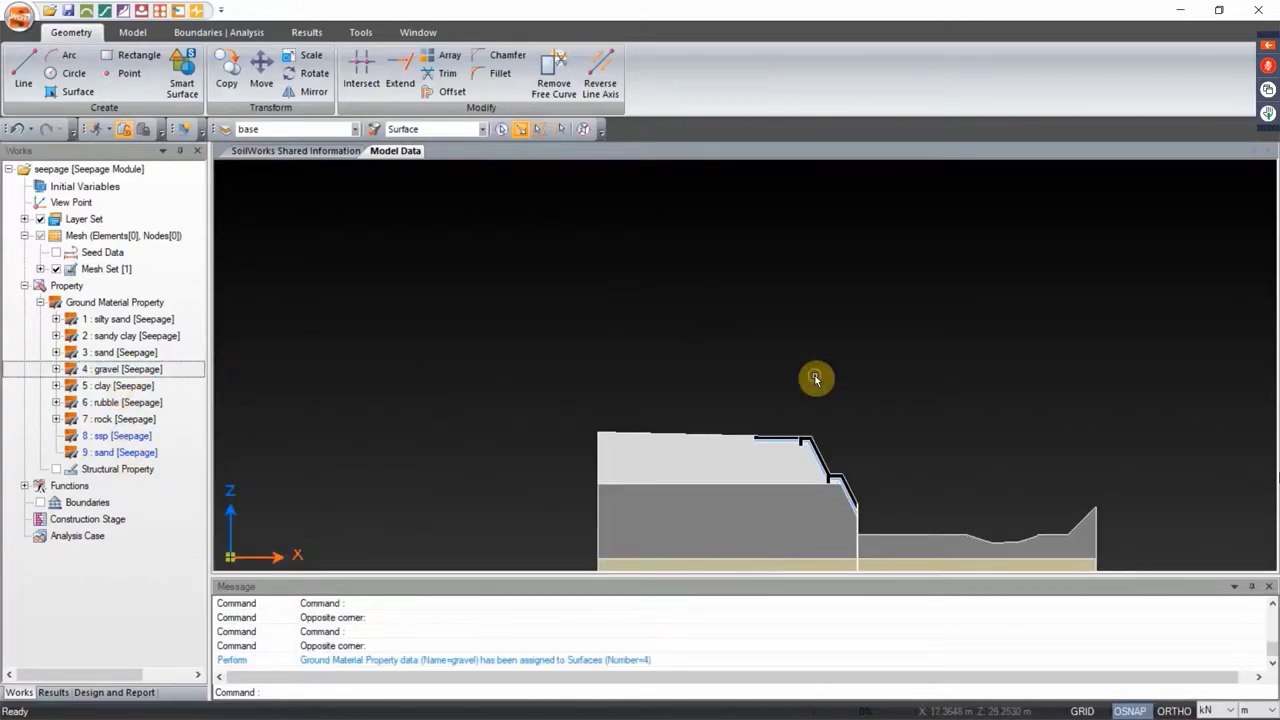
Assign the ssp material to the narrow vertical sheet pile surface at the slope toe
scroll(836, 330, "up", 4)
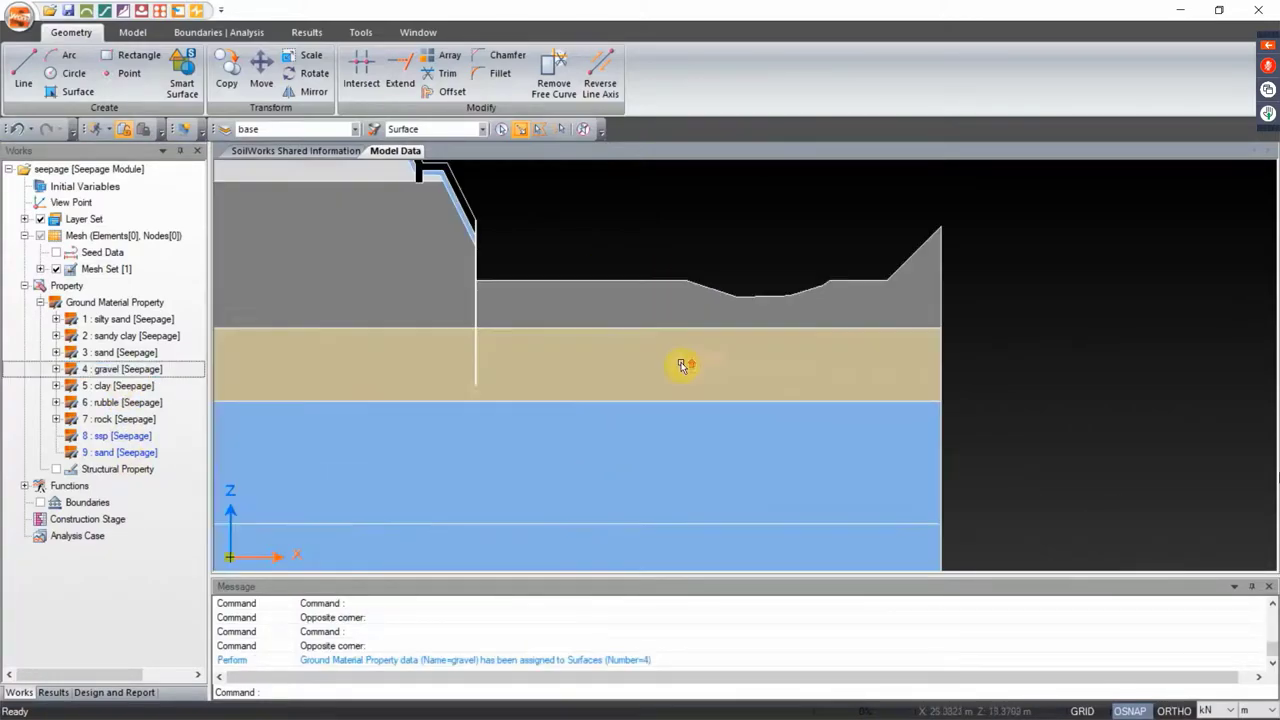
scroll(369, 266, "up", 5)
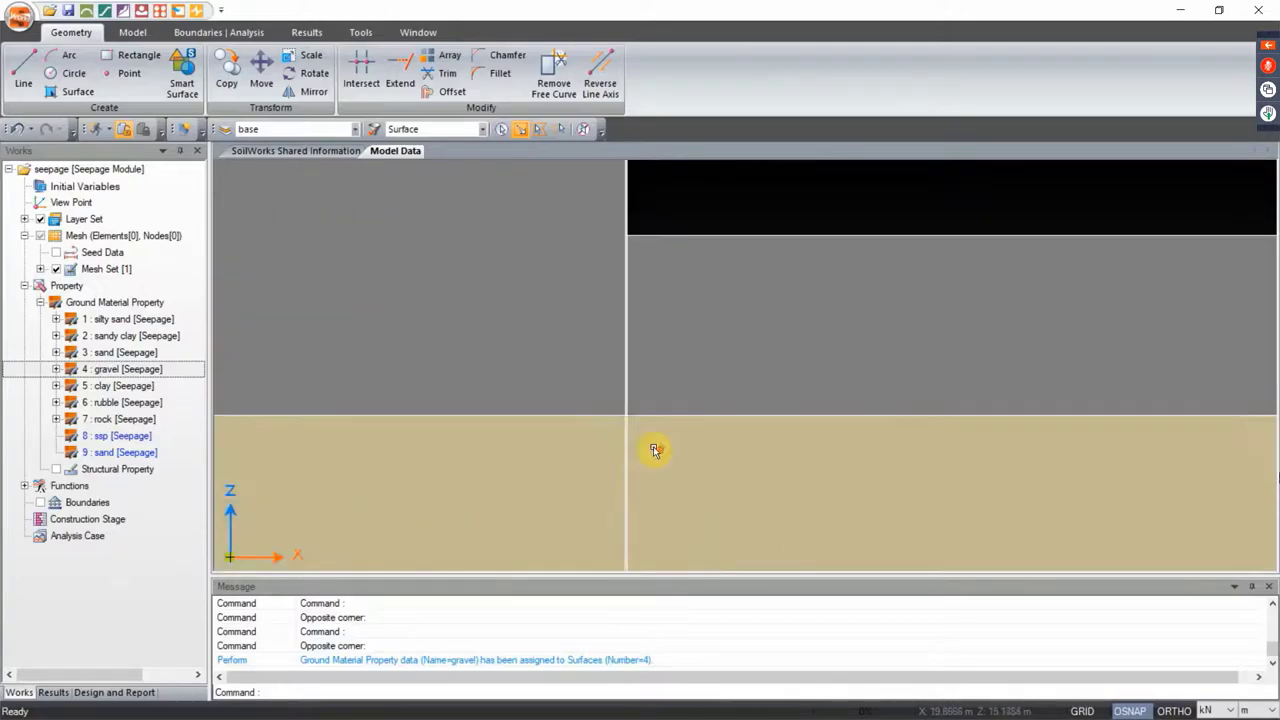
scroll(511, 407, "up", 1)
left_click(403, 387)
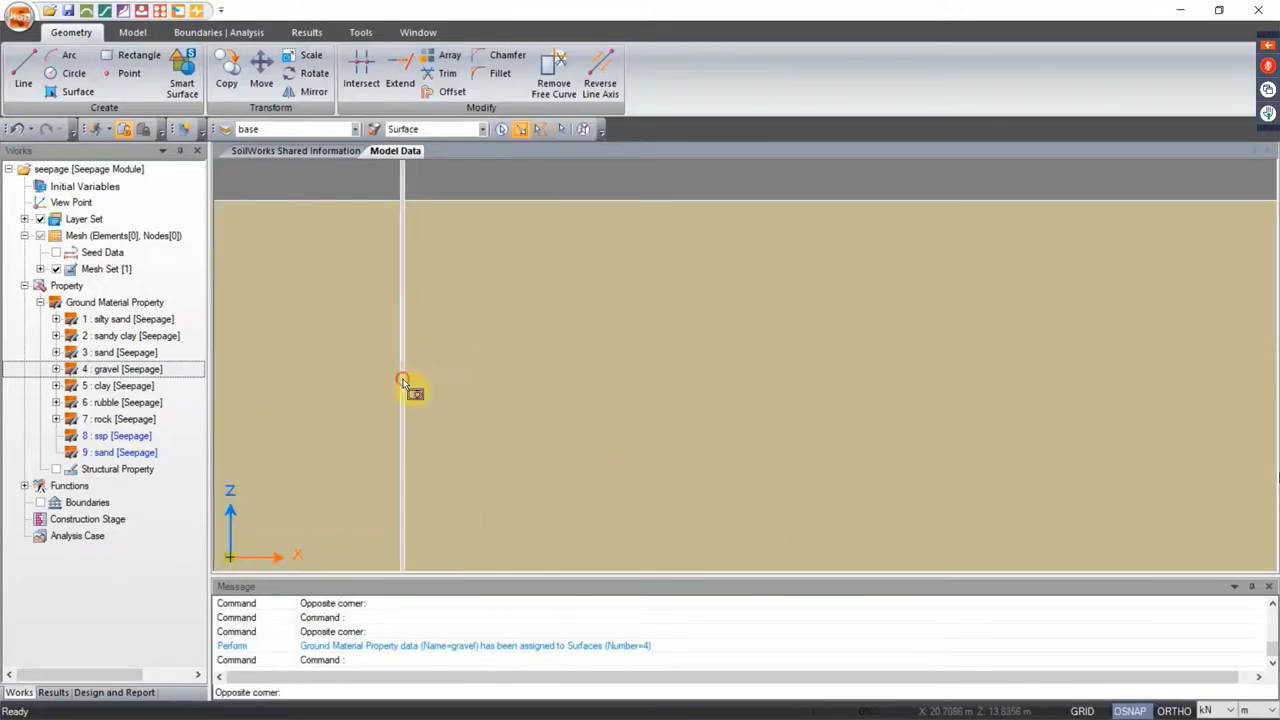
left_click_drag(116, 436, 672, 412)
Generate a smart mesh with Very Fine Mesh refinement, registering each mesh set by domains, and list the mesh sets
scroll(672, 412, "down", 5)
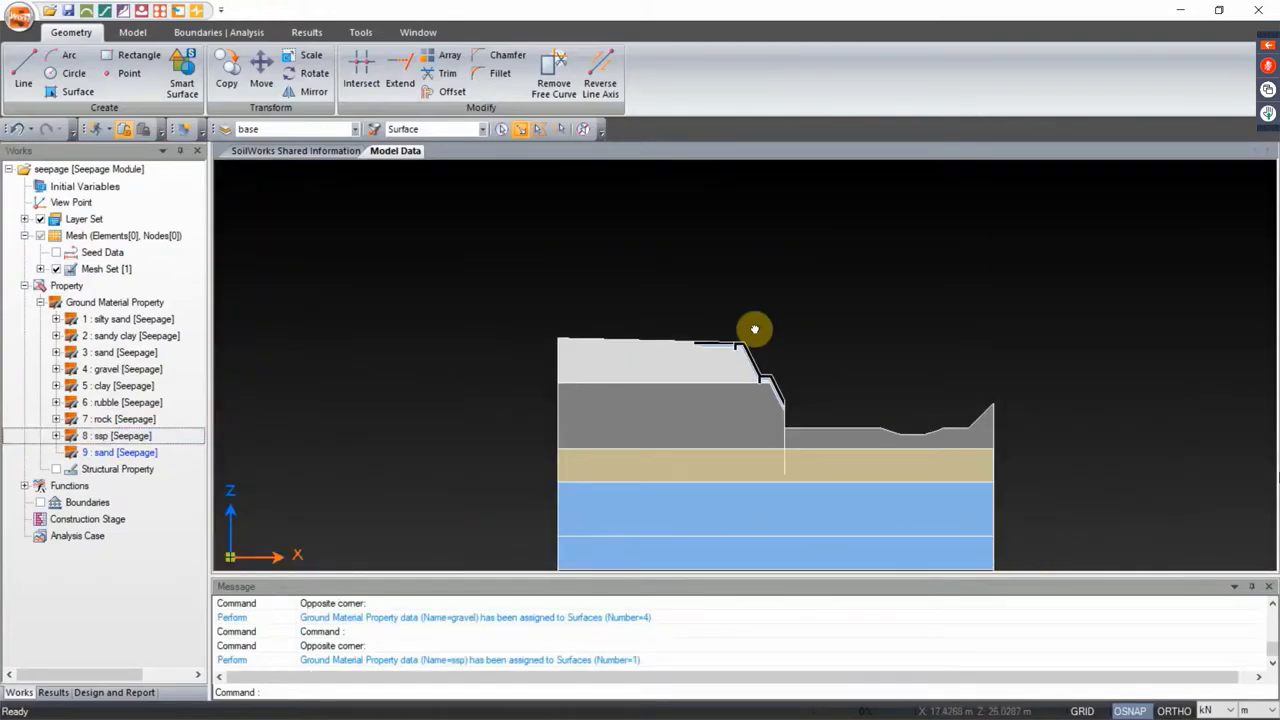
left_click_drag(854, 349, 764, 299)
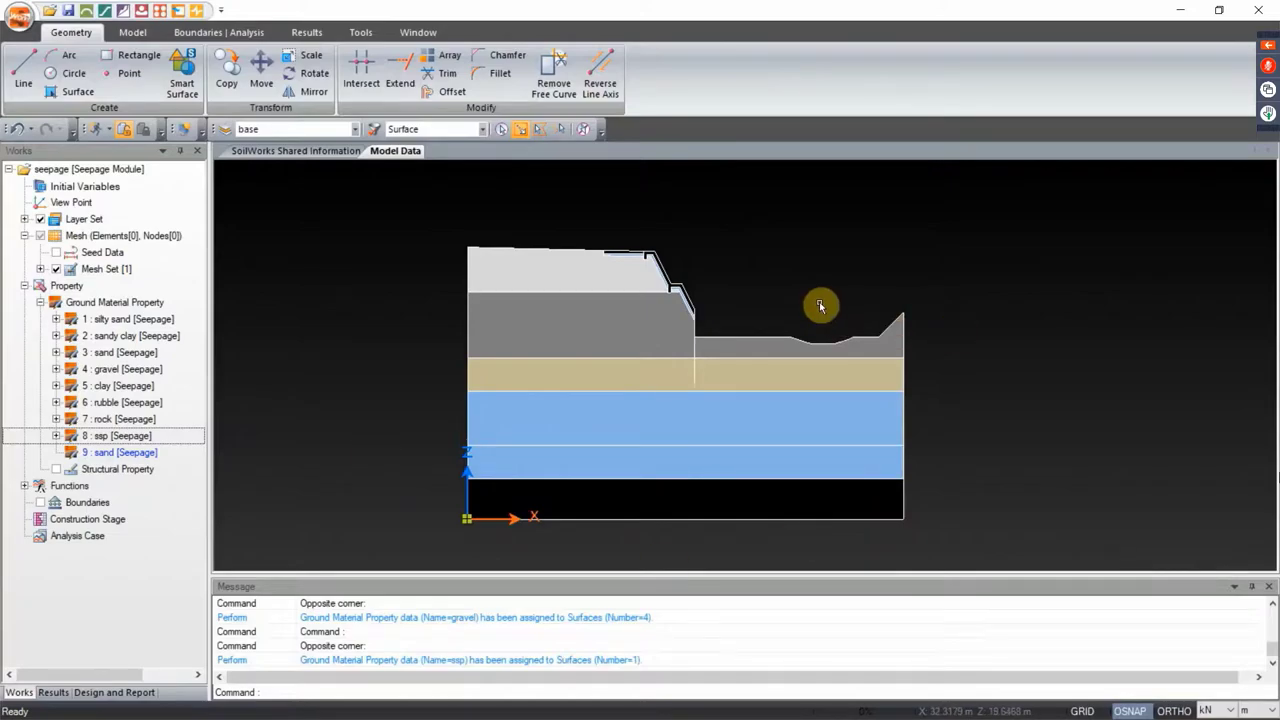
left_click(133, 32)
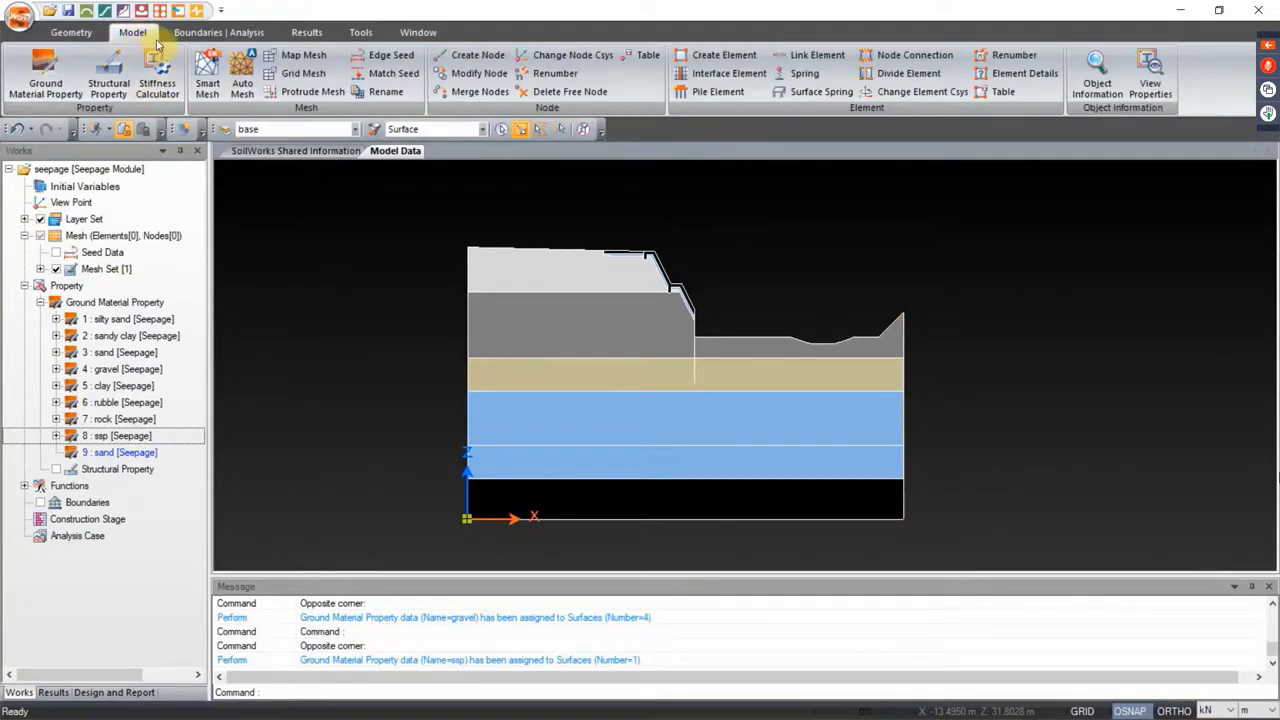
left_click(207, 90)
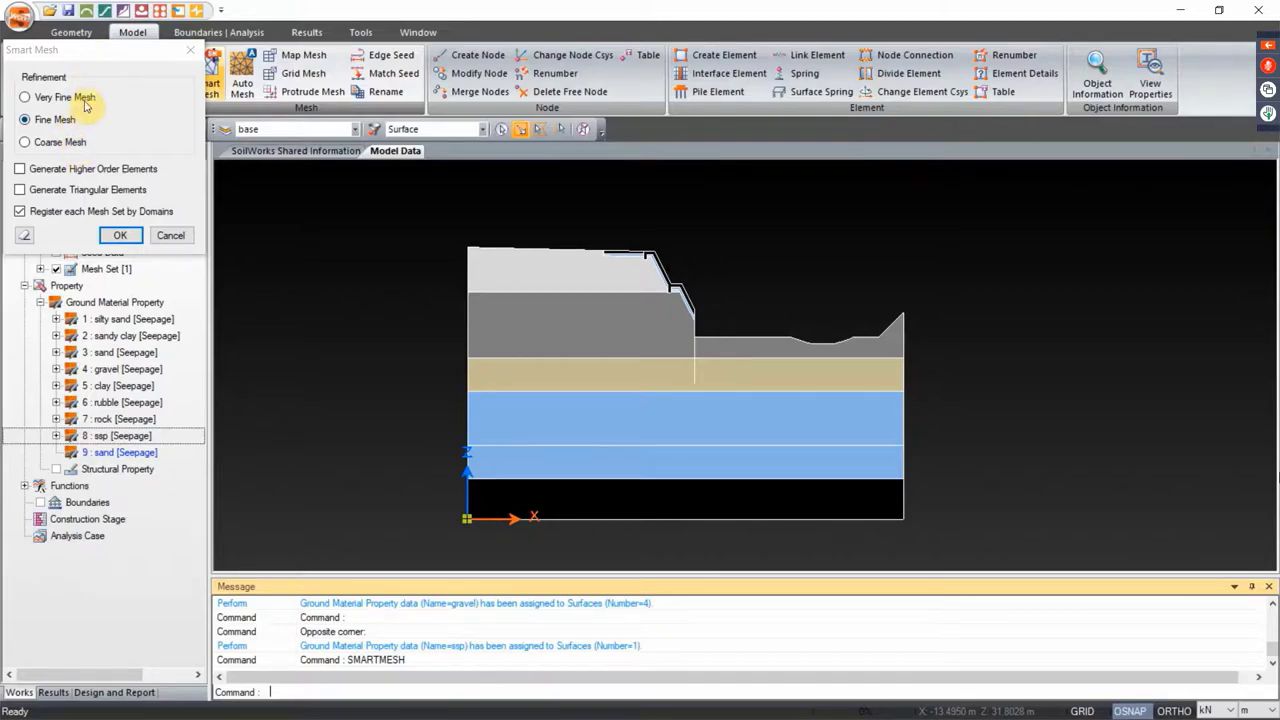
left_click_drag(125, 56, 126, 60)
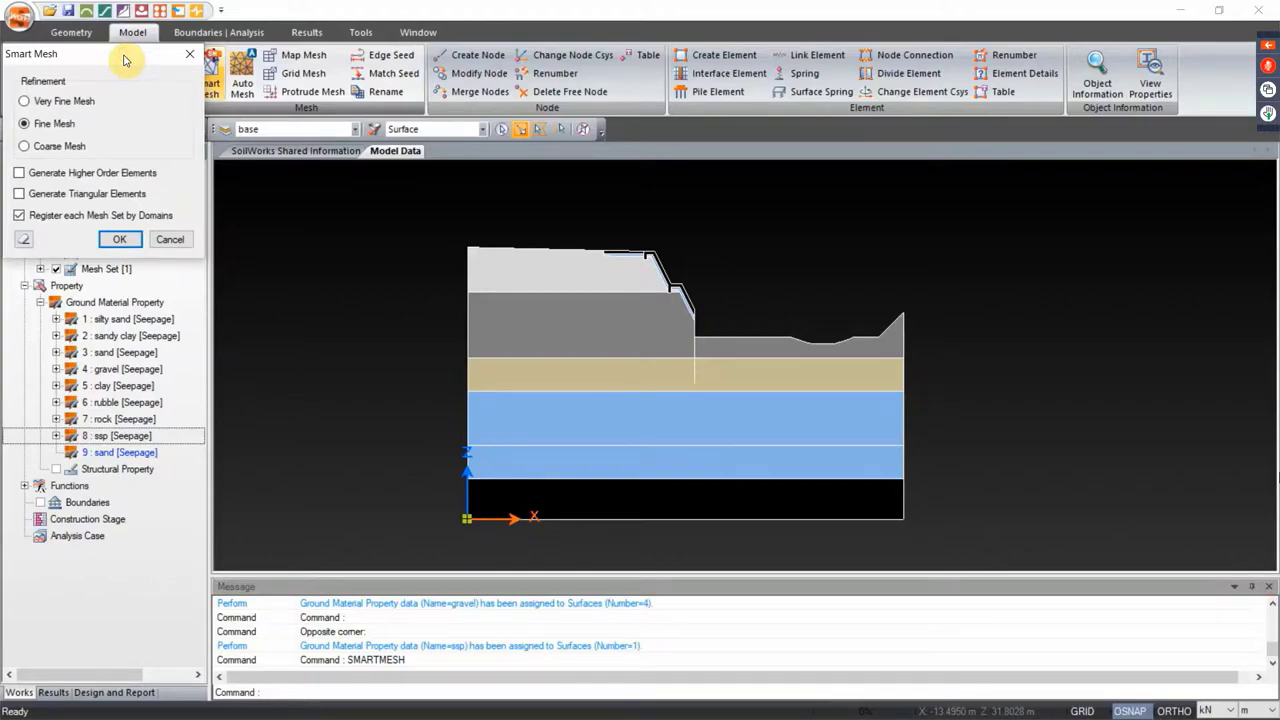
left_click(47, 106)
left_click(119, 239)
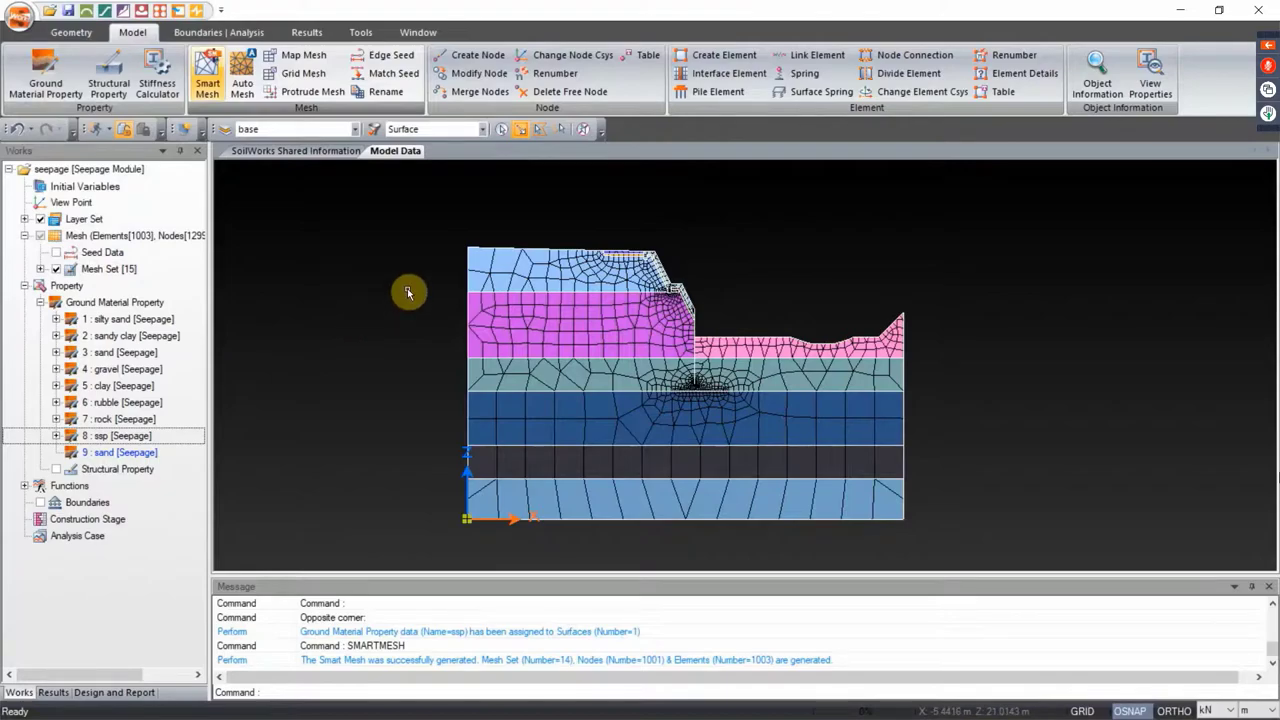
left_click(40, 269)
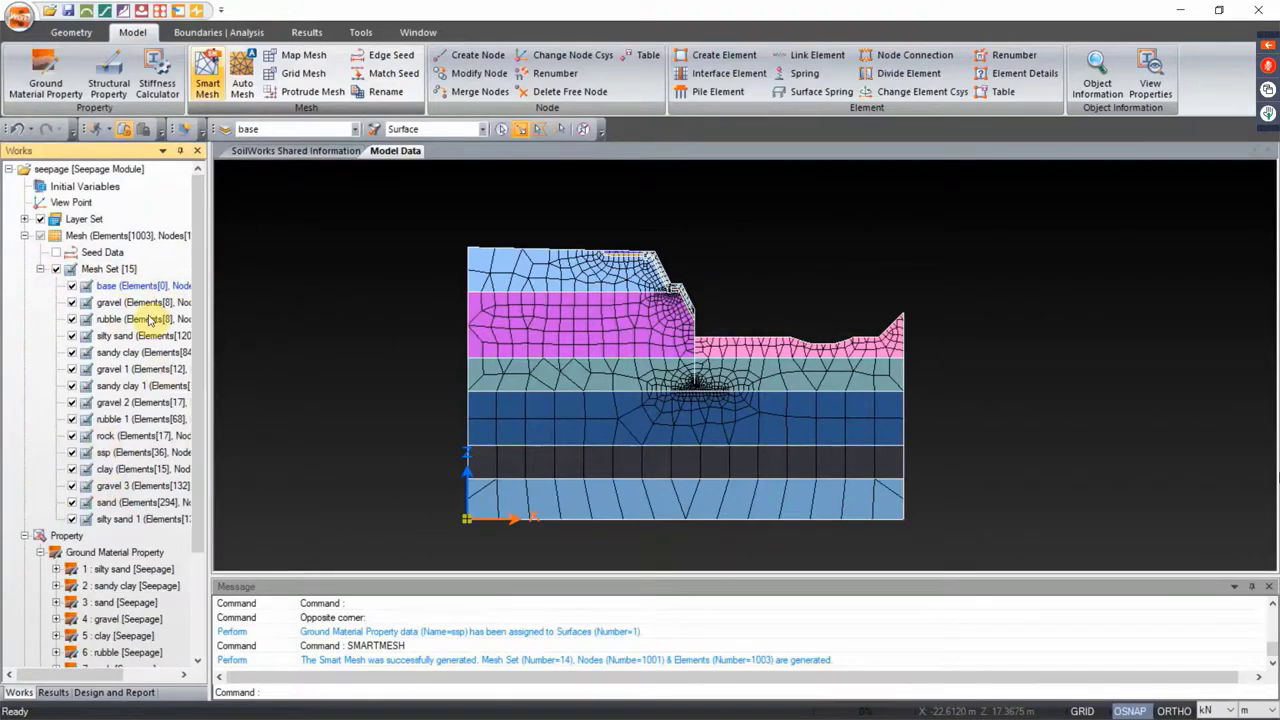
Start defining a nodal head boundary and create two boundary sets named OWL and DFL
left_click(40, 269)
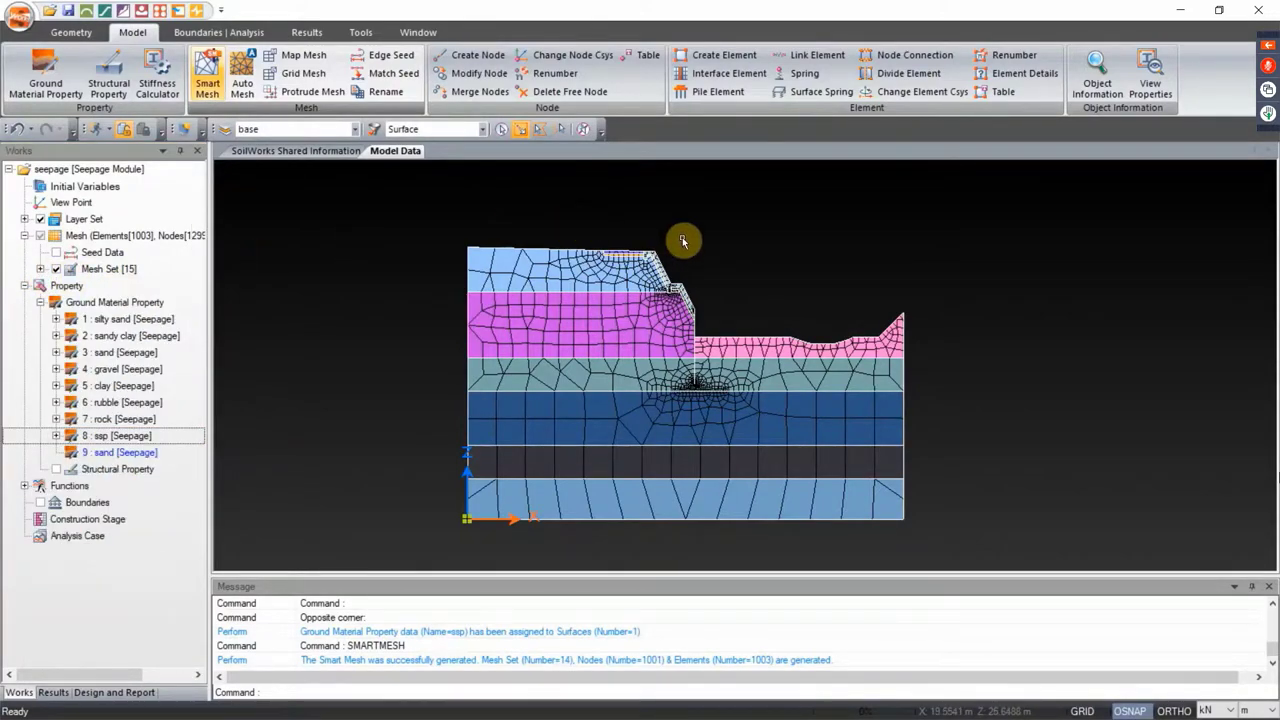
left_click(222, 36)
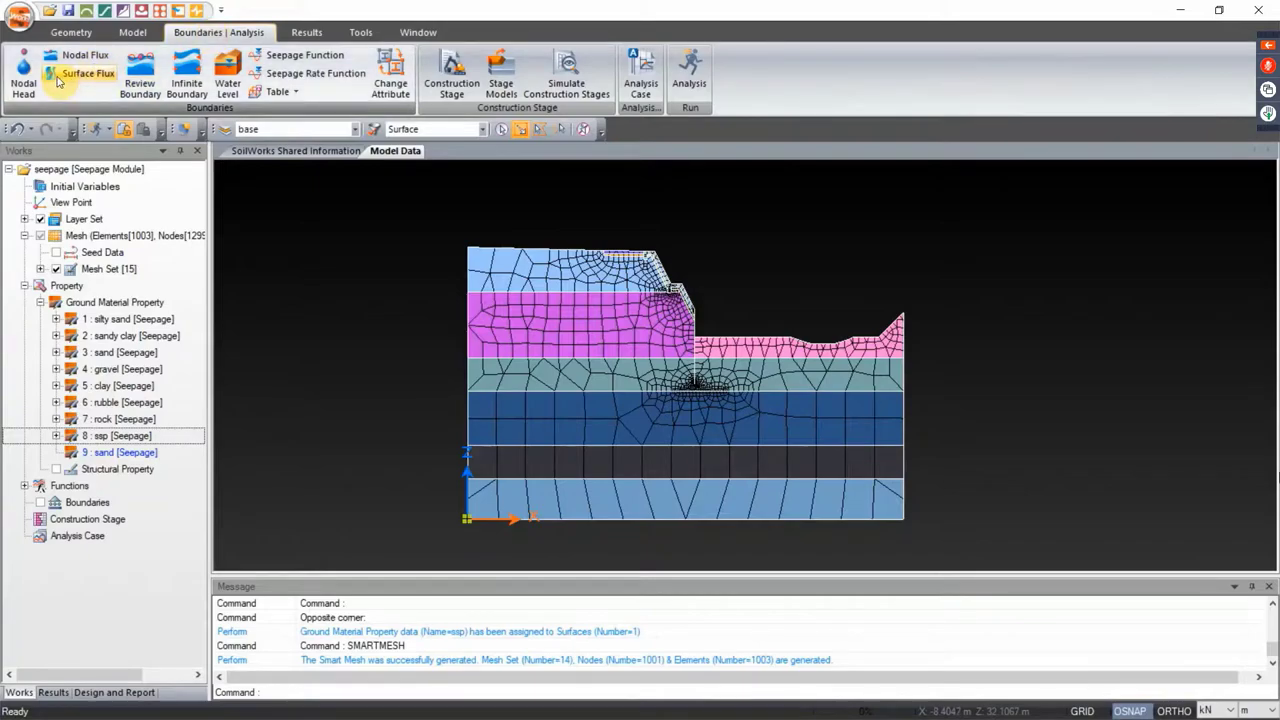
left_click(20, 84)
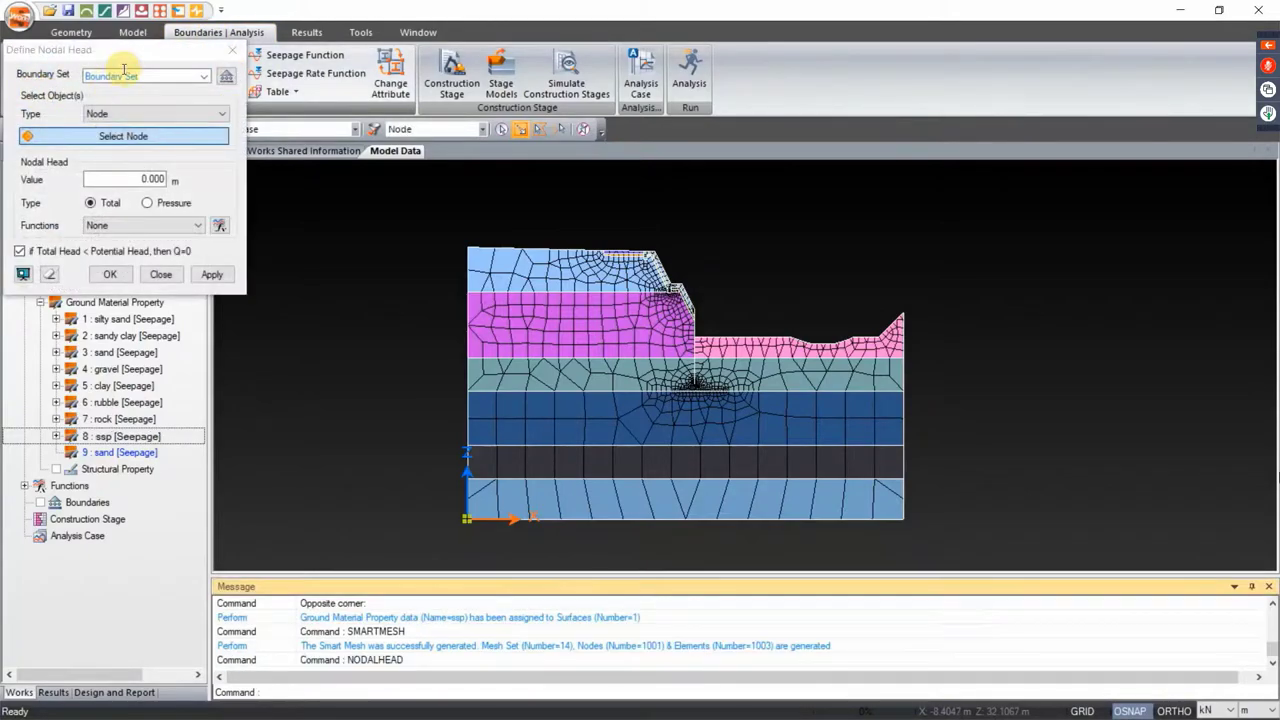
left_click_drag(128, 57, 214, 157)
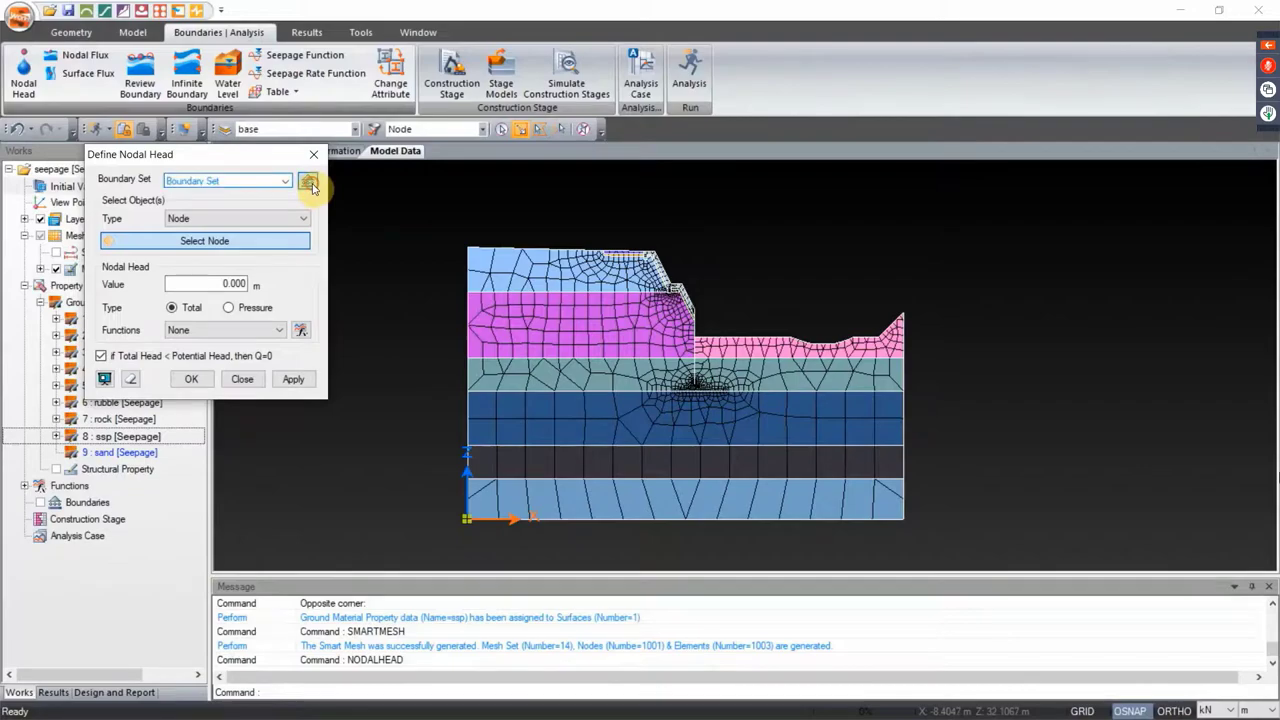
left_click(307, 180)
left_click(409, 224)
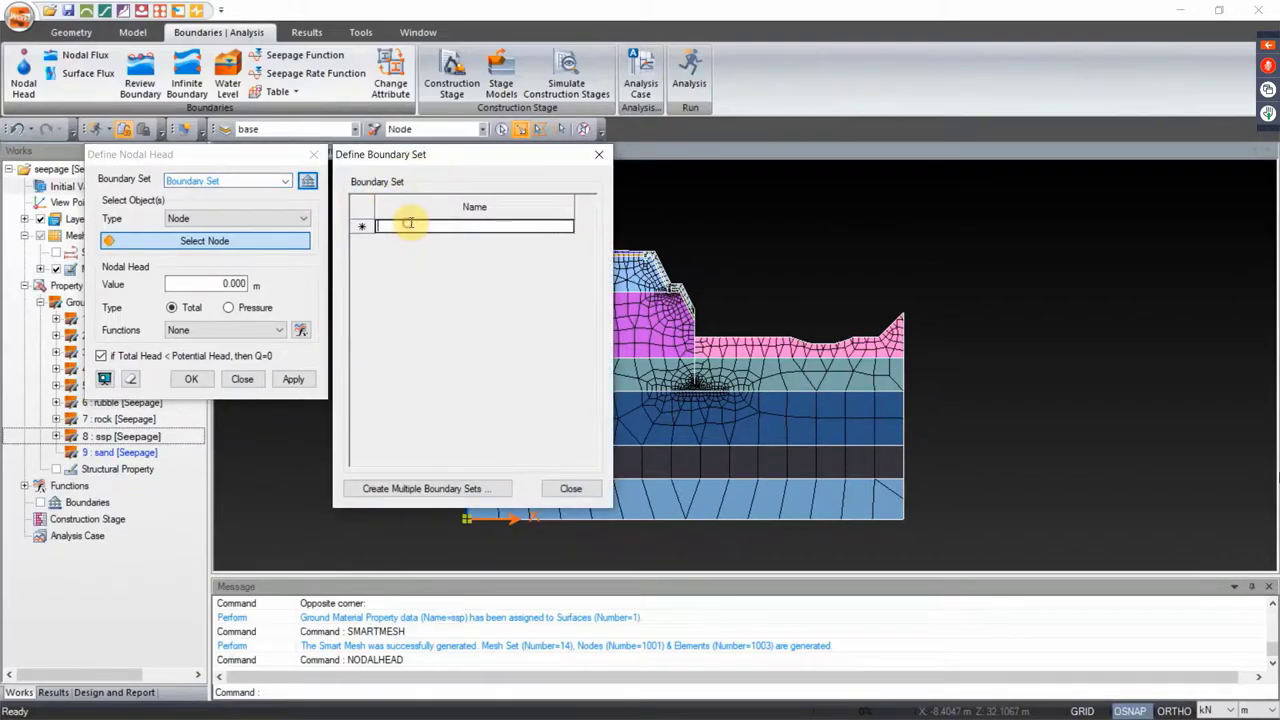
type("OWL")
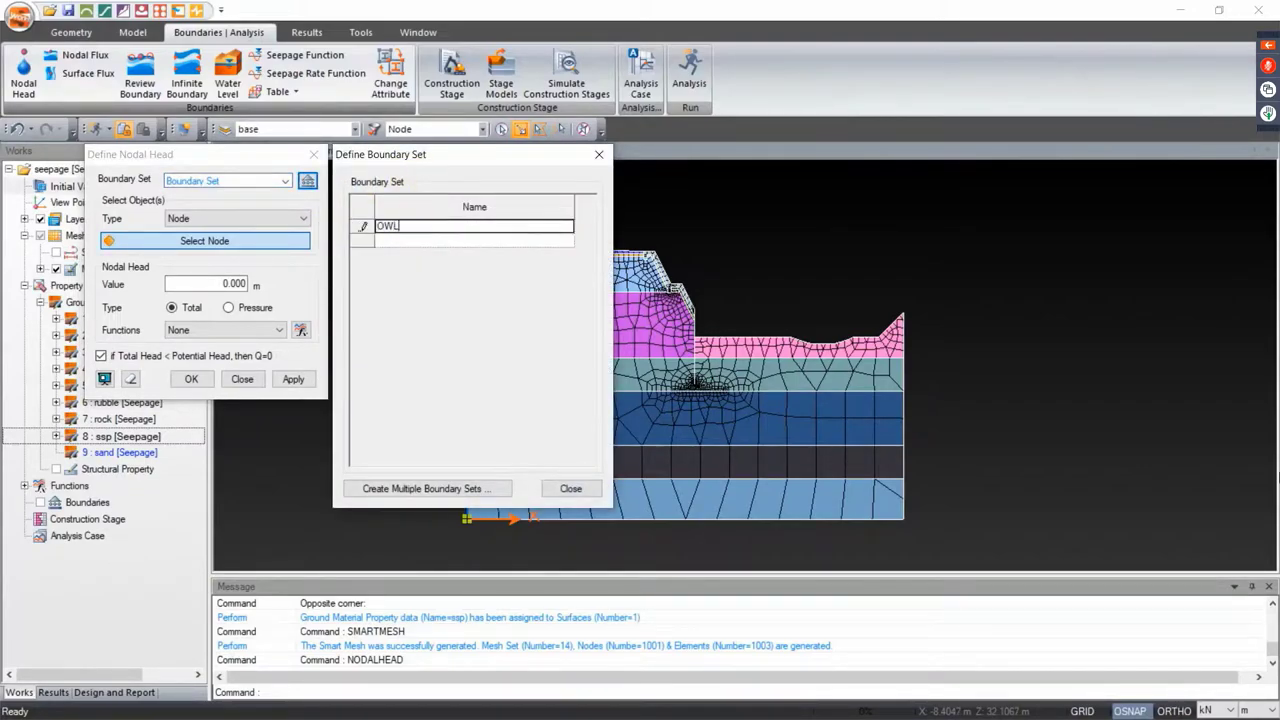
key("Return")
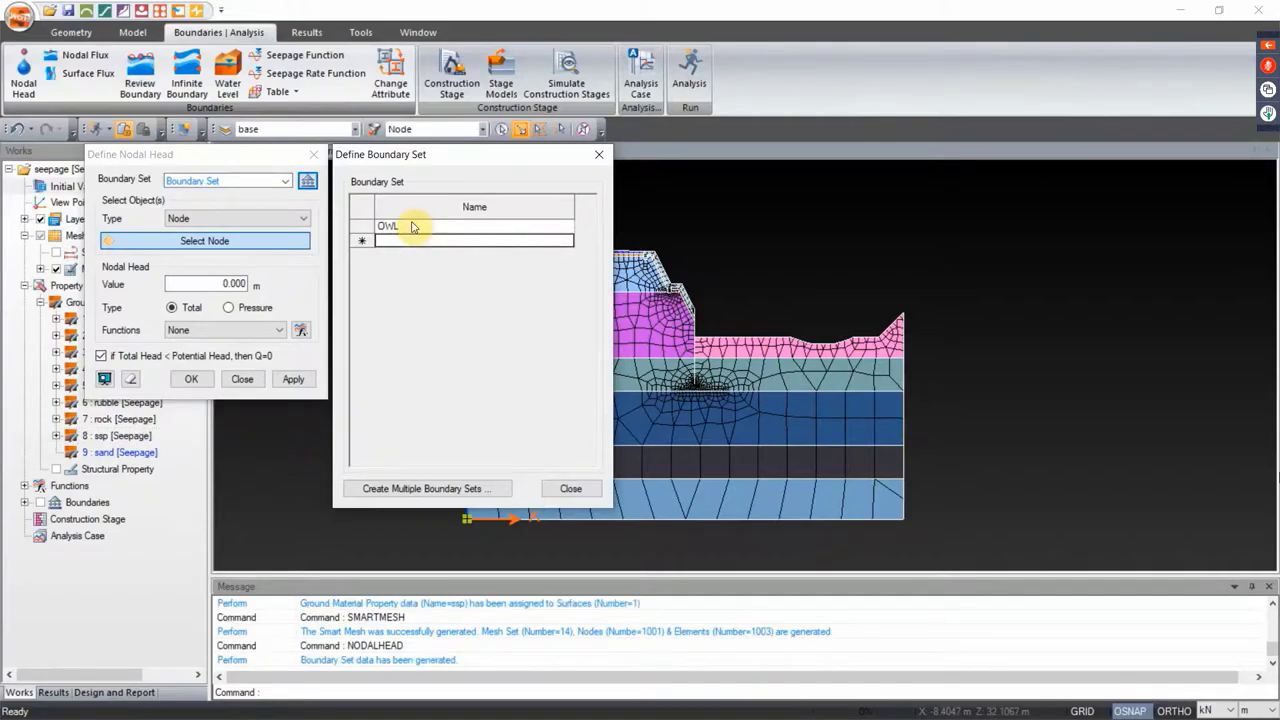
type("DFL")
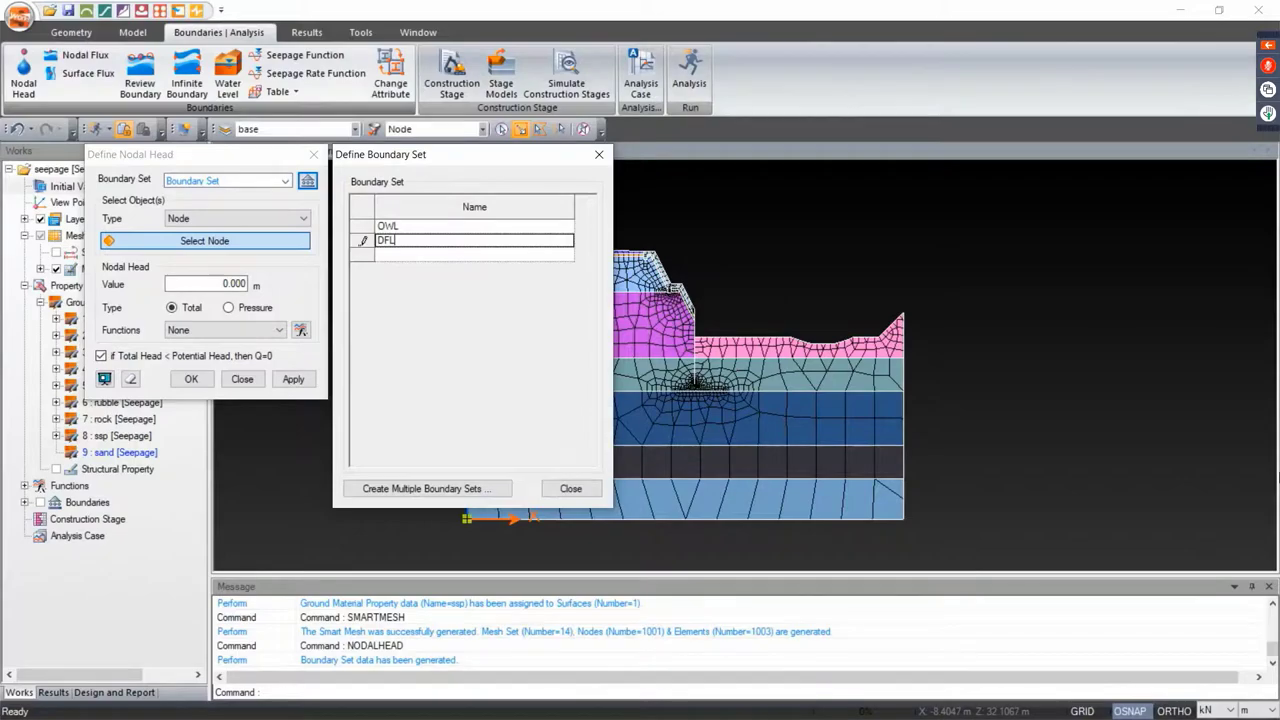
key("Return")
left_click(568, 488)
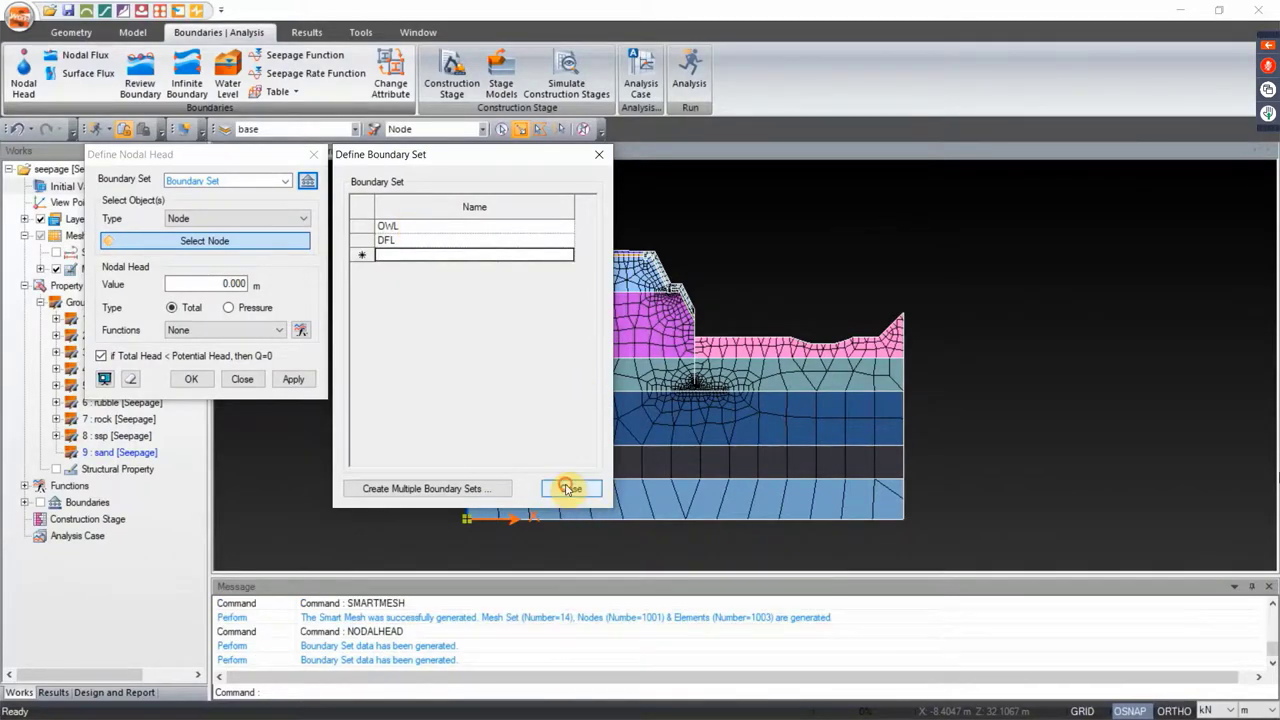
Set the nodal head definition to boundary set OWL with a total head of 18.036 m, applied to curves
left_click(284, 182)
left_click(242, 199)
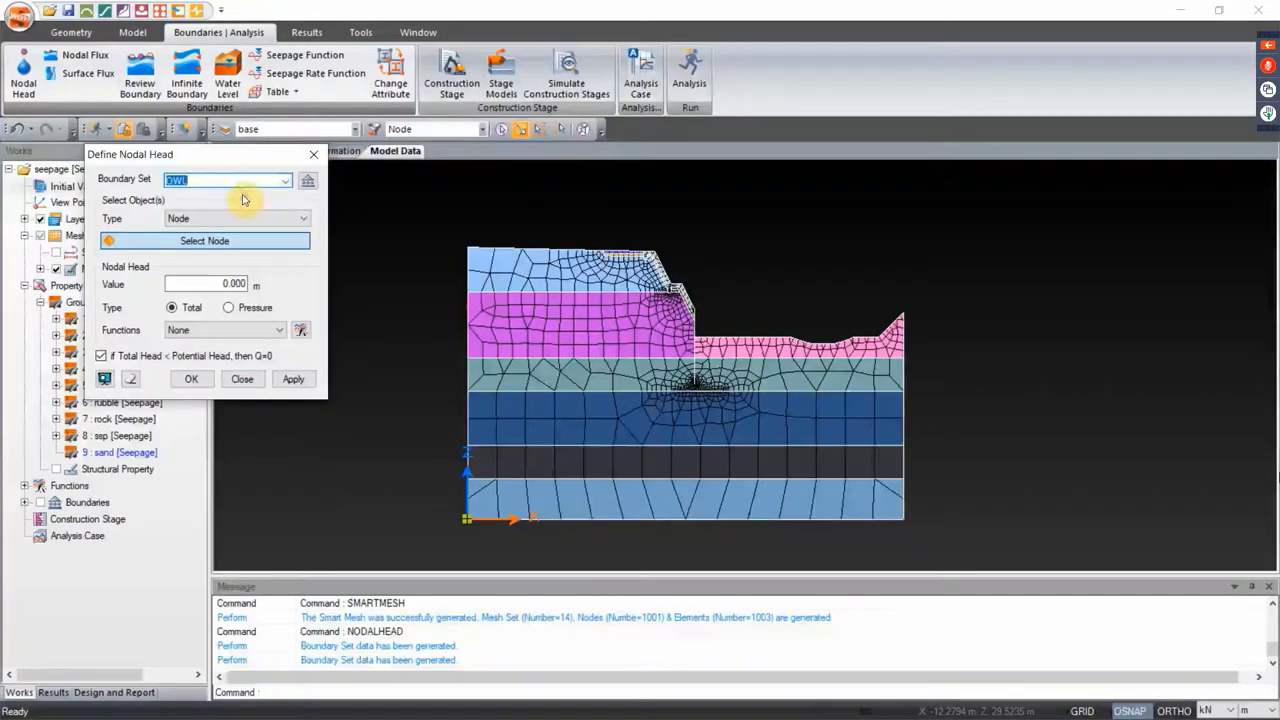
left_click(212, 283)
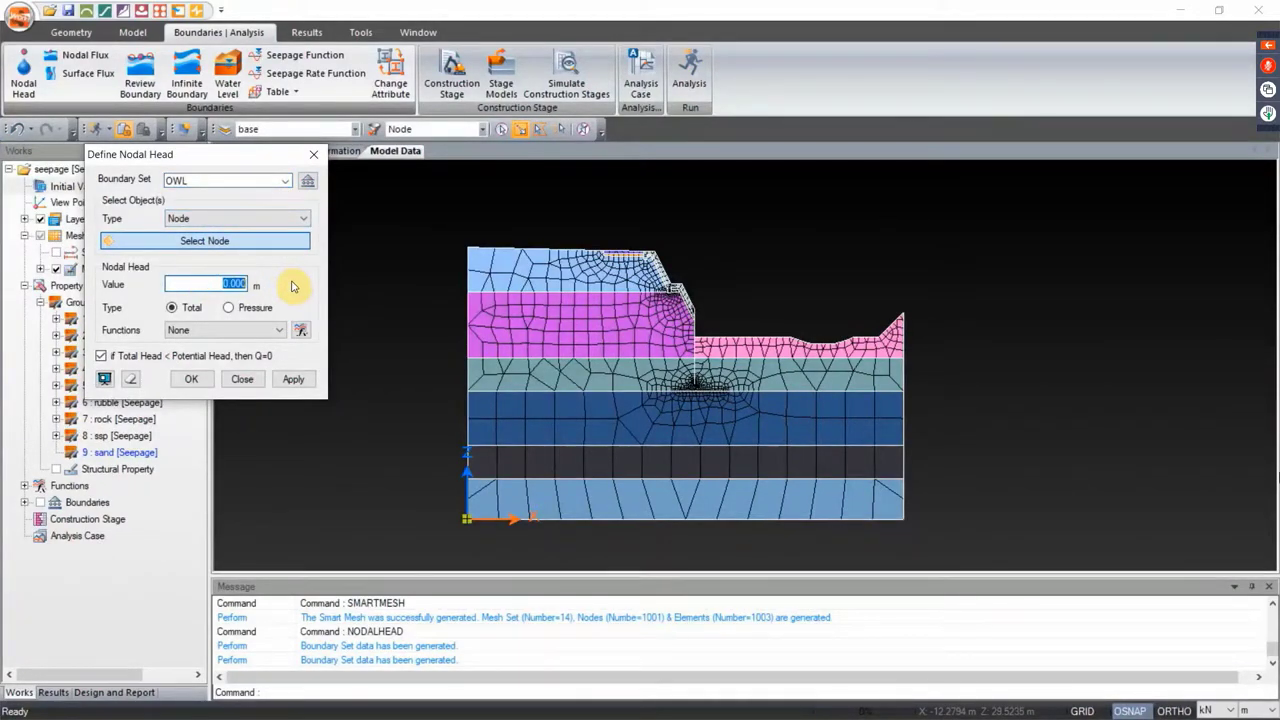
type("18.036")
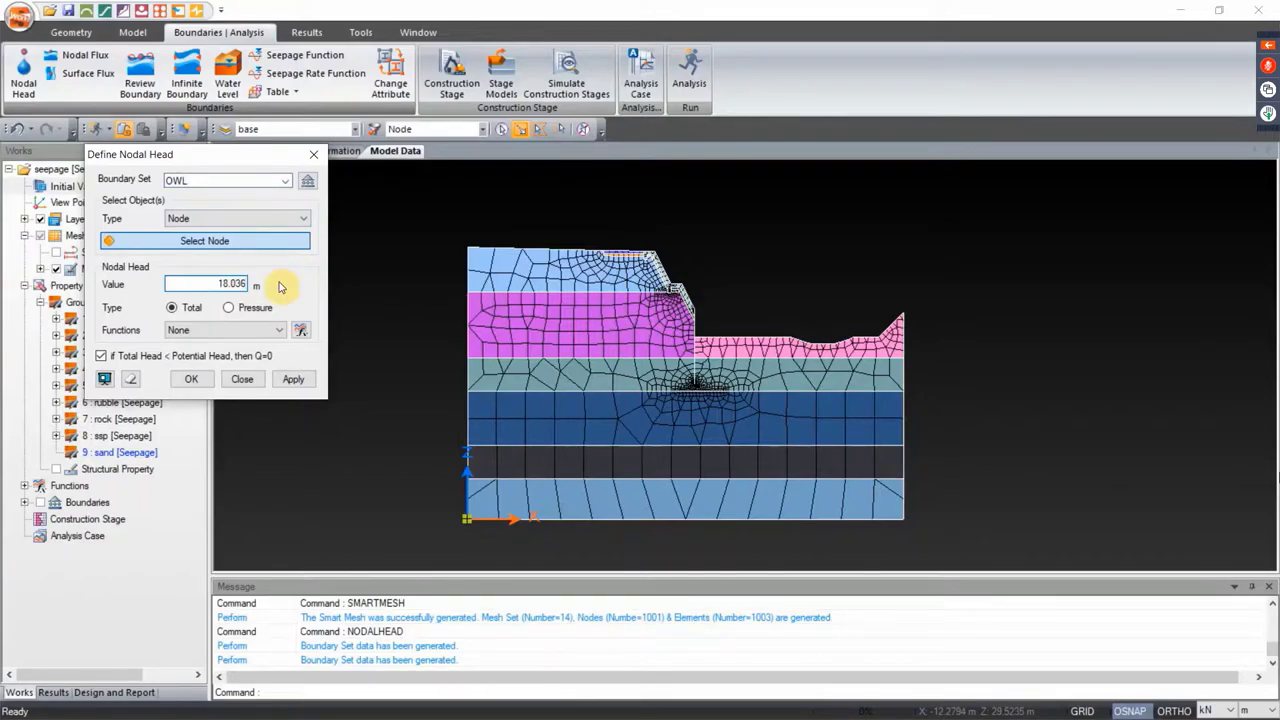
left_click(217, 221)
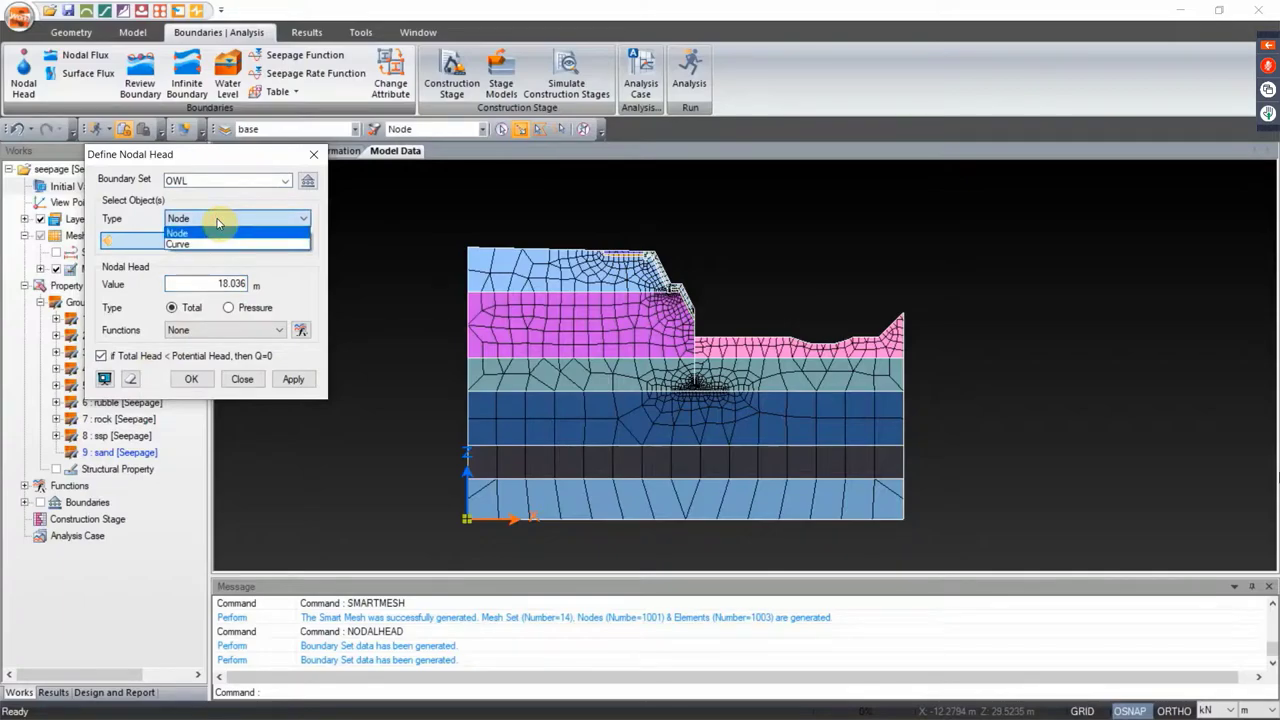
left_click(180, 244)
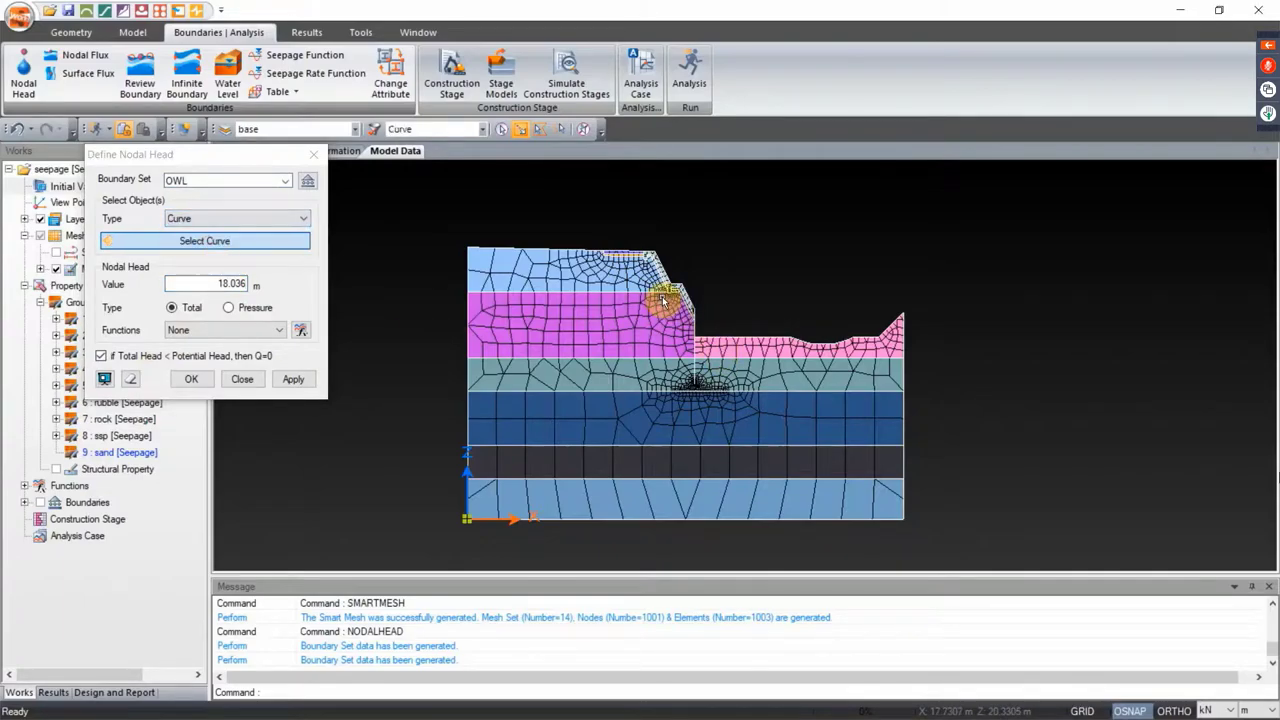
Apply the OWL nodal head to the exposed sheet pile face and all ground surface curves from its base up the far bank
scroll(557, 215, "up", 2)
scroll(557, 215, "up", 2)
scroll(514, 286, "up", 2)
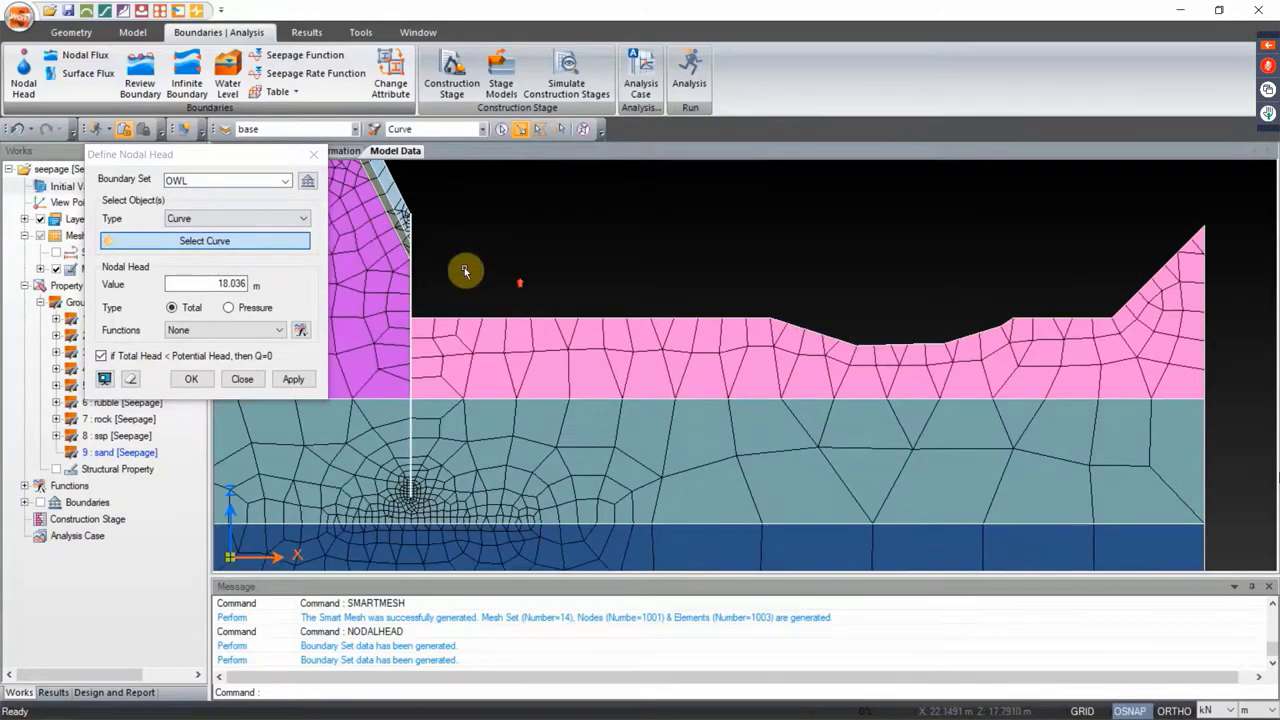
scroll(418, 252, "up", 2)
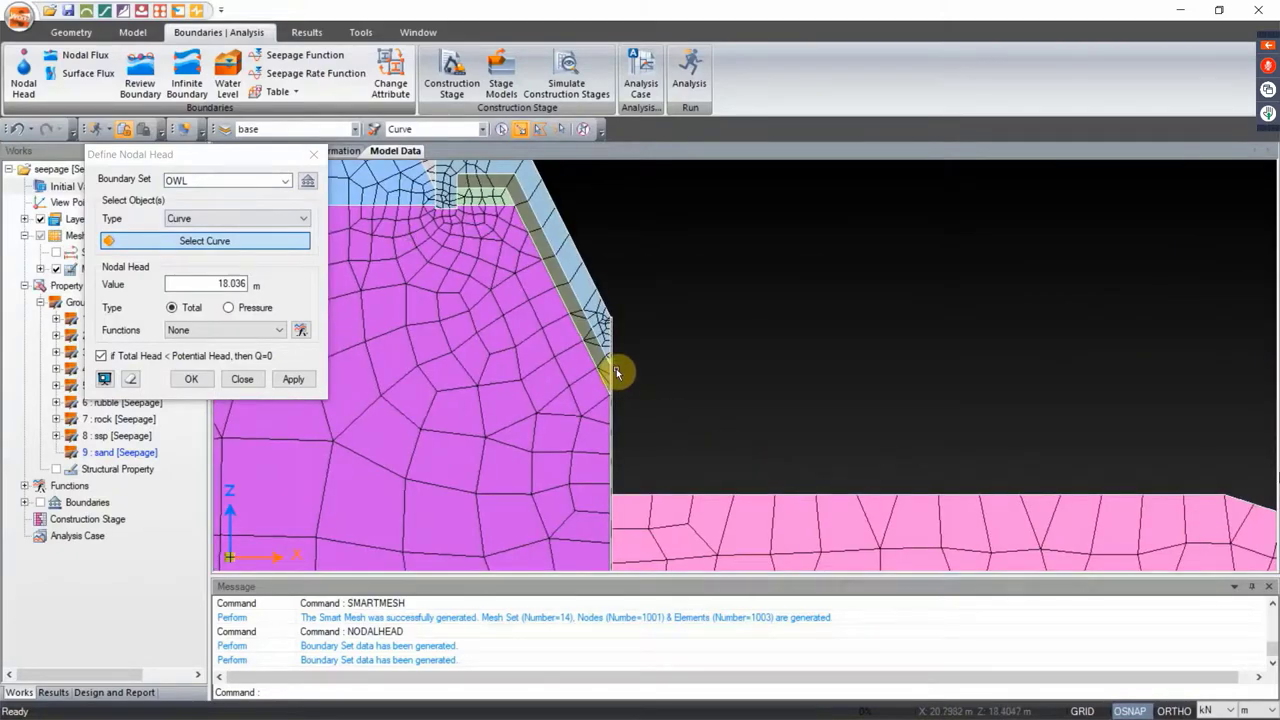
left_click(613, 375)
left_click(651, 491)
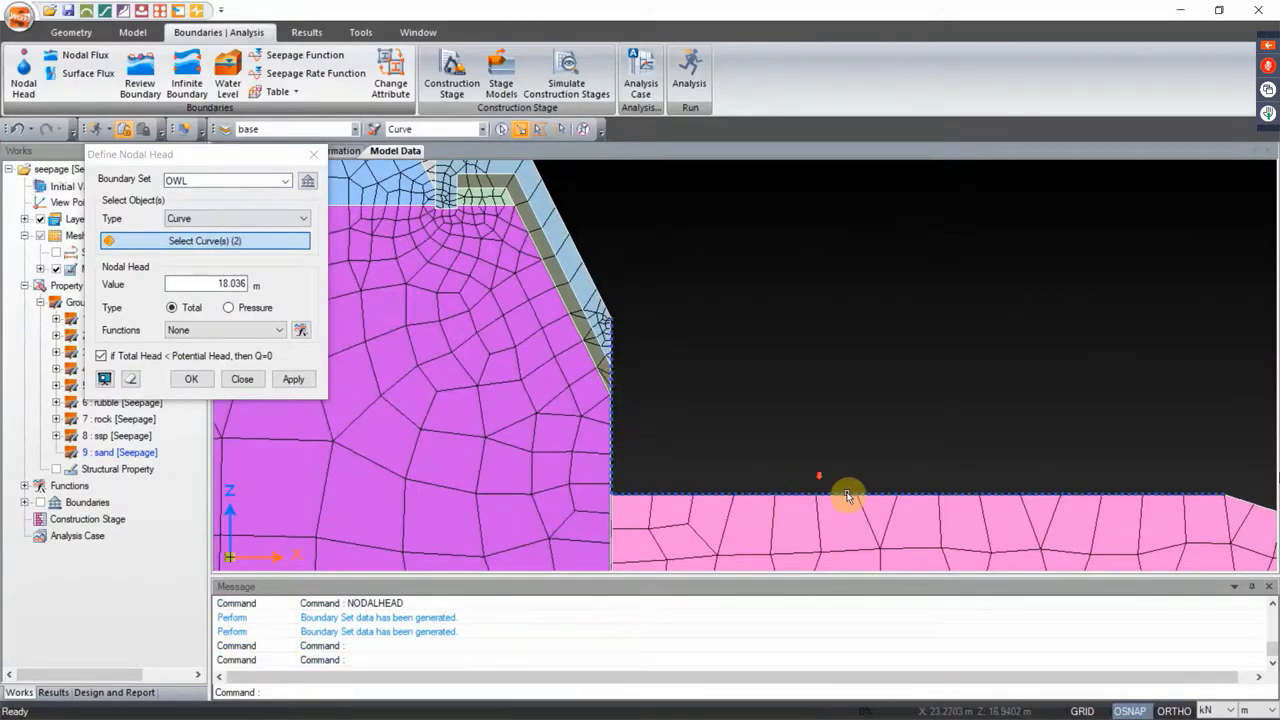
left_click_drag(849, 491, 468, 369)
scroll(600, 380, "down", 2)
left_click(694, 386)
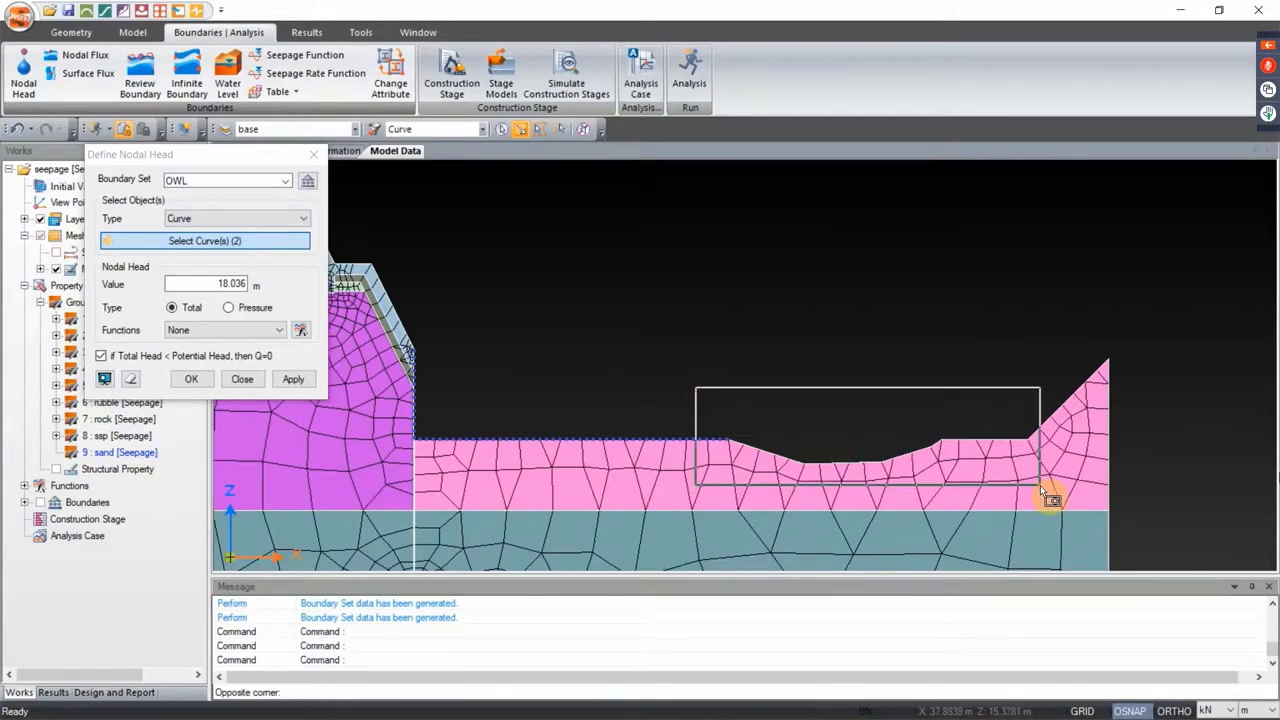
left_click(1040, 508)
left_click(1045, 428)
scroll(846, 429, "down", 3)
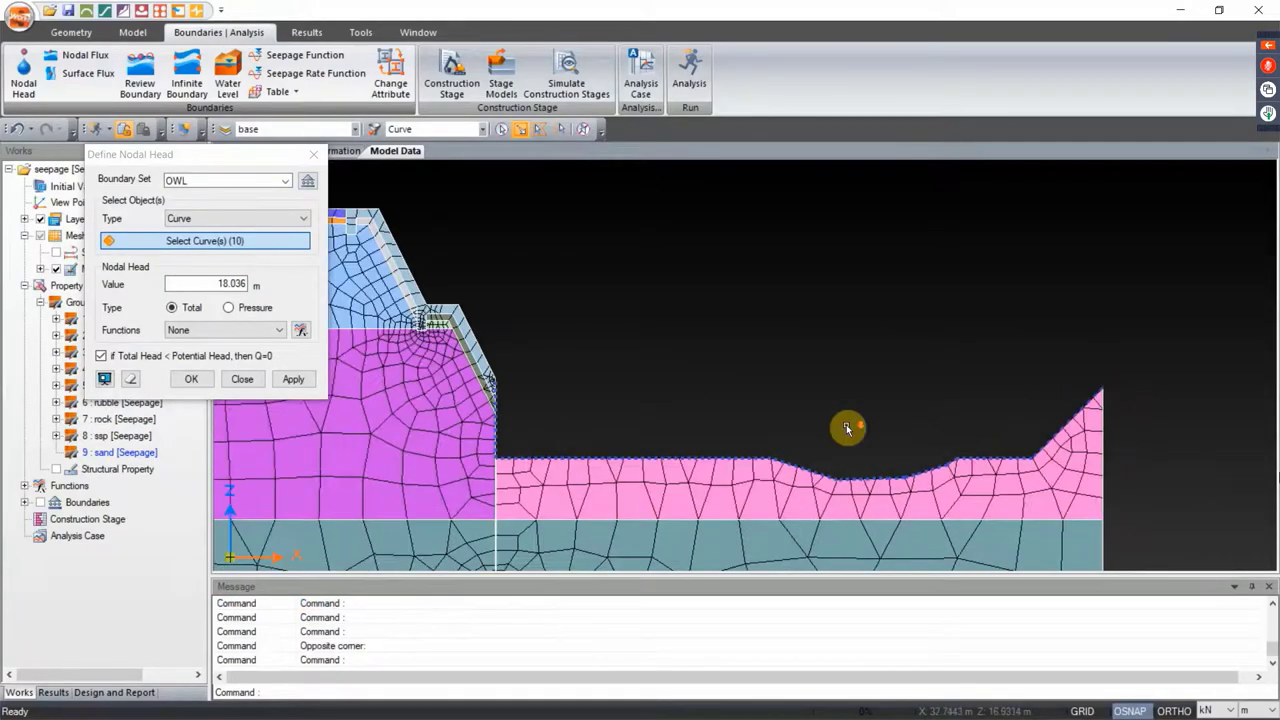
scroll(777, 364, "down", 1)
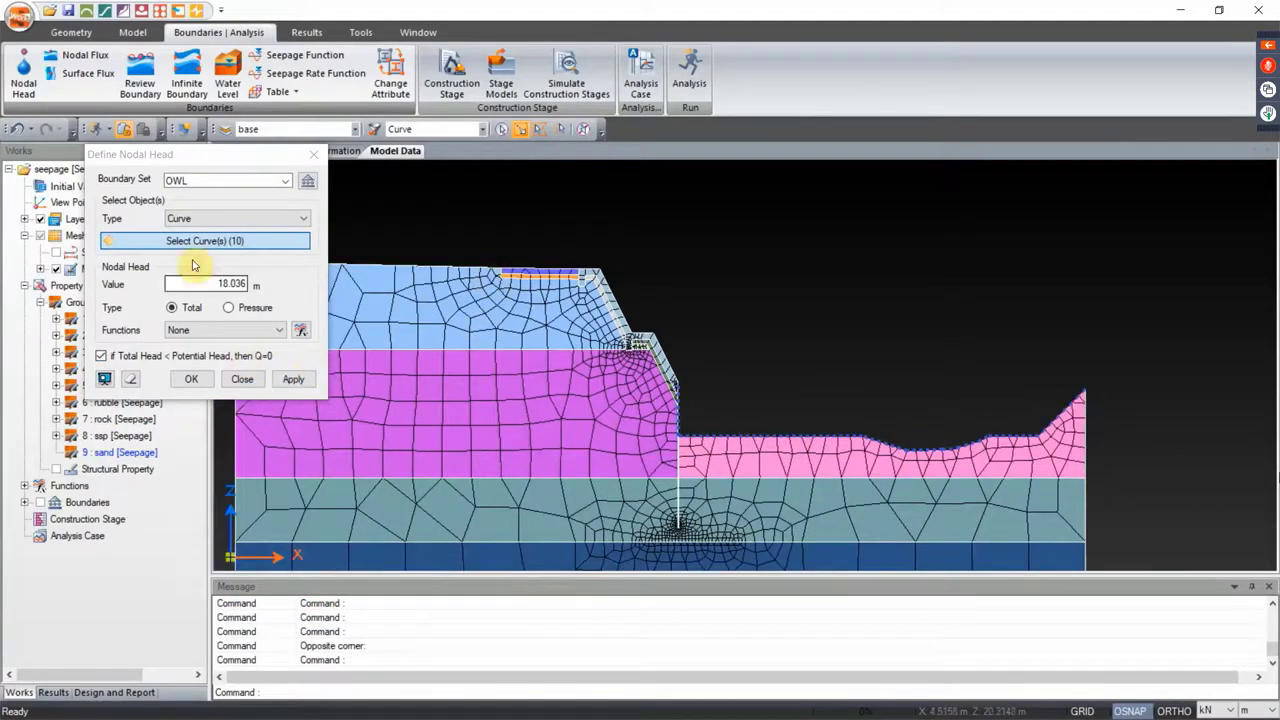
left_click(293, 381)
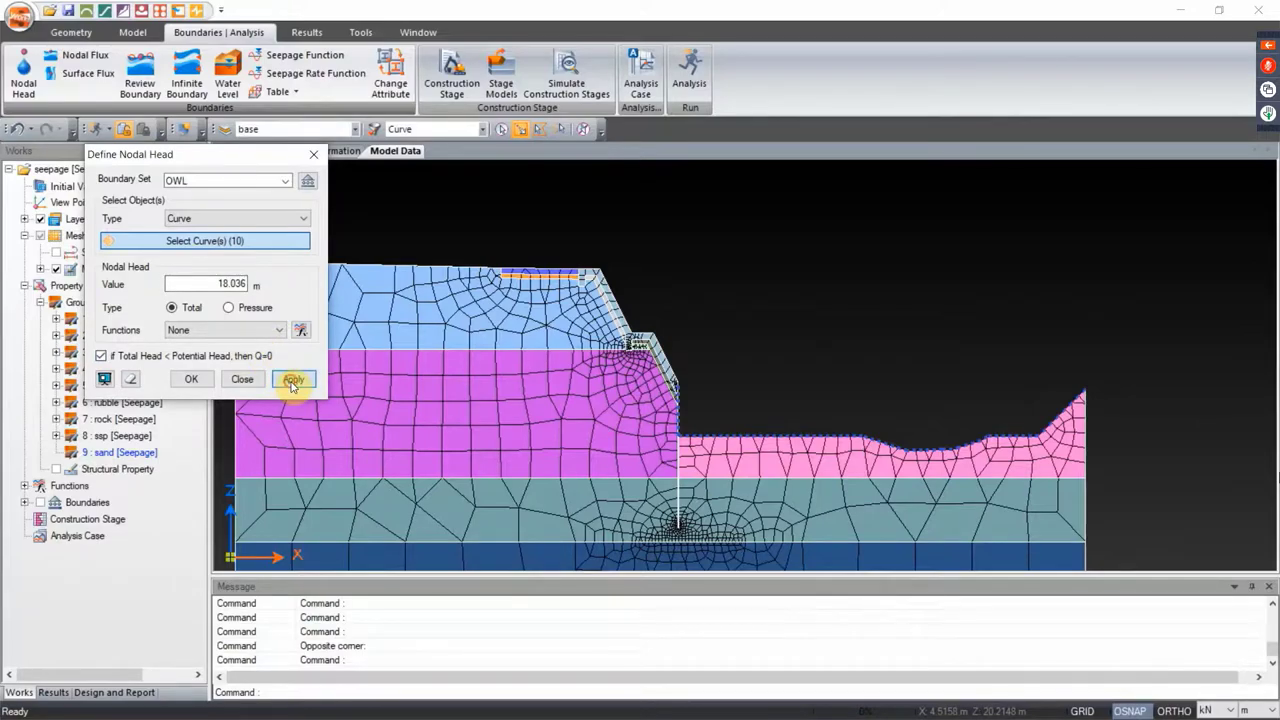
Choose boundary set DFL and begin a seepage function named Transient DFL with the value 18.036 at 0 seconds
left_click(286, 181)
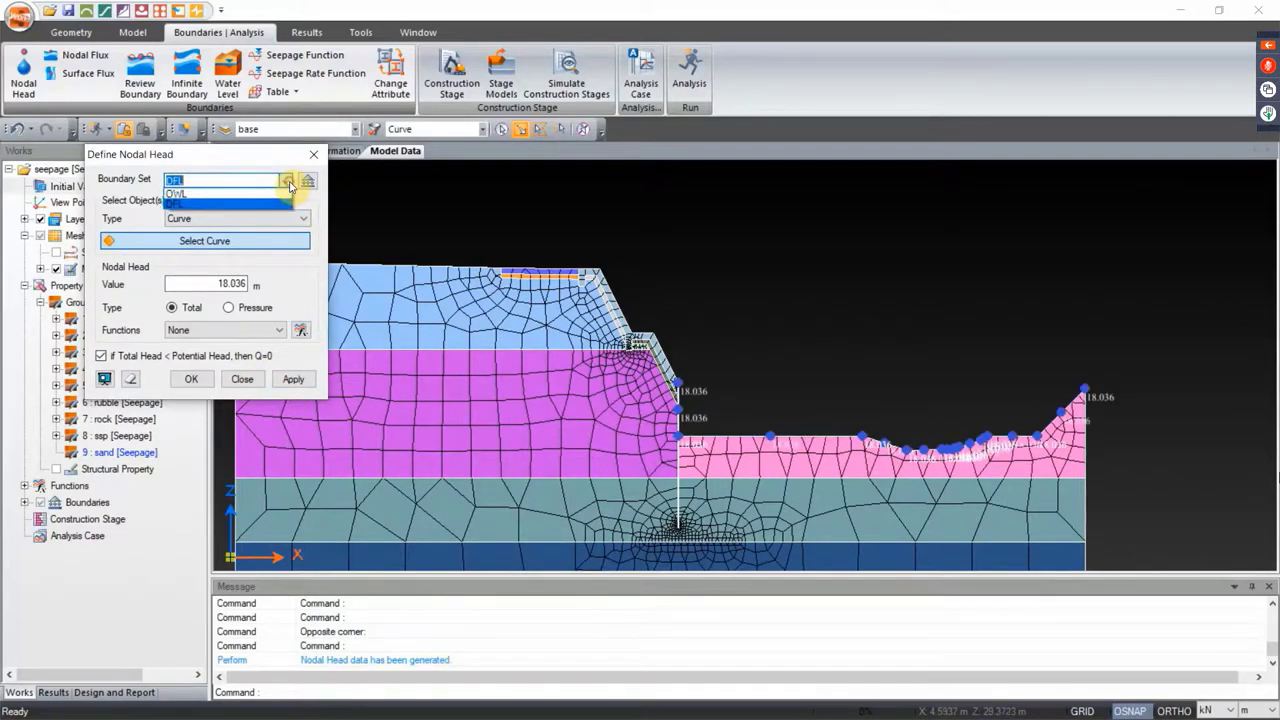
left_click(240, 204)
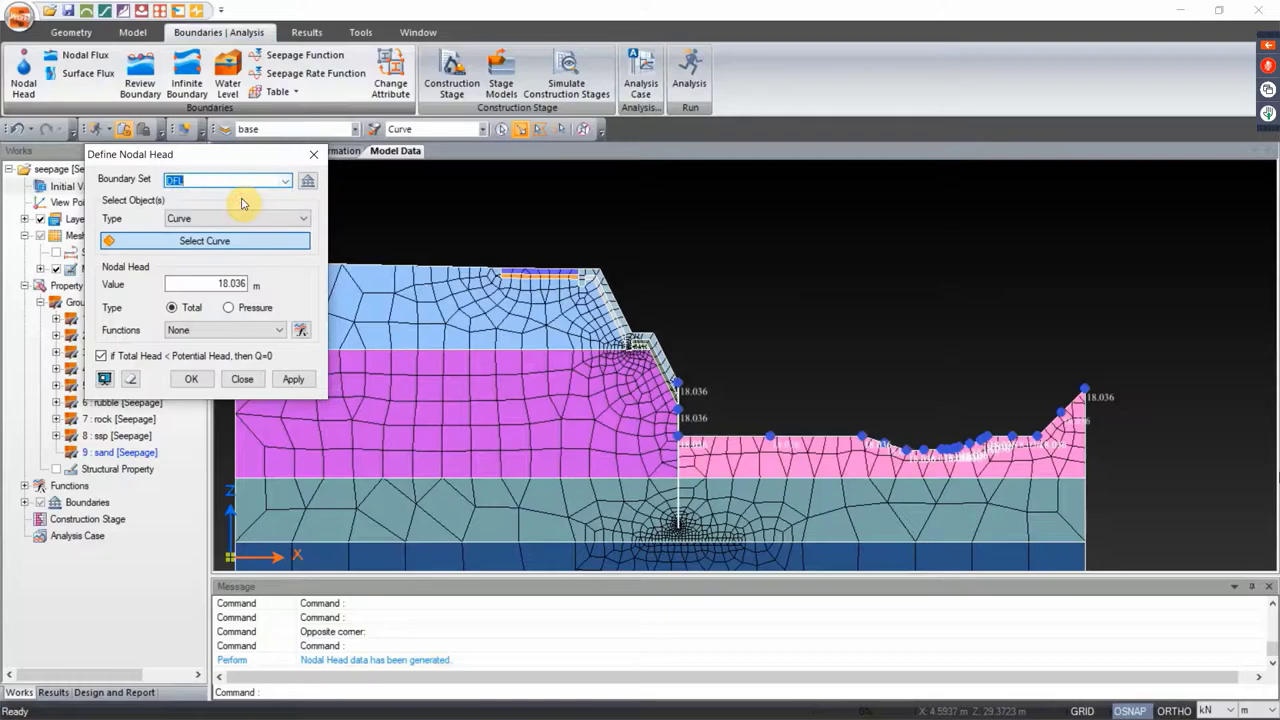
left_click(299, 332)
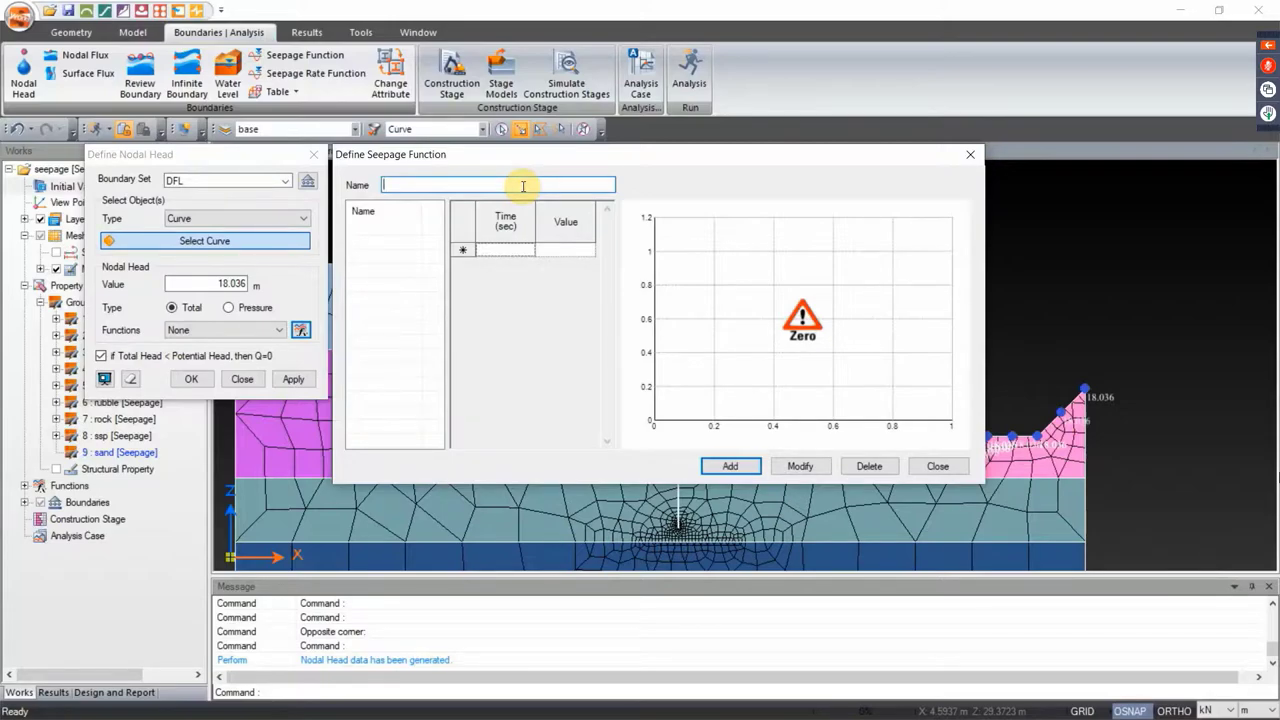
type("TR")
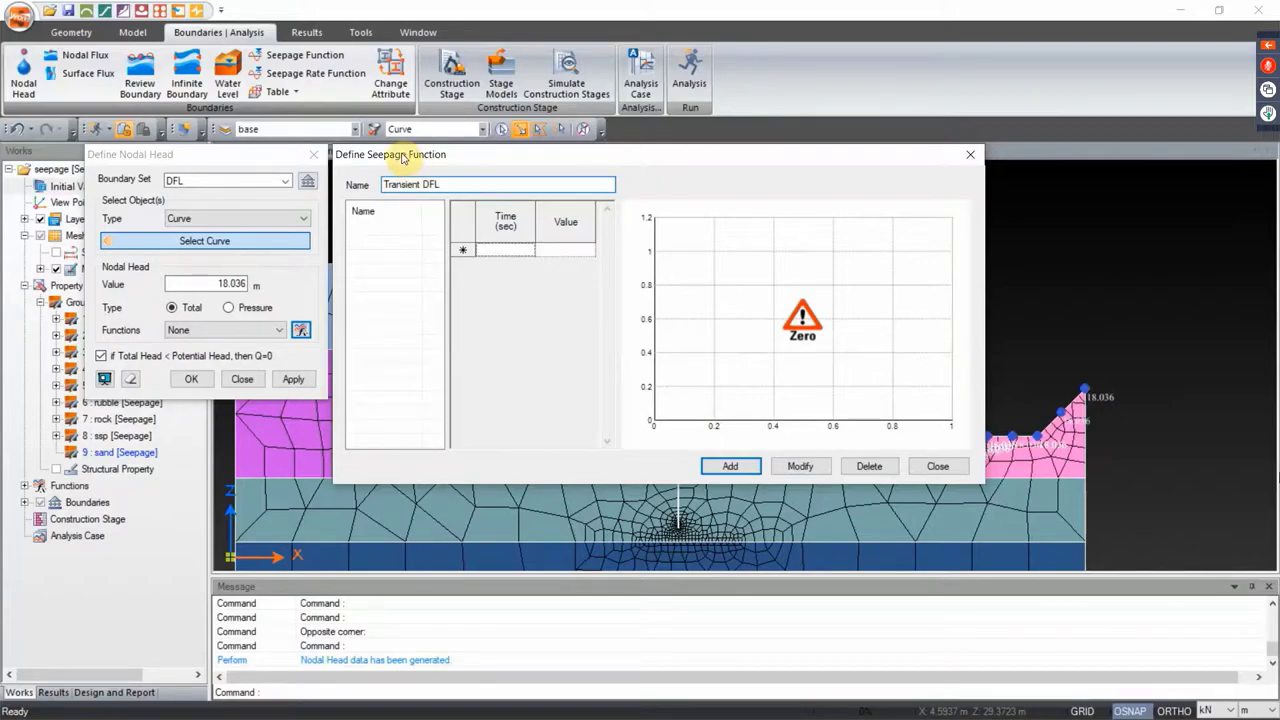
left_click(510, 247)
left_click(565, 250)
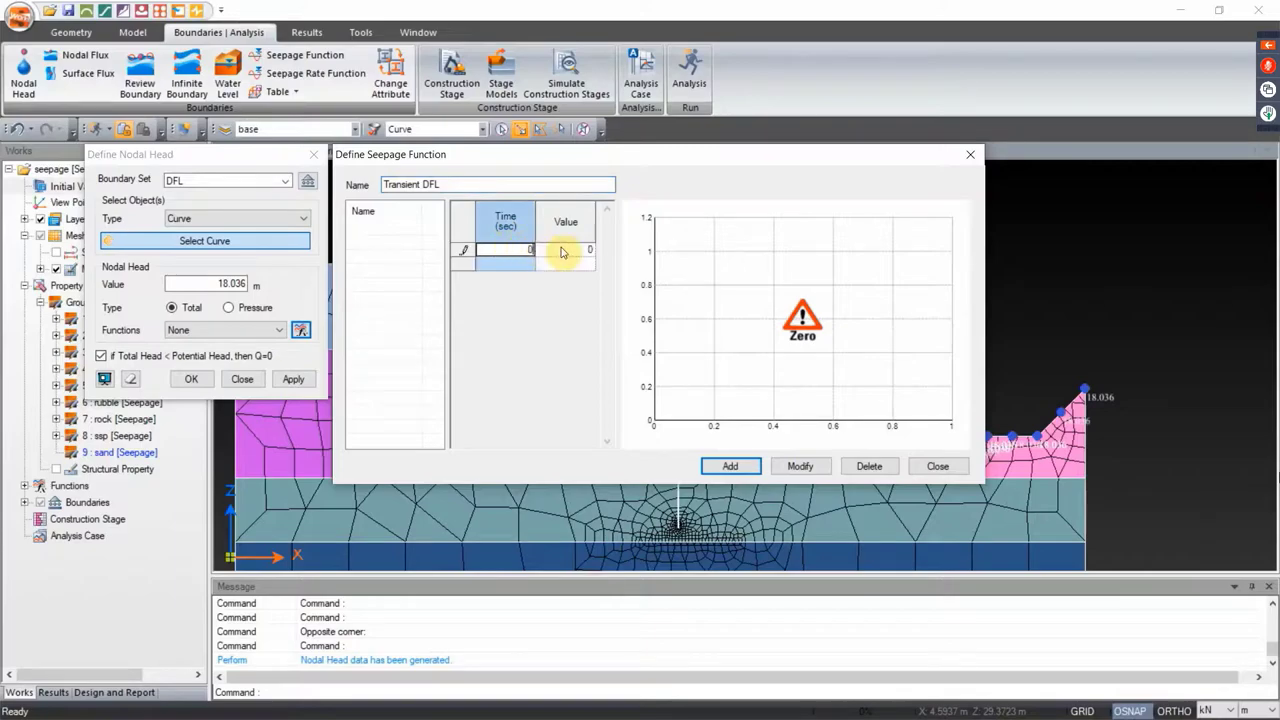
type("18")
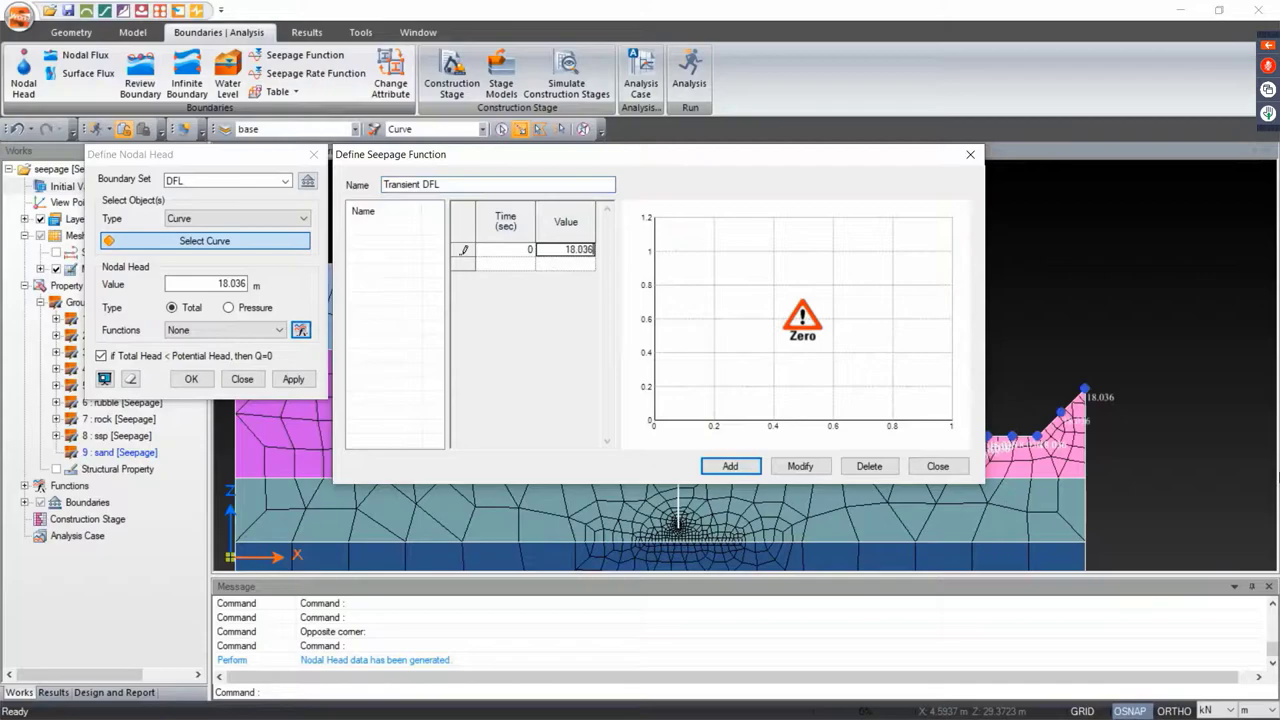
type(".036")
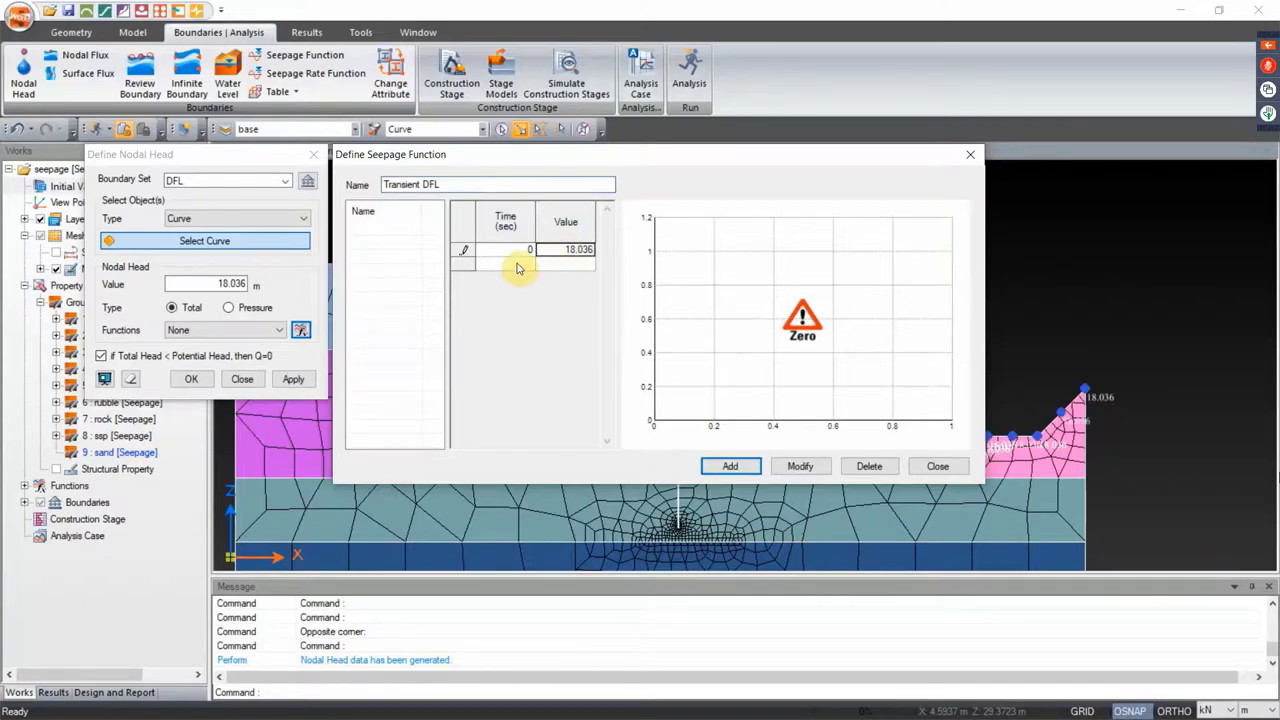
Enter the value 23.663 at both 129600 and 518400 seconds in the Transient DFL function
left_click(518, 264)
type("129600")
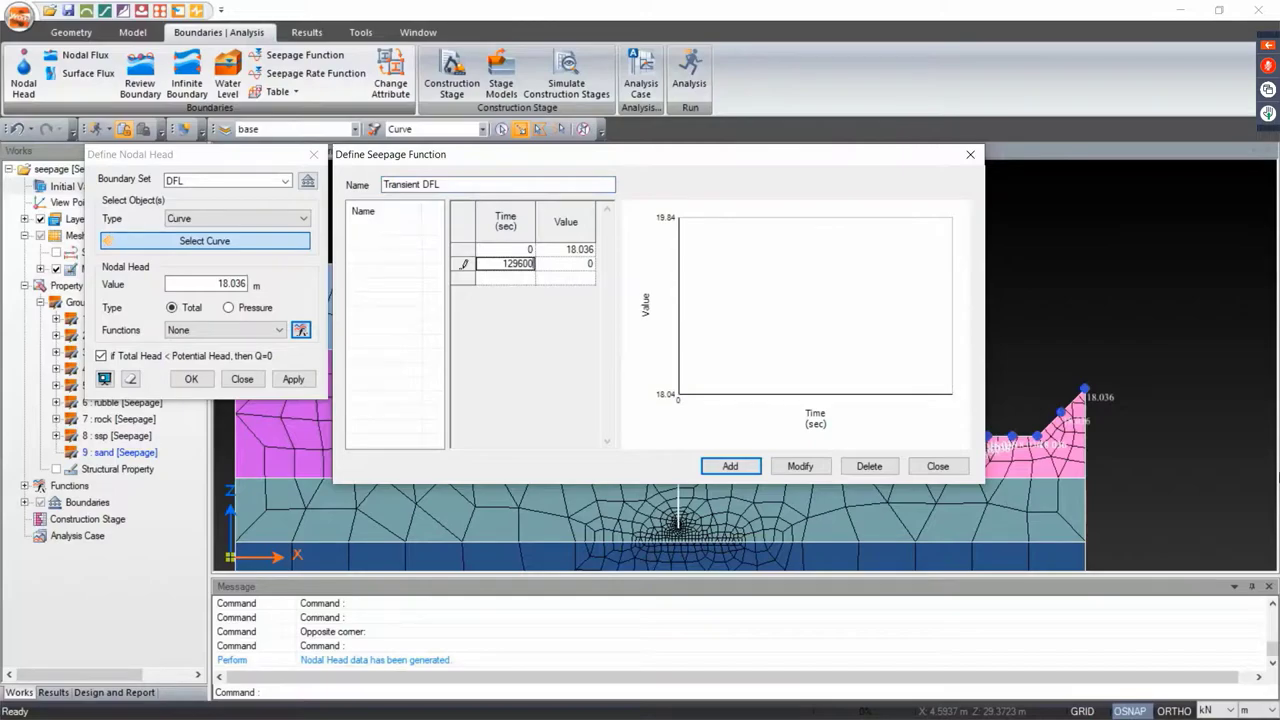
left_click(557, 266)
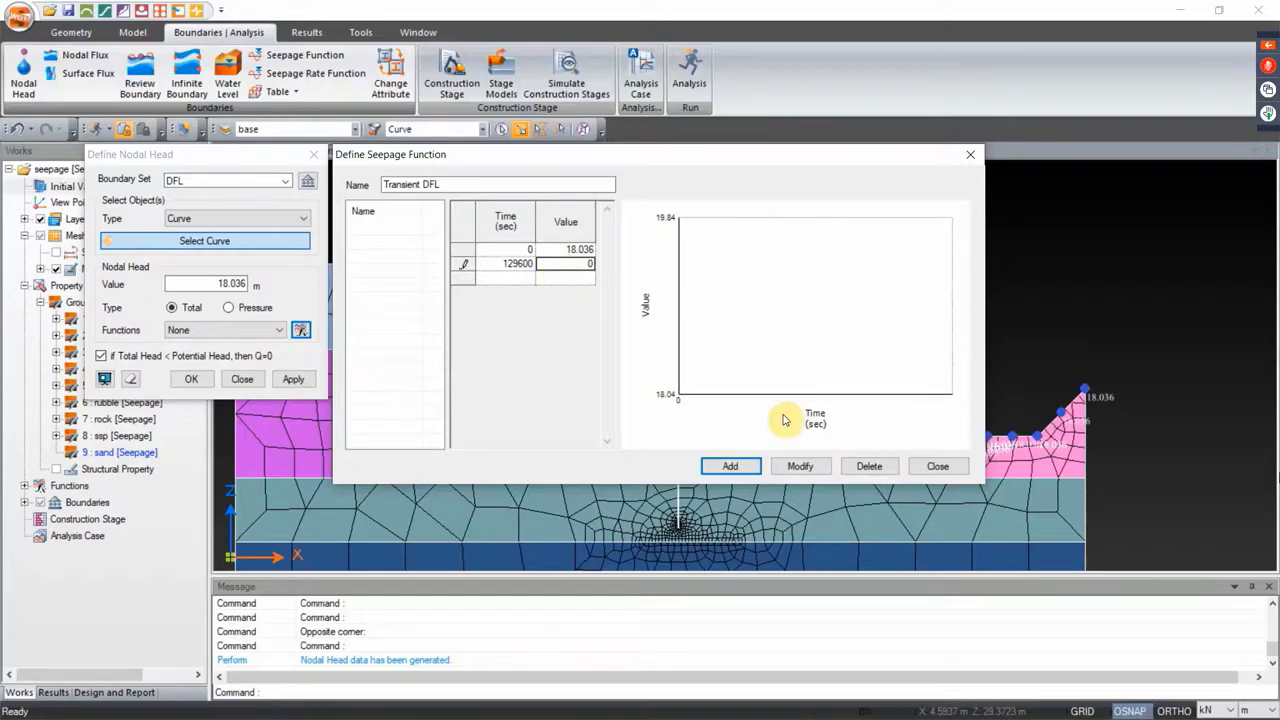
type("23.663")
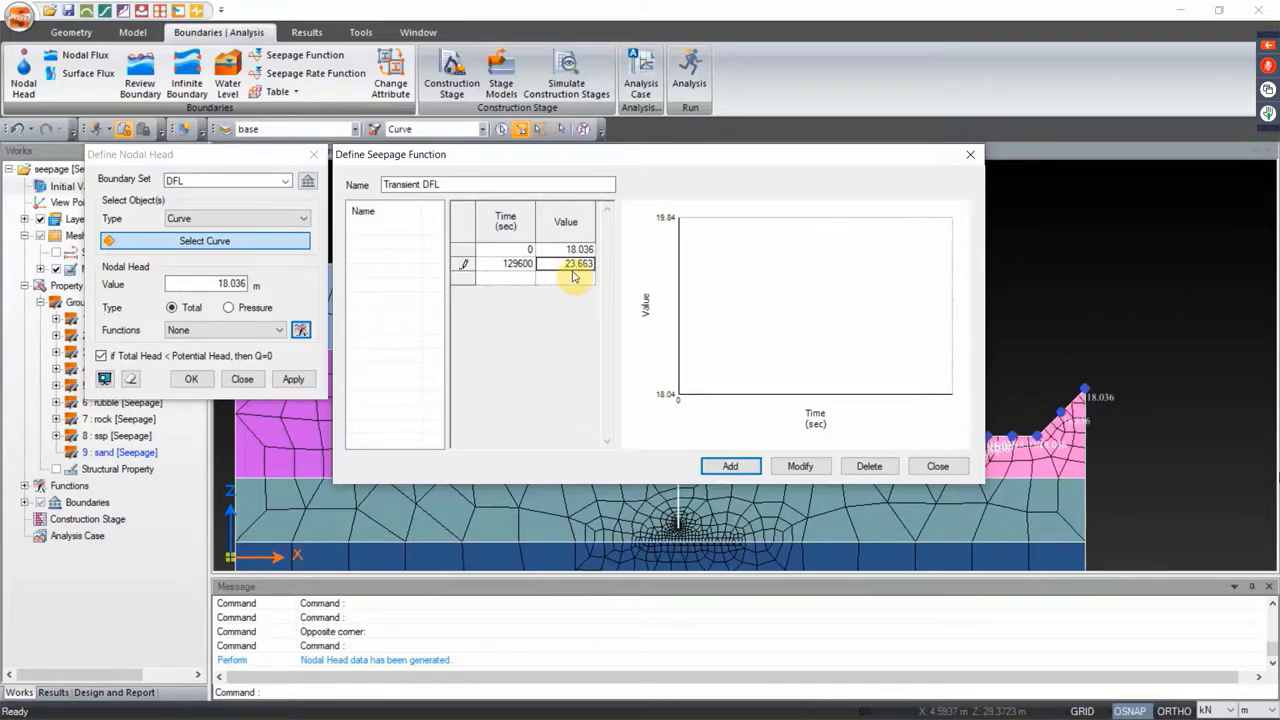
left_click(524, 281)
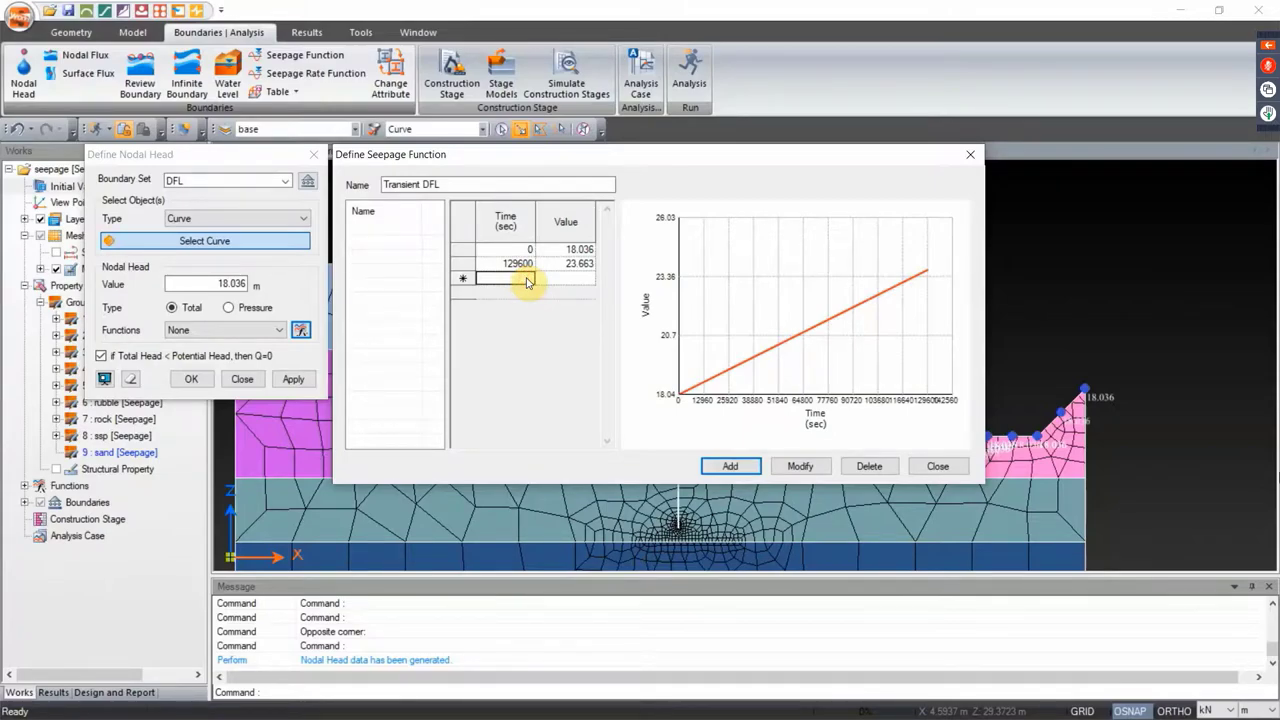
type("518400")
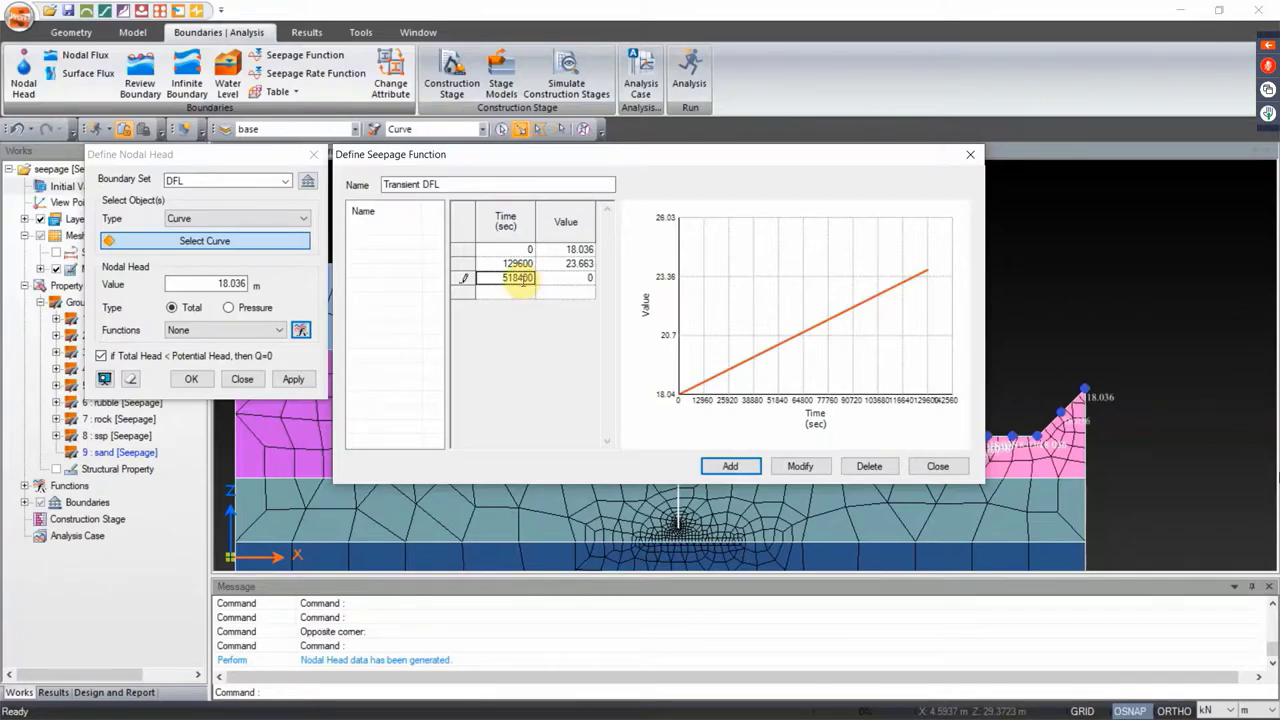
left_click(583, 280)
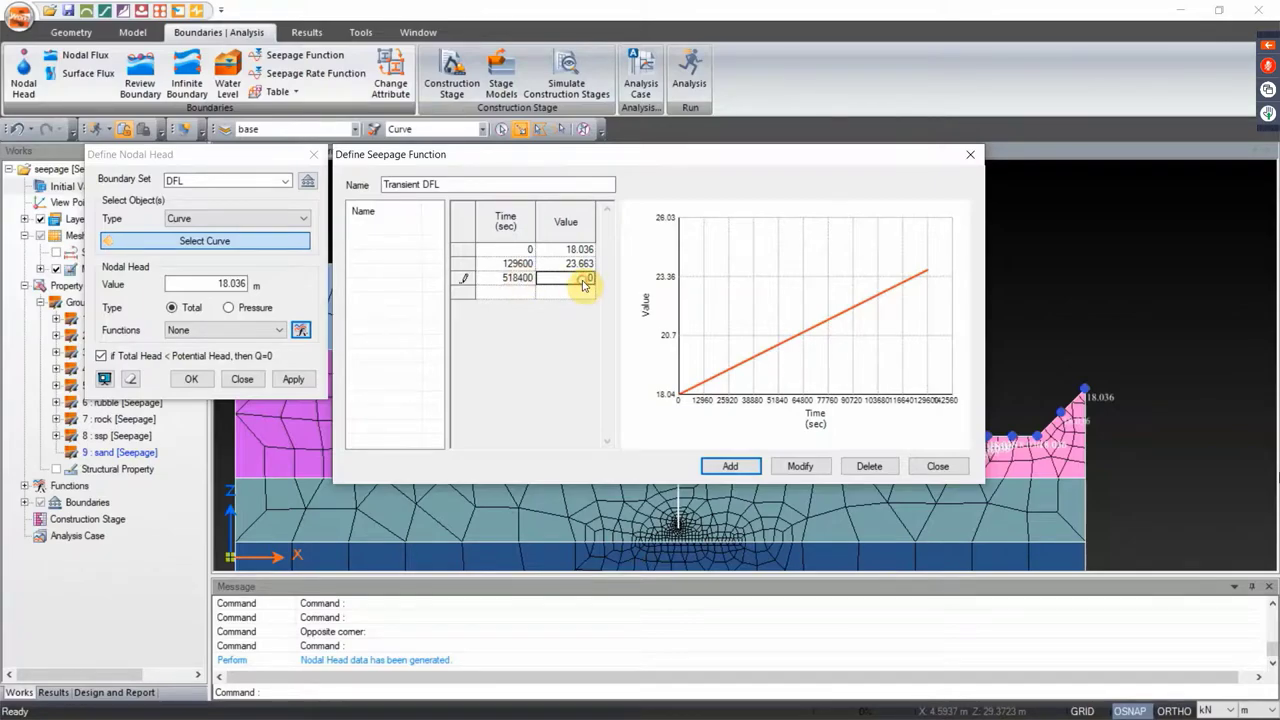
type("23.663")
left_click(523, 293)
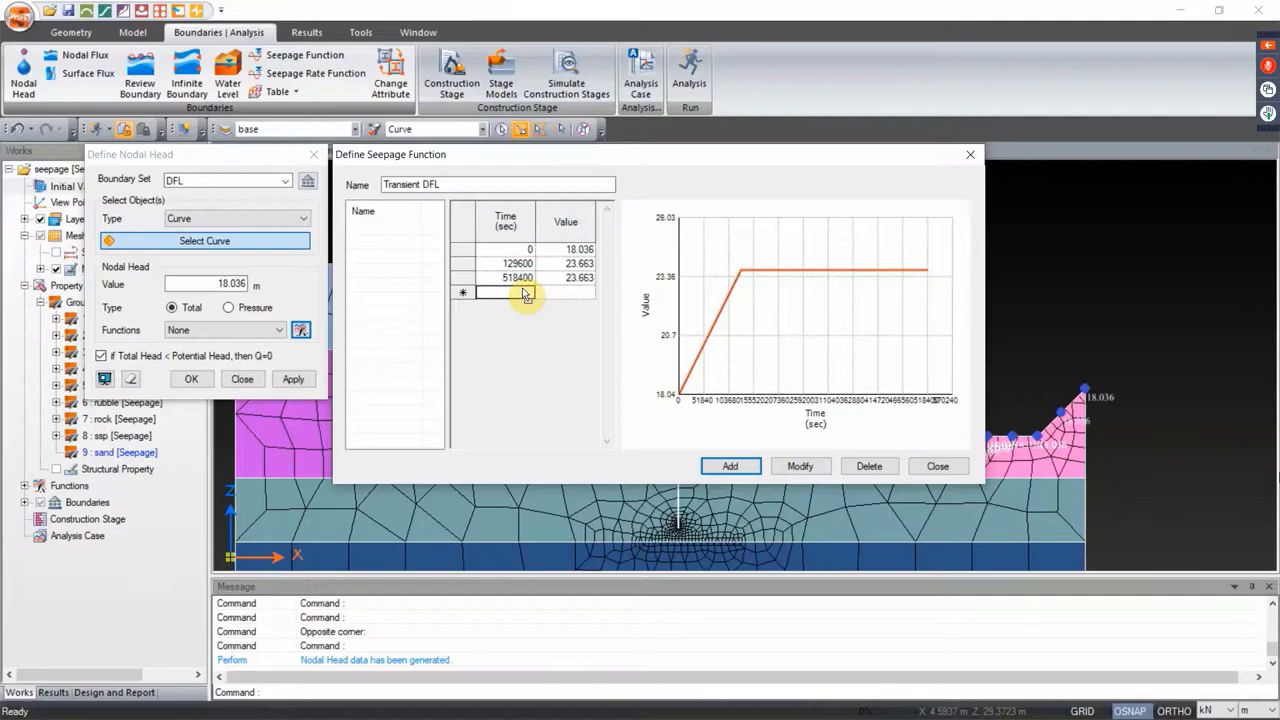
Complete the Transient DFL function with the value 18.036 at 518760 seconds and add it to the function list
type("518760")
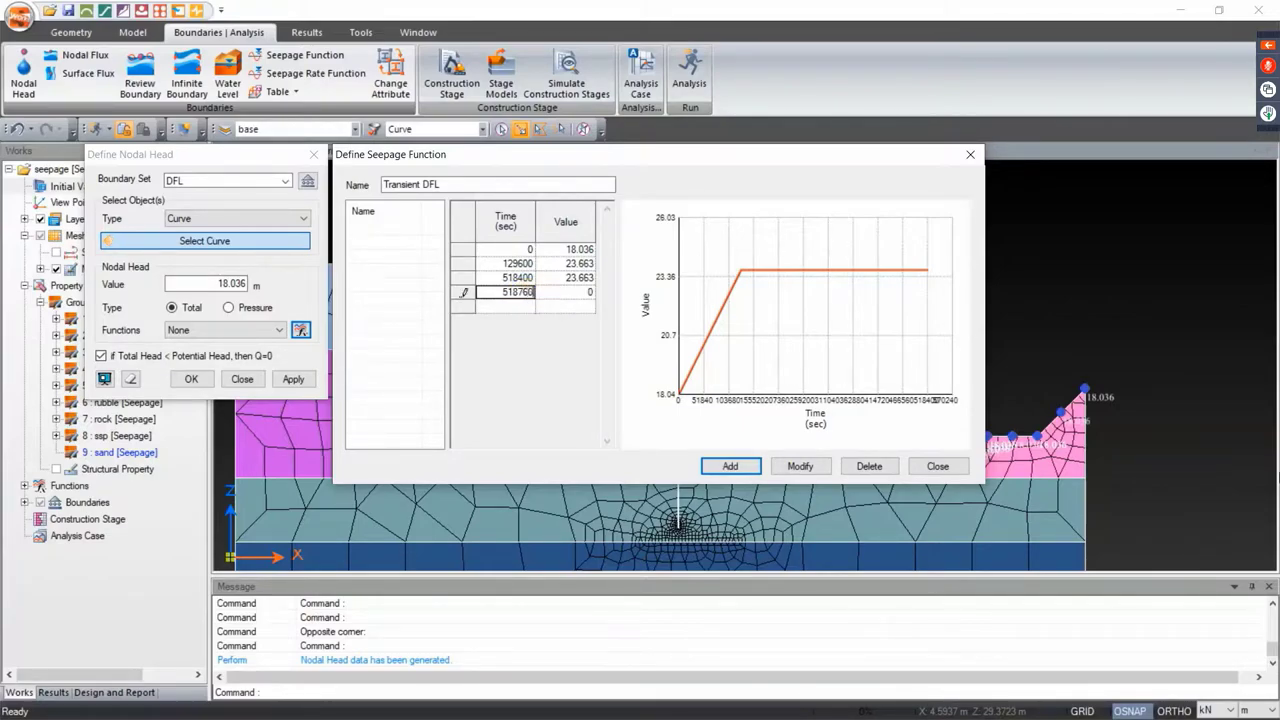
left_click(578, 292)
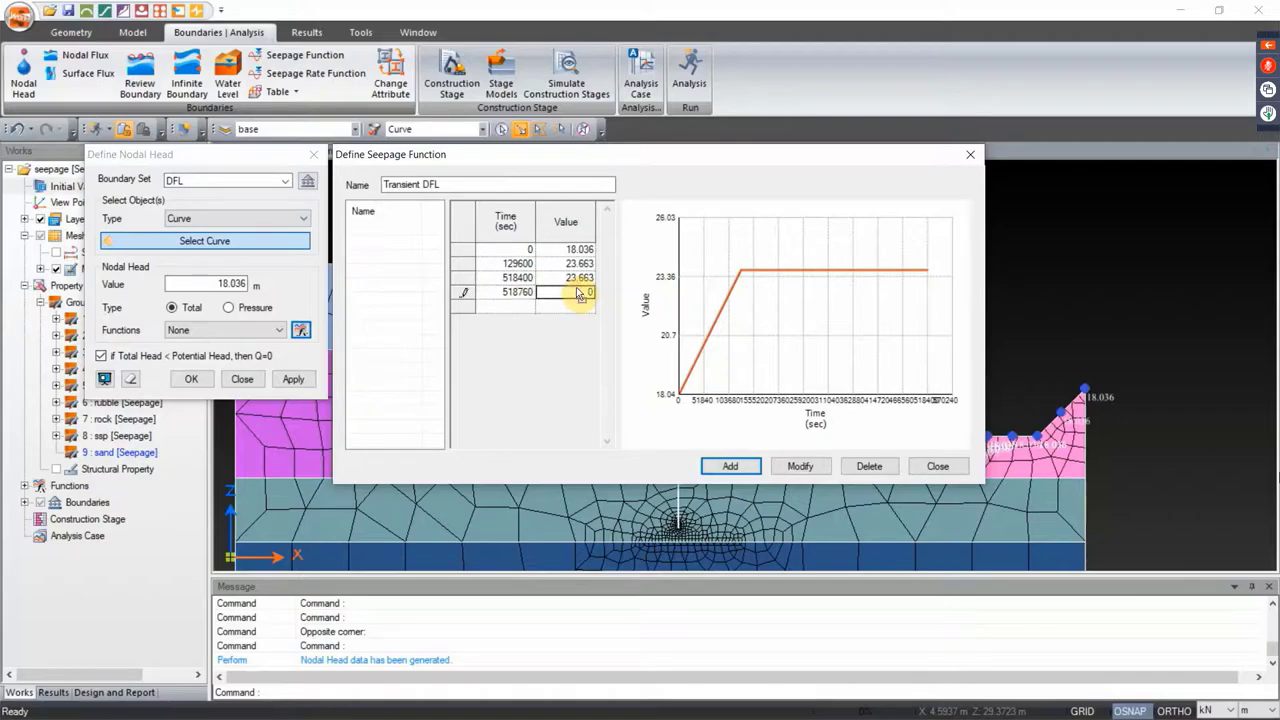
type("18.036")
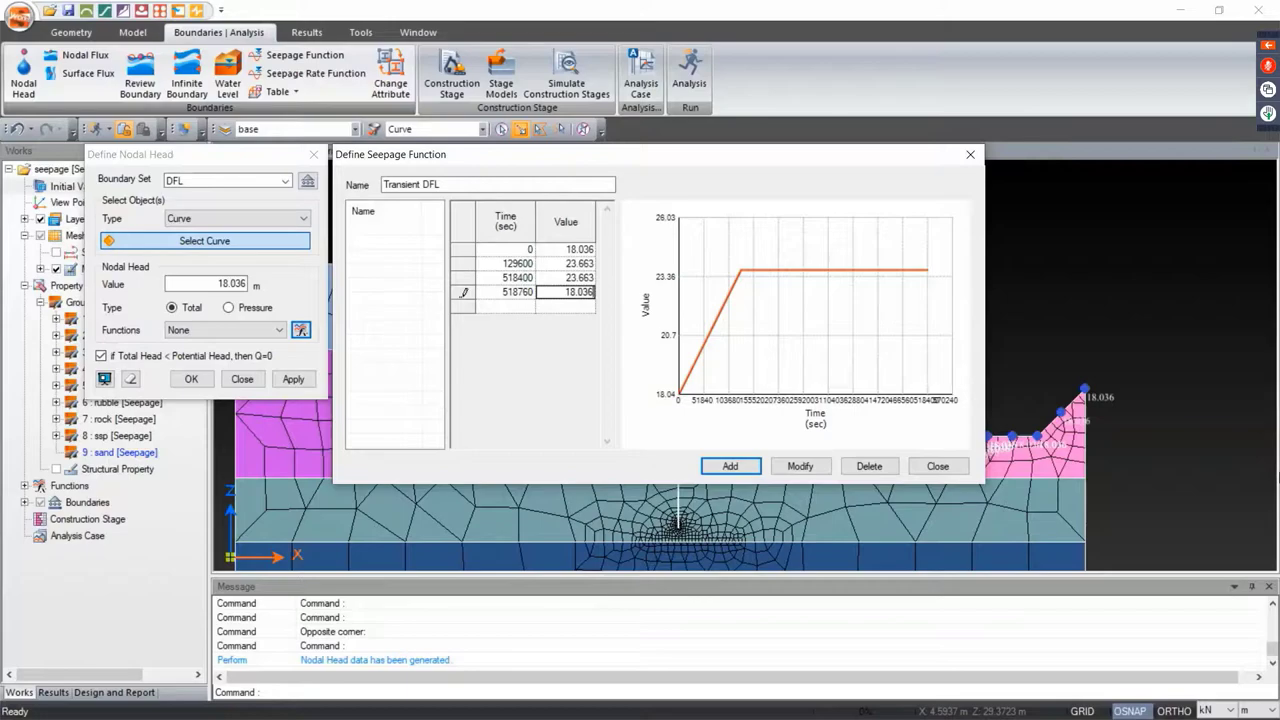
key("Return")
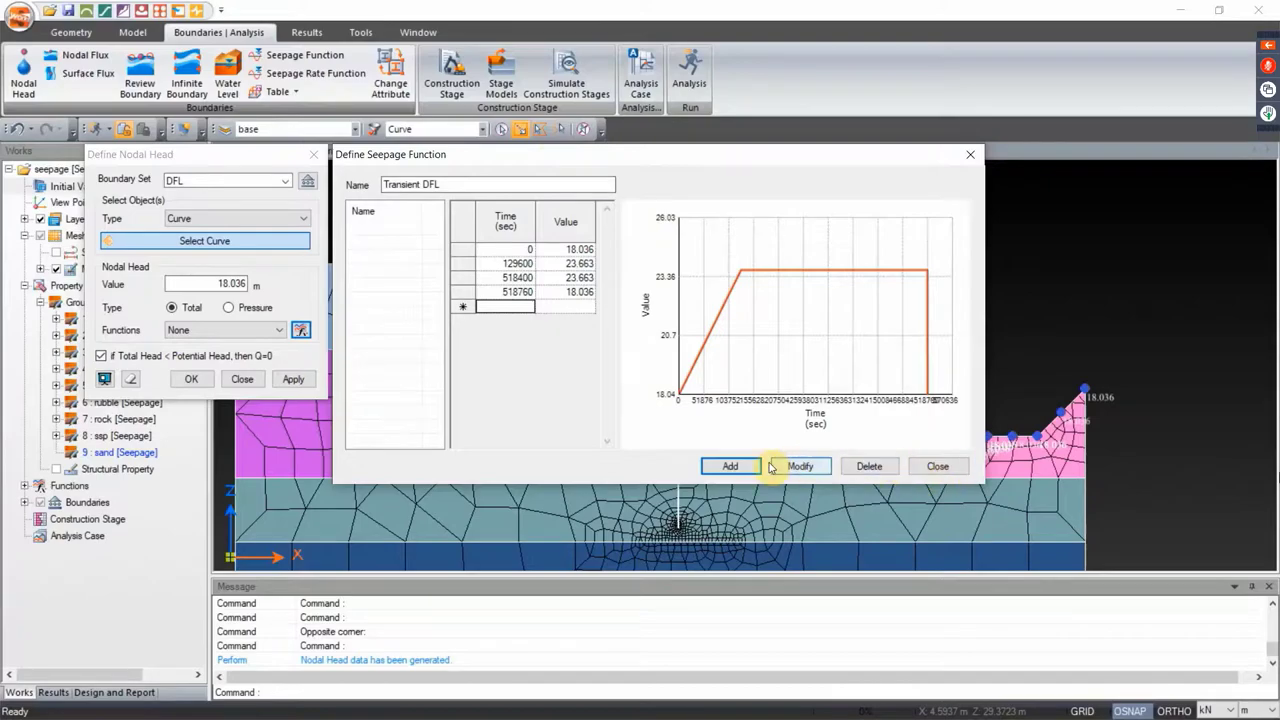
left_click(737, 466)
left_click(940, 467)
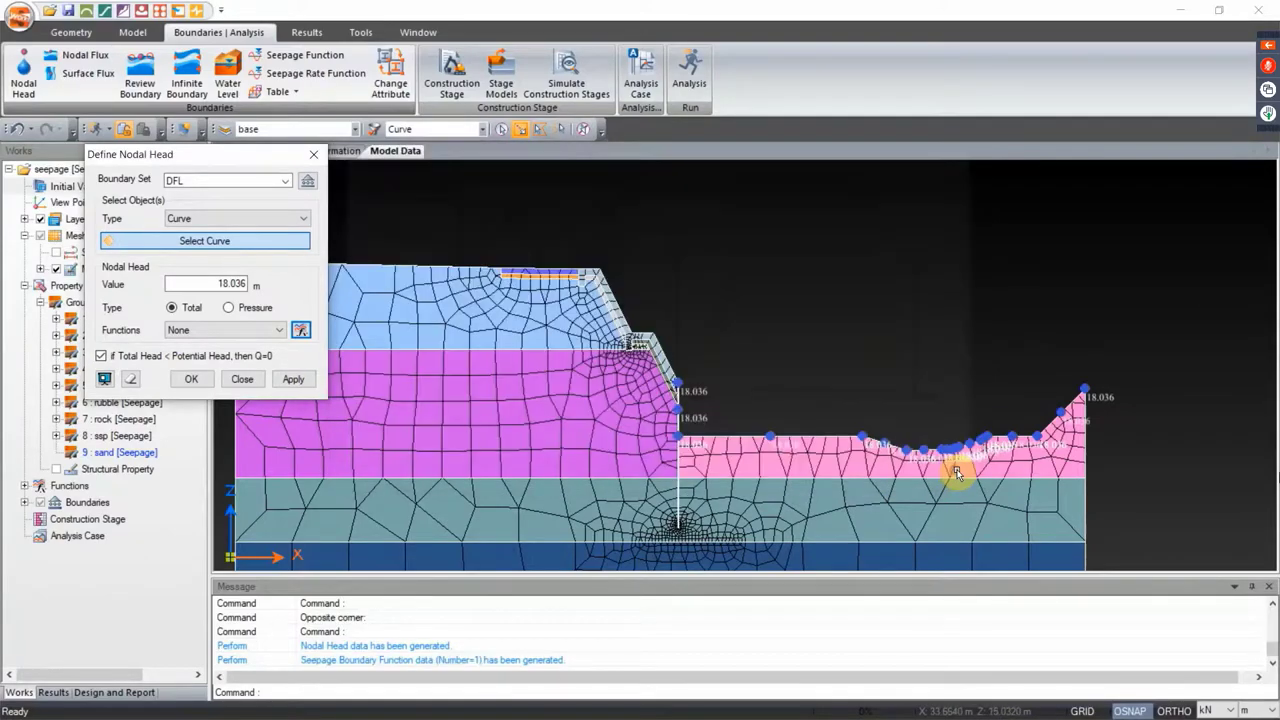
Select the embankment's upper slope, berm, lower slope and exposed sheet pile face curves for the DFL nodal head
left_click(197, 285)
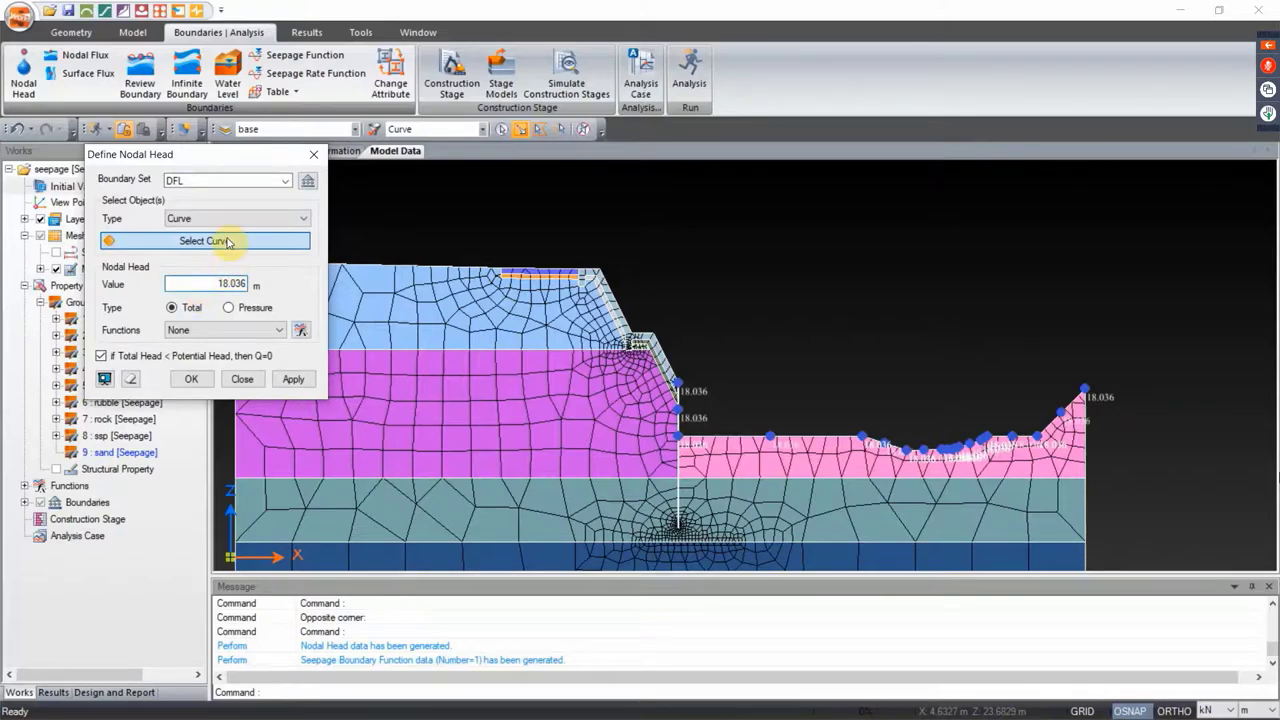
left_click(612, 295)
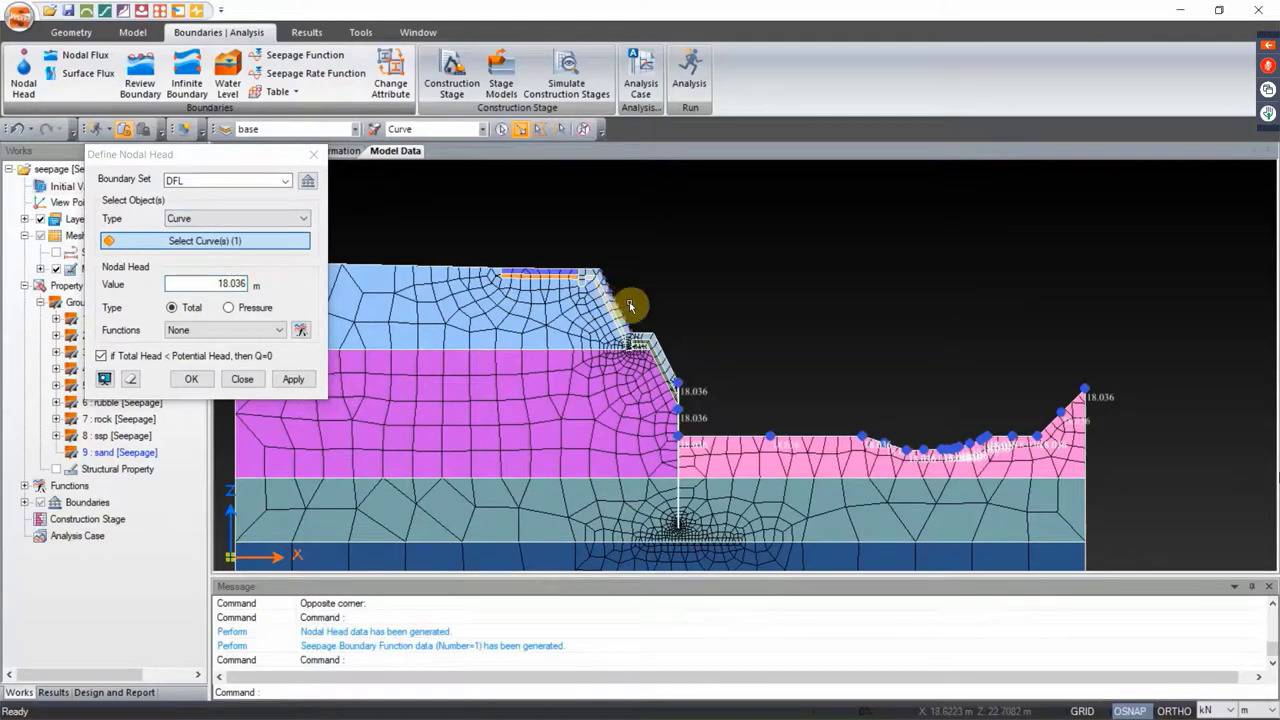
left_click(648, 340)
left_click(657, 343)
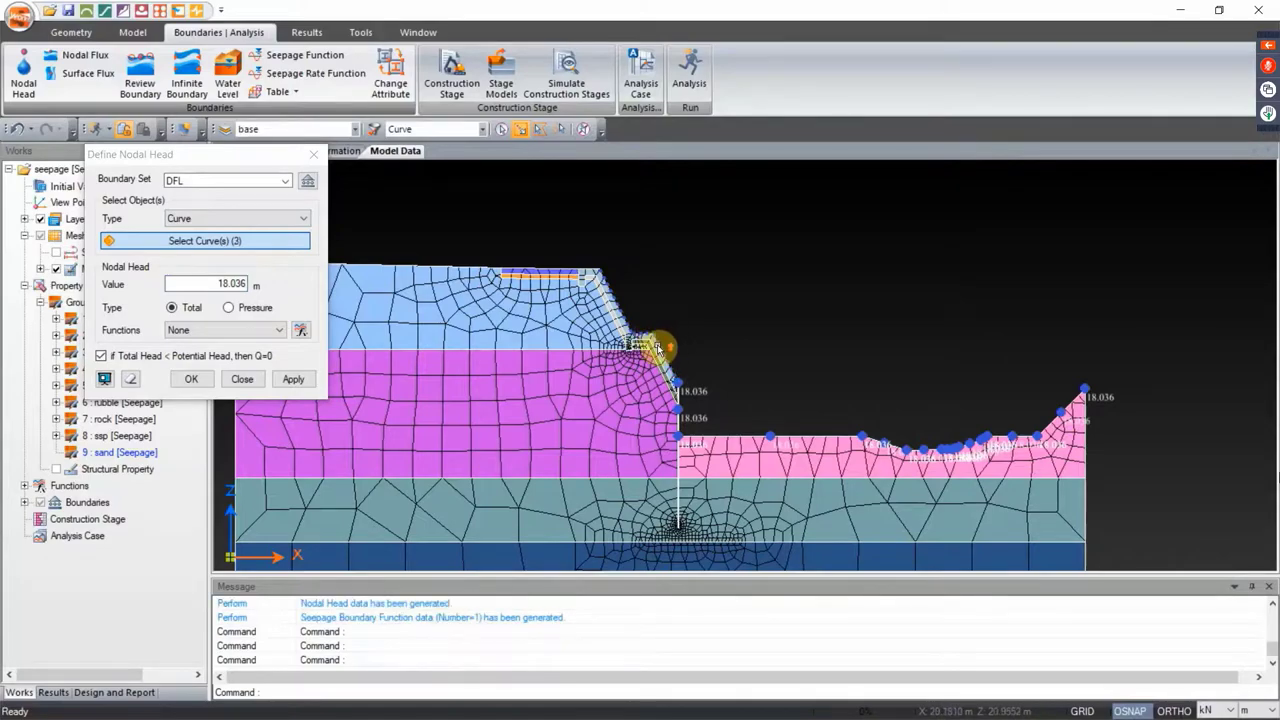
scroll(651, 351, "up", 5)
left_click_drag(557, 314, 577, 360)
scroll(563, 360, "up", 2)
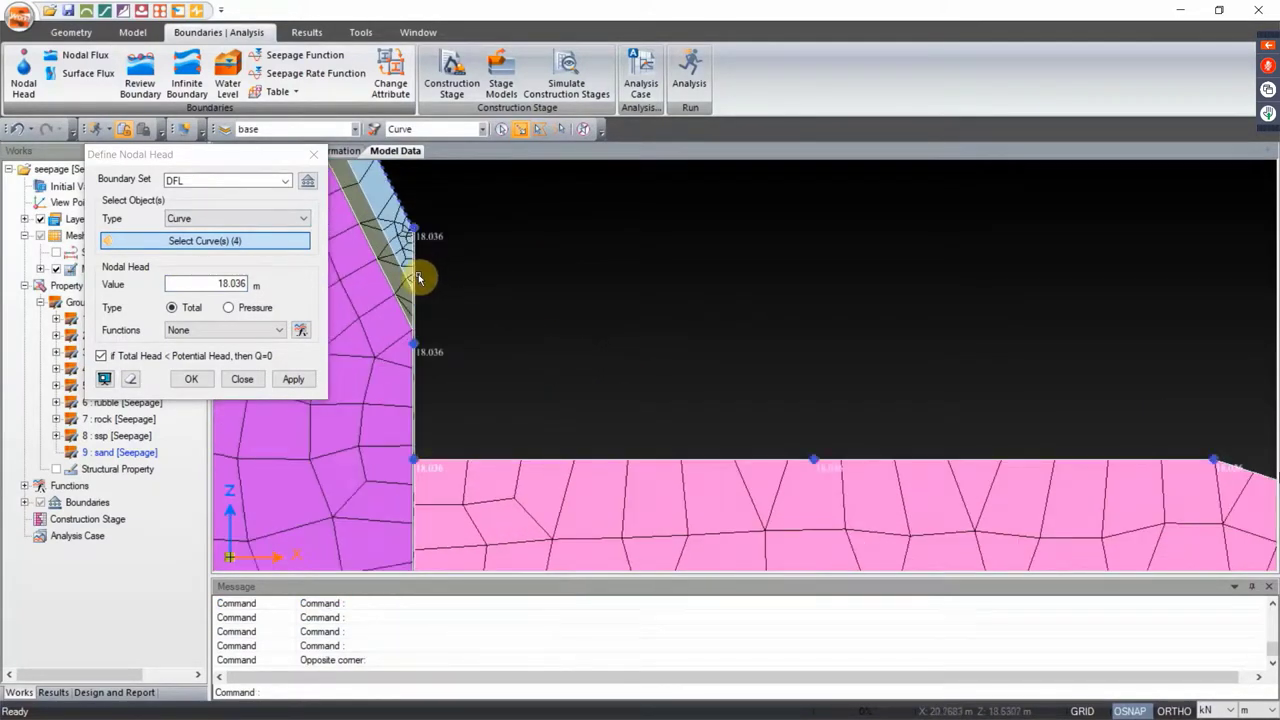
left_click(420, 282)
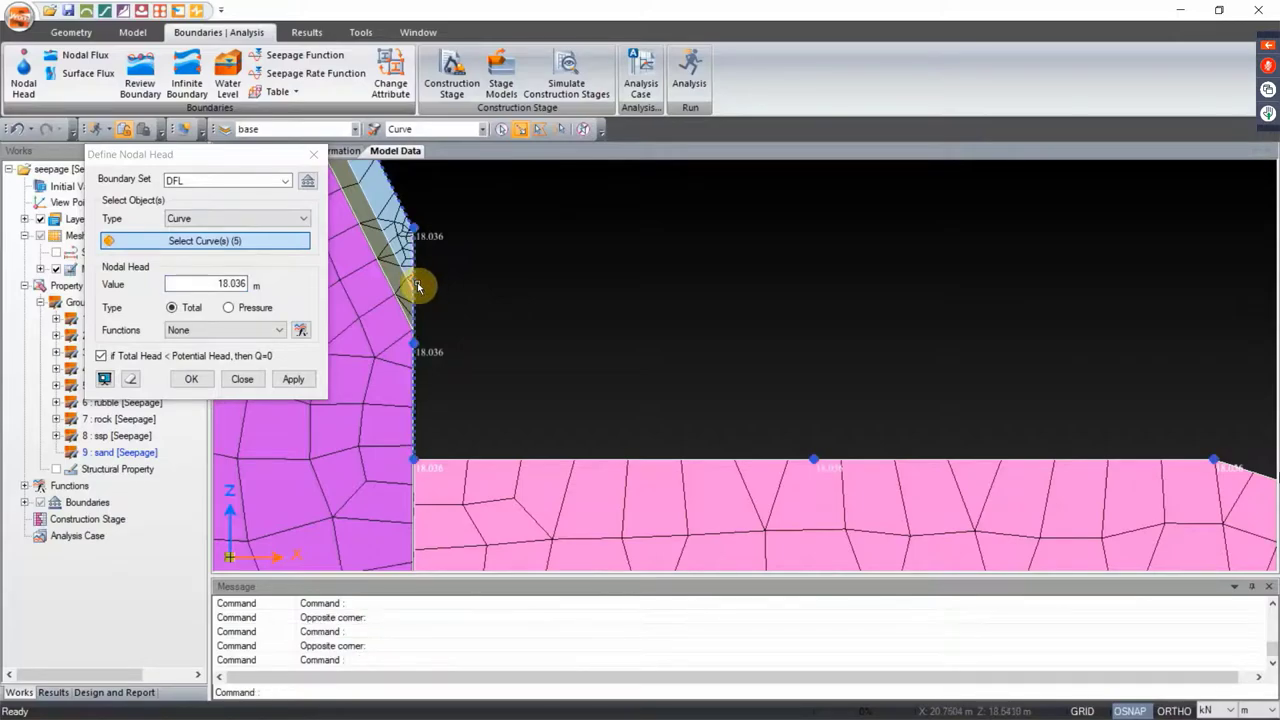
Add all ground surface curves from the sheet pile base along the channel bed and up the far bank to the selection
scroll(380, 386, "down", 2)
scroll(434, 360, "up", 2)
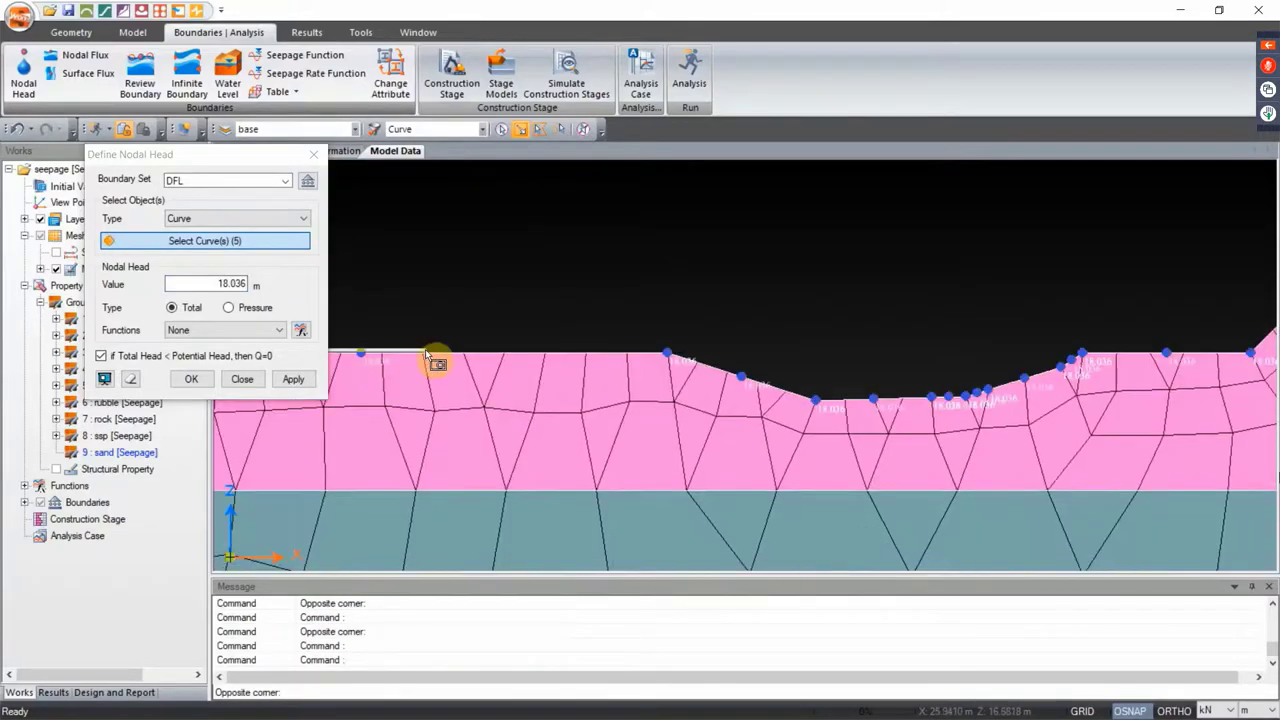
left_click(425, 358)
scroll(537, 354, "down", 2)
left_click(603, 357)
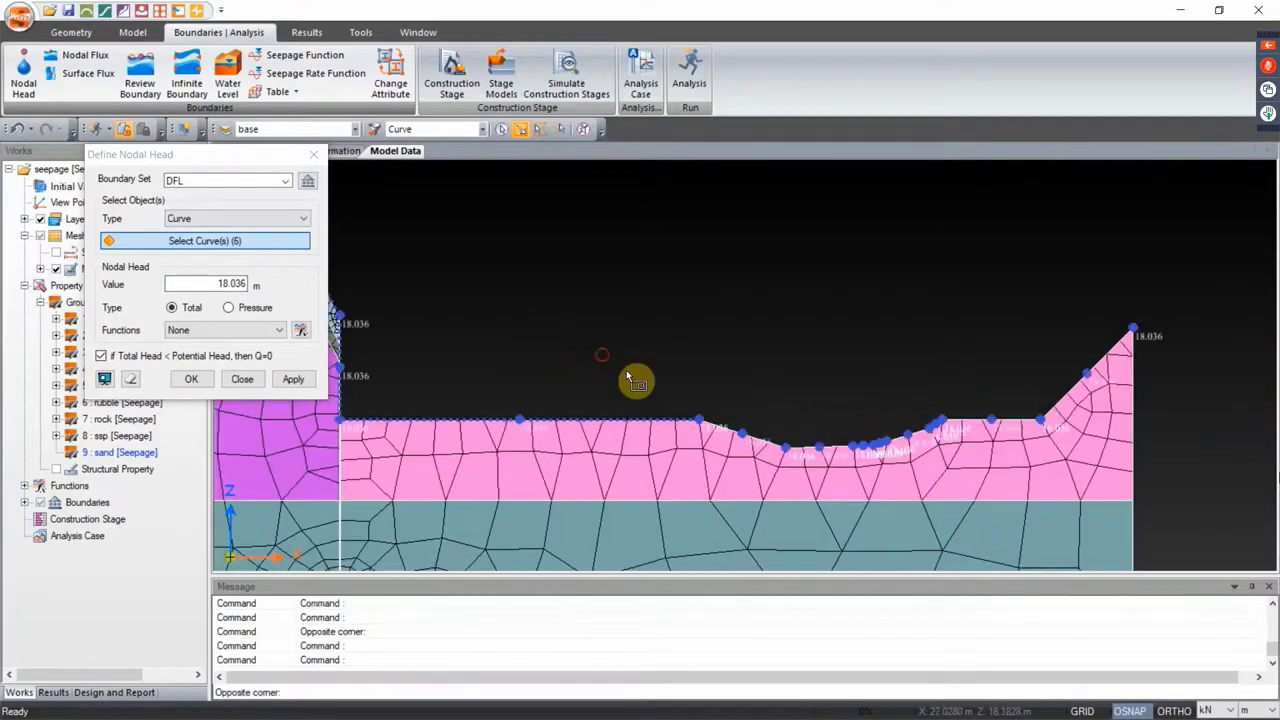
left_click(1030, 487)
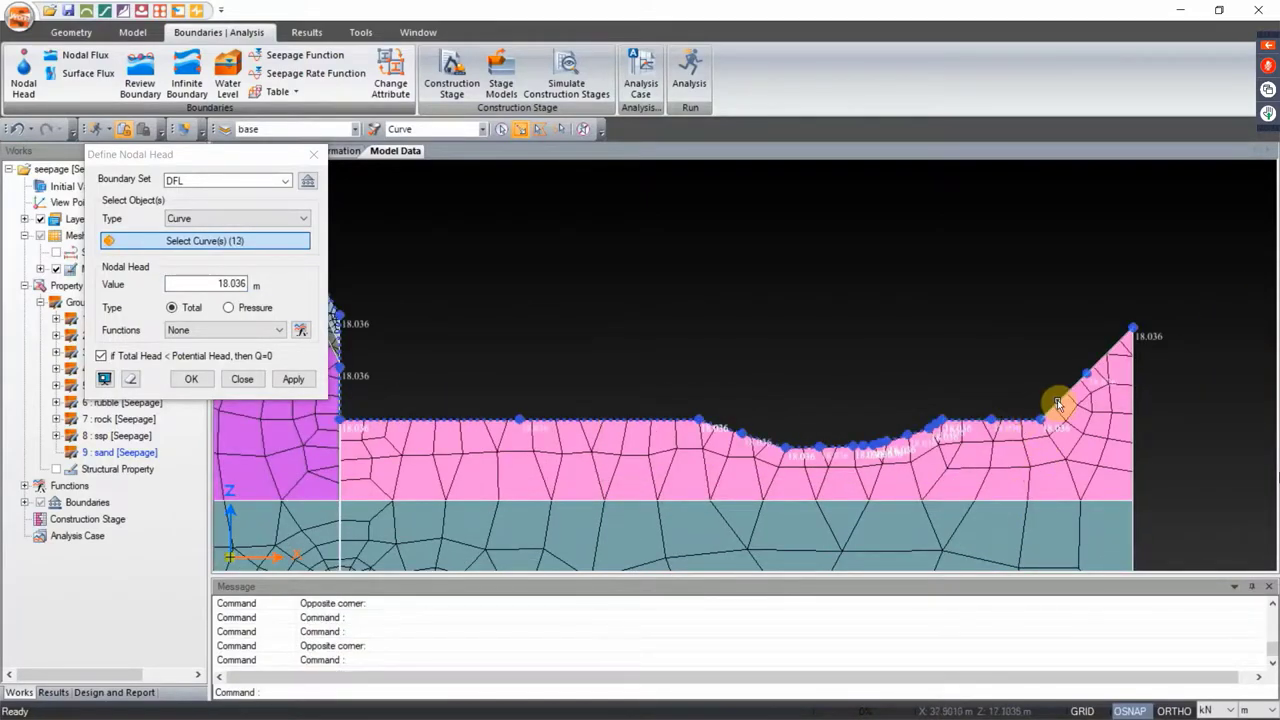
scroll(914, 386, "down", 2)
scroll(517, 331, "up", 4)
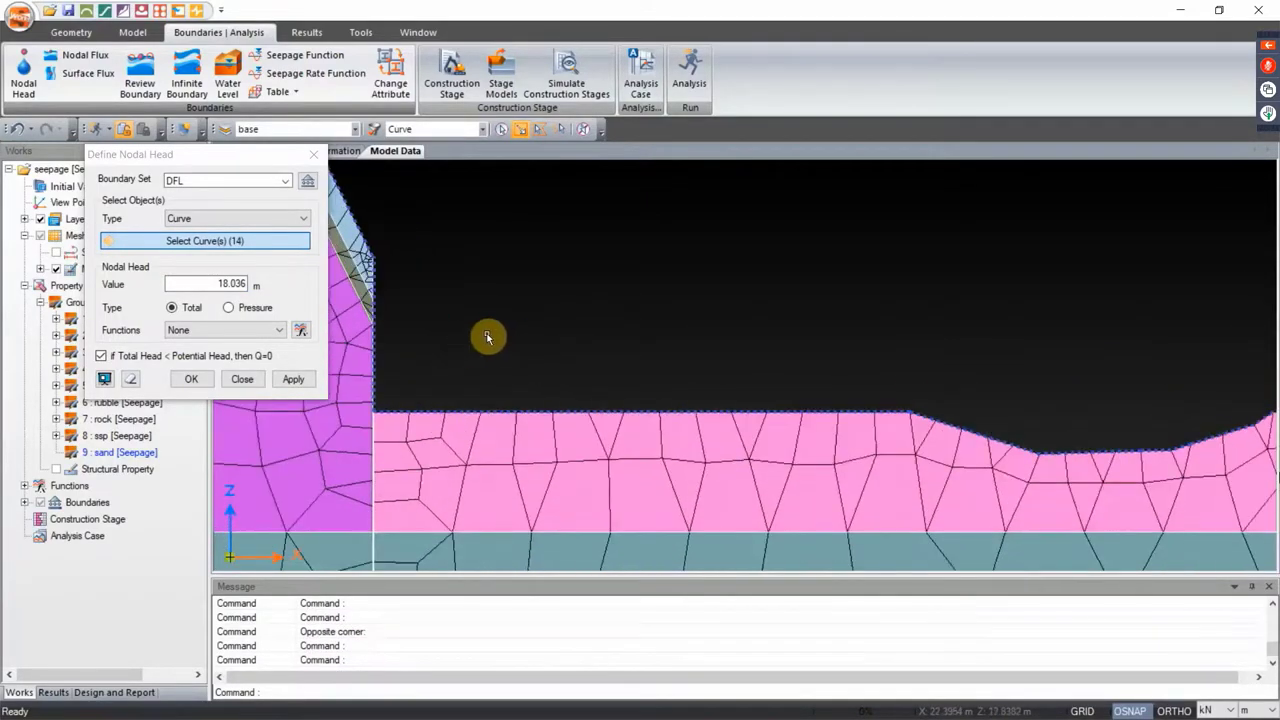
scroll(680, 357, "up", 1)
left_click(655, 265)
left_click(705, 350)
scroll(754, 378, "down", 2)
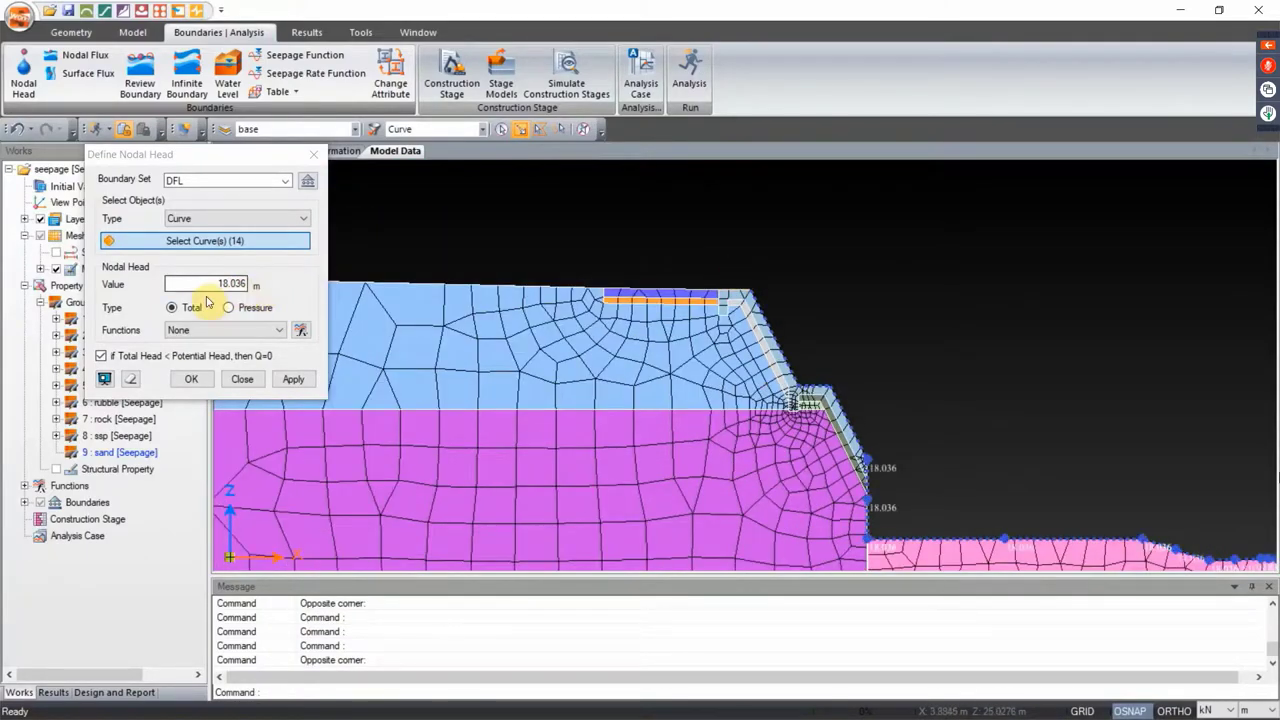
Assign the Transient DFL function with a total head value of 1 m and apply the DFL nodal head to the selected curves
left_click(244, 332)
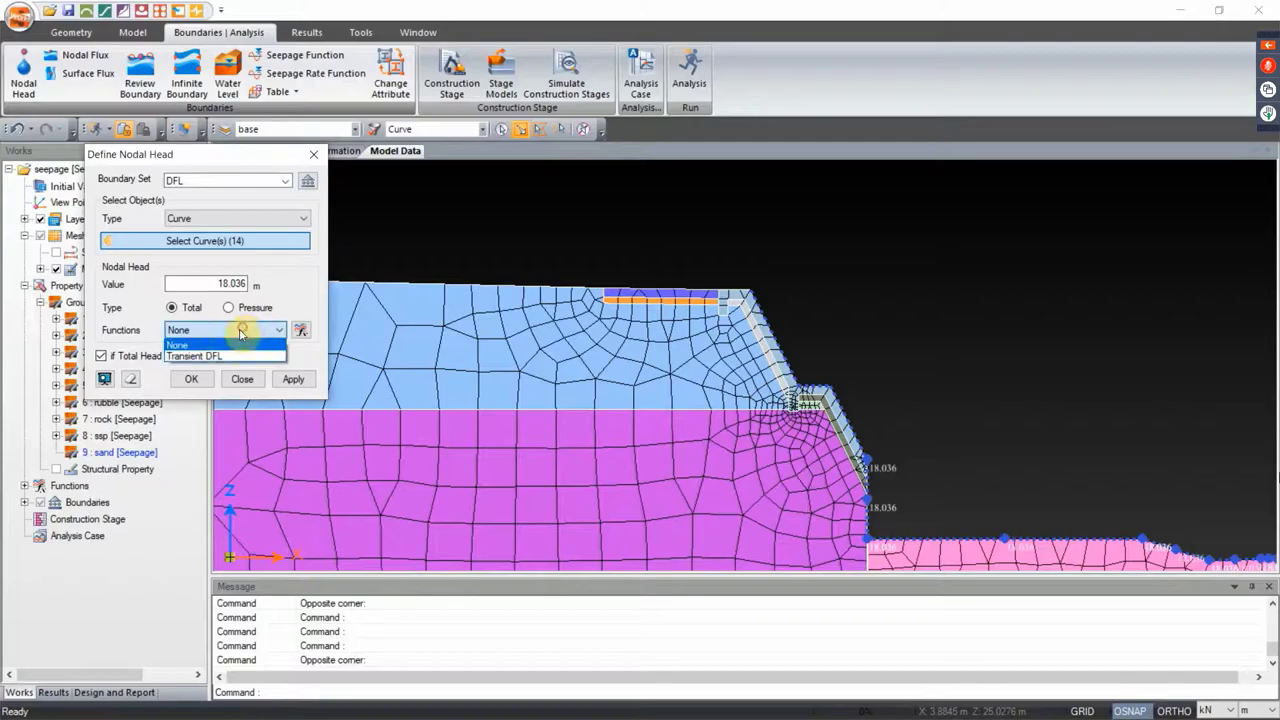
left_click(212, 357)
double_click(207, 283)
type("1")
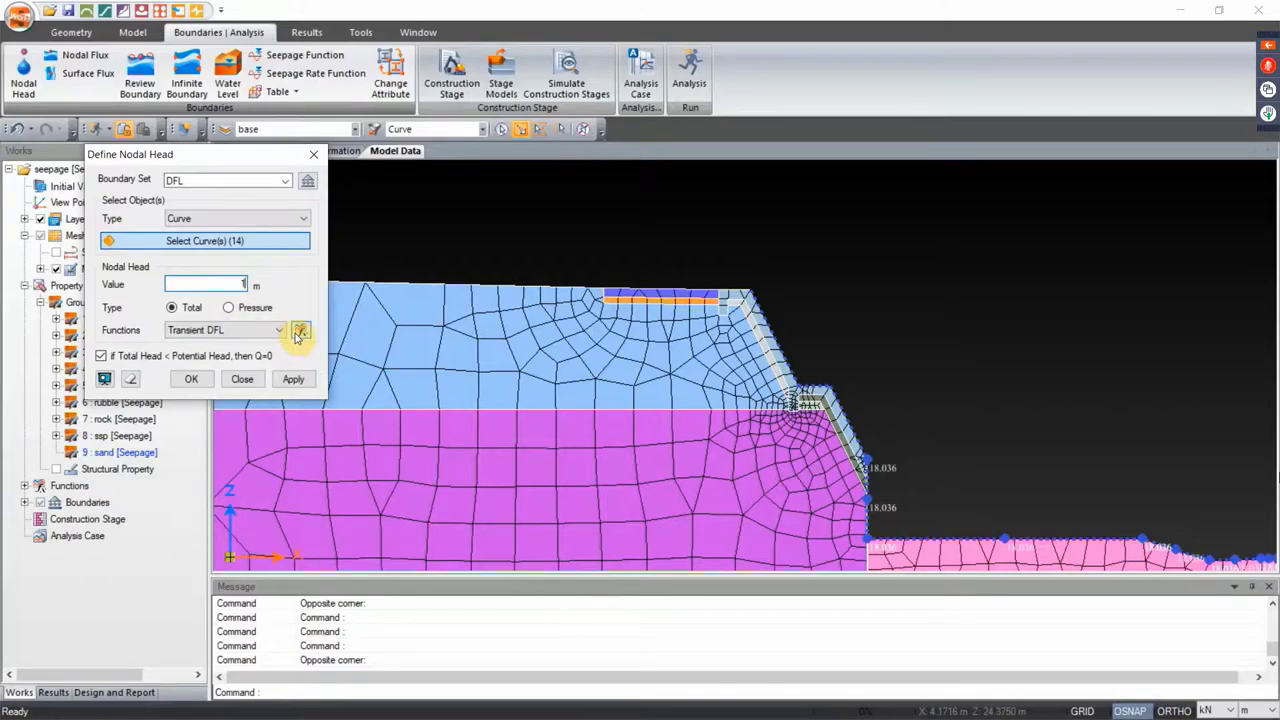
left_click(293, 379)
left_click(254, 377)
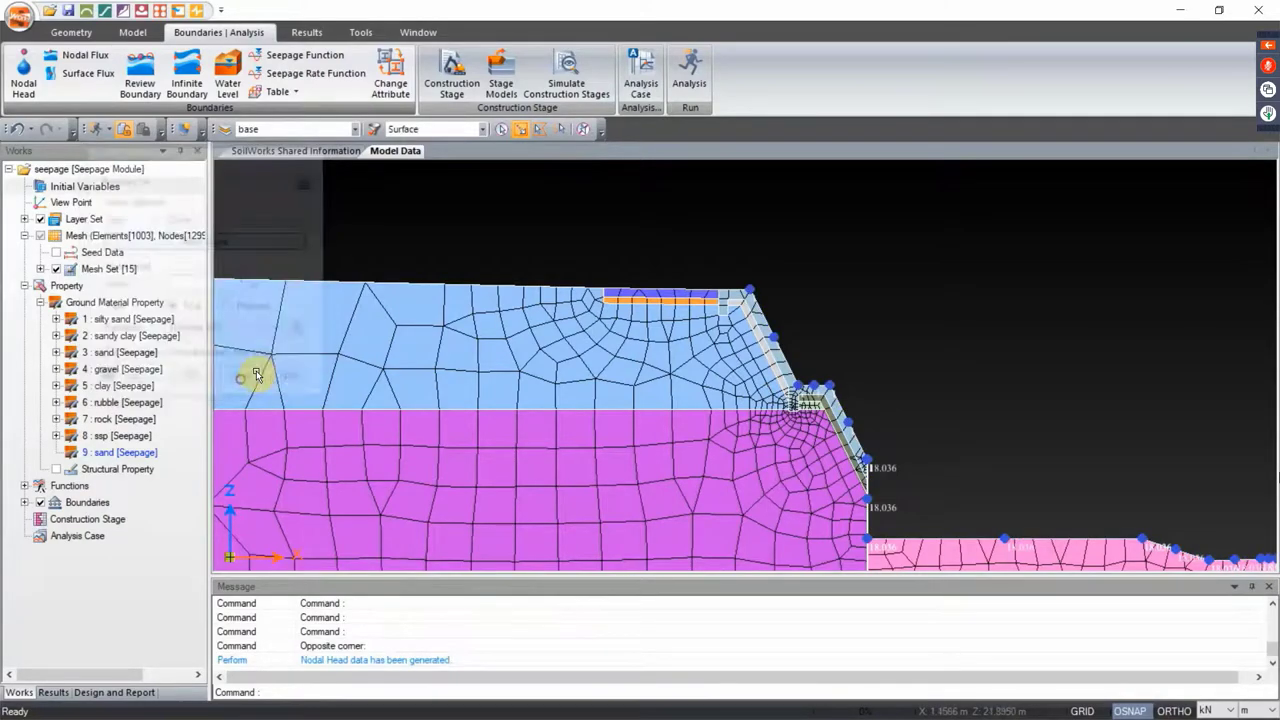
Start a review boundary definition and create two boundary sets named review OWL and review DFL
scroll(731, 329, "down", 5)
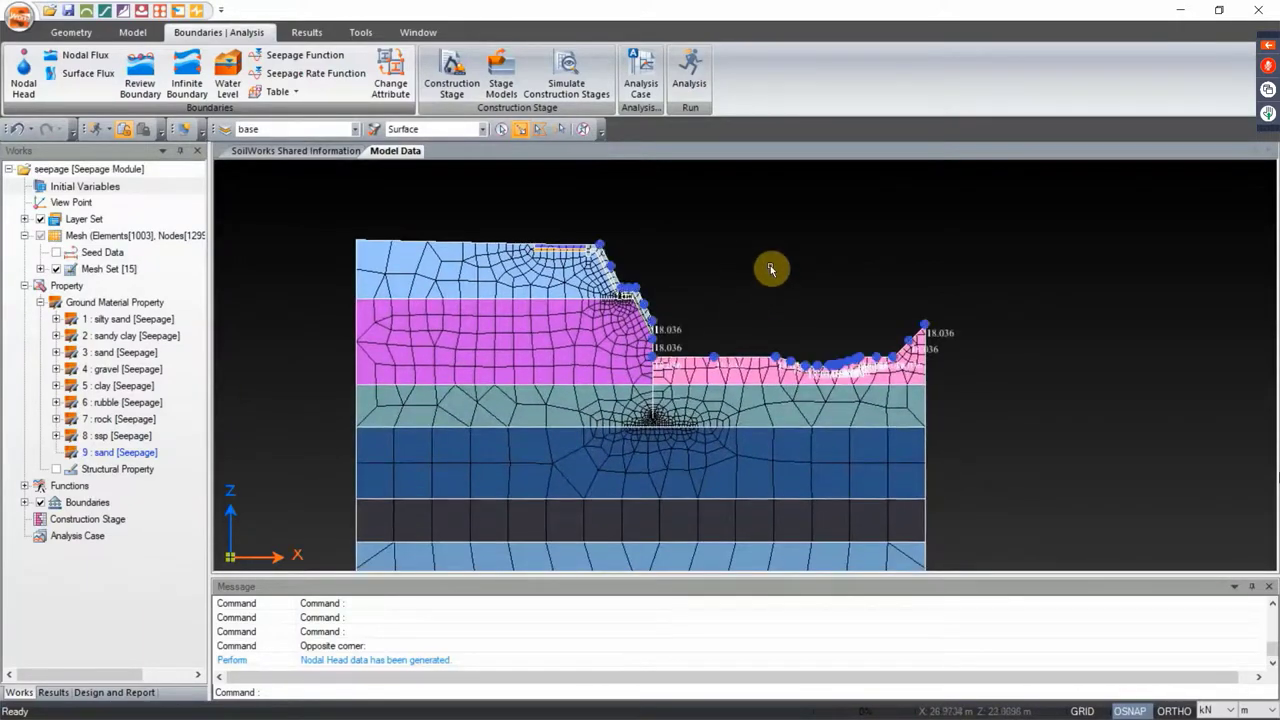
left_click_drag(740, 266, 743, 234)
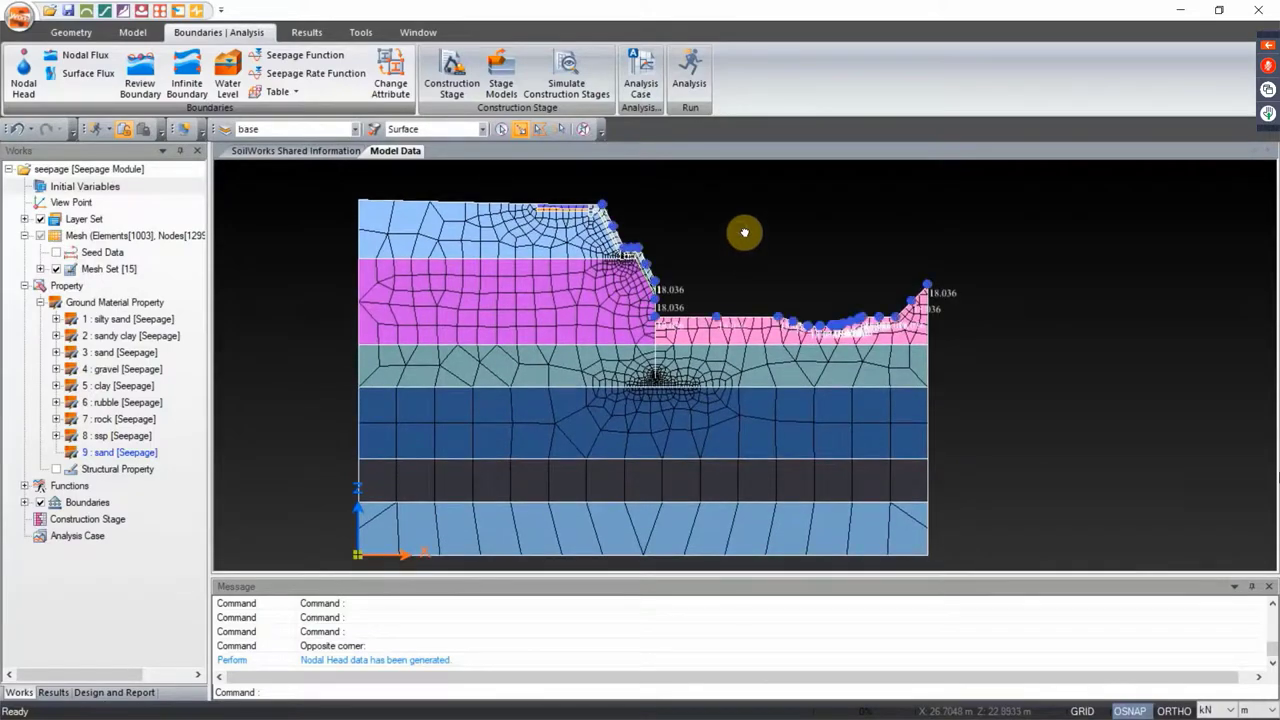
left_click(138, 84)
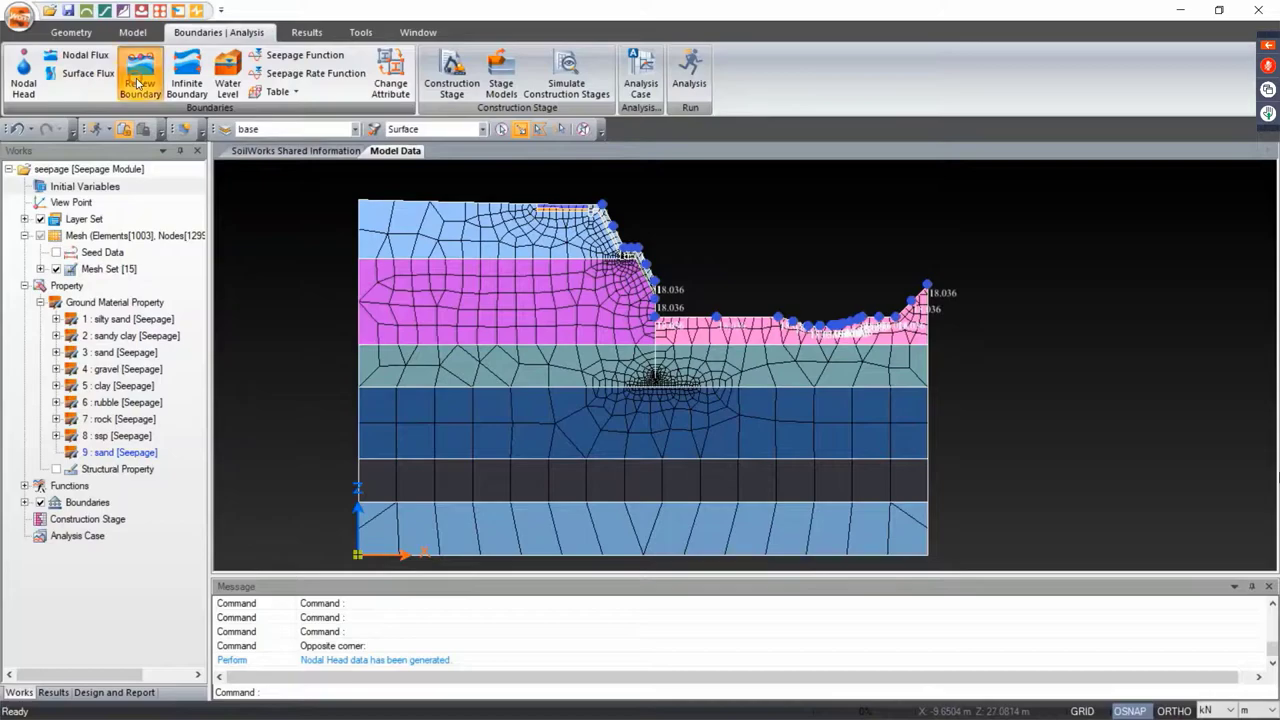
left_click_drag(177, 52, 184, 169)
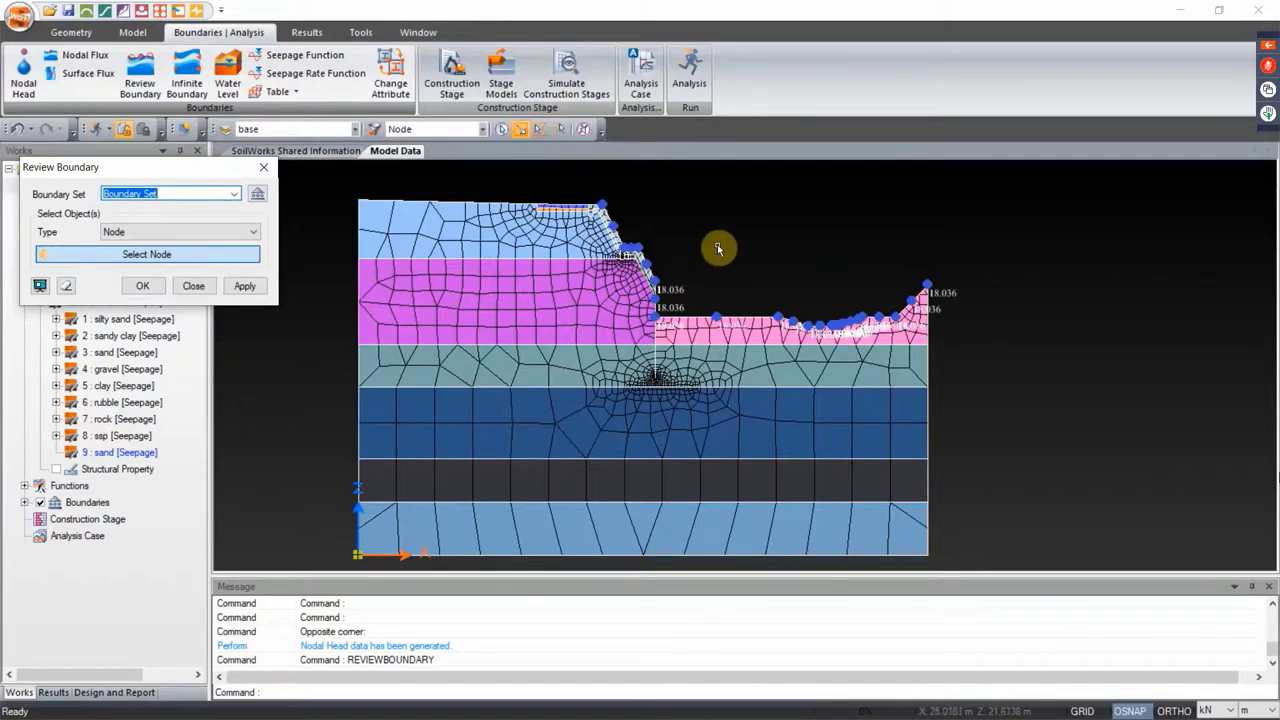
left_click(257, 193)
left_click(369, 265)
type("review")
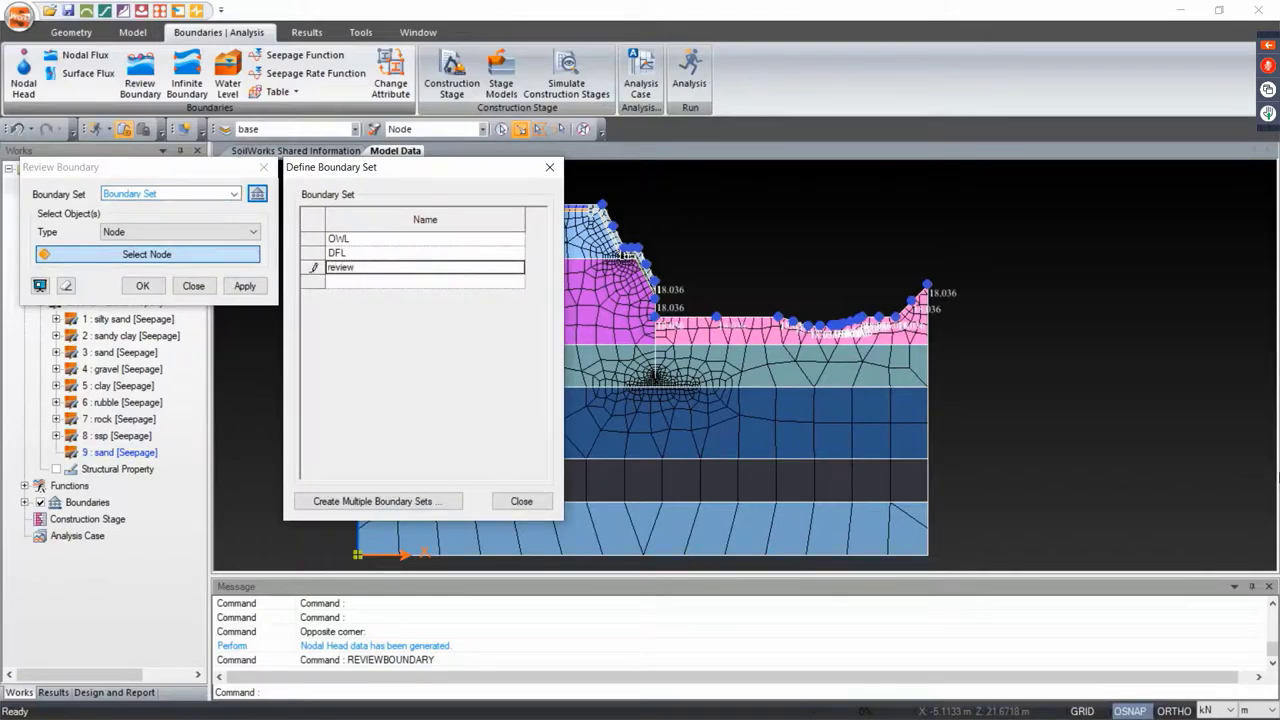
type(" OWL")
key("Return")
type("review")
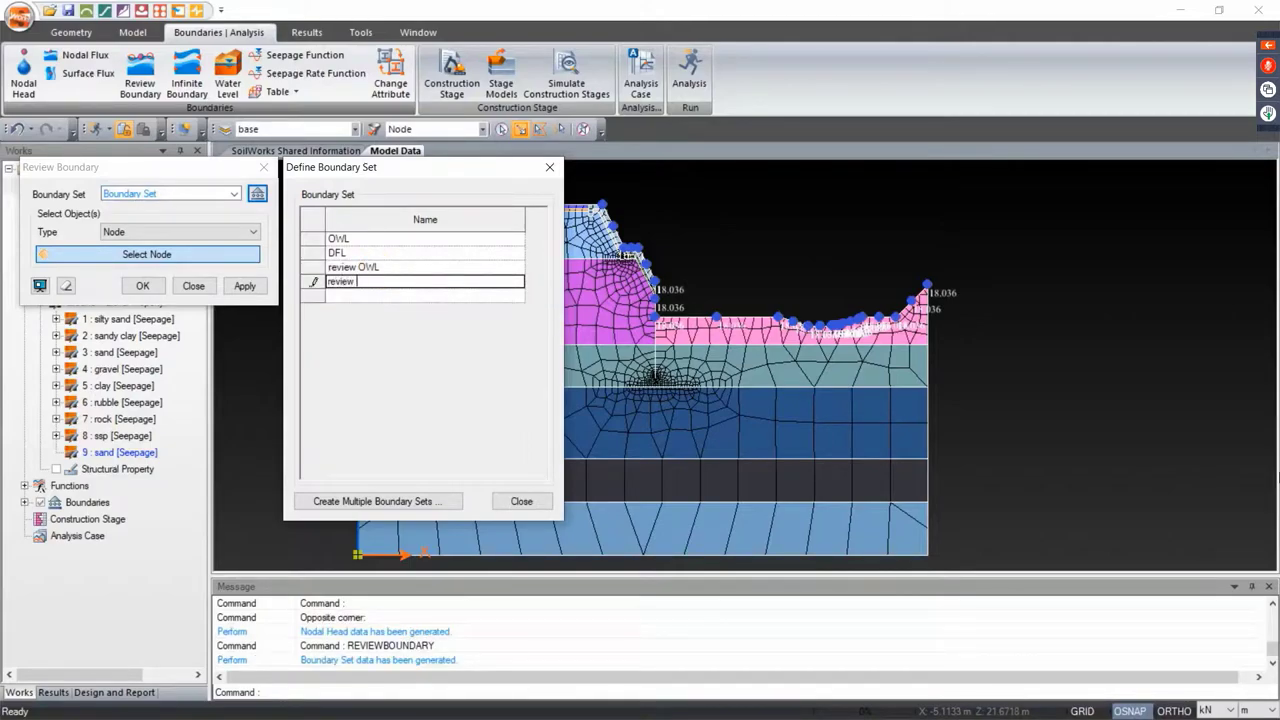
type(" DFL")
key("Return")
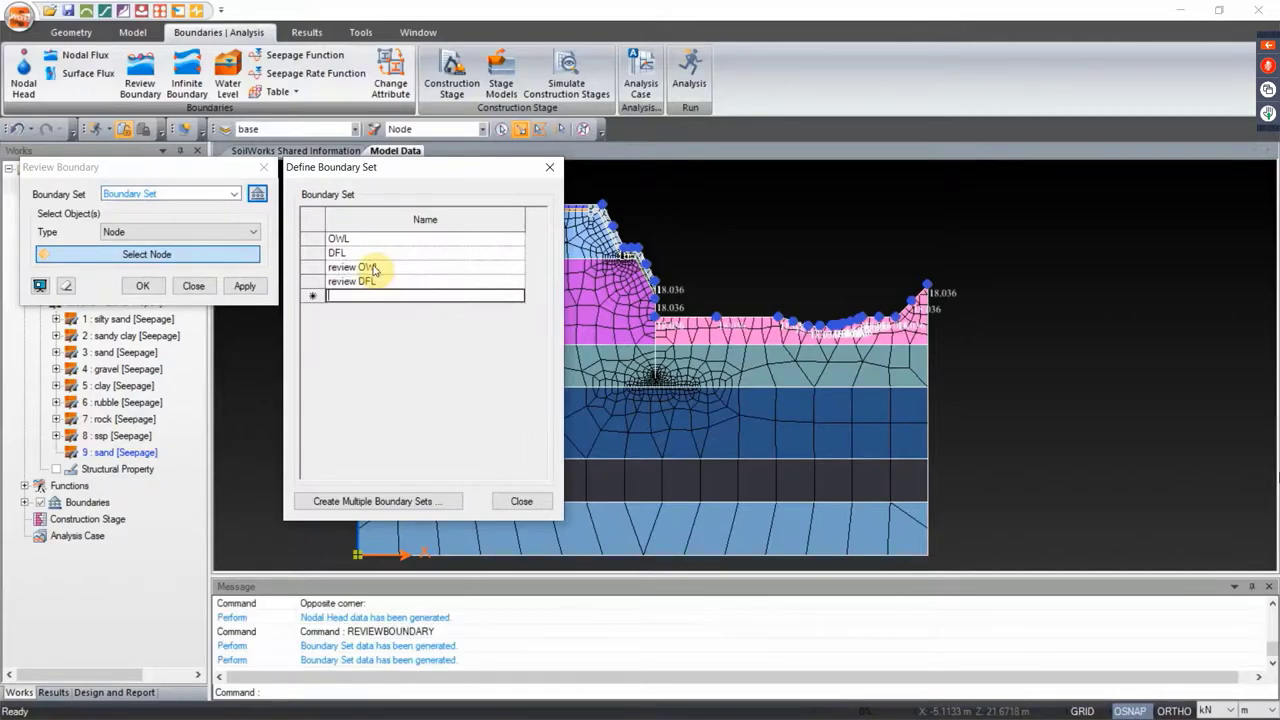
left_click(520, 501)
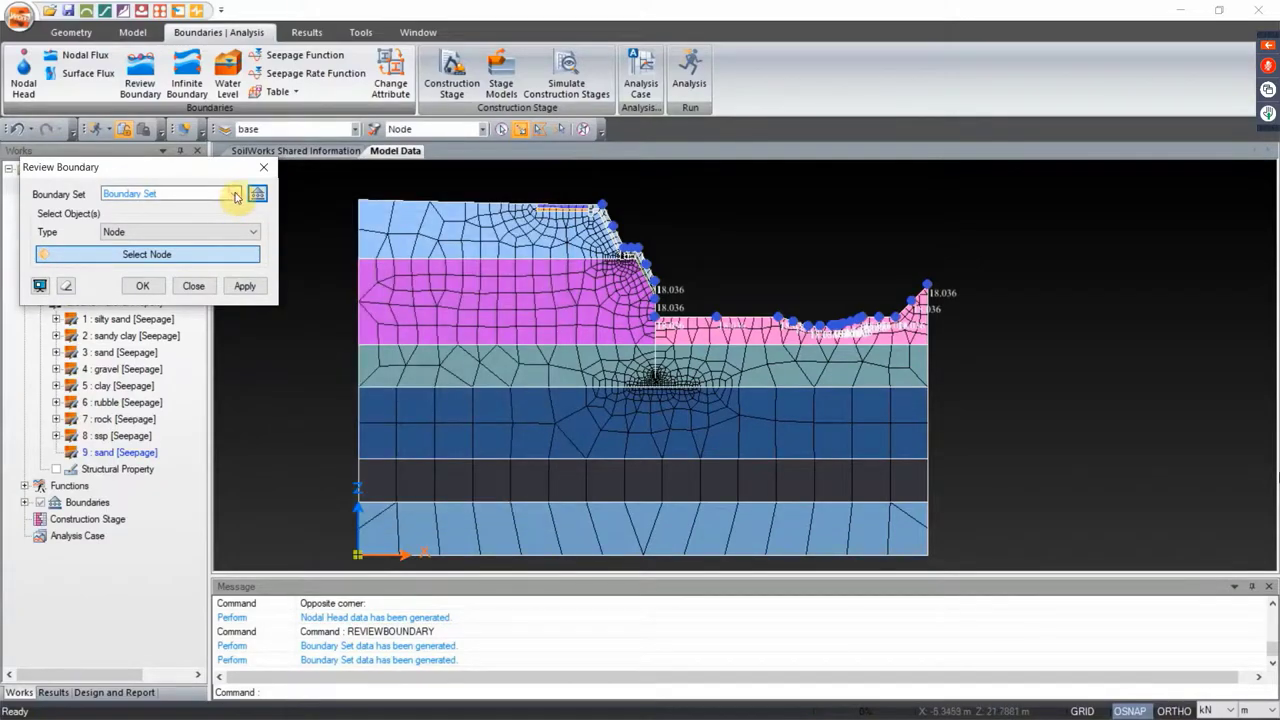
Set the review boundary to boundary set review OWL with Node as the object type
left_click(234, 194)
left_click(172, 226)
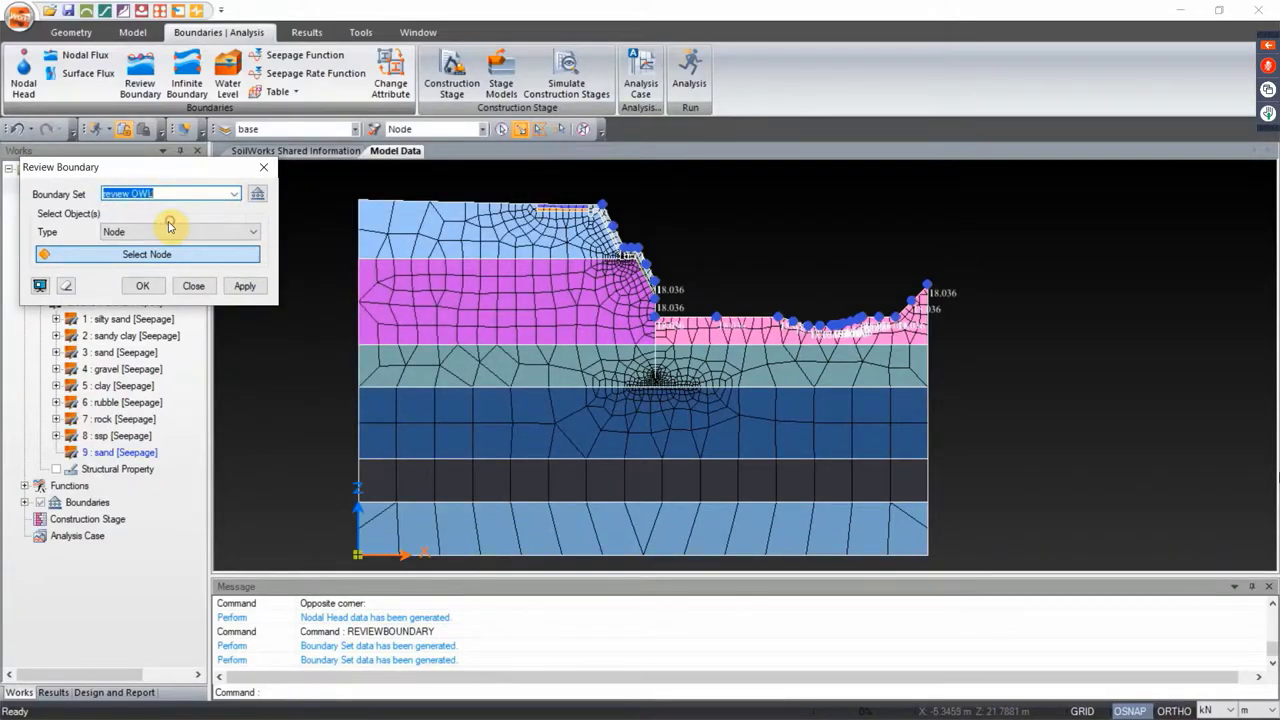
left_click(205, 232)
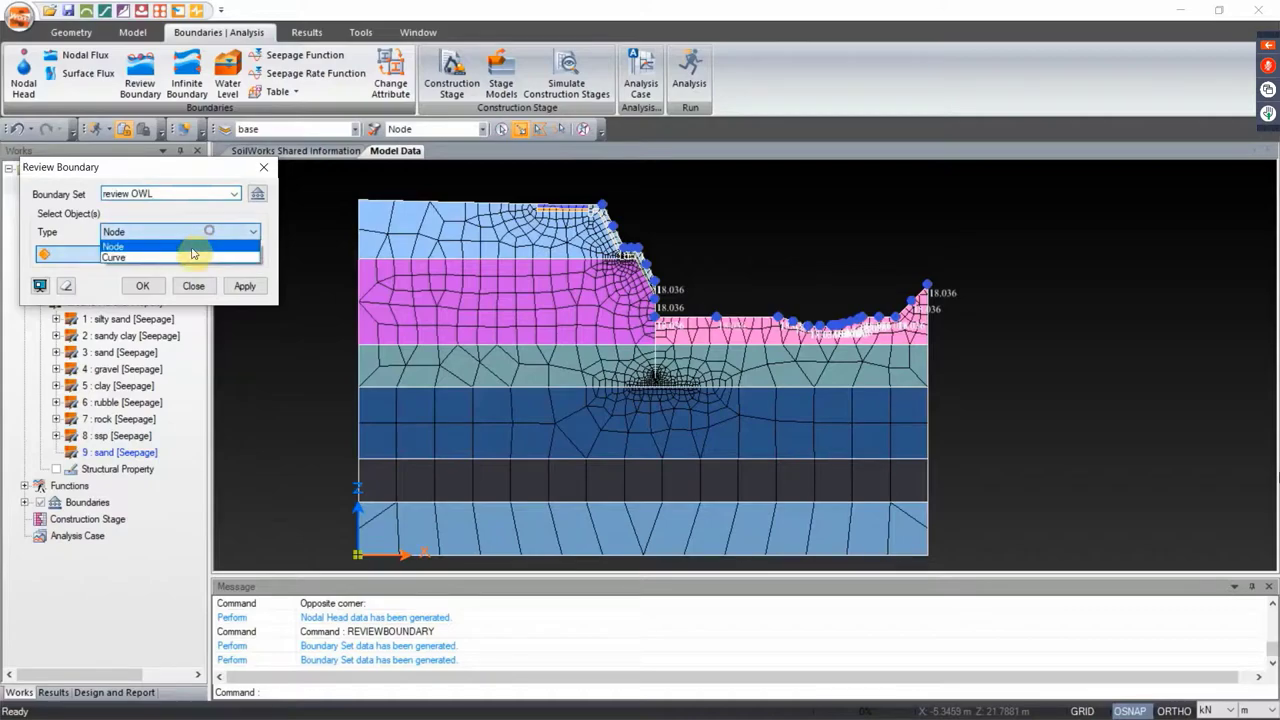
left_click(190, 246)
left_click_drag(585, 330, 666, 380)
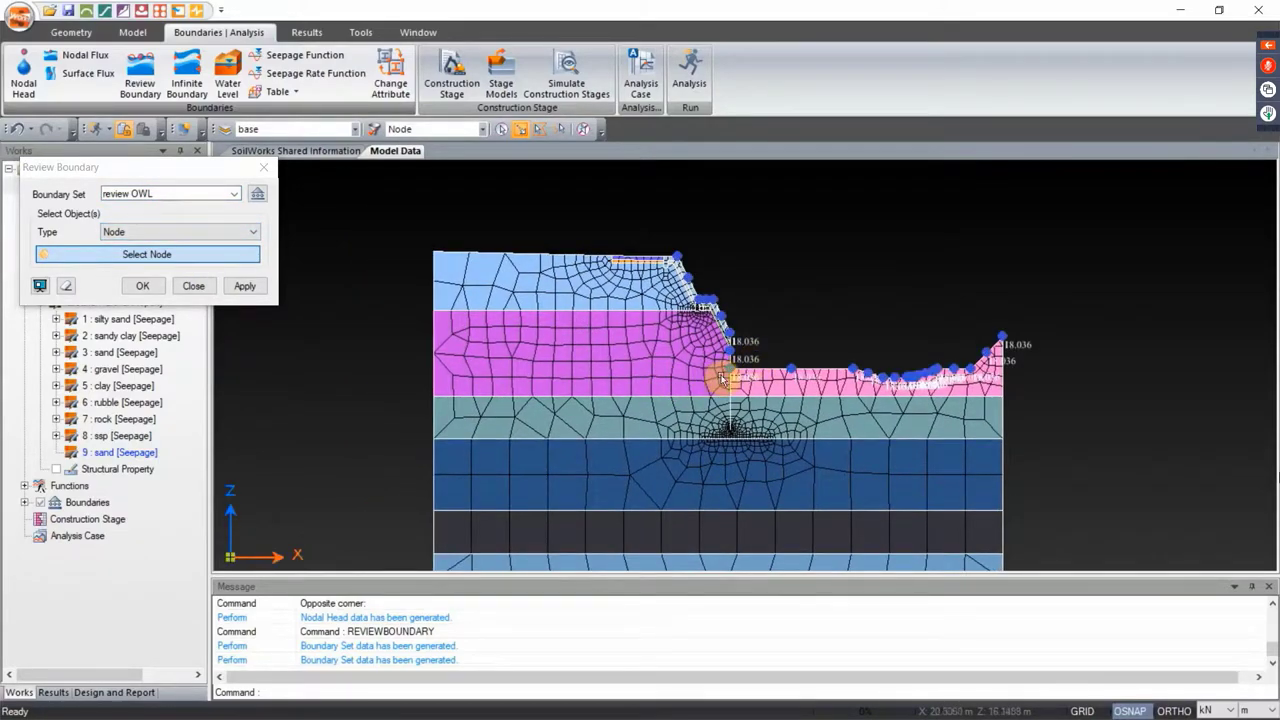
scroll(757, 358, "up", 4)
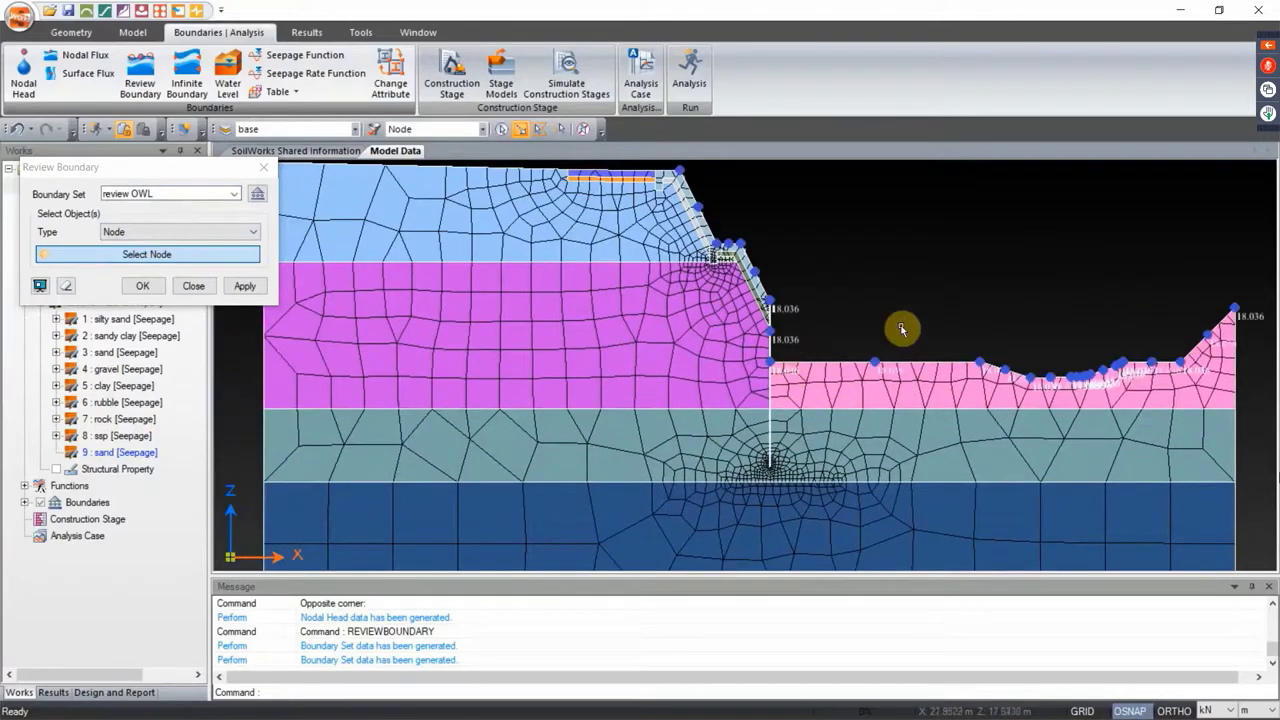
left_click(938, 329)
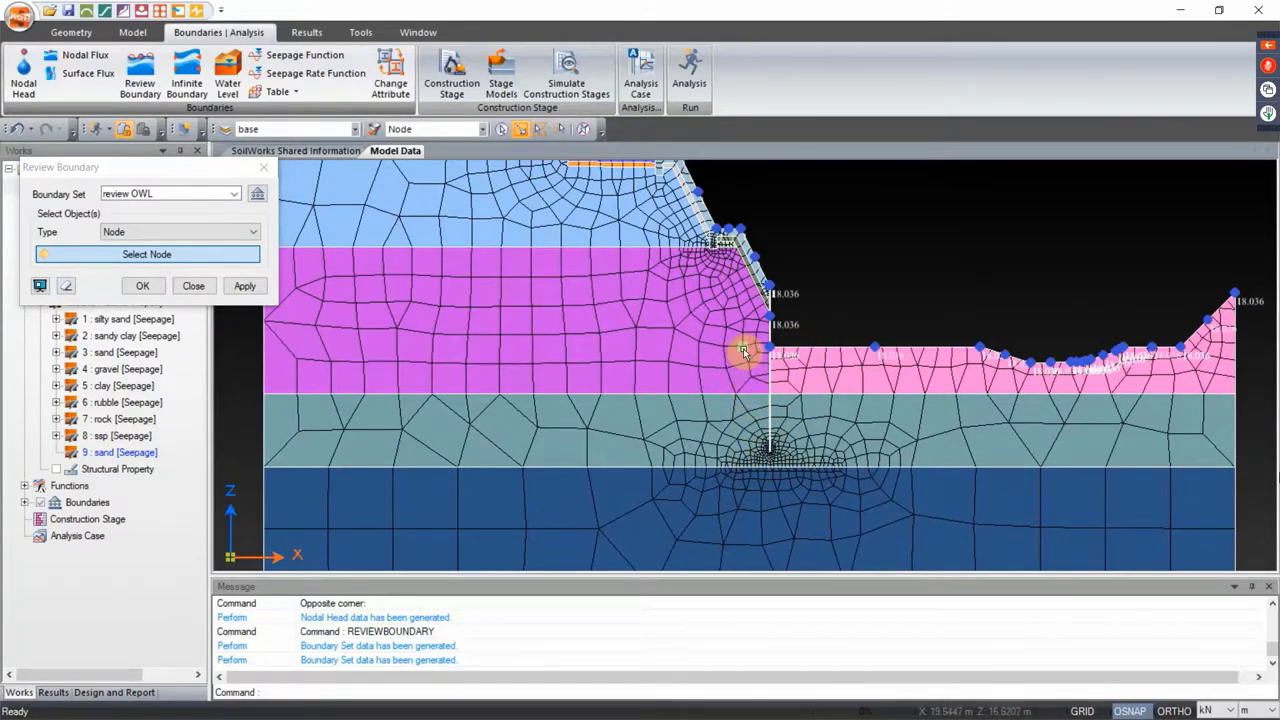
left_click_drag(671, 320, 780, 366)
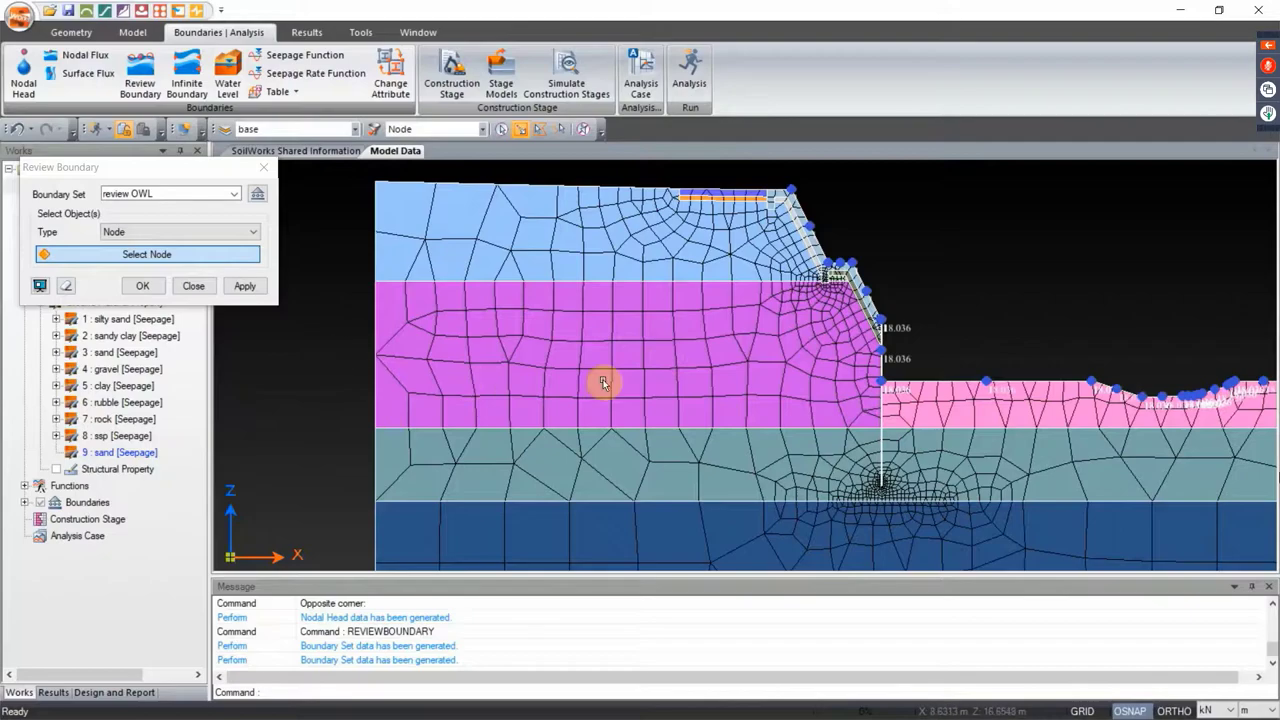
left_click_drag(837, 406, 757, 400)
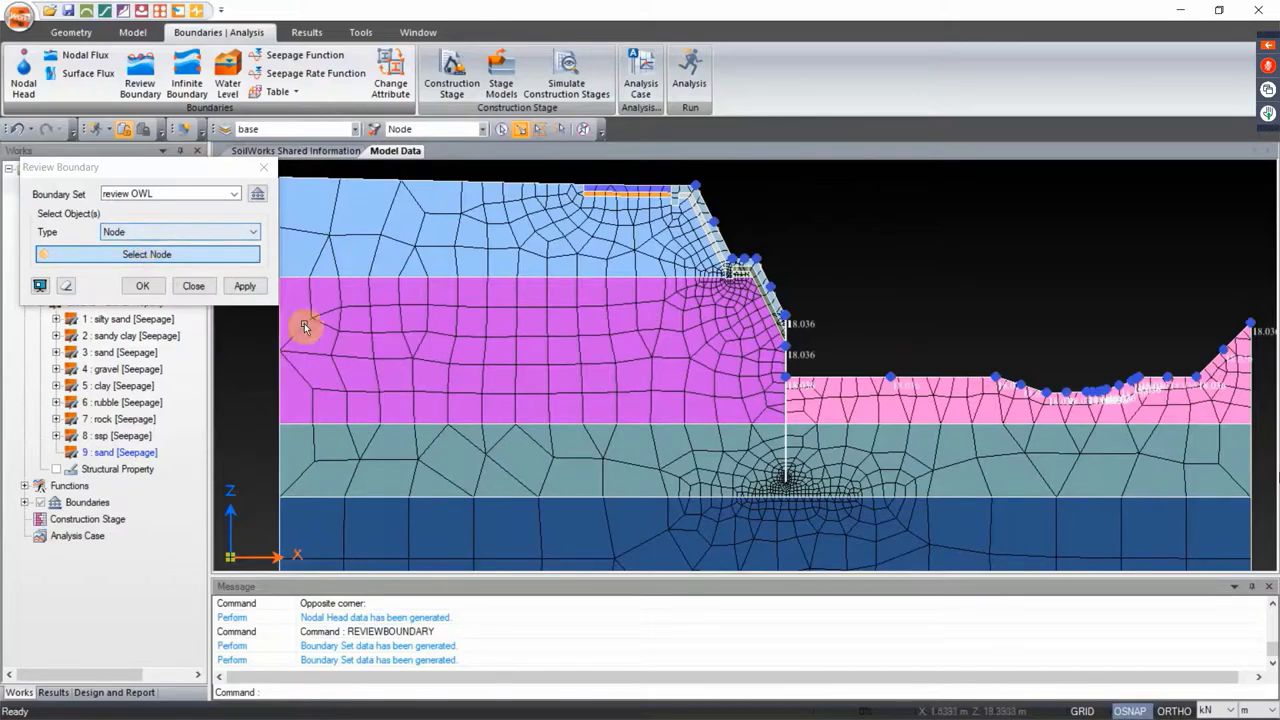
left_click(215, 233)
left_click(174, 258)
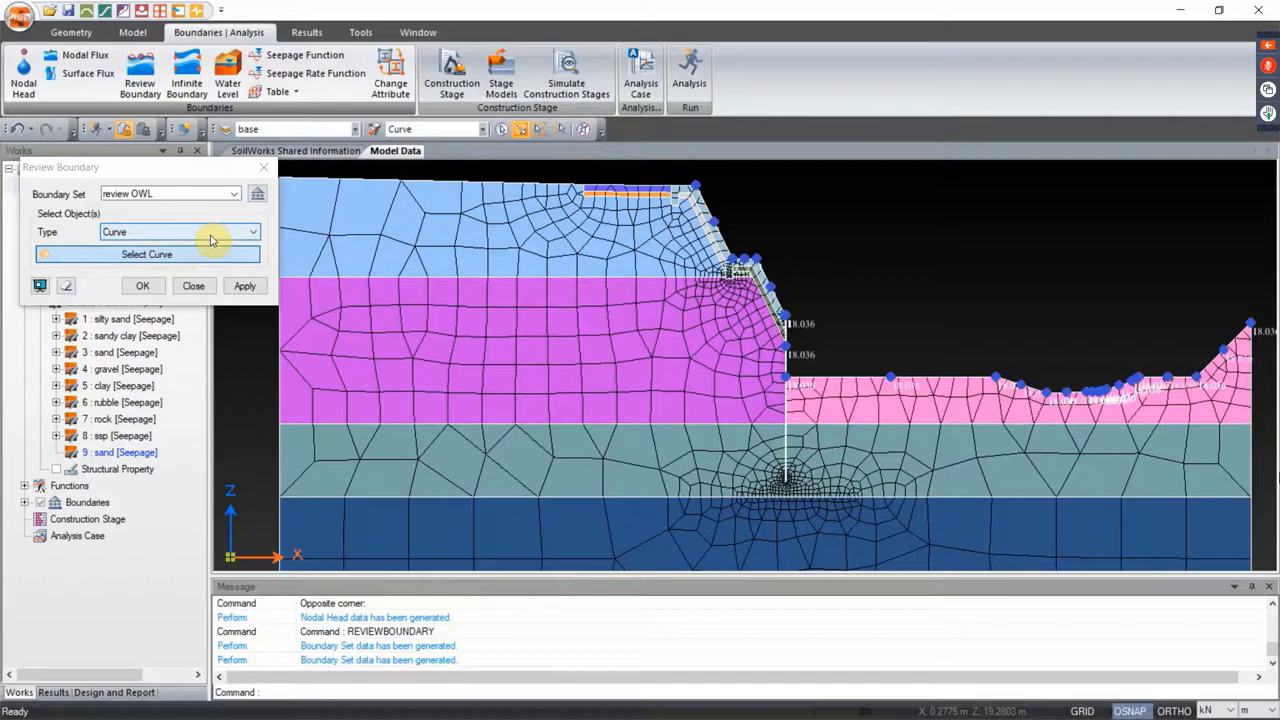
left_click(211, 239)
left_click(193, 248)
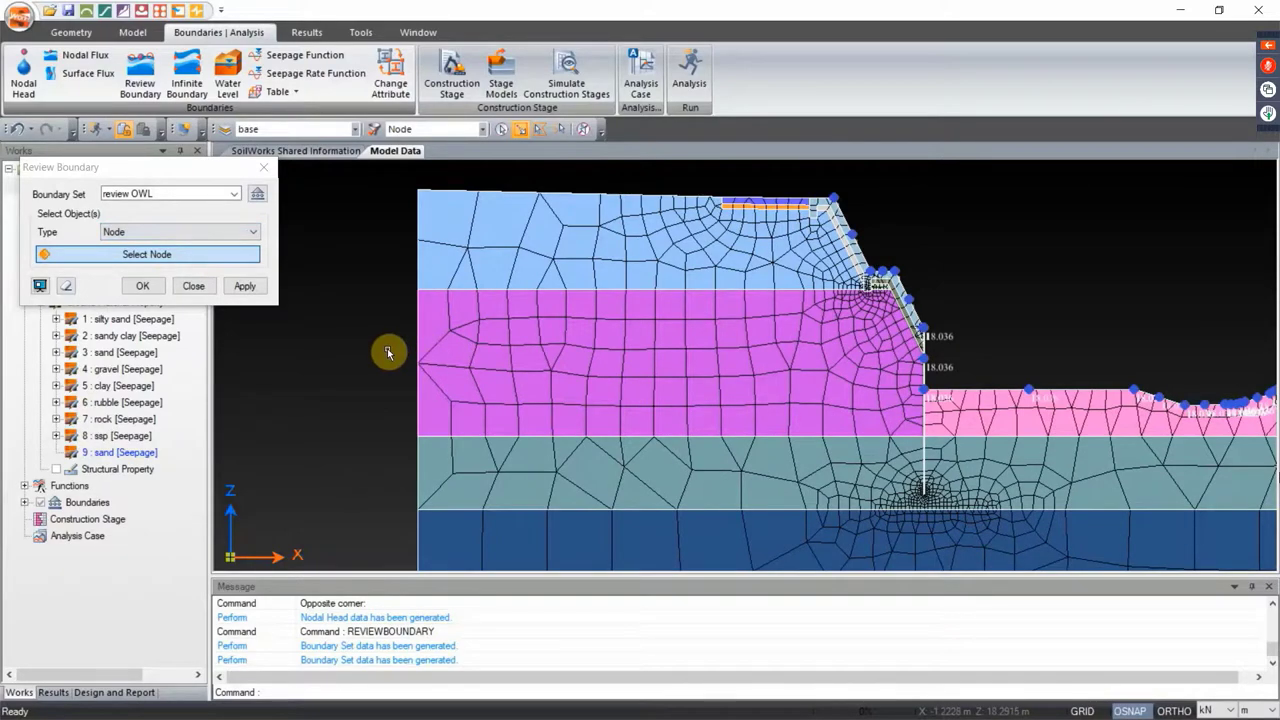
Select the row of nodes across the magenta layer from the model's left edge to the sheet pile and apply the OWL review boundary
left_click(388, 353)
left_click(566, 380)
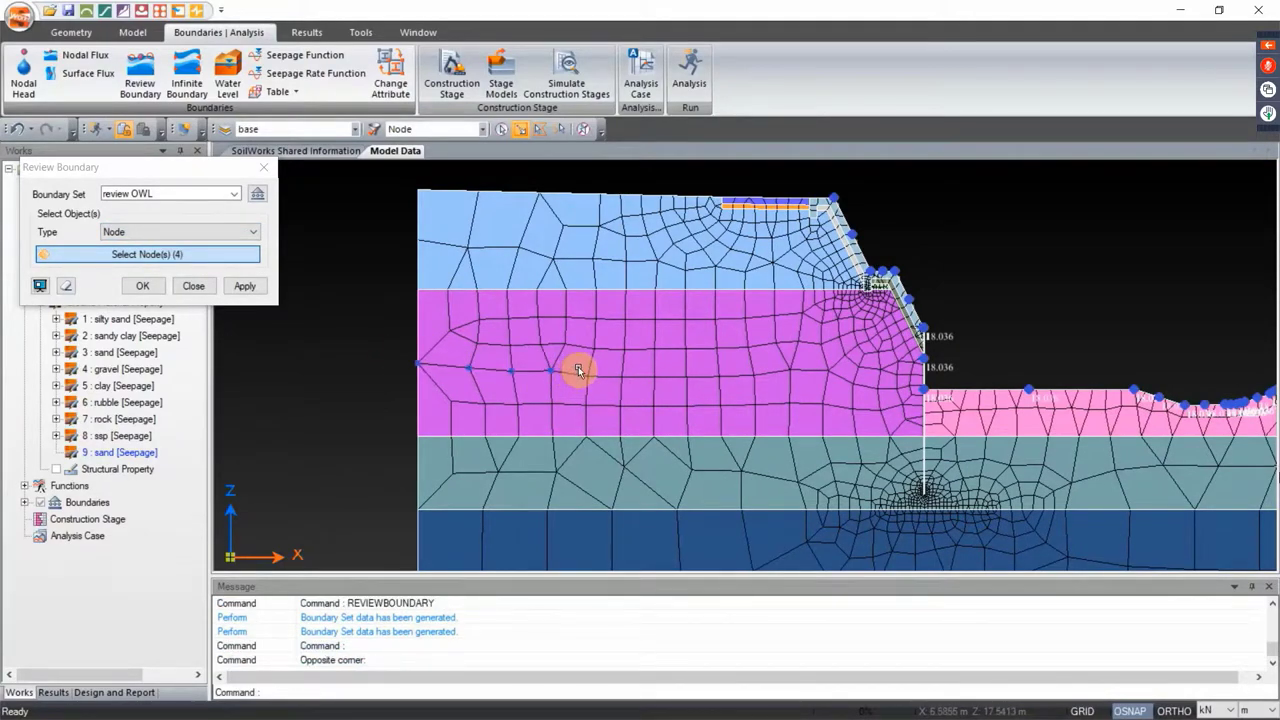
left_click(578, 370)
left_click(770, 402)
left_click(774, 364)
left_click(851, 374)
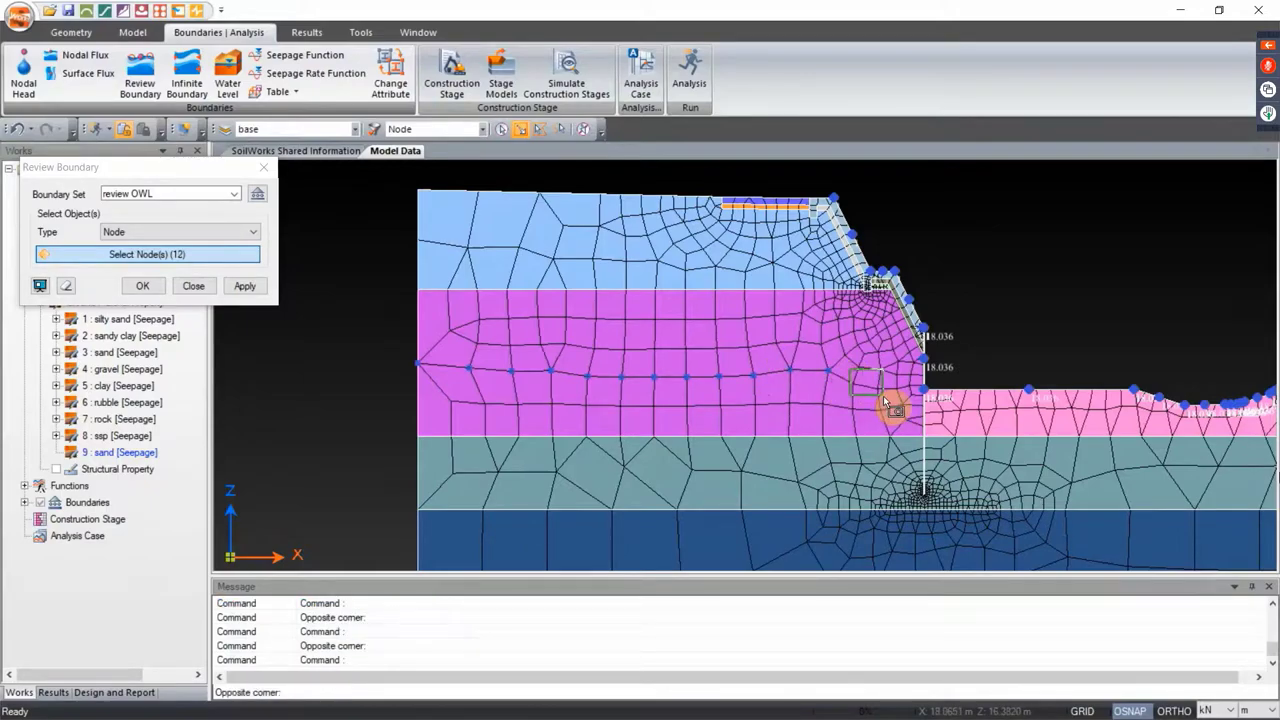
left_click(900, 416)
left_click(892, 379)
left_click(932, 403)
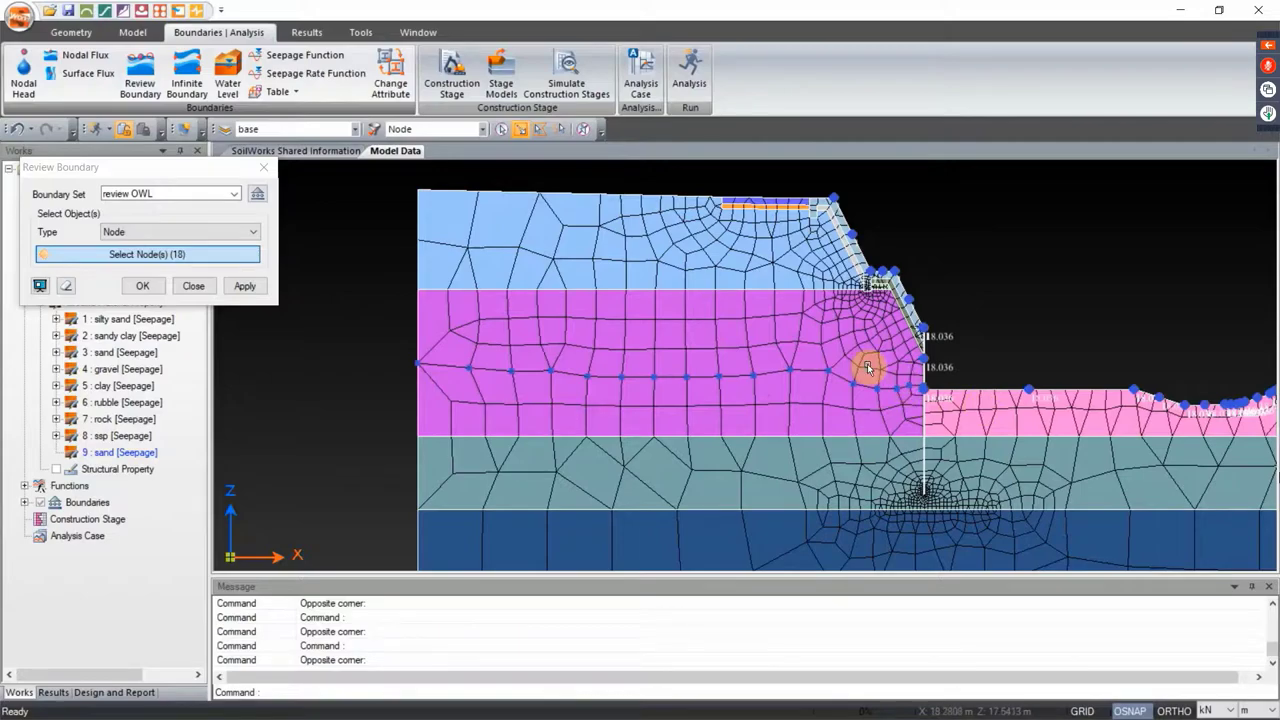
left_click(240, 287)
Switch the review boundary to set review DFL and select the nodes descending from below the slope crest into the light blue top layer
left_click(233, 194)
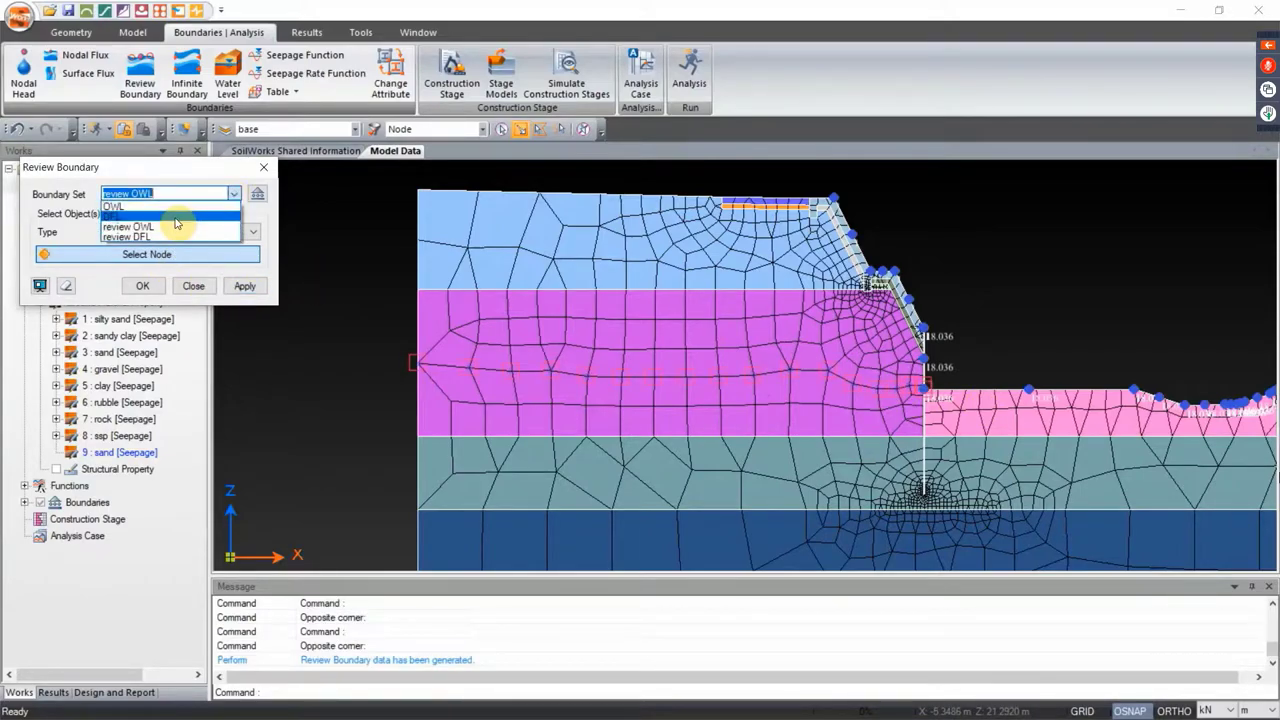
left_click(165, 236)
left_click(218, 254)
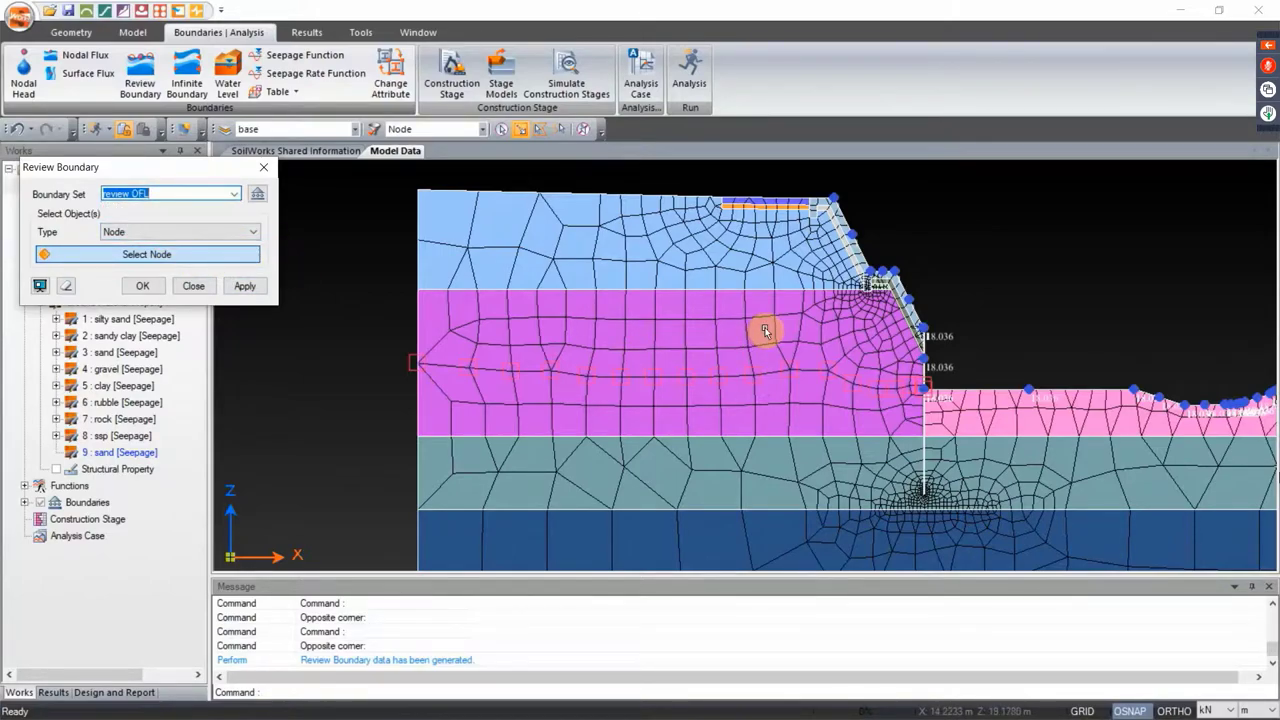
left_click_drag(754, 331, 694, 289)
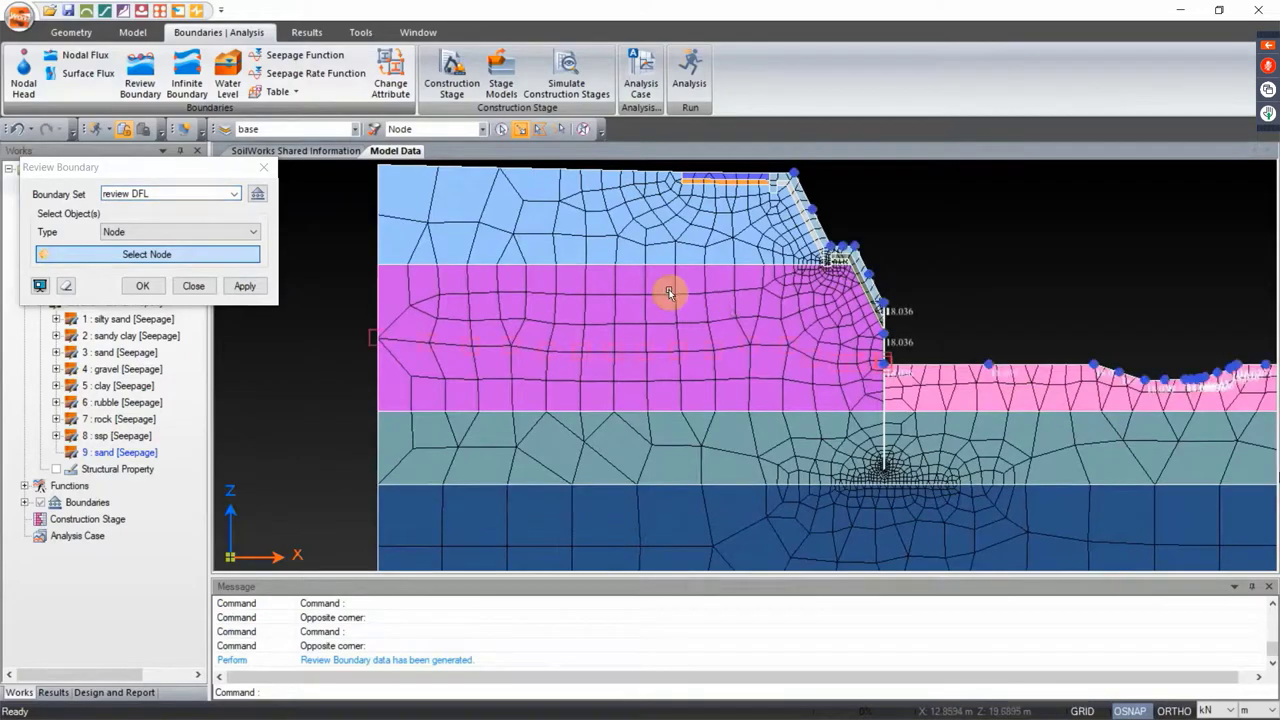
left_click_drag(730, 239, 637, 290)
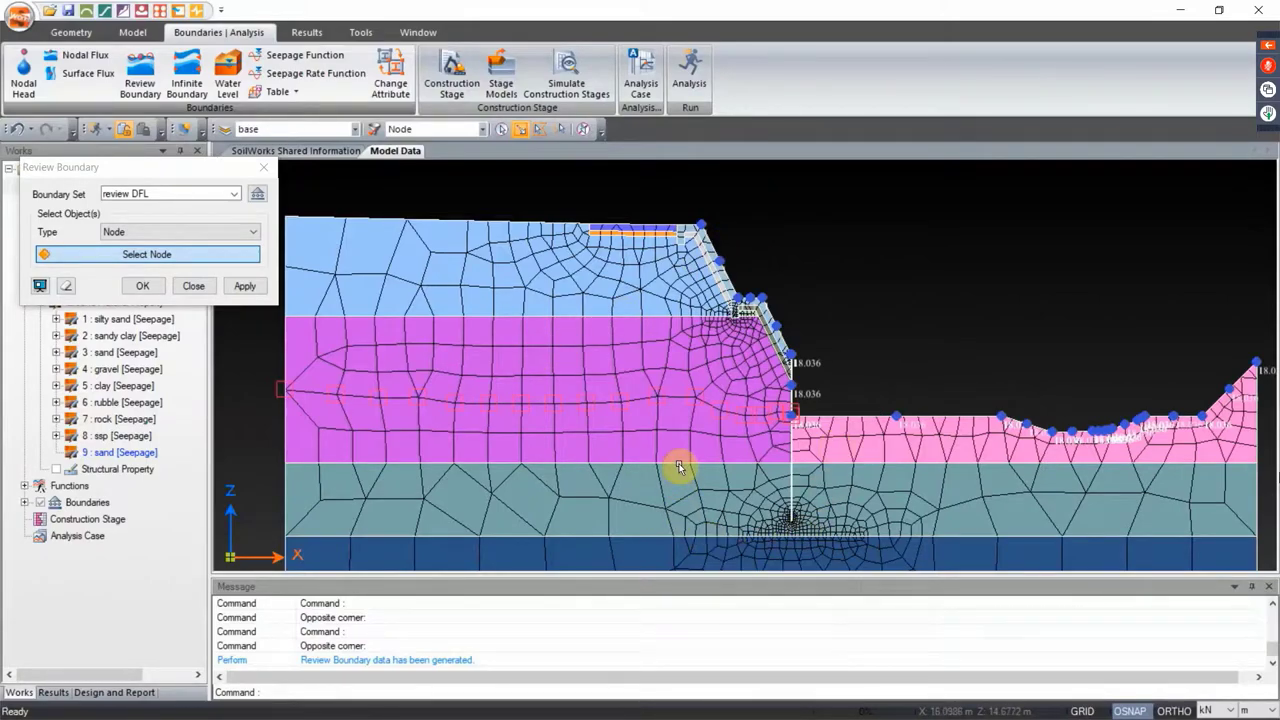
left_click_drag(763, 289, 880, 286)
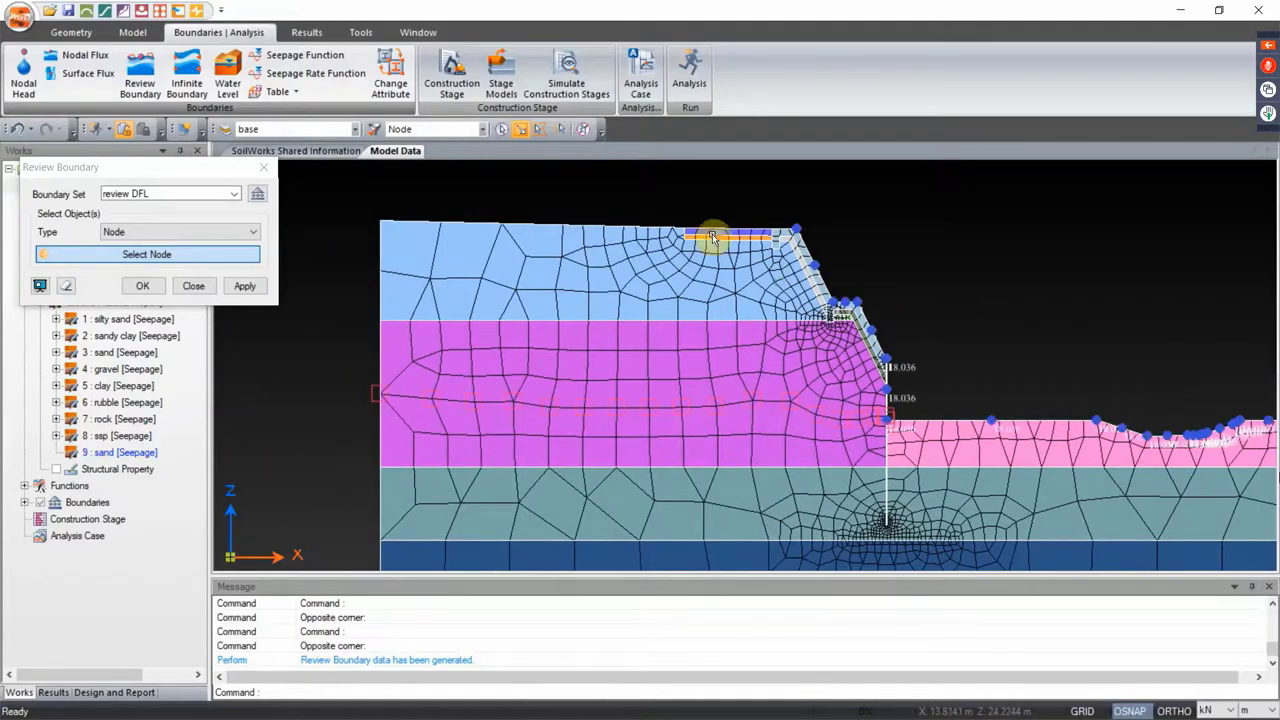
scroll(776, 262, "up", 3)
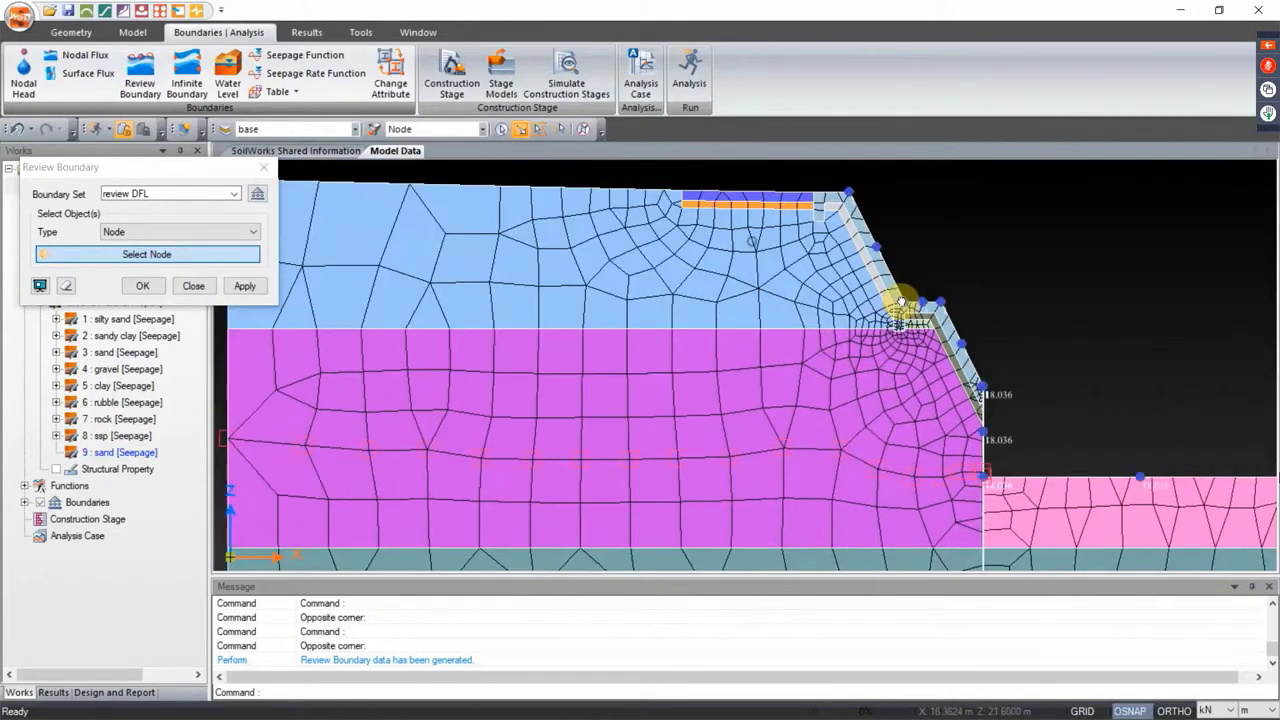
left_click_drag(823, 233, 767, 293)
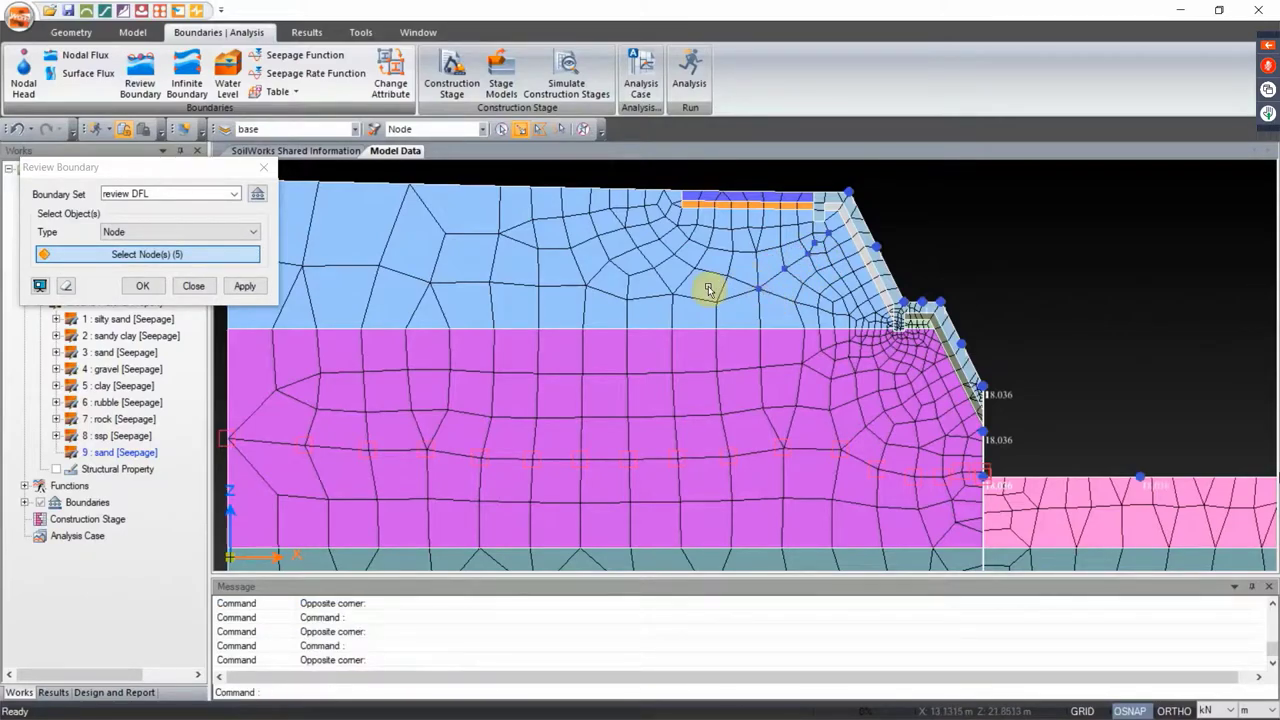
Add the nodes stepping down through the magenta layer to the model's left edge, apply the DFL review boundary, and finish the definition
left_click_drag(666, 316, 686, 354)
left_click_drag(615, 322, 643, 349)
left_click(571, 374)
scroll(526, 377, "down", 1)
left_click_drag(526, 377, 777, 371)
left_click_drag(680, 352, 790, 395)
left_click_drag(623, 386, 694, 409)
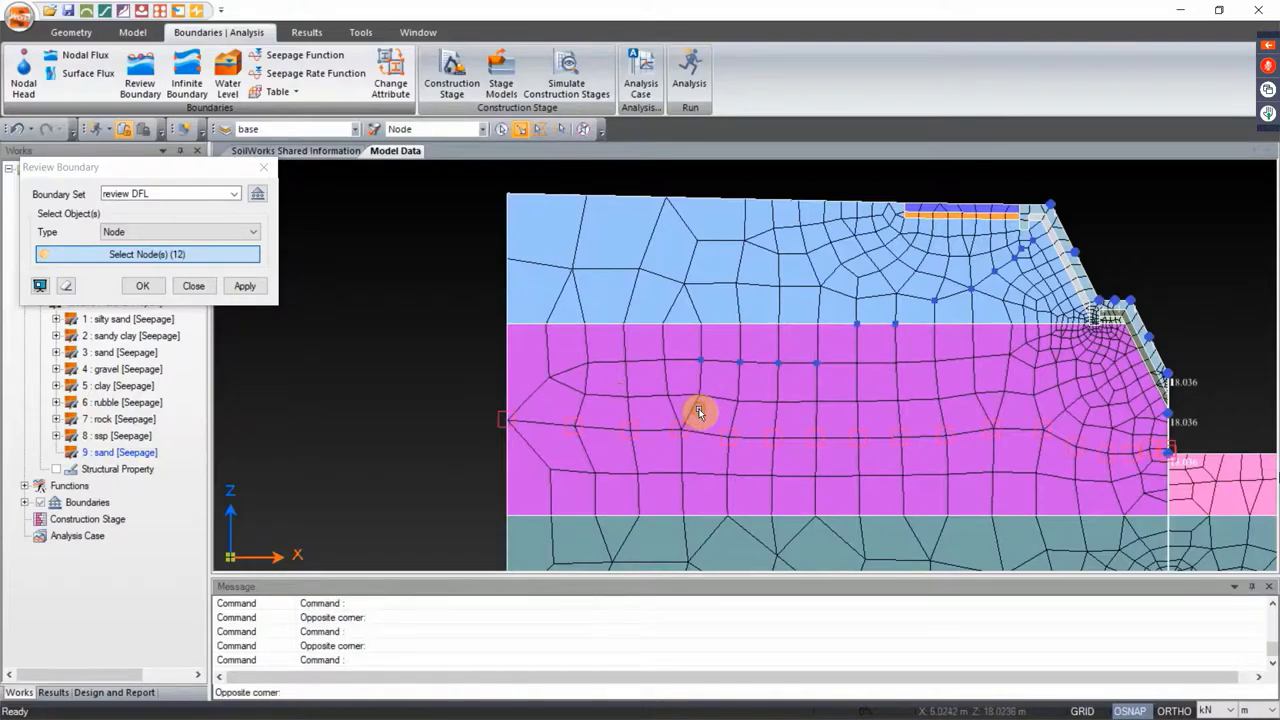
left_click_drag(566, 406, 486, 437)
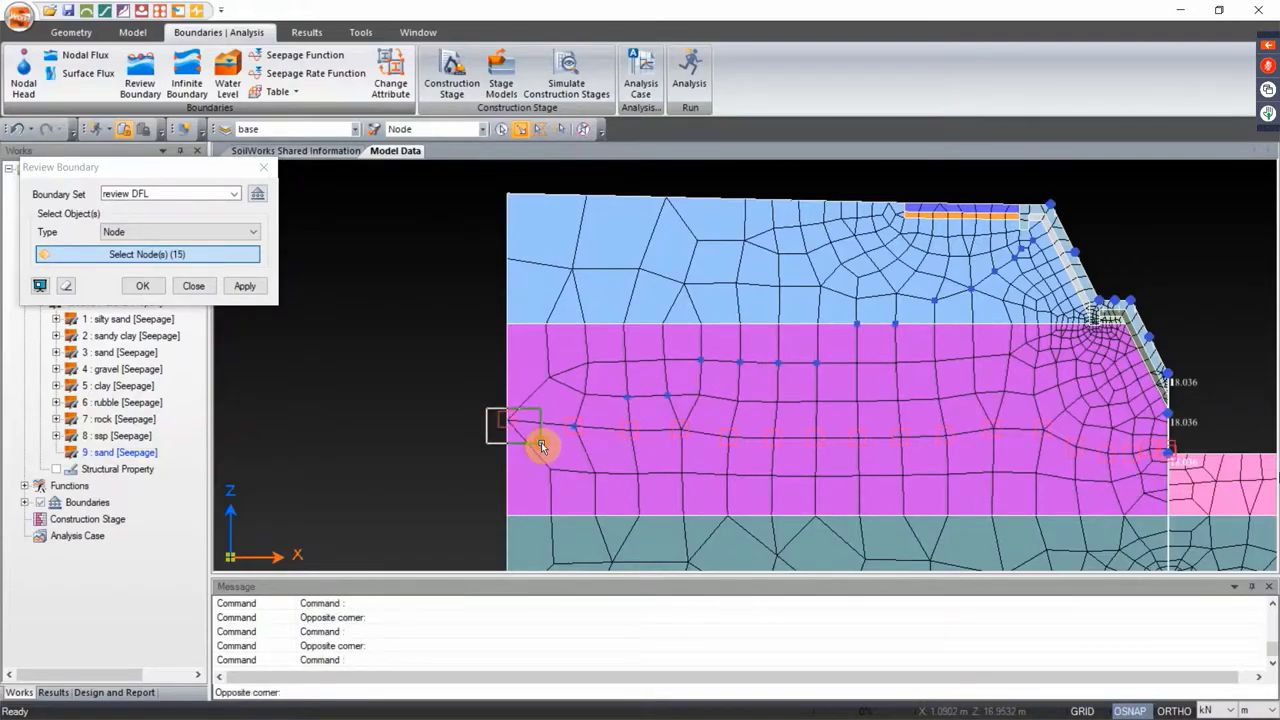
scroll(686, 451, "down", 1)
left_click_drag(686, 451, 731, 320)
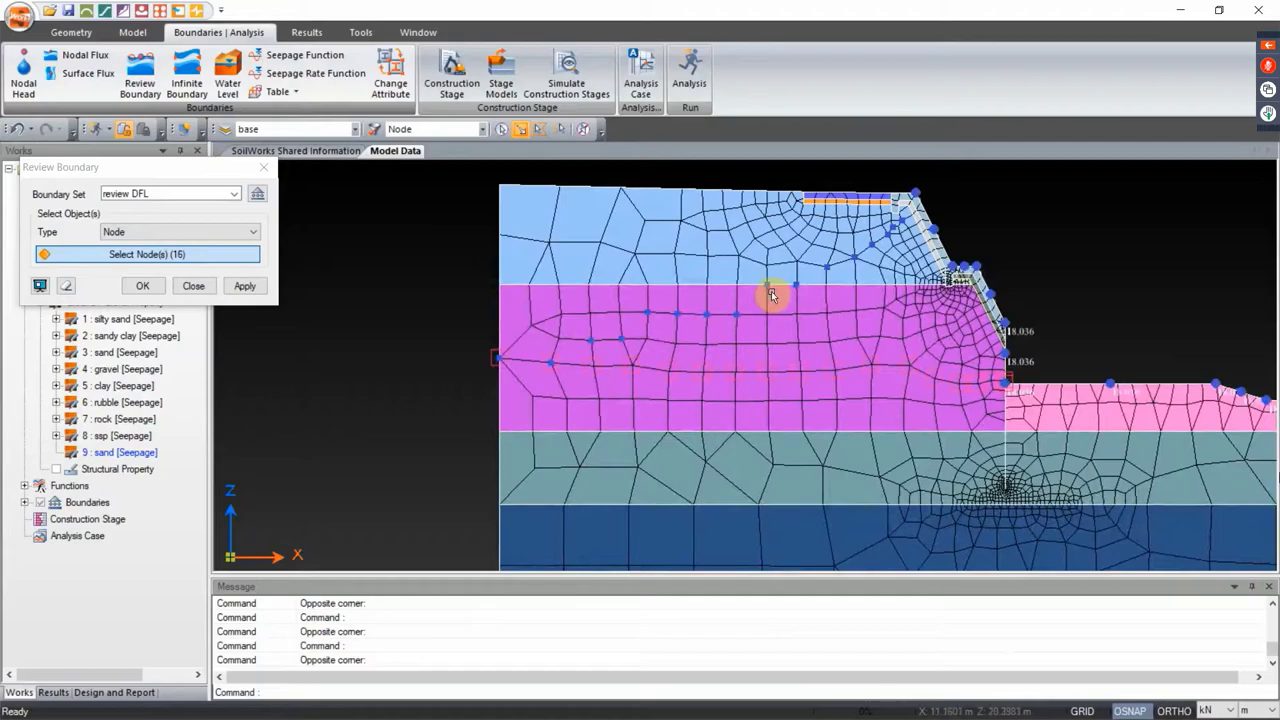
left_click(242, 288)
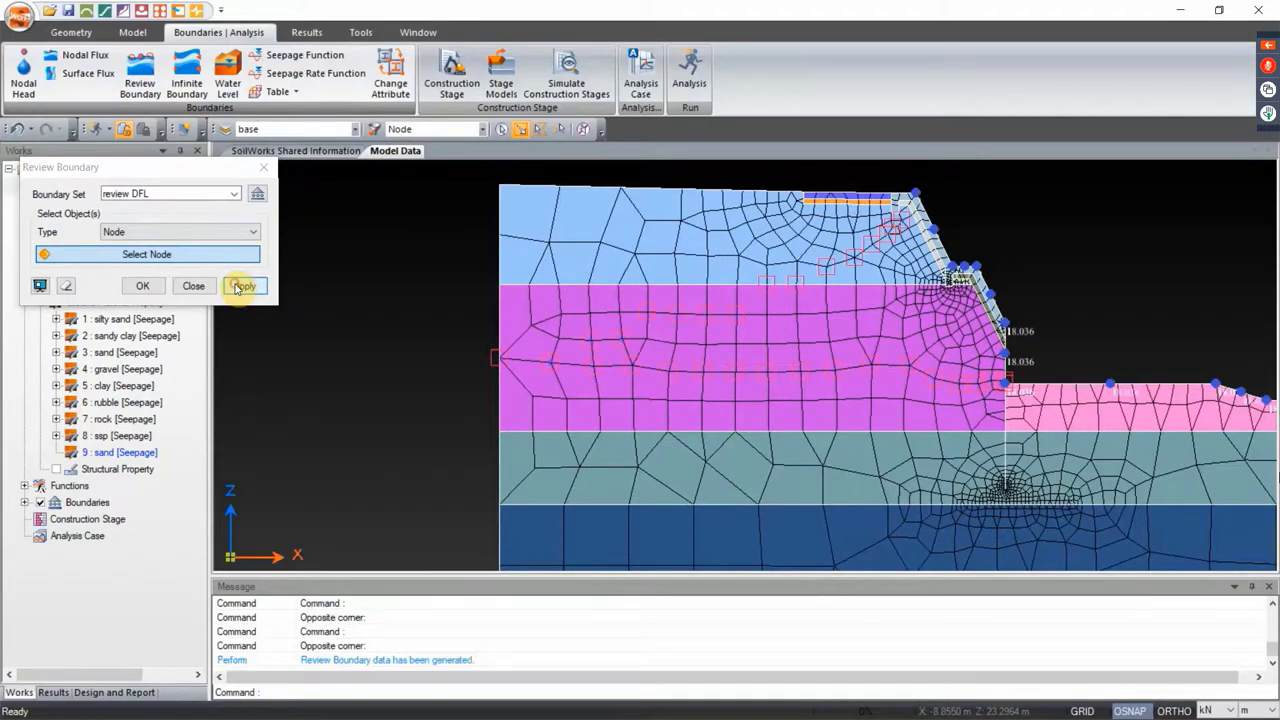
left_click_drag(777, 306, 766, 266)
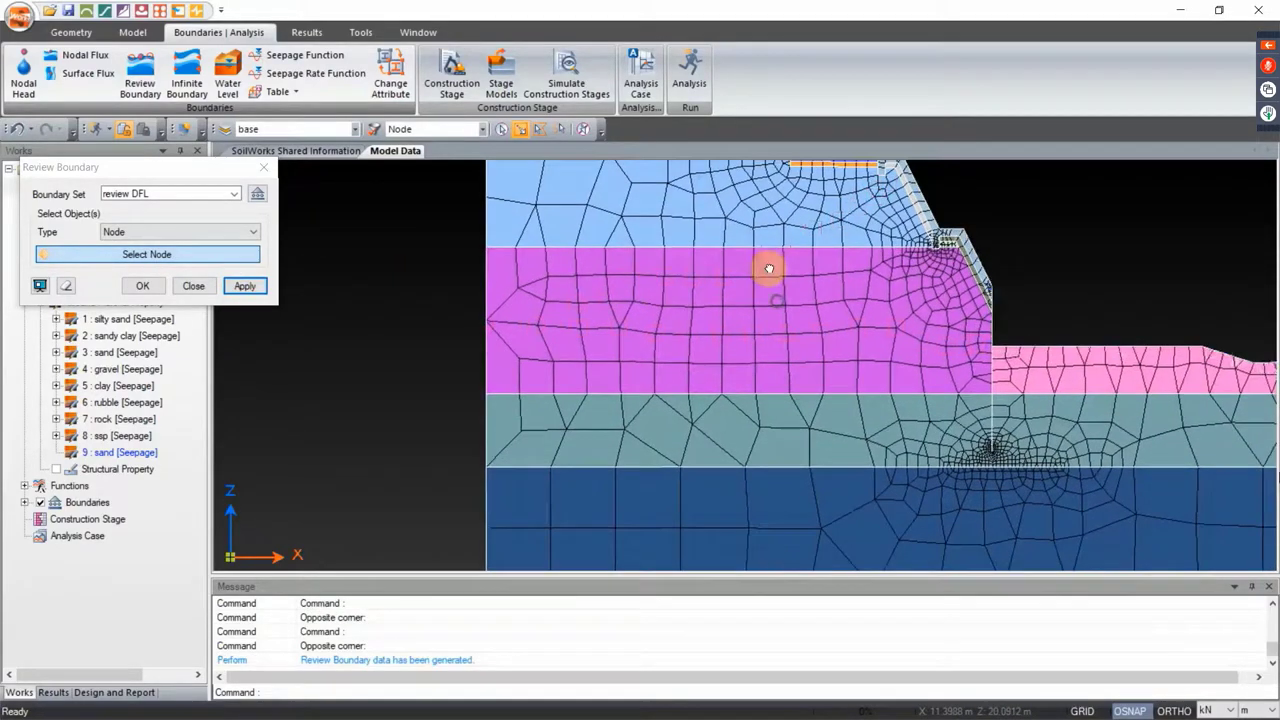
left_click(191, 286)
Start an infinite boundary definition and create a boundary set named infinite LEFT
scroll(571, 357, "down", 5)
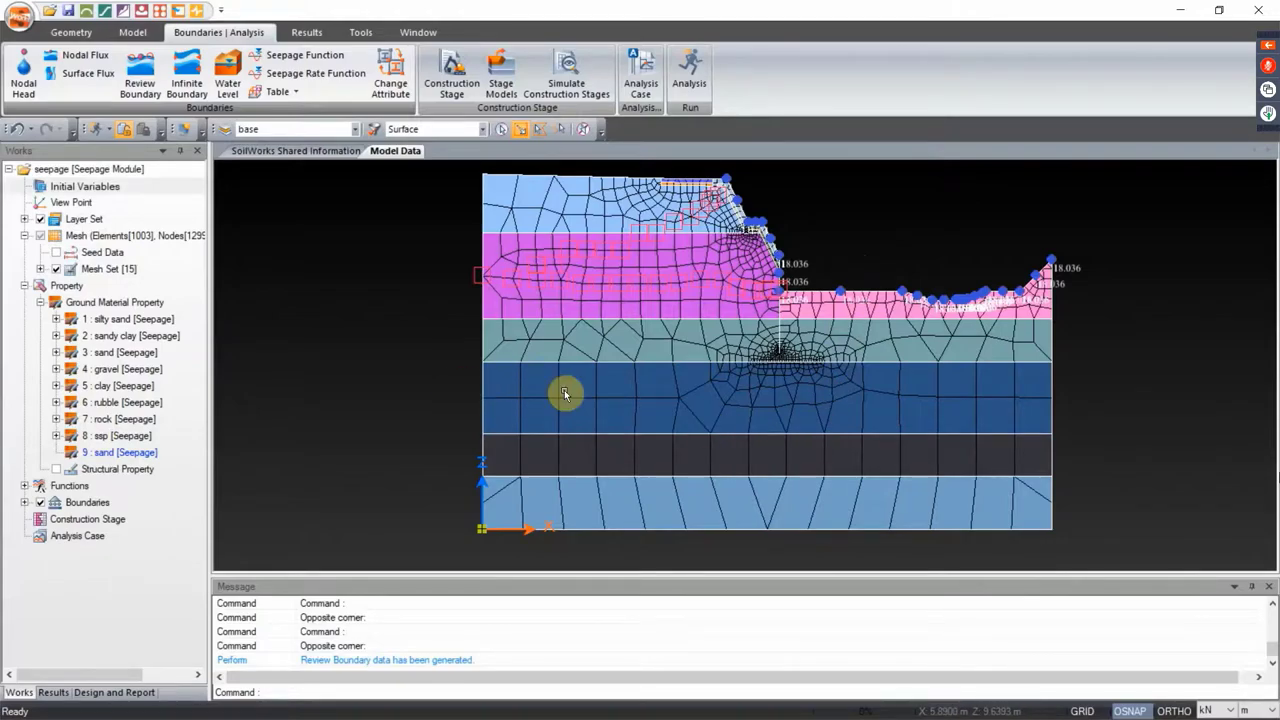
scroll(523, 274, "up", 1)
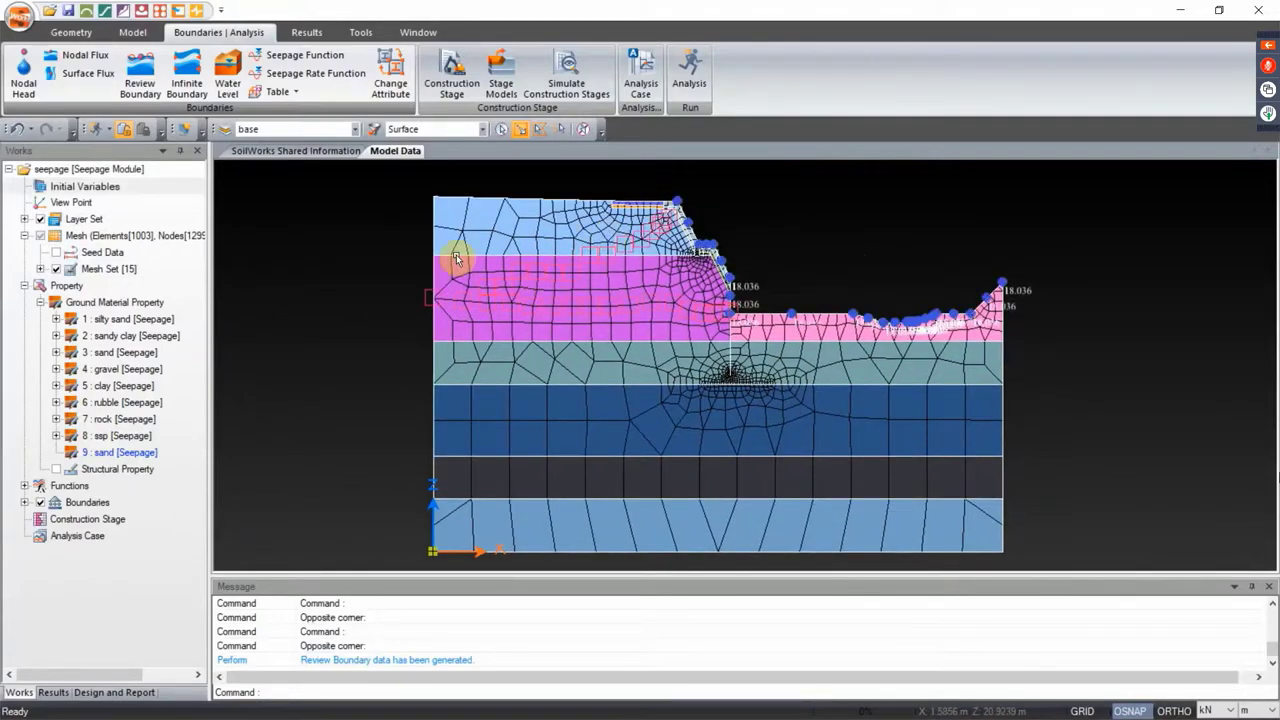
scroll(491, 294, "down", 2)
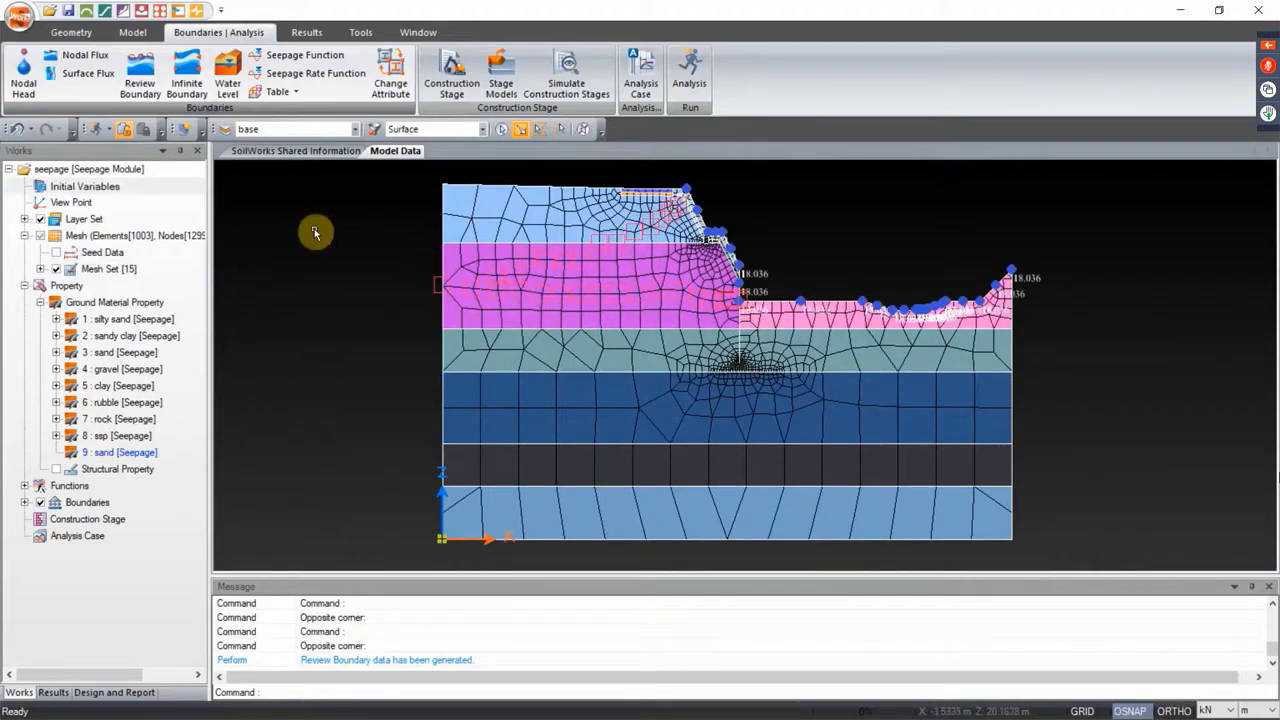
left_click(186, 82)
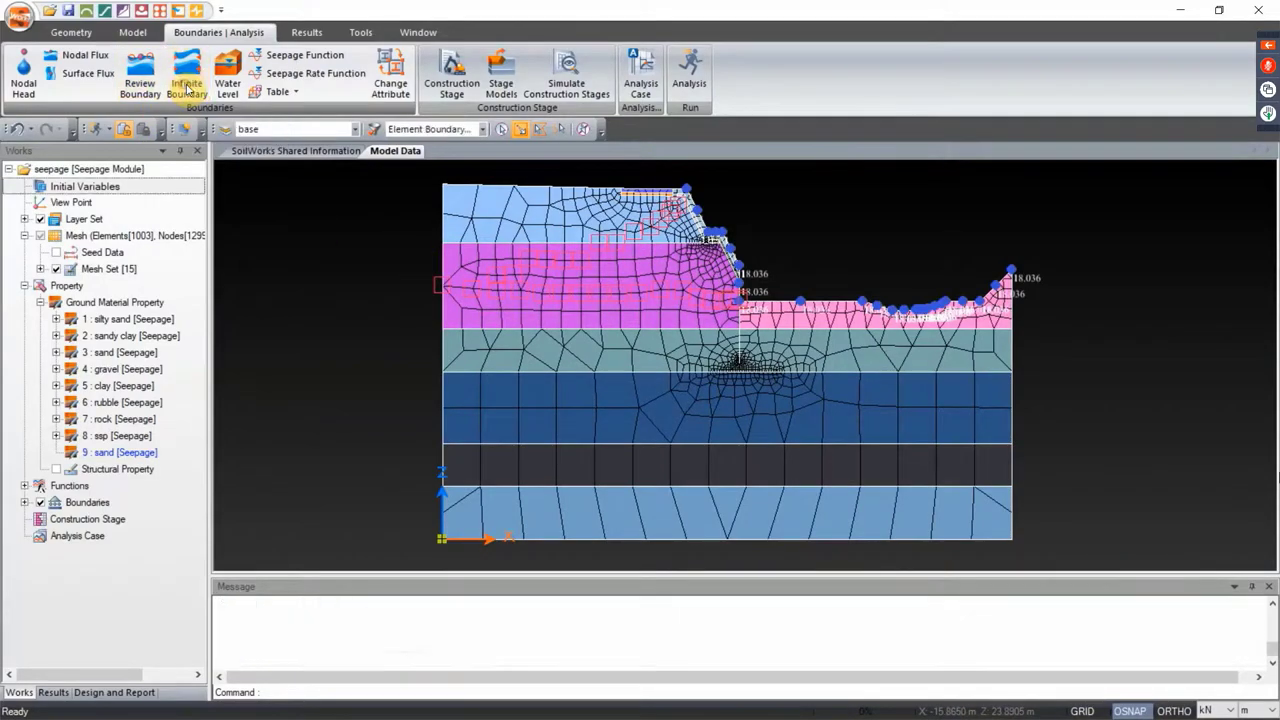
left_click(232, 82)
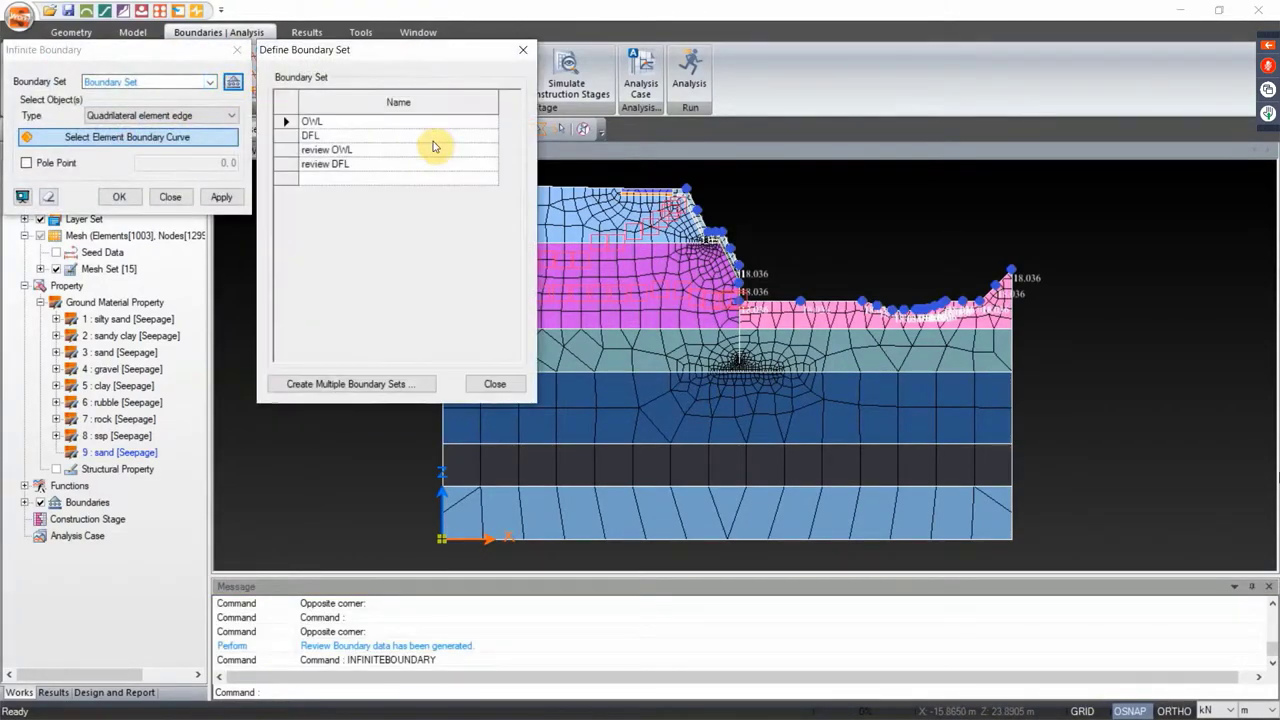
left_click(385, 177)
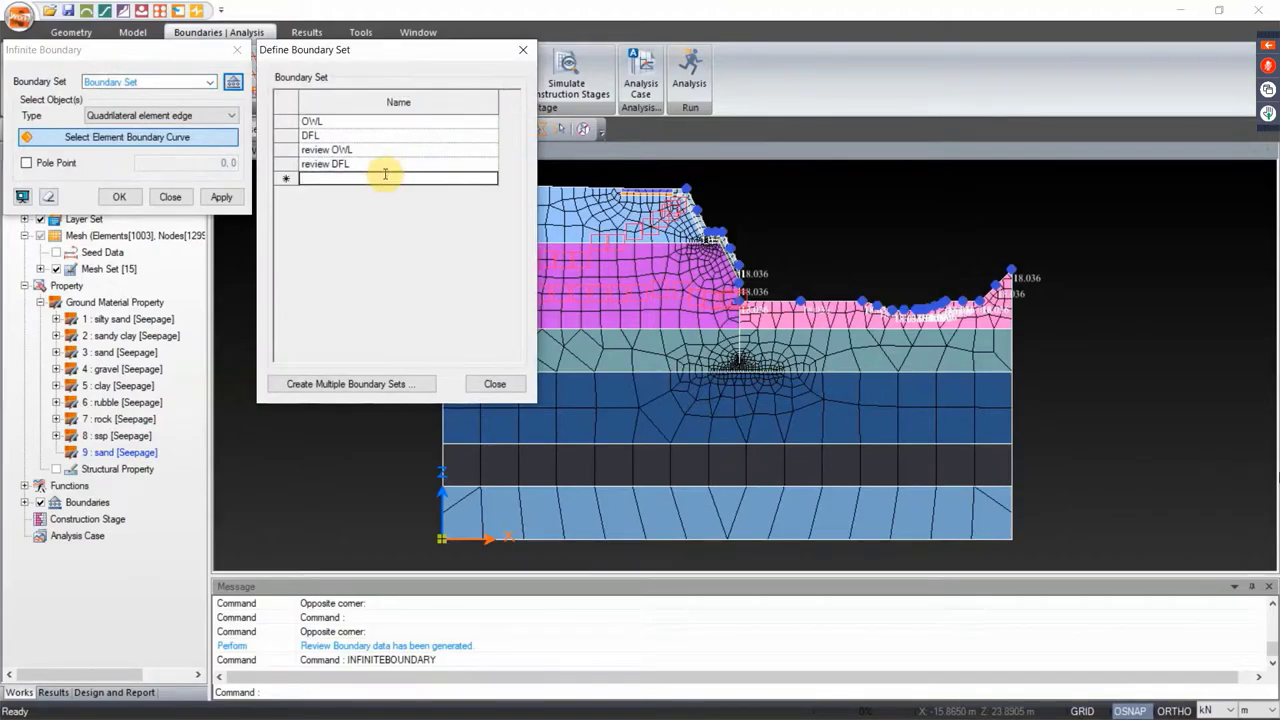
type("I")
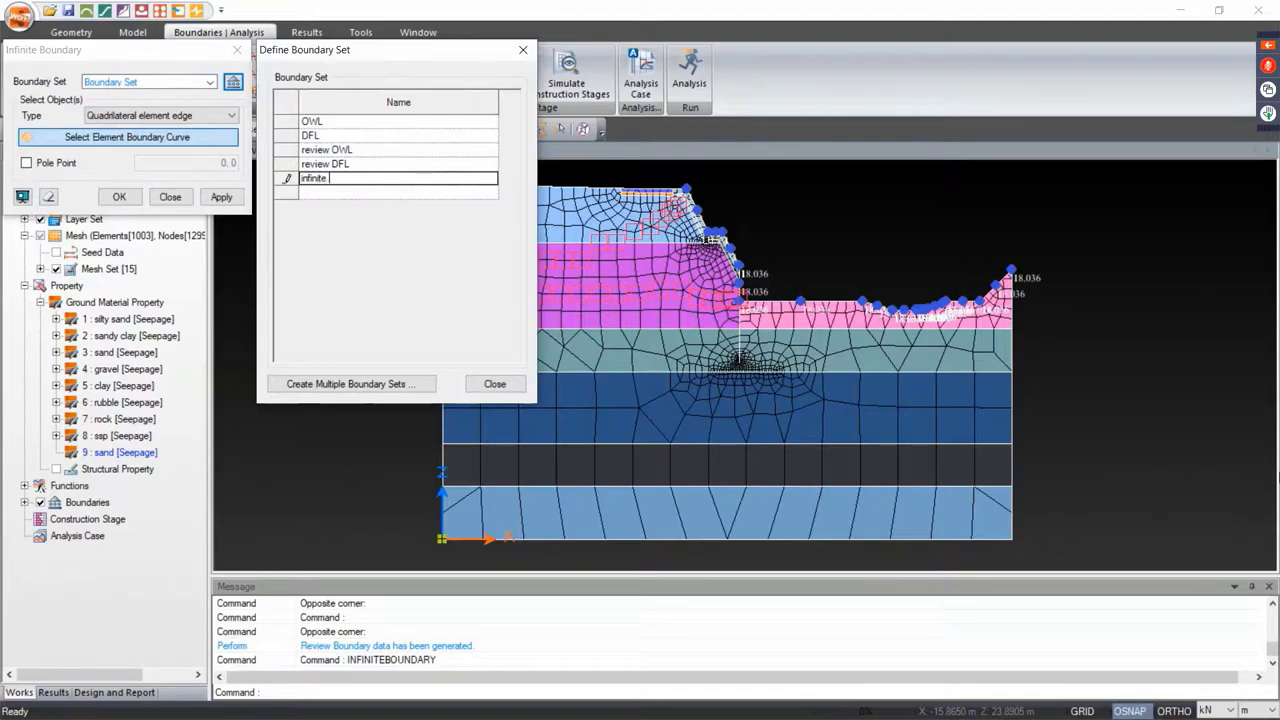
key("Return")
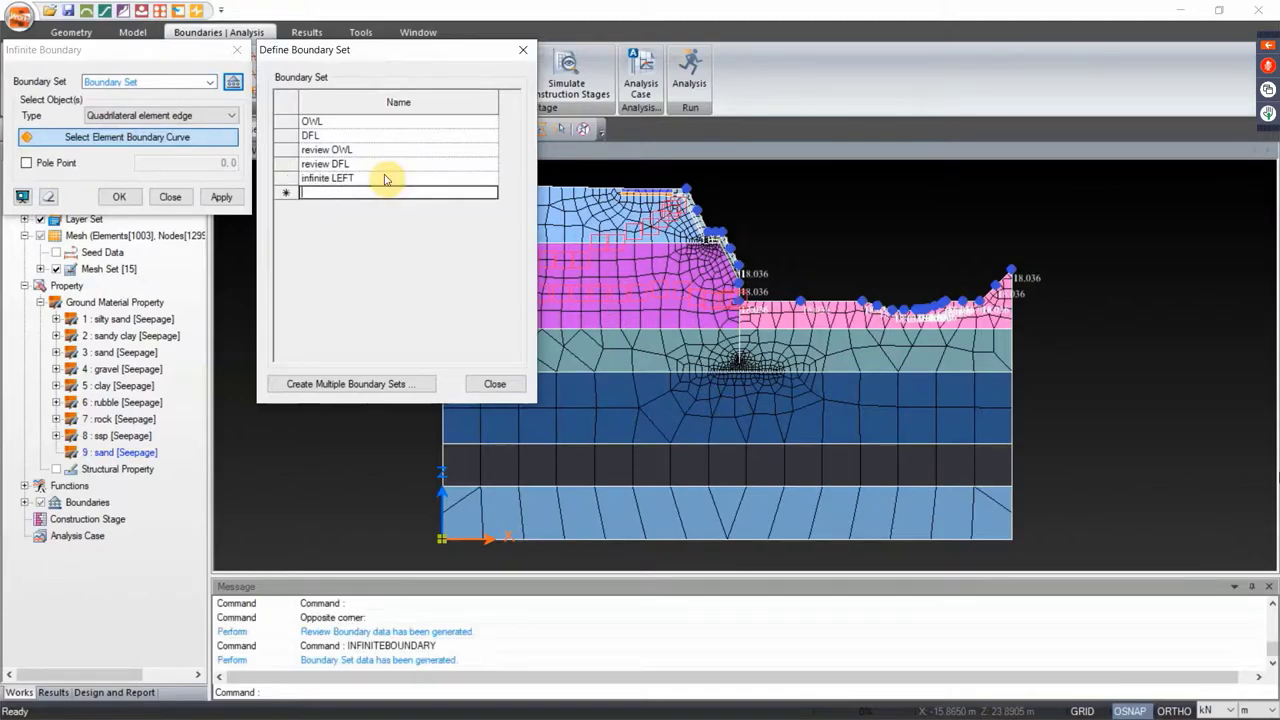
left_click(497, 384)
Set the infinite boundary to boundary set infinite LEFT with Curve as the object type
left_click(208, 84)
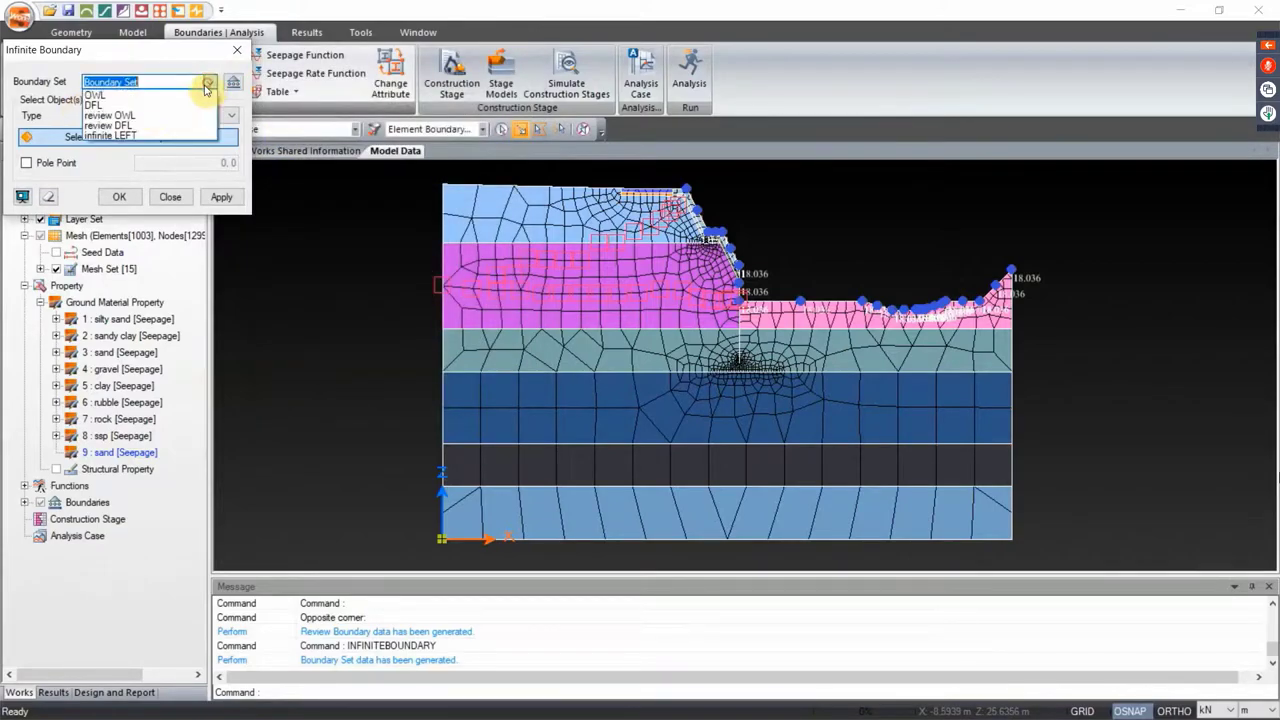
left_click(122, 135)
left_click(180, 117)
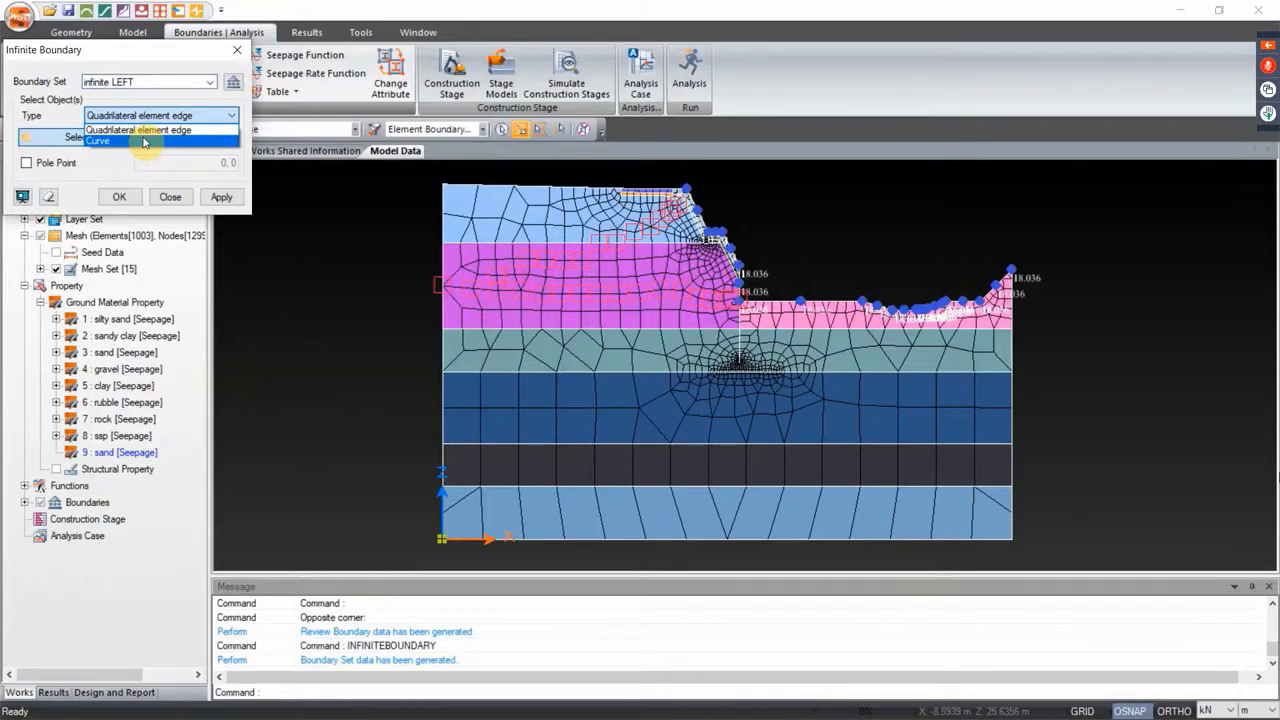
left_click(143, 141)
Select all curves along the model's left vertical edge, apply the infinite boundary to them, and finish the definition
left_click_drag(374, 286, 517, 269)
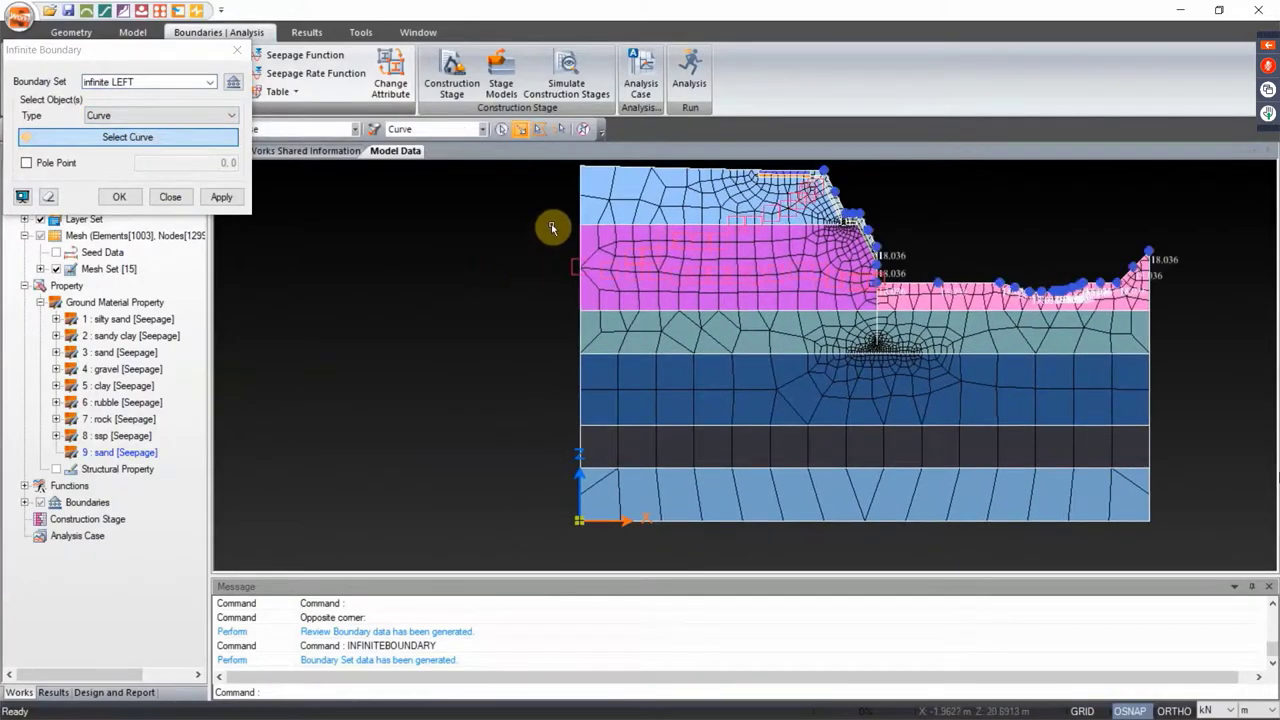
left_click_drag(552, 228, 557, 260)
left_click(556, 185)
left_click(584, 557)
left_click_drag(611, 518, 571, 451)
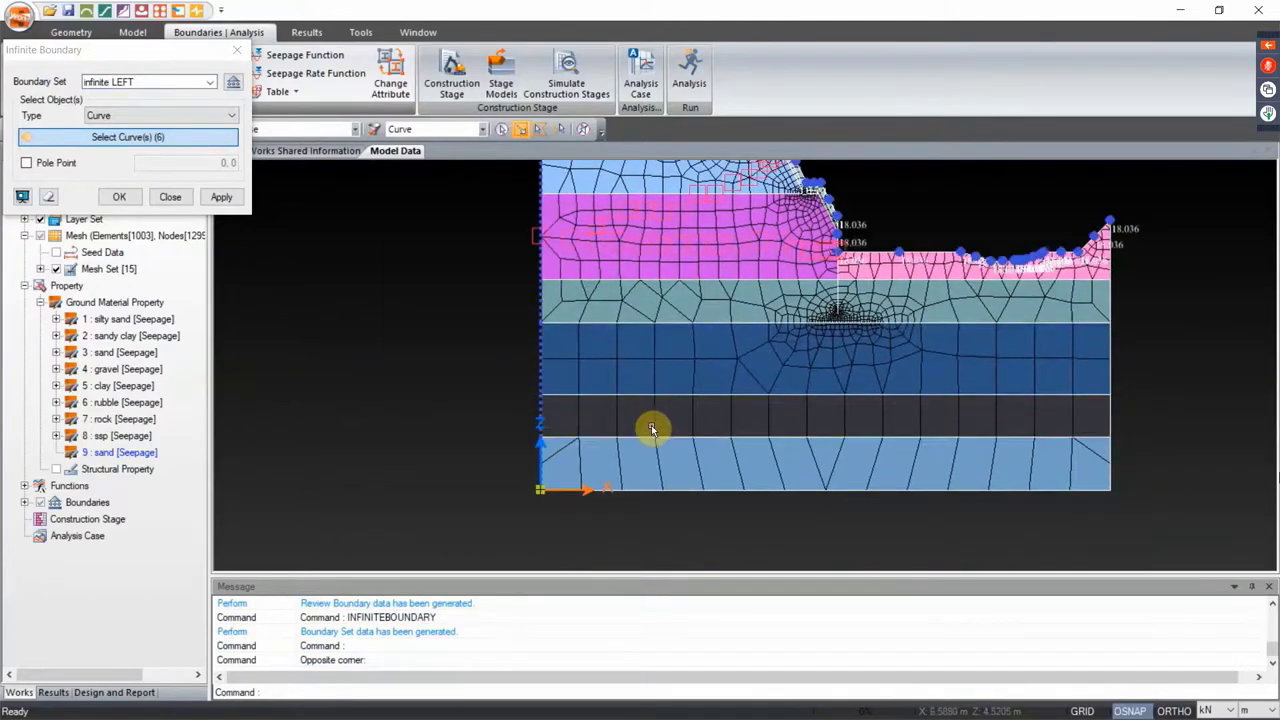
scroll(651, 430, "down", 1)
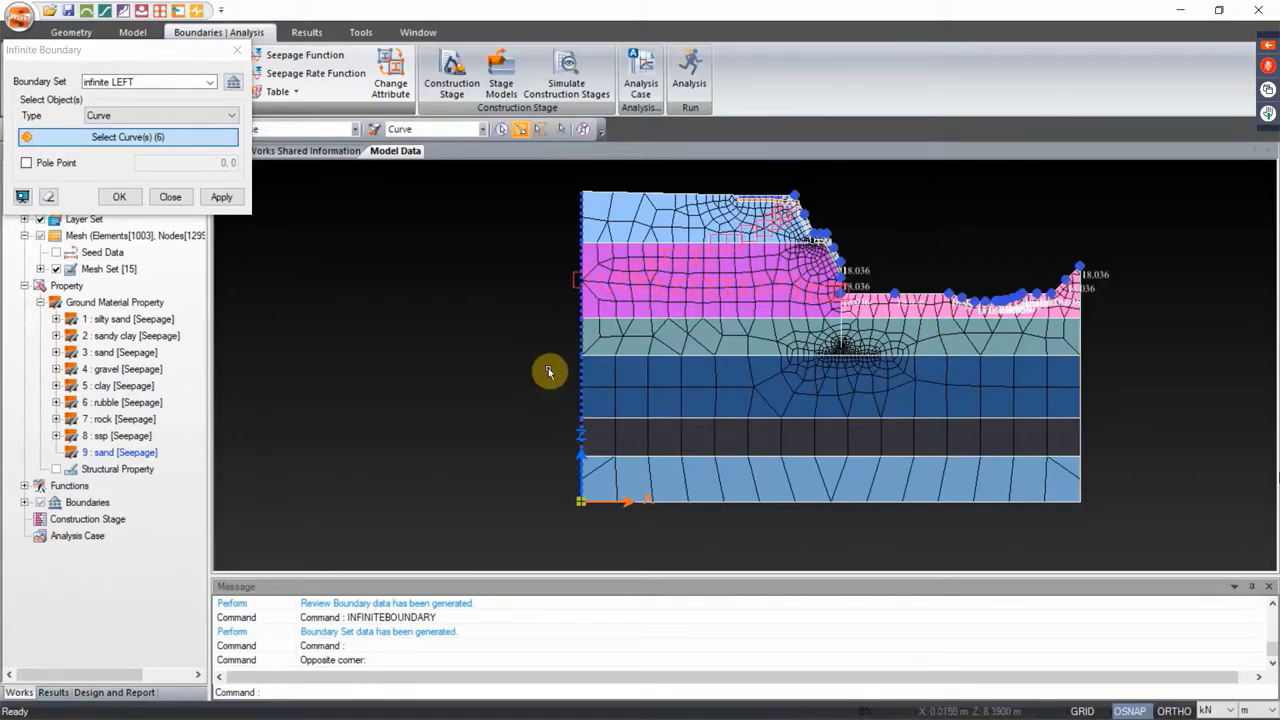
left_click(221, 198)
left_click(170, 197)
left_click_drag(486, 286, 408, 292)
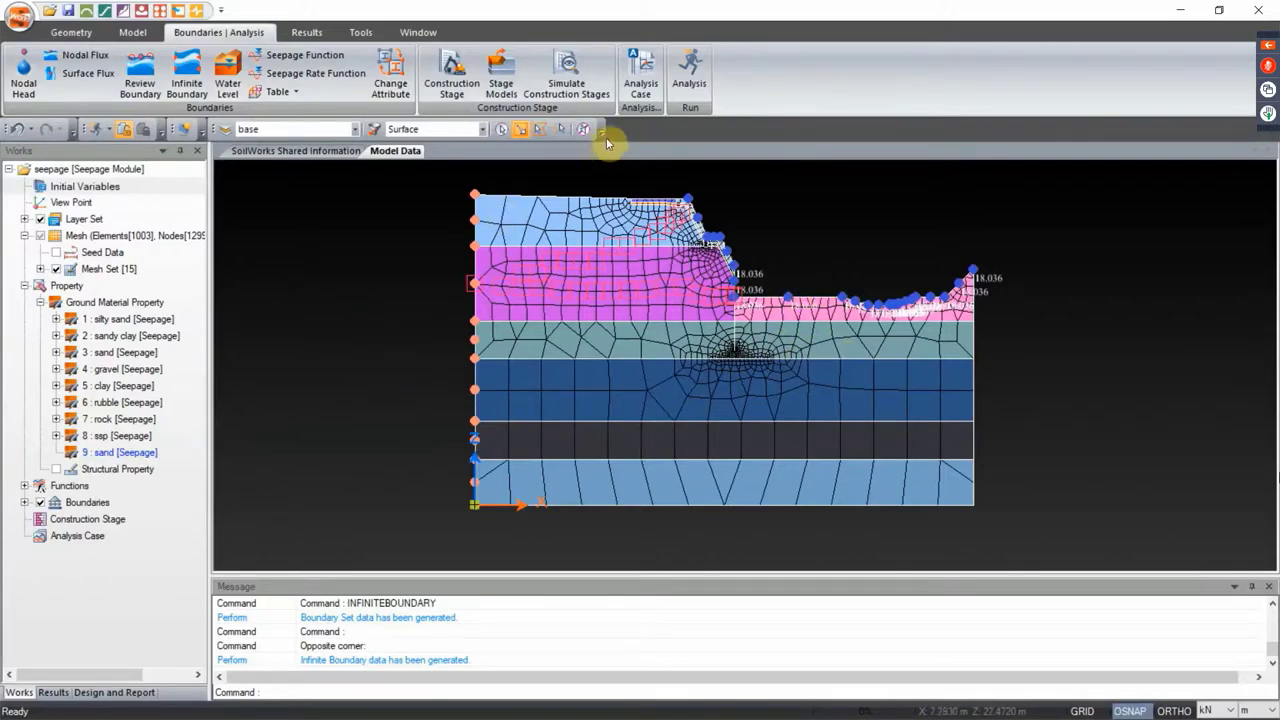
Add an analysis case named steady OWL using Seepage (Steady State) Analysis and include all mesh sets in it
left_click(645, 90)
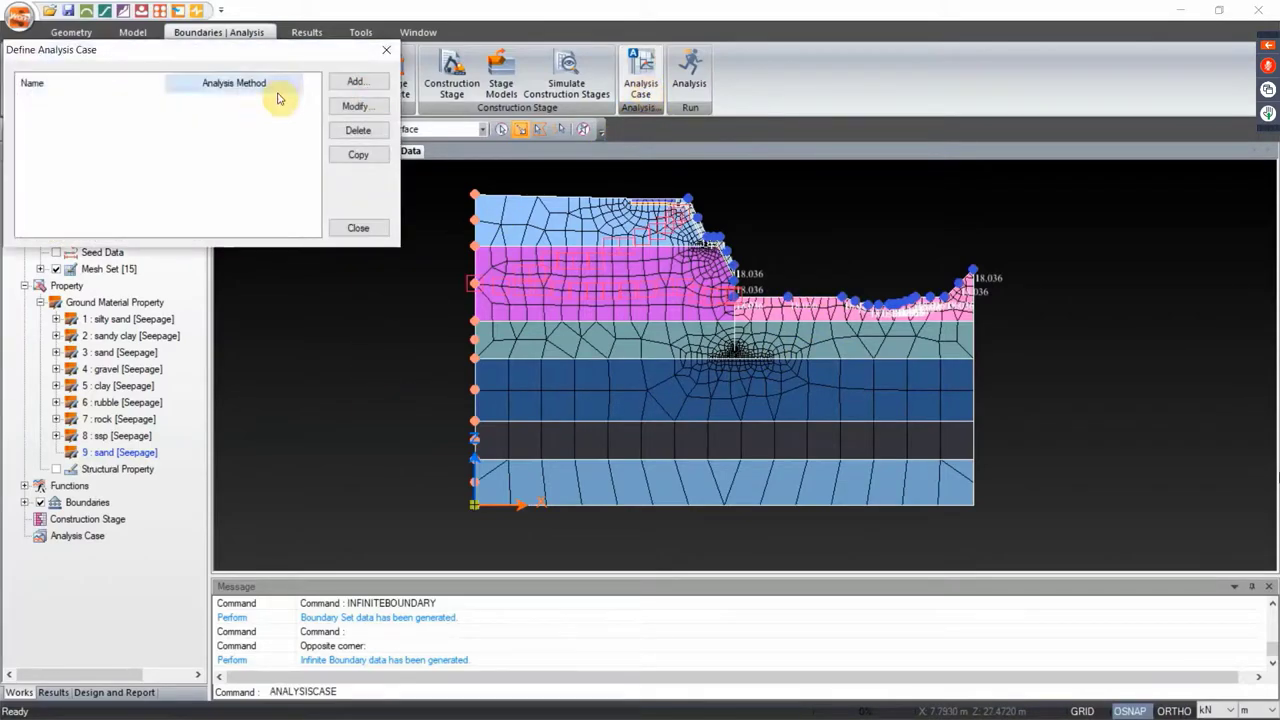
left_click(362, 83)
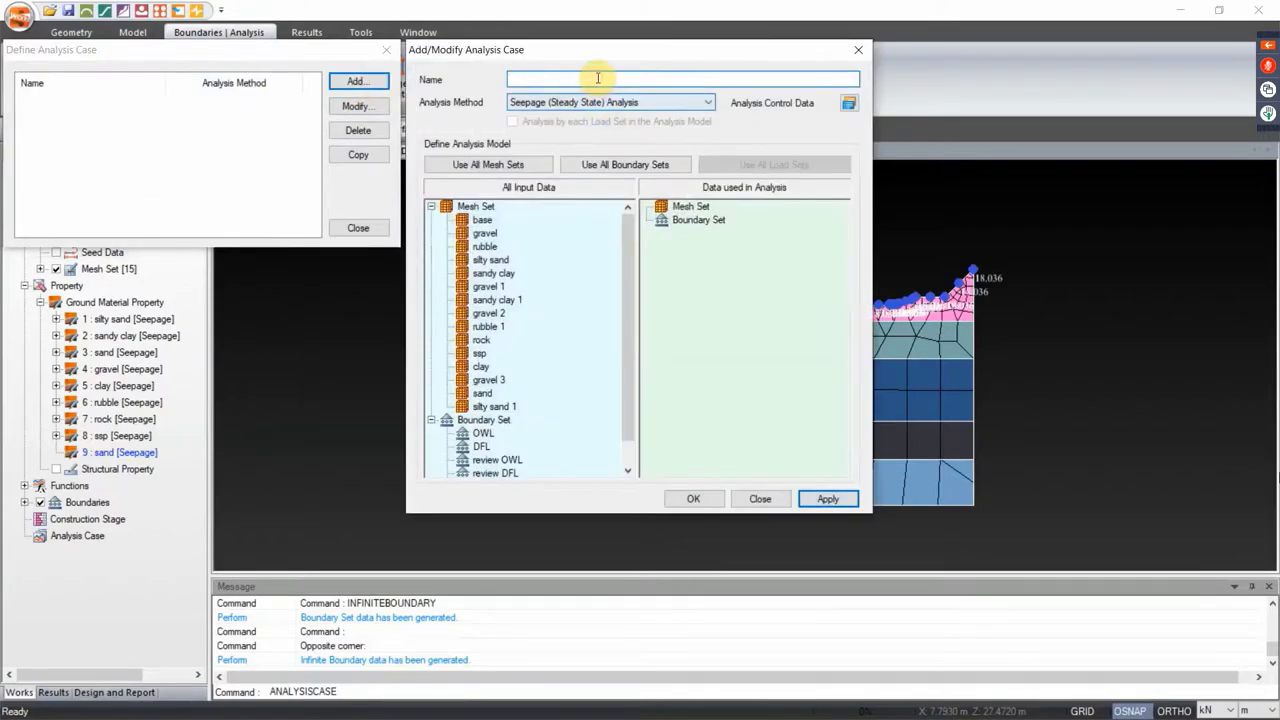
left_click(610, 102)
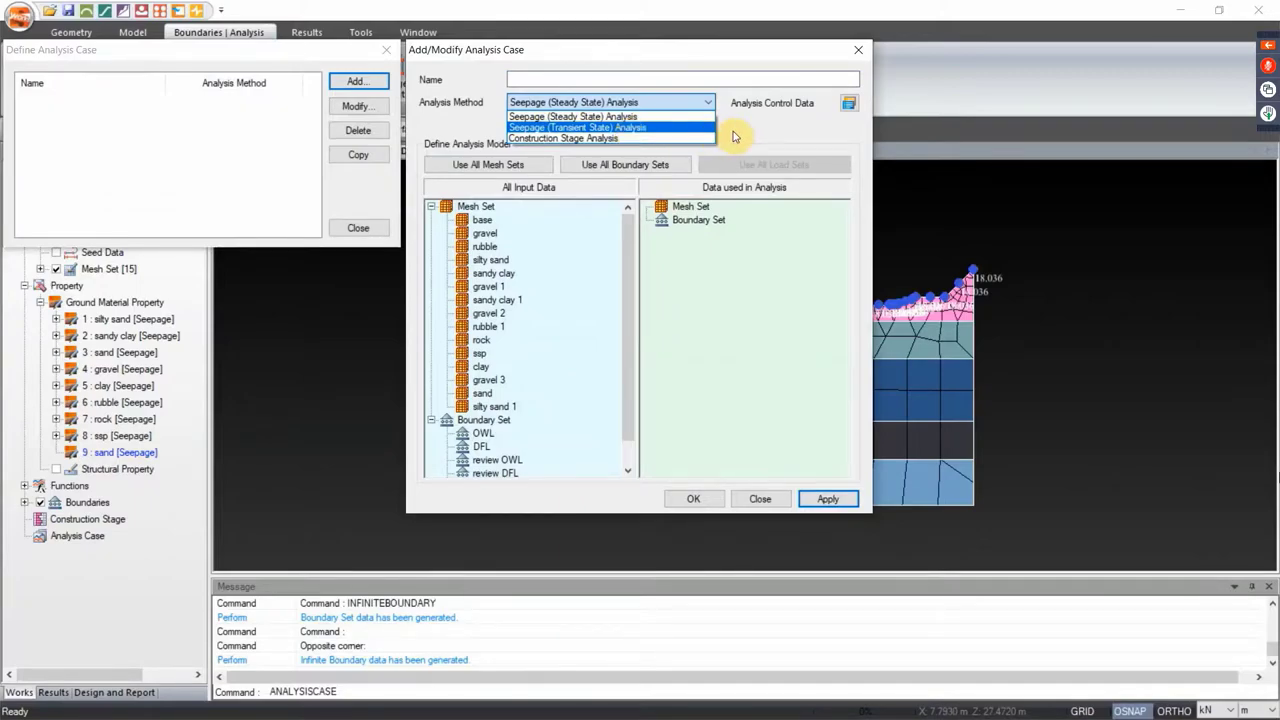
left_click(641, 75)
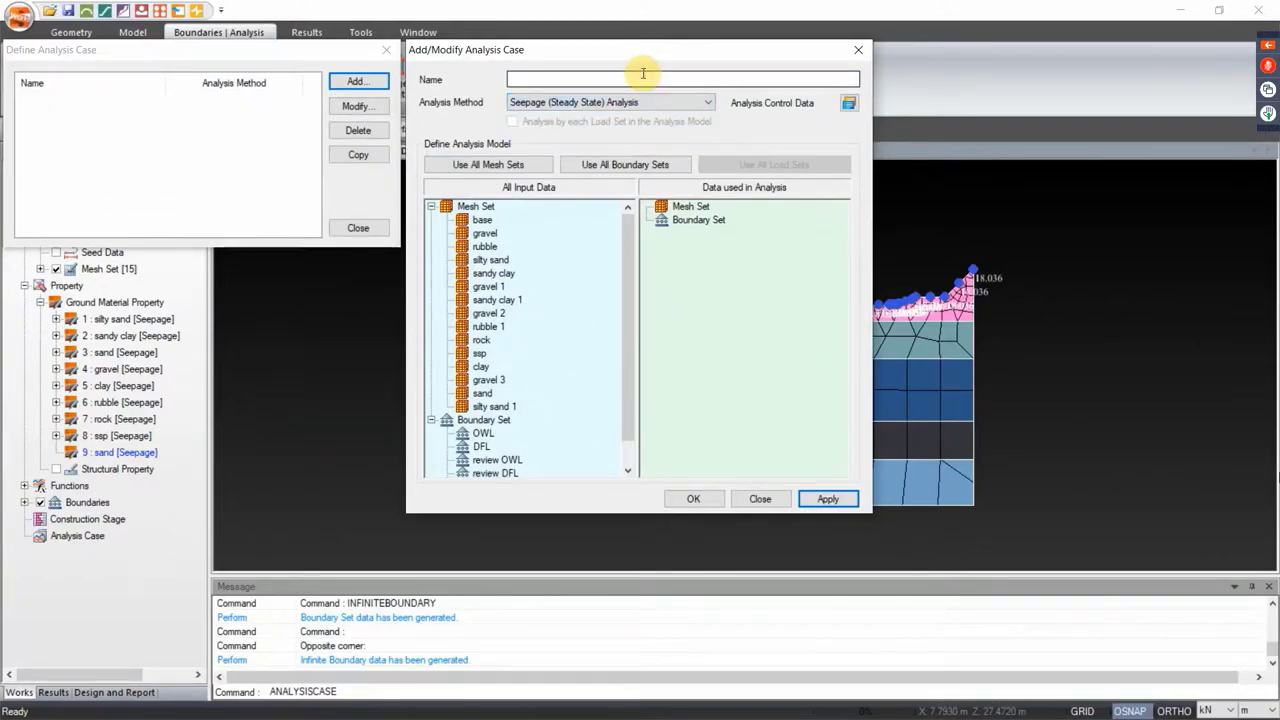
left_click(641, 75)
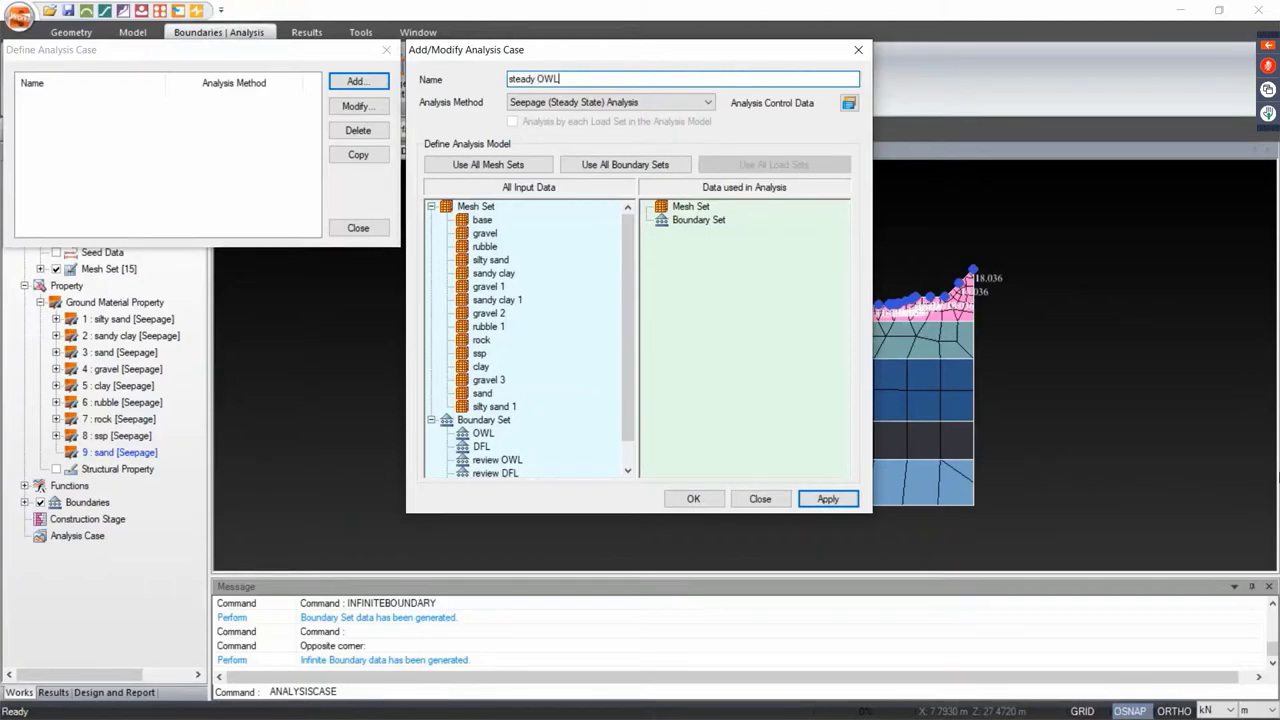
left_click(478, 166)
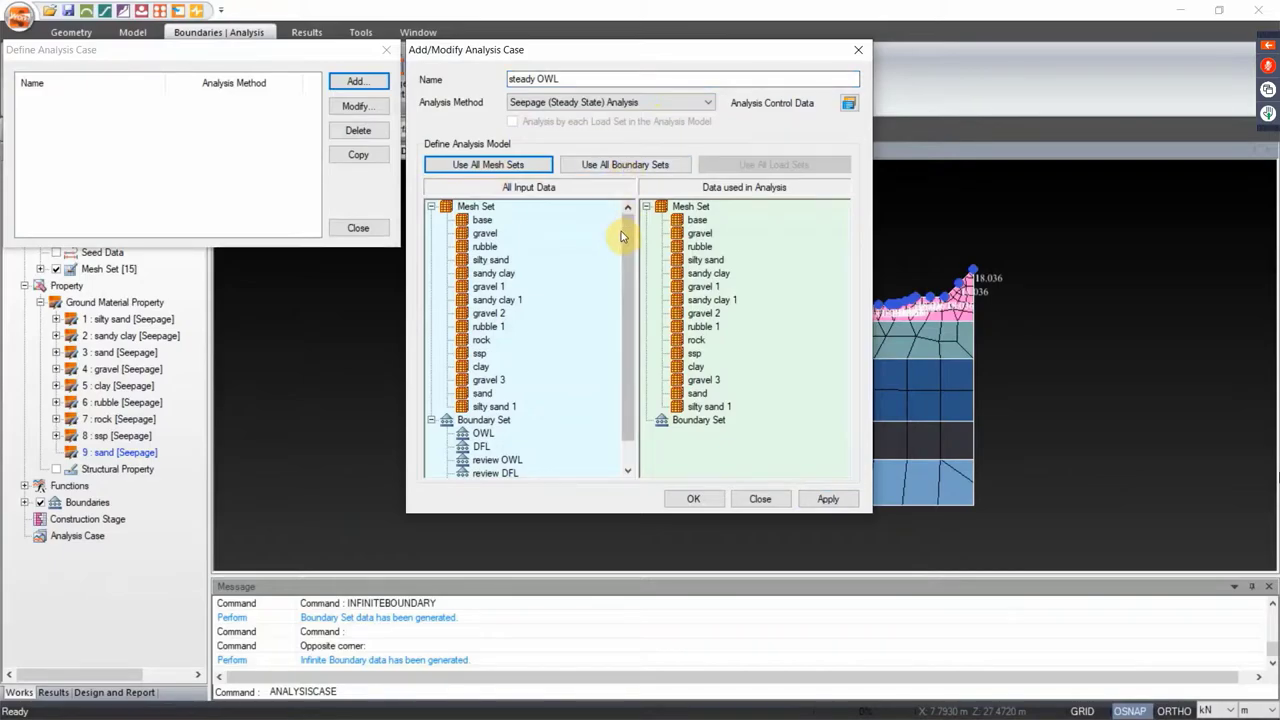
Add the OWL, review OWL and infinite LEFT boundary sets to the steady OWL case and apply it
left_click_drag(623, 234, 626, 363)
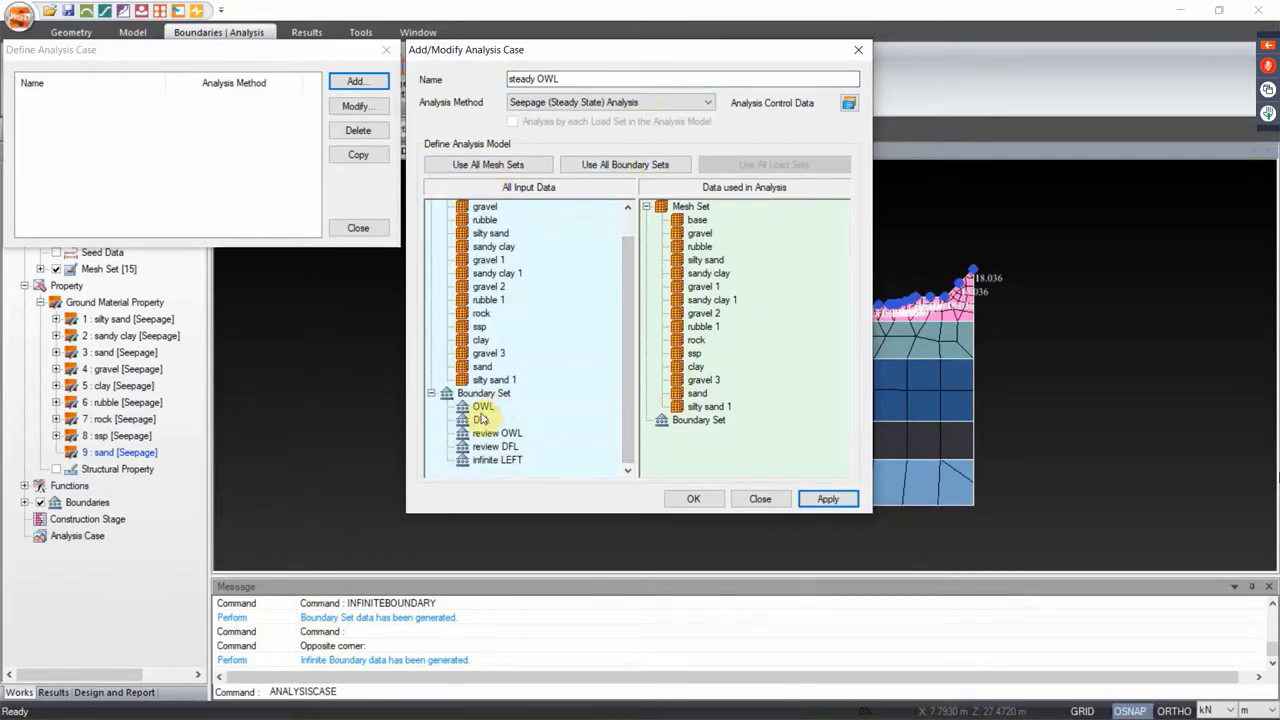
left_click_drag(481, 414, 720, 455)
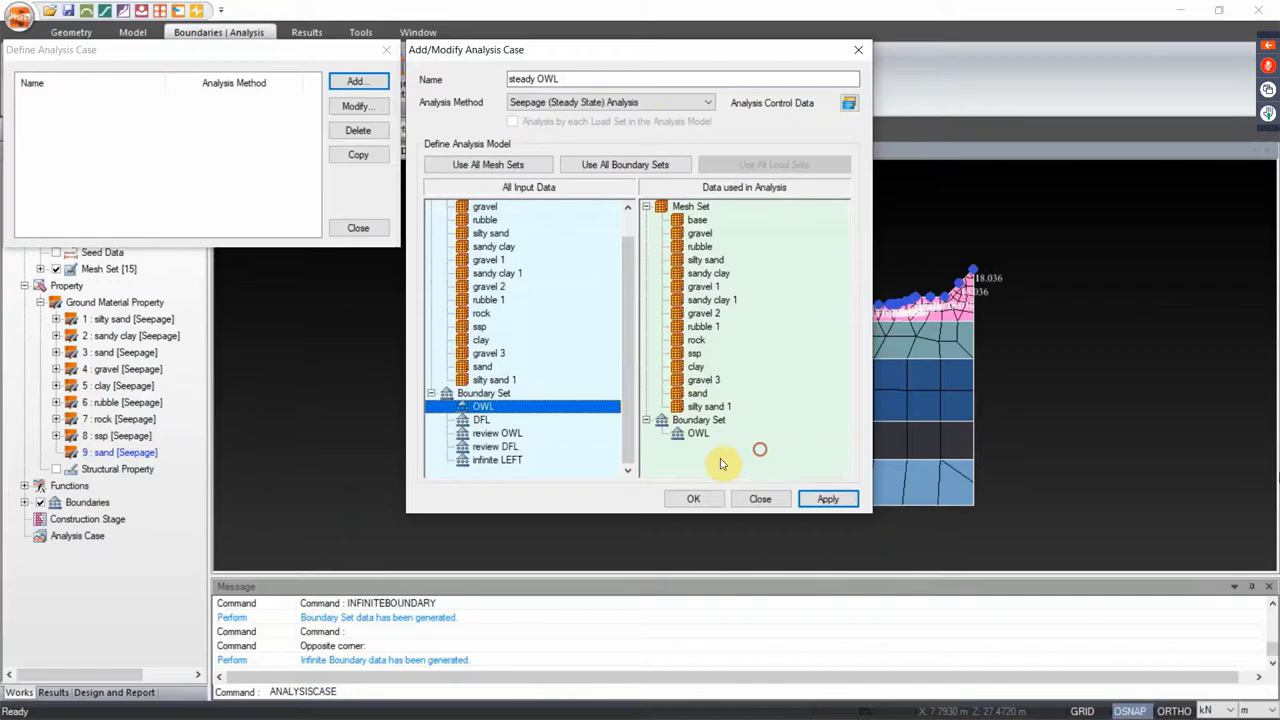
left_click_drag(505, 434, 740, 430)
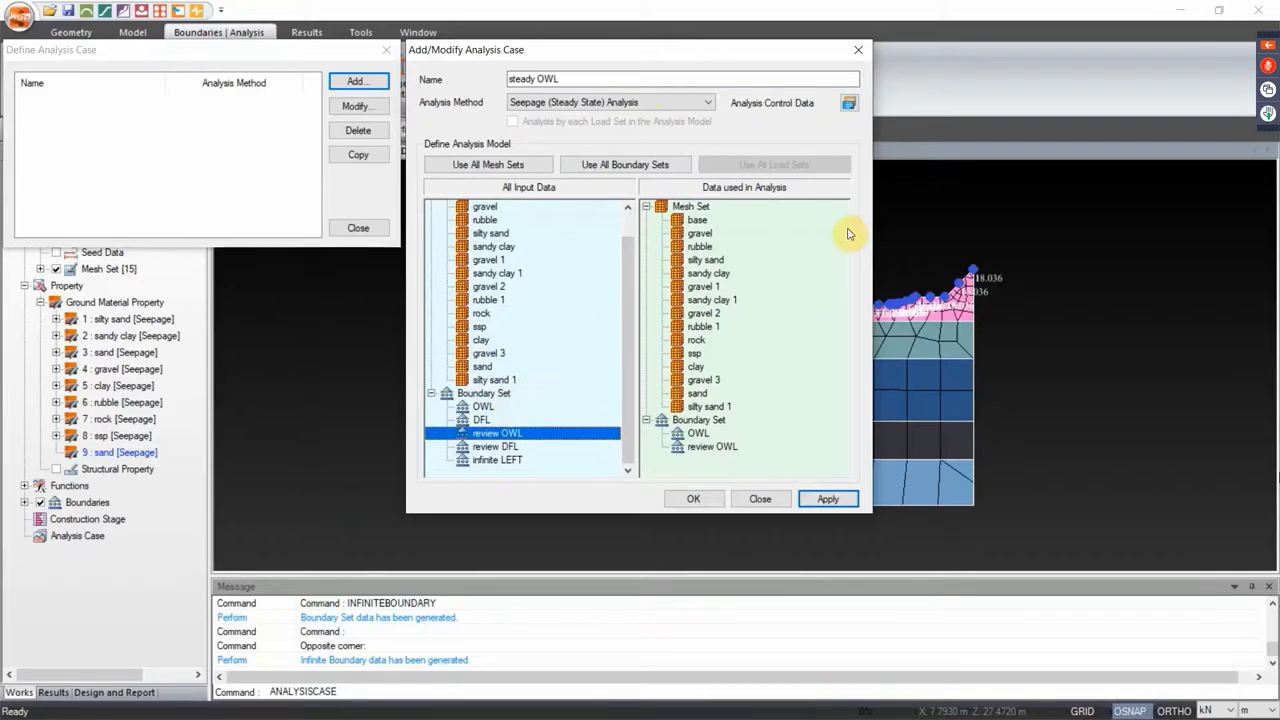
left_click(505, 462)
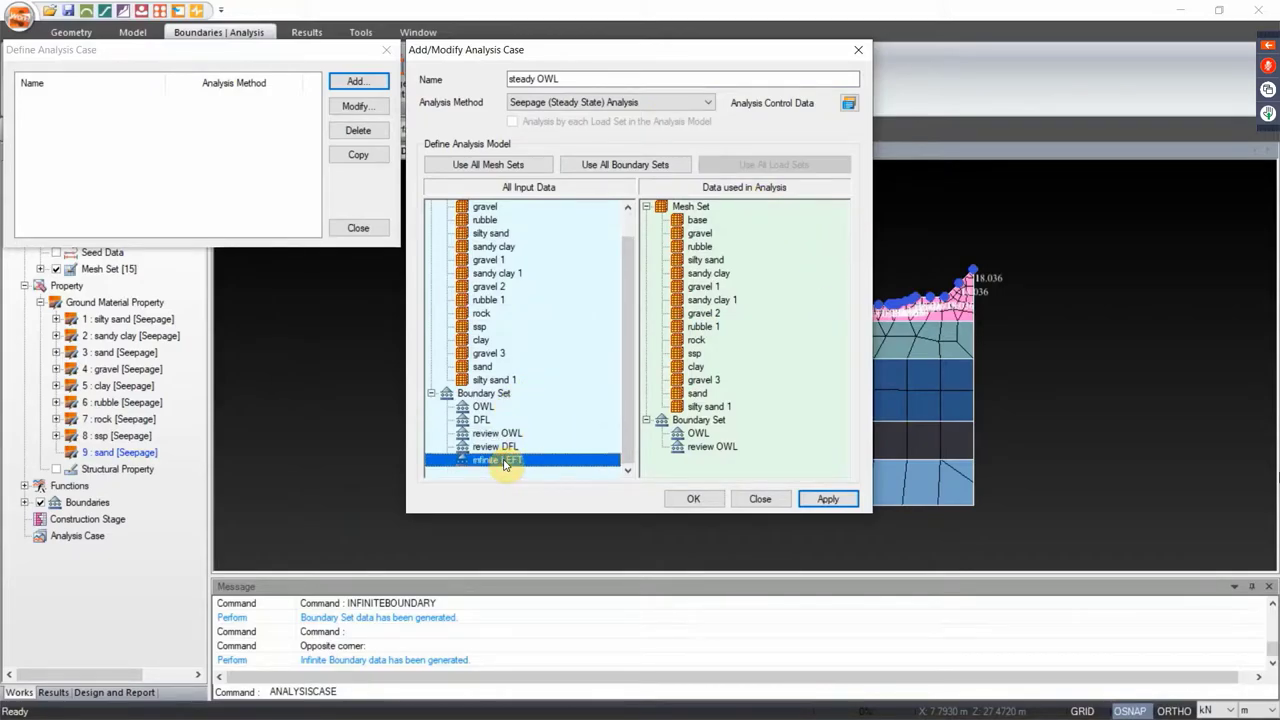
left_click_drag(505, 463, 707, 463)
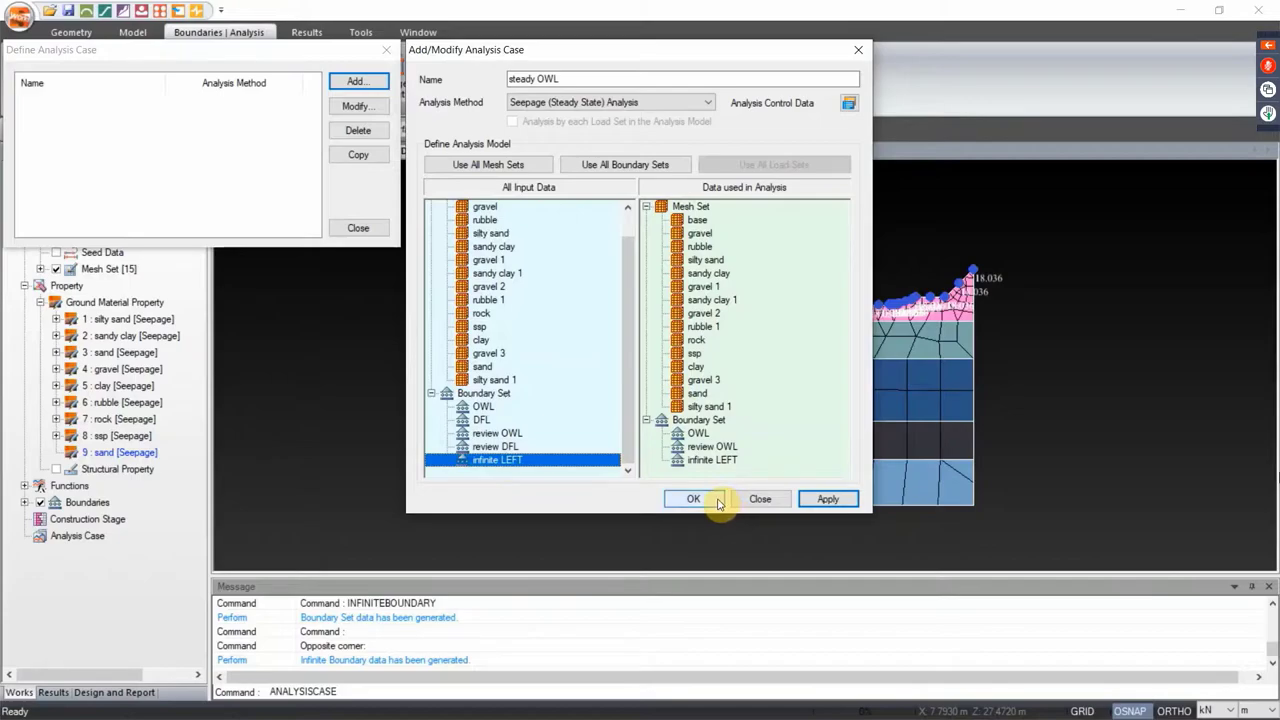
left_click(826, 498)
Define a Transient DFL case using Seepage (Transient State) Analysis, replacing its boundary sets with DFL, review DFL and infinite LEFT
left_click(573, 77)
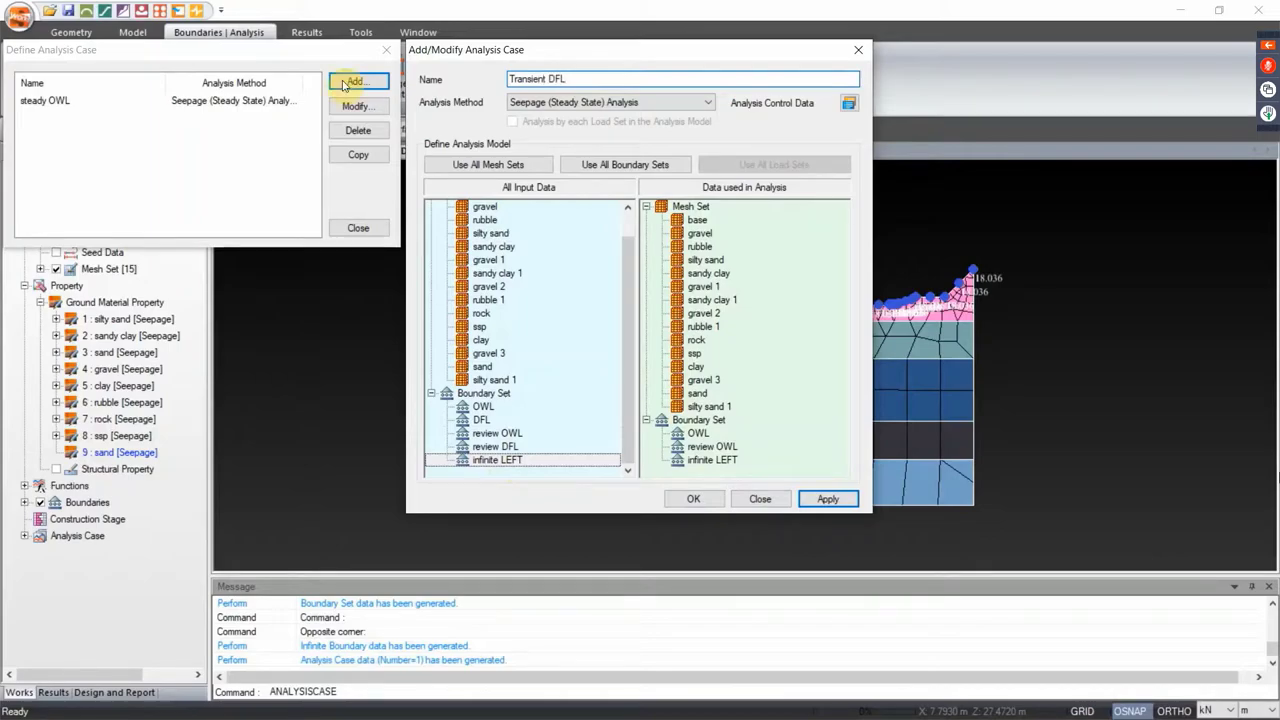
left_click(549, 102)
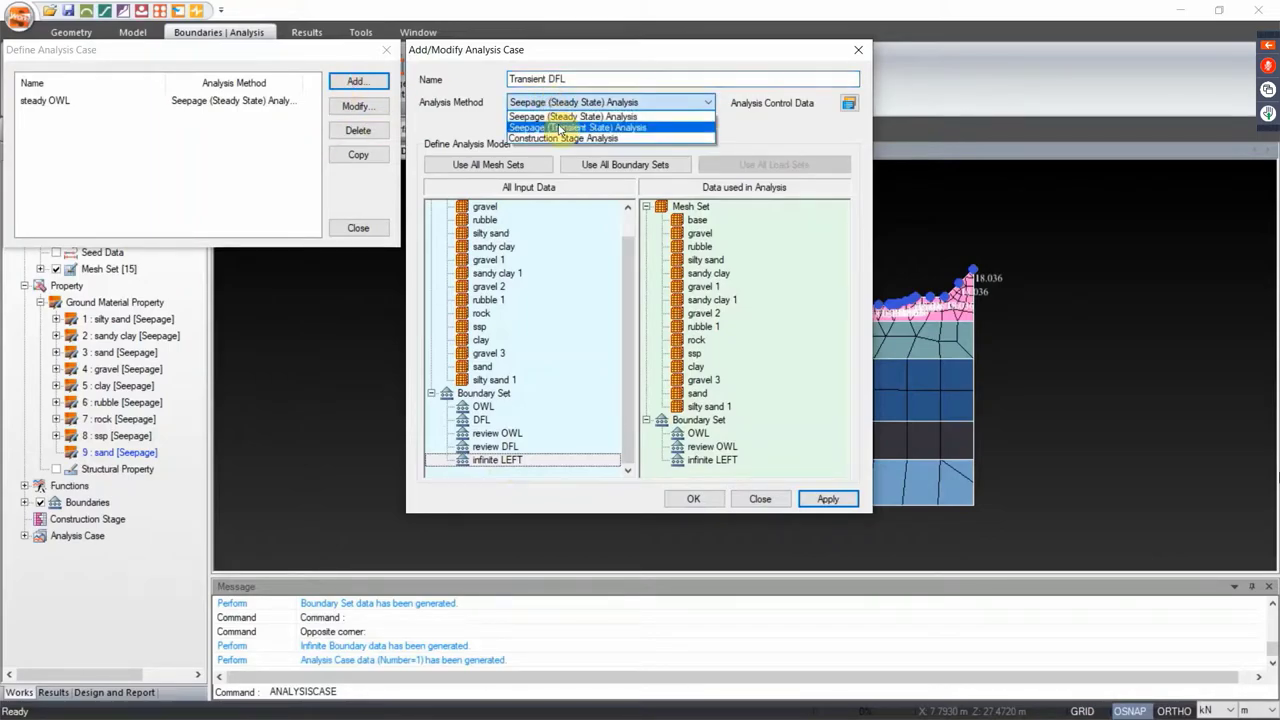
left_click(562, 128)
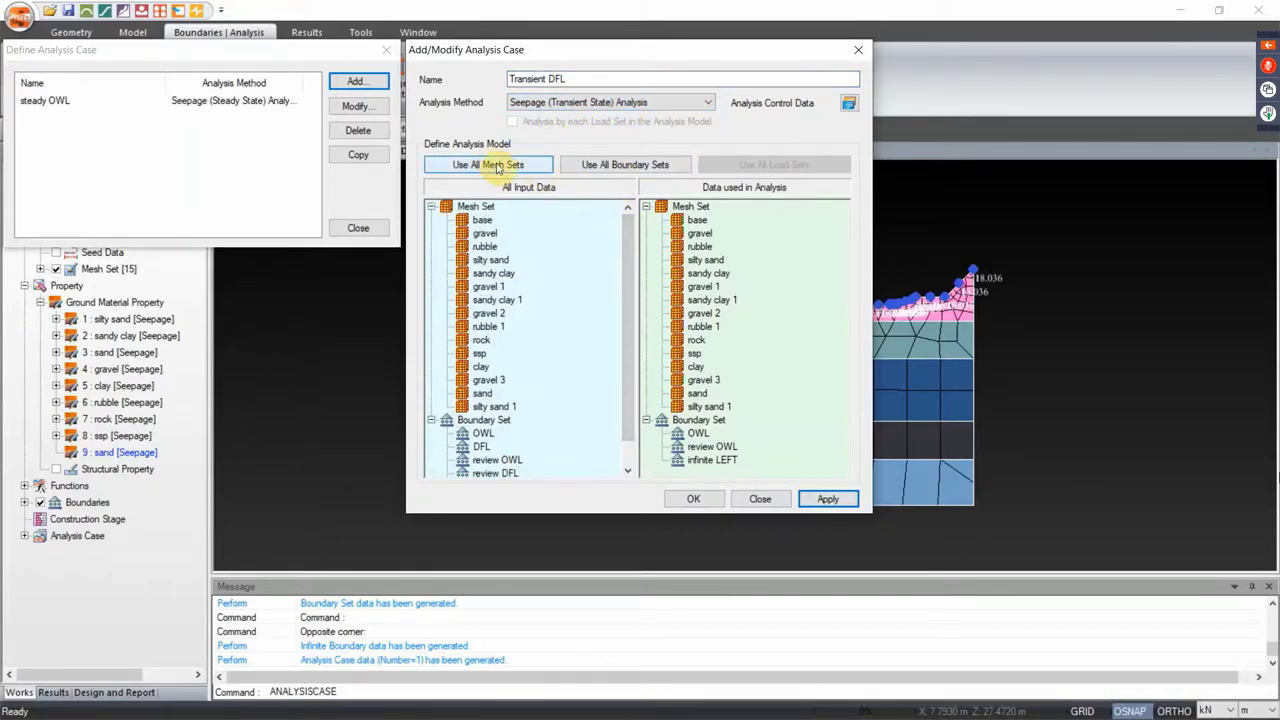
left_click_drag(628, 251, 631, 357)
left_click_drag(688, 422, 621, 314)
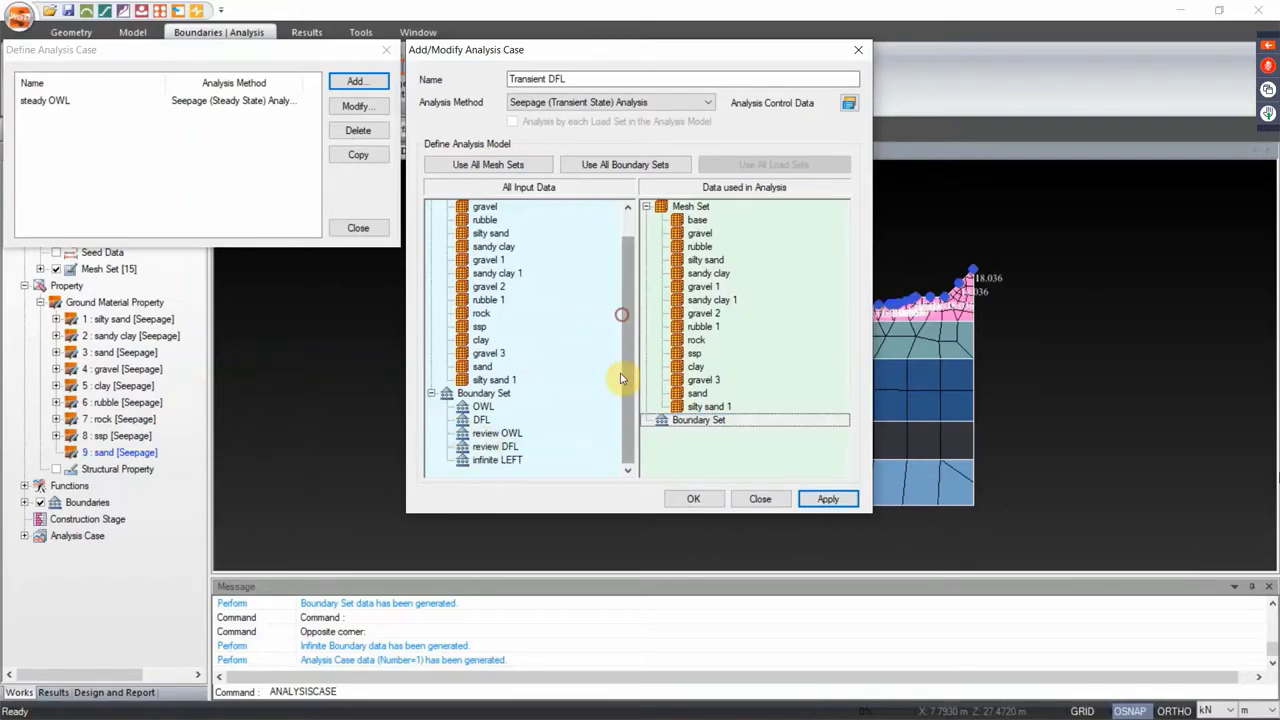
left_click_drag(483, 421, 768, 469)
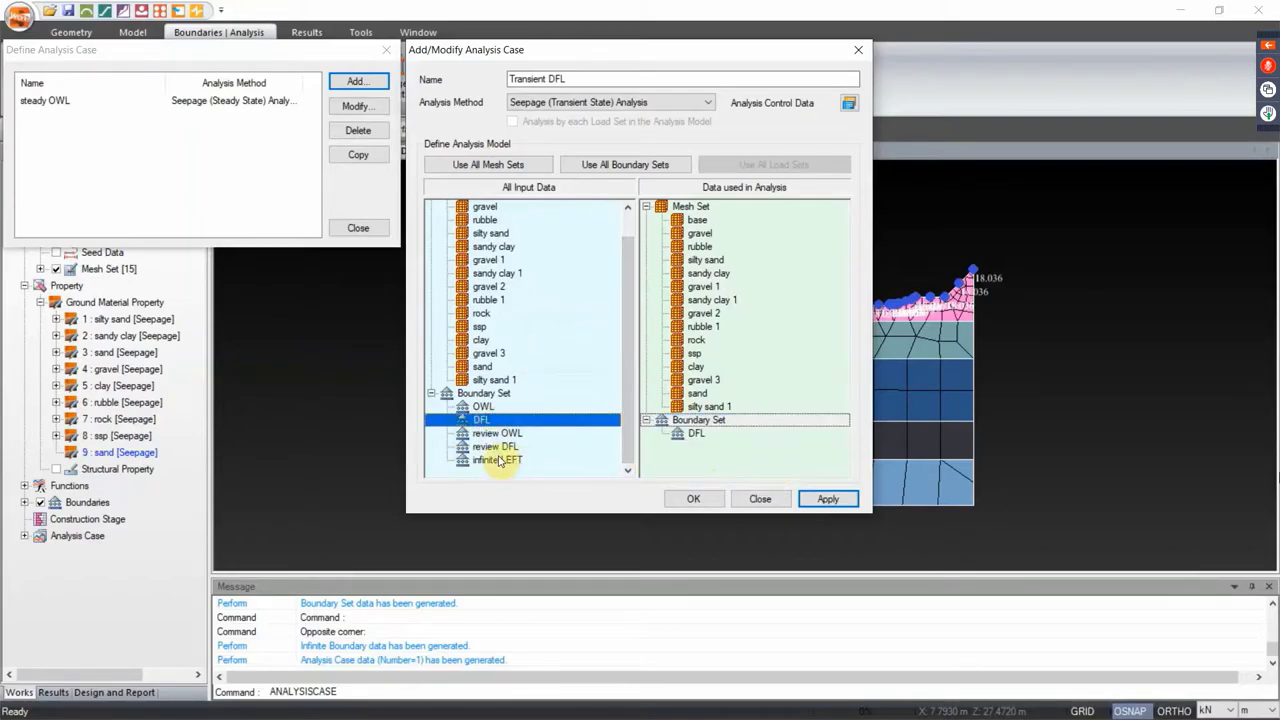
left_click_drag(497, 446, 762, 468)
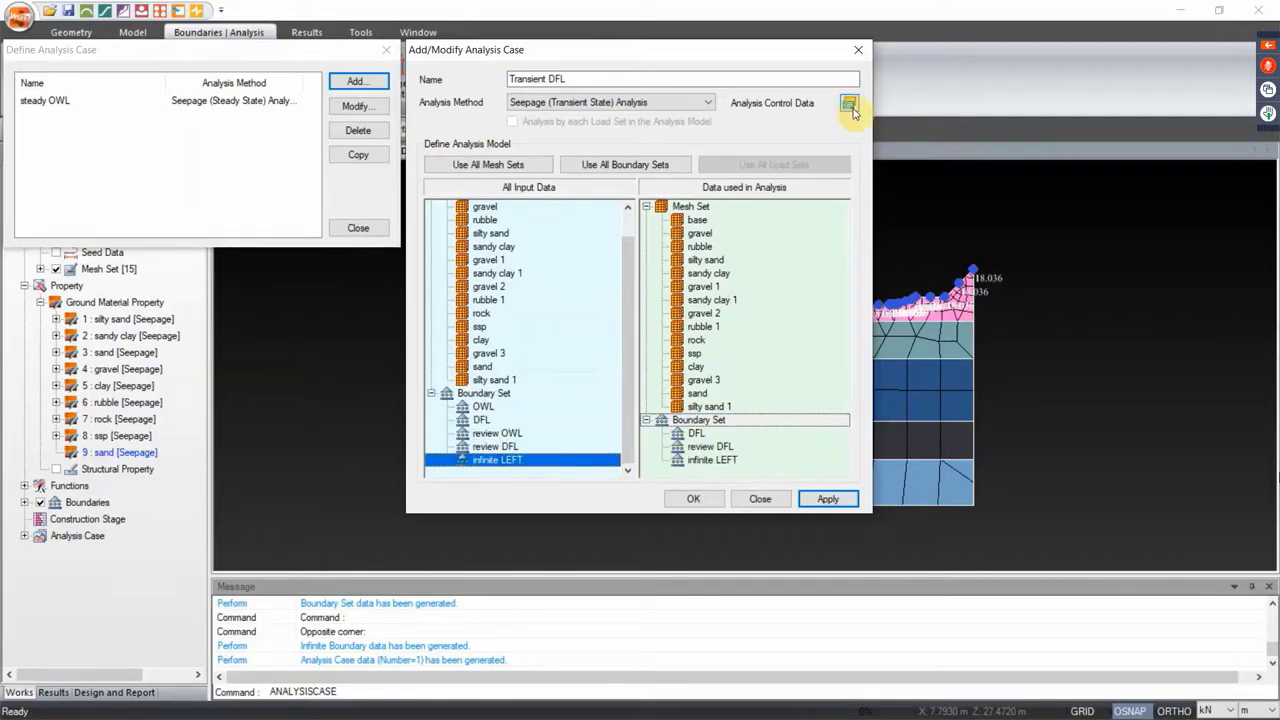
Open the time step settings in the transient case's analysis control, enable Save Result and choose Auto-generation
left_click(849, 105)
left_click_drag(666, 29, 1080, 27)
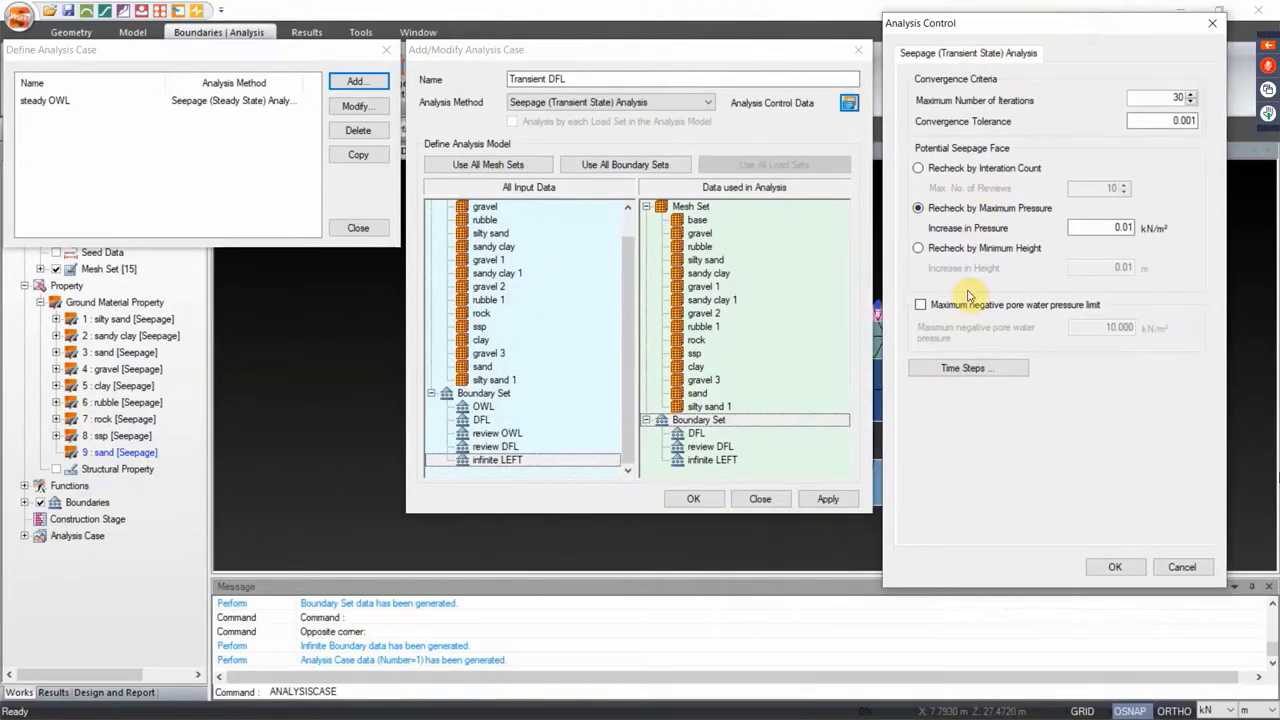
left_click(979, 369)
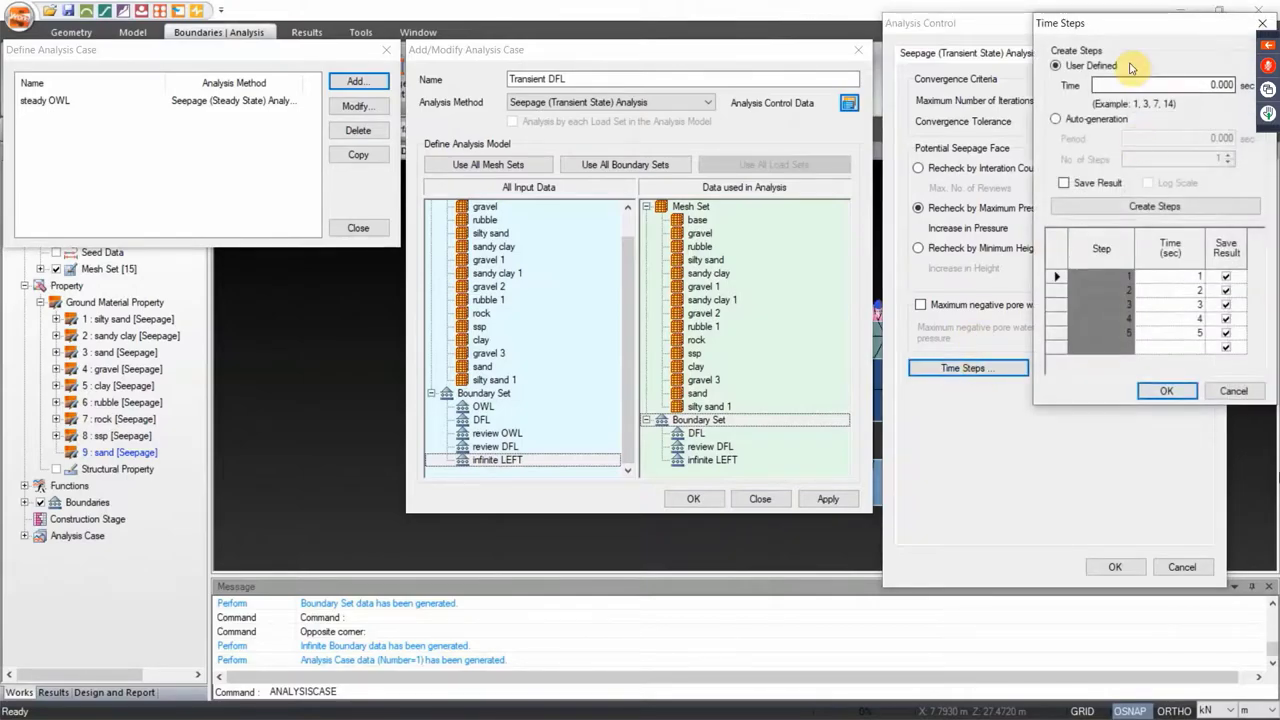
left_click_drag(1157, 23, 855, 105)
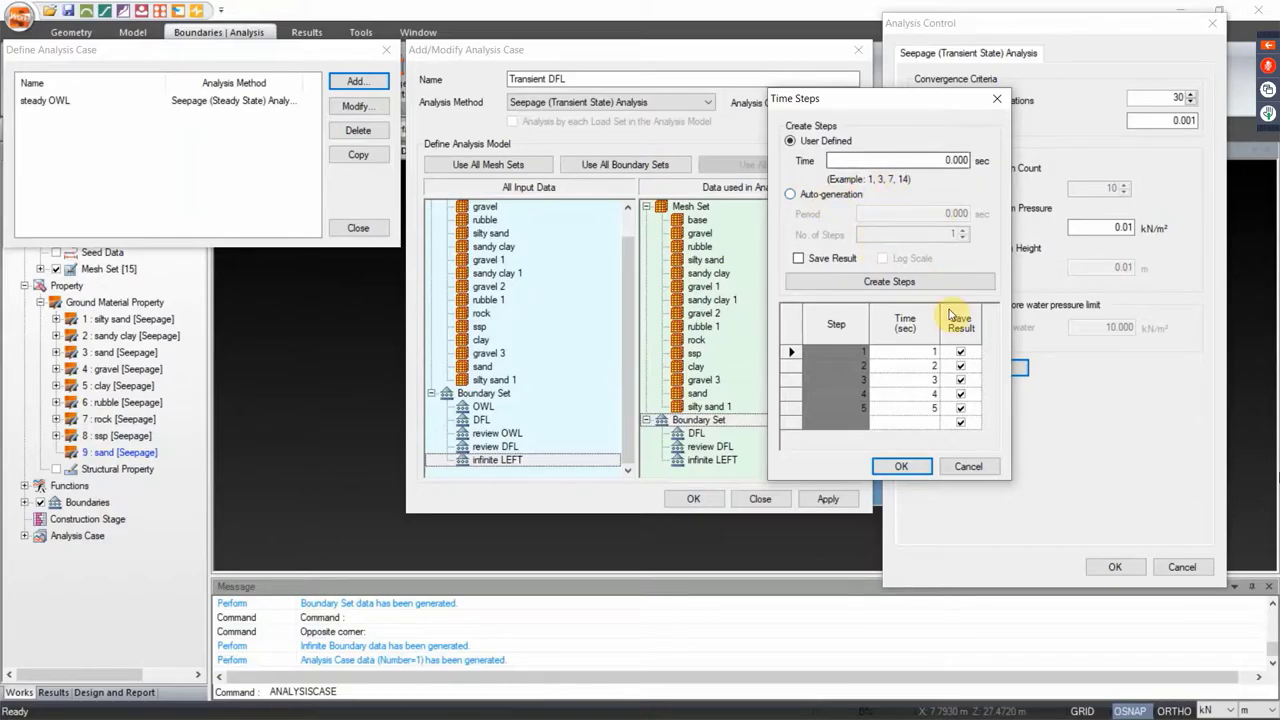
left_click(800, 259)
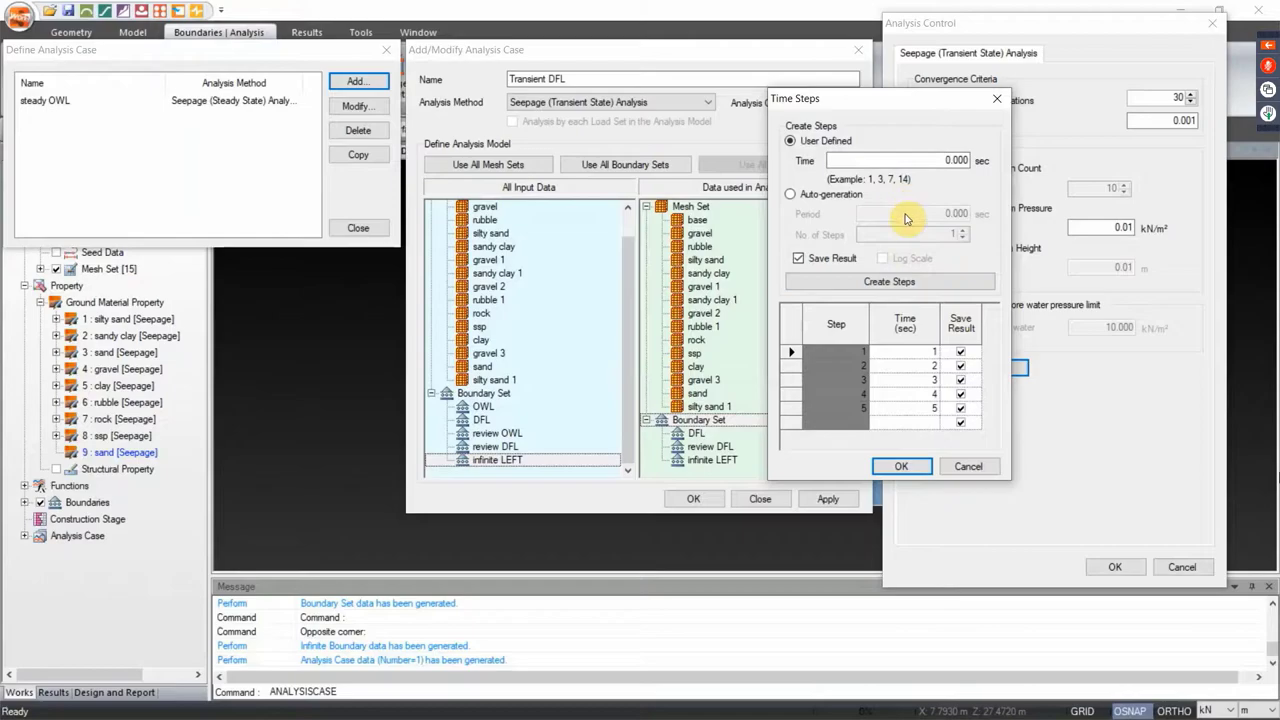
left_click(789, 195)
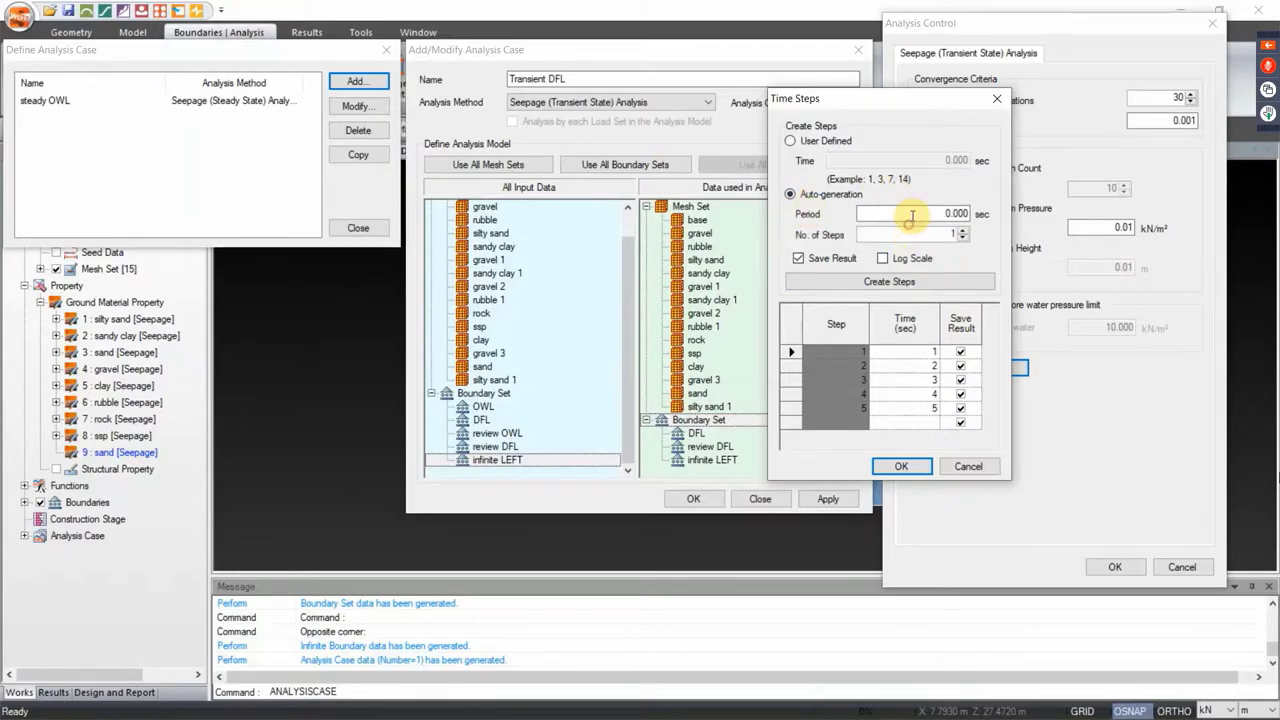
Generate log-scale time steps over a period of 518760 sec with the number of steps set to 3
double_click(905, 213)
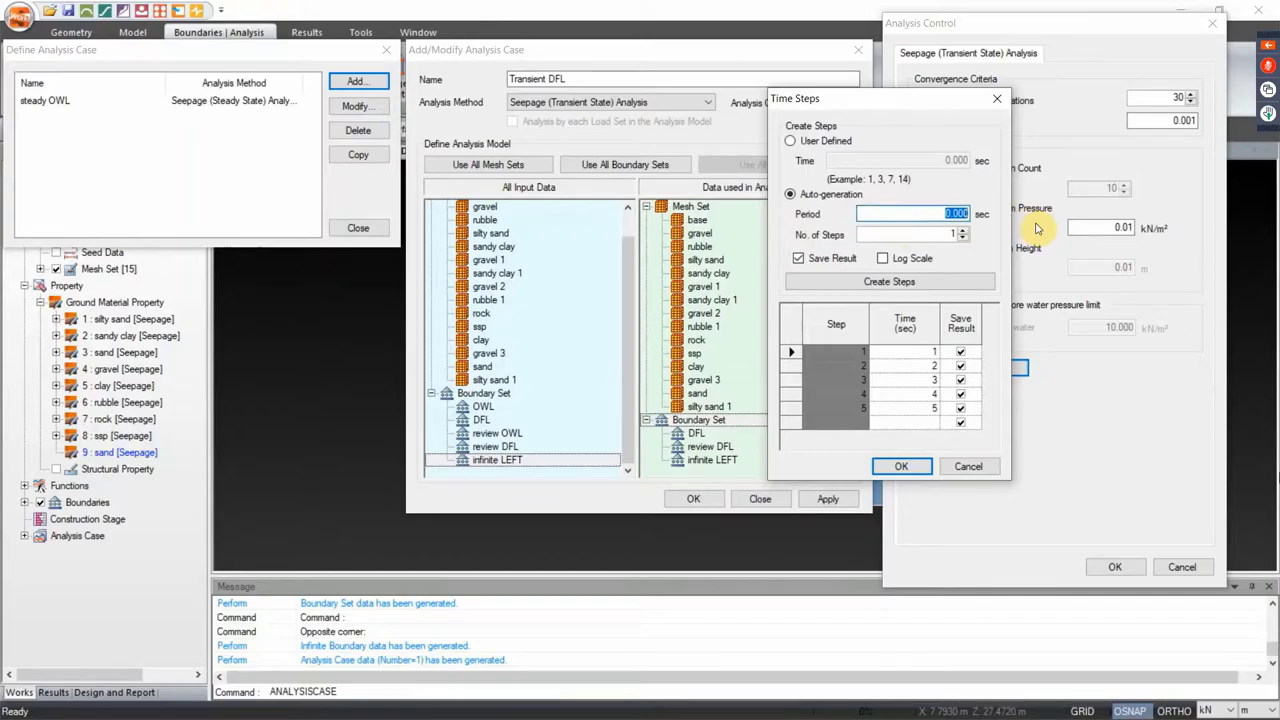
type("518760")
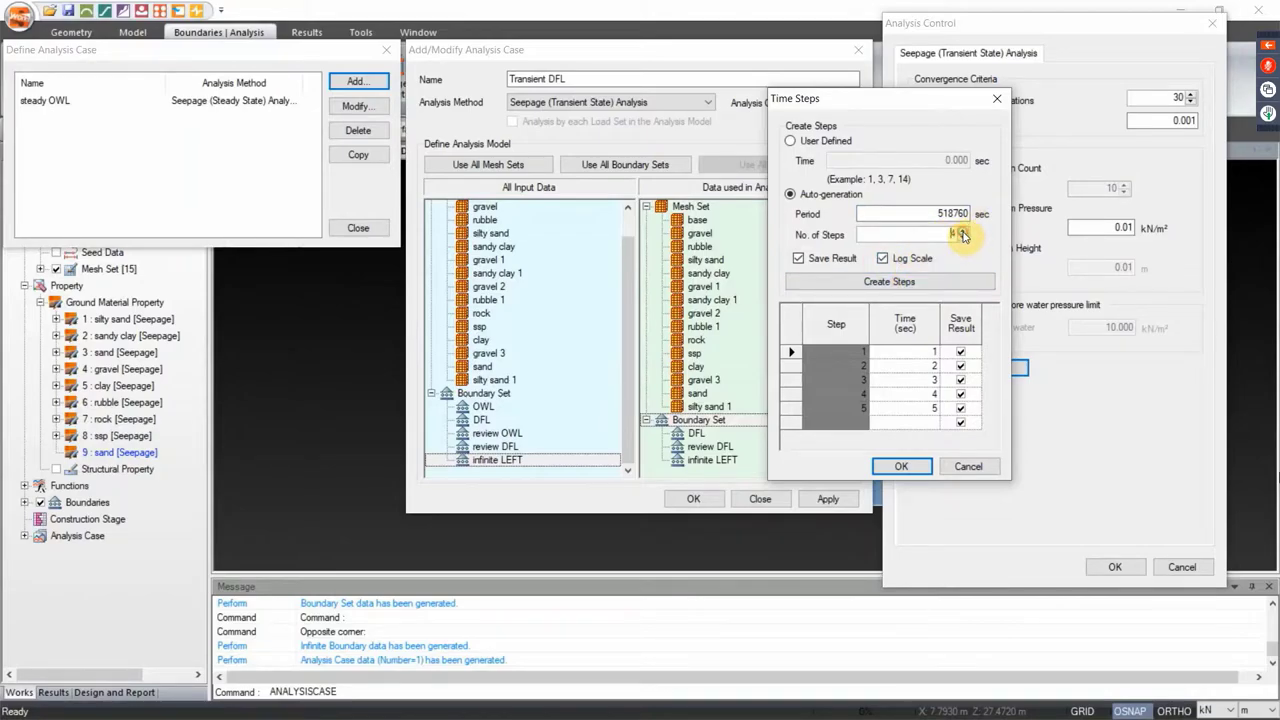
left_click(897, 285)
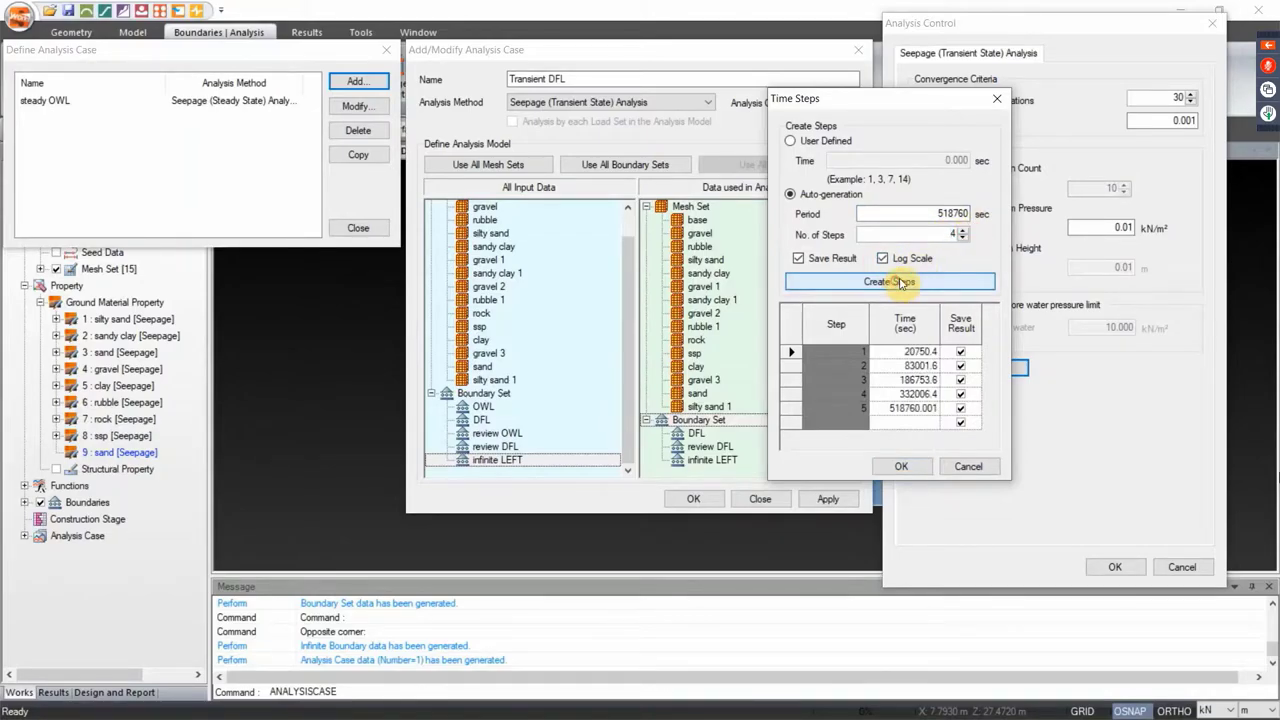
left_click(962, 238)
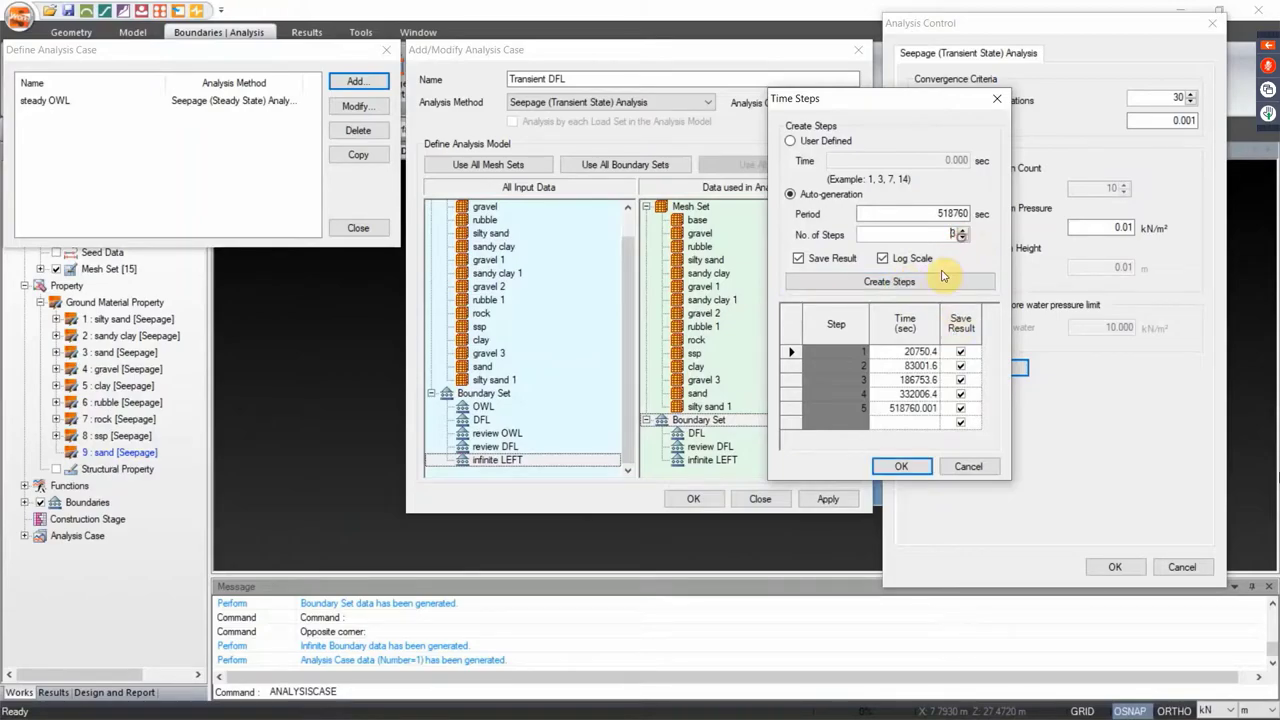
left_click(928, 283)
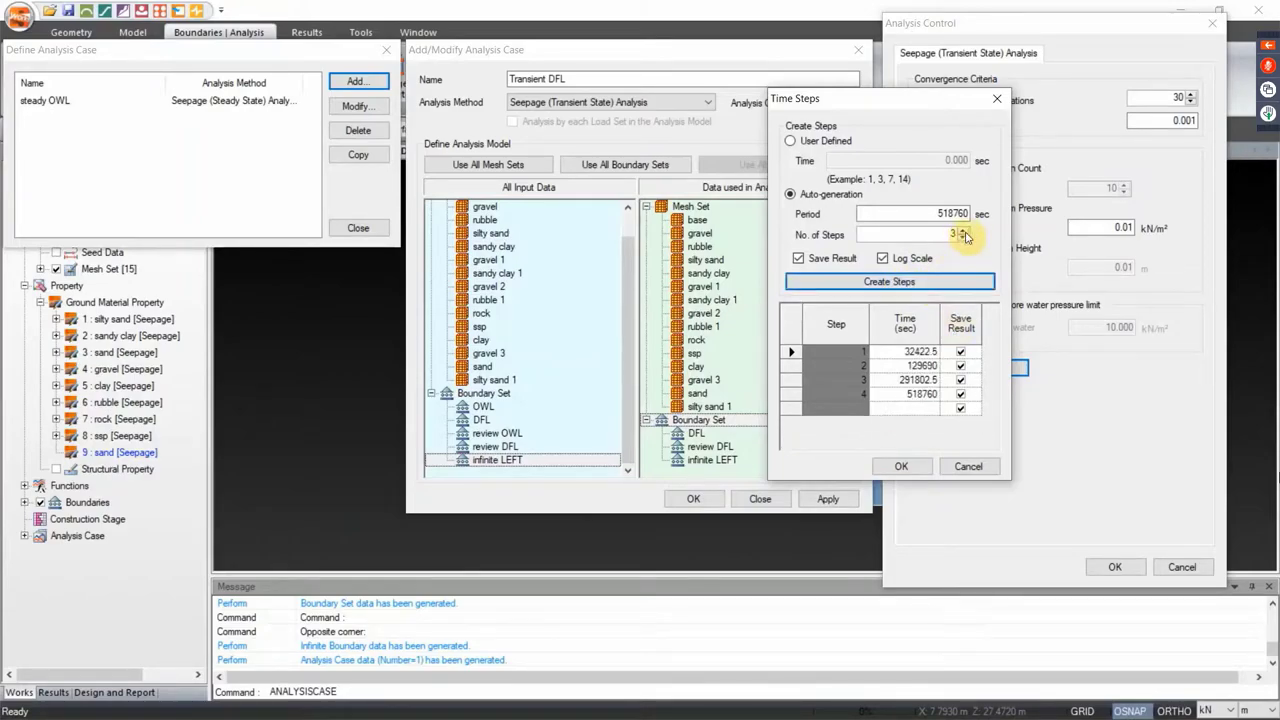
Set time step 3 to 518400 sec and step 1 to 100 sec, then save the Transient DFL case and finish defining cases
left_click(897, 382)
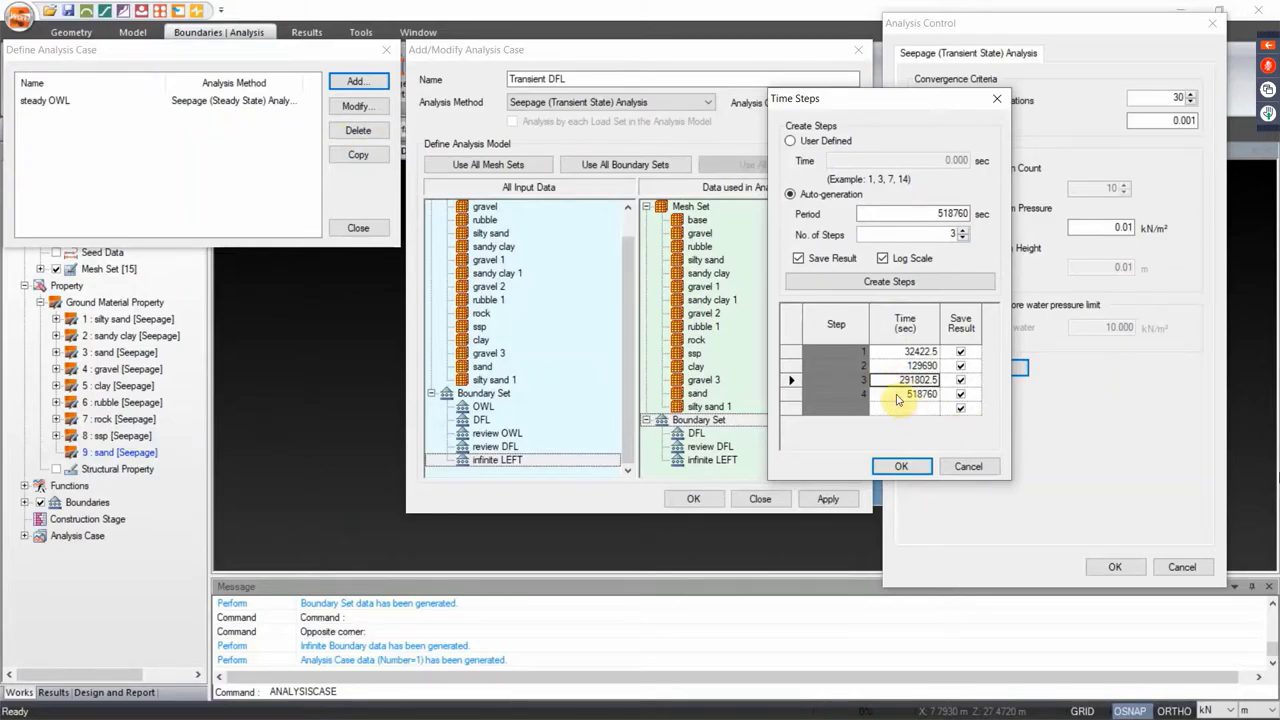
type("518400")
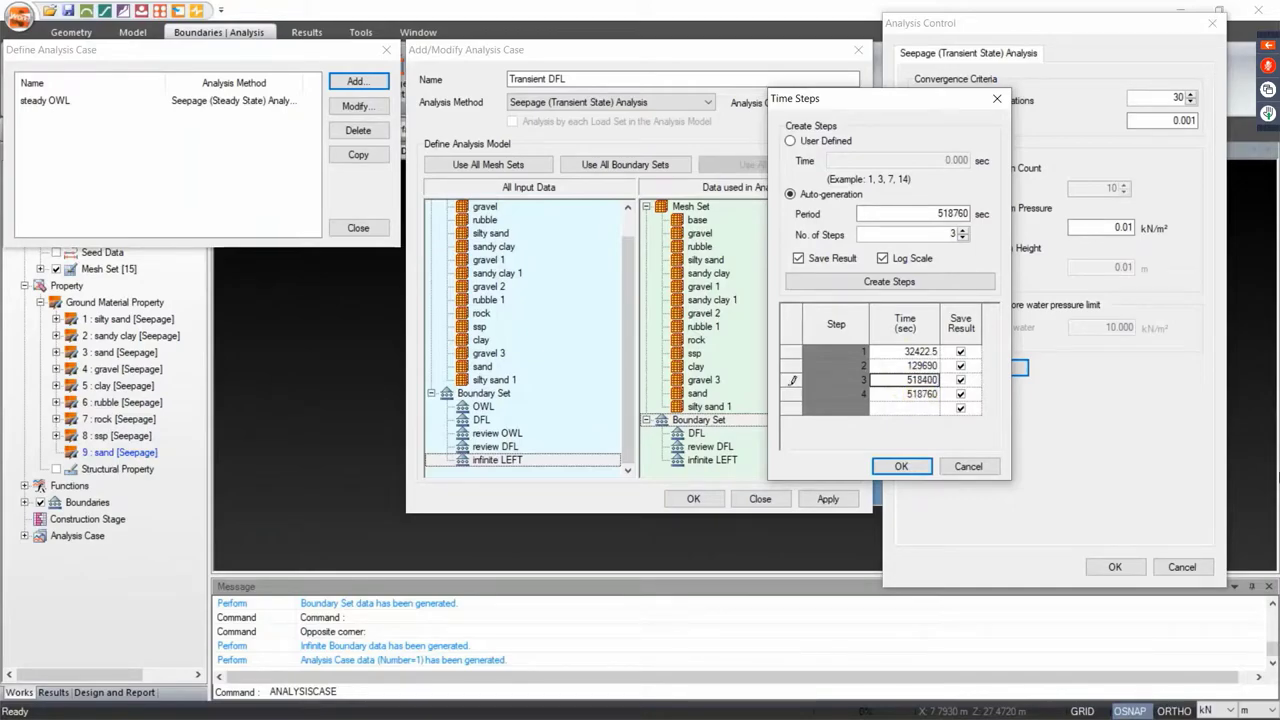
left_click(912, 351)
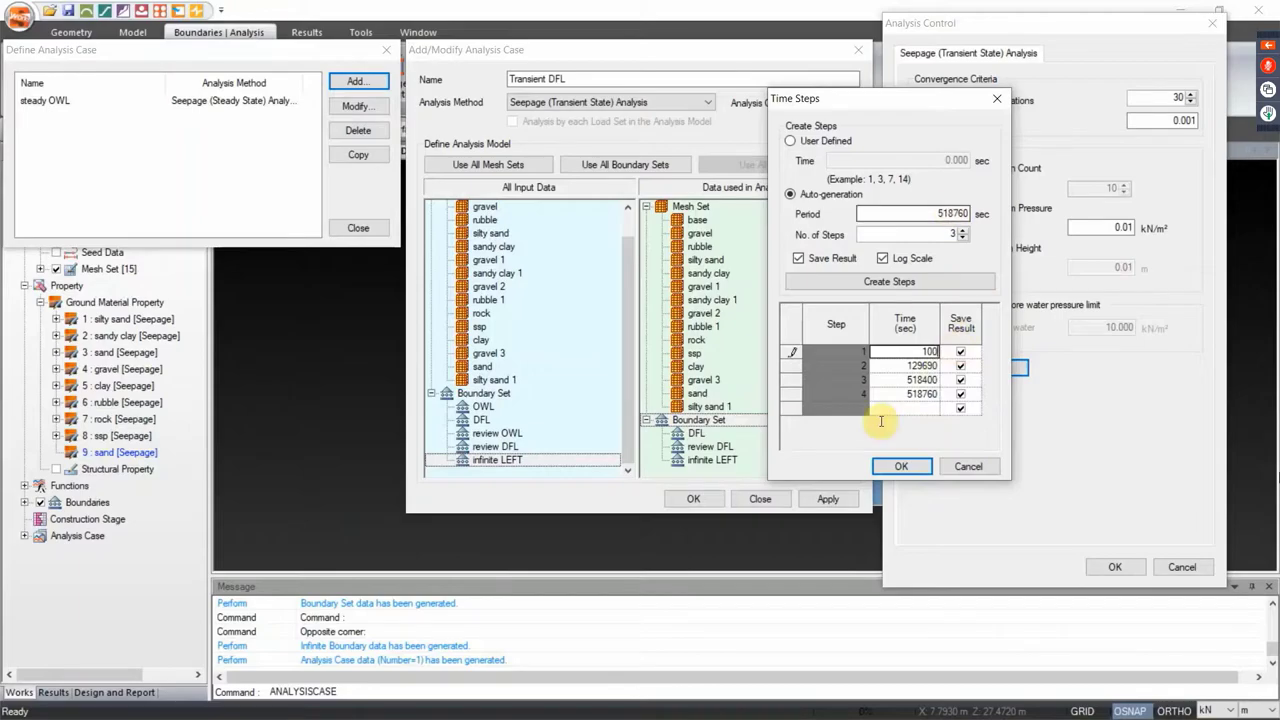
left_click(903, 467)
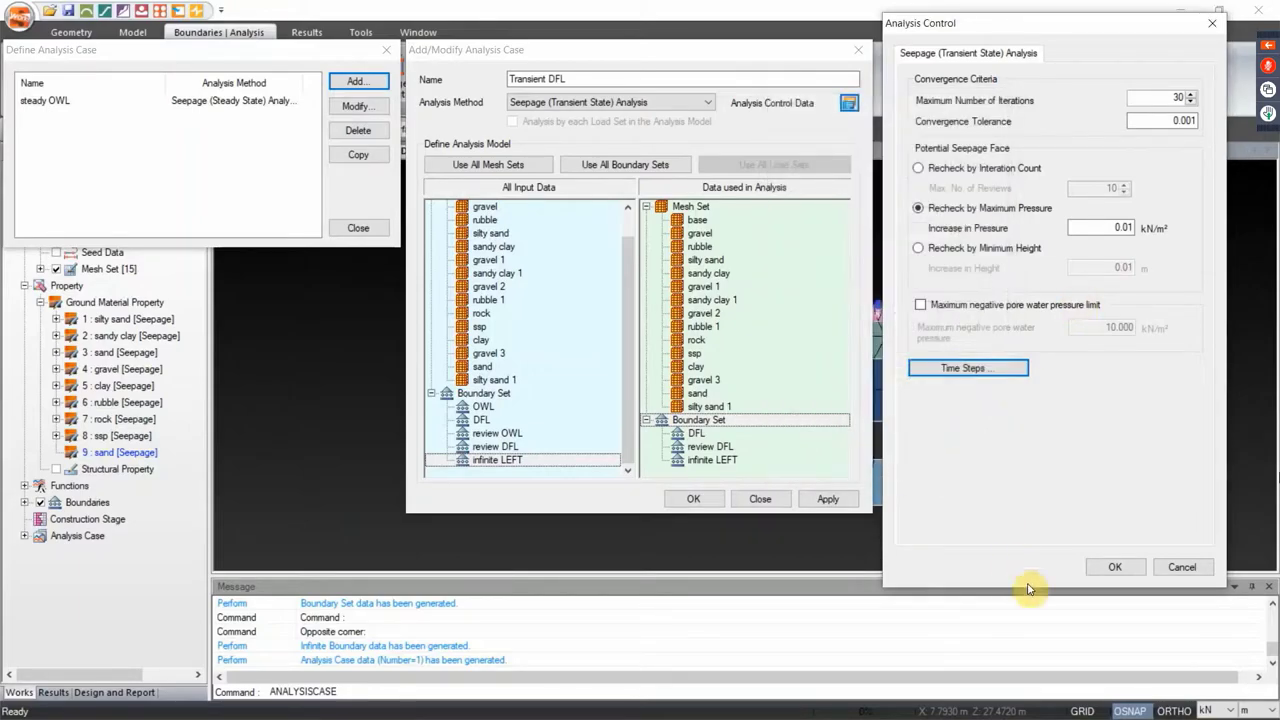
left_click(1113, 567)
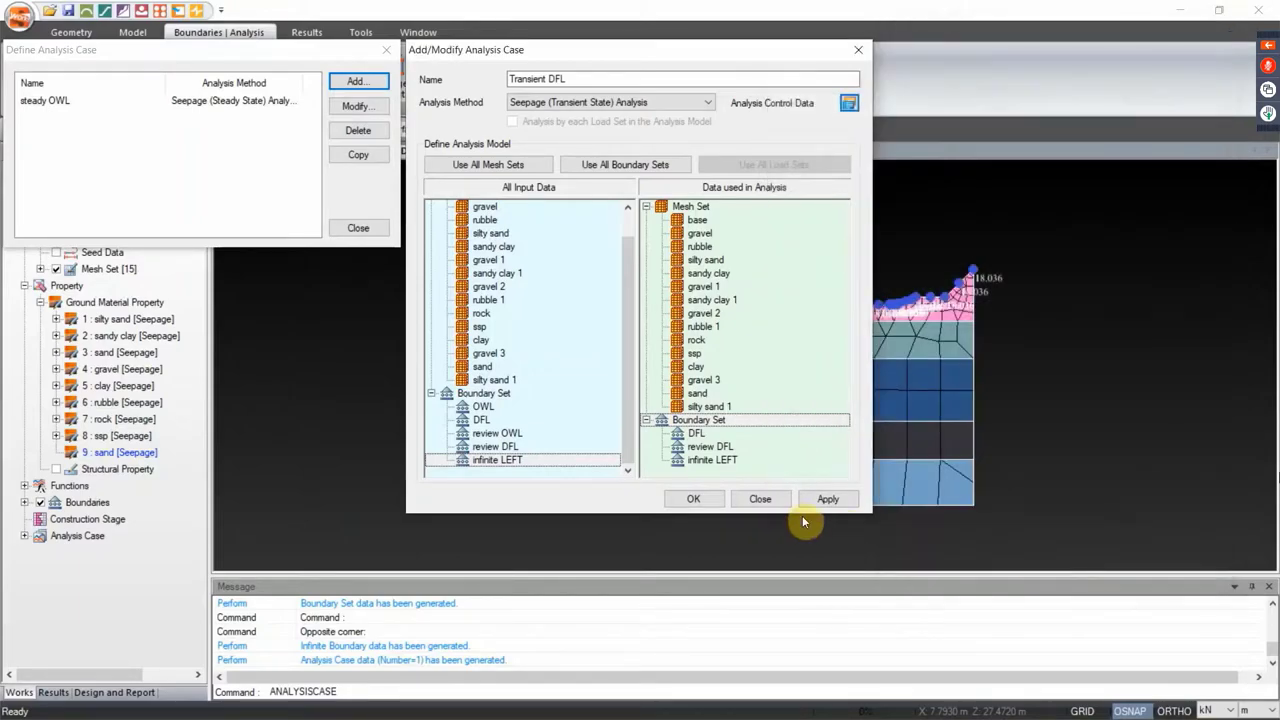
left_click(695, 499)
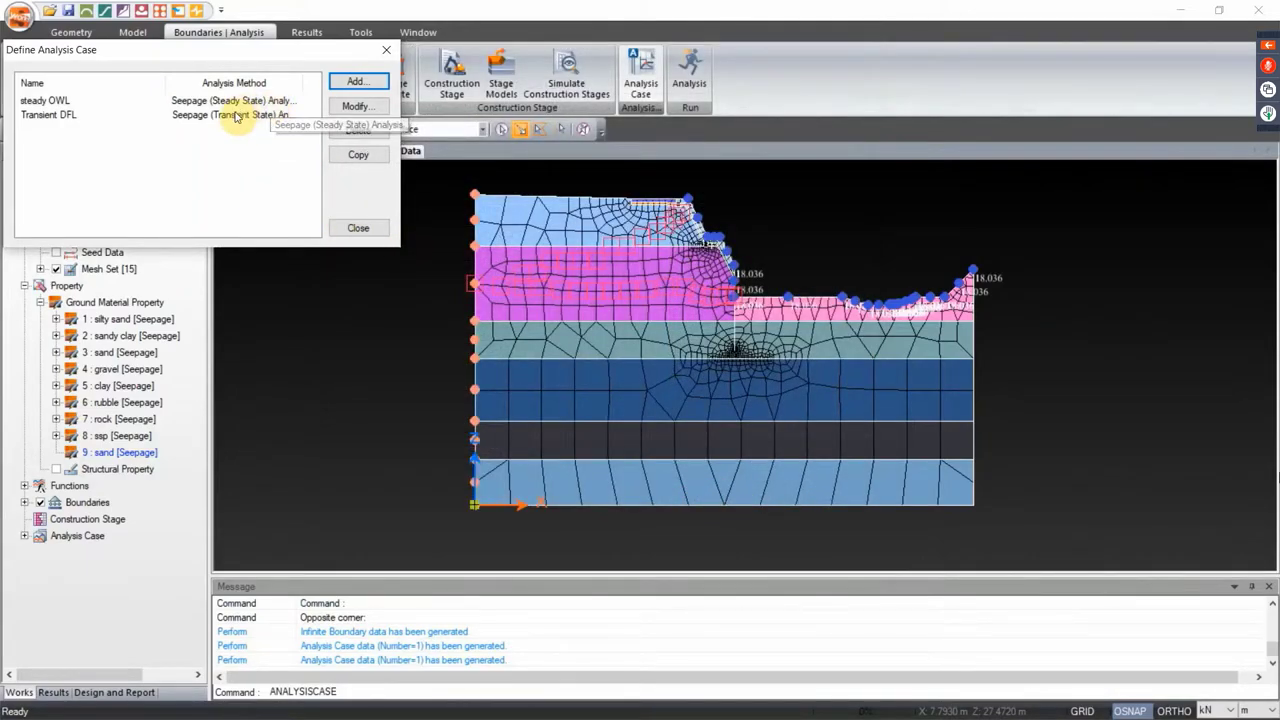
left_click(366, 228)
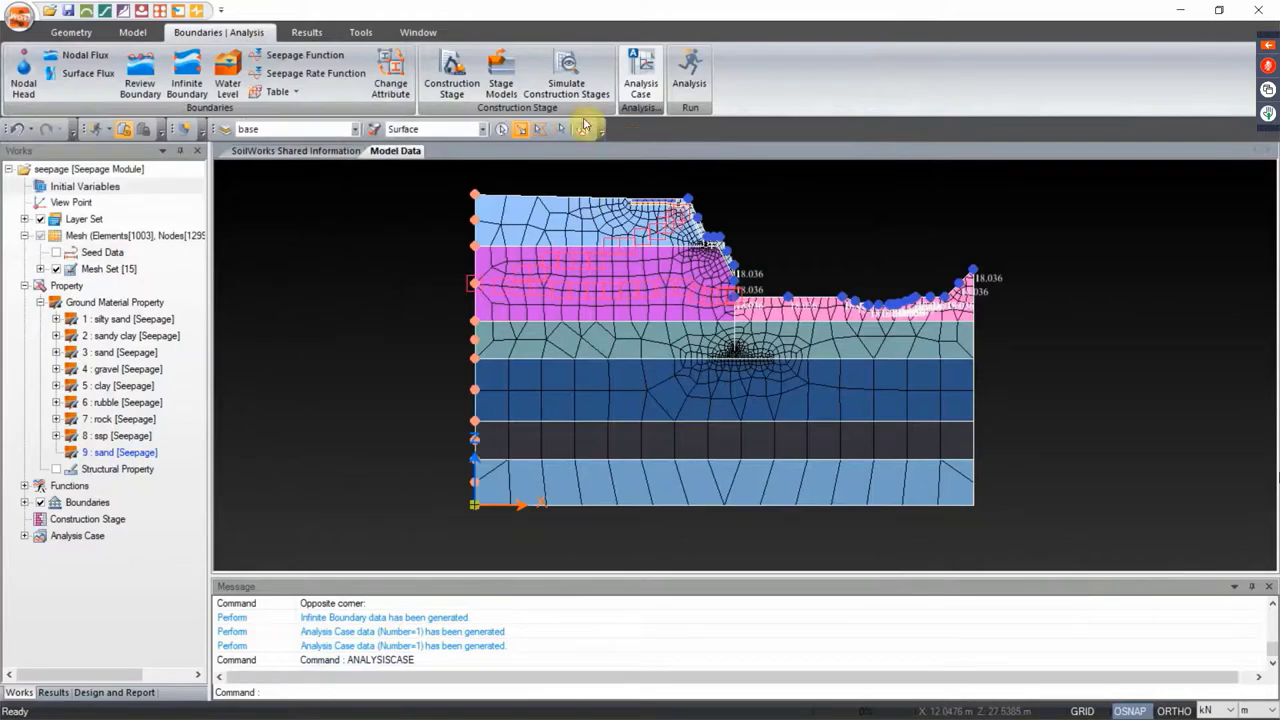
Run the analysis for the steady OWL and Transient DFL cases and close the Analysis Manager
left_click(691, 85)
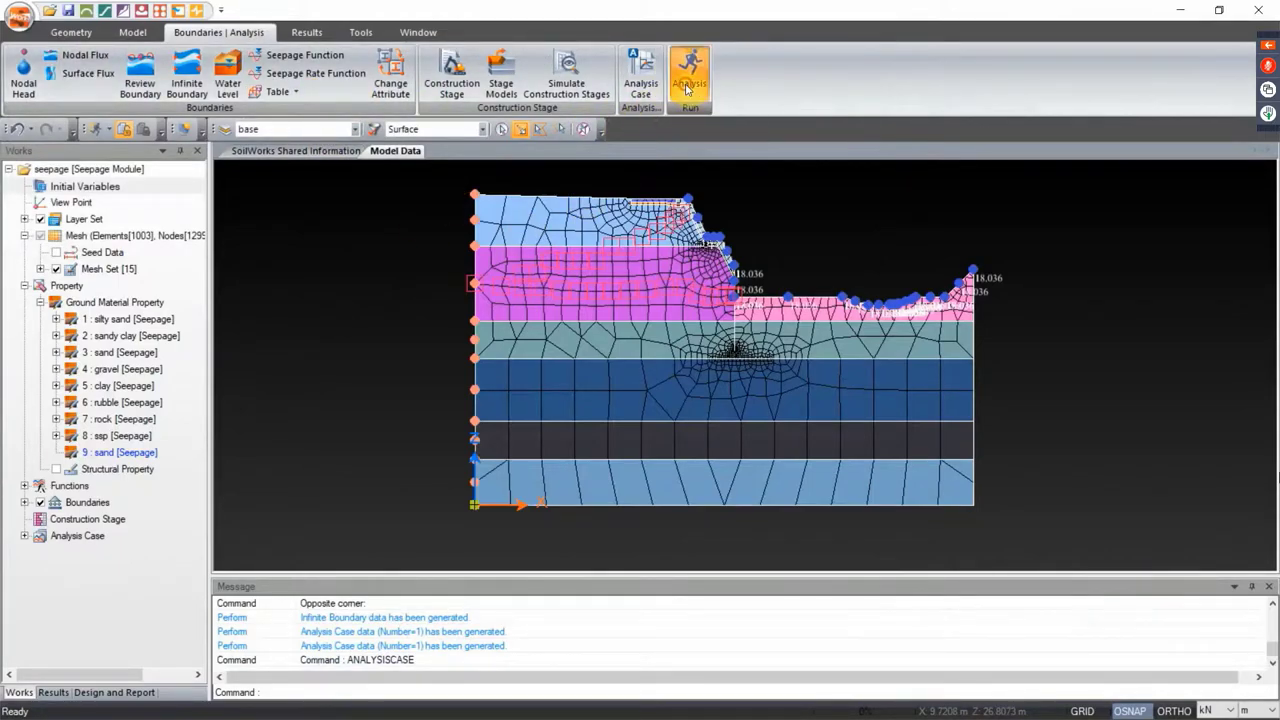
left_click(76, 460)
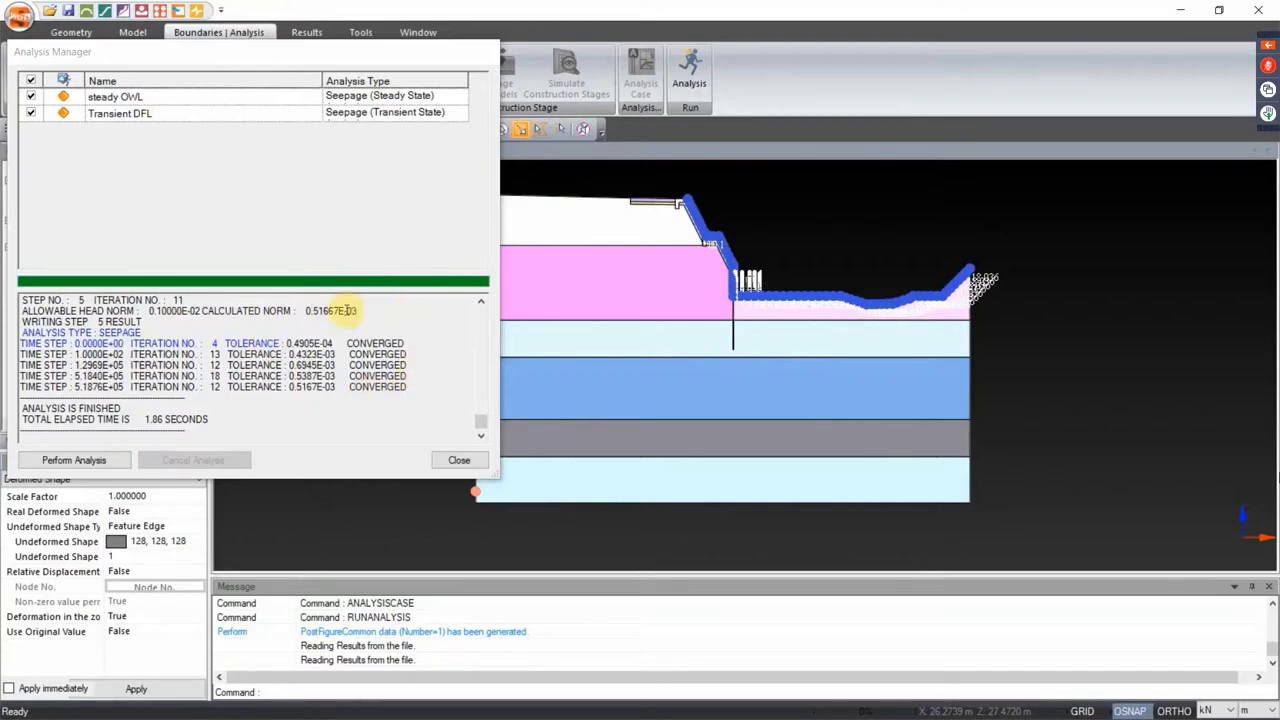
left_click(458, 458)
Display the nodal Pore Pressure results of the steady OWL case as a contour plot
left_click(308, 36)
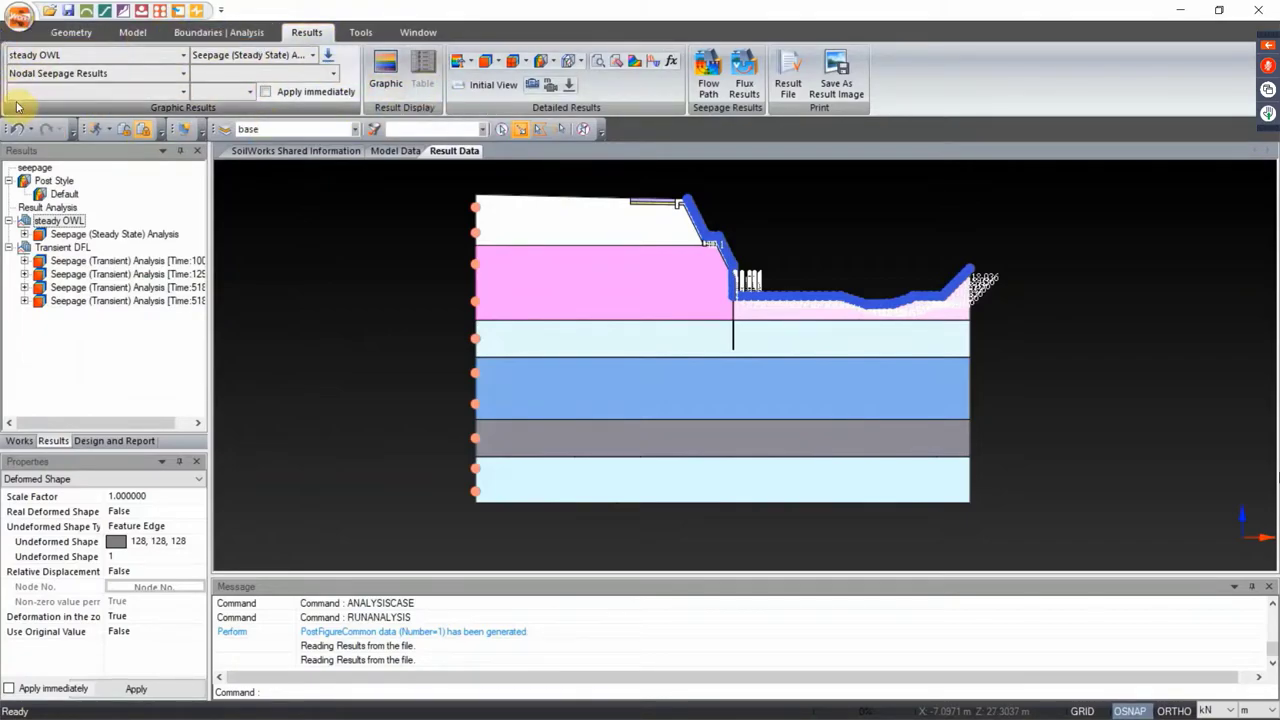
left_click(332, 73)
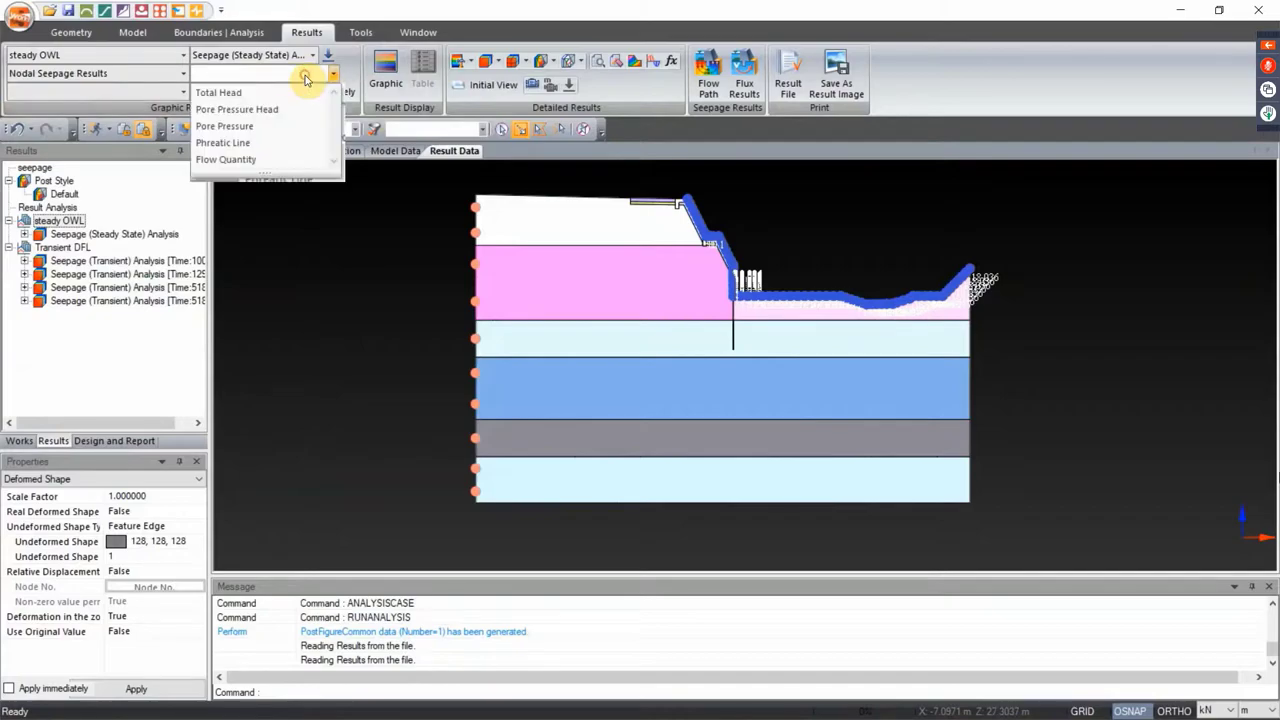
left_click(250, 126)
key("Escape")
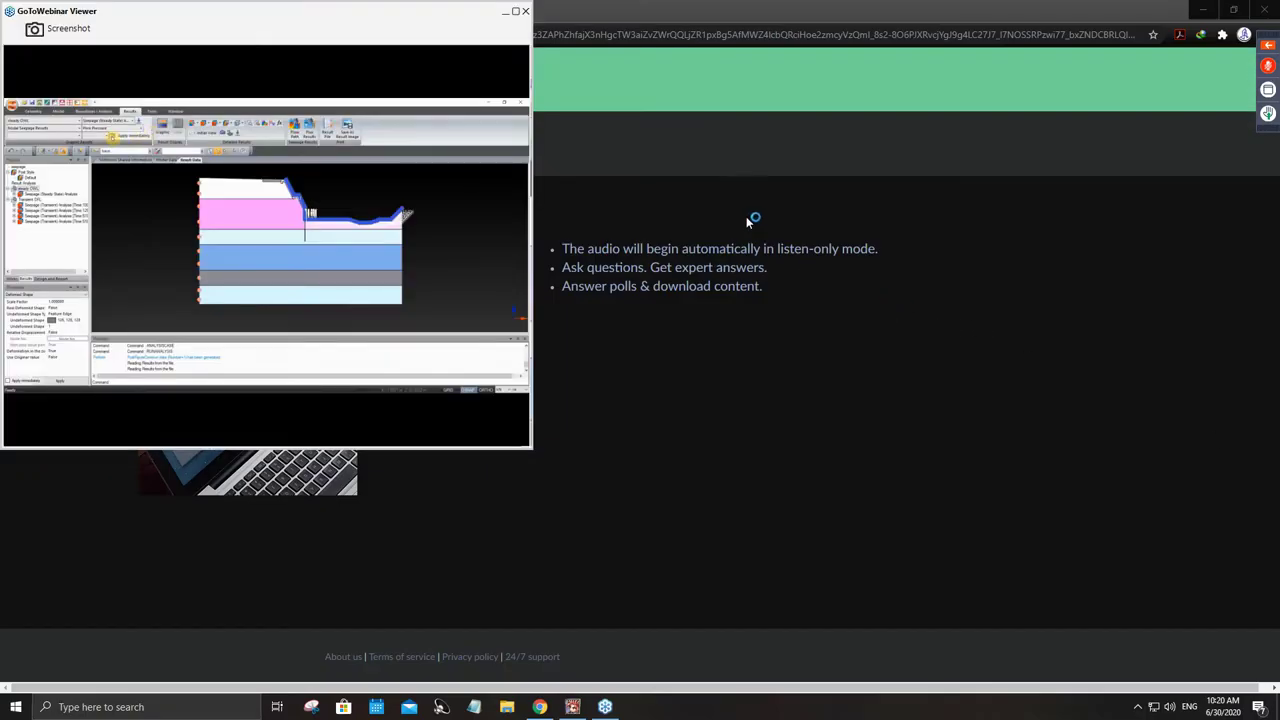
left_click_drag(257, 9, 634, 117)
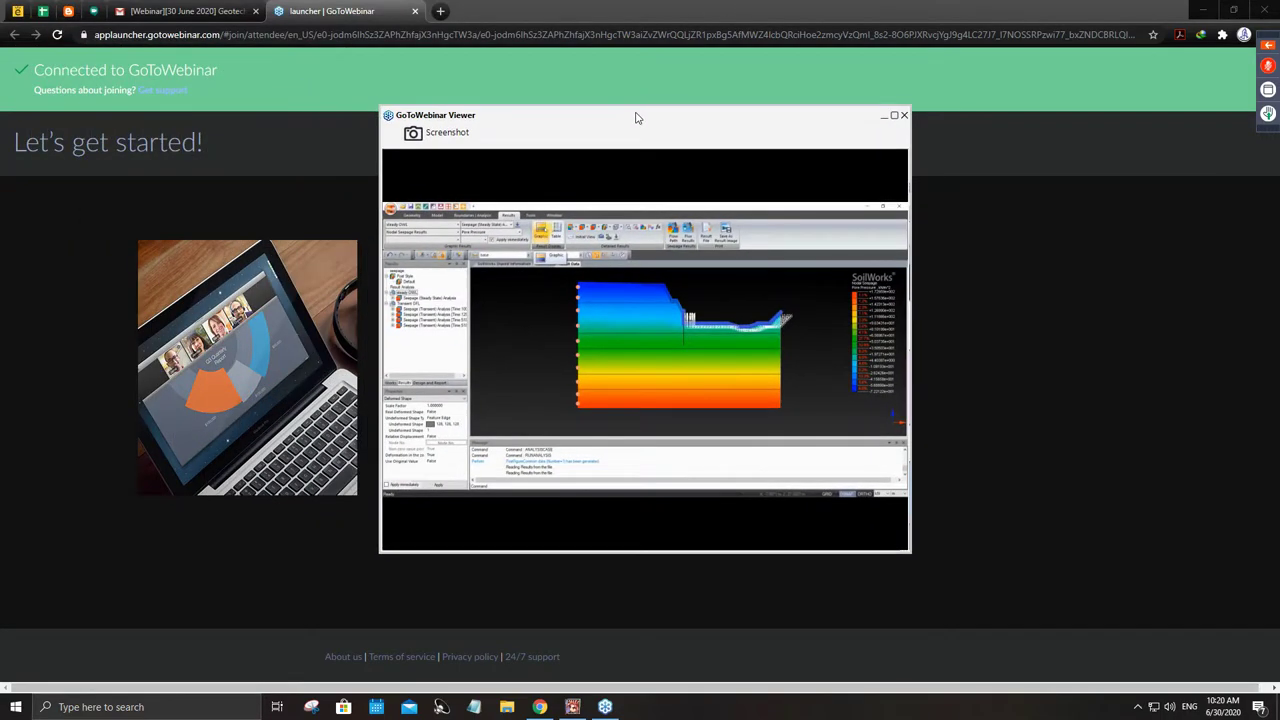
double_click(634, 117)
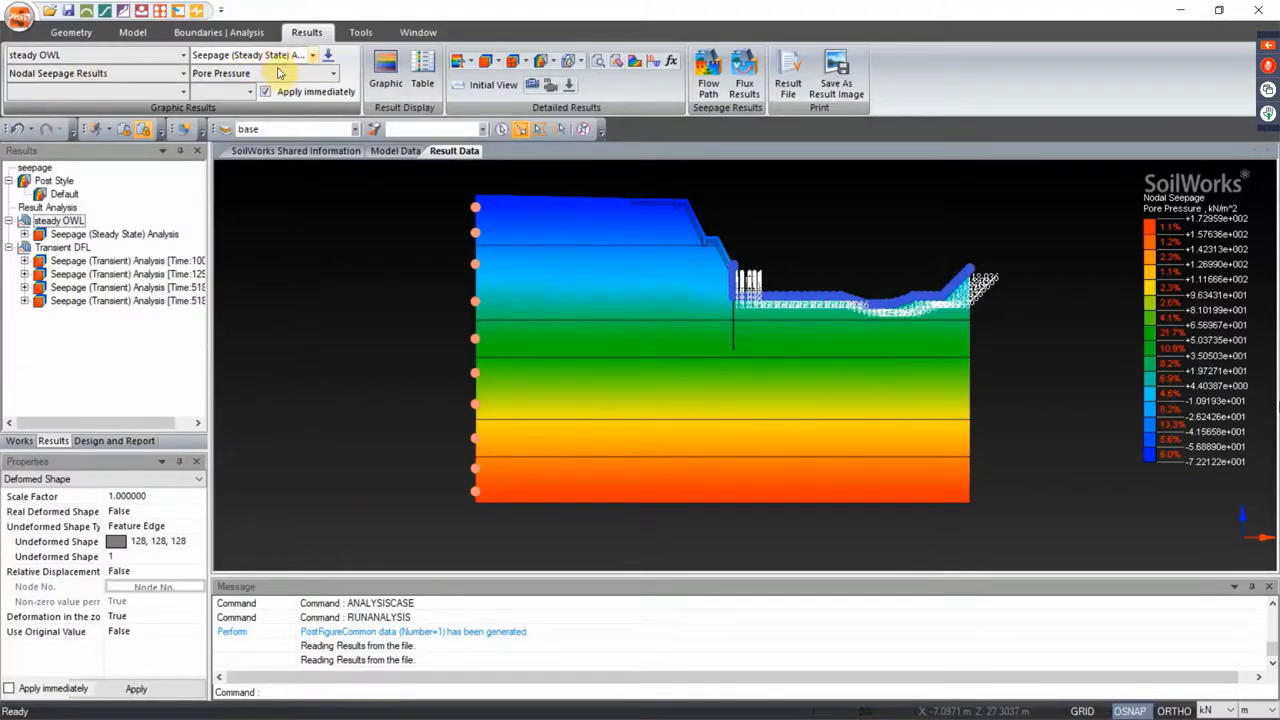
Switch the nodal pore pressure contour plot to the Transient DFL case and display its results at time 129690
left_click(800, 297)
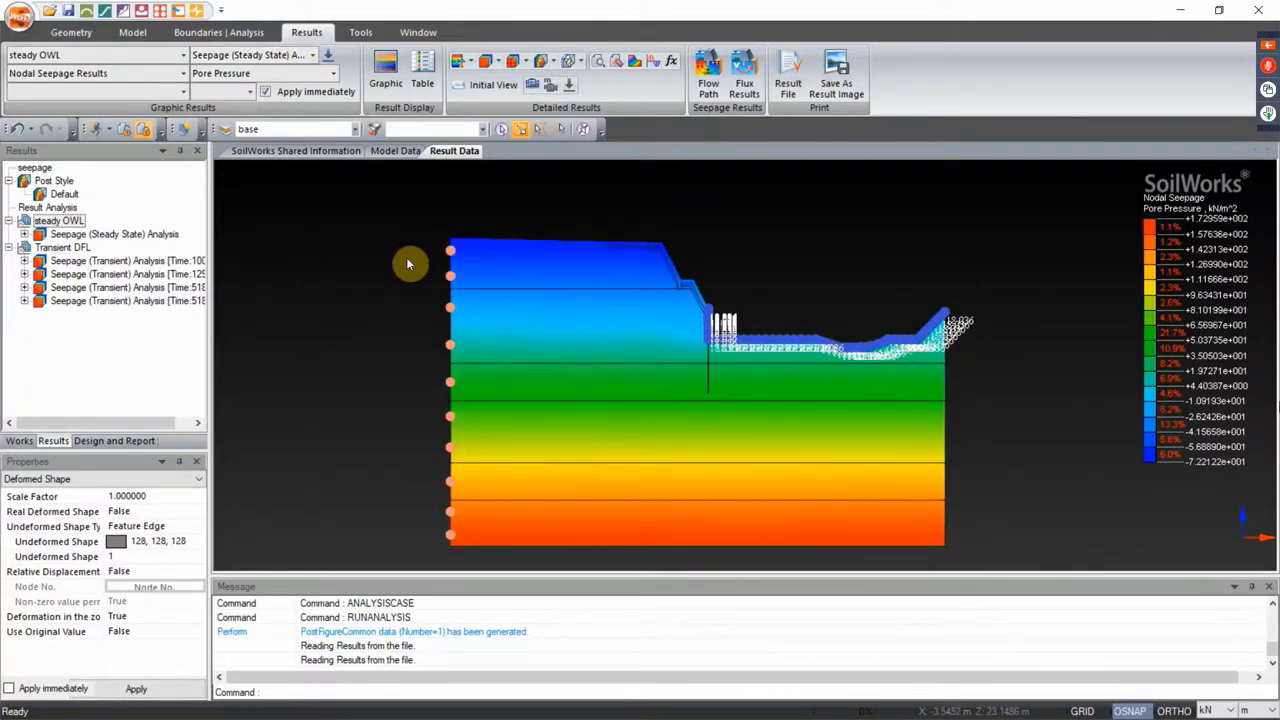
left_click_drag(951, 428, 952, 390)
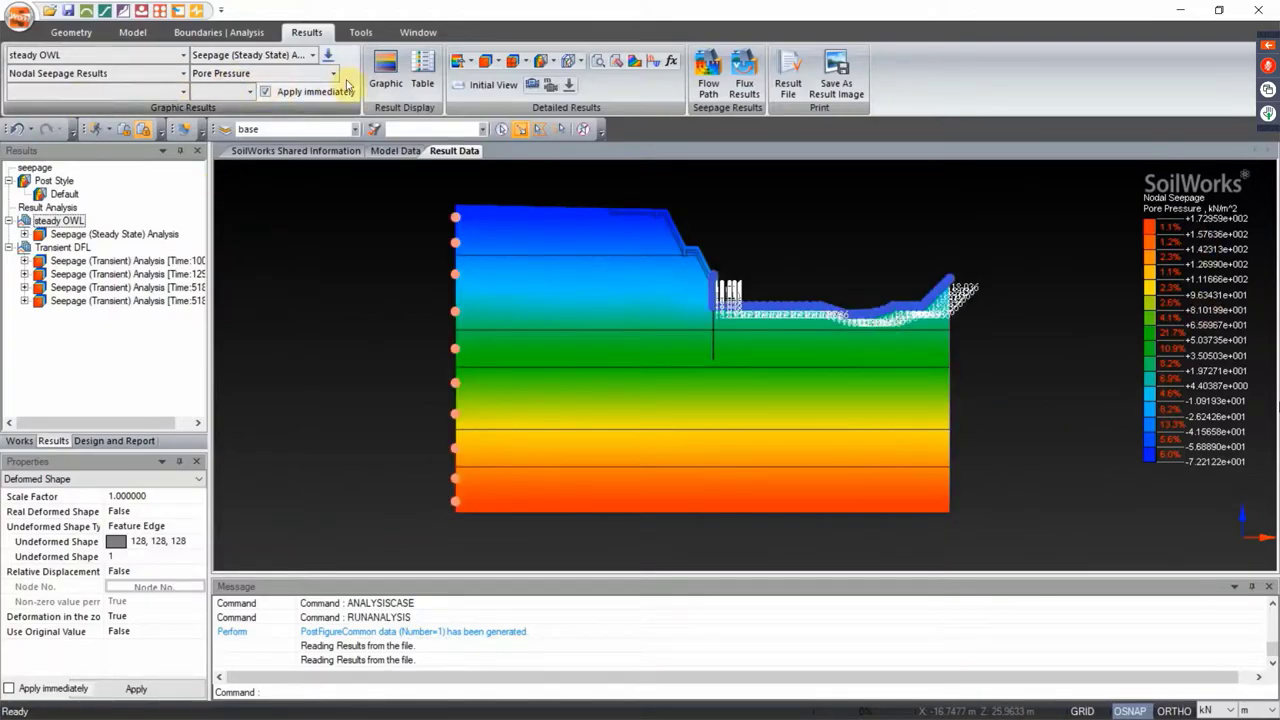
left_click(175, 55)
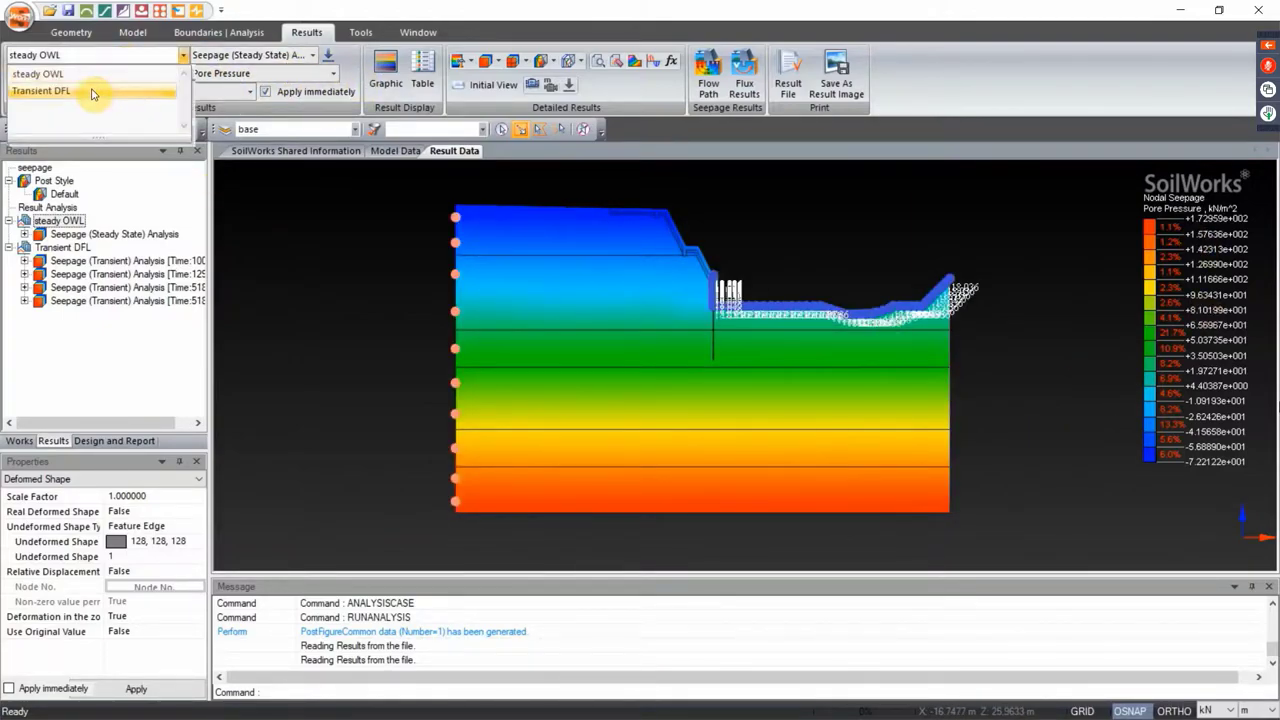
left_click(91, 89)
left_click(277, 58)
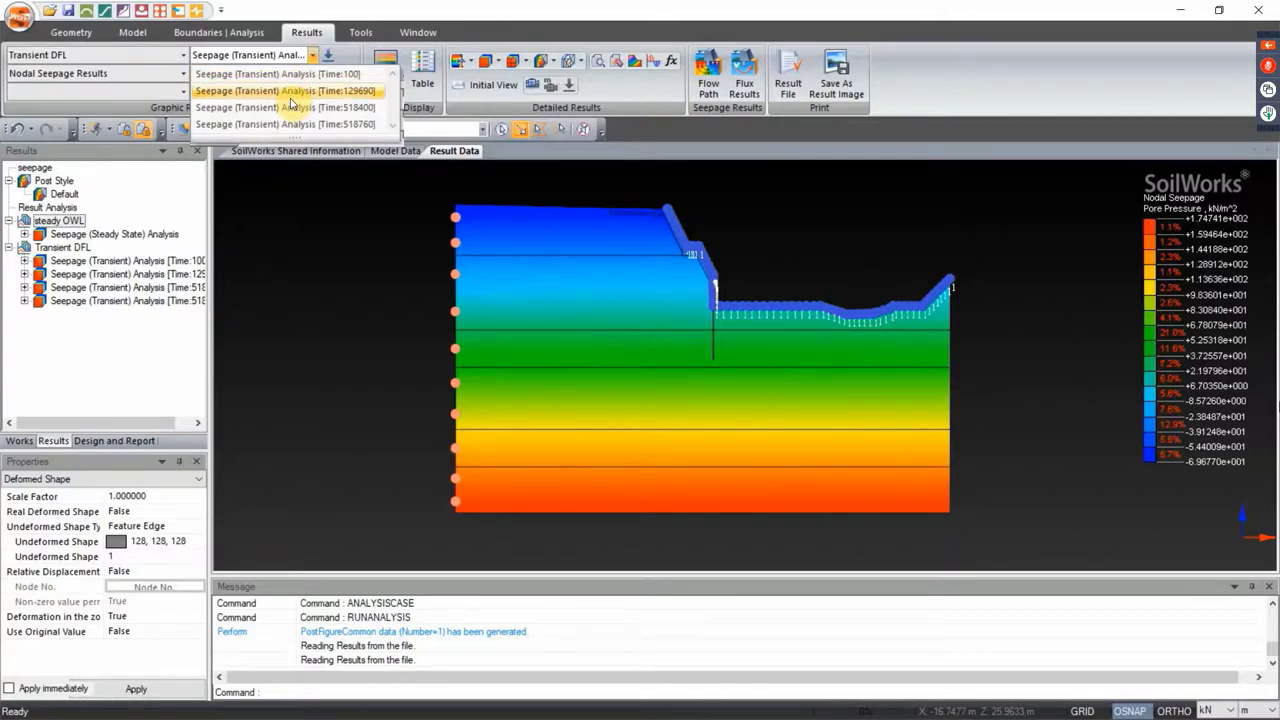
left_click(290, 103)
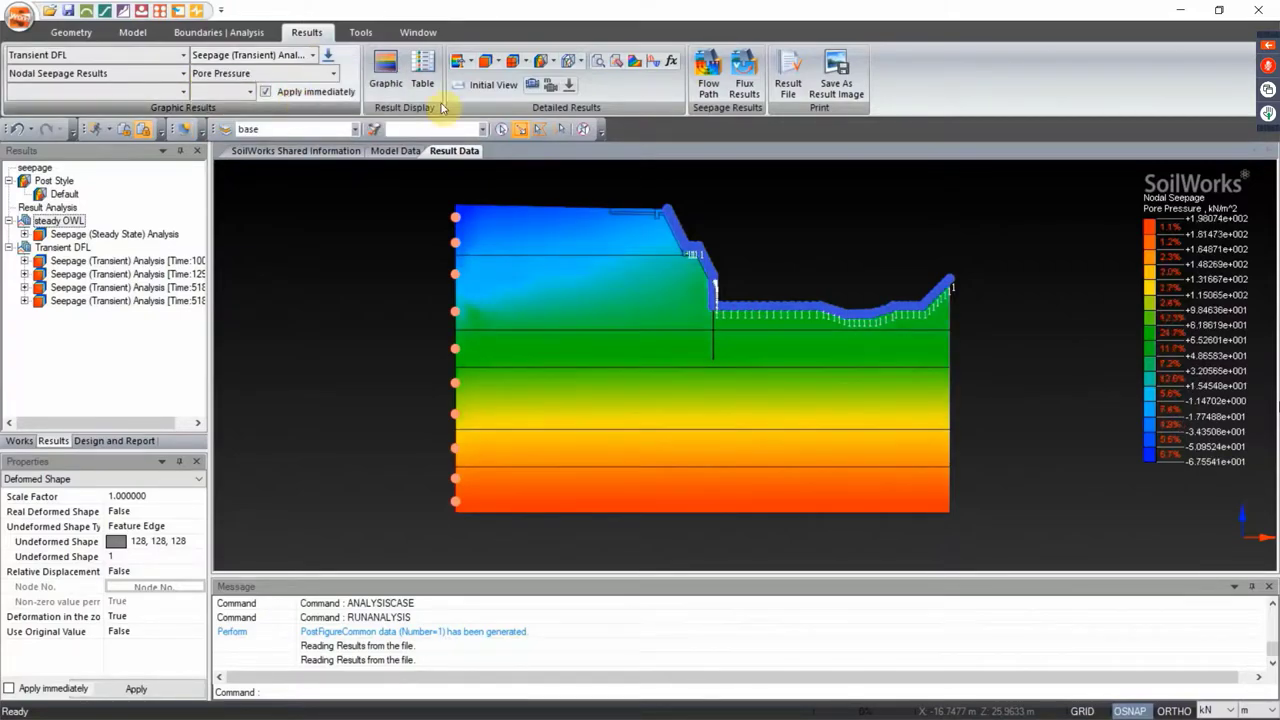
Display the Phreatic Line of the Transient DFL case and compare it at times 100, 518400 and 518760
left_click(274, 80)
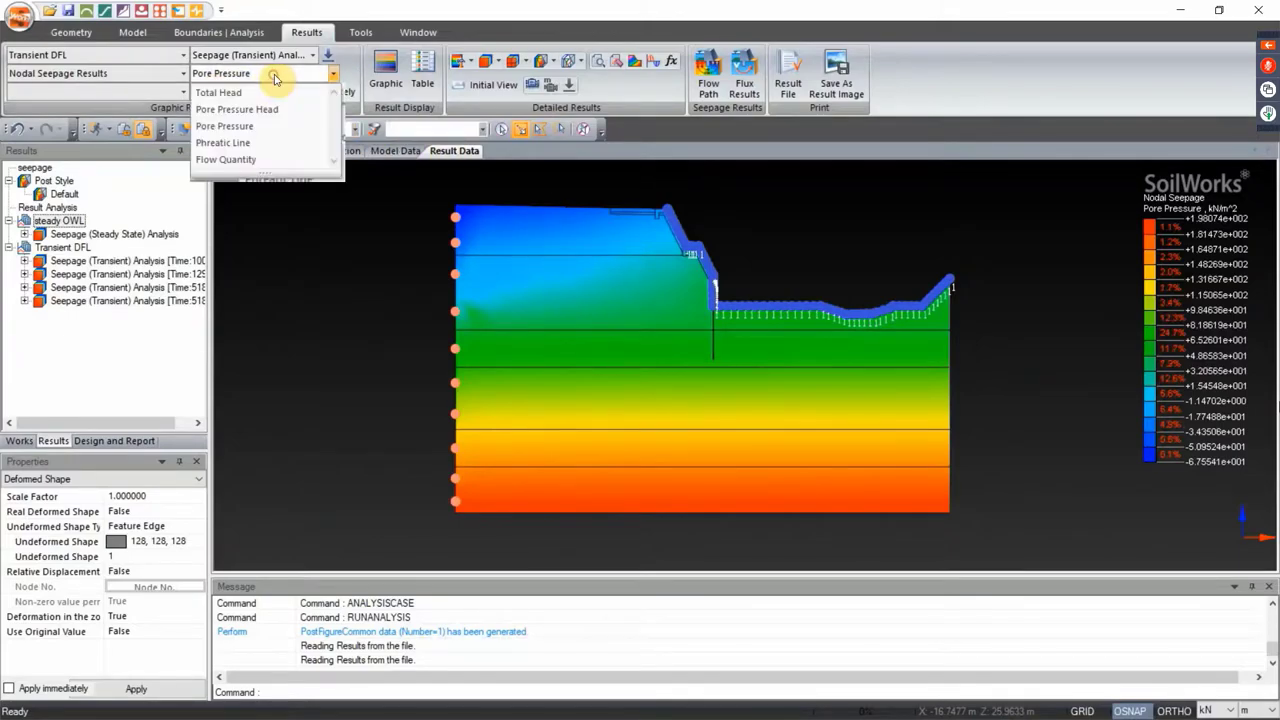
left_click(248, 134)
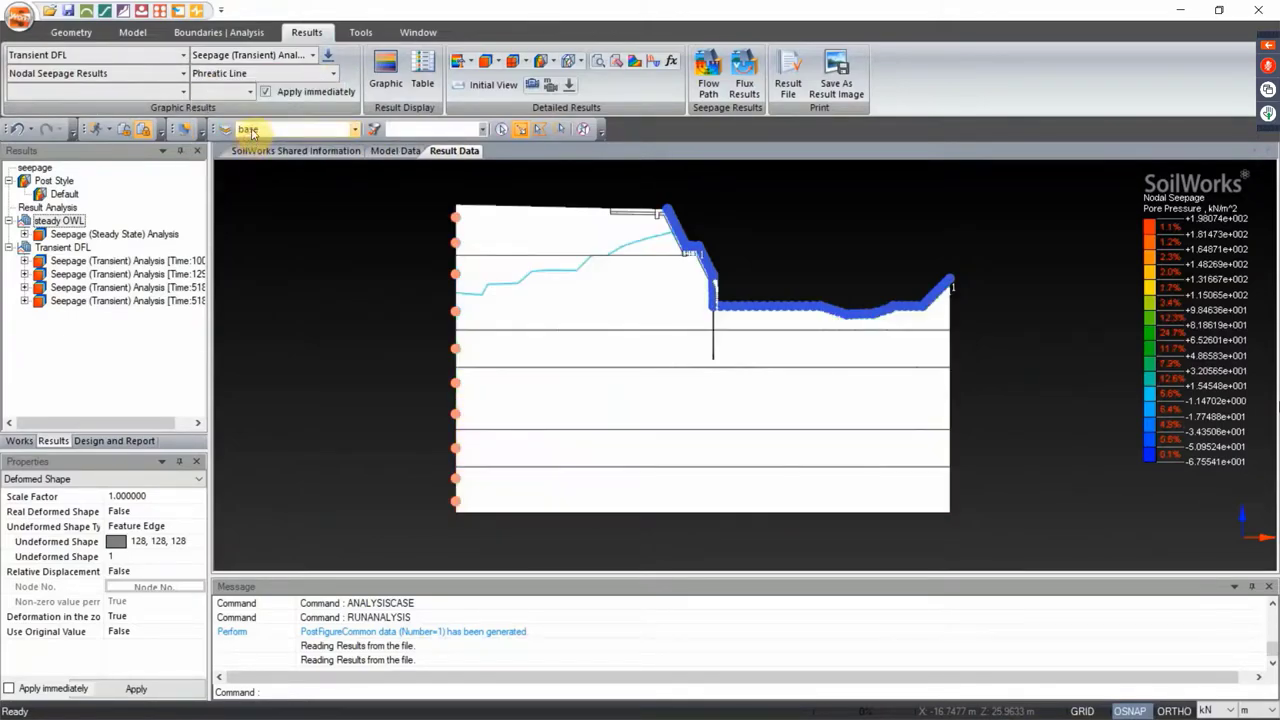
left_click(304, 62)
left_click(297, 78)
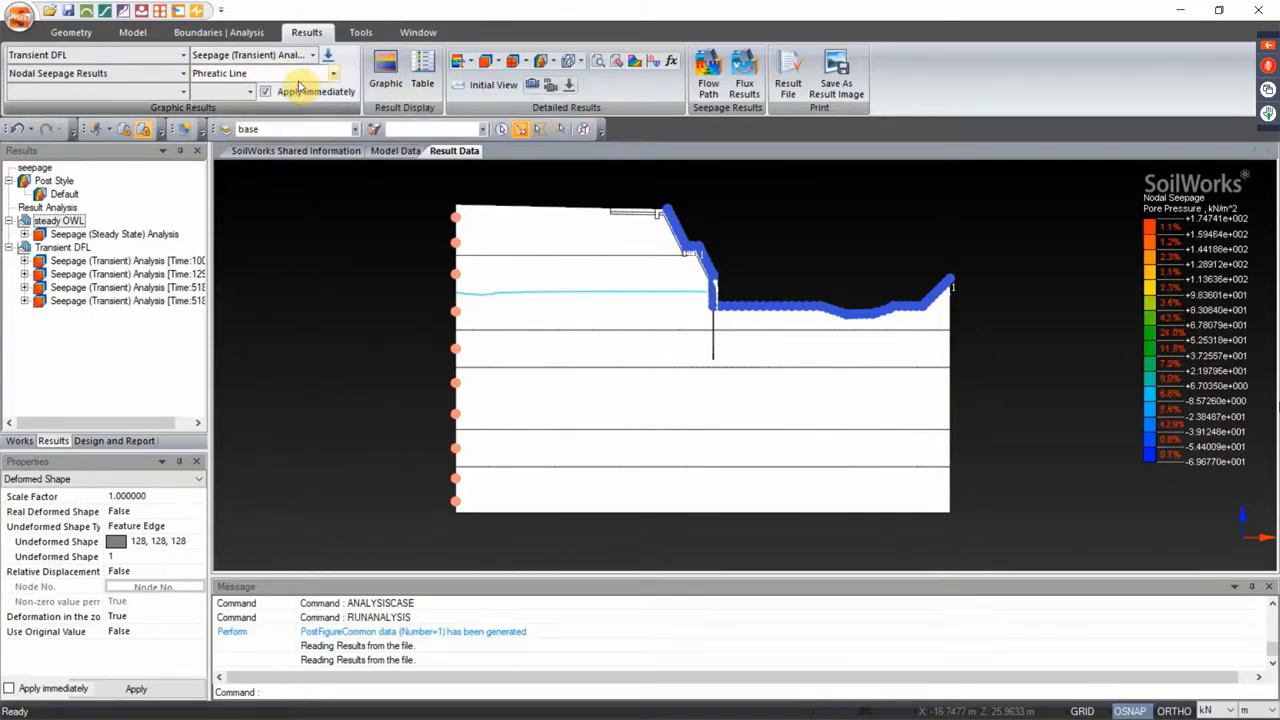
left_click(277, 62)
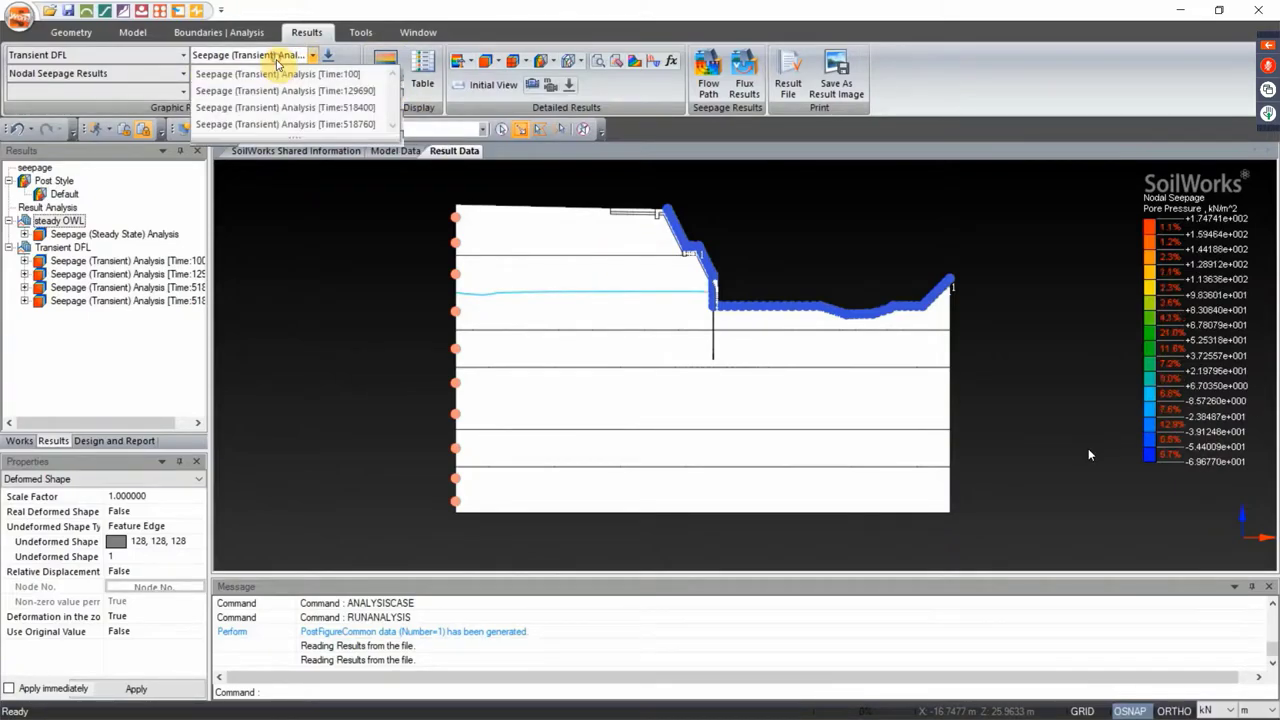
left_click(277, 106)
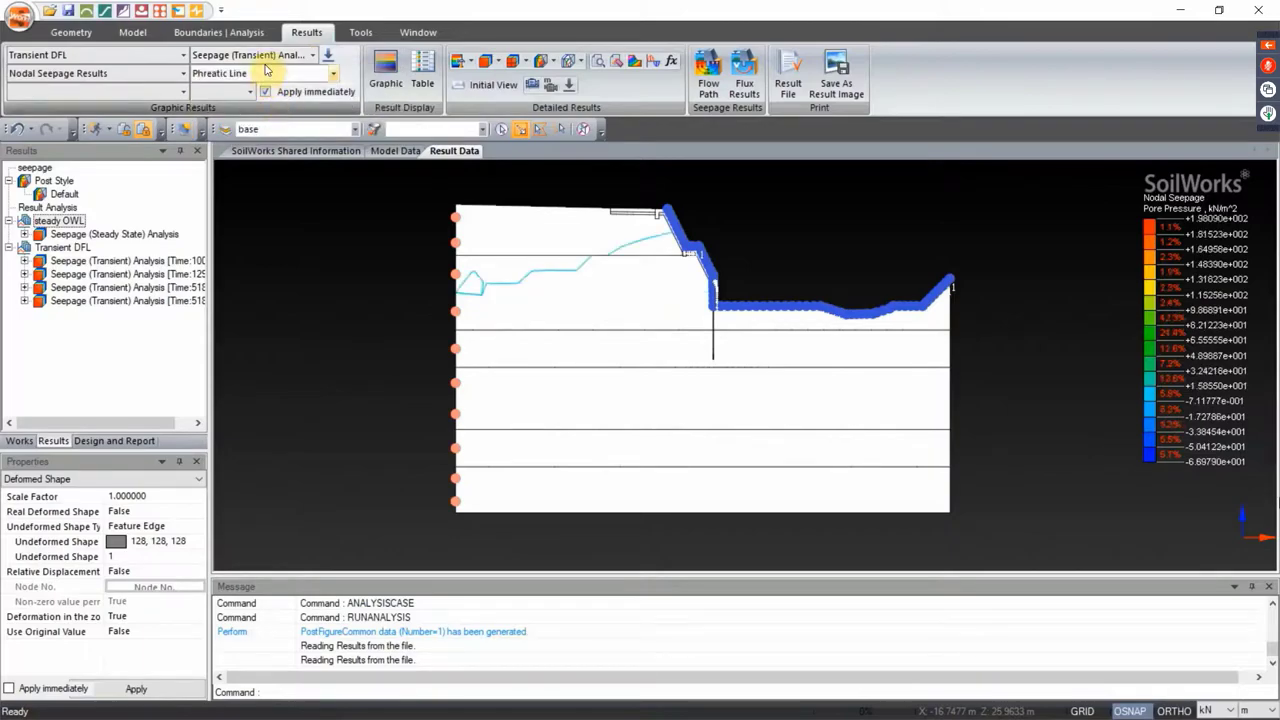
left_click(270, 56)
left_click(266, 122)
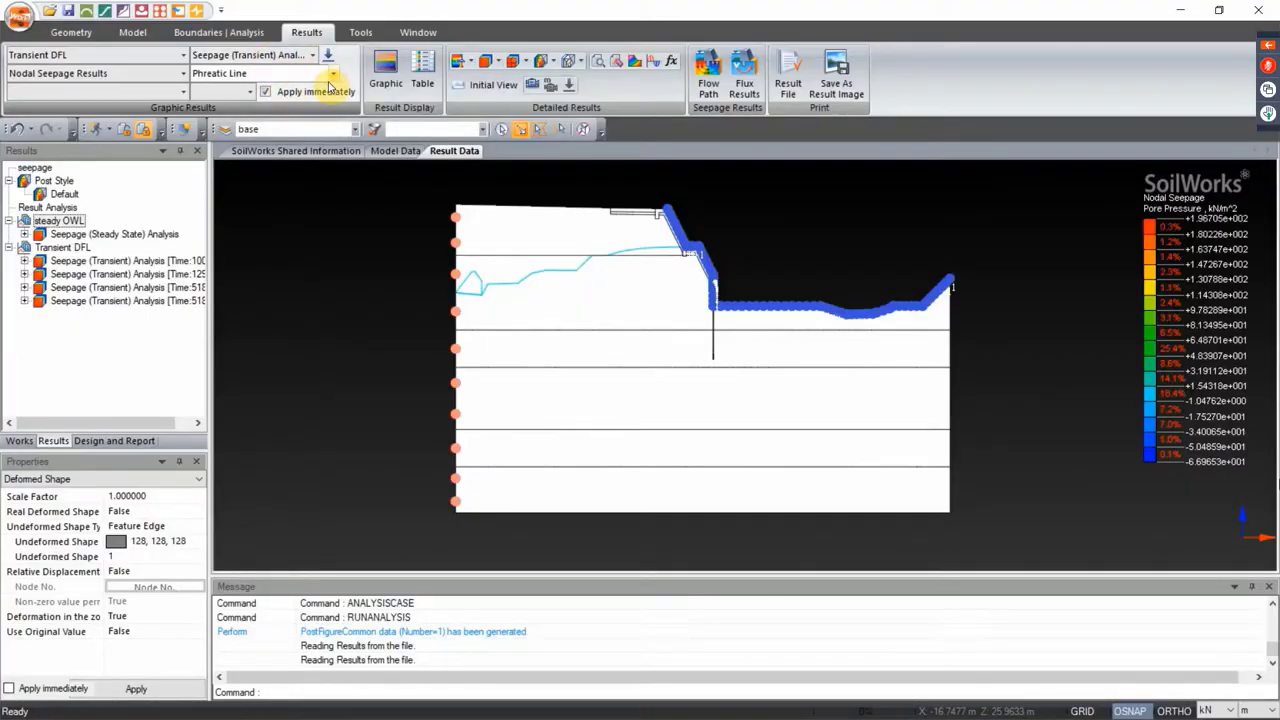
Trace two flow paths from the ground surface beyond the wall for the steady OWL case and switch them to Transient DFL
left_click(708, 78)
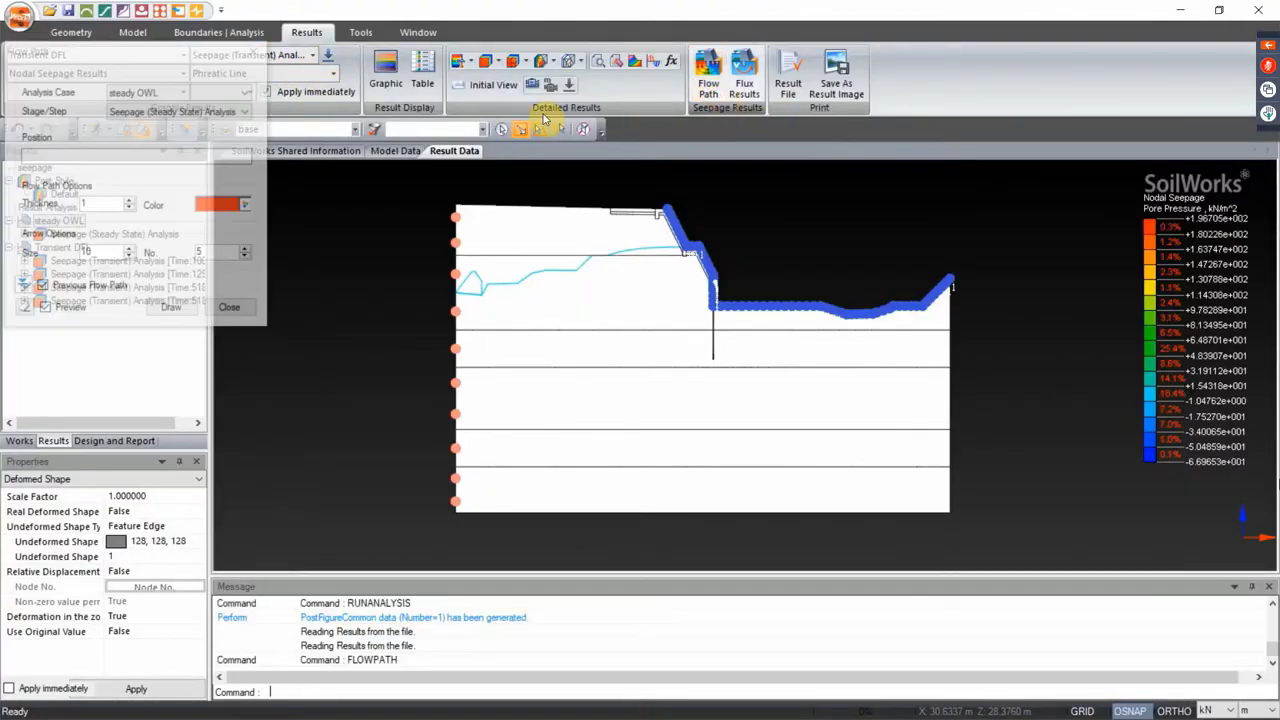
left_click_drag(109, 49, 985, 196)
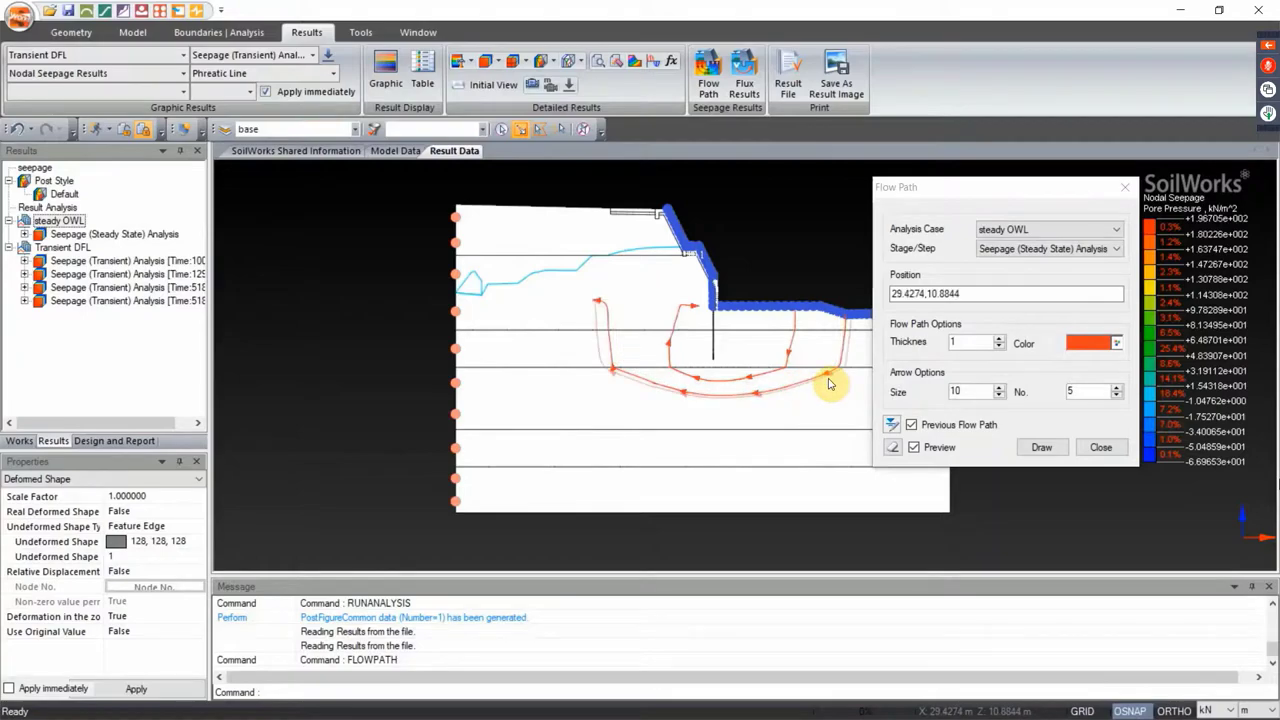
left_click(1037, 235)
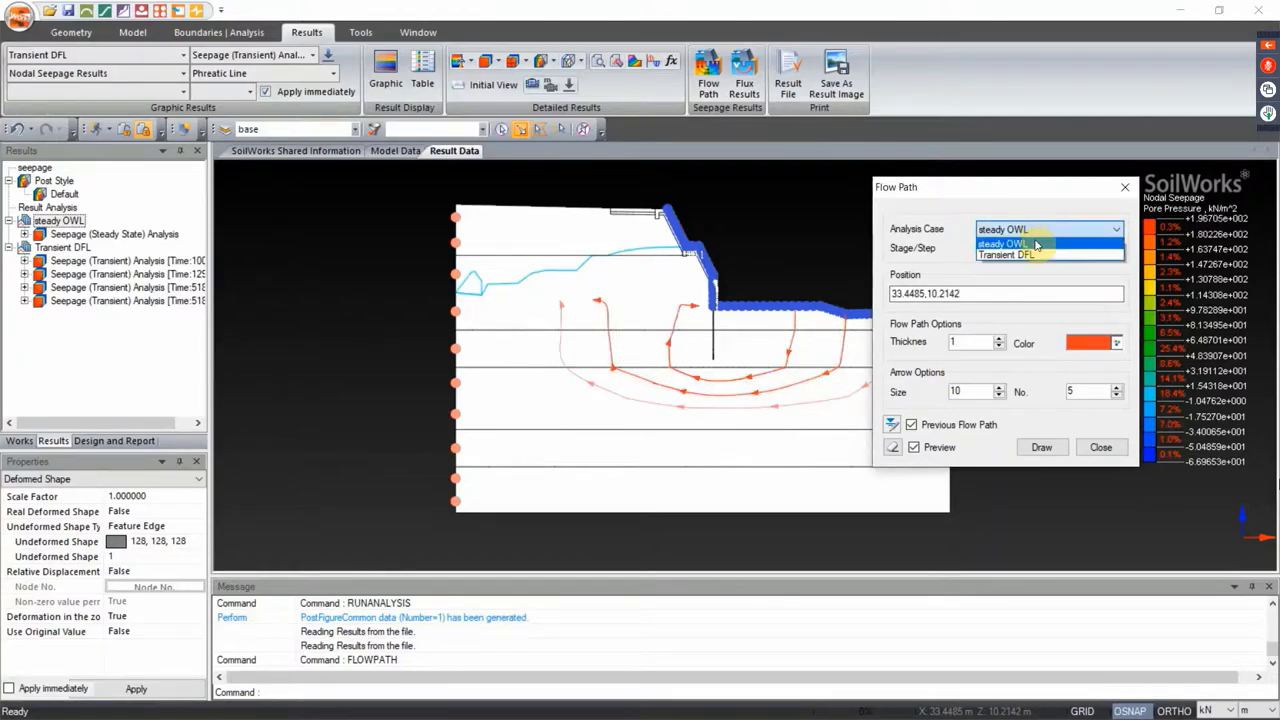
left_click(1030, 254)
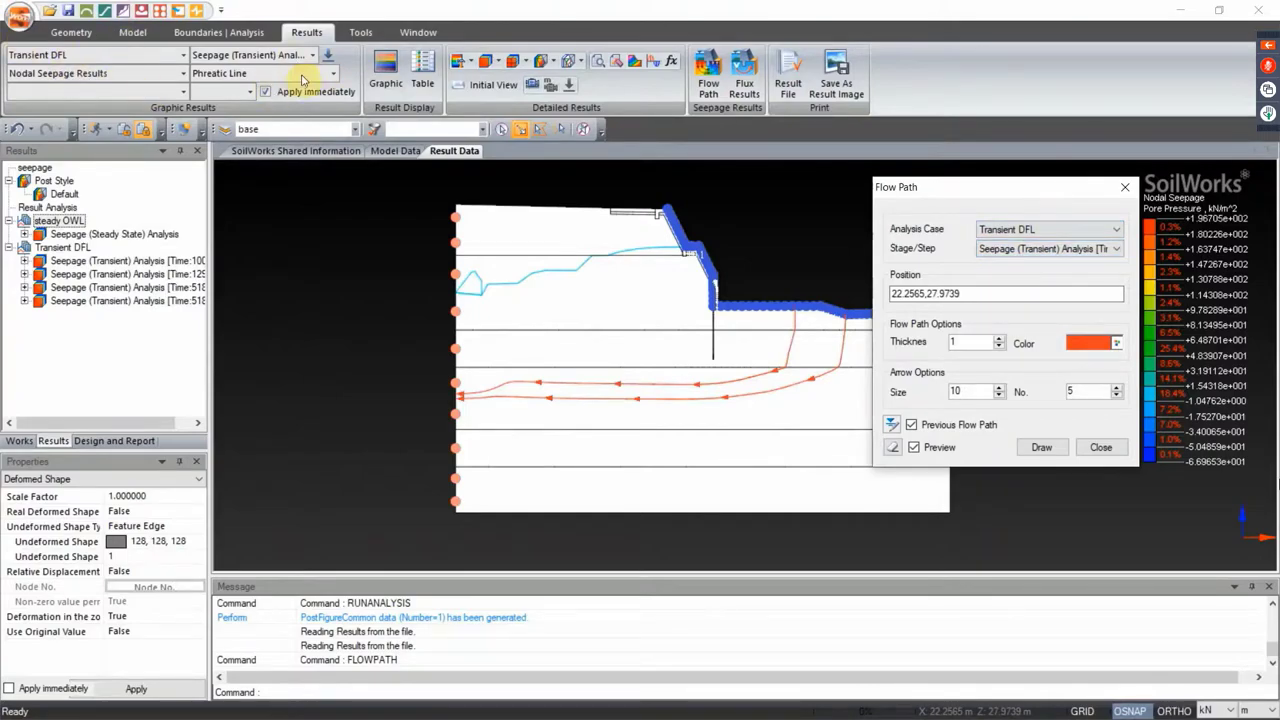
Compare other Transient DFL stages and add flow paths through the slope and lower soil layers, then close the Flow Path settings
left_click(1045, 249)
left_click(1062, 286)
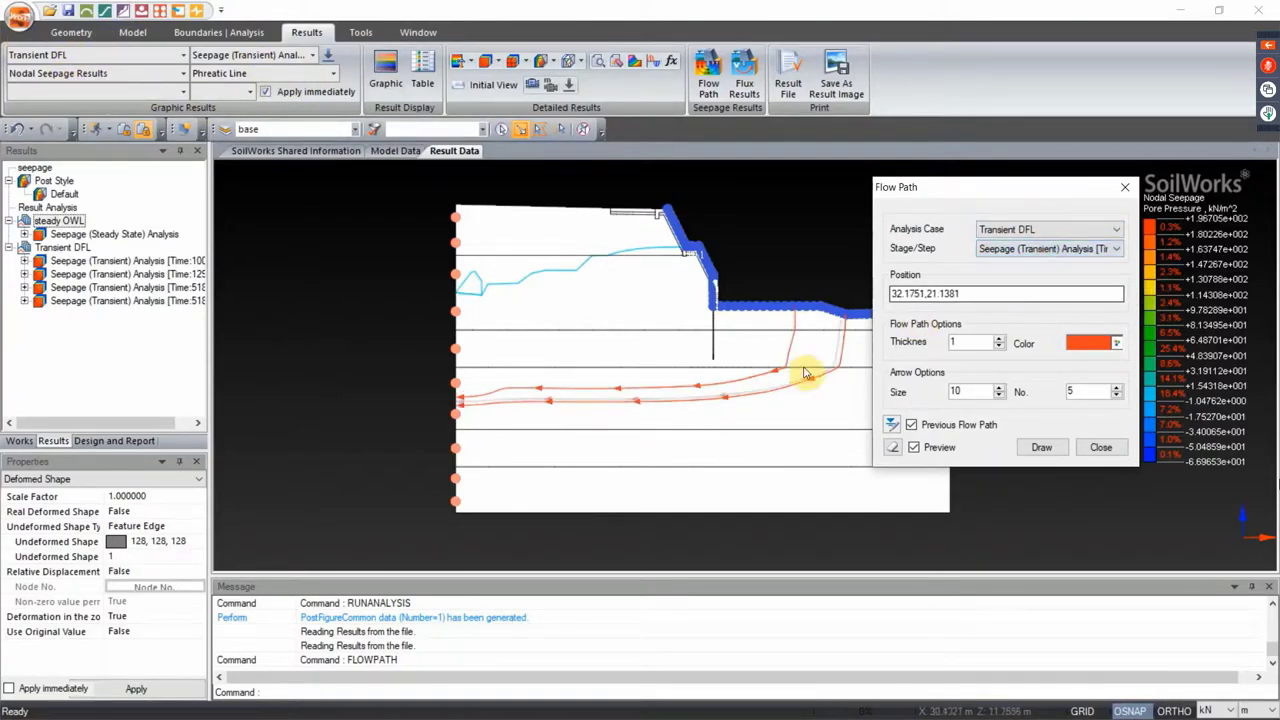
left_click(1075, 249)
left_click(1085, 275)
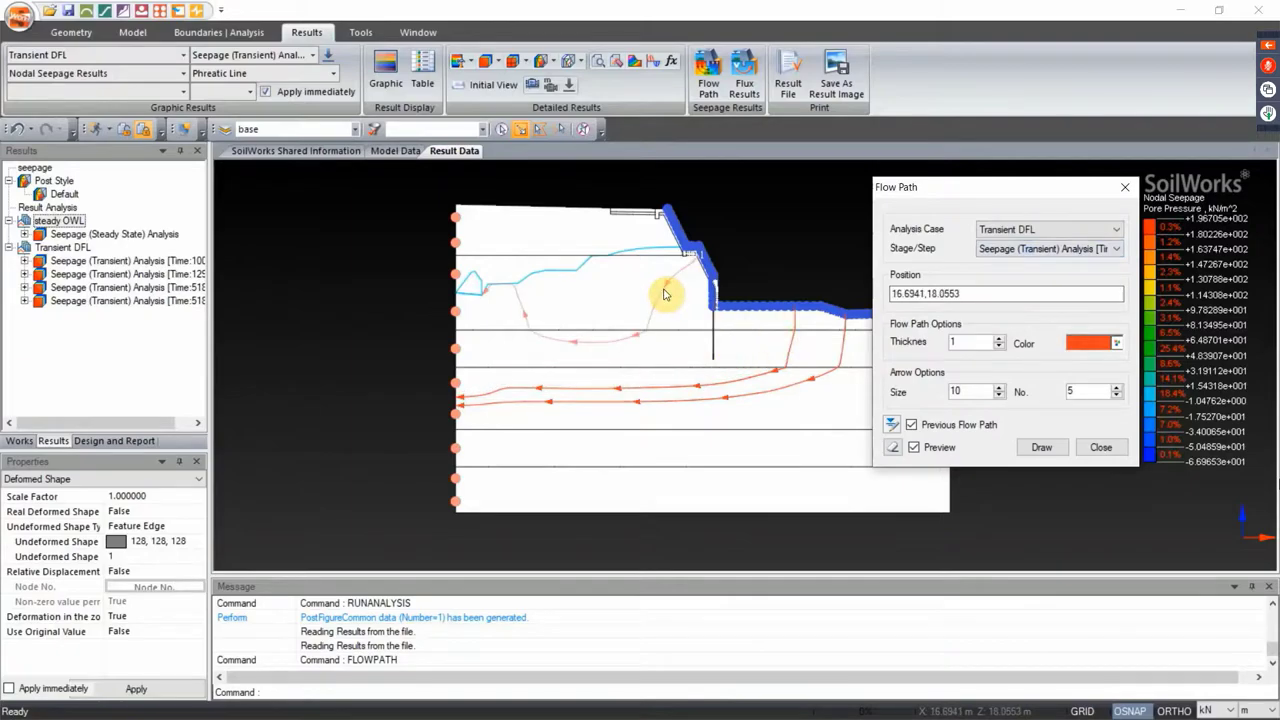
left_click(663, 297)
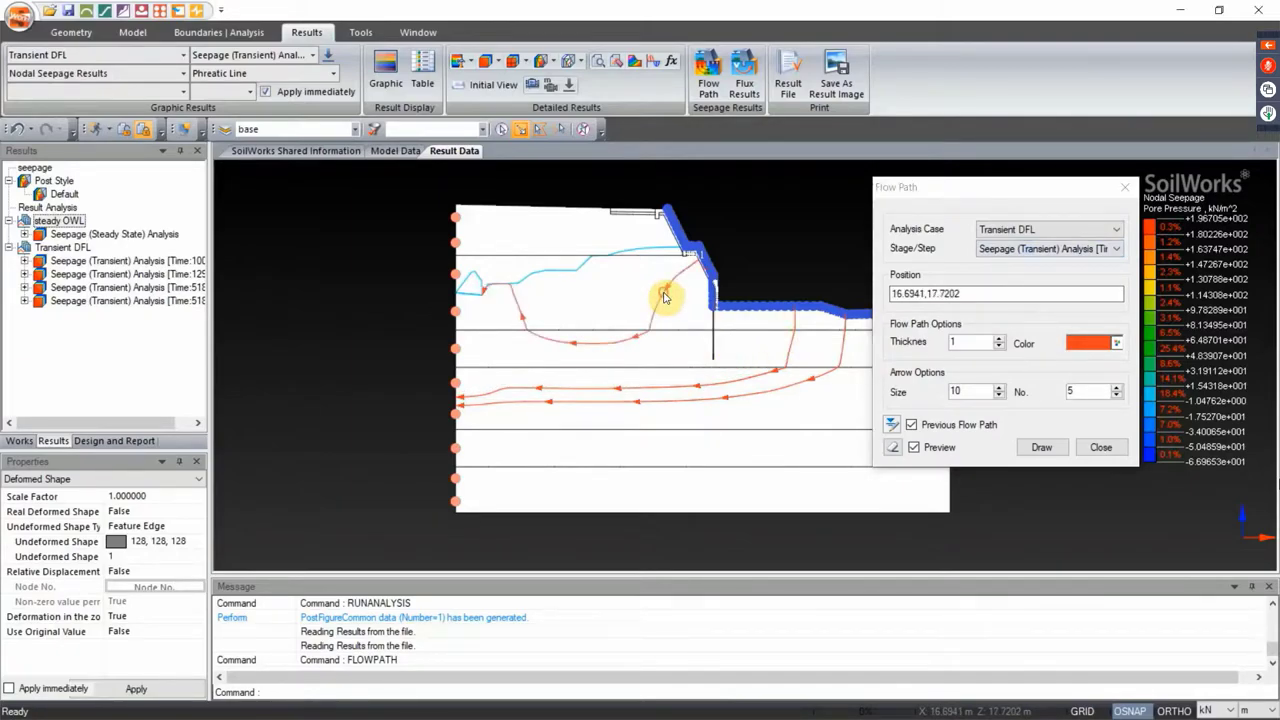
left_click(557, 285)
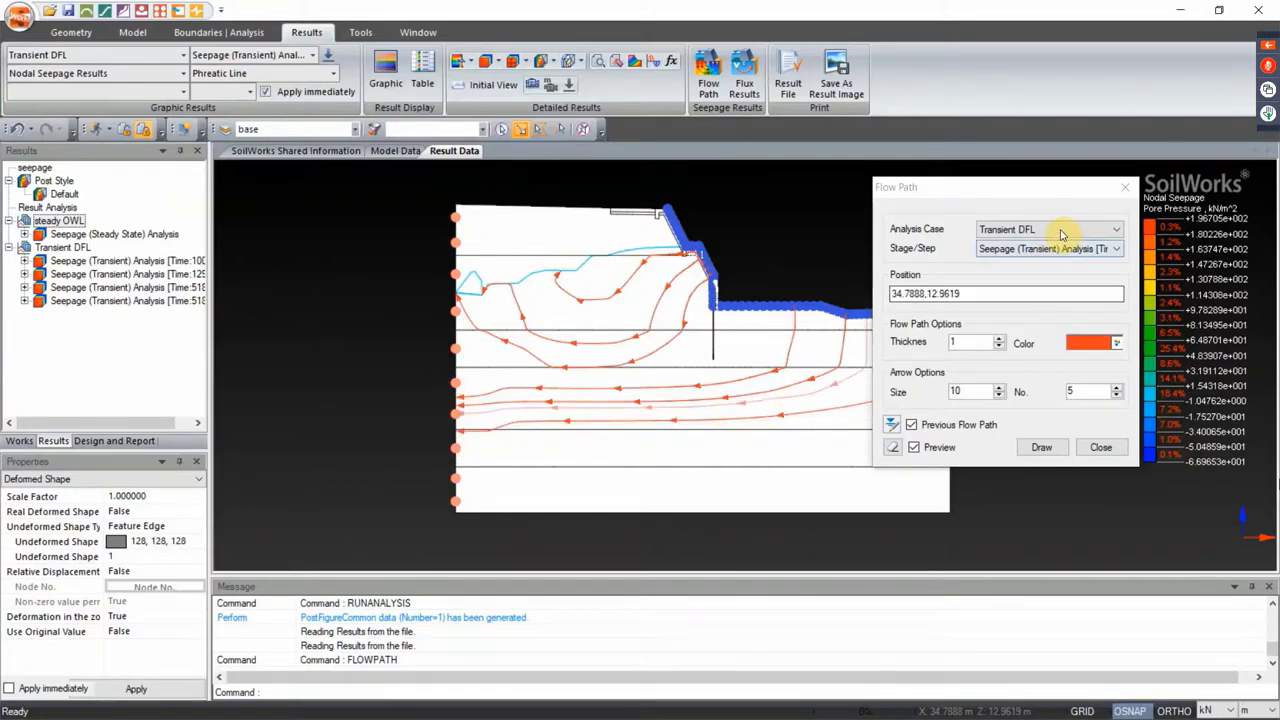
left_click(1124, 187)
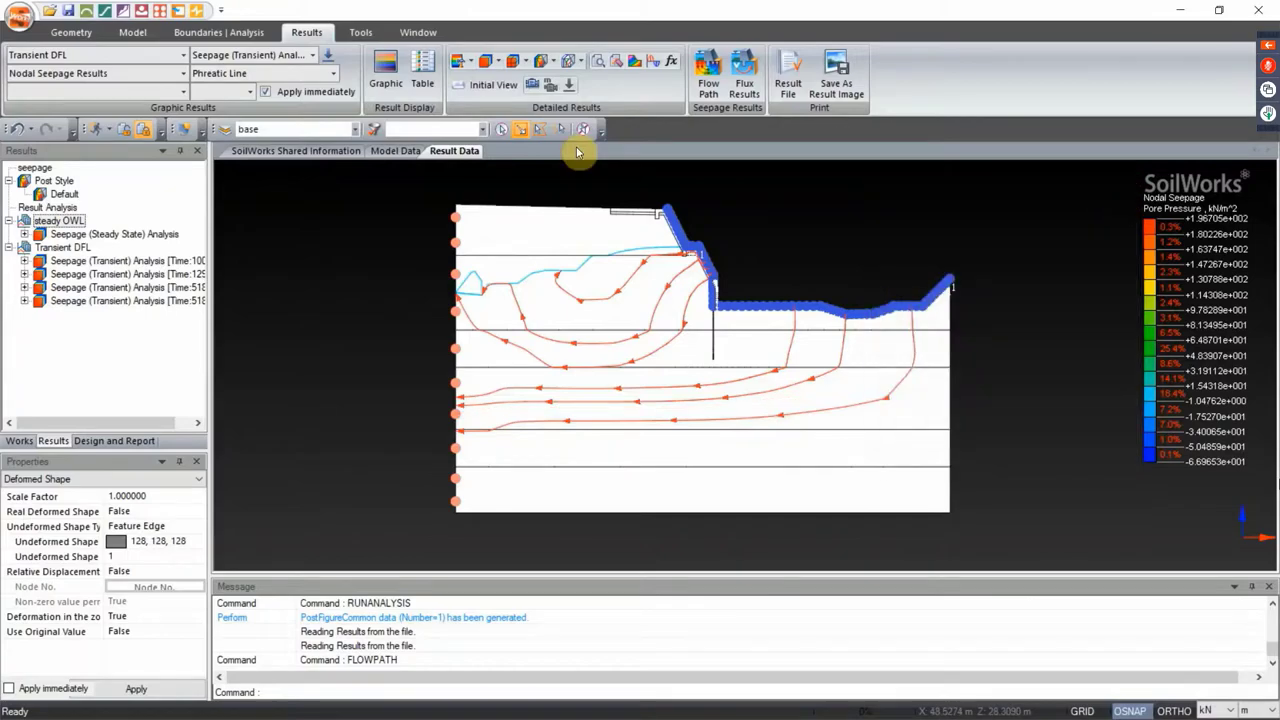
Review the result image export options for the steady OWL and Transient DFL cases without saving
left_click(836, 94)
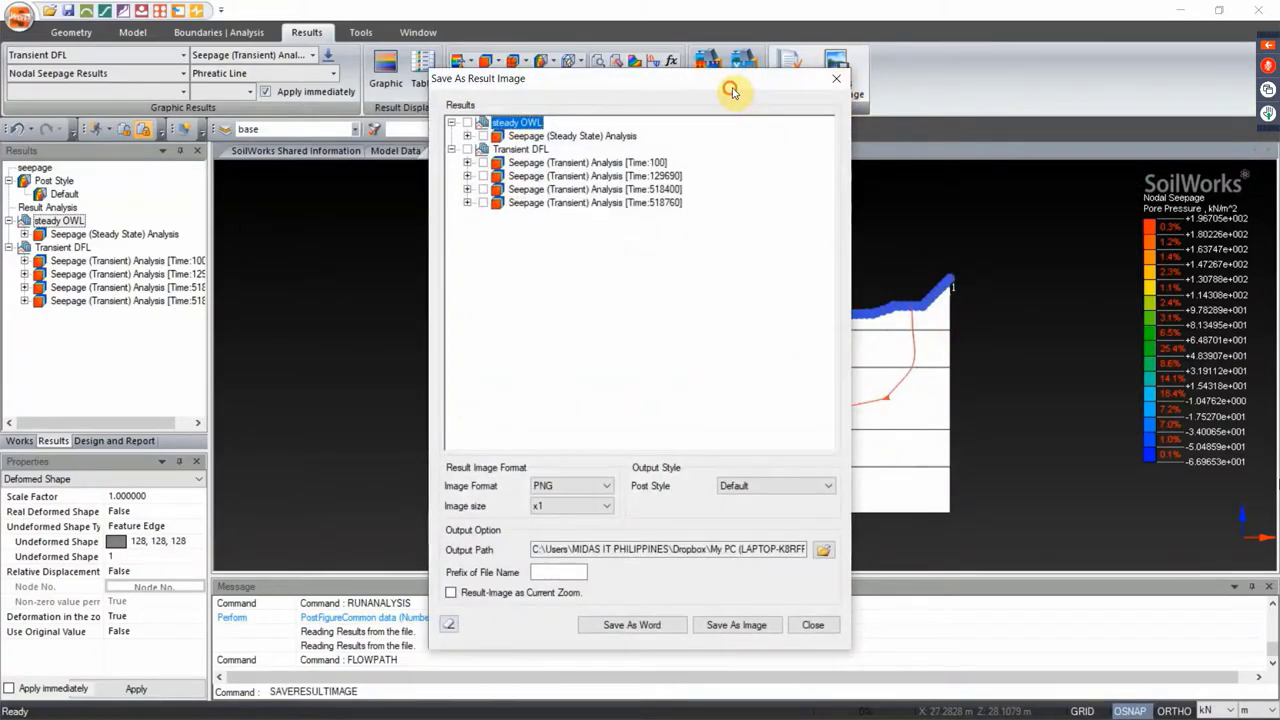
left_click_drag(732, 91, 892, 90)
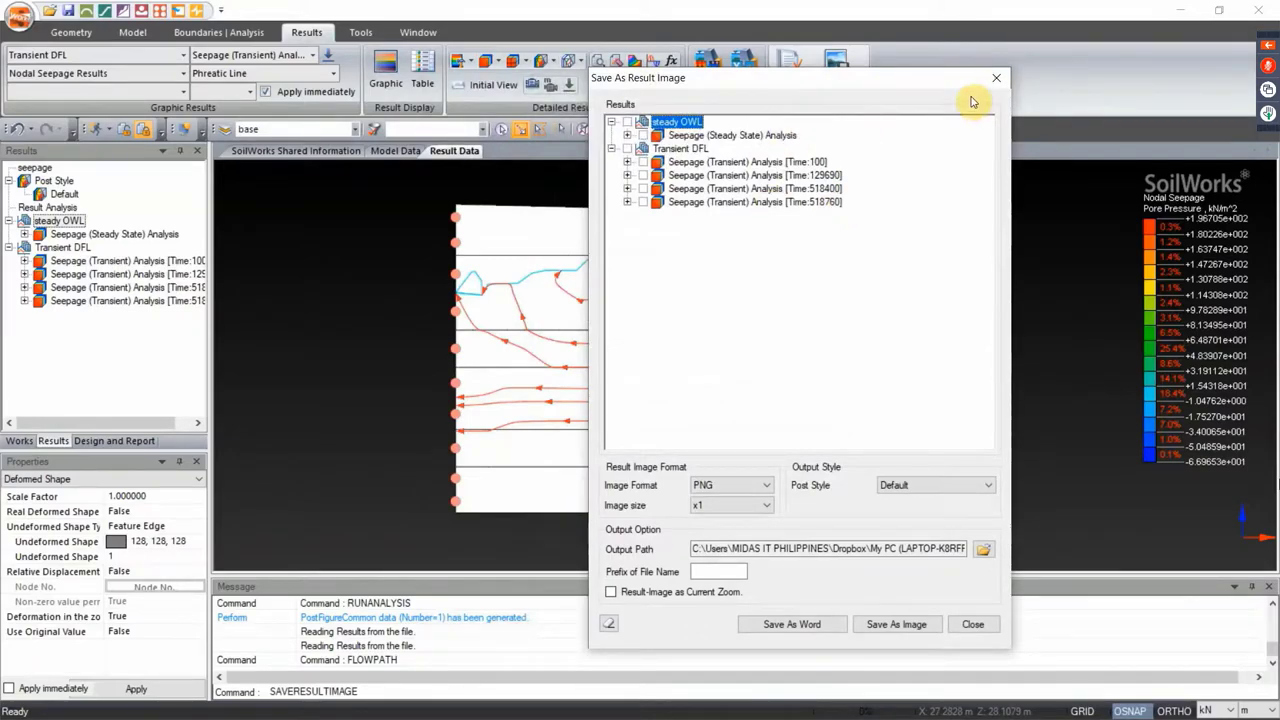
left_click(995, 79)
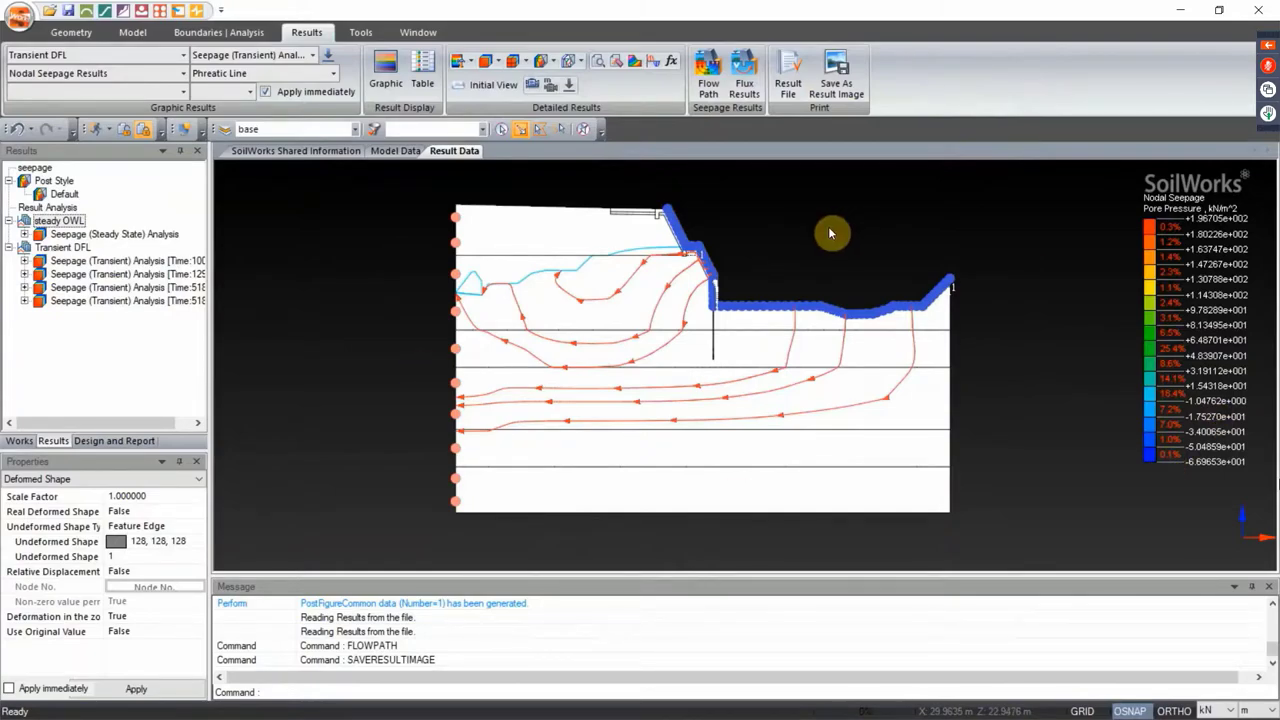
Close the seepage project
left_click_drag(791, 237, 760, 266)
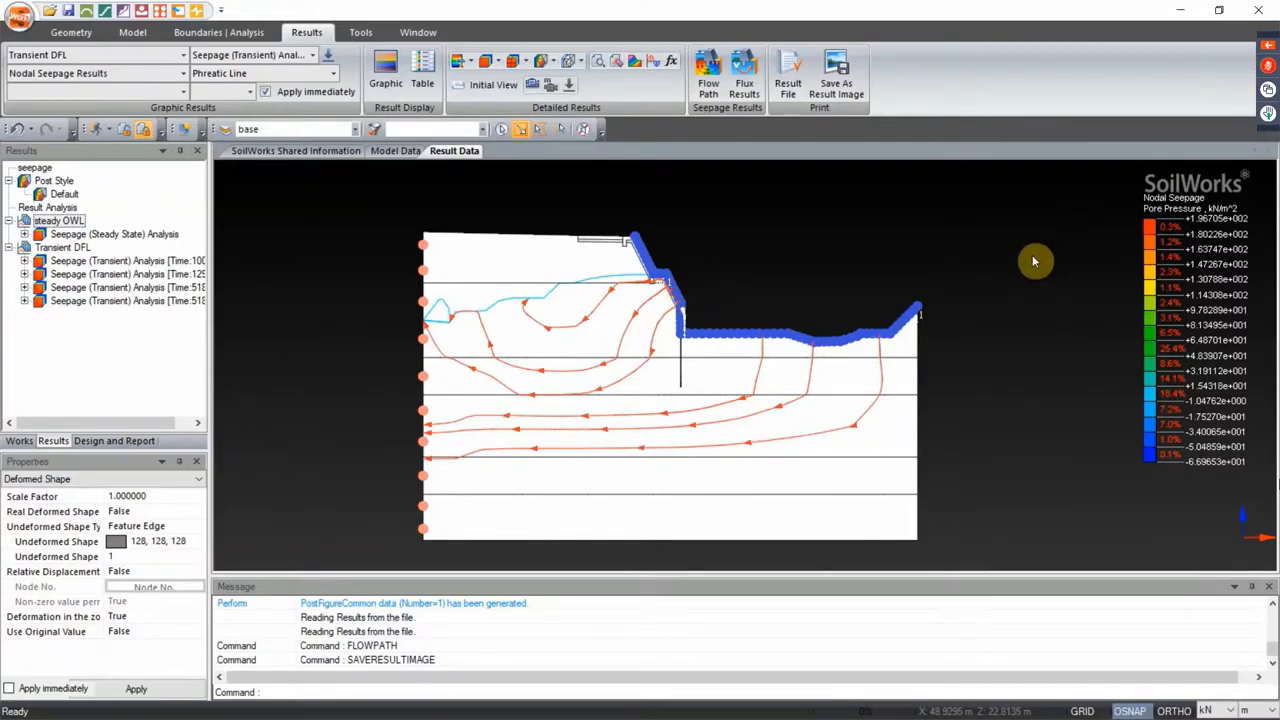
left_click(1259, 10)
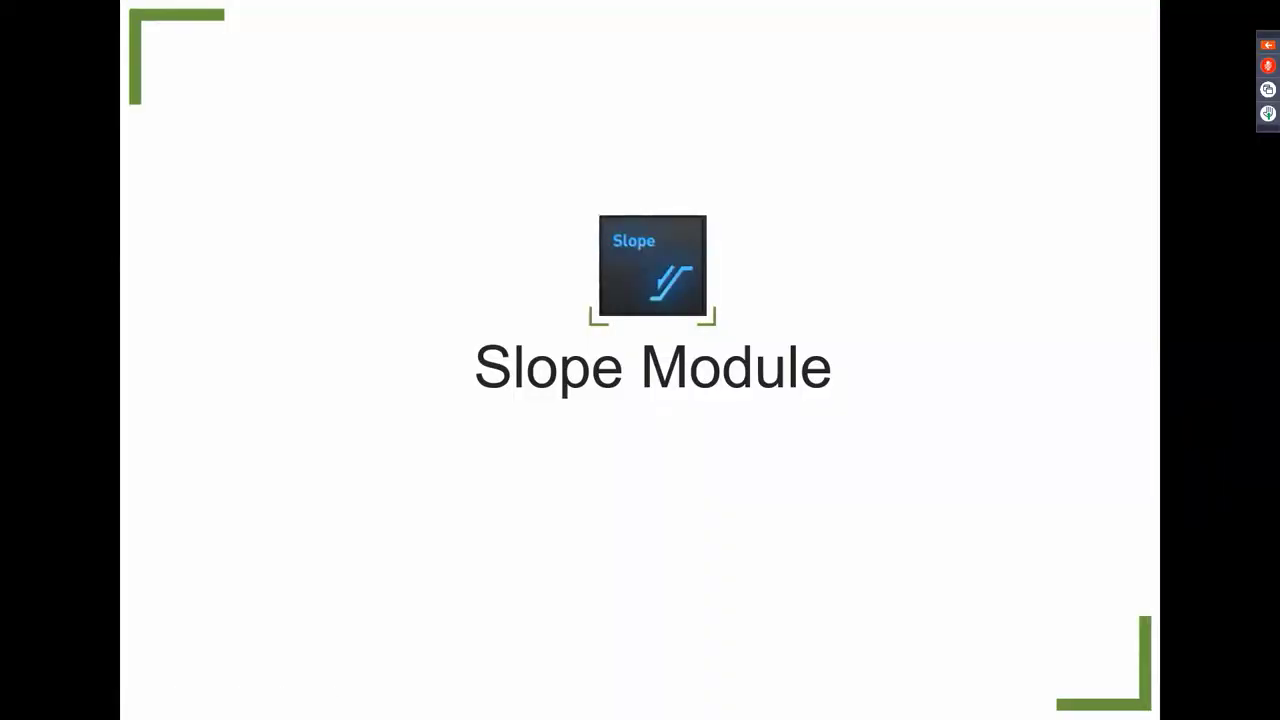
key("Right")
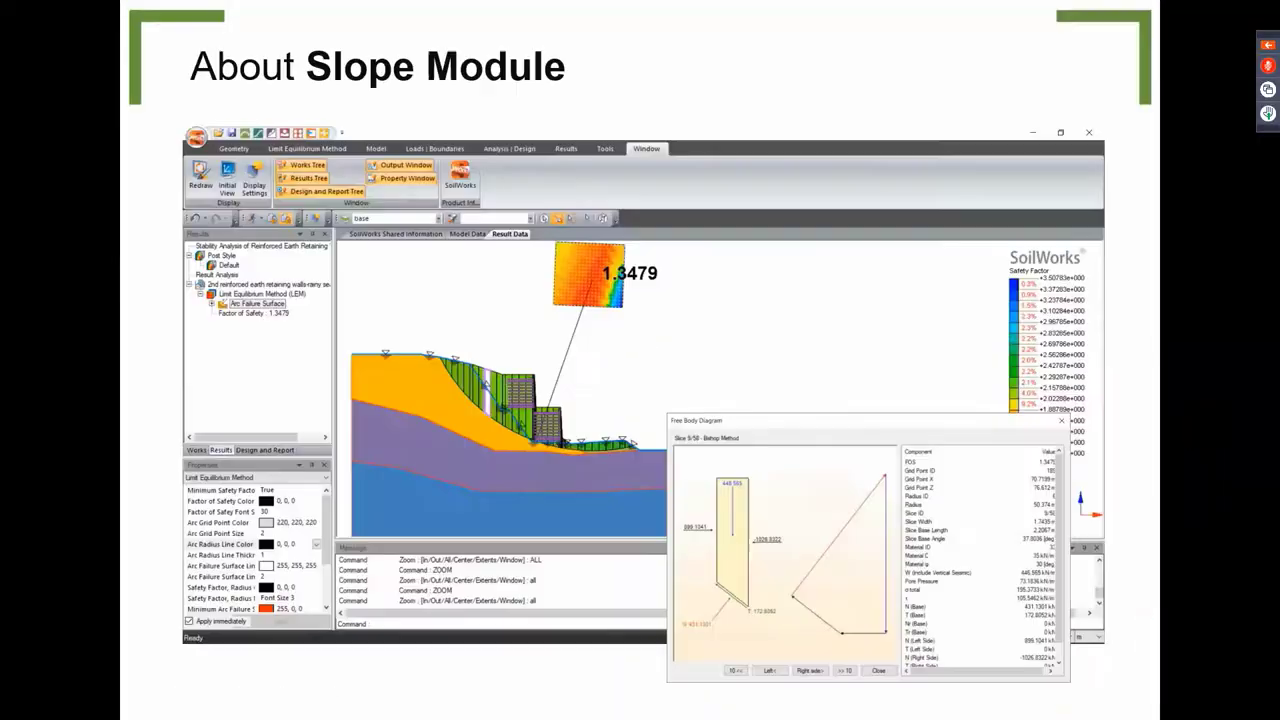
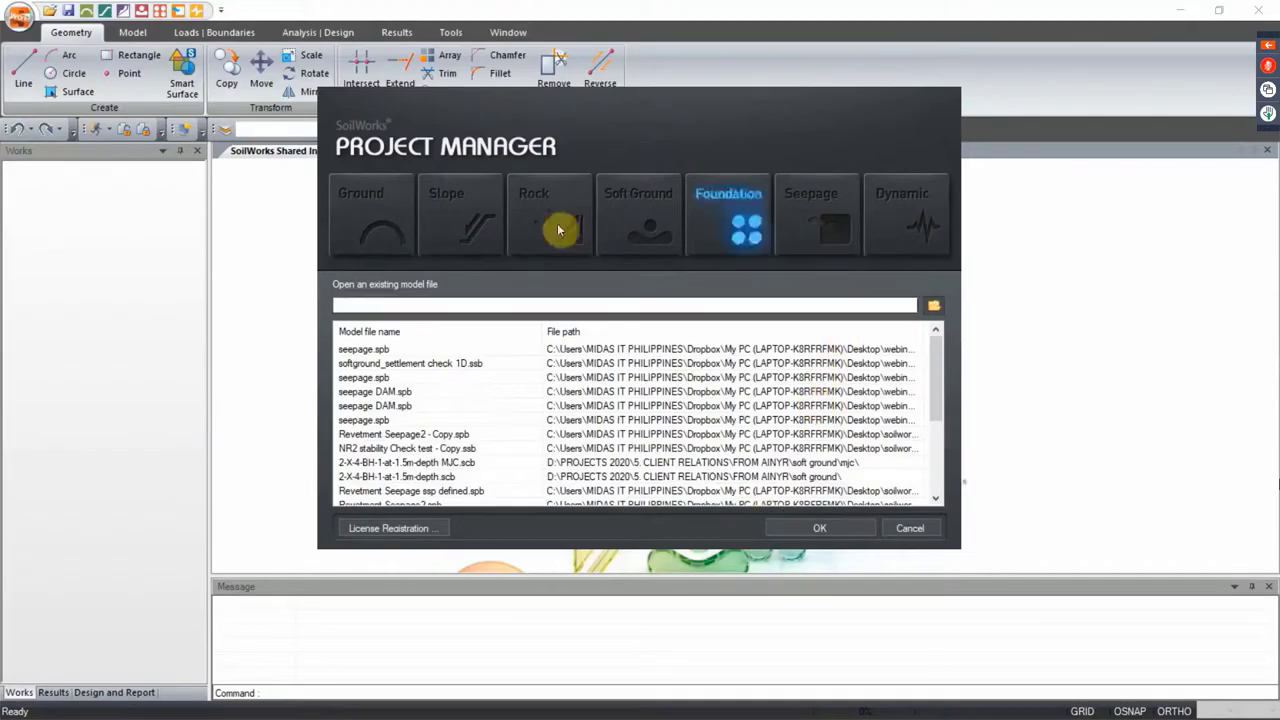
Start a new Slope module project and accept the default initial parameters in kN, m and sec
left_click(490, 228)
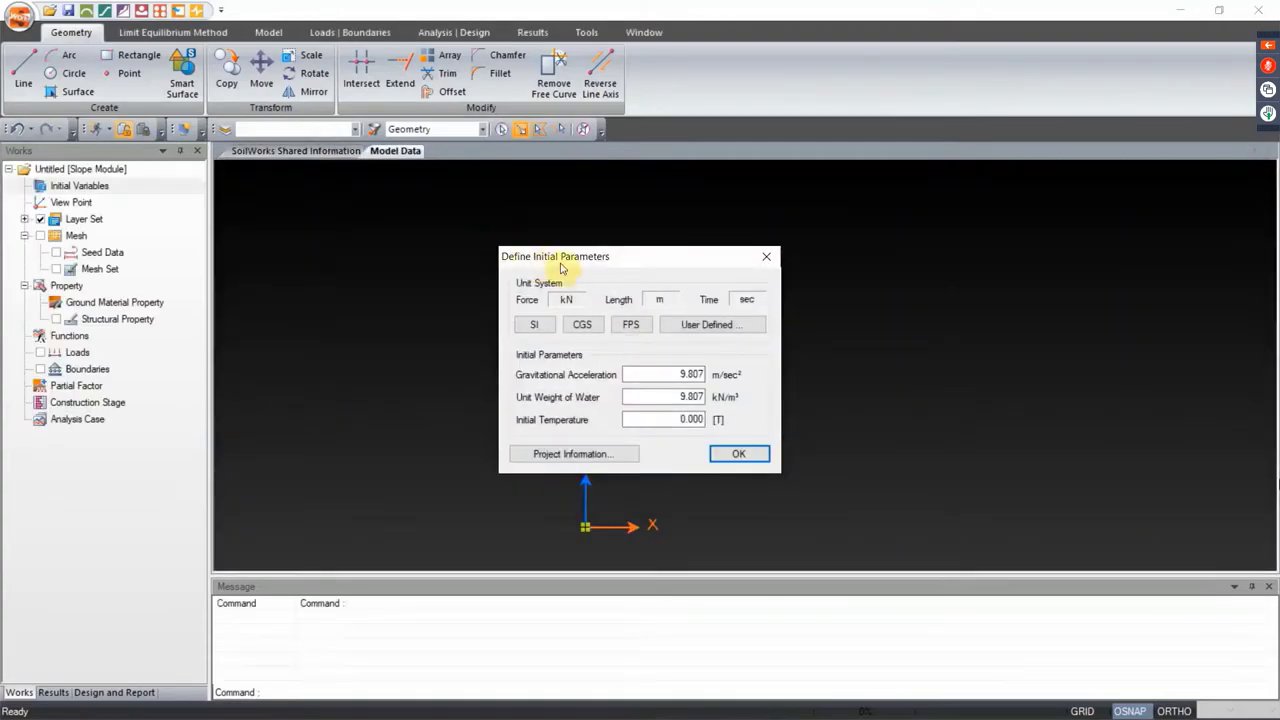
left_click(738, 454)
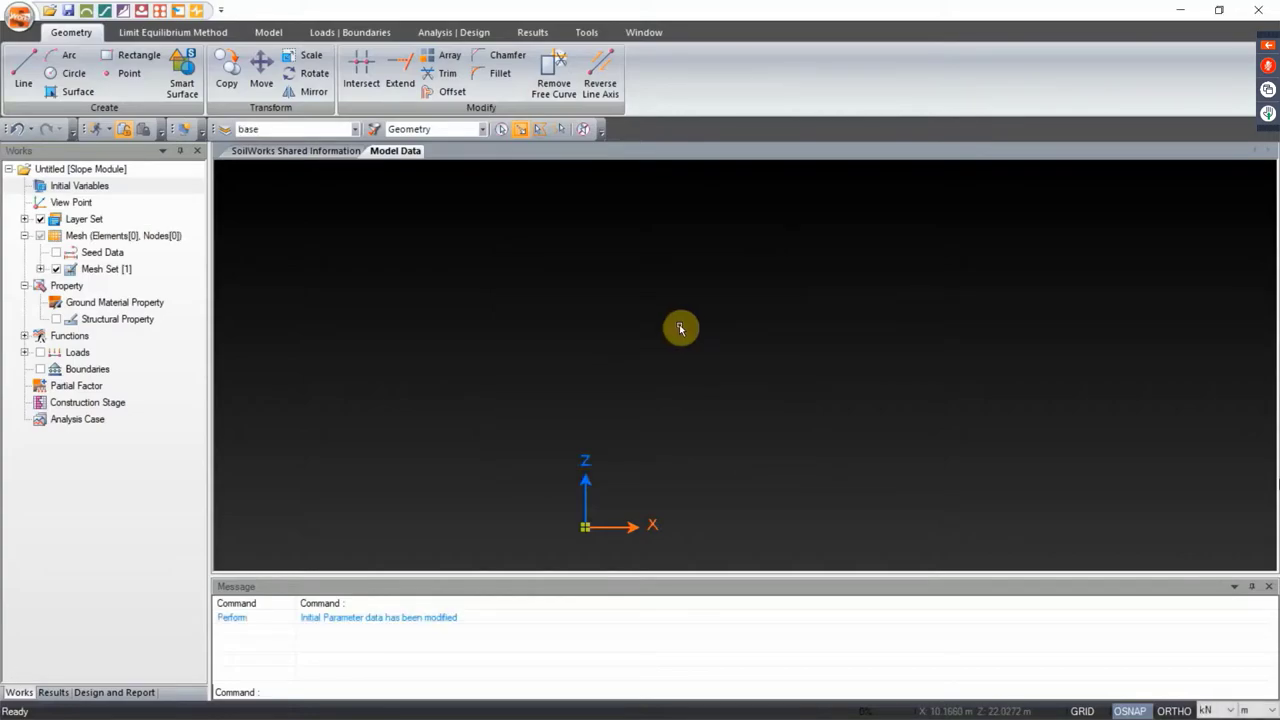
Import the DXF drawing slope geometry.dxf from the webinar geometry folder into the slope model
left_click(30, 30)
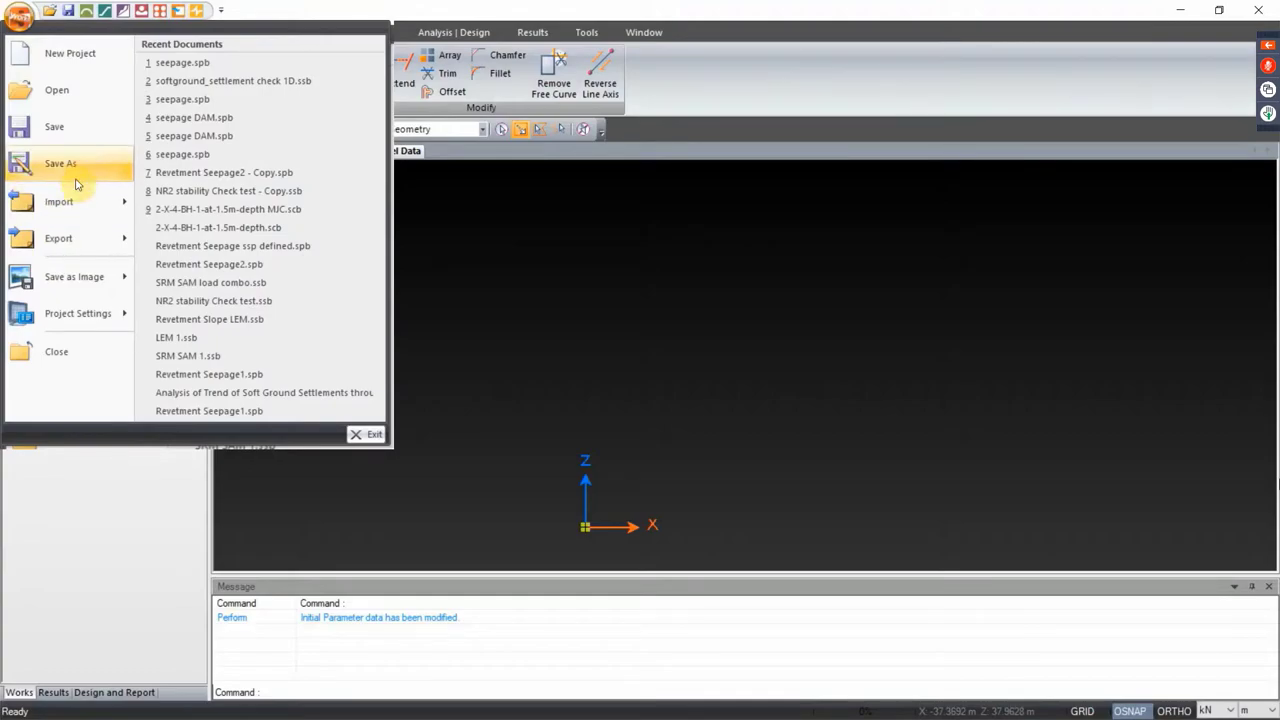
mouse_move(57, 201)
left_click(224, 58)
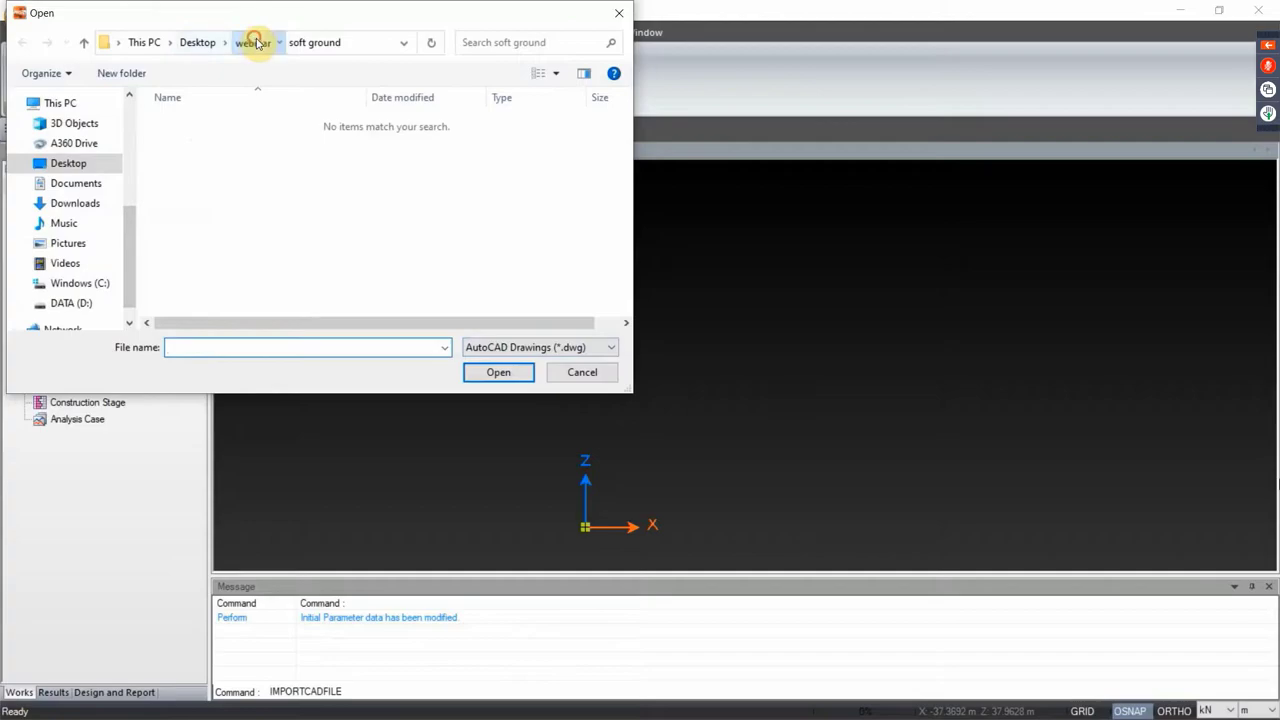
left_click(251, 42)
left_click(212, 123)
double_click(212, 123)
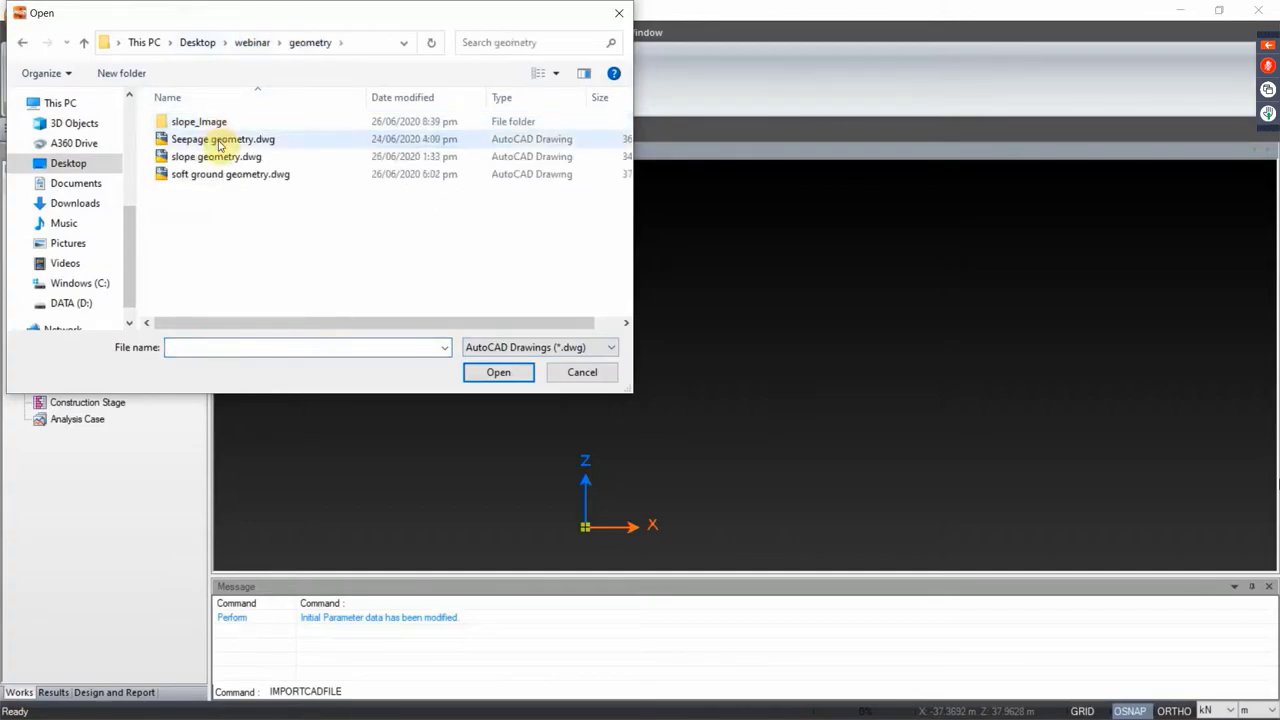
left_click(590, 347)
left_click(539, 377)
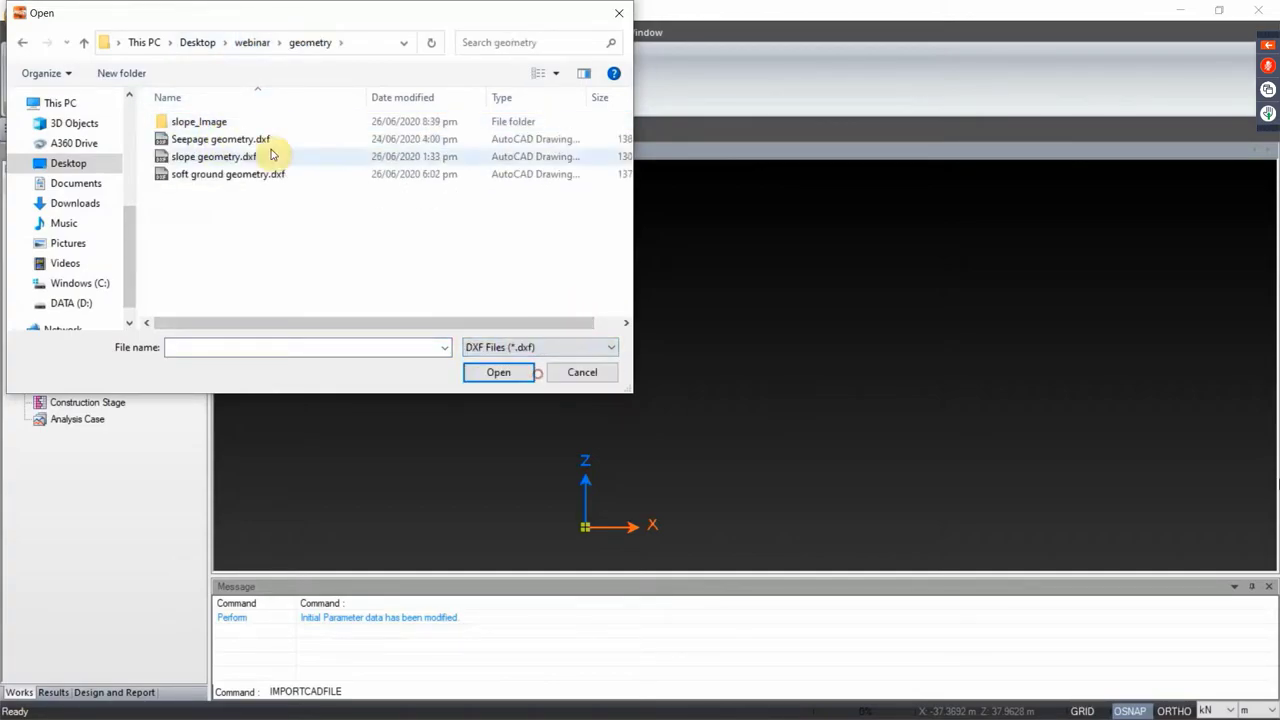
left_click(230, 157)
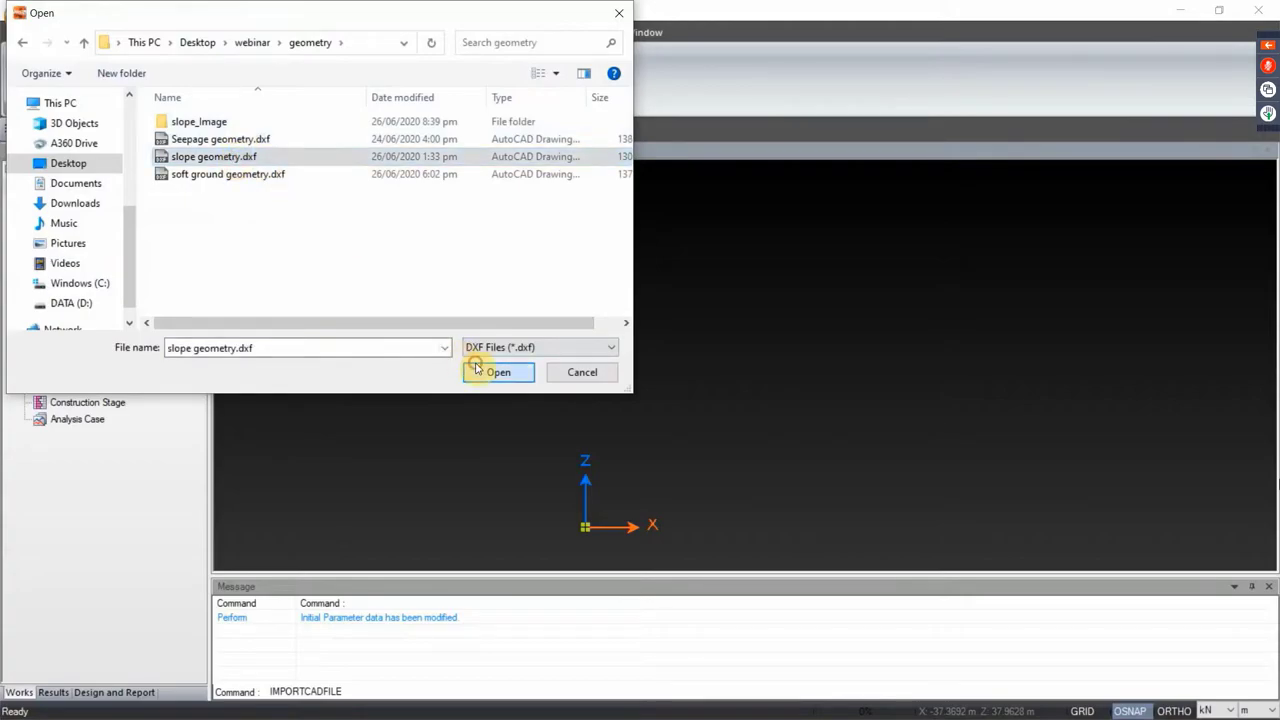
left_click(478, 371)
left_click(664, 425)
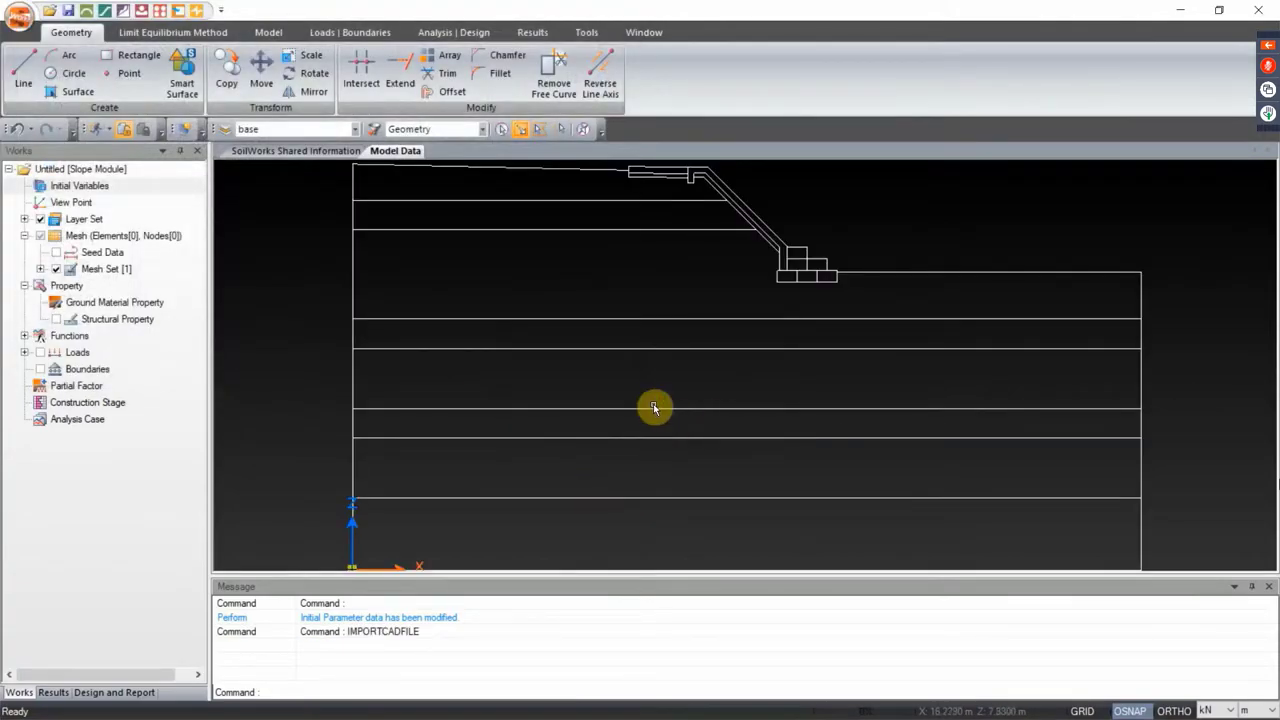
Open the ground material database from the limit equilibrium material definition and load the BH40 dataset
scroll(654, 406, "down", 3)
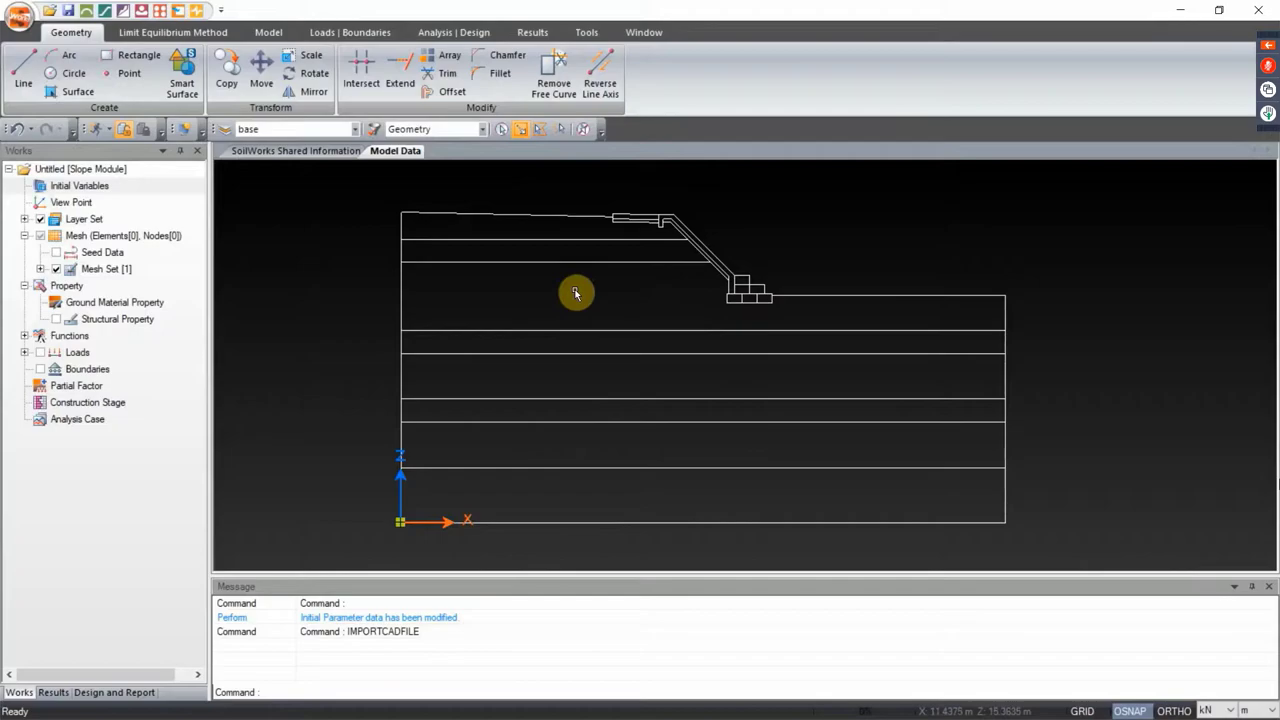
left_click(176, 36)
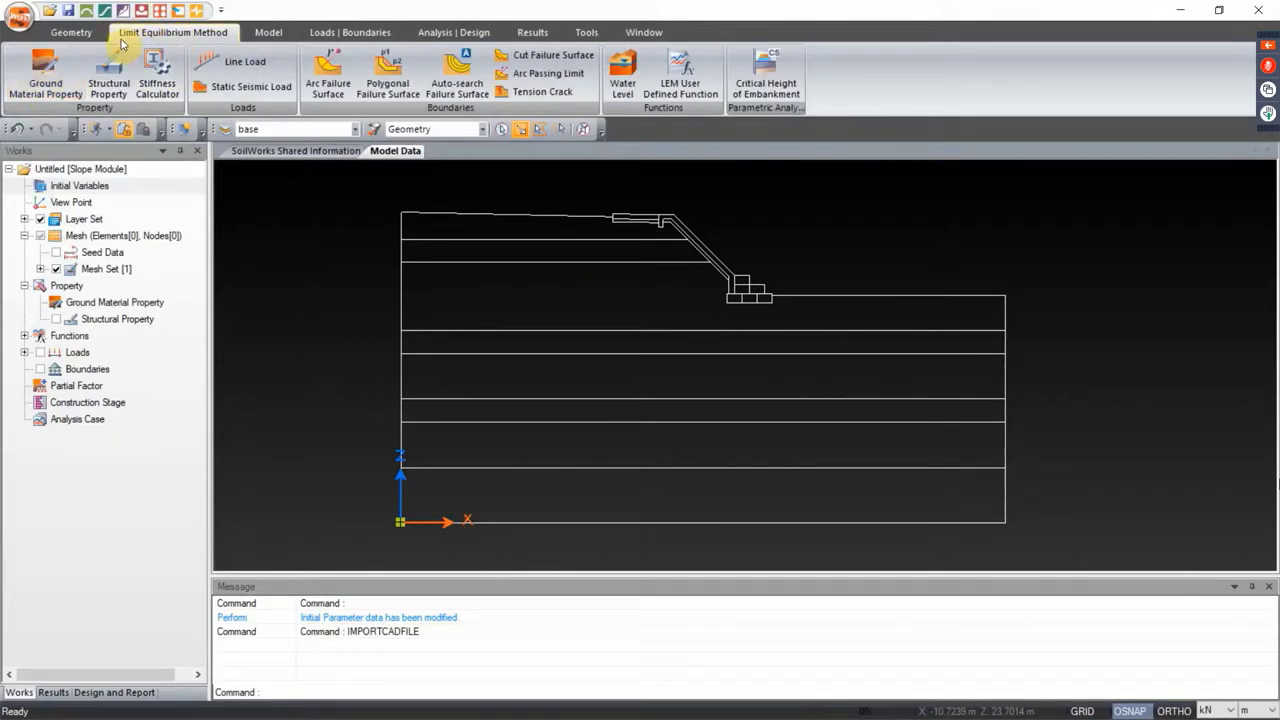
left_click(38, 75)
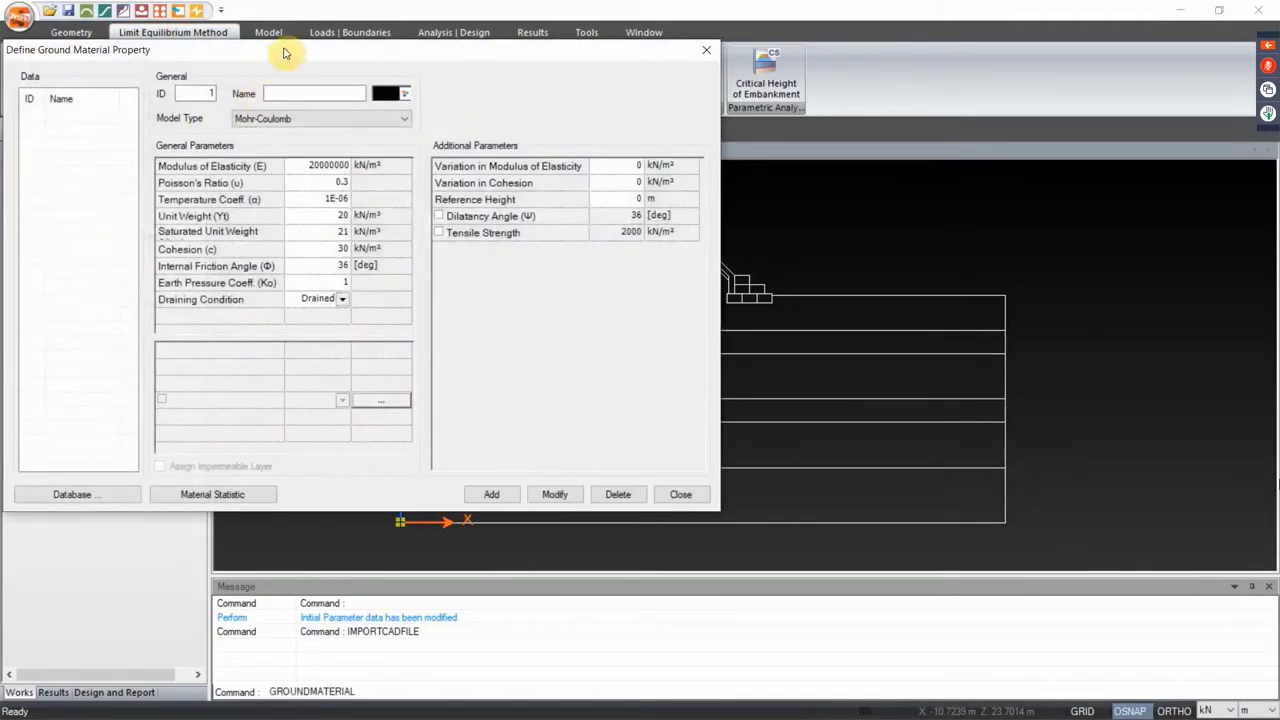
left_click_drag(285, 50, 283, 82)
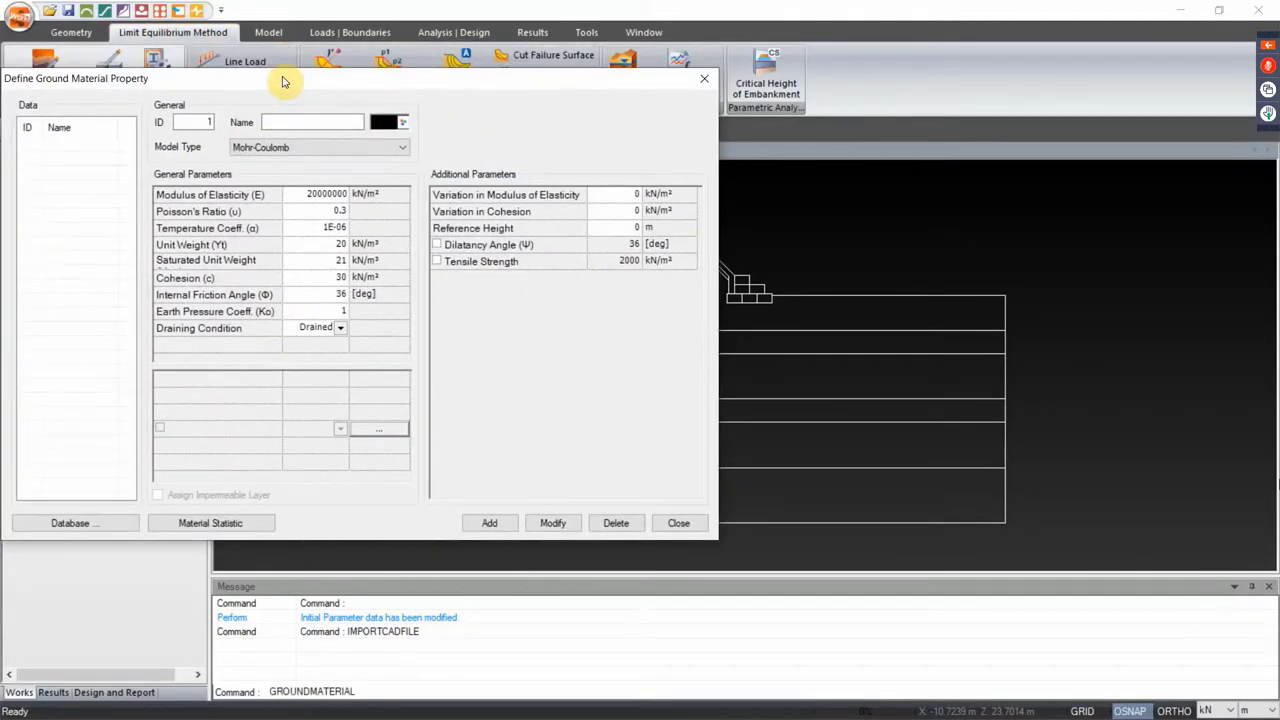
left_click_drag(282, 80, 283, 80)
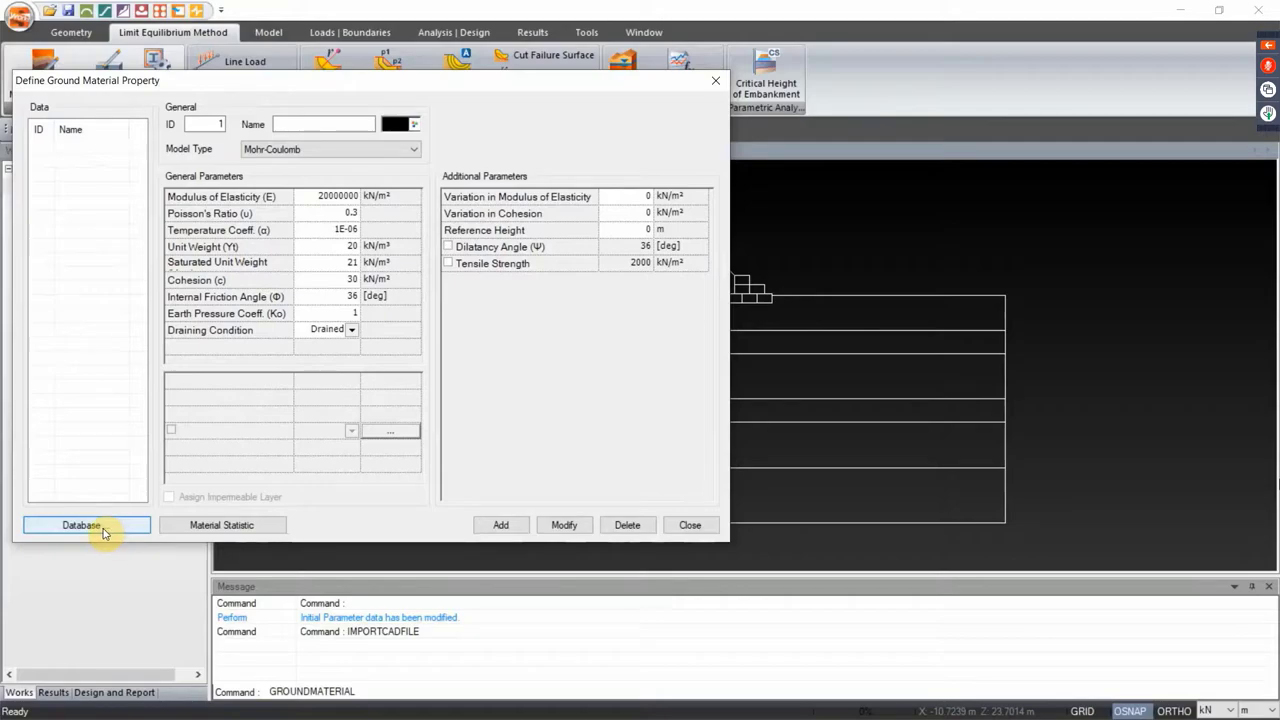
left_click(84, 525)
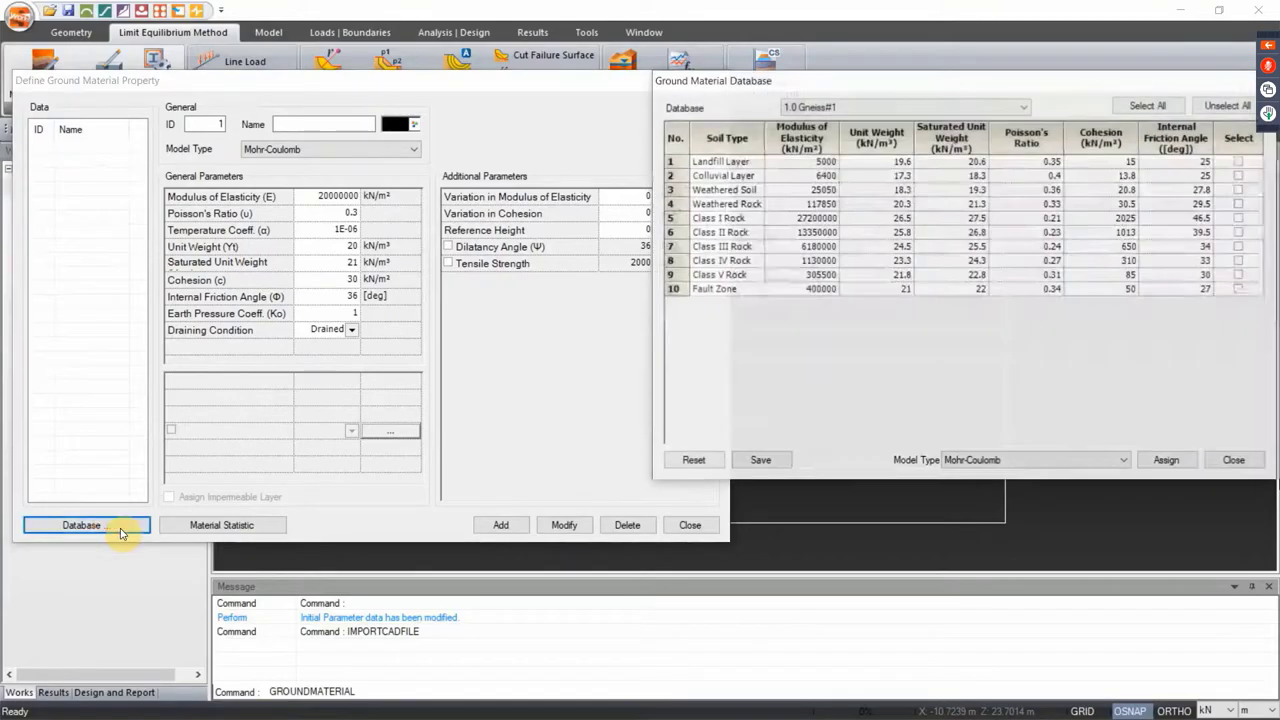
left_click(868, 108)
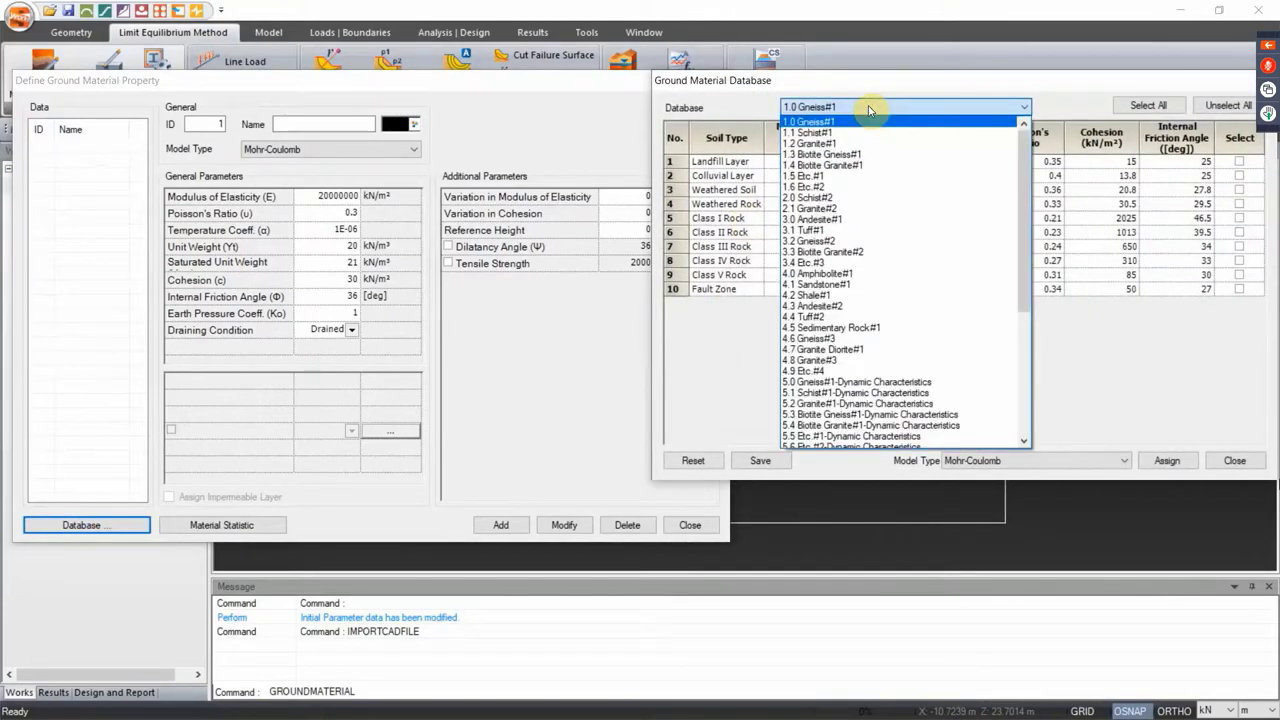
left_click_drag(1029, 214, 1032, 360)
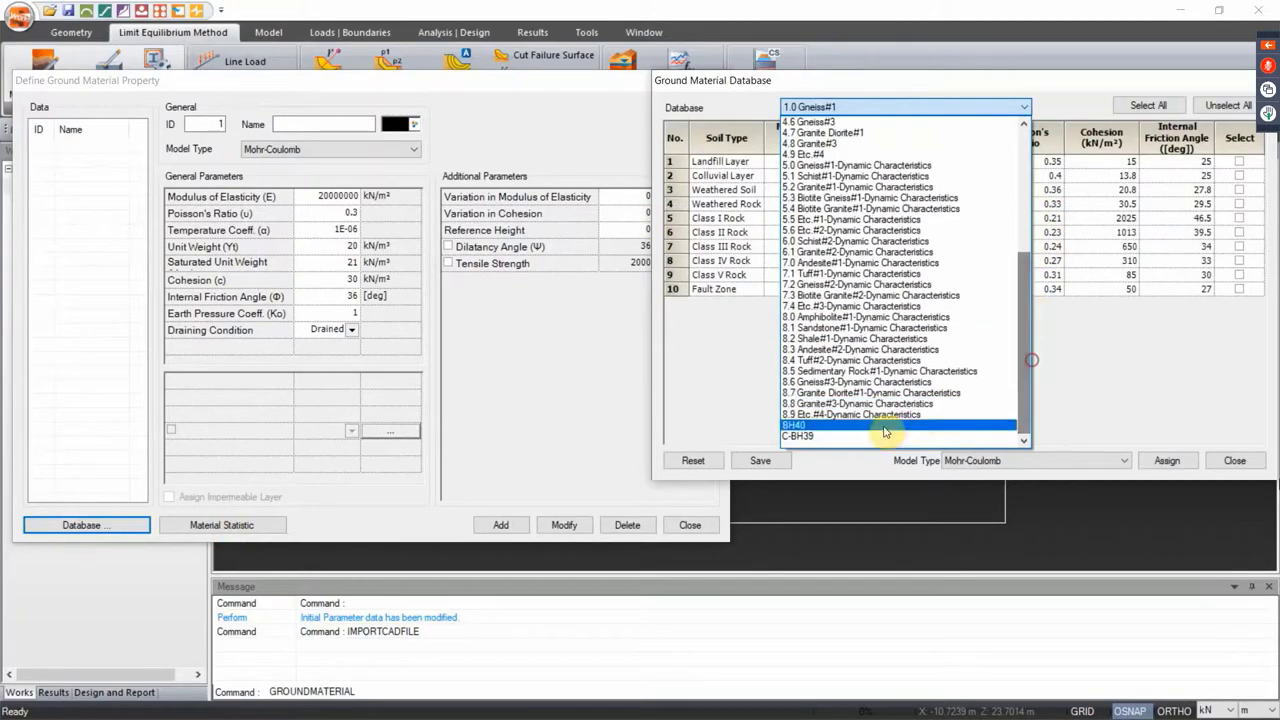
left_click(830, 428)
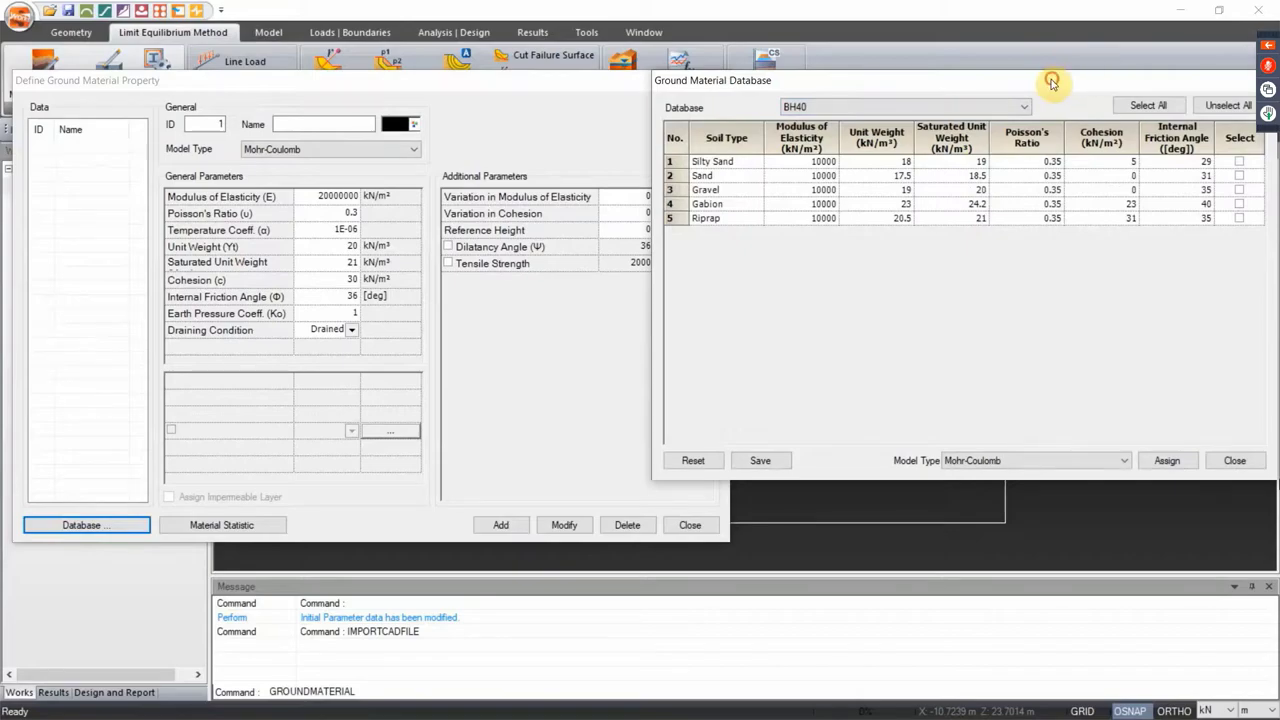
Select all BH40 soil types and assign them to the model as Mohr-Coulomb (LEM) materials
left_click_drag(1051, 82, 935, 69)
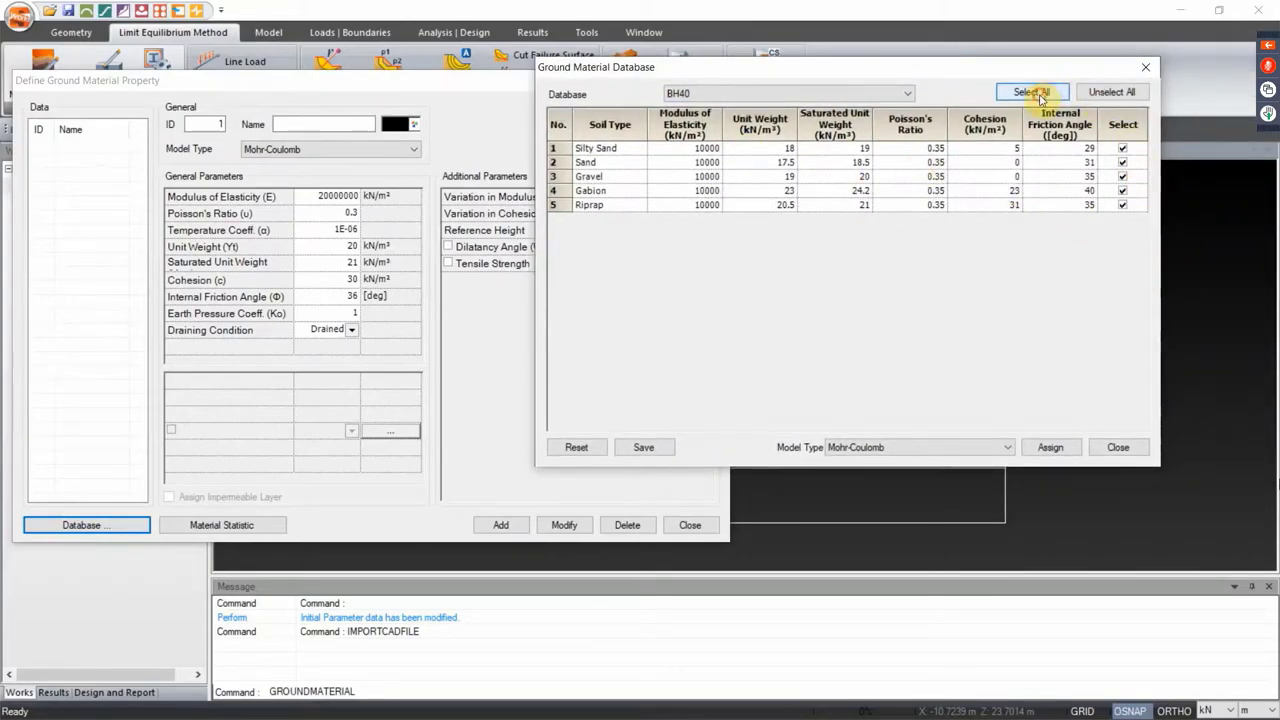
left_click(905, 447)
left_click(892, 466)
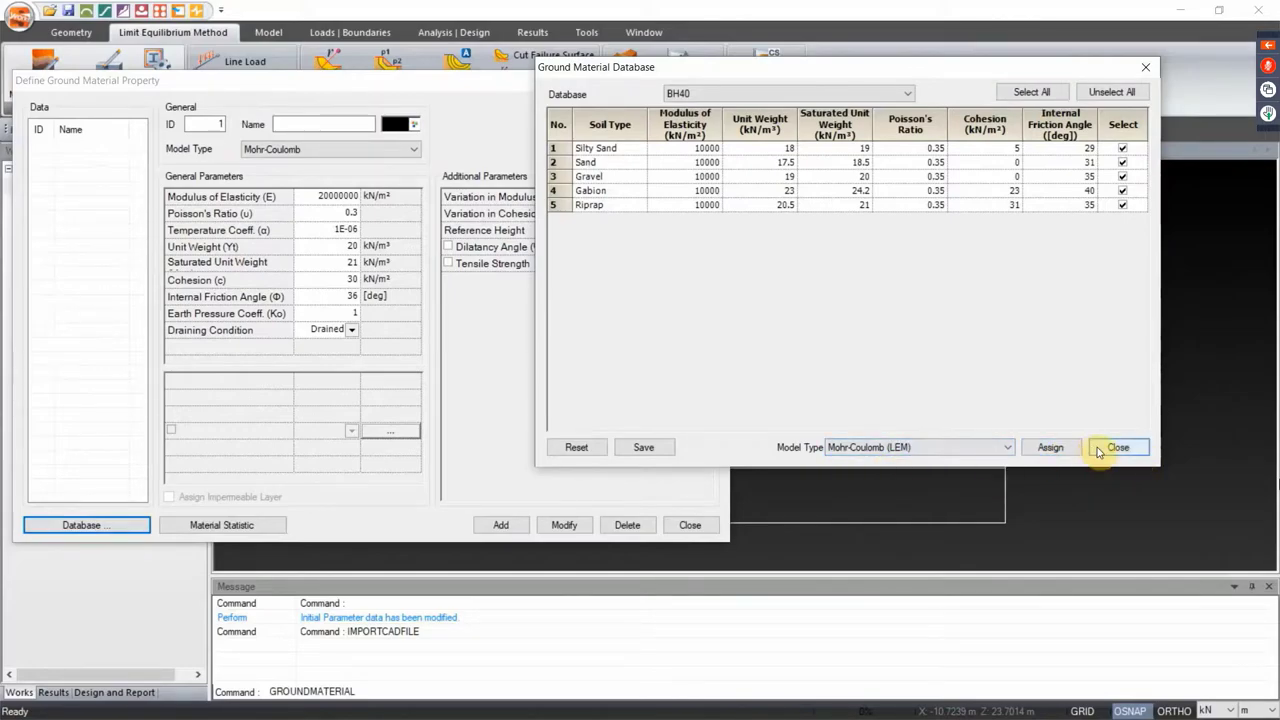
left_click(1064, 450)
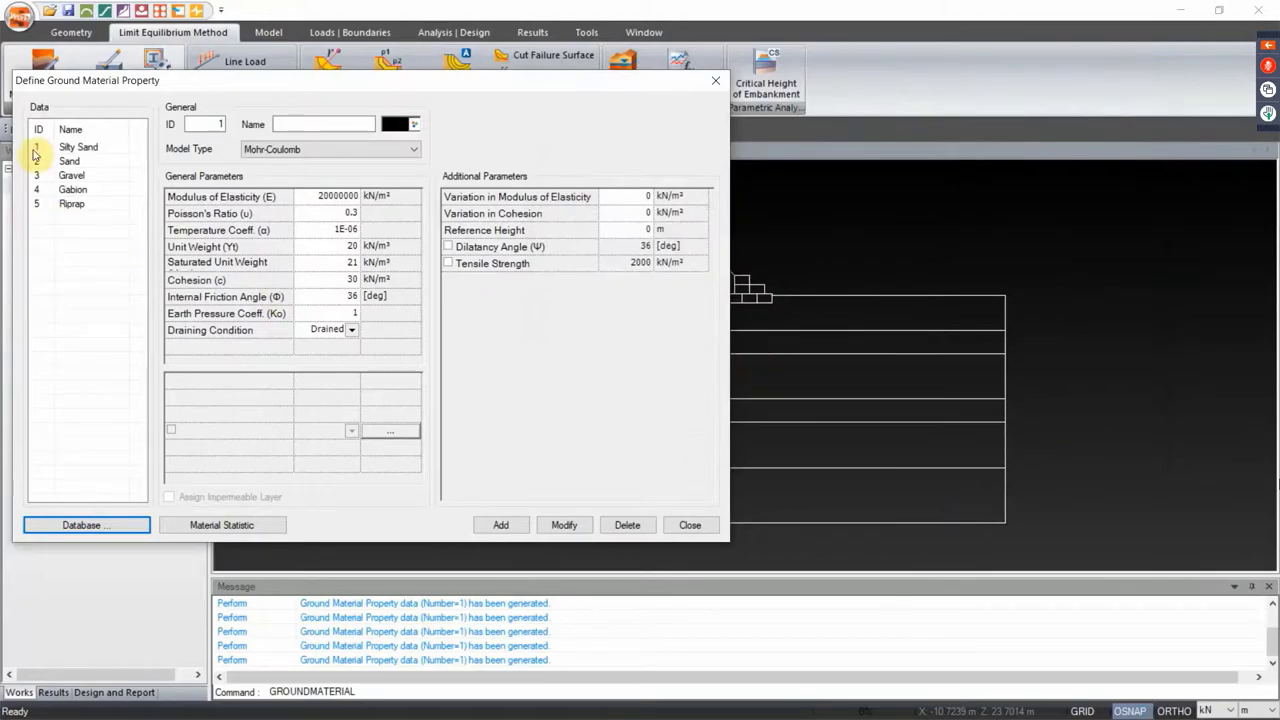
Review the parameters of the Silty Sand, Sand, Gravel and Riprap materials, then close the material definition
left_click(70, 148)
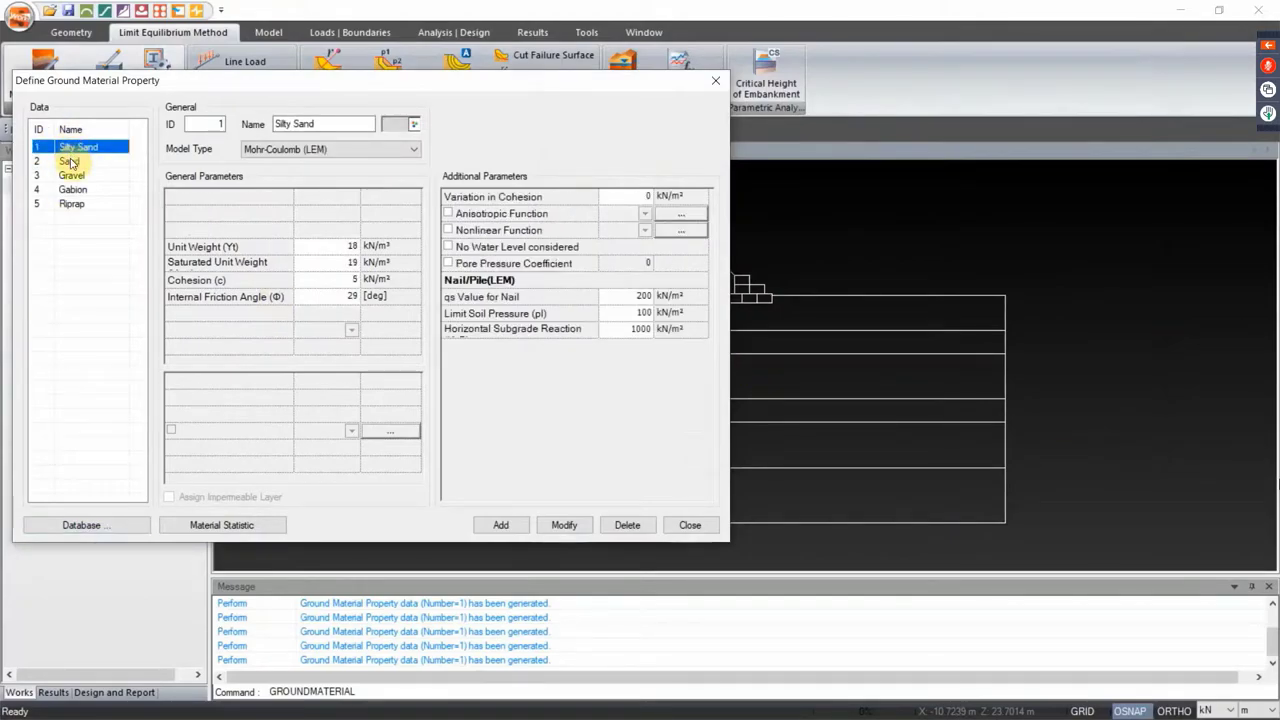
left_click(70, 162)
left_click(71, 176)
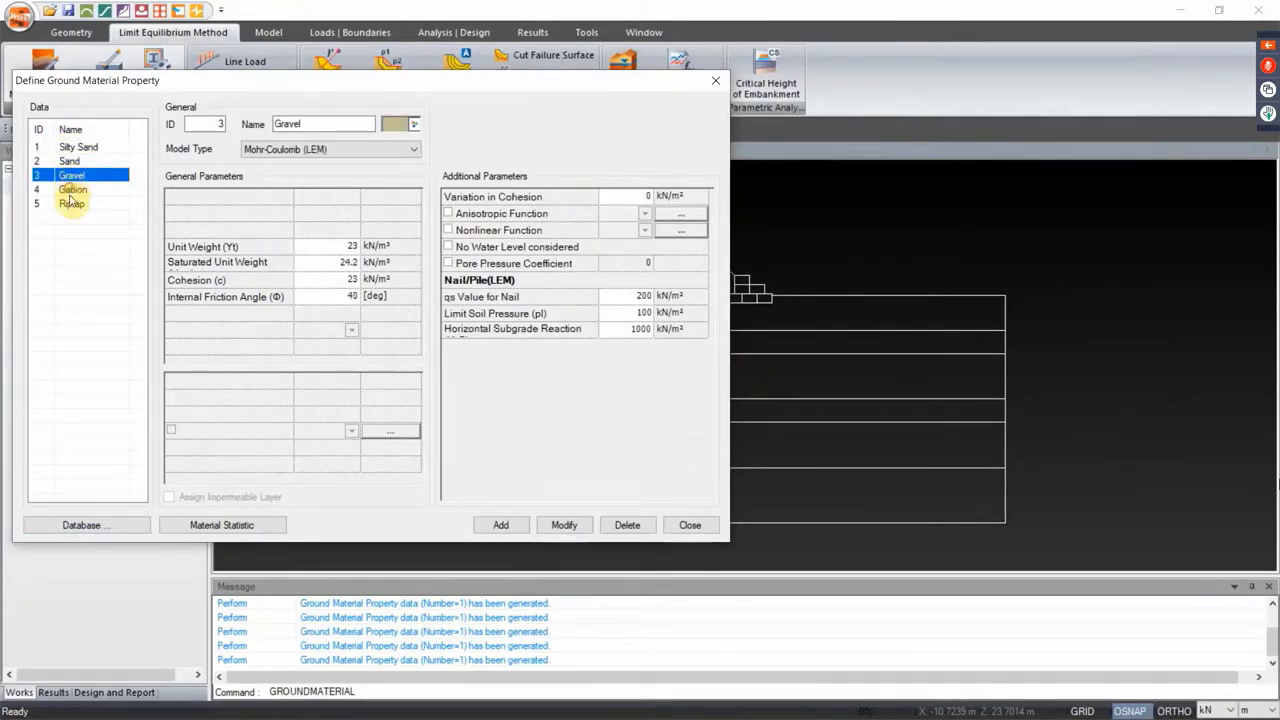
left_click(71, 203)
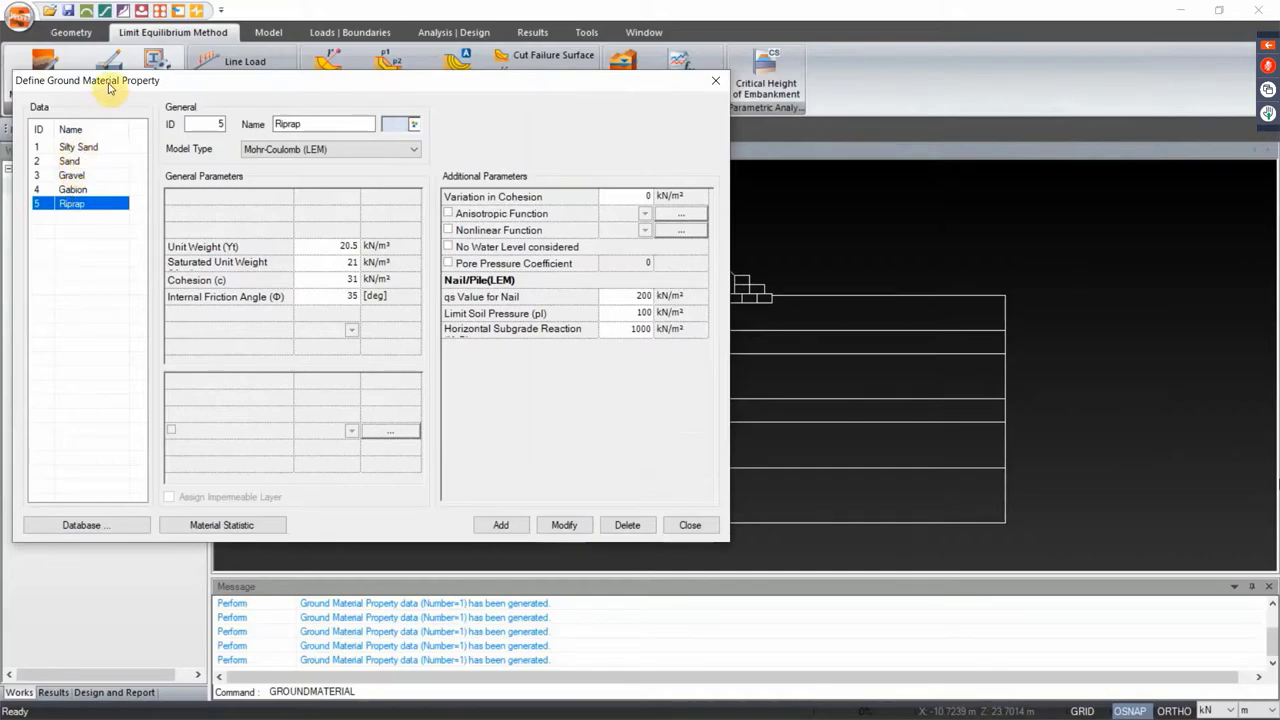
left_click(82, 148)
left_click(72, 162)
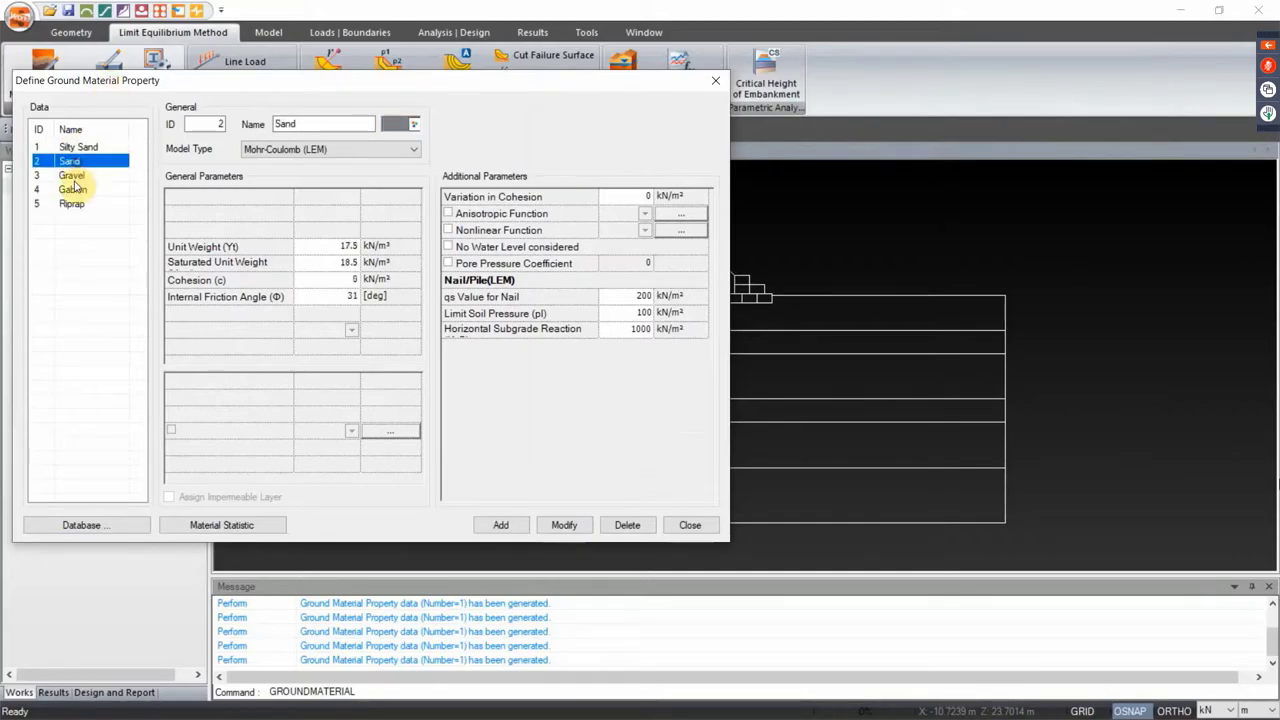
left_click(72, 177)
left_click(72, 203)
left_click_drag(227, 80, 230, 171)
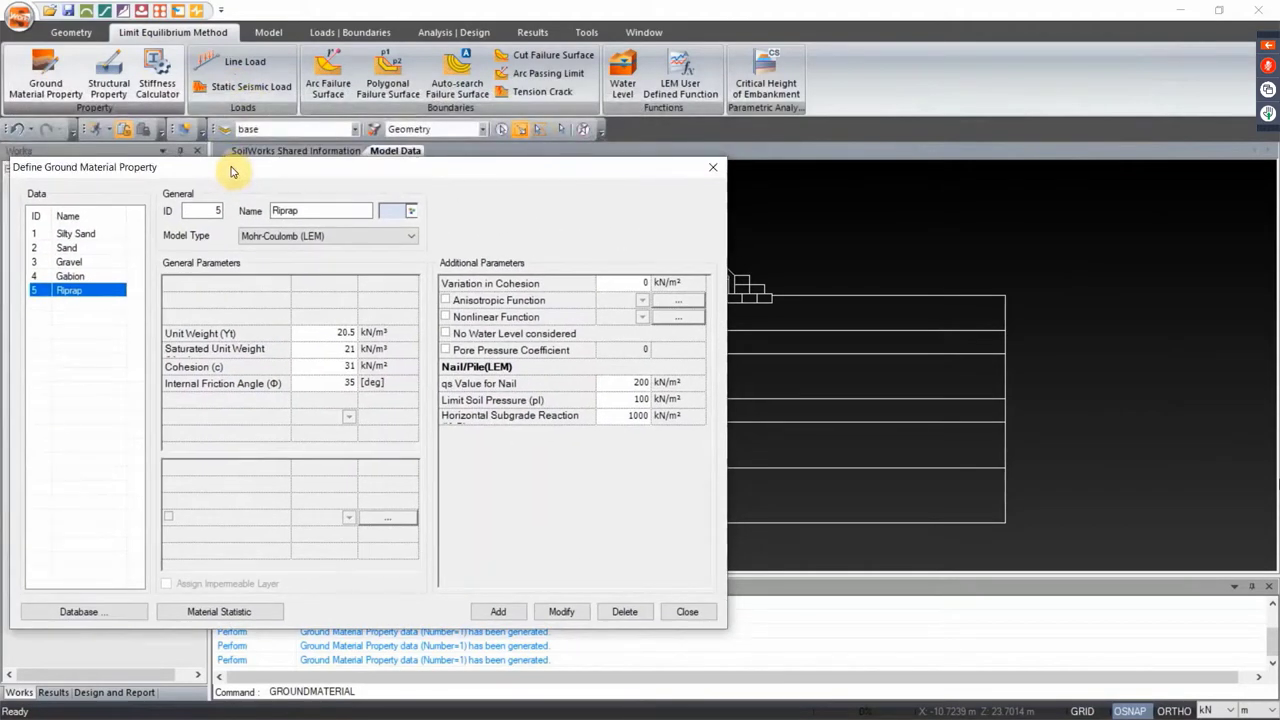
left_click(688, 611)
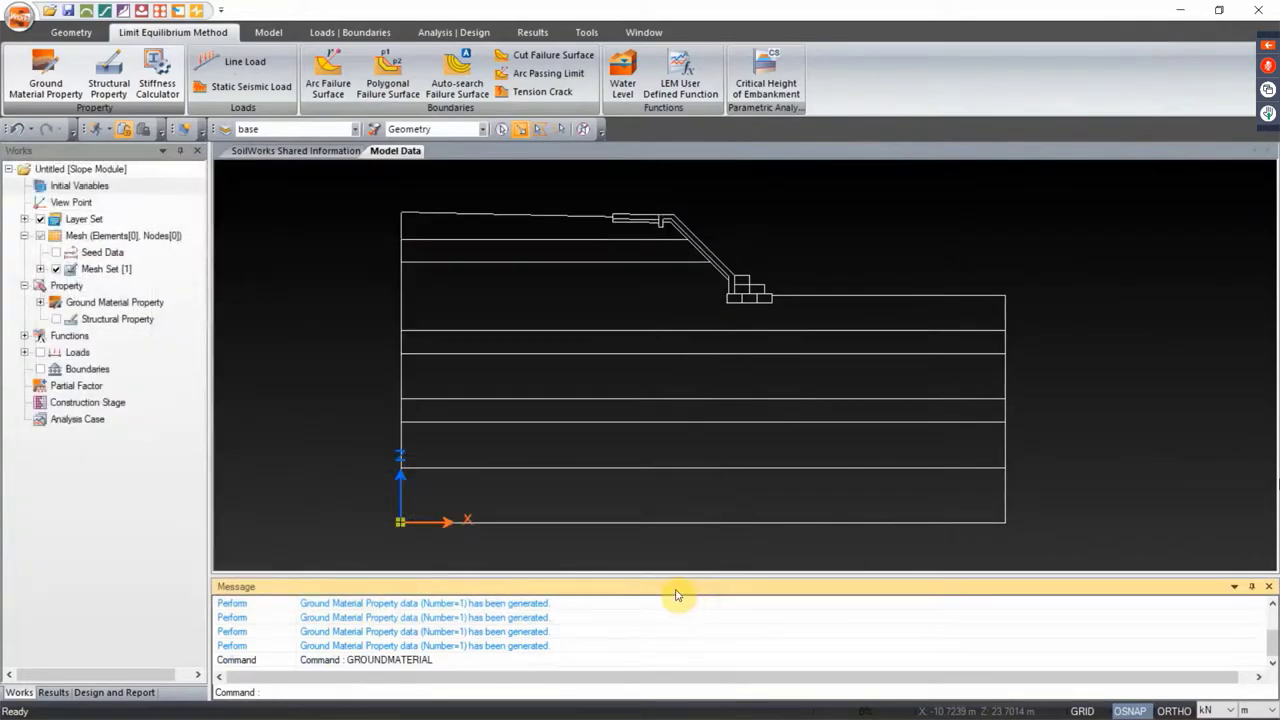
List the defined ground materials and generate smart surfaces from the imported slope geometry
double_click(55, 302)
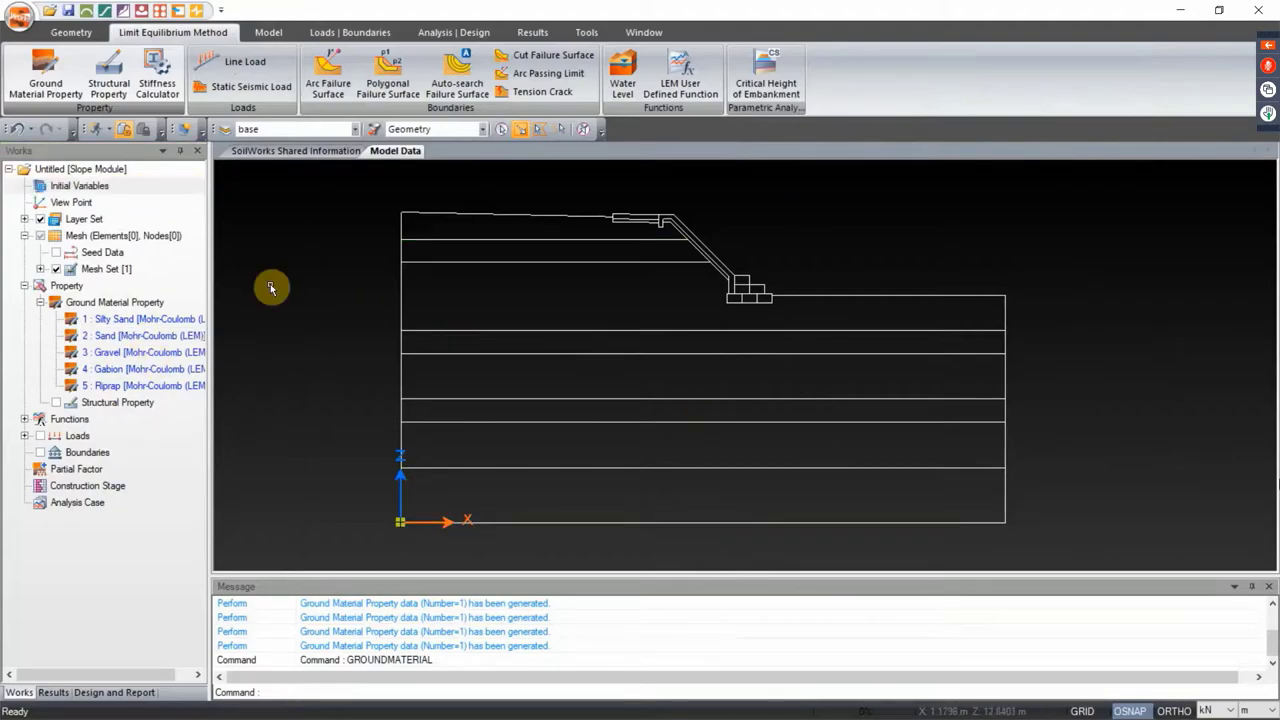
left_click(82, 40)
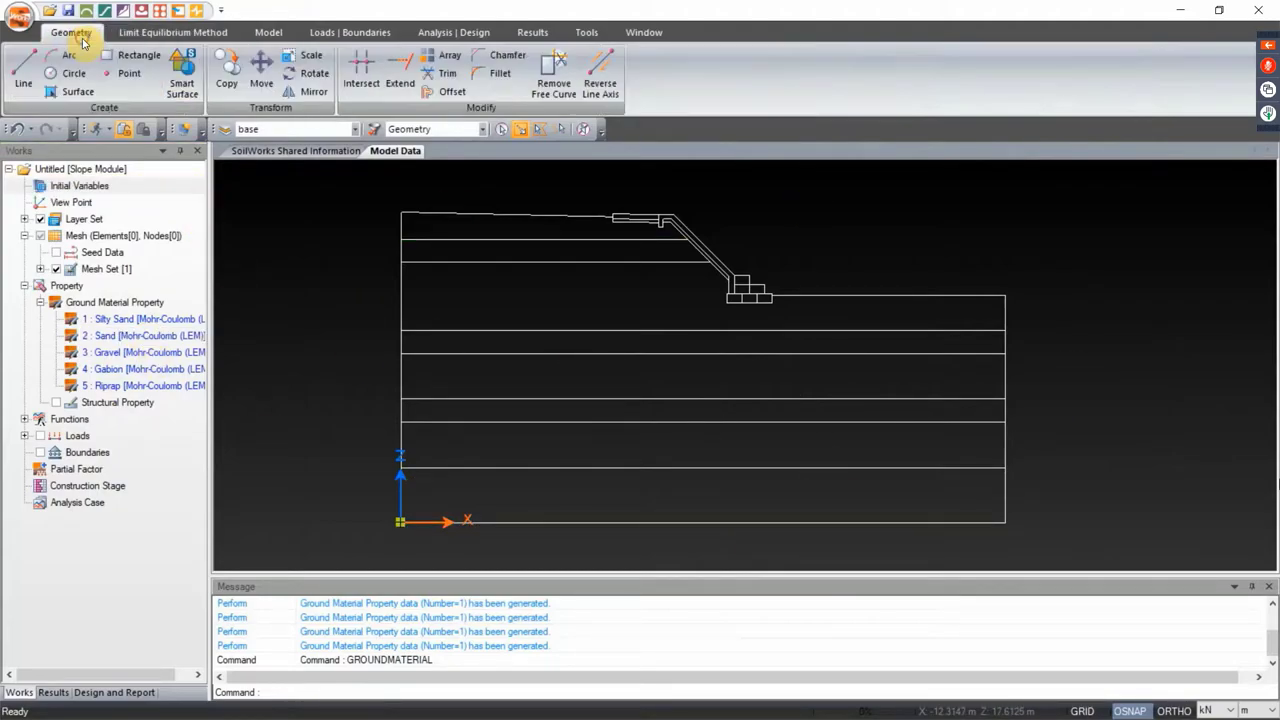
left_click(182, 75)
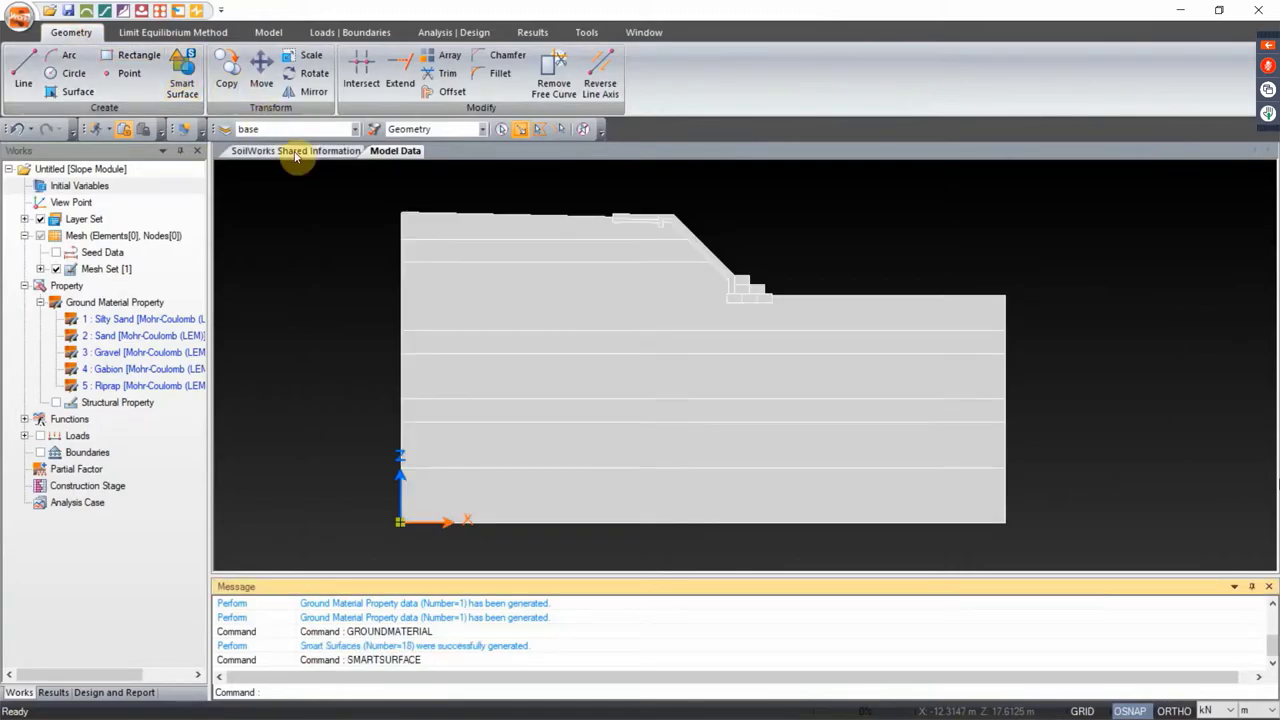
Assign Silty Sand to the first and third soil layers from the top and Sand to the second layer
left_click_drag(156, 320, 469, 232)
left_click_drag(219, 317, 354, 257)
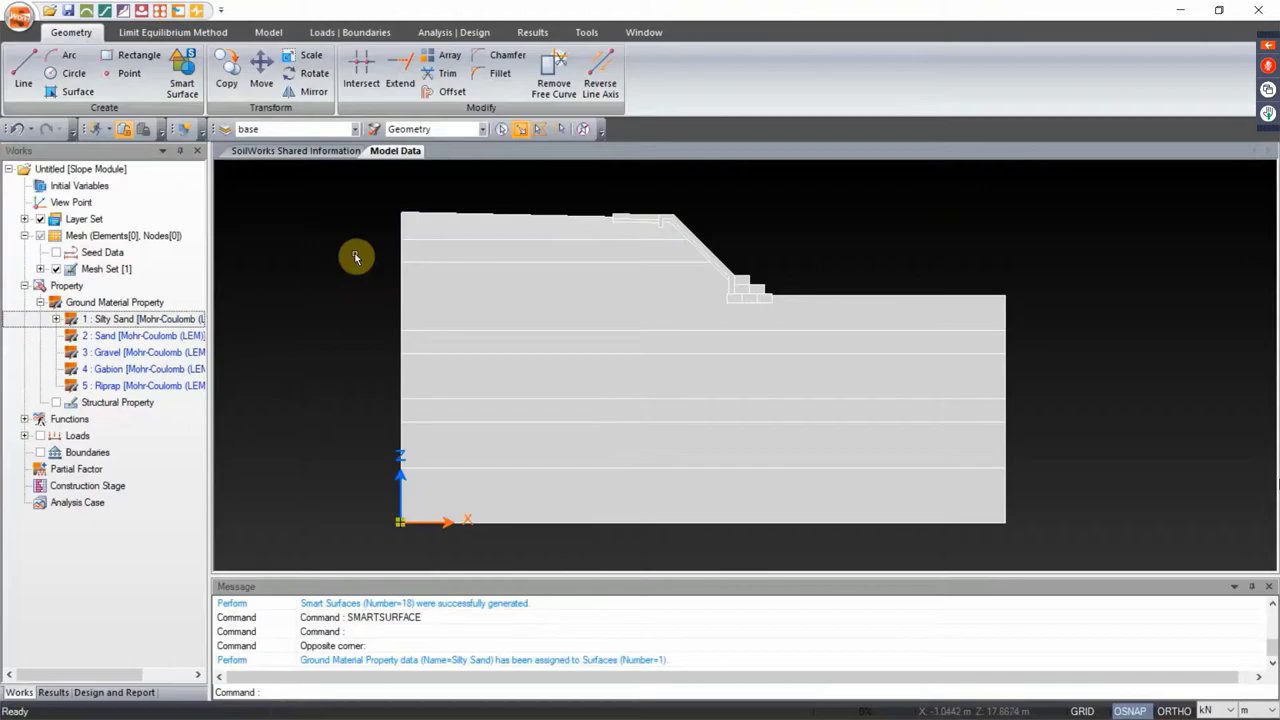
left_click(474, 231)
left_click(457, 303)
left_click_drag(143, 322, 492, 268)
left_click(492, 258)
left_click_drag(143, 336, 591, 230)
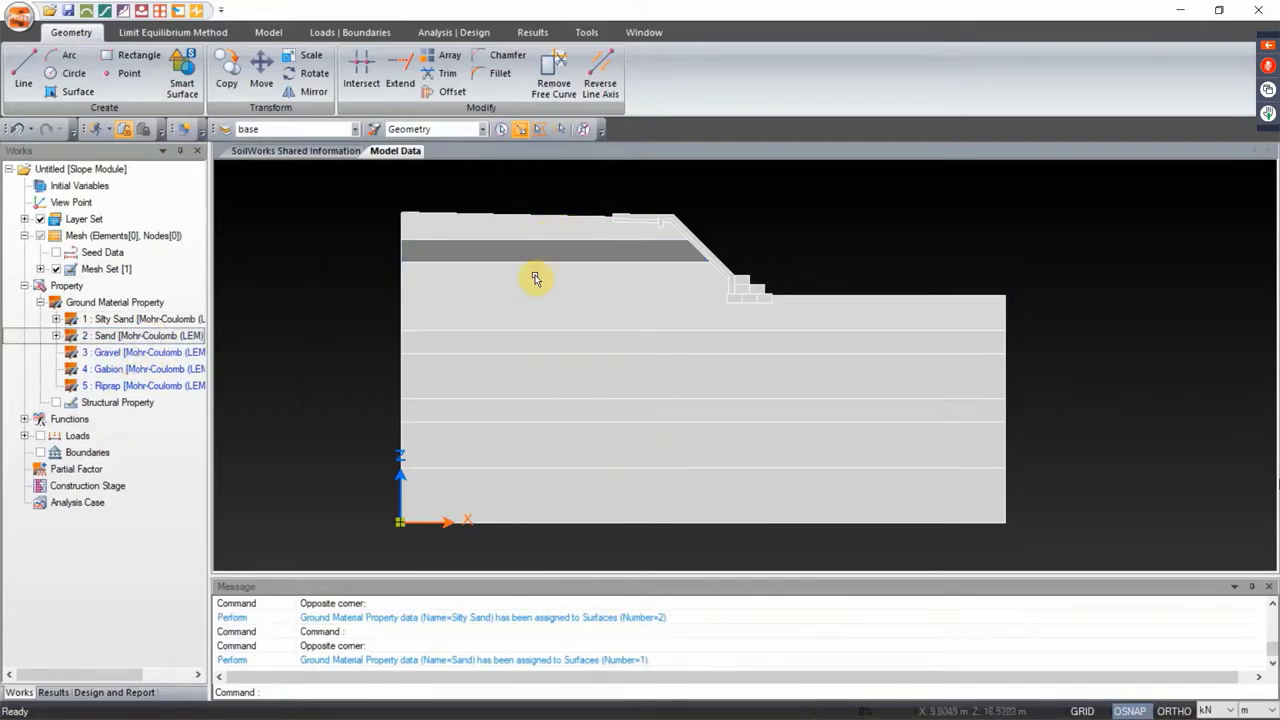
Try assigning Silty Sand to the fourth soil layer from the top
left_click(490, 349)
left_click_drag(143, 318, 481, 383)
left_click_drag(163, 334, 463, 350)
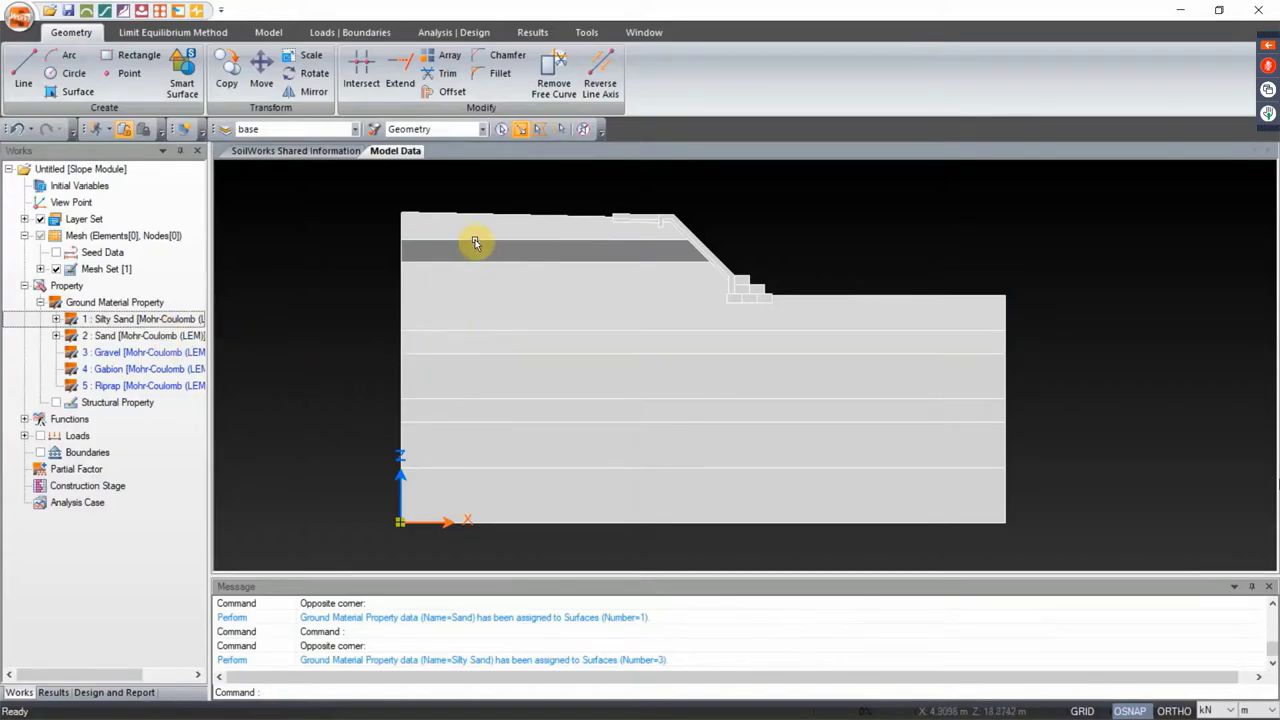
Assign Sand, Gravel and Silty Sand to the fourth, fifth and sixth layers respectively, checking the BH-40 borehole log on the PowerPoint slide
left_click(452, 347)
left_click_drag(148, 334, 306, 257)
key("alt+Tab")
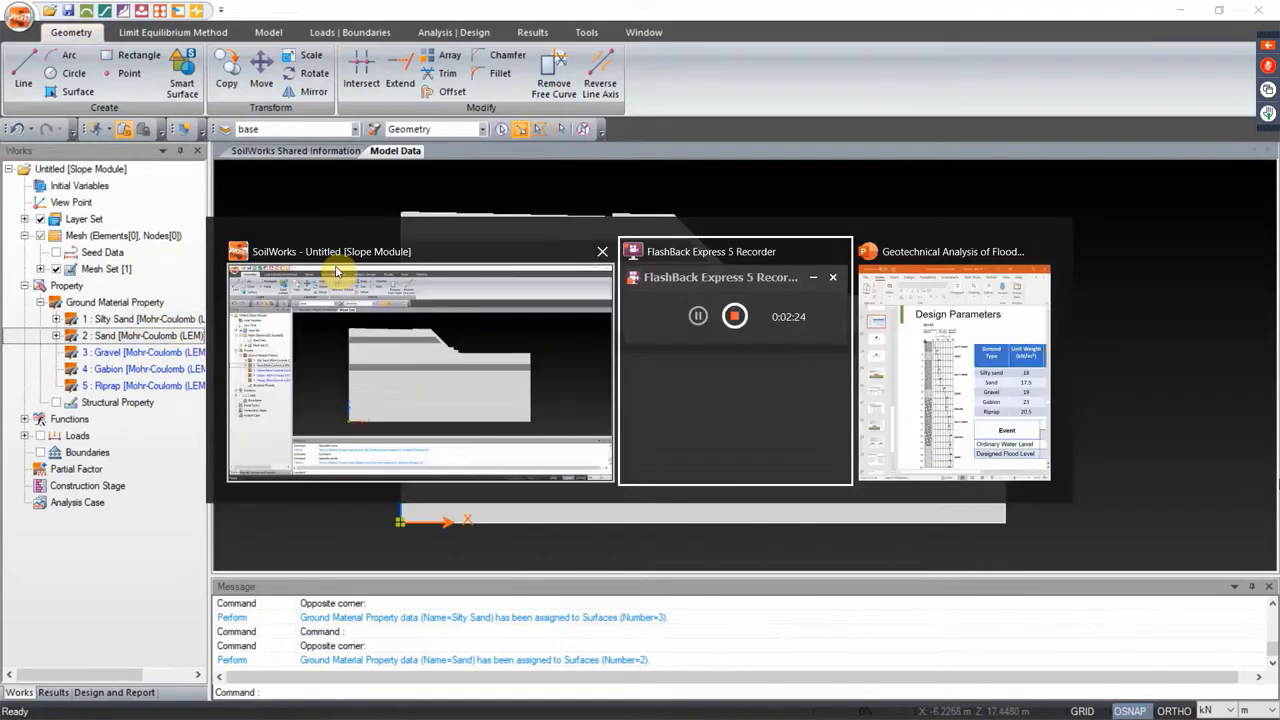
key("alt+Tab")
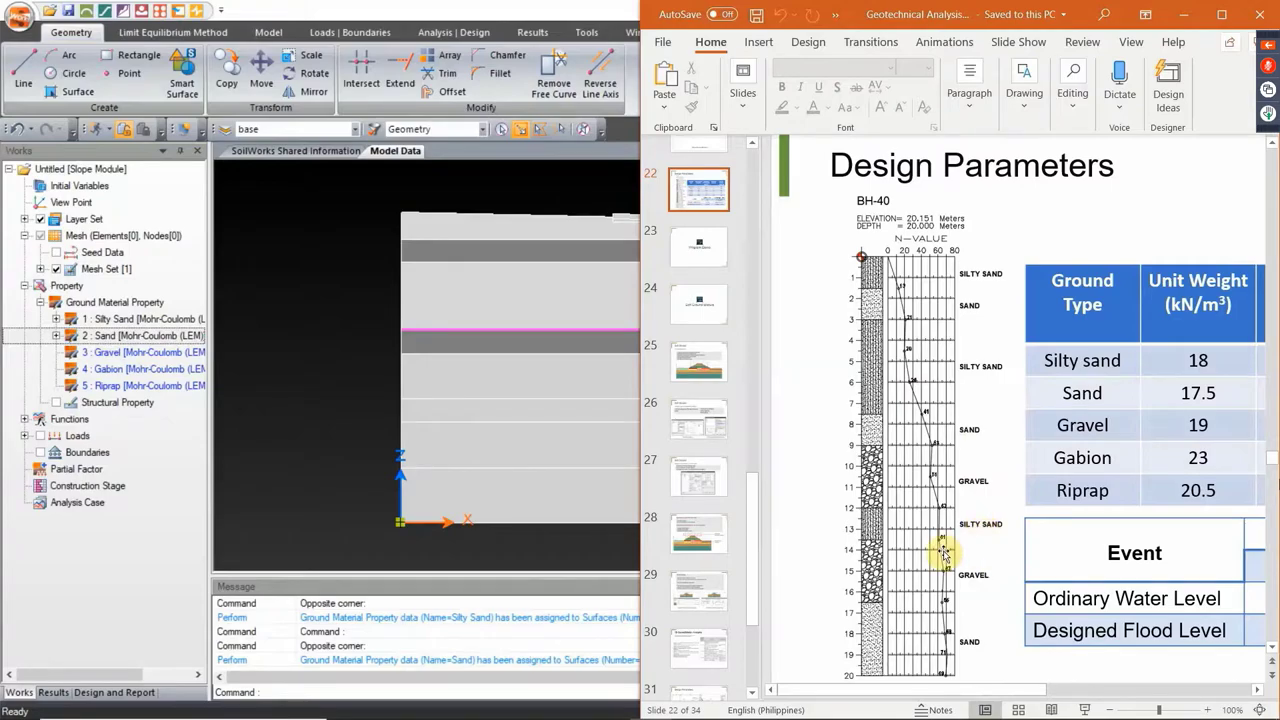
left_click(513, 381)
left_click_drag(145, 352, 407, 413)
left_click(413, 410)
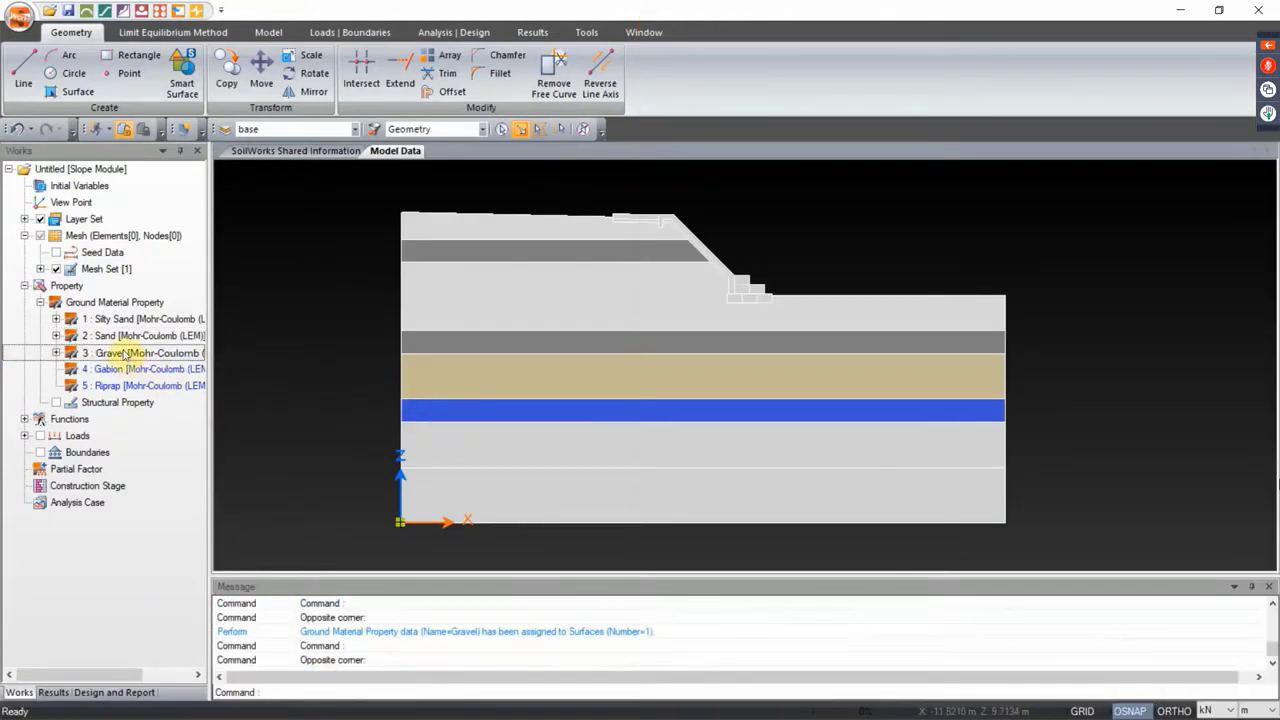
left_click_drag(125, 322, 285, 380)
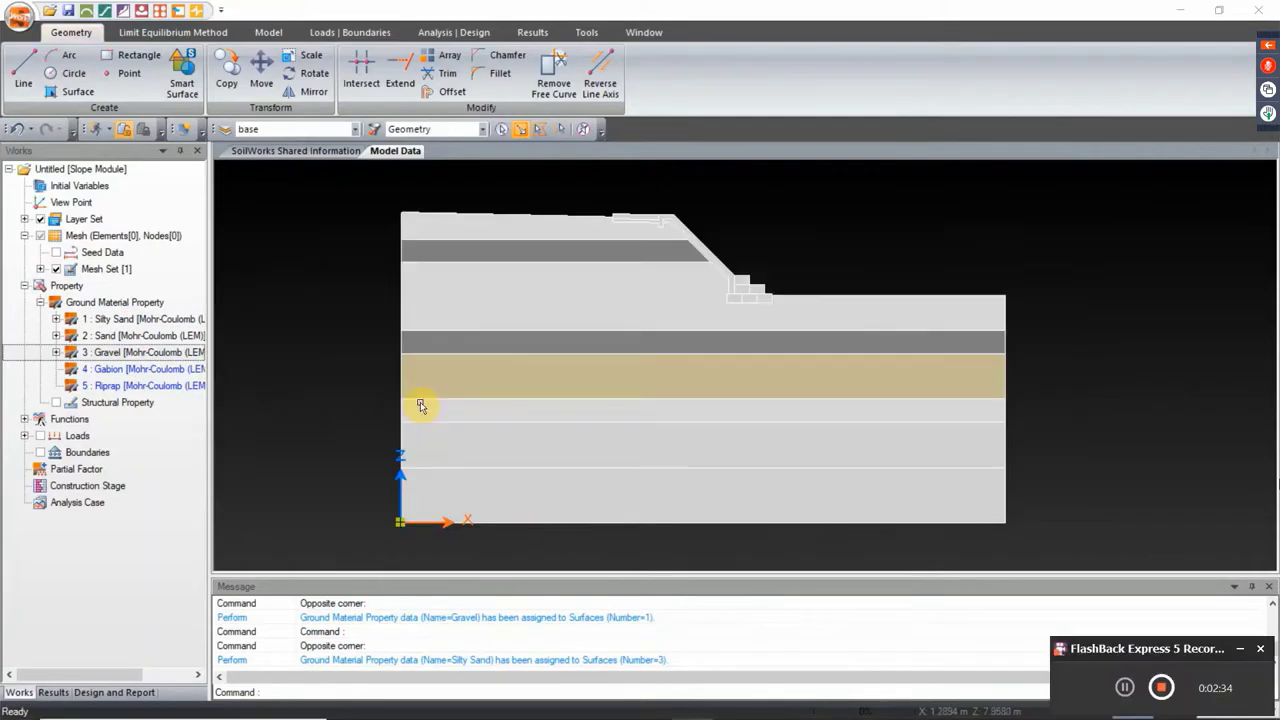
Recheck the BH-40 borehole log in PowerPoint and assign Gravel to the seventh layer and Sand to the lowest layer
key("alt+Tab")
key("alt+Tab")
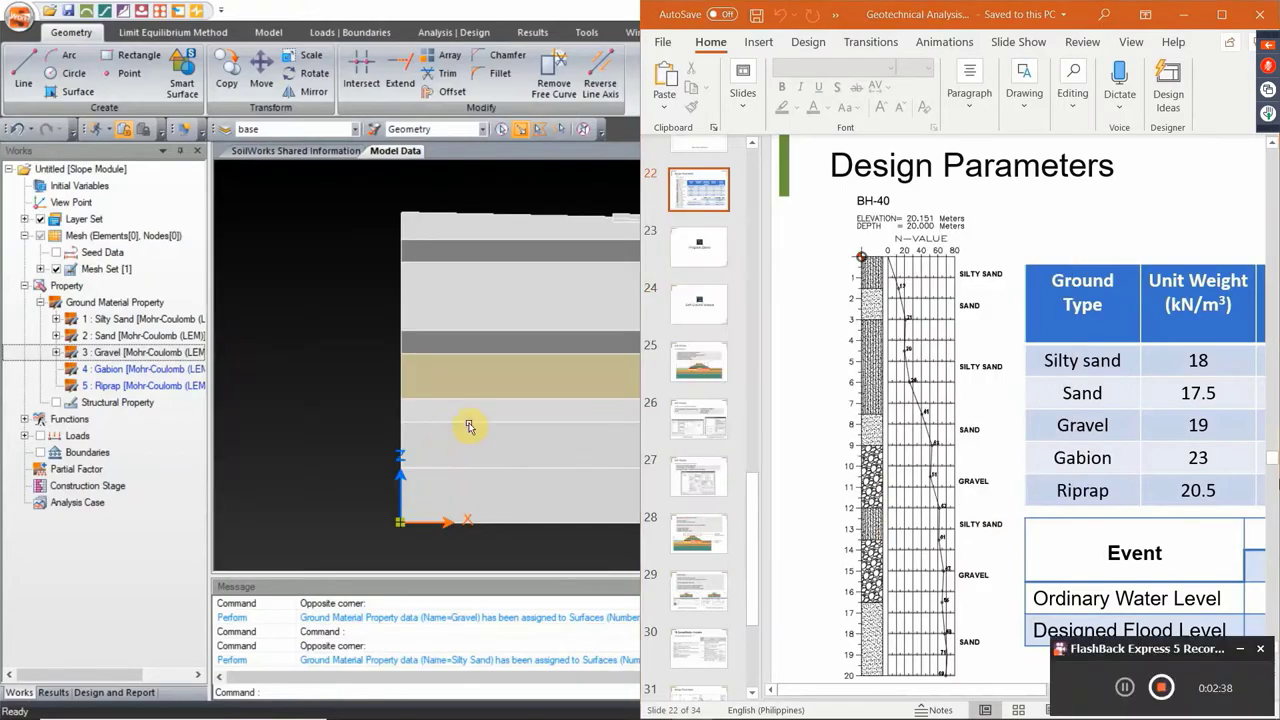
left_click(452, 452)
left_click(450, 448)
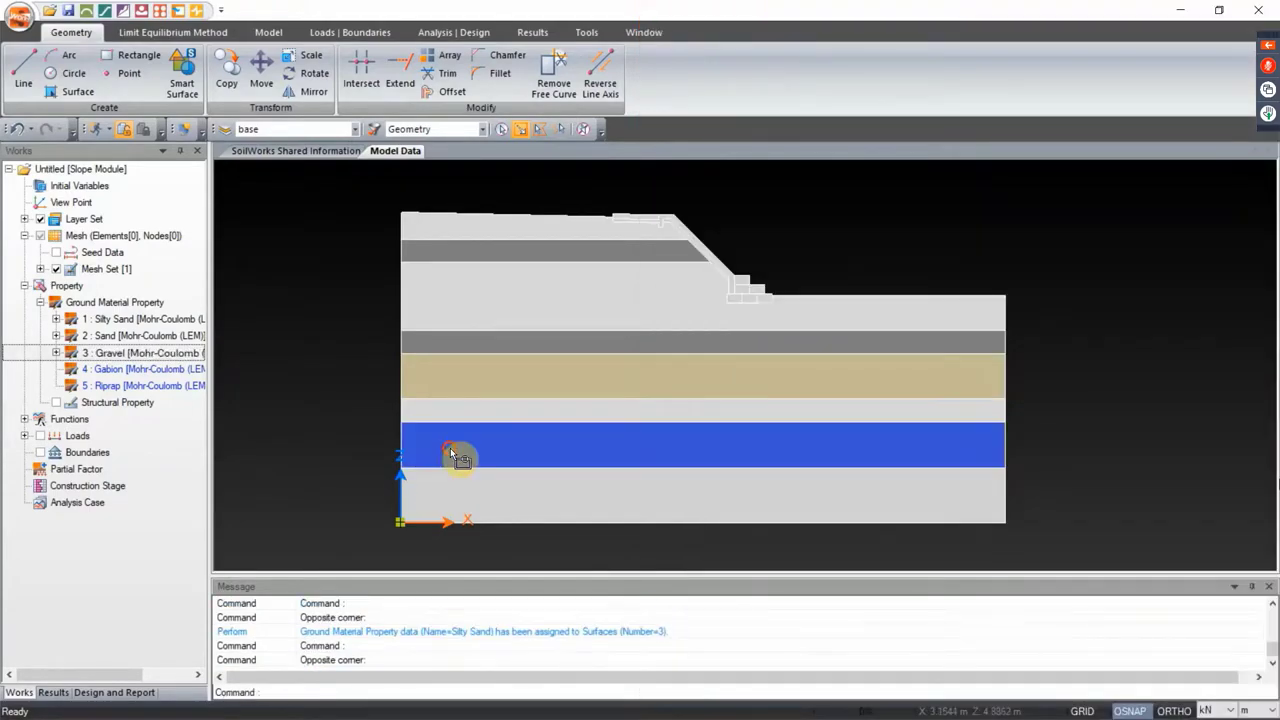
left_click_drag(140, 353, 337, 406)
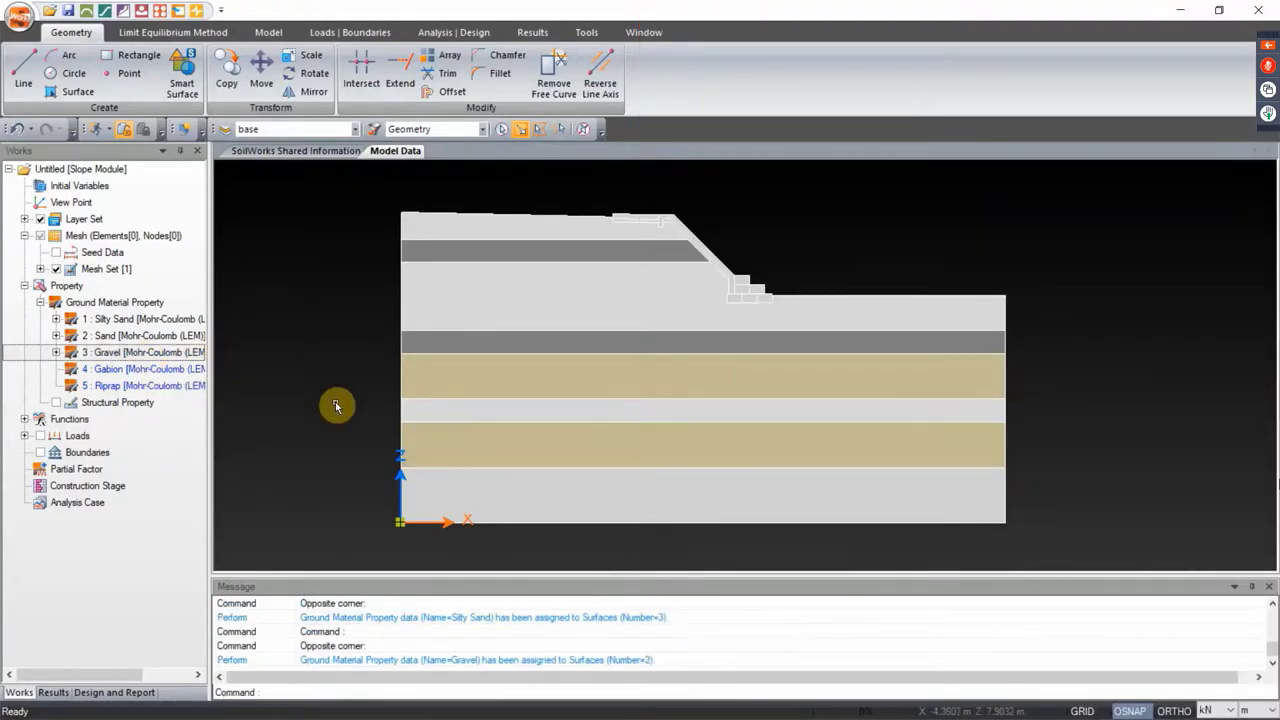
left_click(434, 480)
left_click(95, 338)
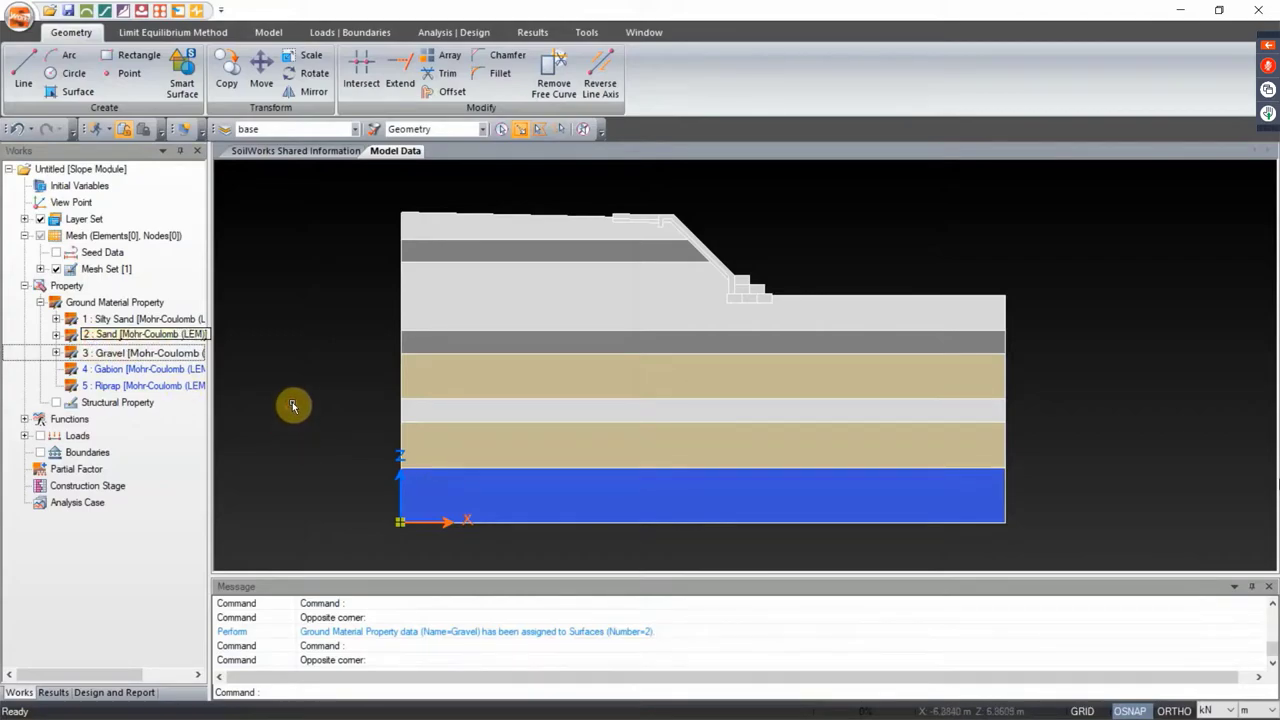
left_click_drag(153, 345, 314, 406)
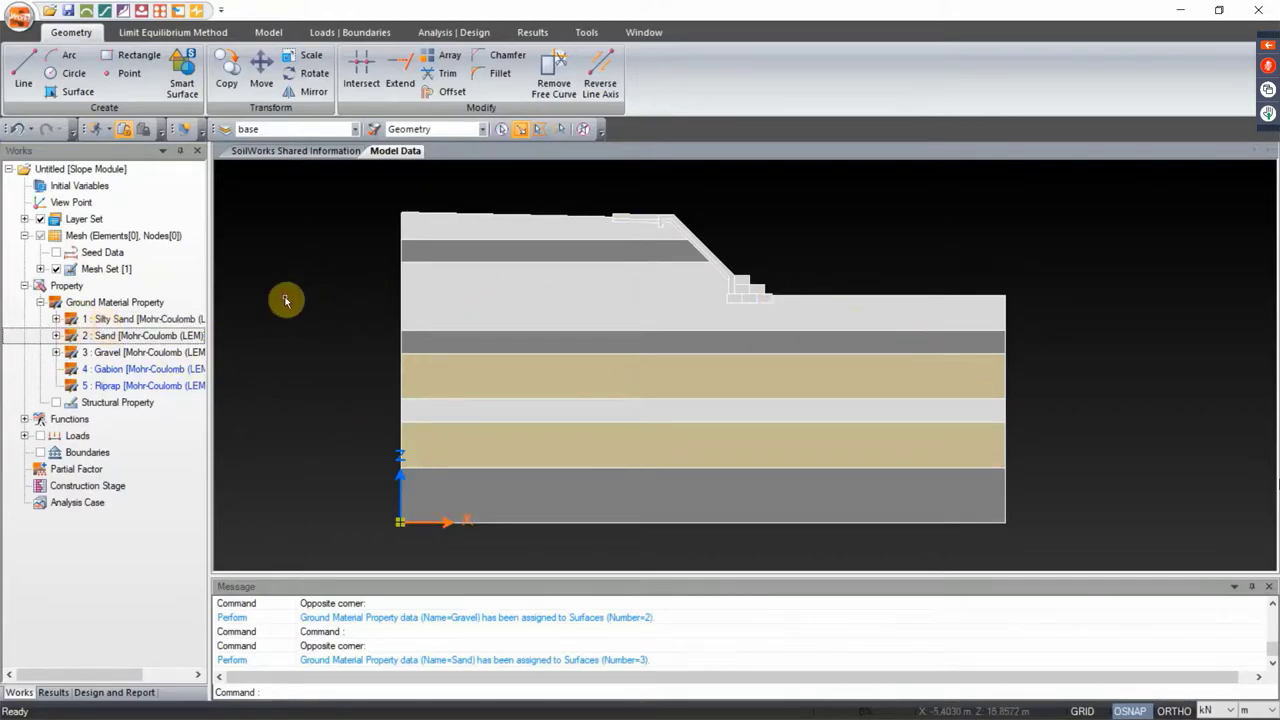
Assign the Riprap material to the two protective cover surfaces along the crest and down the slope face
scroll(591, 214, "up", 3)
left_click_drag(591, 214, 612, 447)
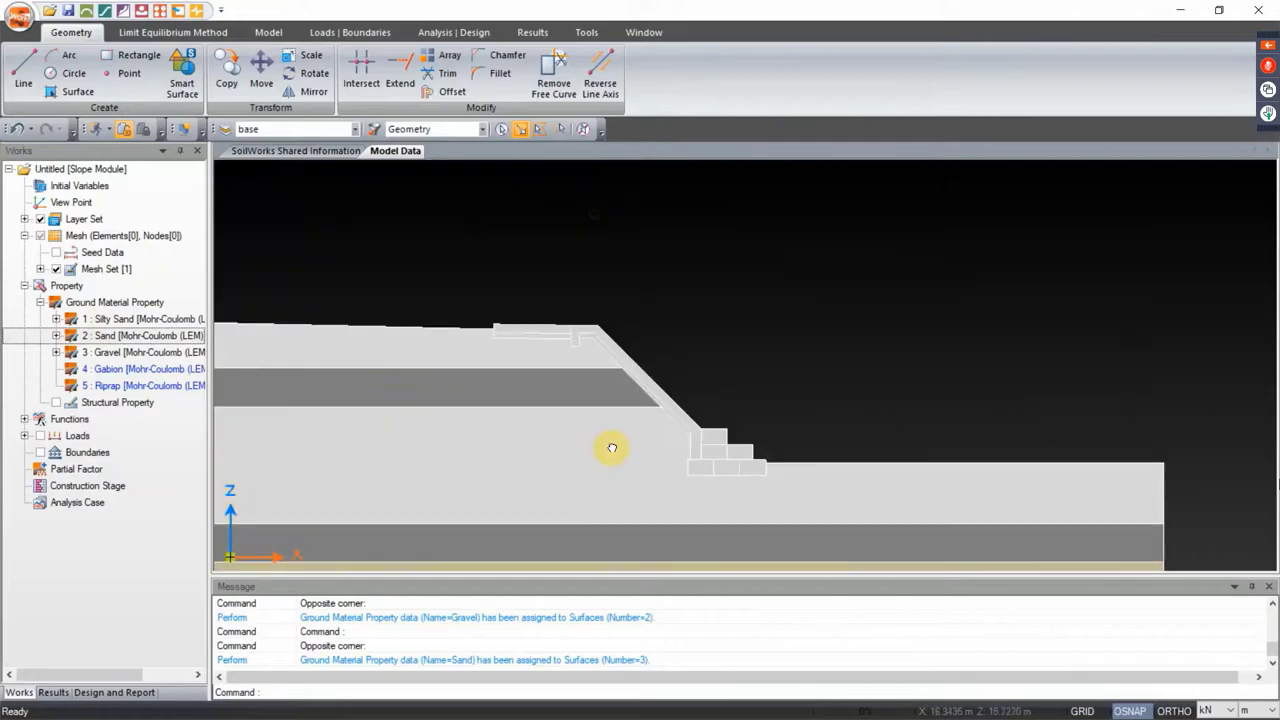
left_click(508, 317)
left_click(568, 322)
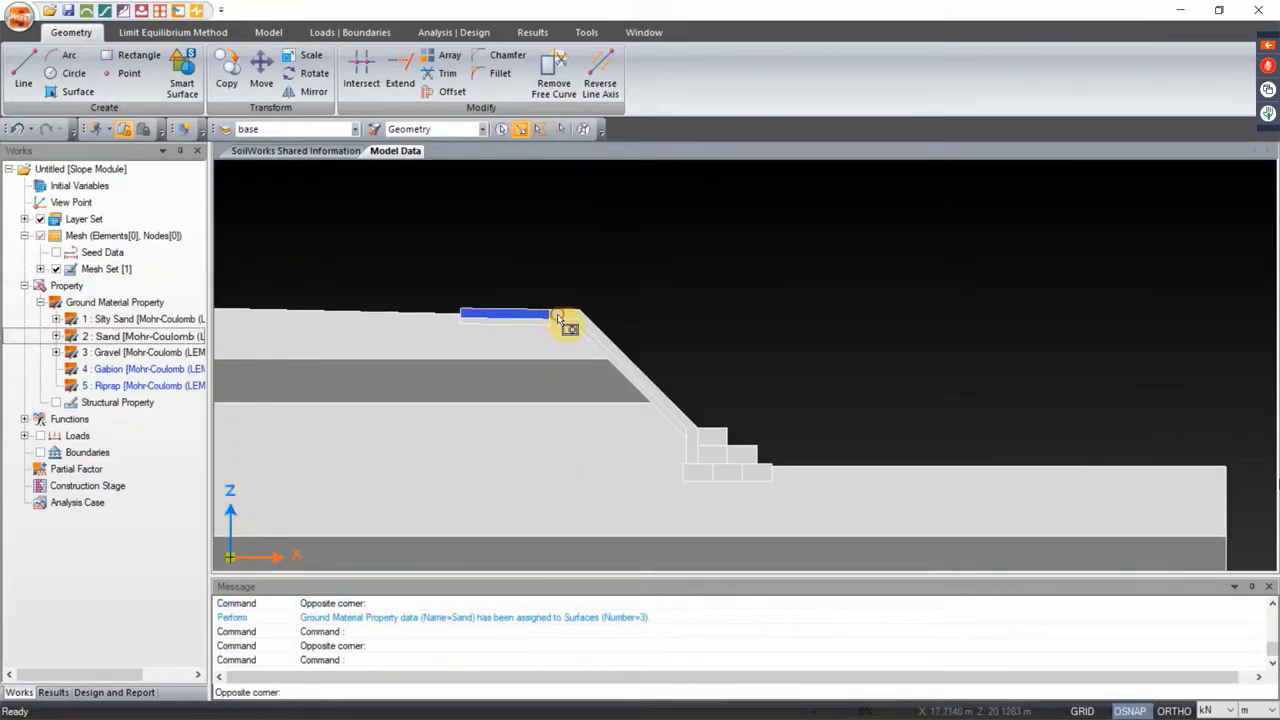
left_click_drag(110, 385, 752, 272)
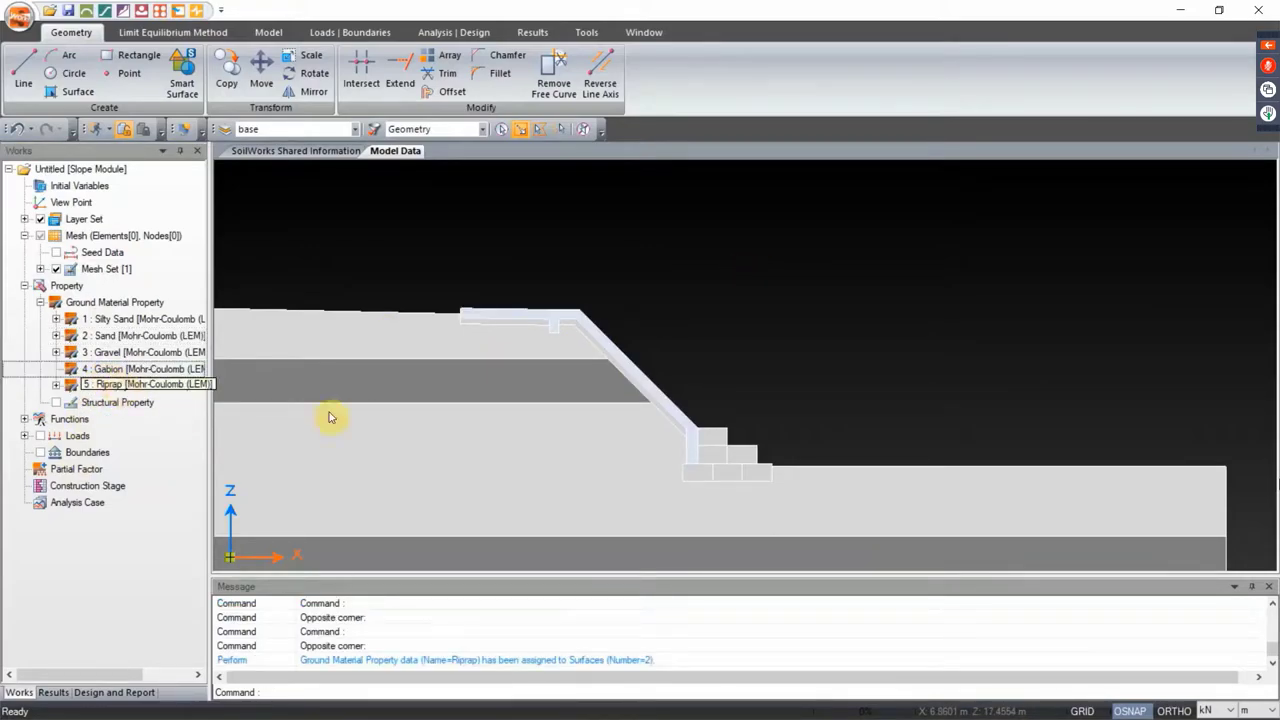
Assign the Gabion material to all six stepped blocks at the slope toe
left_click(716, 445)
left_click(712, 459)
left_click(745, 456)
left_click(760, 473)
left_click(728, 472)
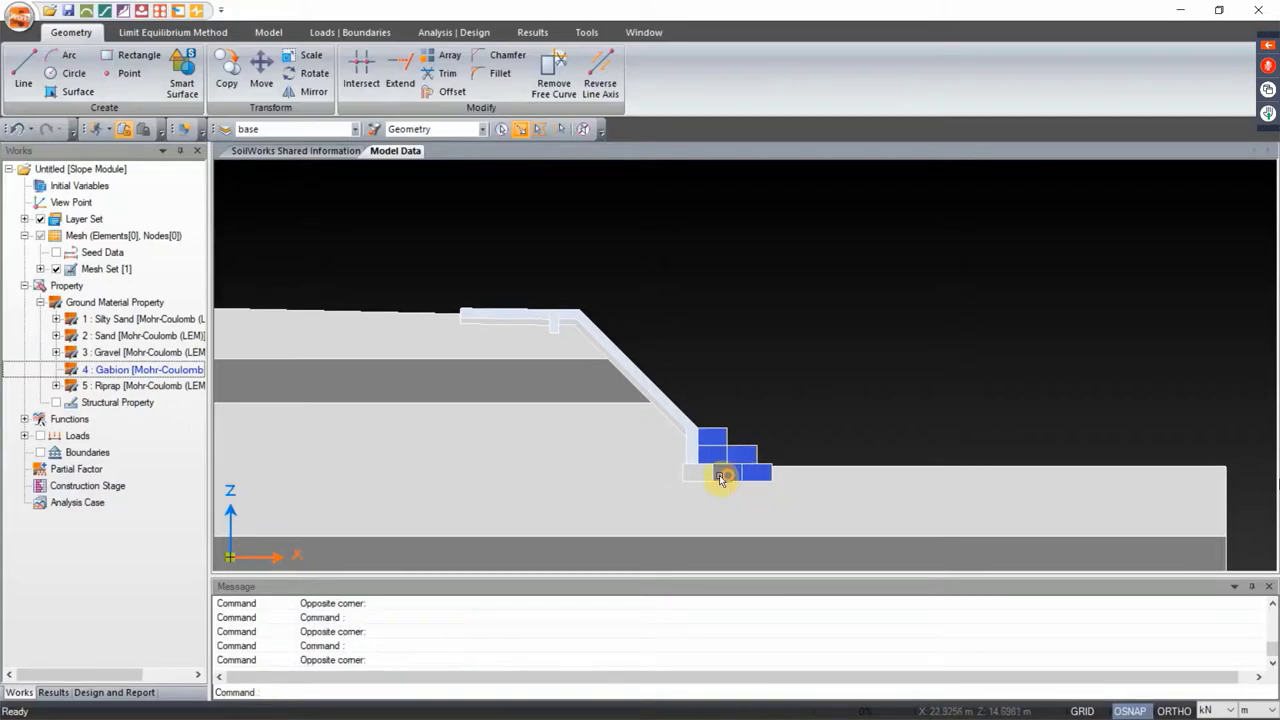
left_click(698, 472)
left_click_drag(120, 369, 552, 412)
Assign the Gravel material to the thin bedding surfaces beneath the riprap along the crest and slope face
left_click(531, 326)
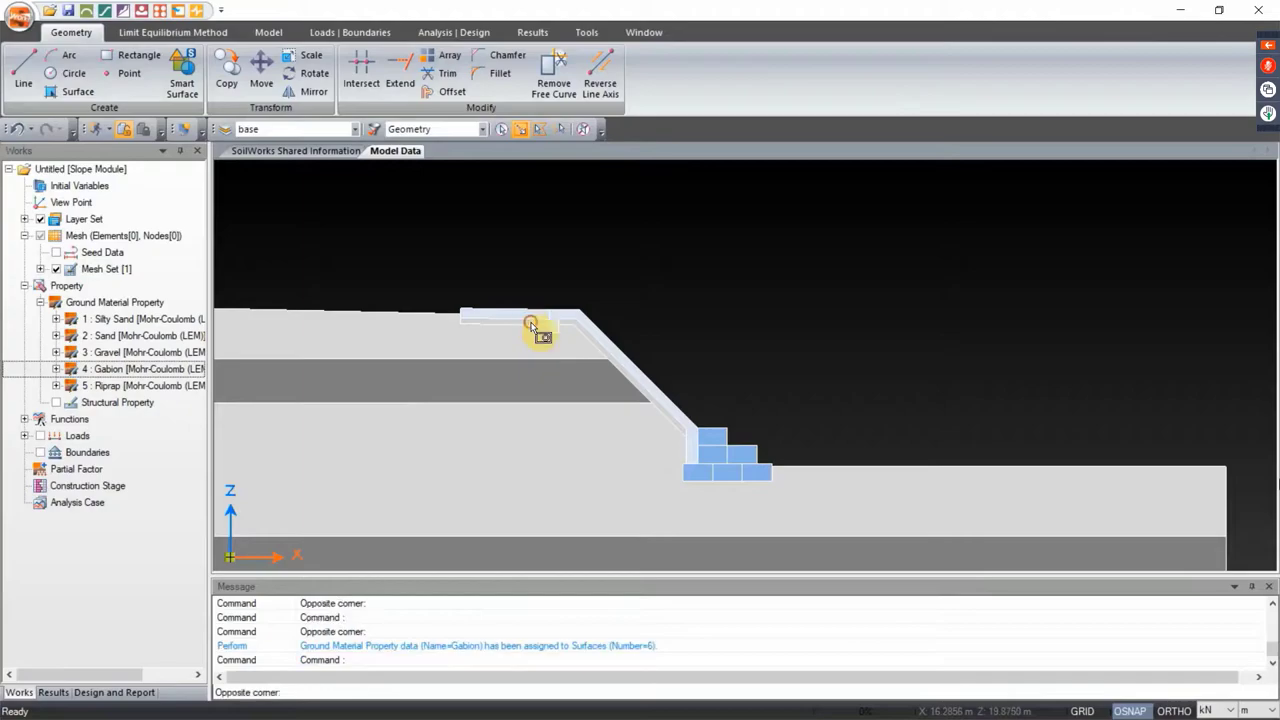
left_click(571, 320)
left_click(571, 320)
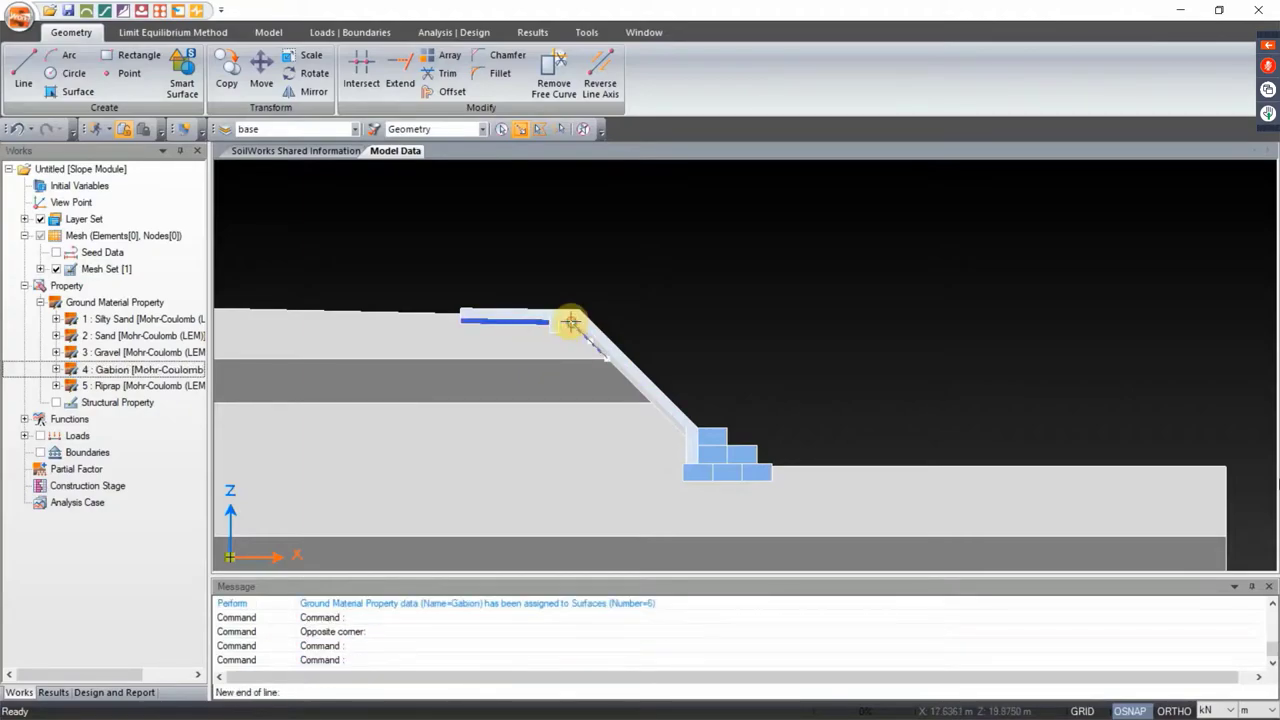
scroll(560, 318, "up", 1)
key("Escape")
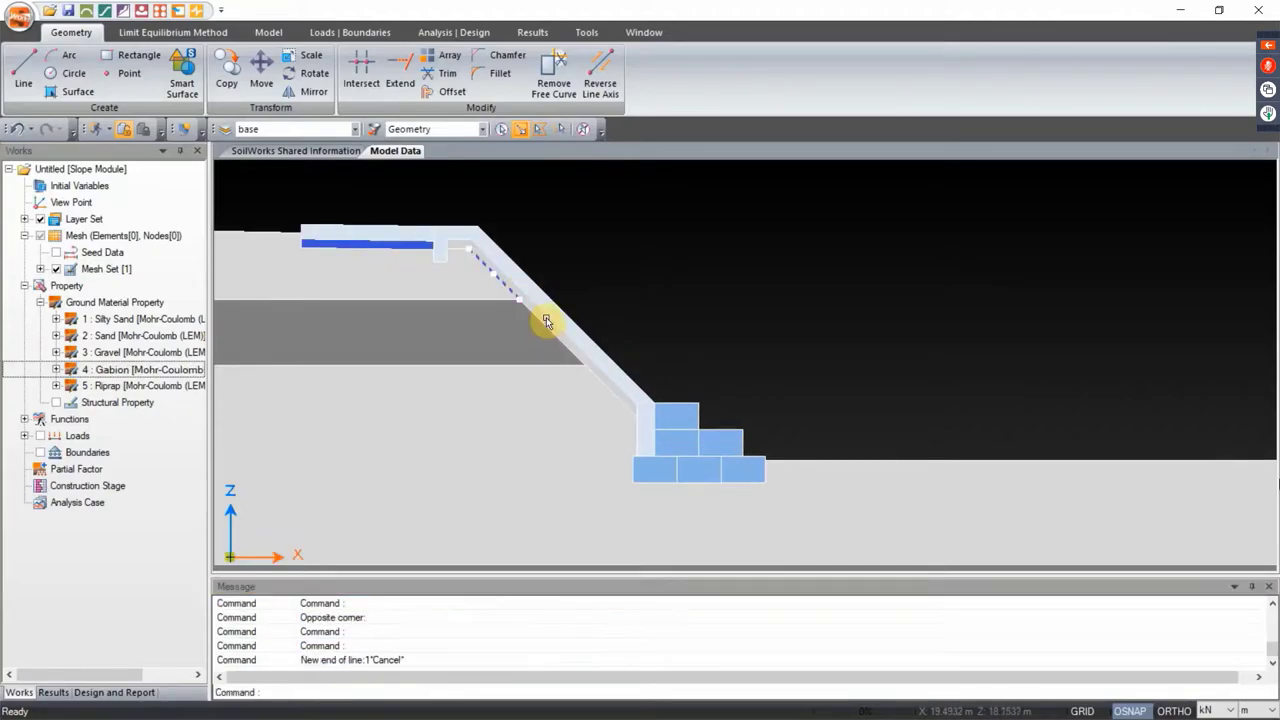
left_click(544, 318)
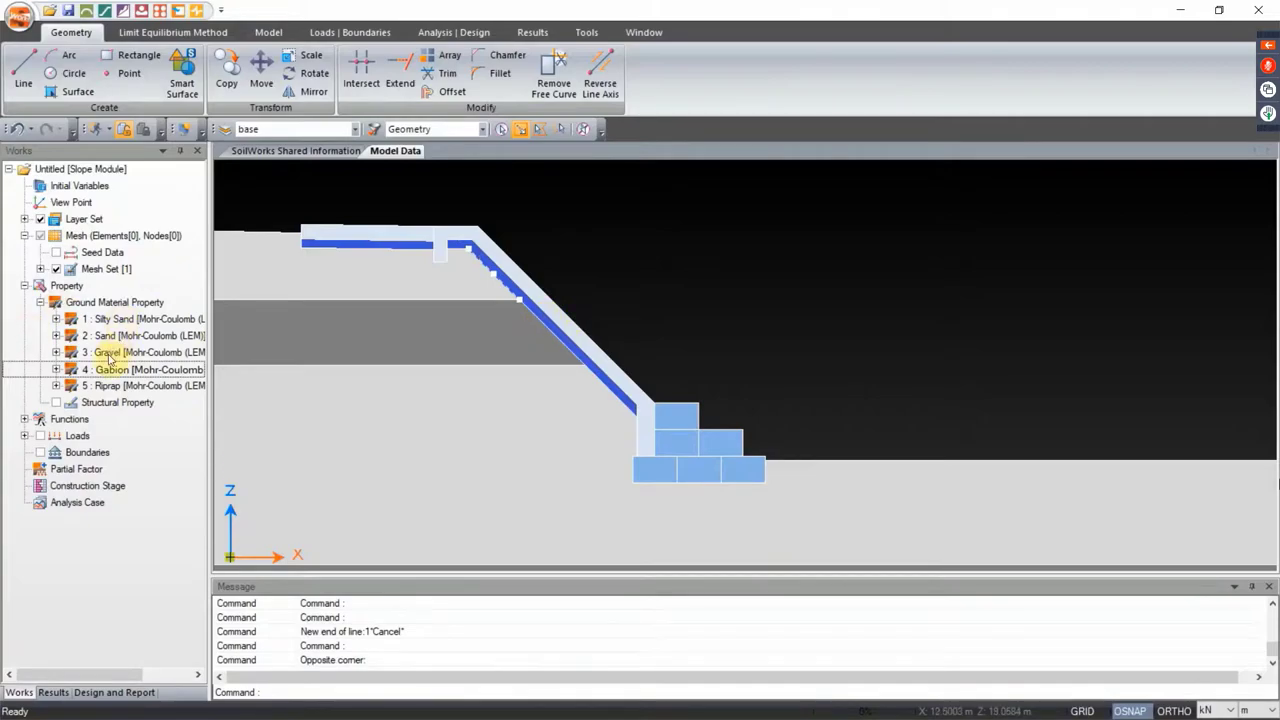
left_click_drag(112, 355, 580, 183)
scroll(555, 364, "down", 3)
scroll(600, 294, "down", 2)
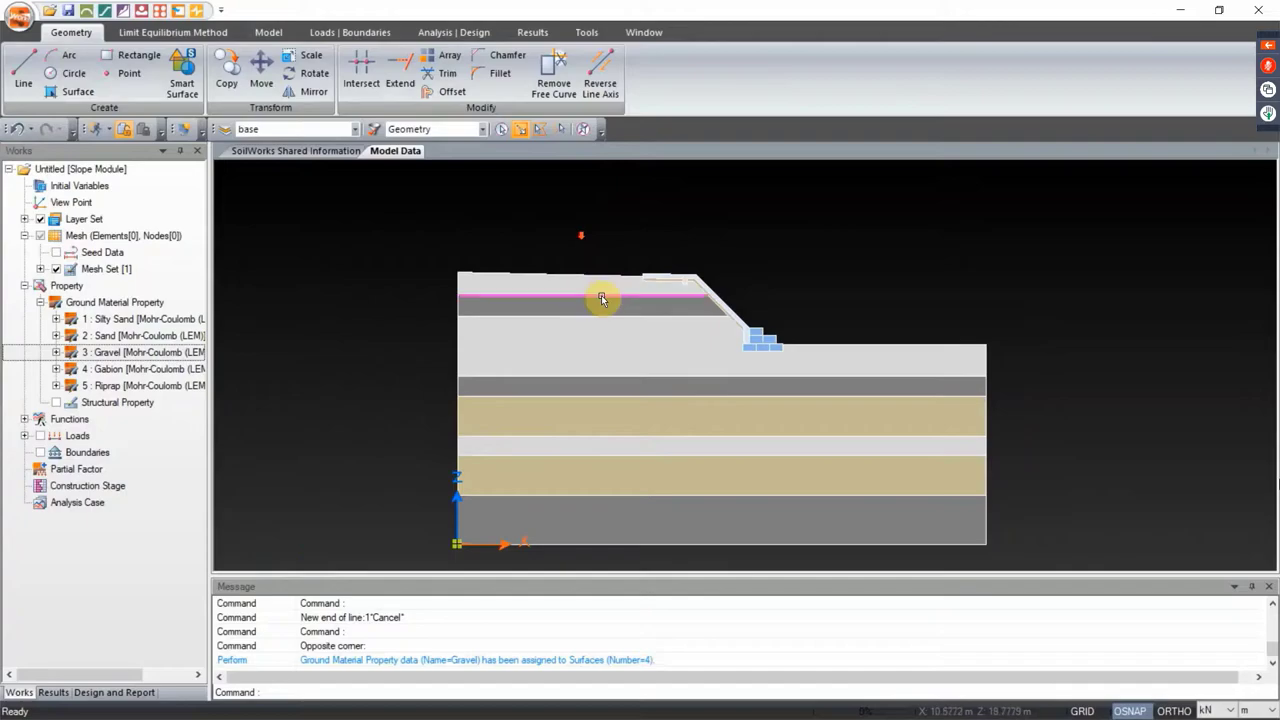
left_click_drag(600, 294, 586, 293)
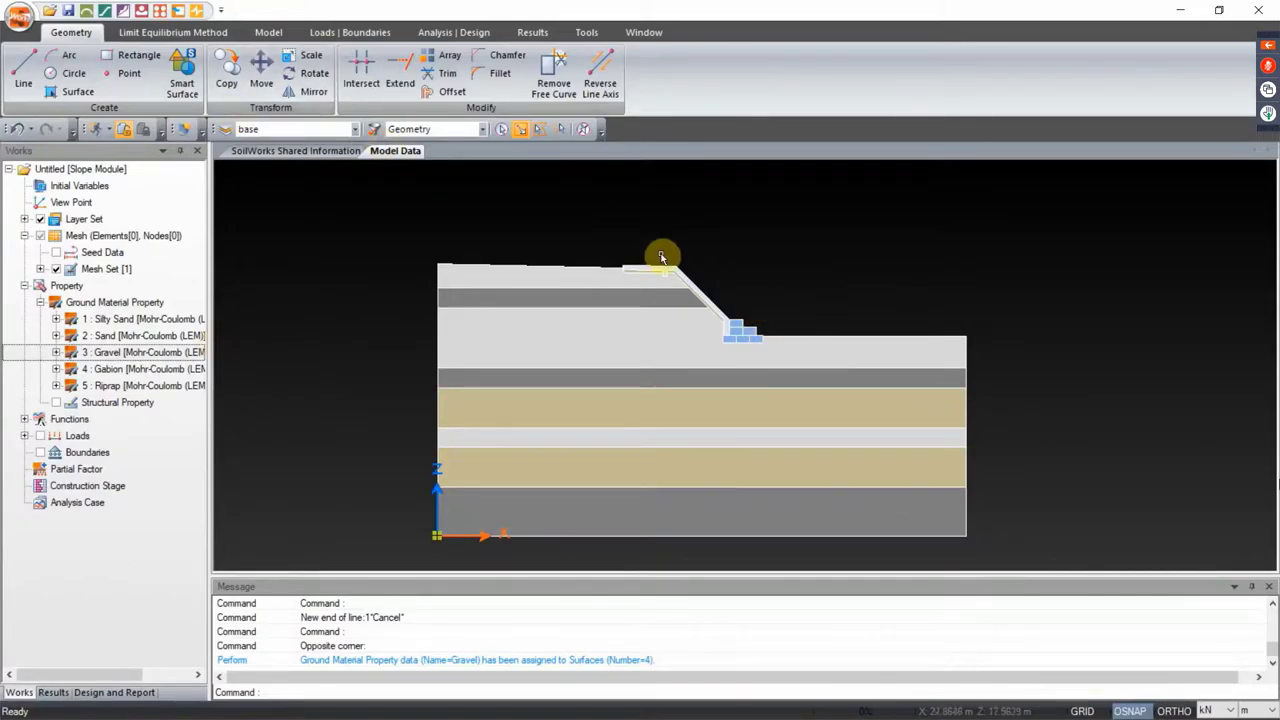
Add two load sets named "lane load" and "static seismic" from the Line Load definition
left_click(184, 38)
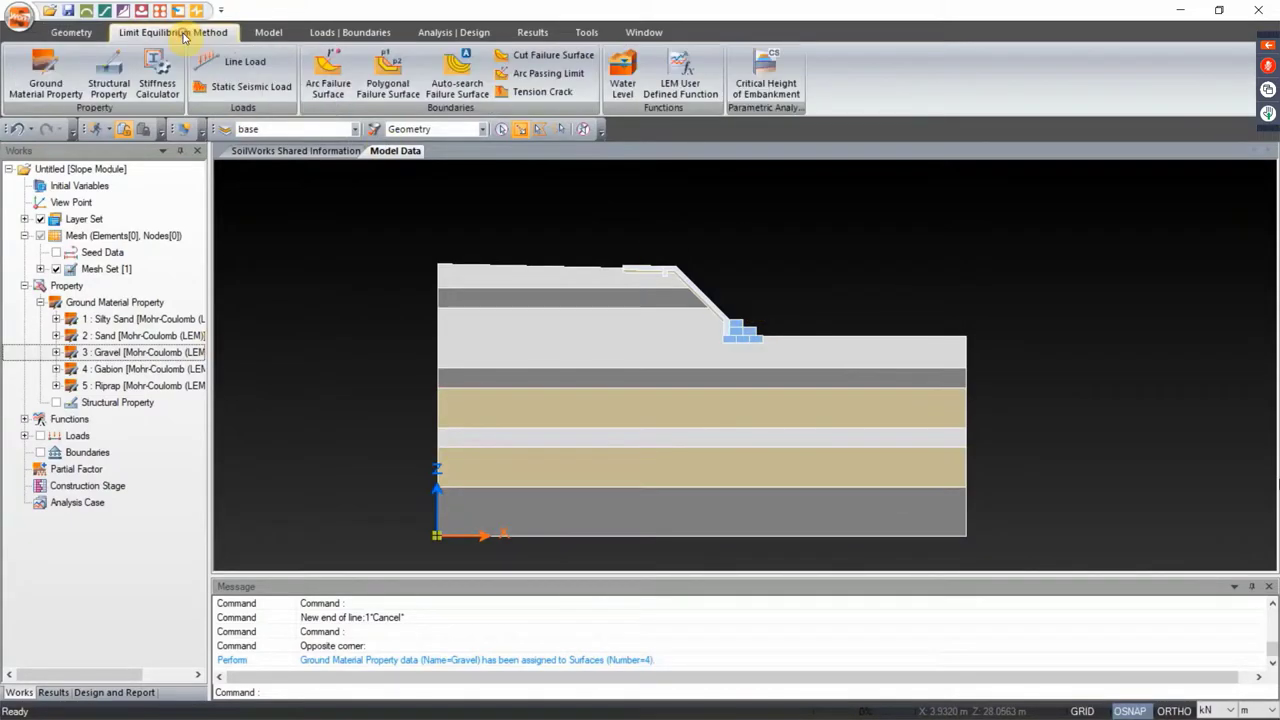
left_click(247, 66)
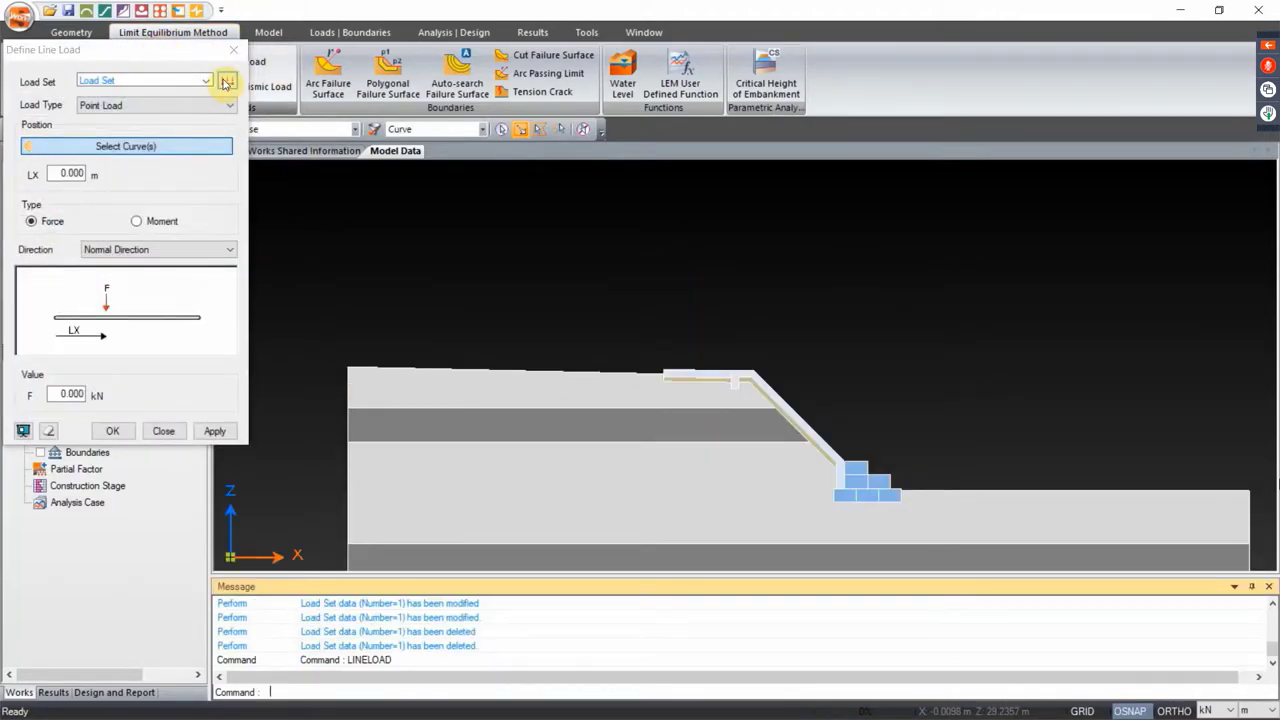
left_click(227, 82)
left_click(356, 136)
type("lan")
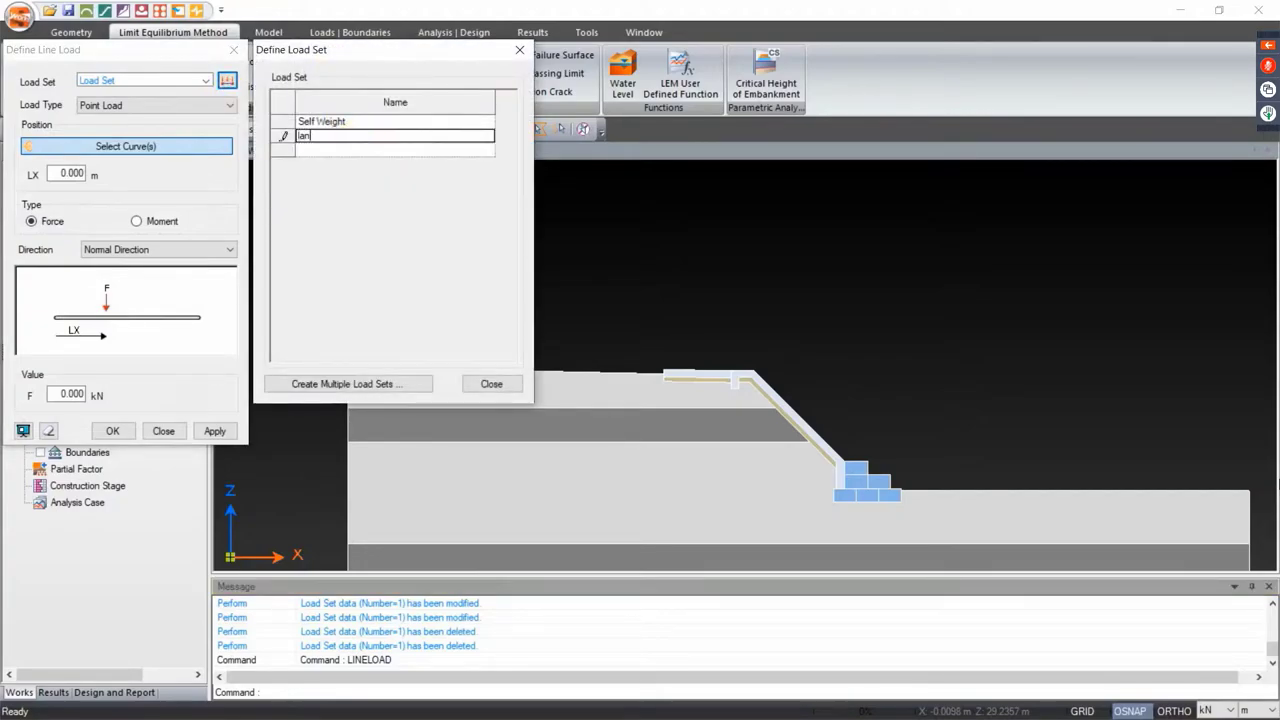
type("e load")
key("Return")
type("static seismic")
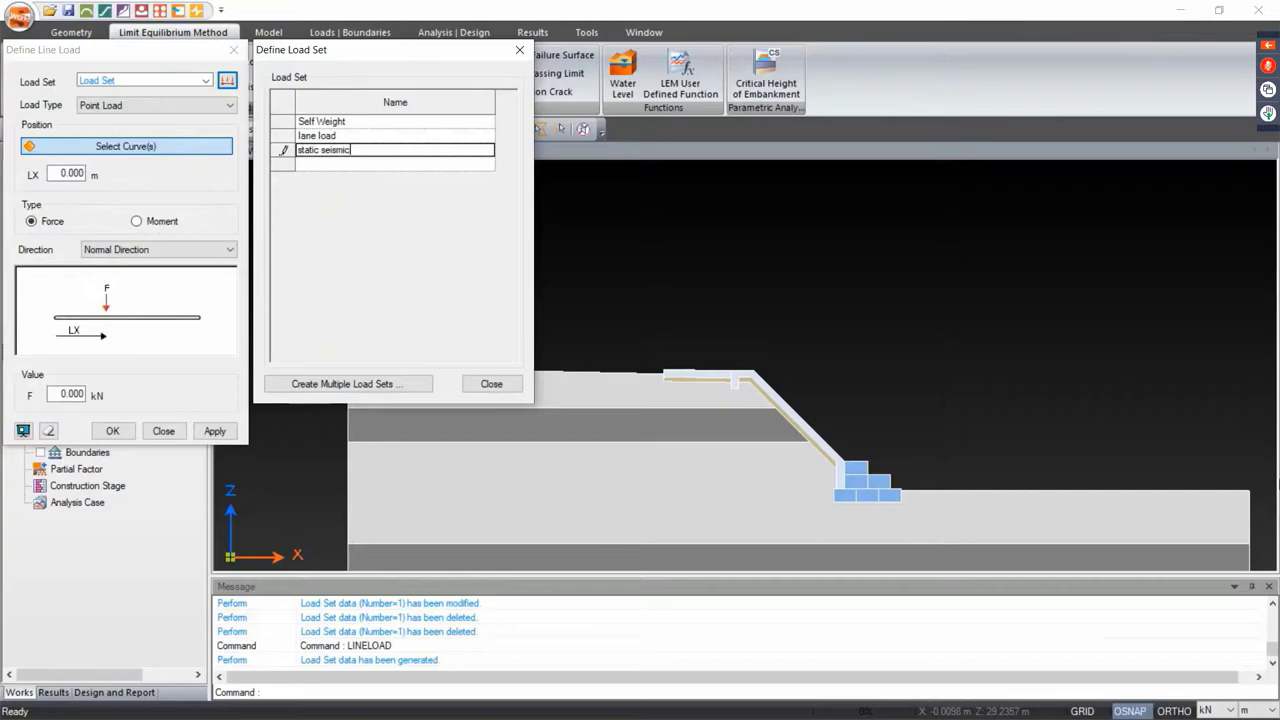
key("Return")
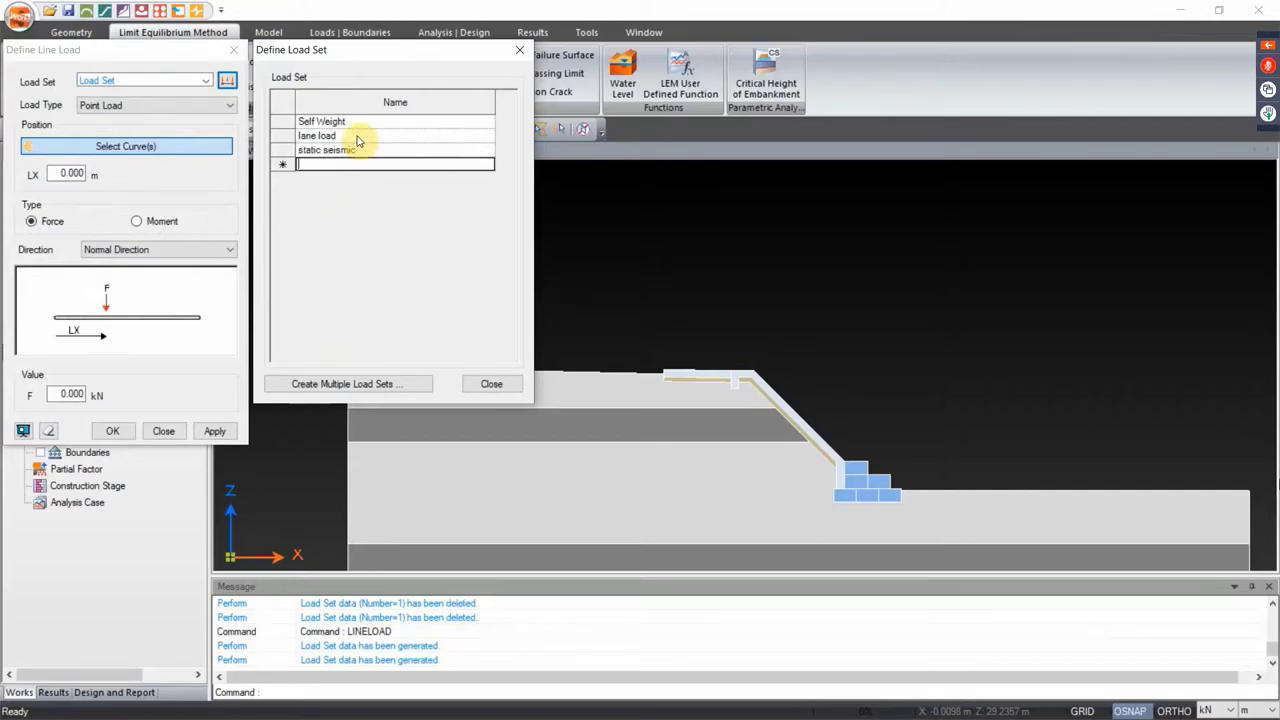
left_click(491, 384)
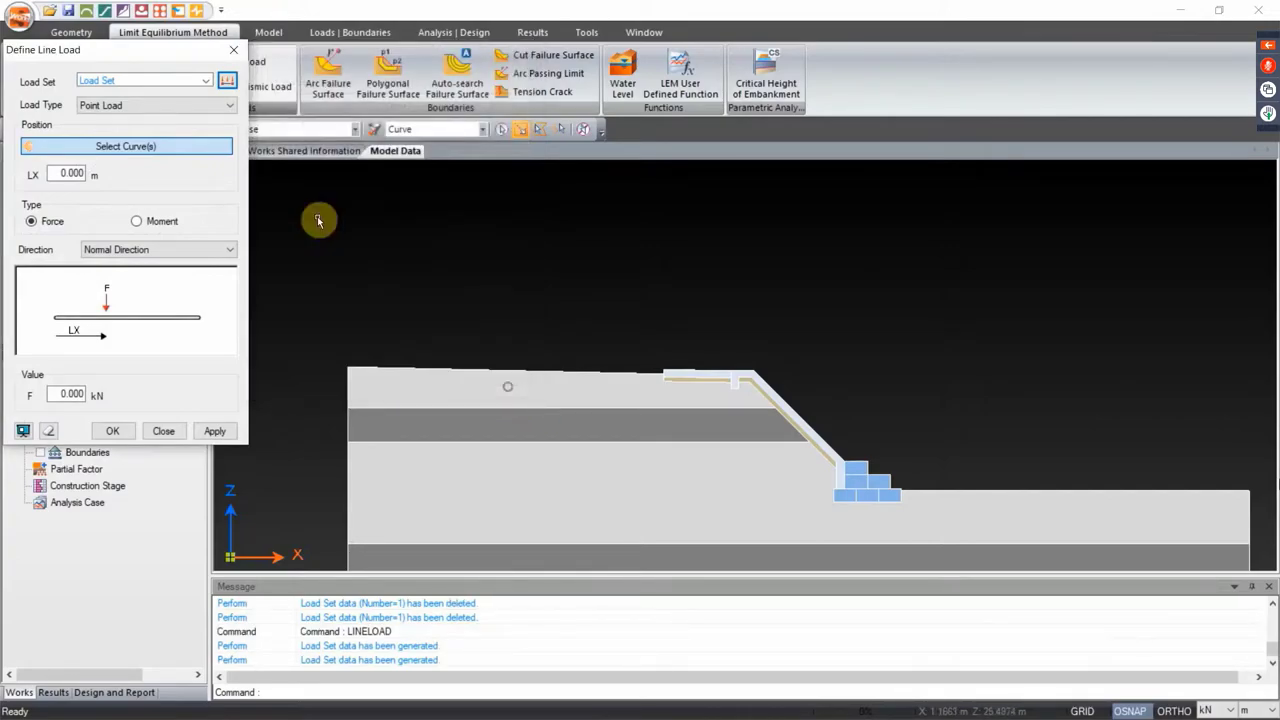
Configure the line load as a Distributed Load in the lane load set, with w1 and w2 of -9.34 kN/m in the GCS Z direction
left_click(205, 80)
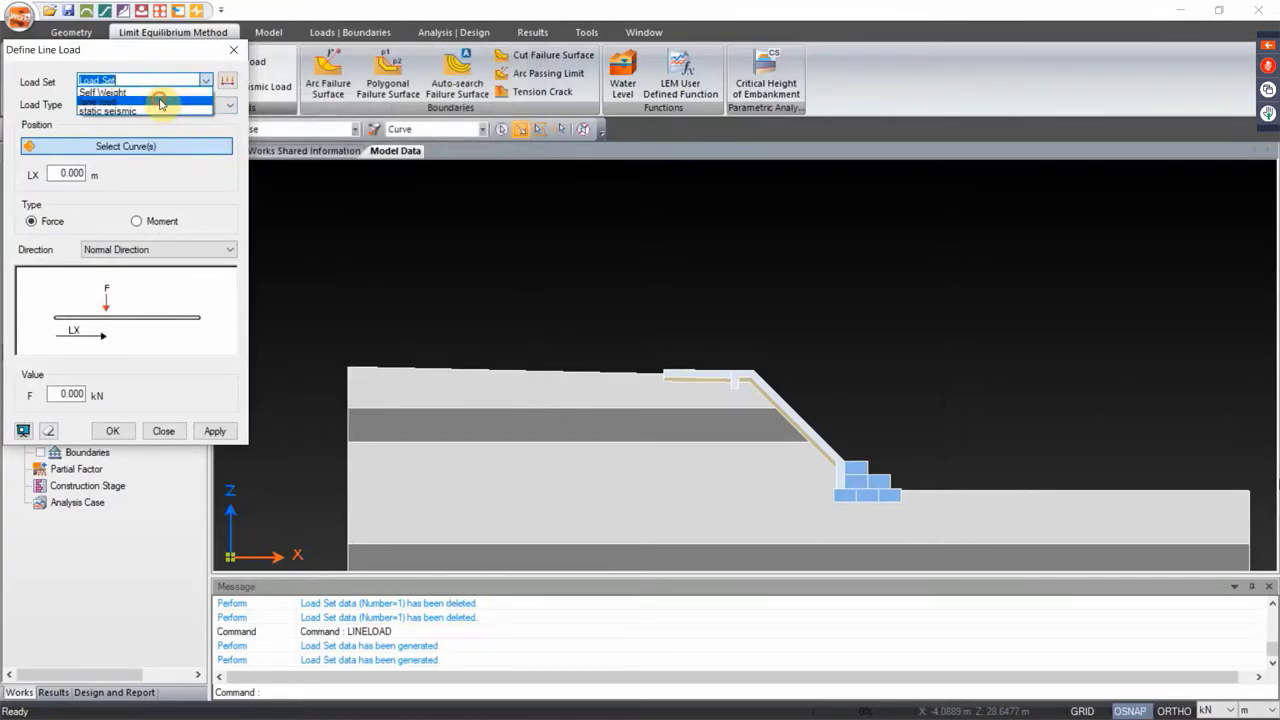
left_click(160, 101)
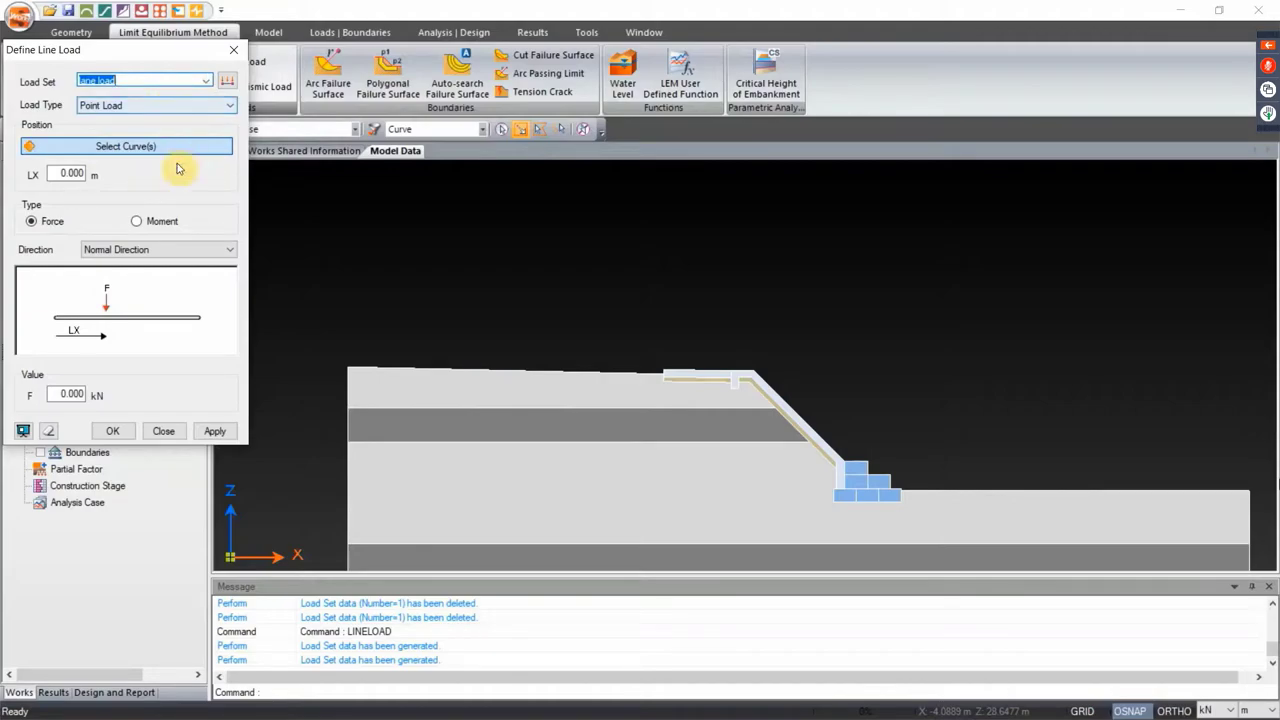
left_click(165, 104)
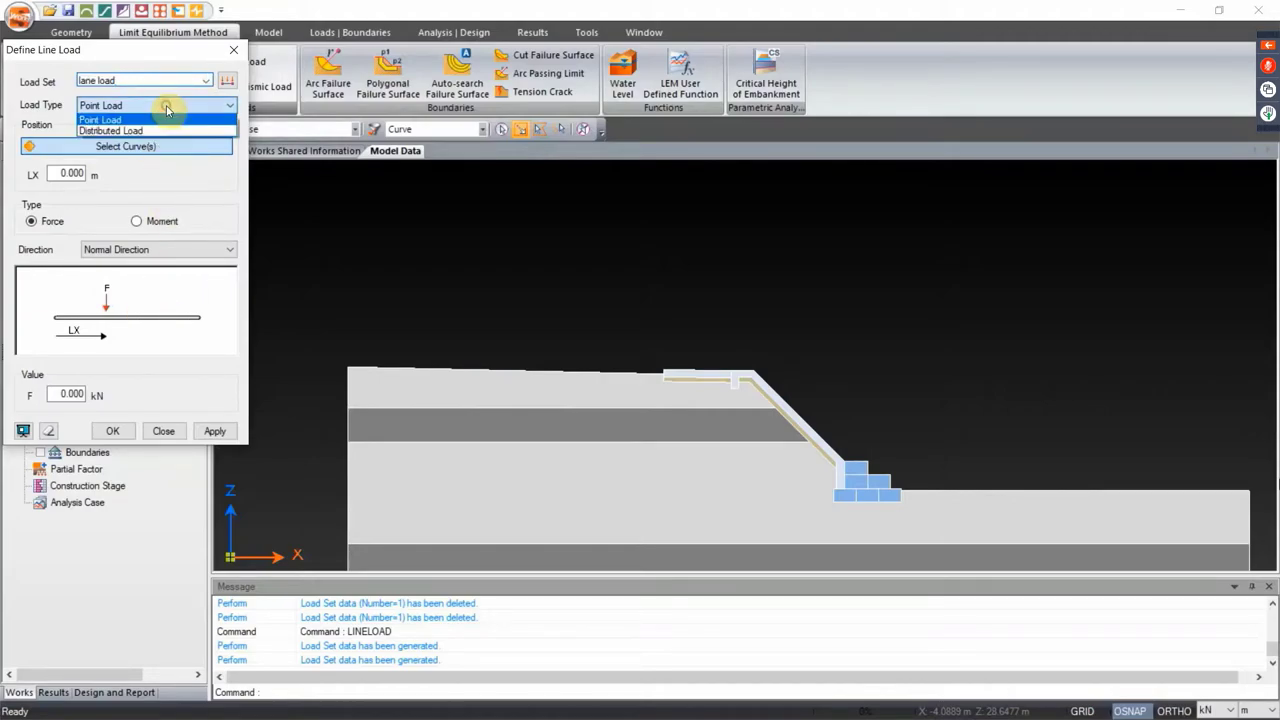
left_click(140, 129)
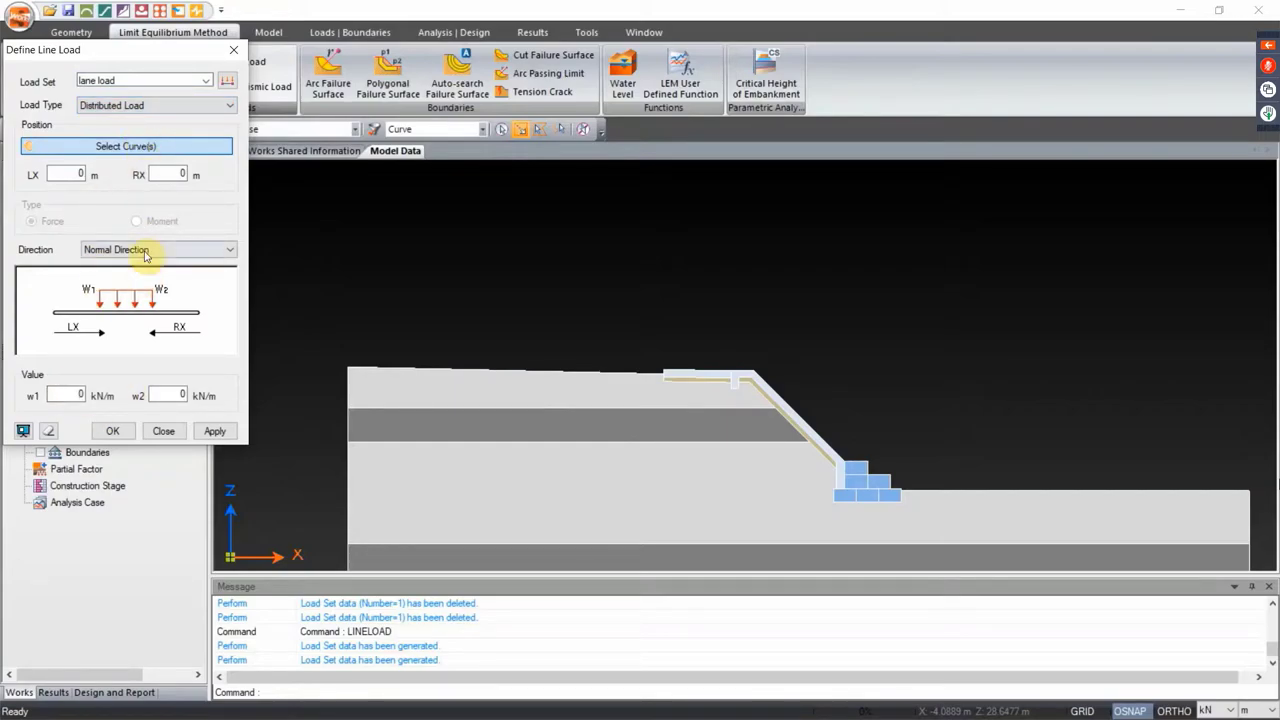
double_click(66, 393)
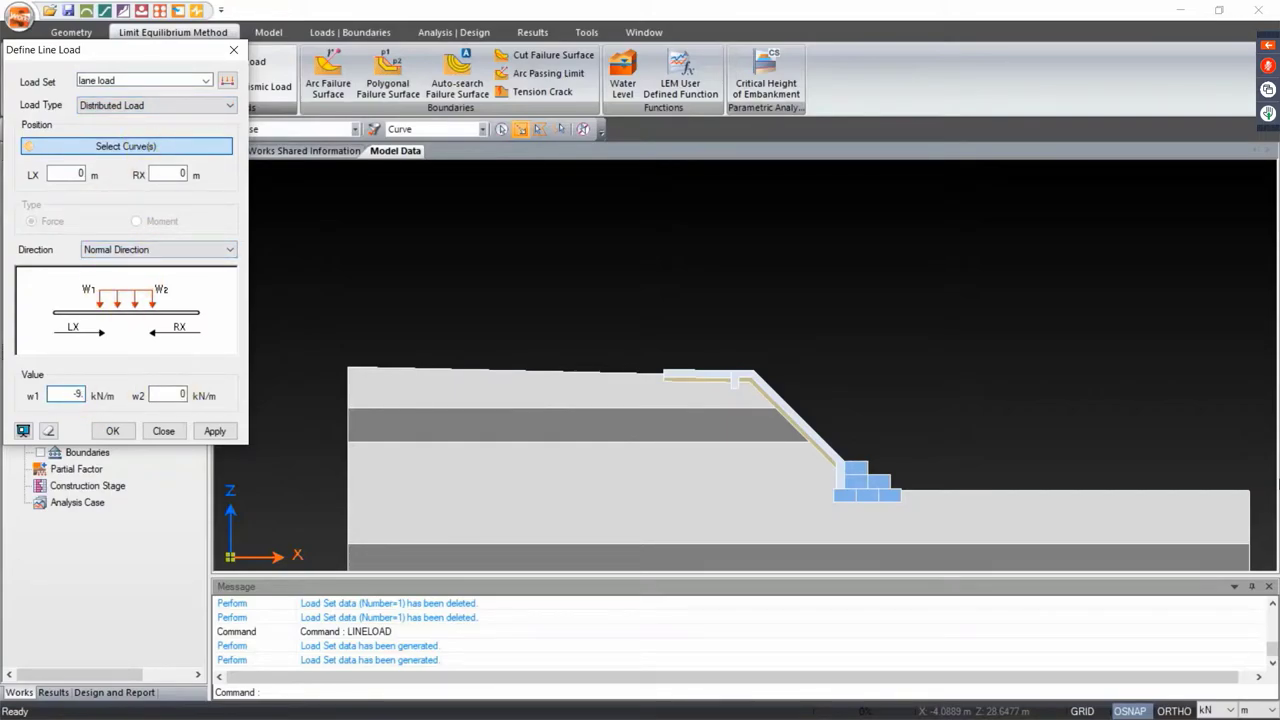
double_click(172, 393)
type("-9.34")
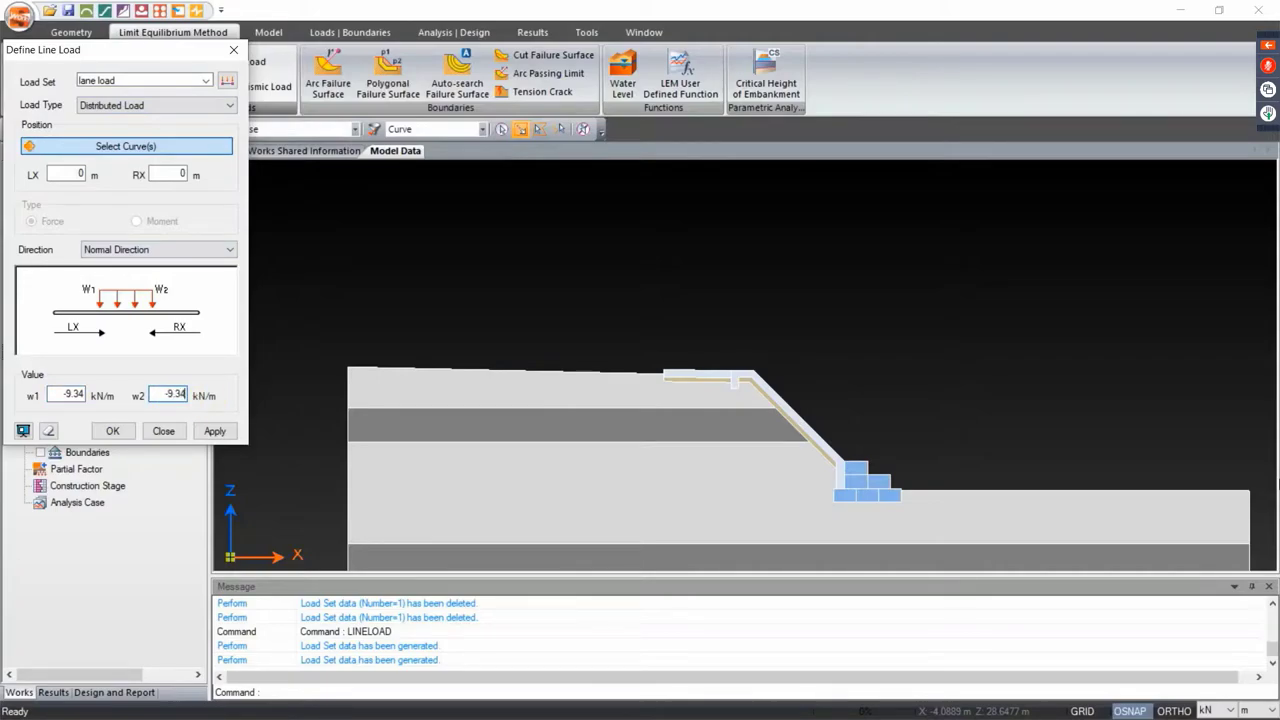
left_click(152, 249)
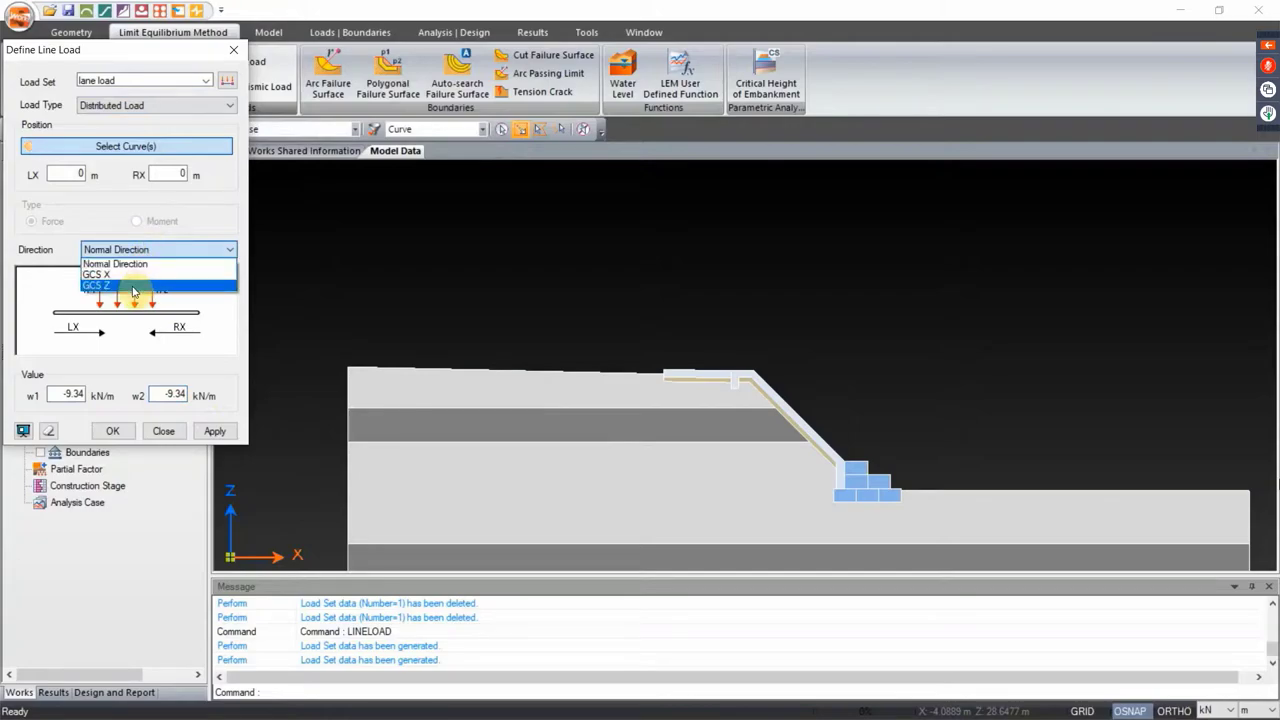
left_click(133, 286)
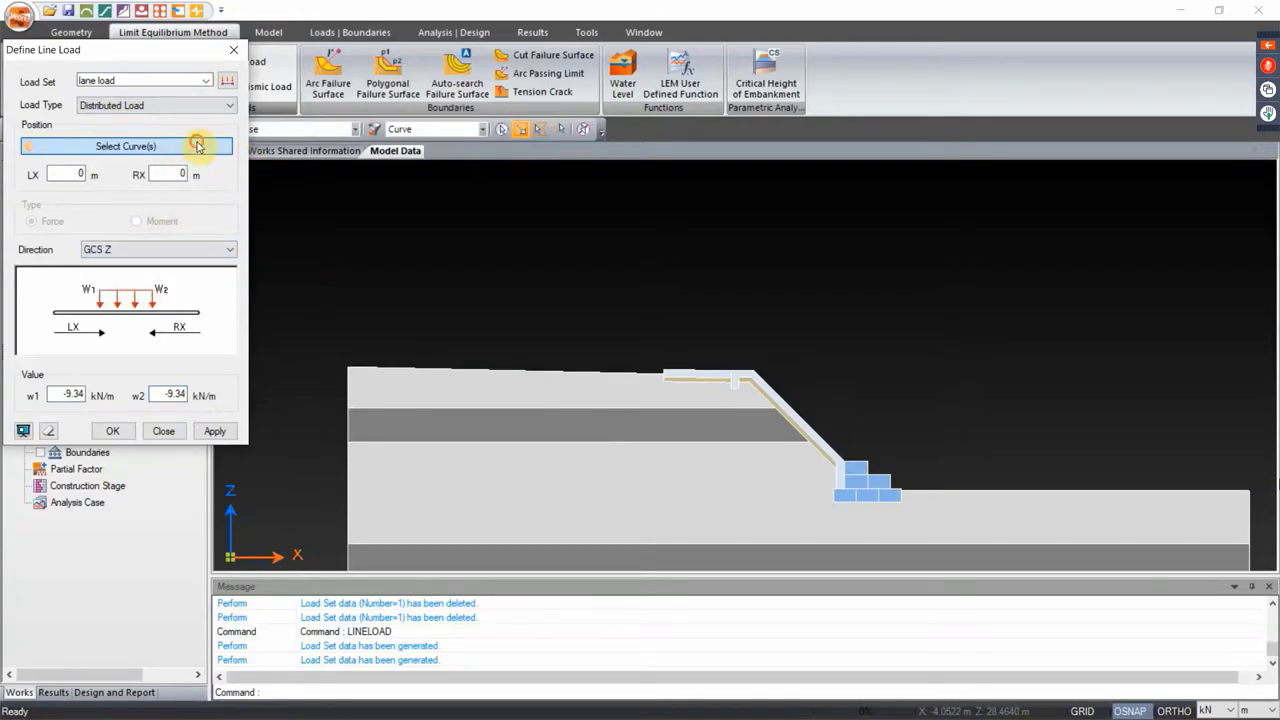
Apply the distributed load to the upper edge of the riprap surface on the crest and finish the line load definition
left_click(690, 374)
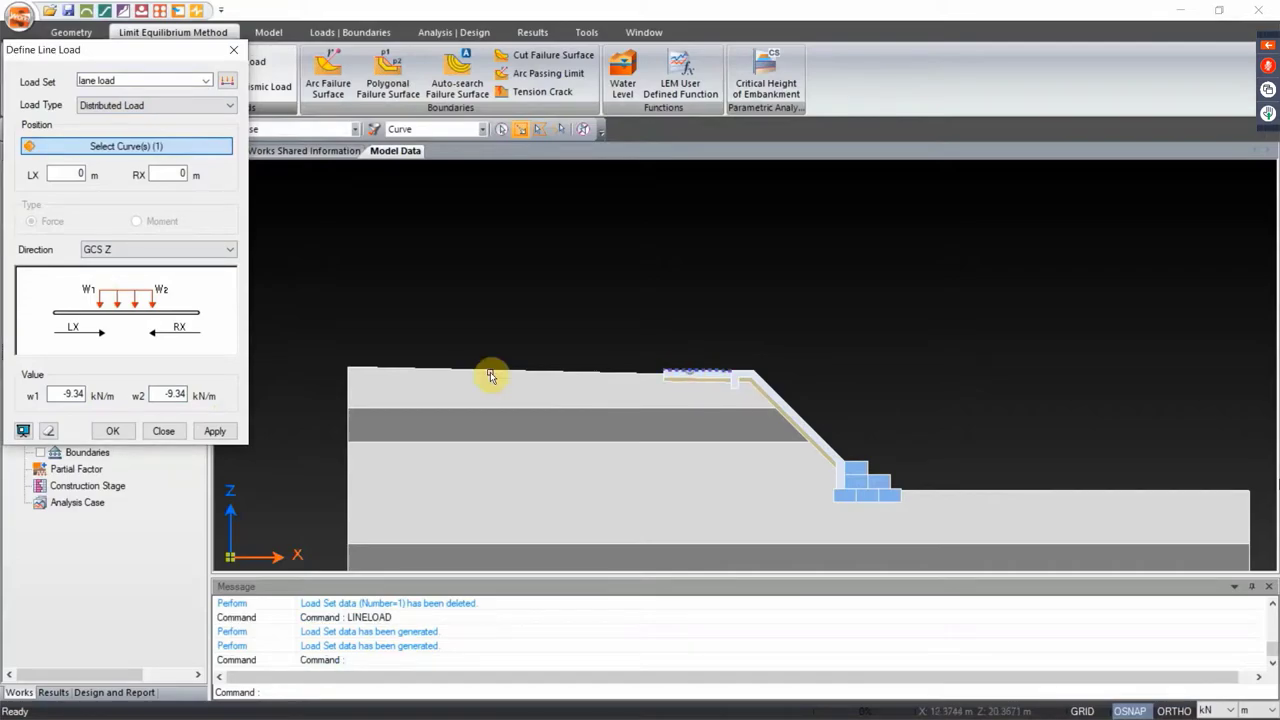
left_click(215, 431)
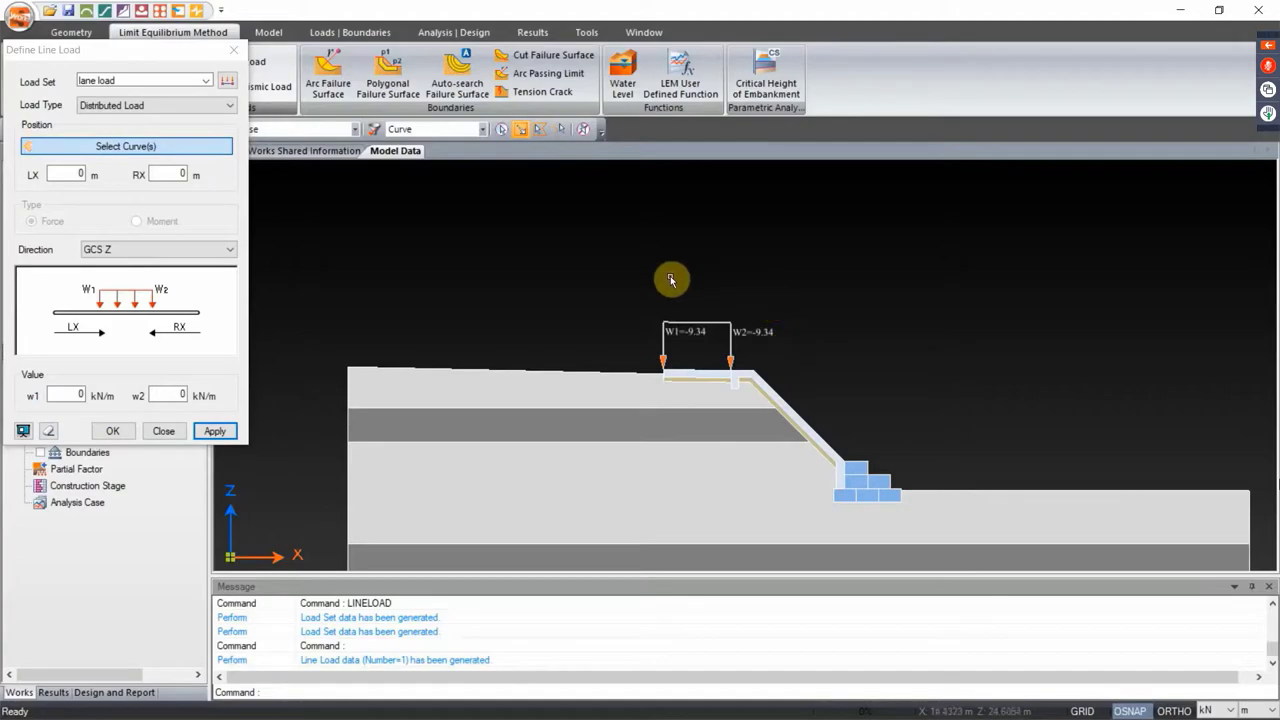
left_click(163, 431)
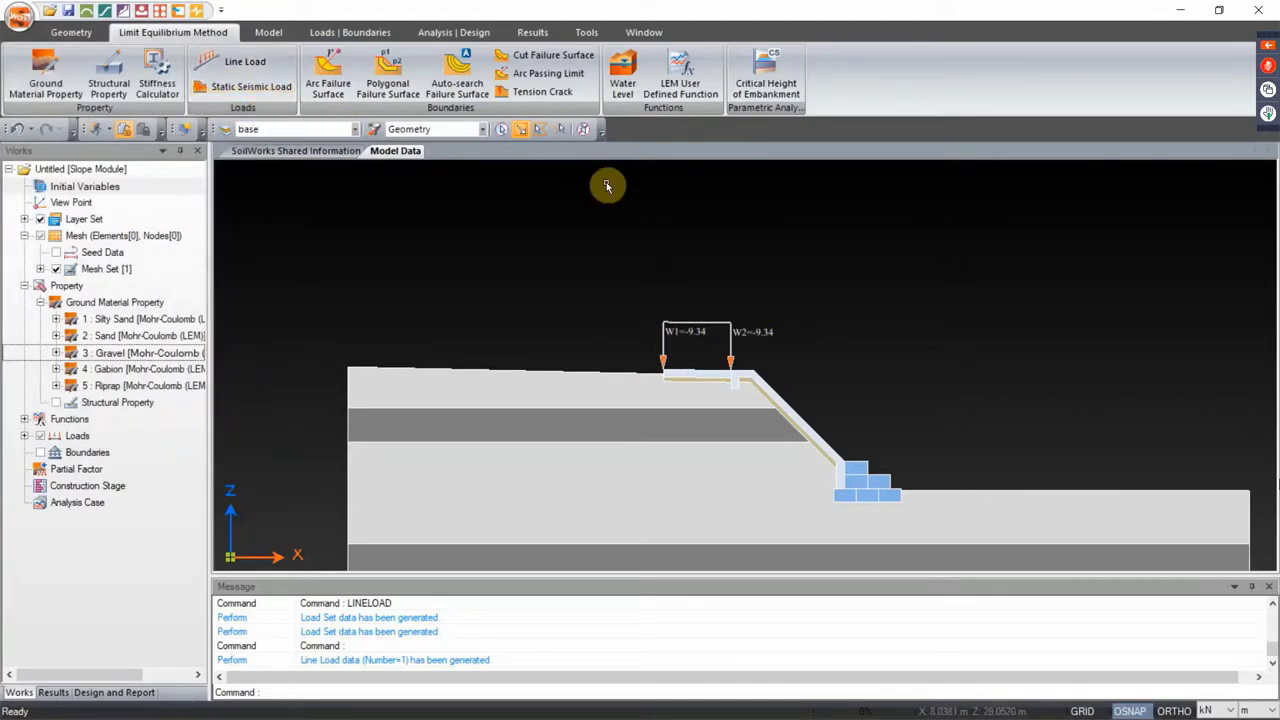
Start a static seismic load definition and try an X seismic factor of .25 without choosing a load set
left_click(205, 86)
left_click_drag(112, 47, 330, 173)
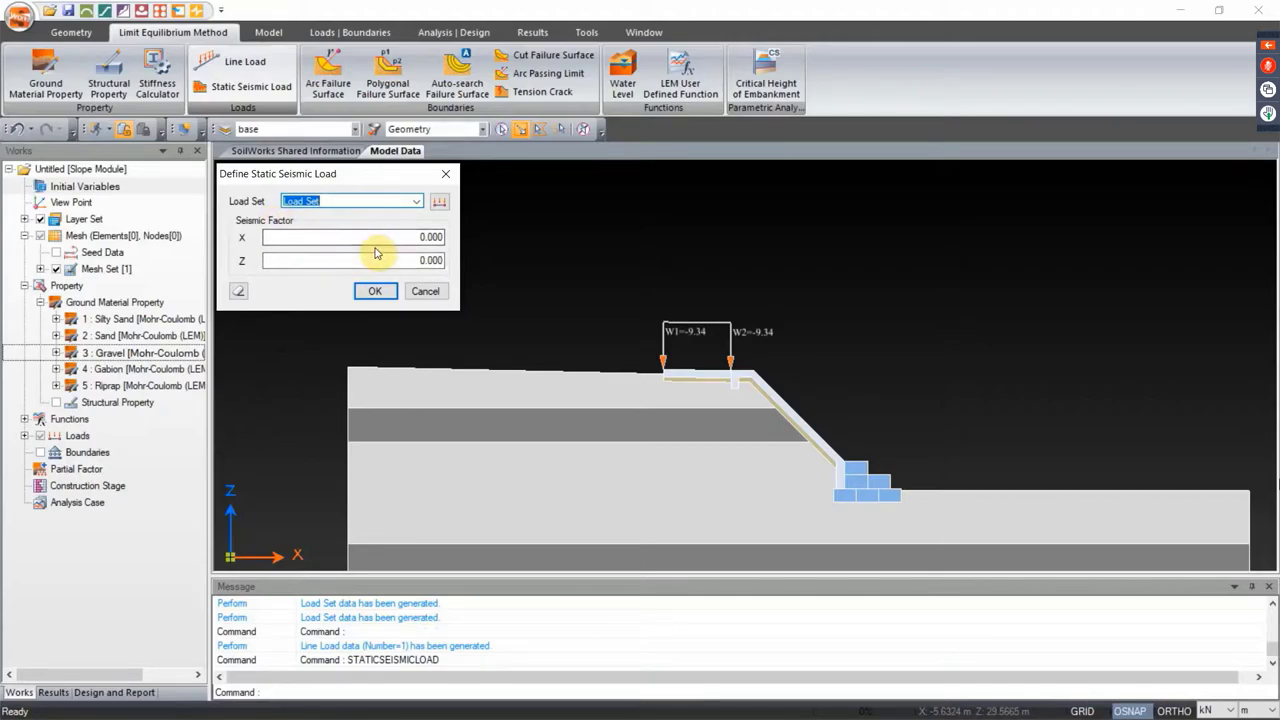
left_click(366, 238)
key("shift+End")
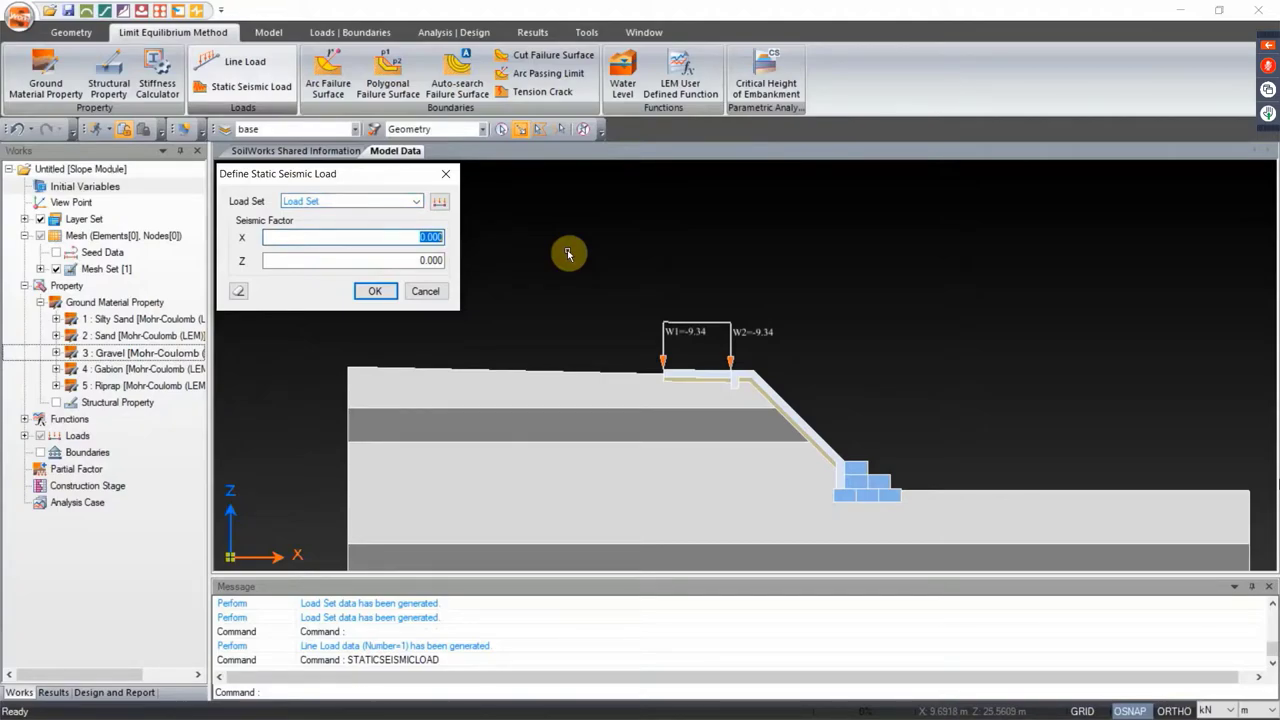
key("BackSpace")
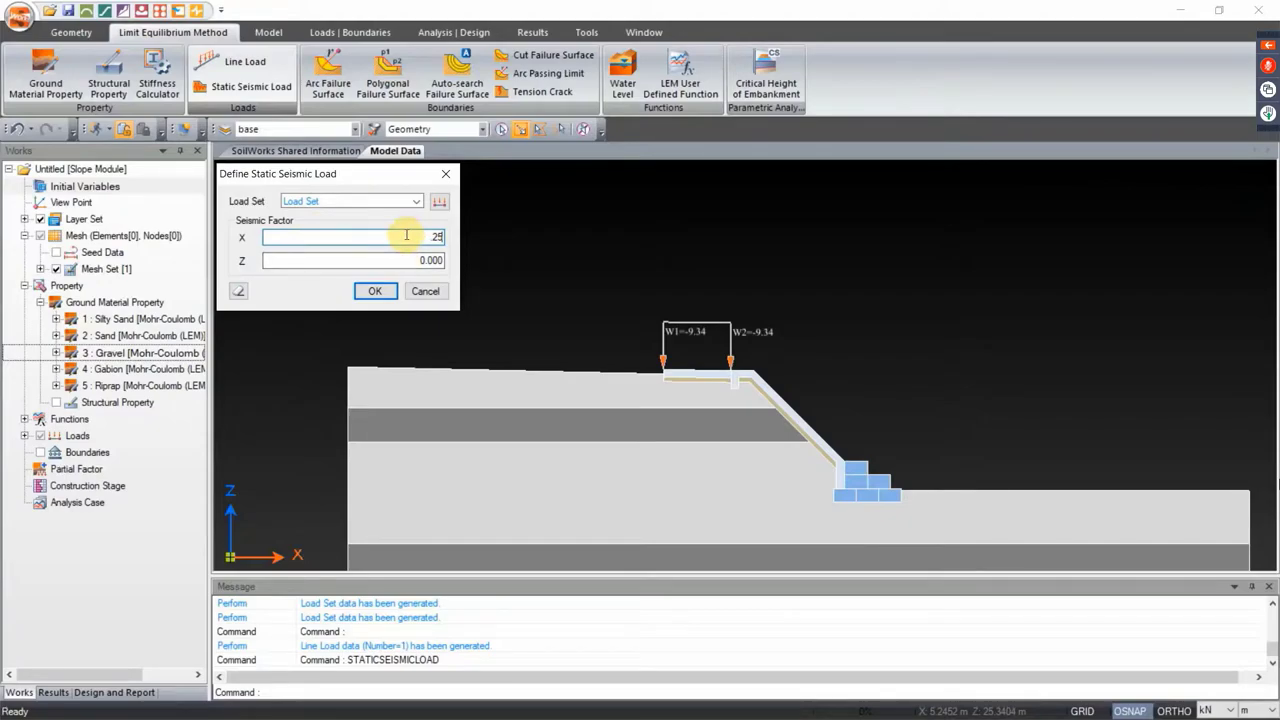
left_click(386, 296)
left_click(405, 237)
left_click(374, 288)
left_click(393, 235)
Define the static seismic load in the static seismic load set with an X seismic factor of 0.25
left_click(416, 201)
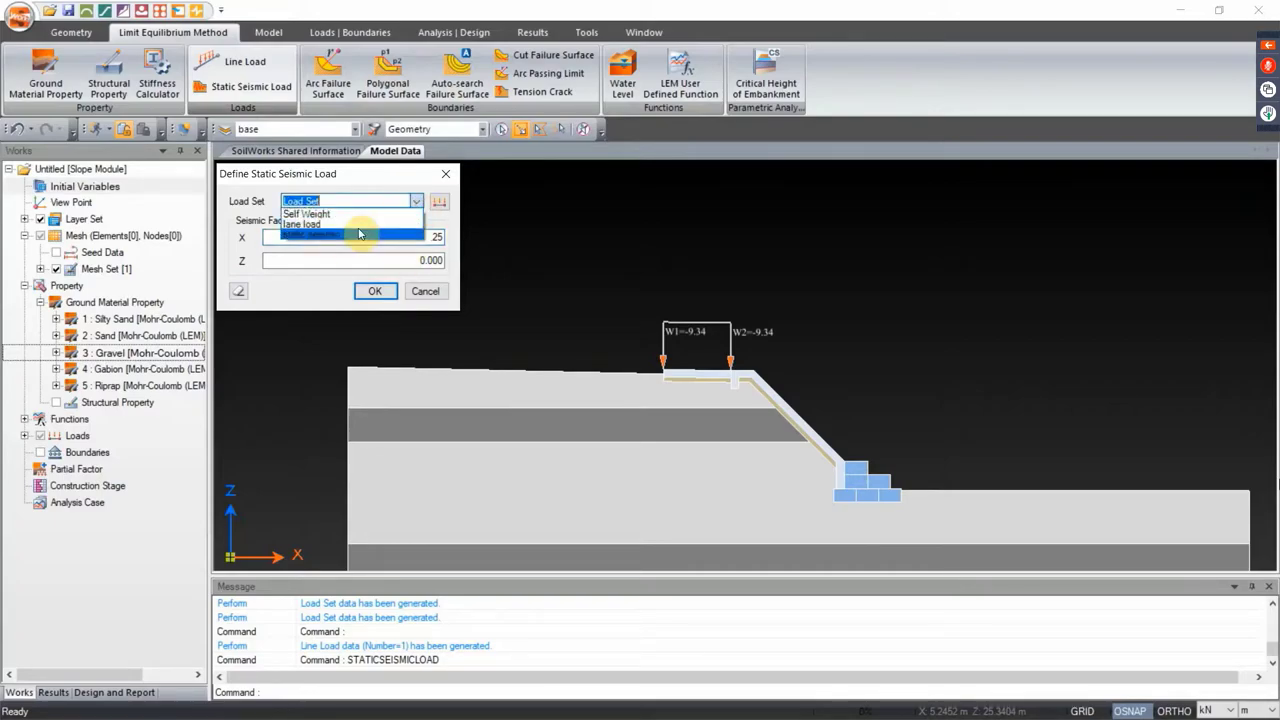
left_click(350, 237)
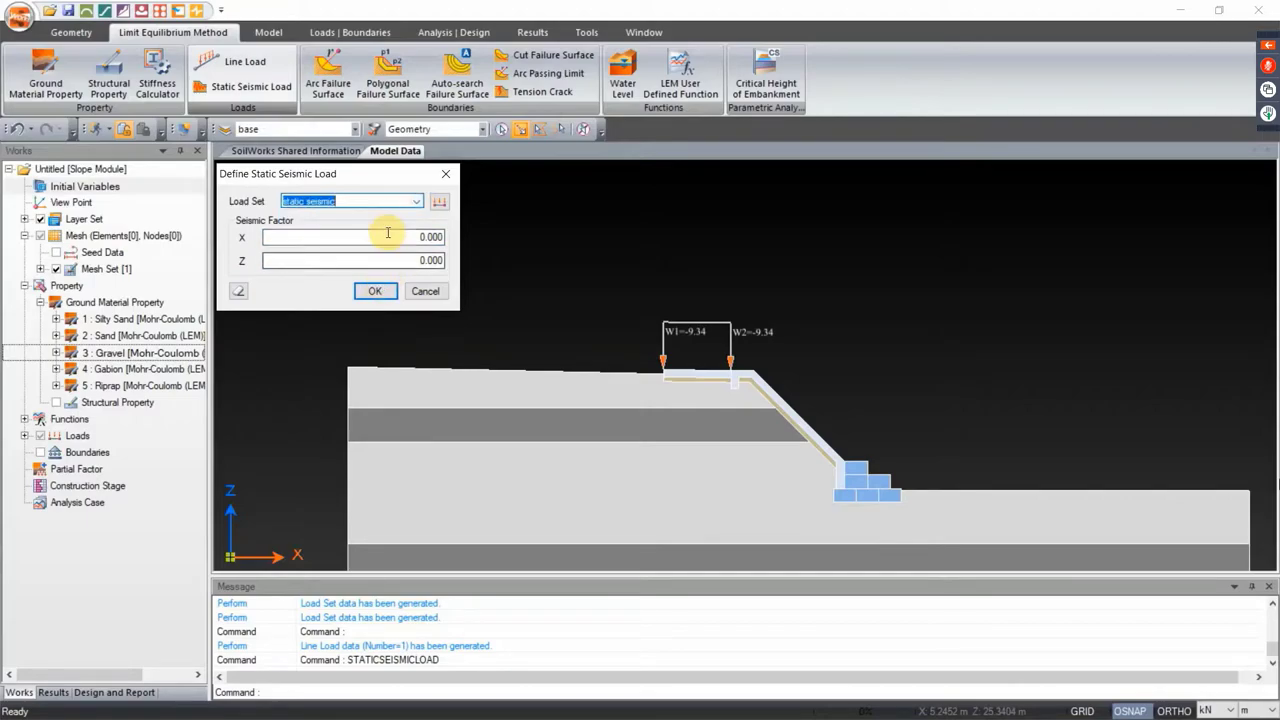
left_click(389, 240)
type("0.25")
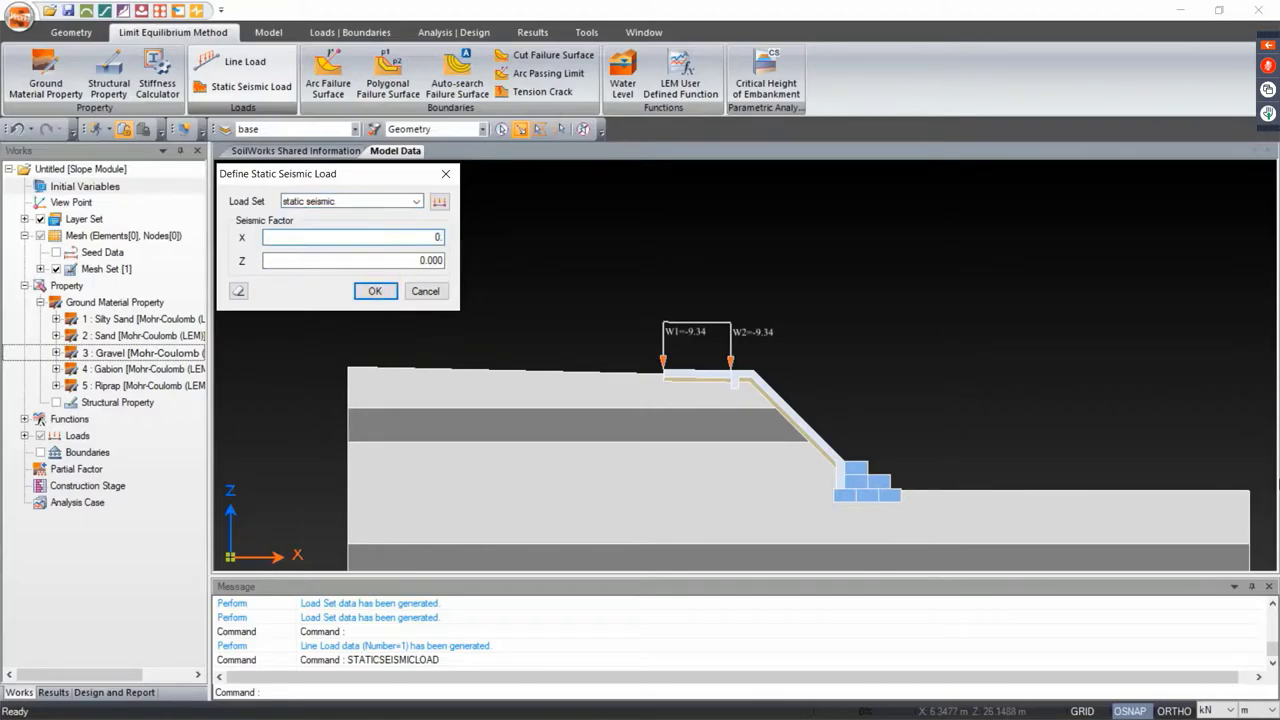
left_click(372, 292)
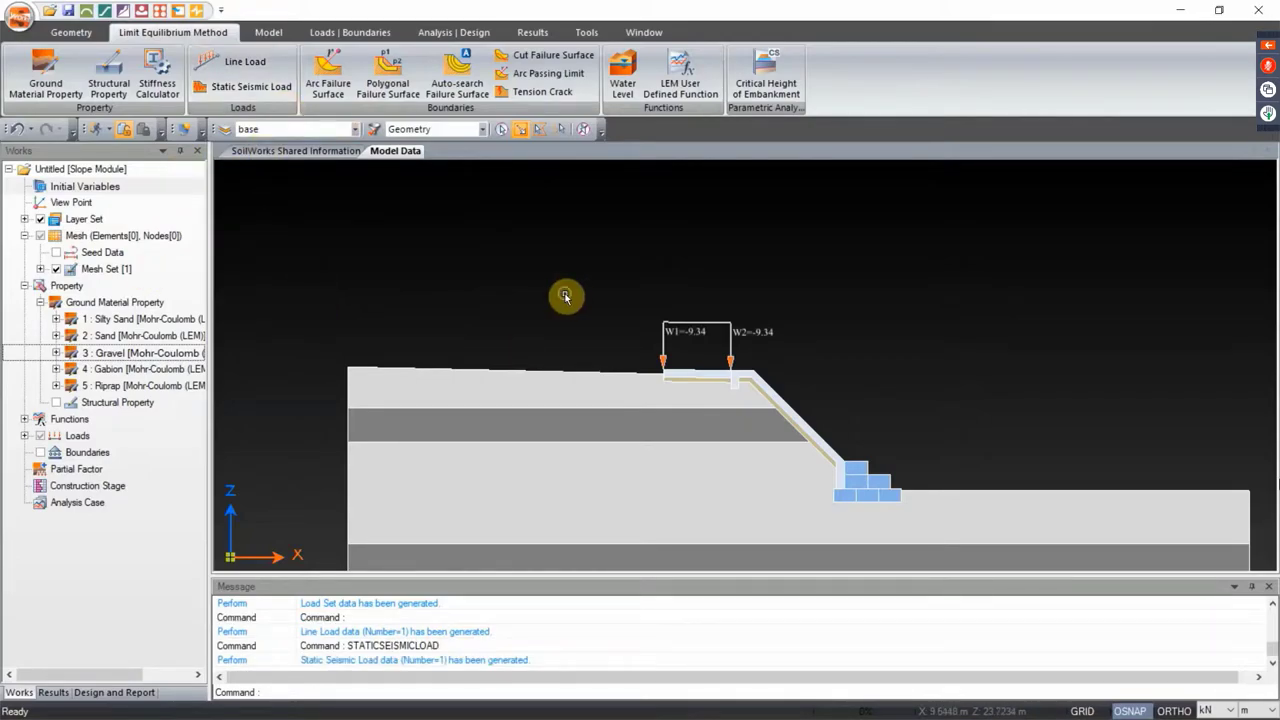
scroll(565, 296, "down", 3)
left_click_drag(453, 242, 400, 309)
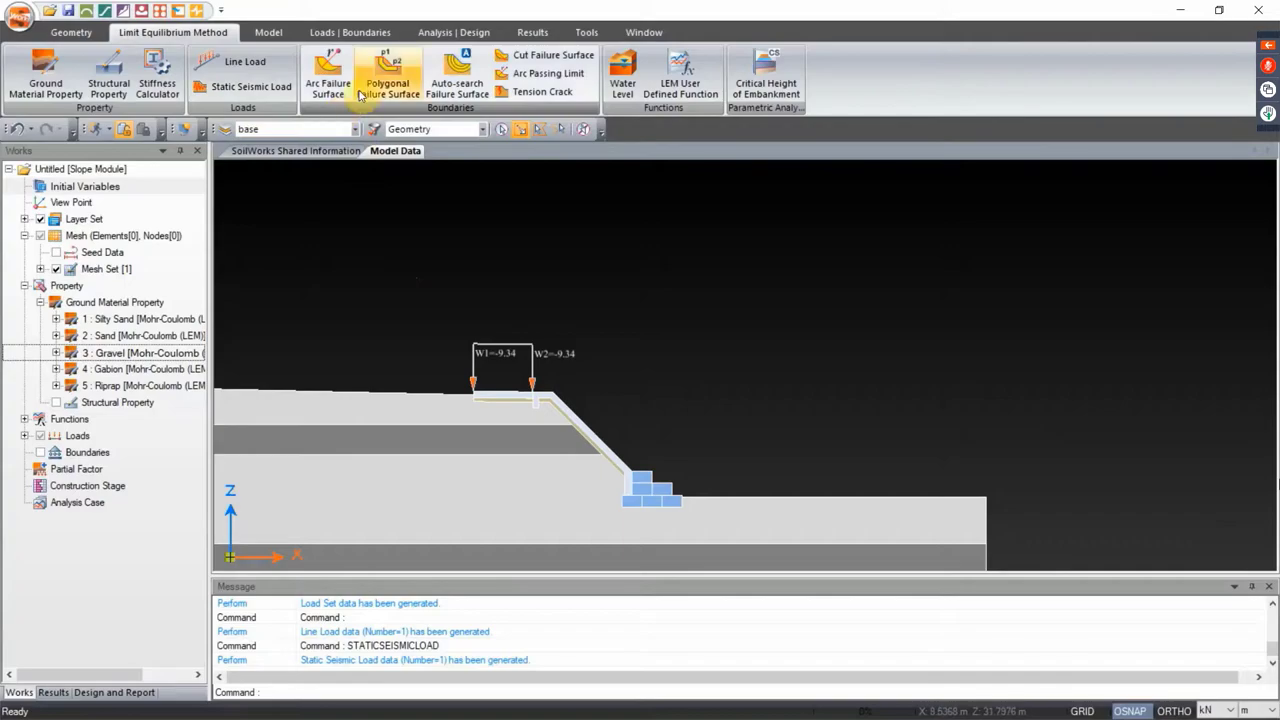
Start an arc failure surface definition and create two boundary sets named LEM local and LEM global
left_click(328, 85)
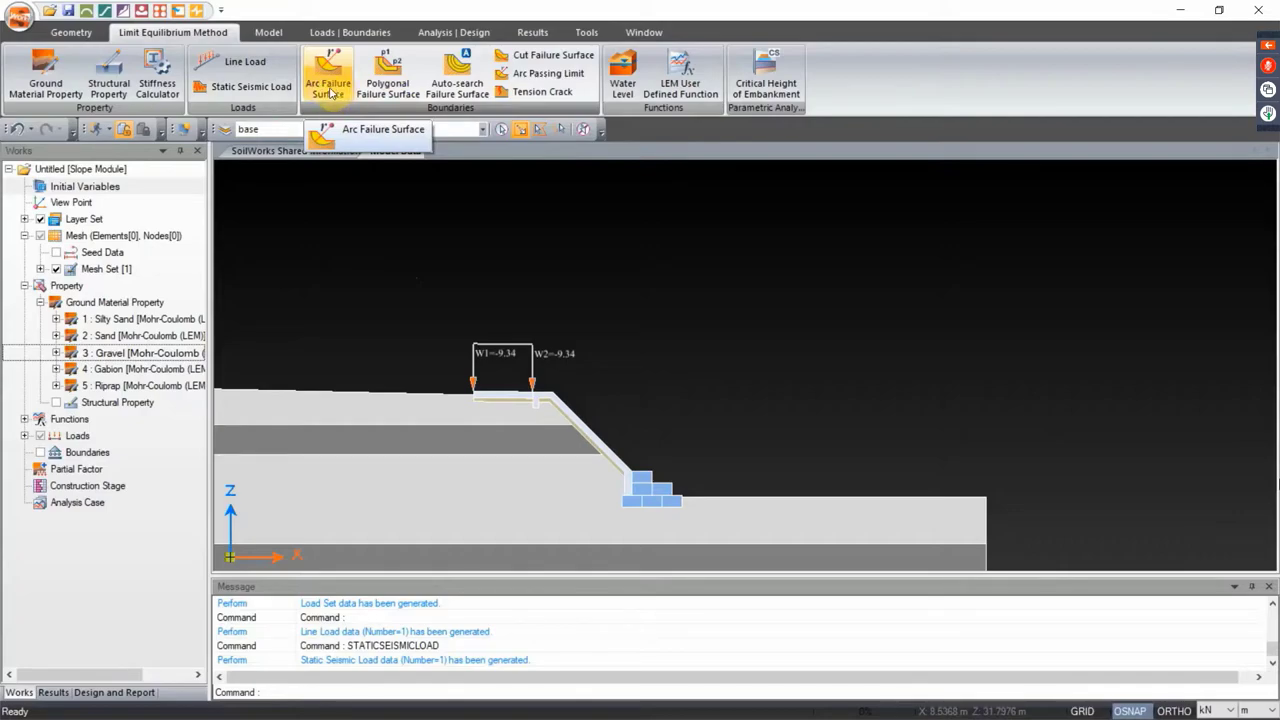
left_click_drag(663, 420, 646, 374)
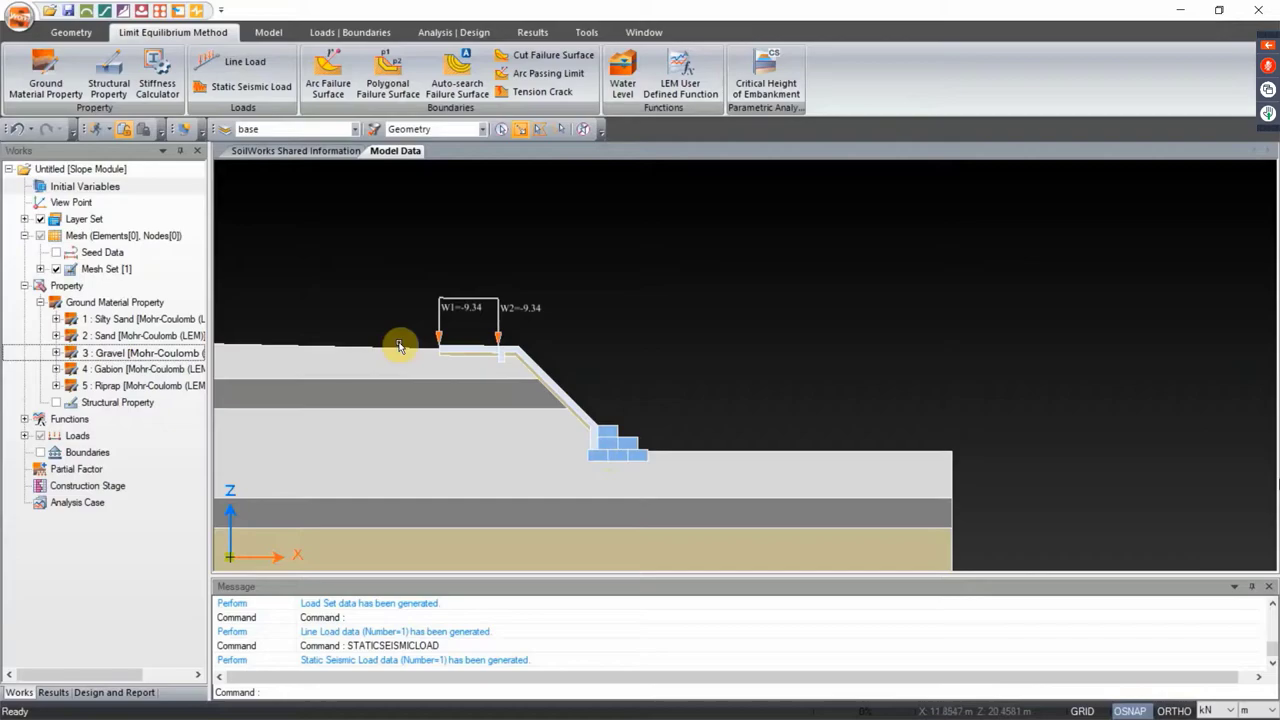
left_click(330, 92)
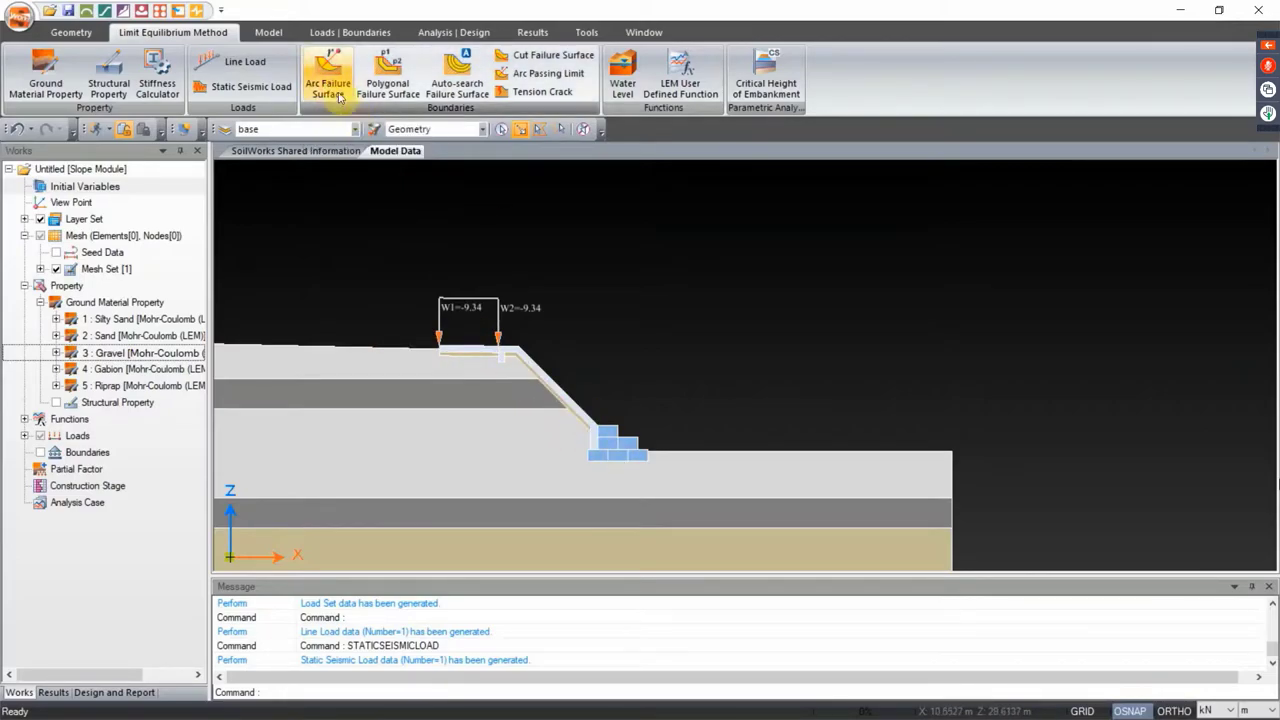
left_click(336, 94)
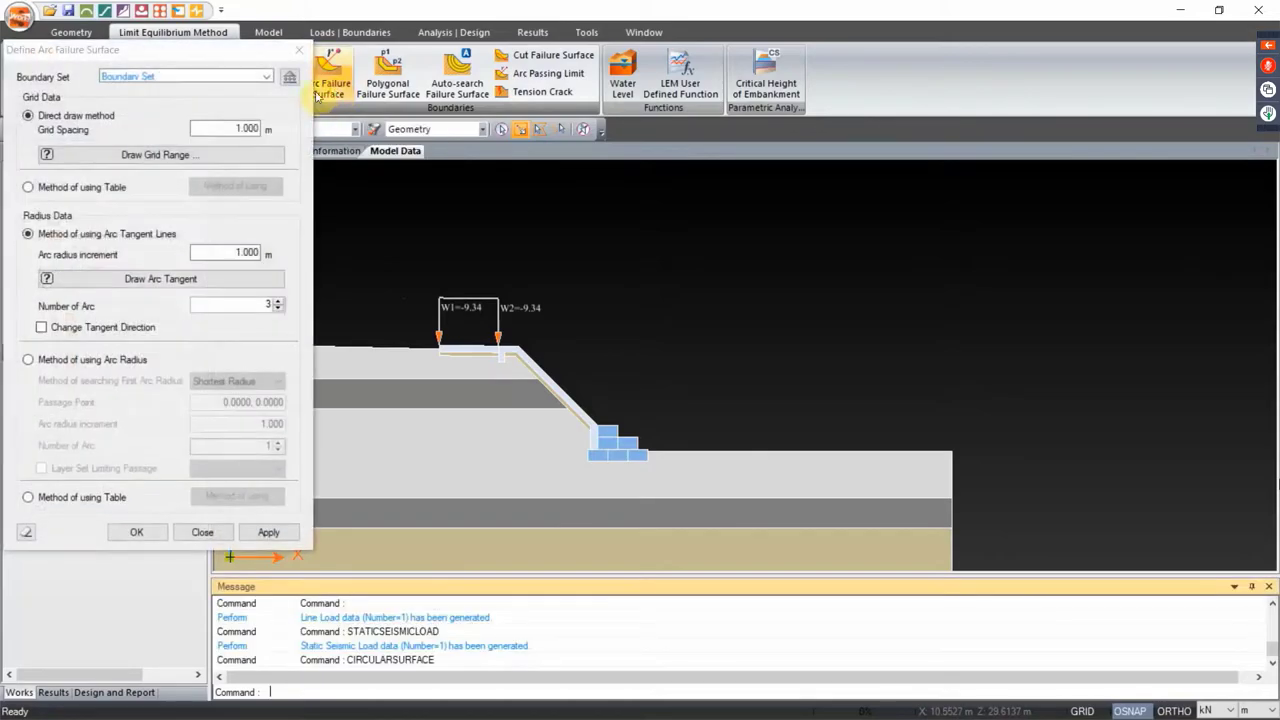
left_click(289, 78)
left_click_drag(438, 53, 482, 87)
left_click(423, 157)
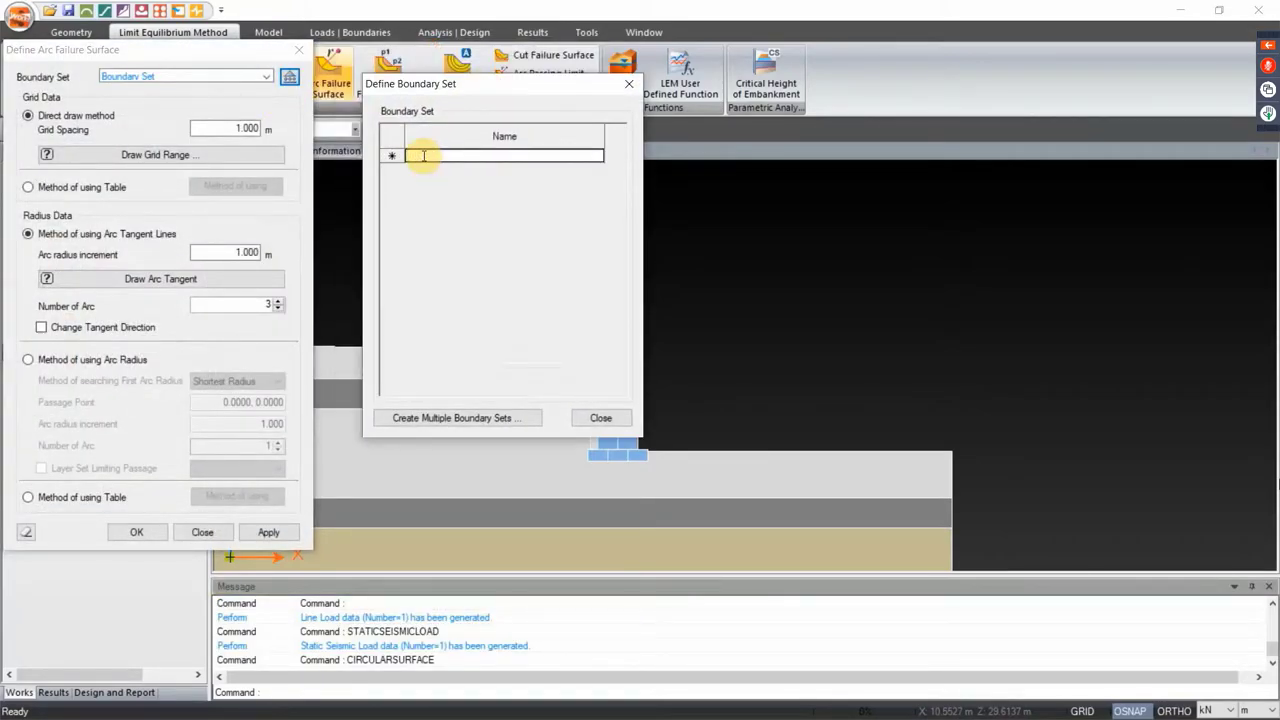
type("LEM local")
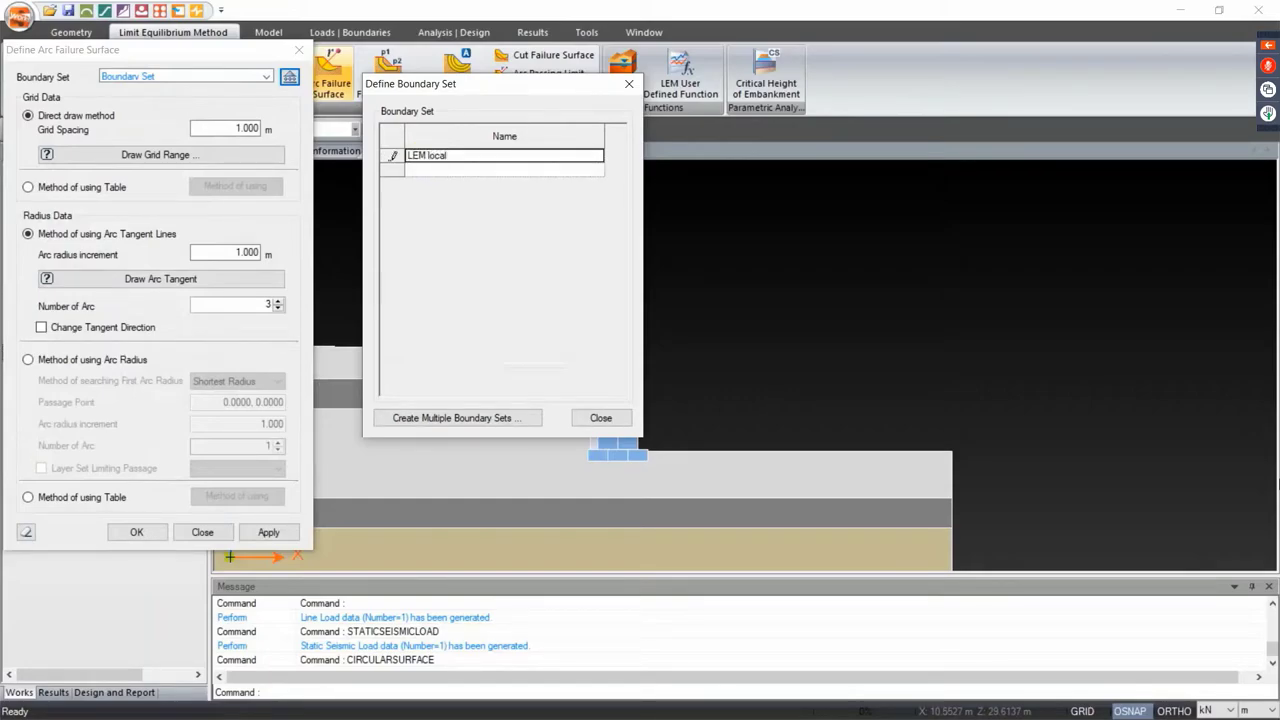
left_click(414, 168)
type("LEM global")
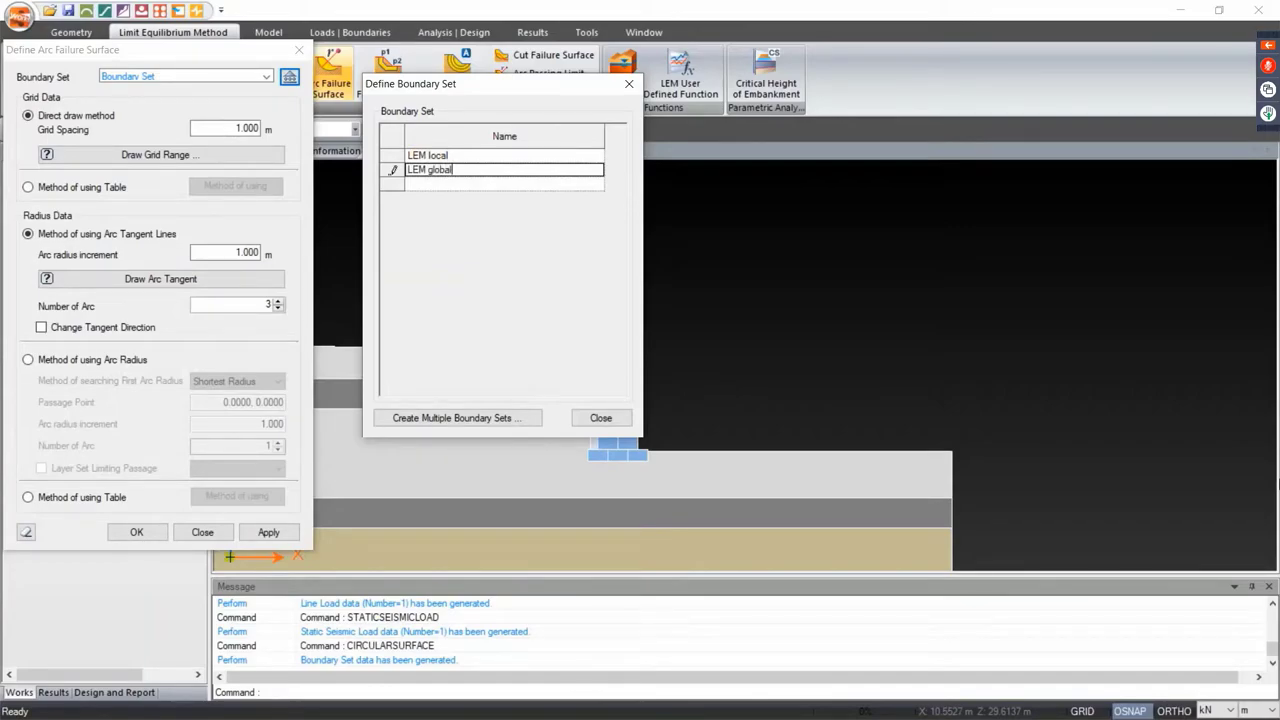
key("Return")
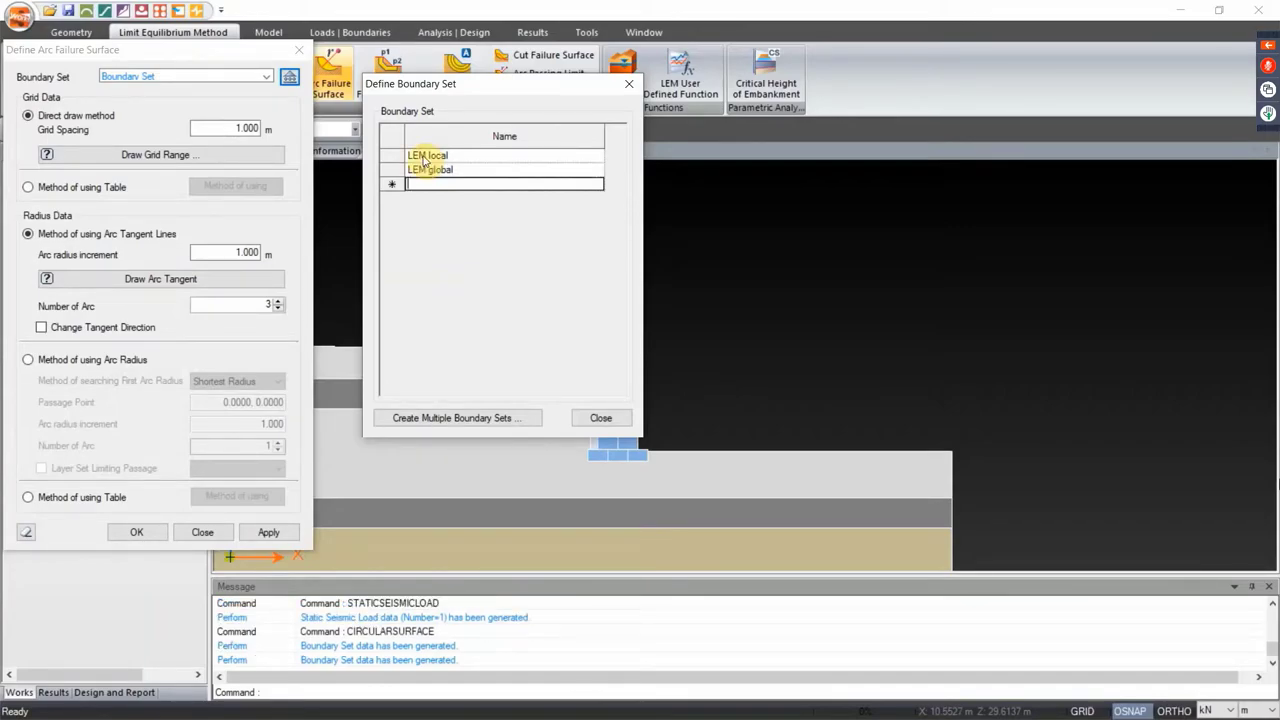
left_click(601, 421)
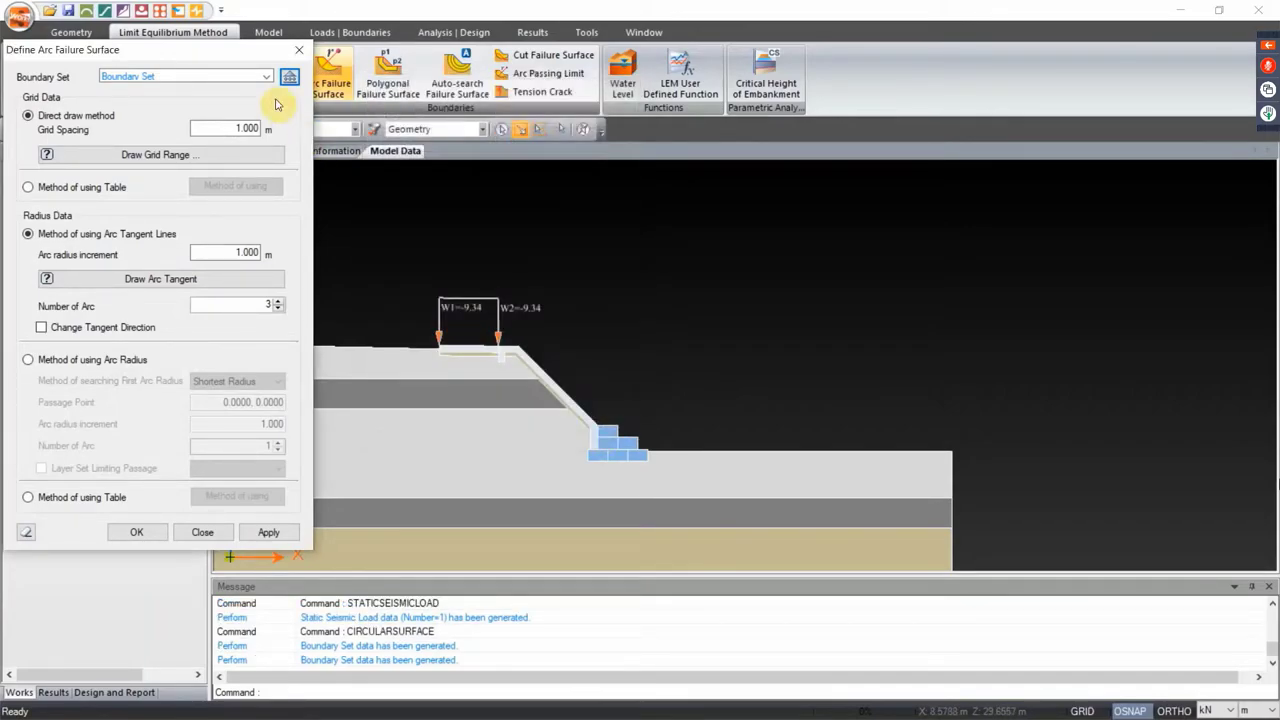
Assign the arc failure surface to the LEM local boundary set and start its arc tangent line just above the crest
left_click(265, 77)
left_click(214, 88)
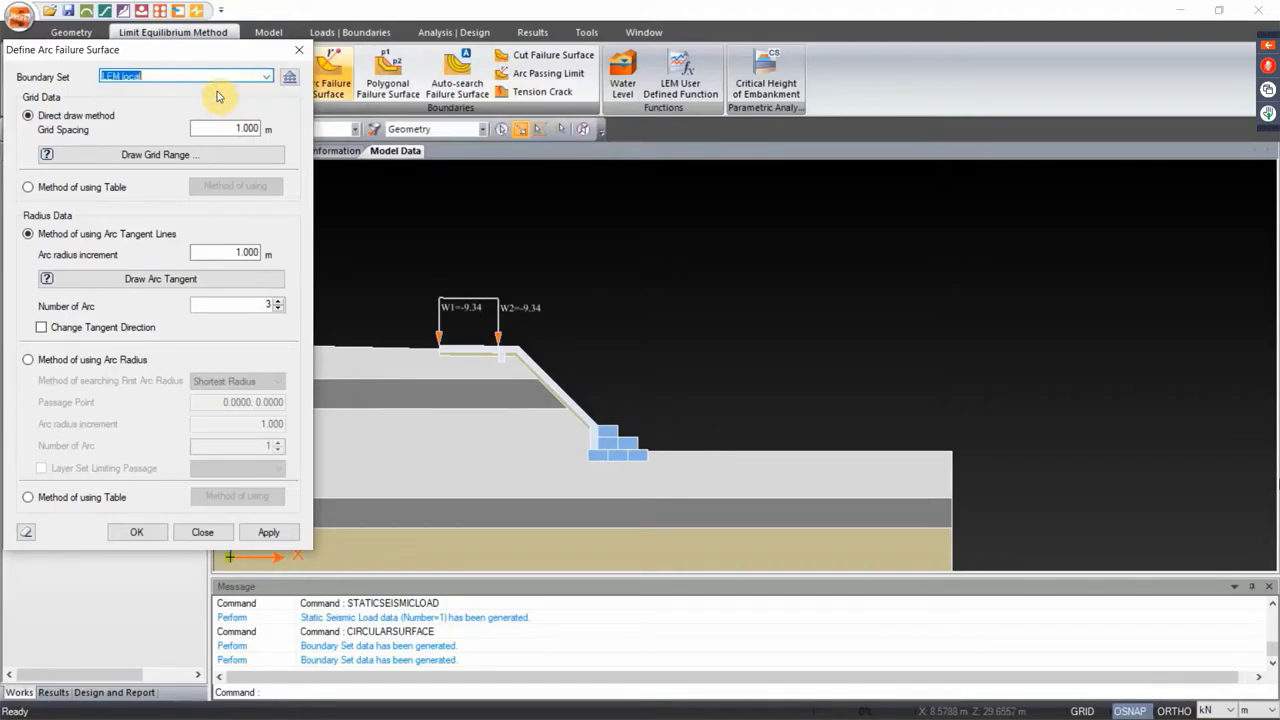
left_click(177, 283)
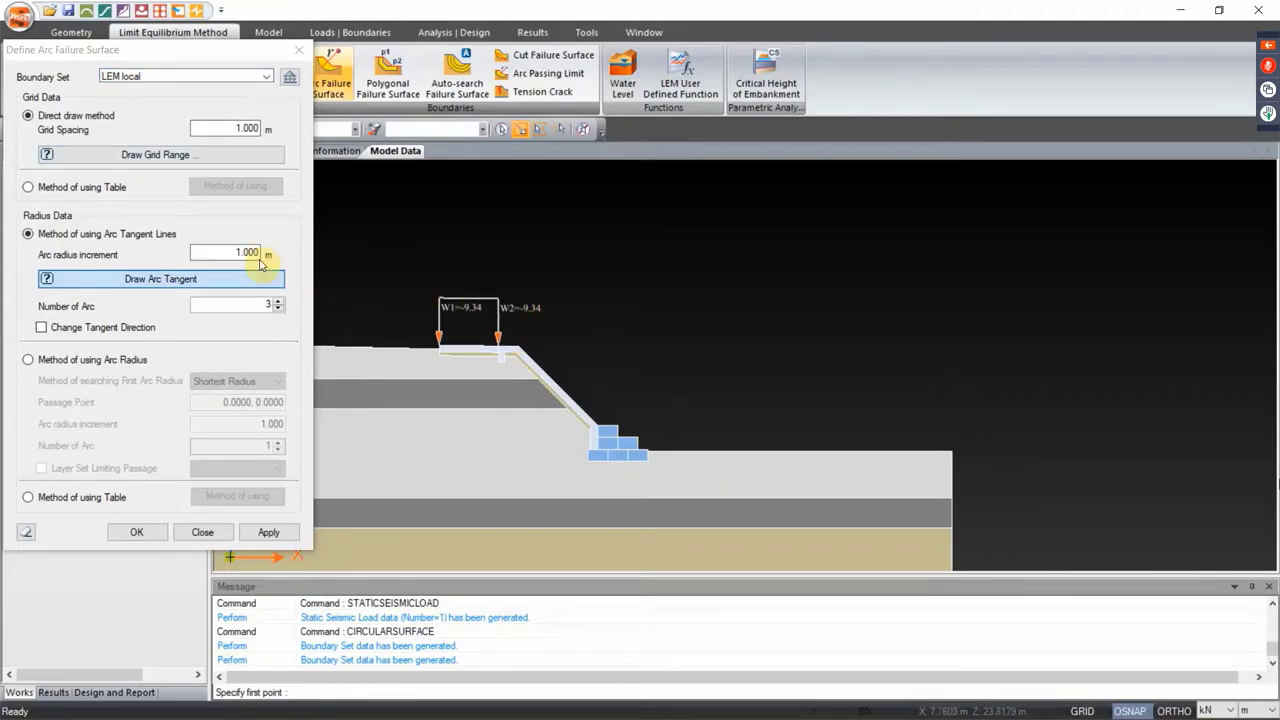
left_click(492, 326)
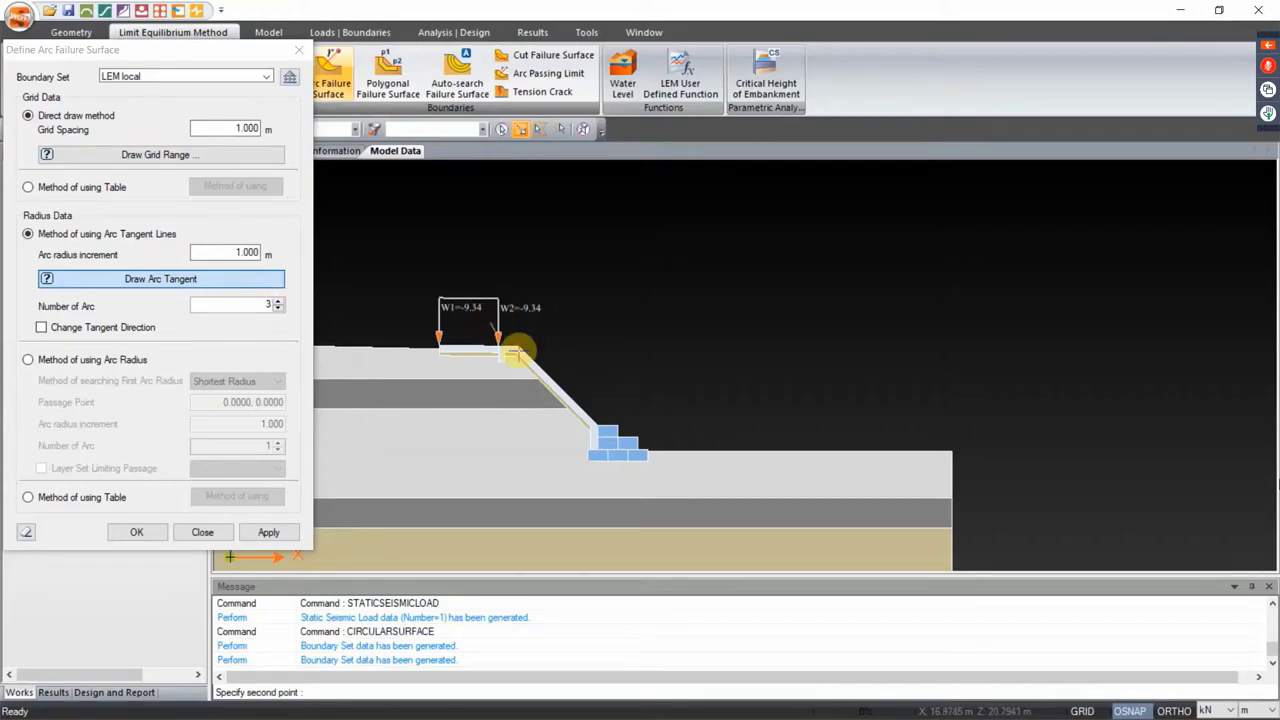
Finish drawing the LEM local arc tangent along the slope face from the crest to the gabions and set the number of arcs to 4
left_click(628, 411)
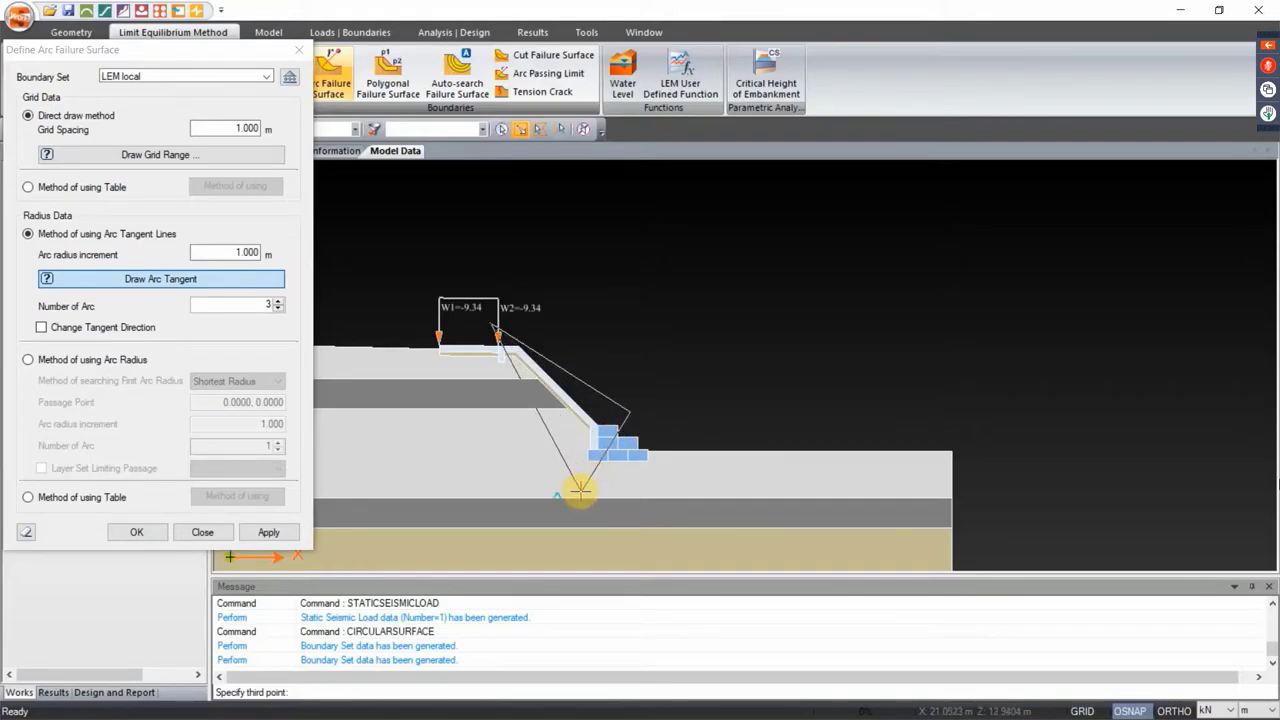
left_click(683, 316)
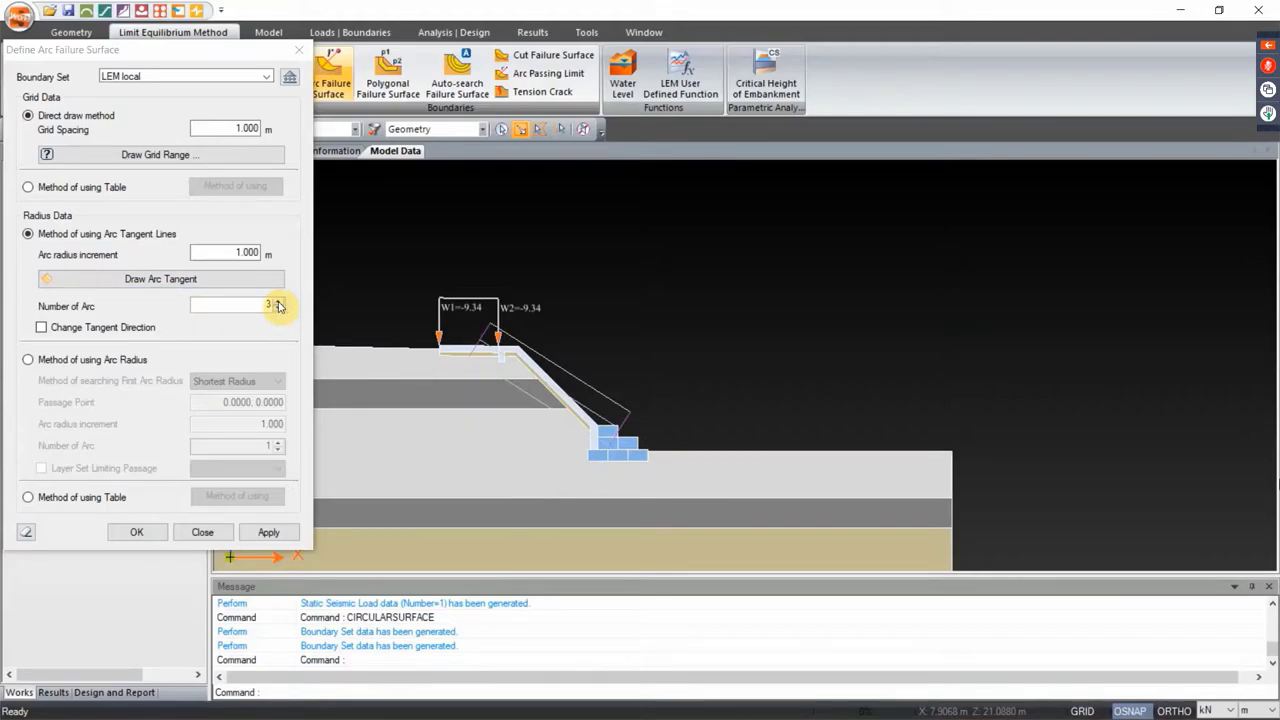
left_click(279, 305)
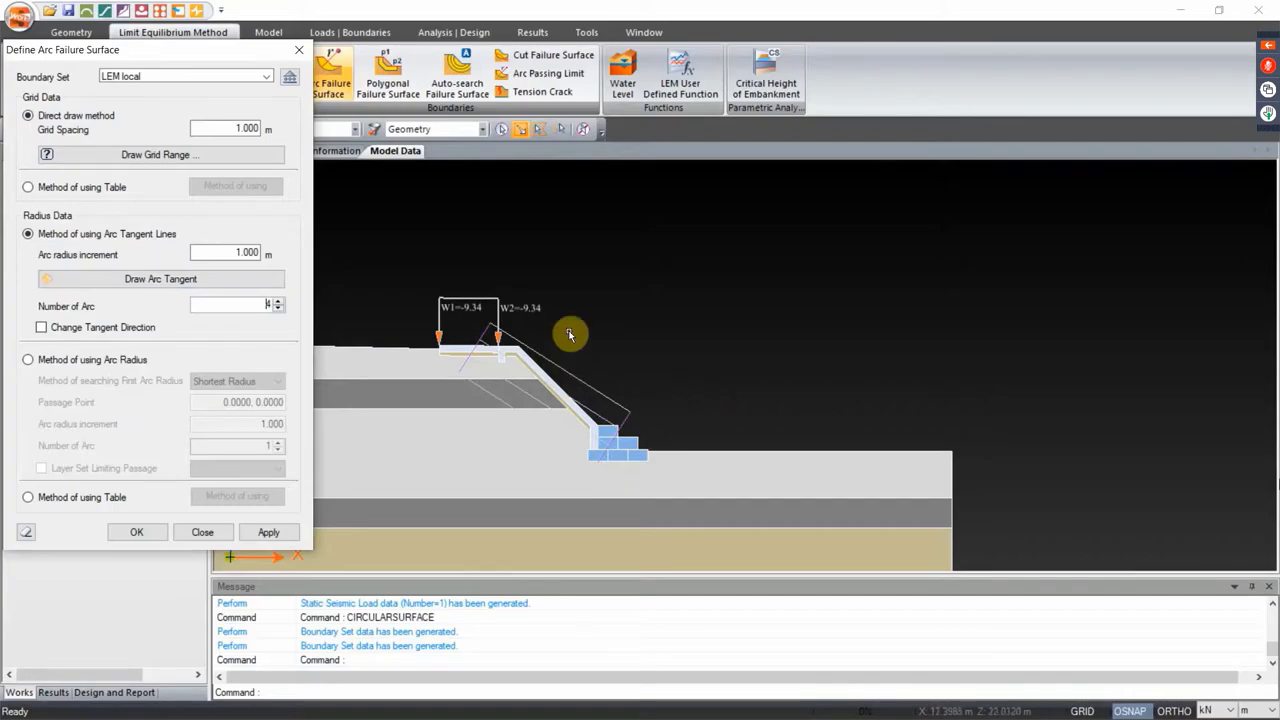
Draw a small arc-centre grid range above the gabion toe and apply the arc failure surface for LEM local
left_click(219, 157)
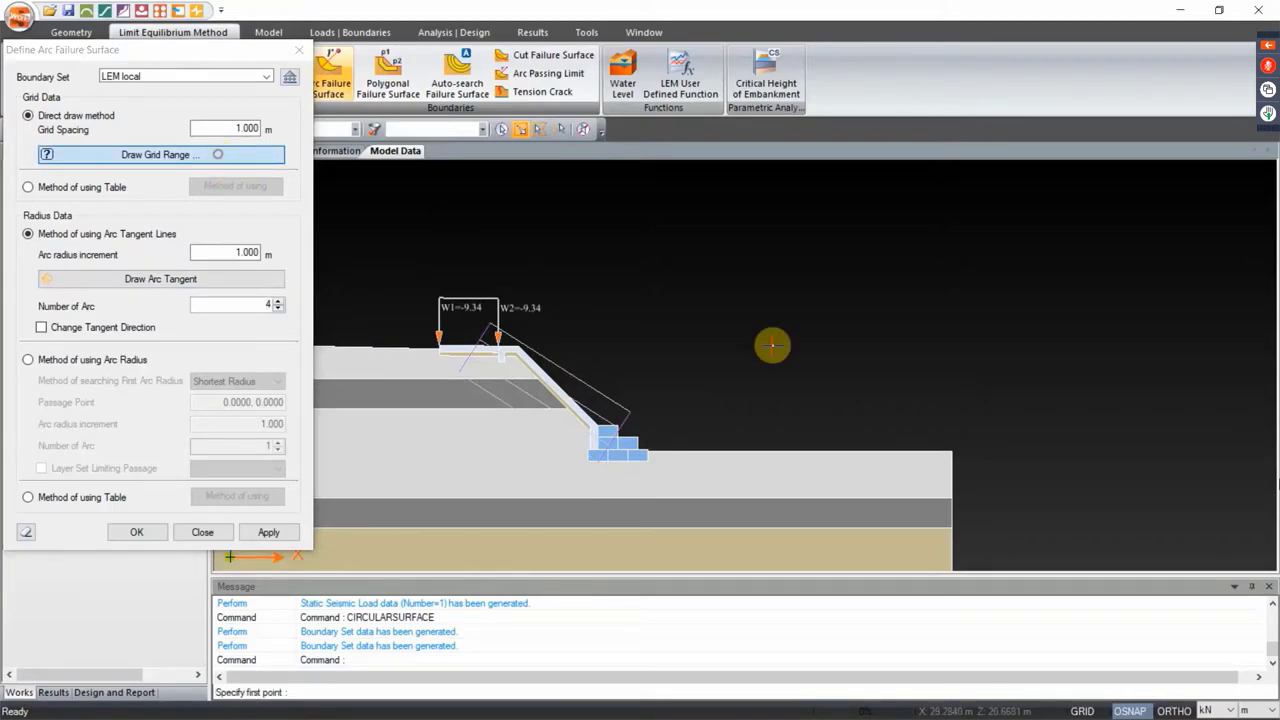
scroll(780, 350, "up", 2)
scroll(640, 305, "down", 2)
left_click(656, 292)
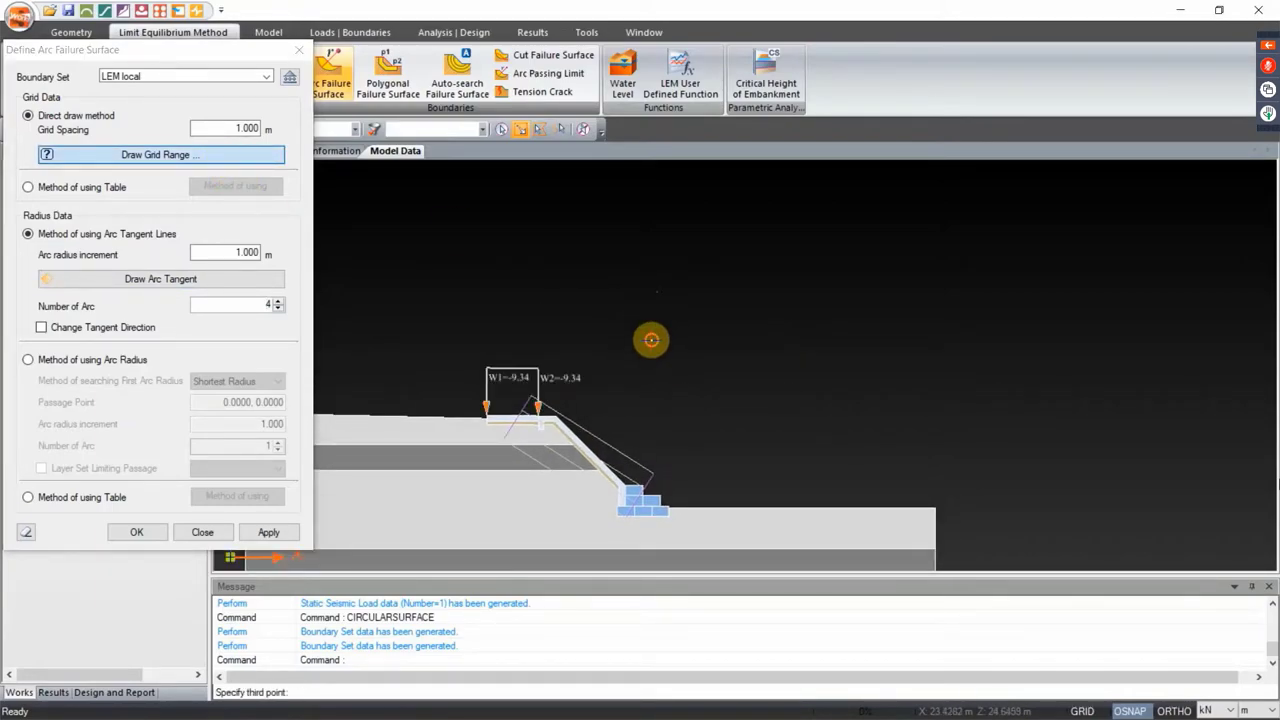
left_click(712, 350)
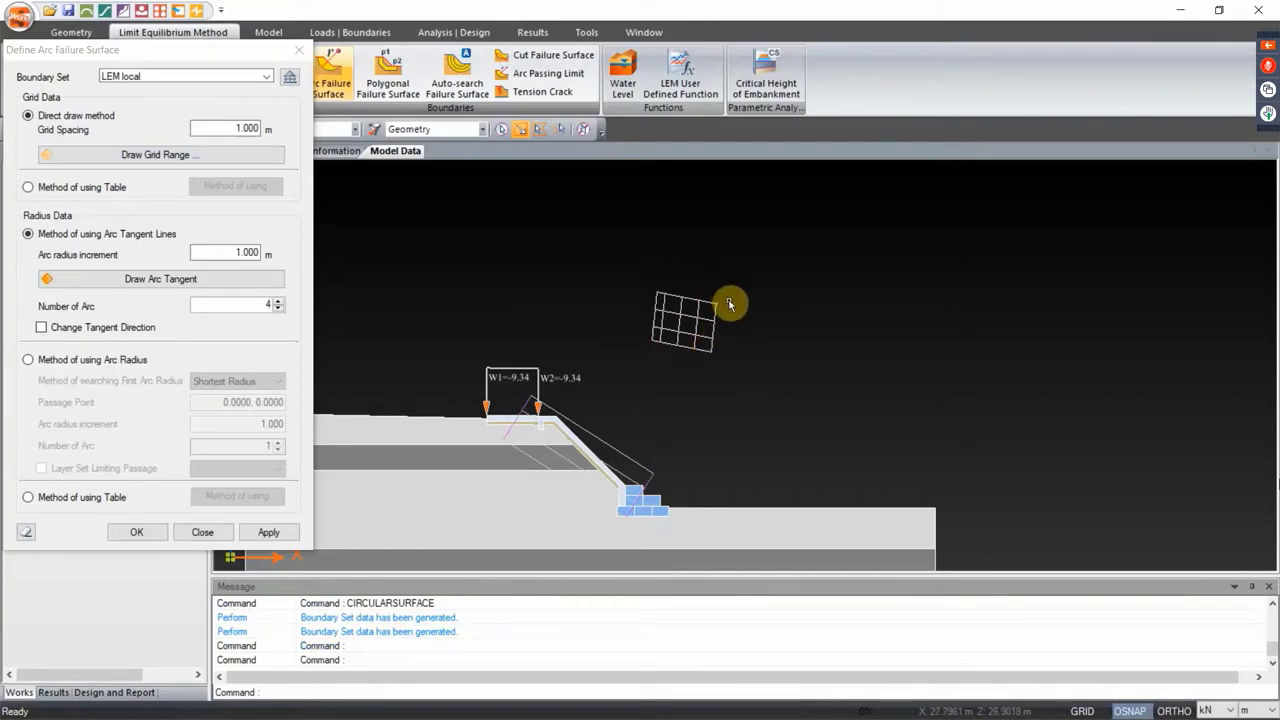
left_click(294, 532)
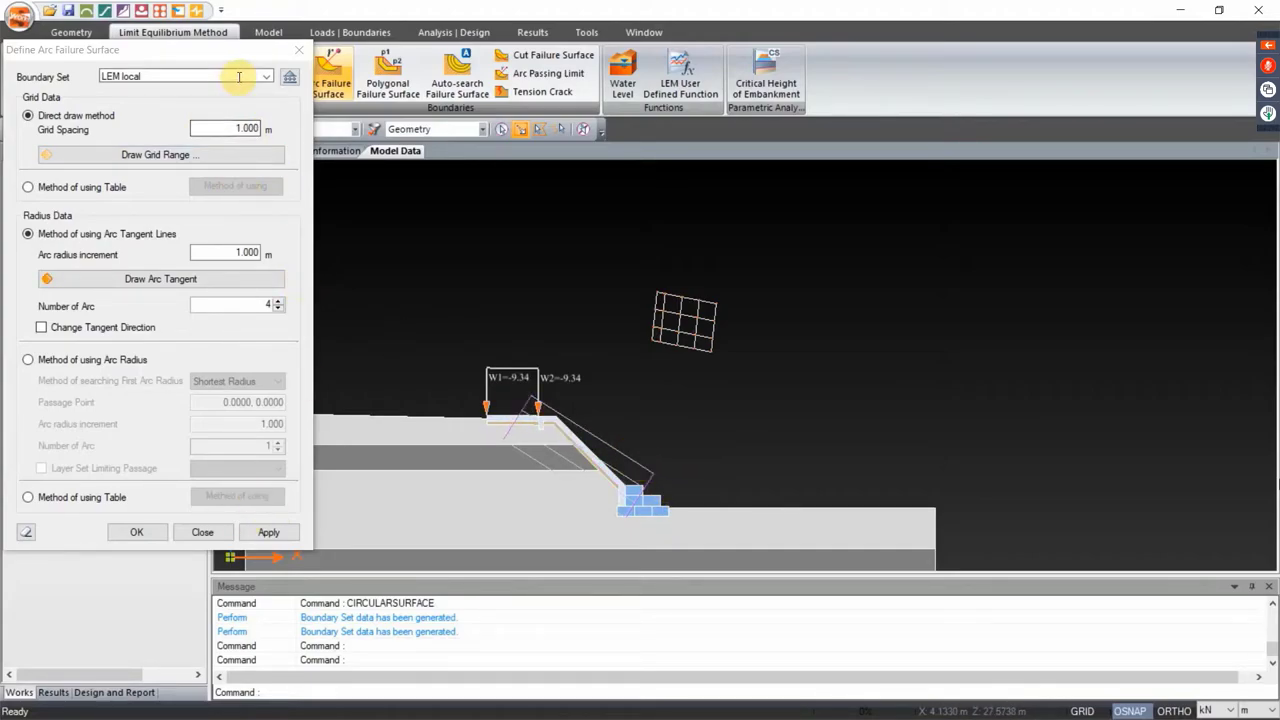
left_click(268, 532)
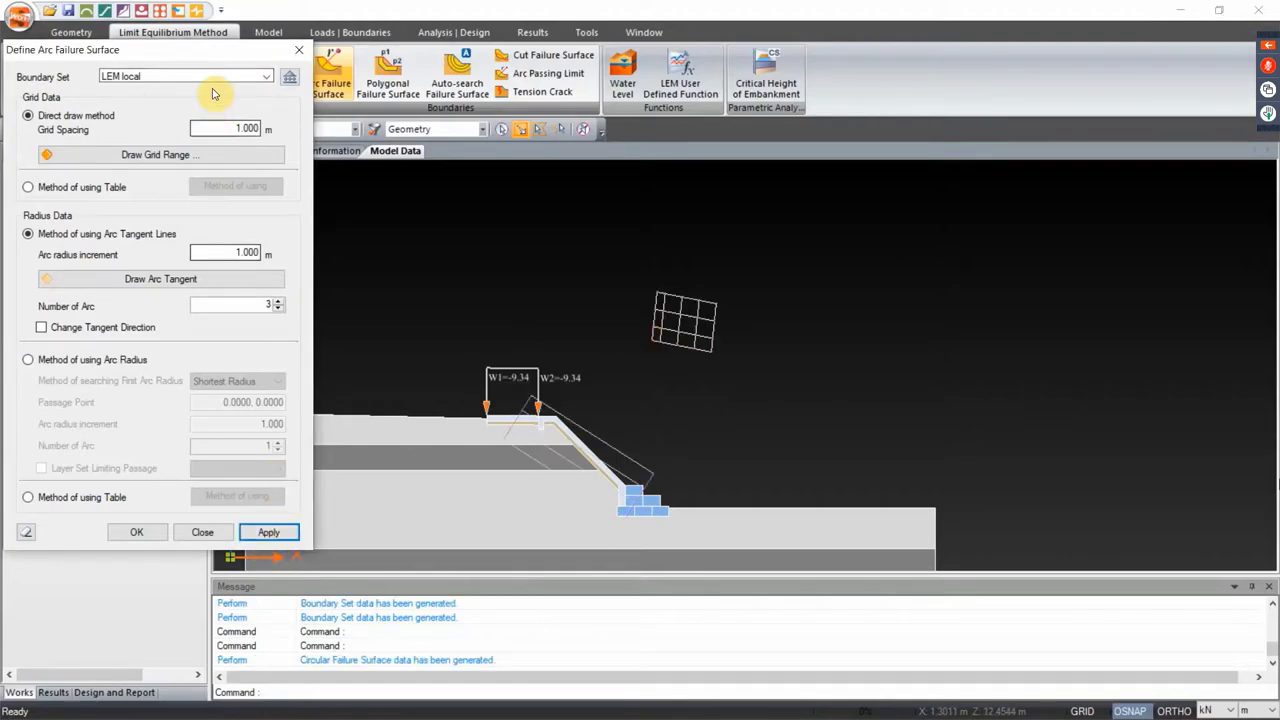
left_click(265, 77)
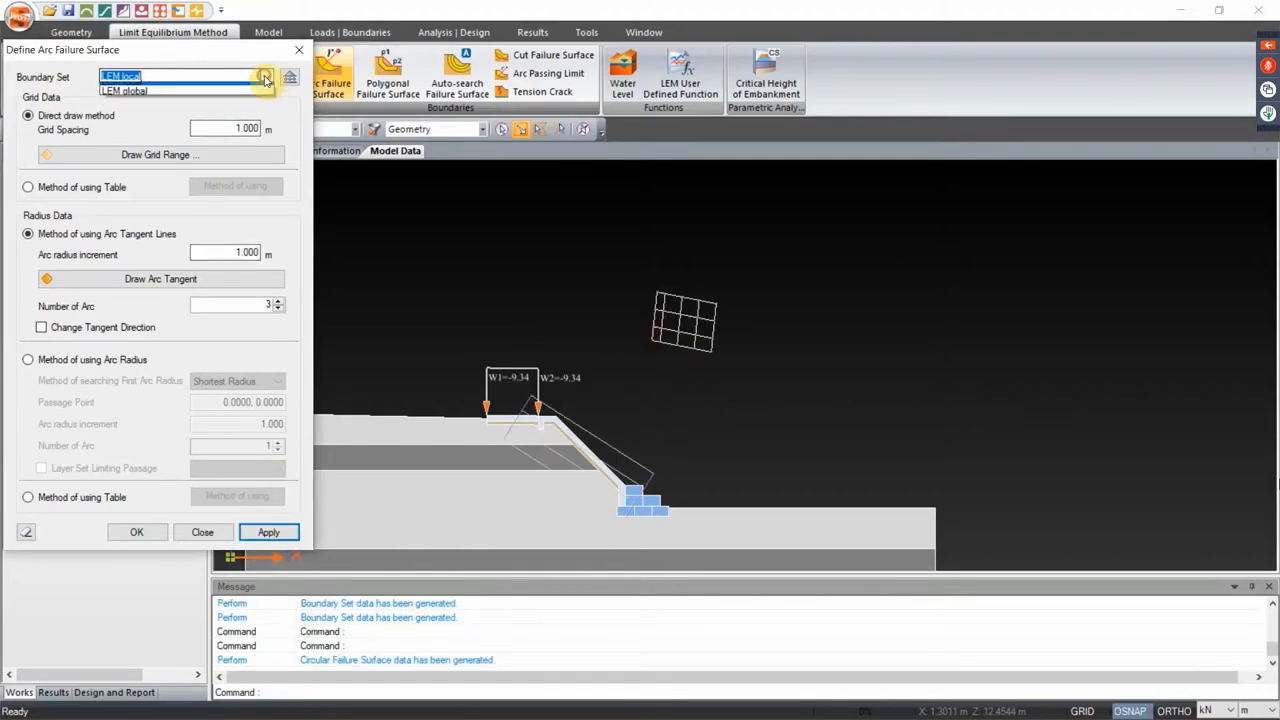
left_click(201, 96)
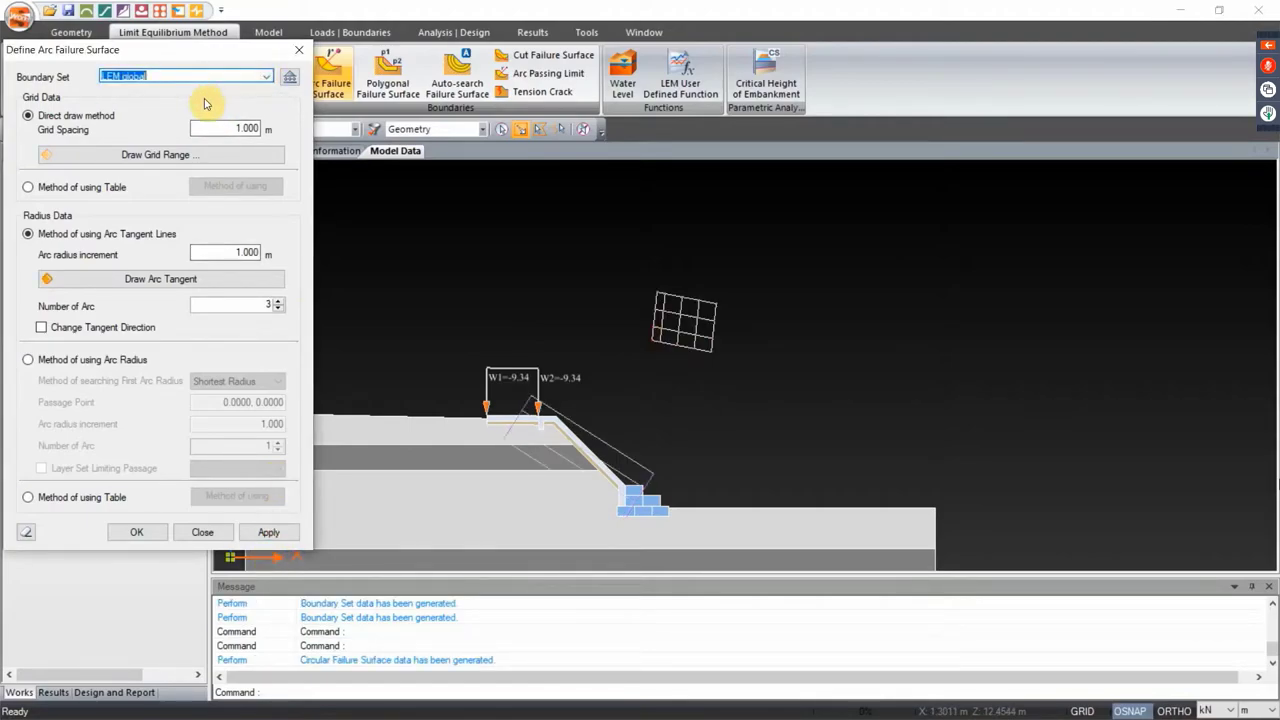
left_click(172, 282)
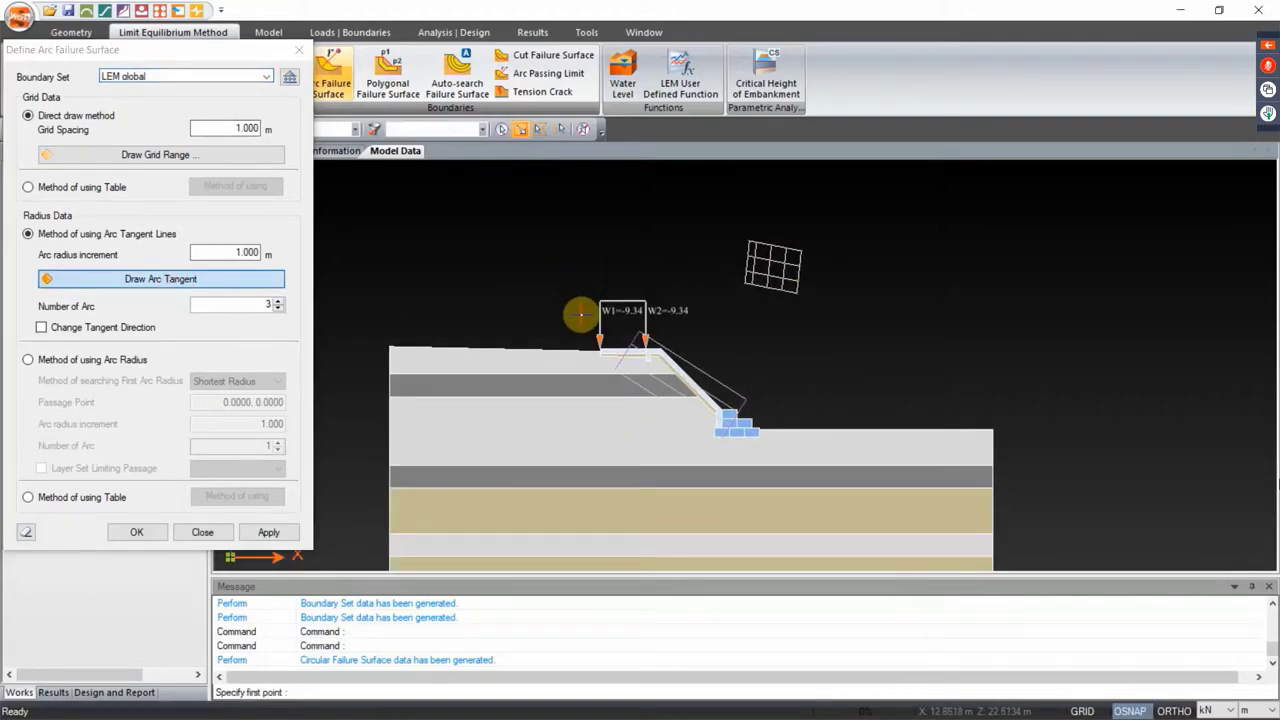
left_click(612, 277)
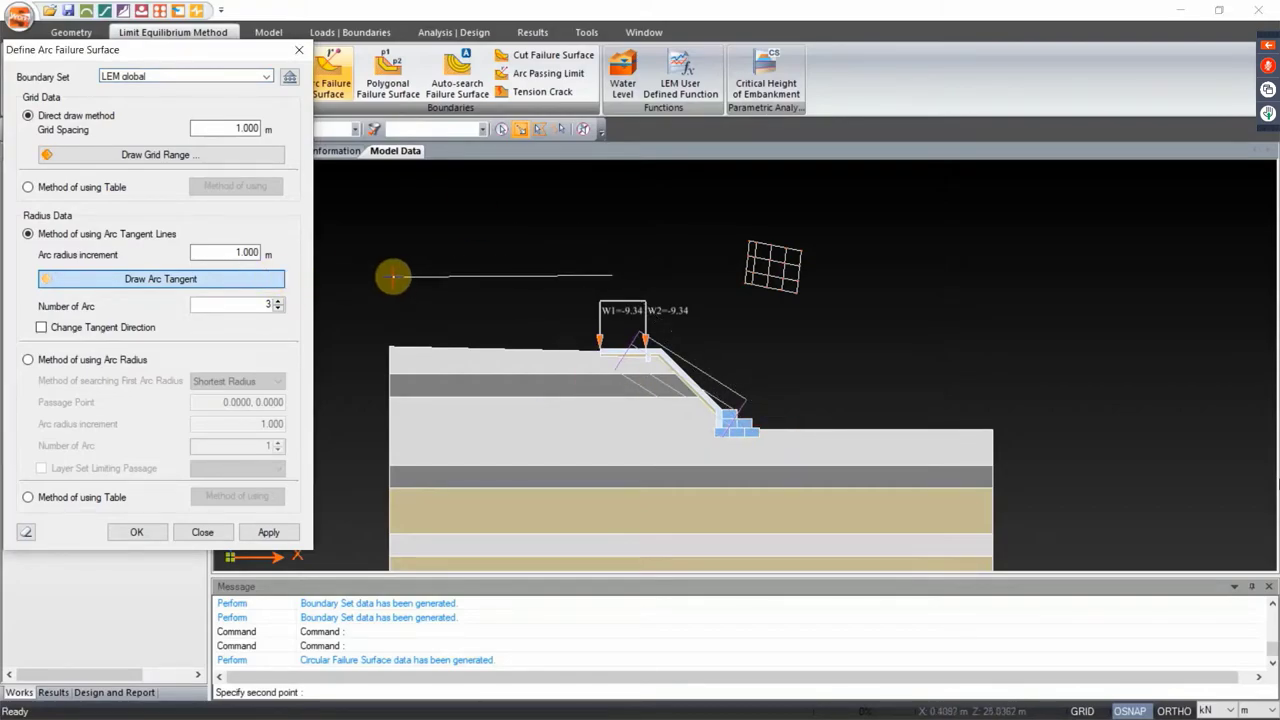
key("Escape")
Reopen the arc failure surface definition with LEM global as the boundary set
left_click(328, 76)
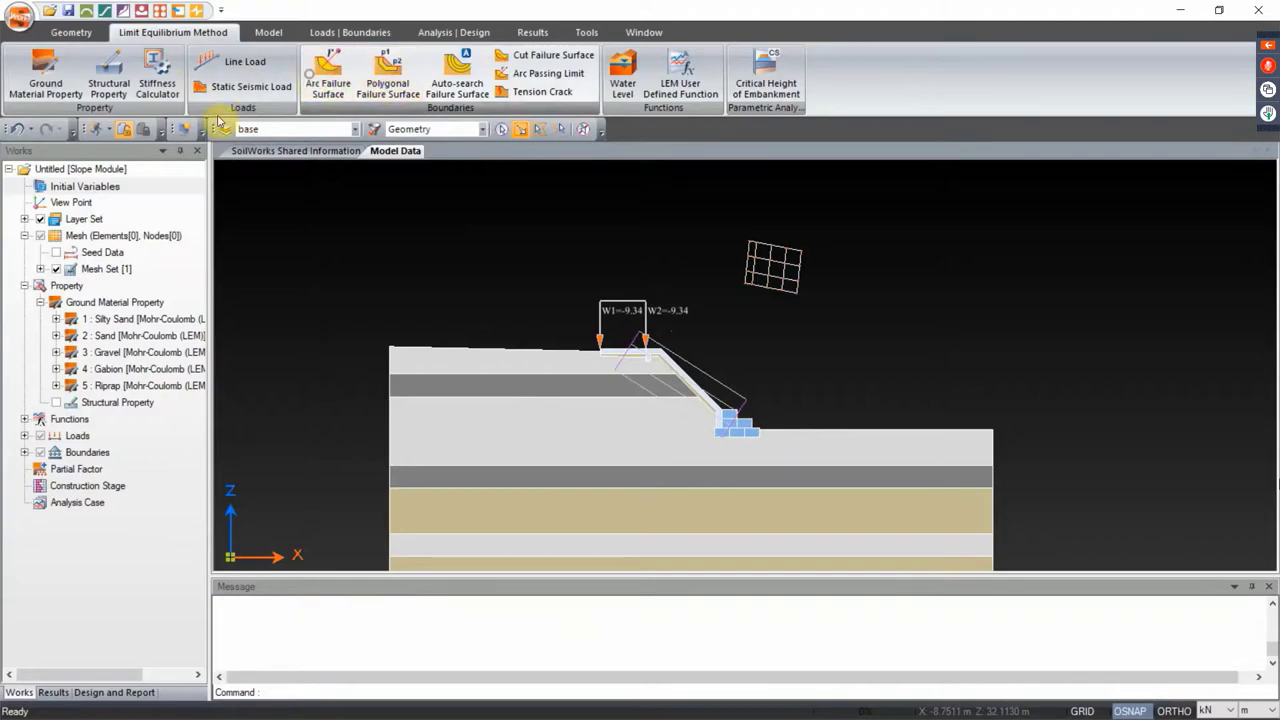
left_click(186, 77)
left_click(187, 97)
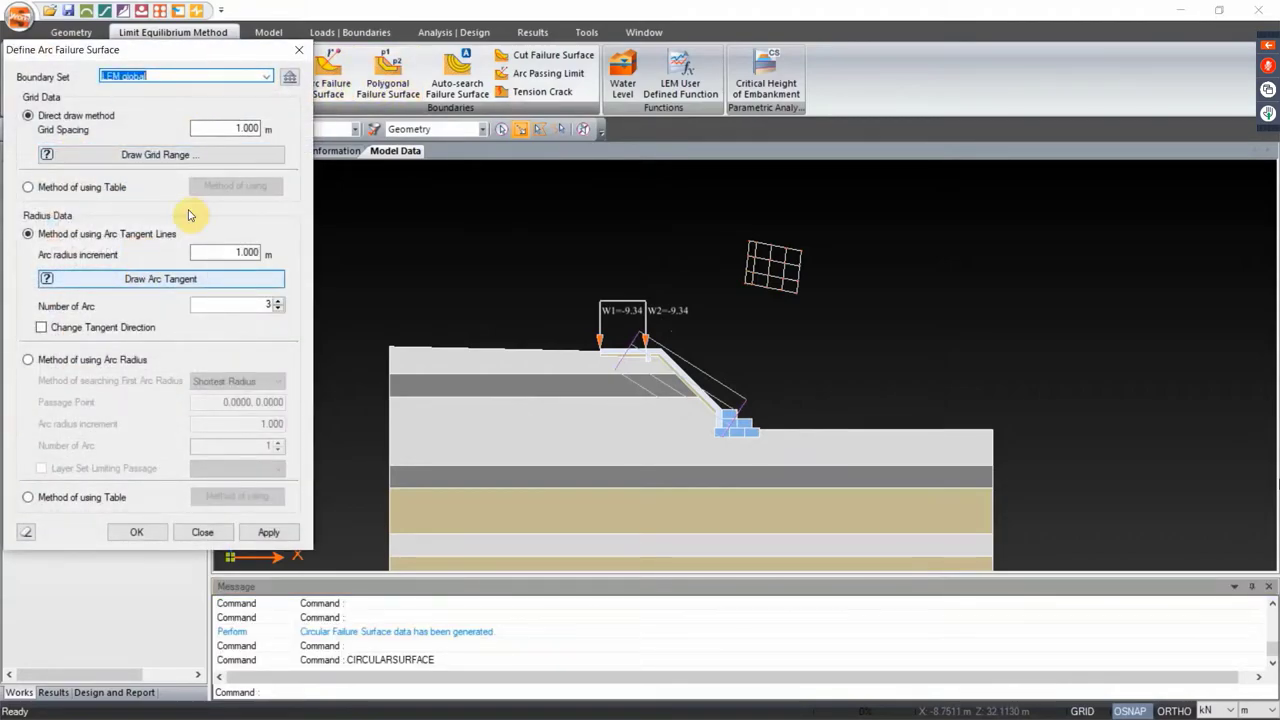
left_click(266, 77)
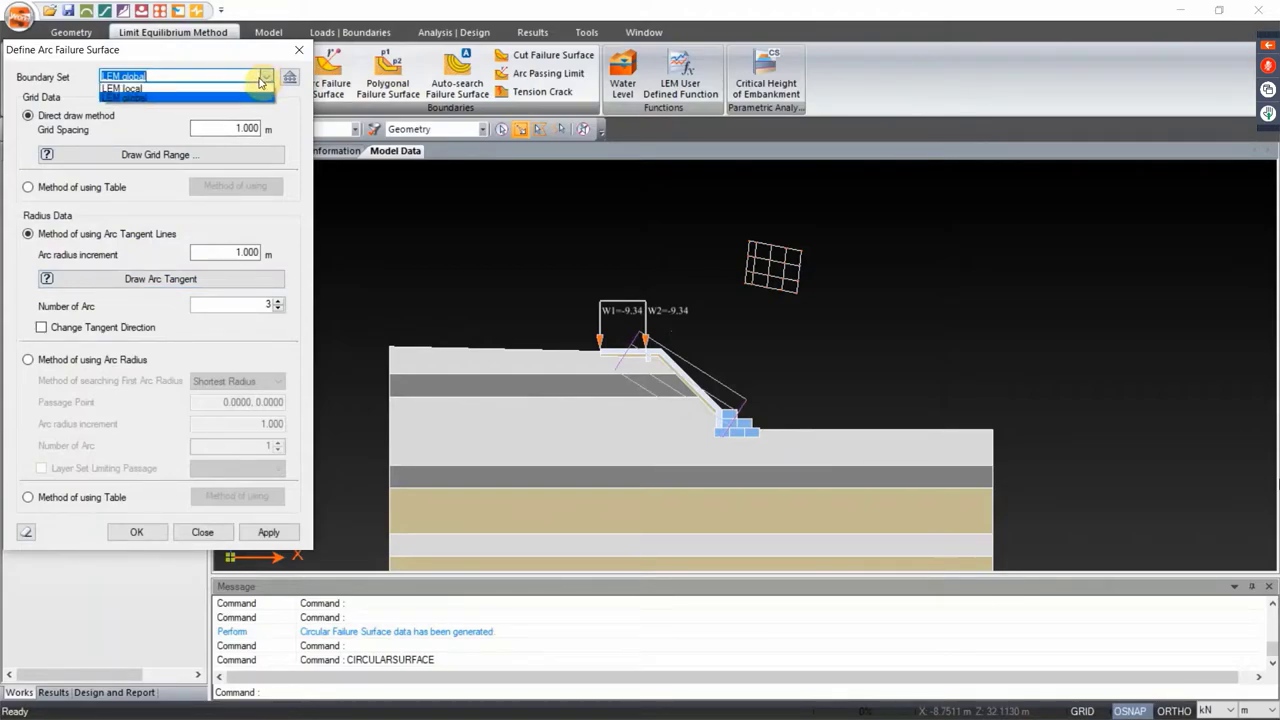
Draw the LEM global arc tangent from behind the surcharge load to below ground past the gabion toe, with 5 arcs
left_click(162, 279)
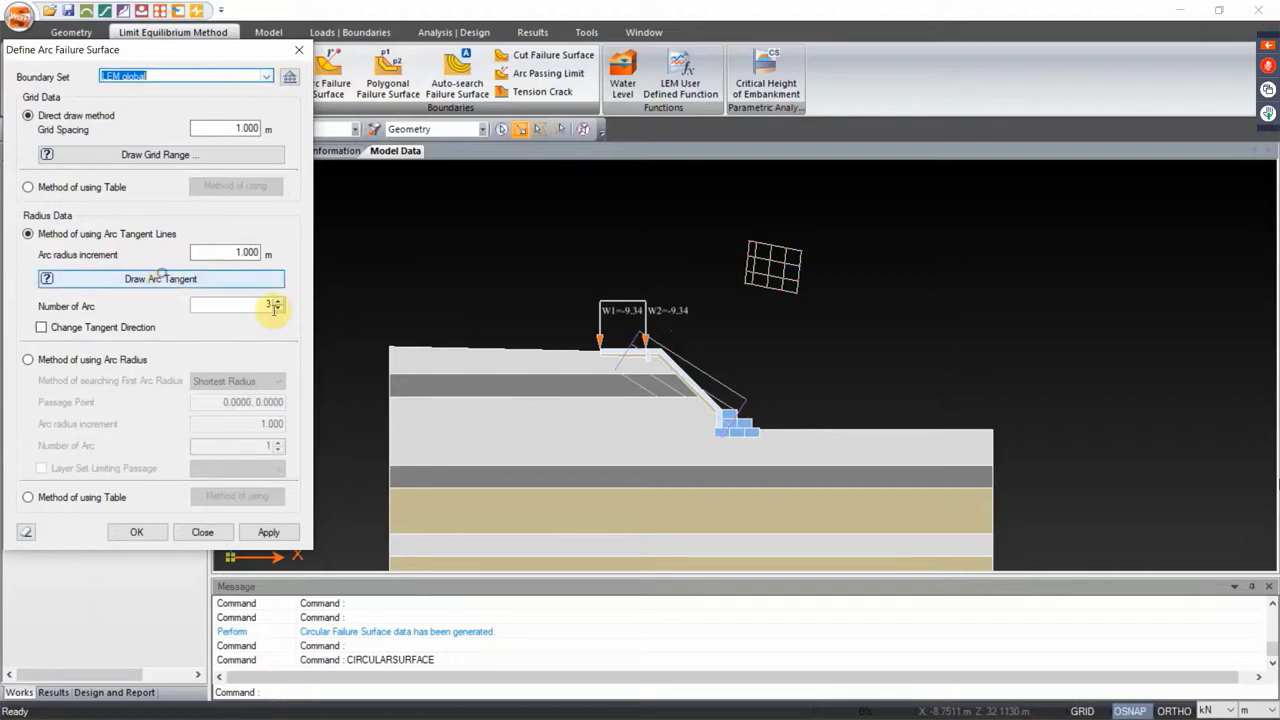
left_click(585, 313)
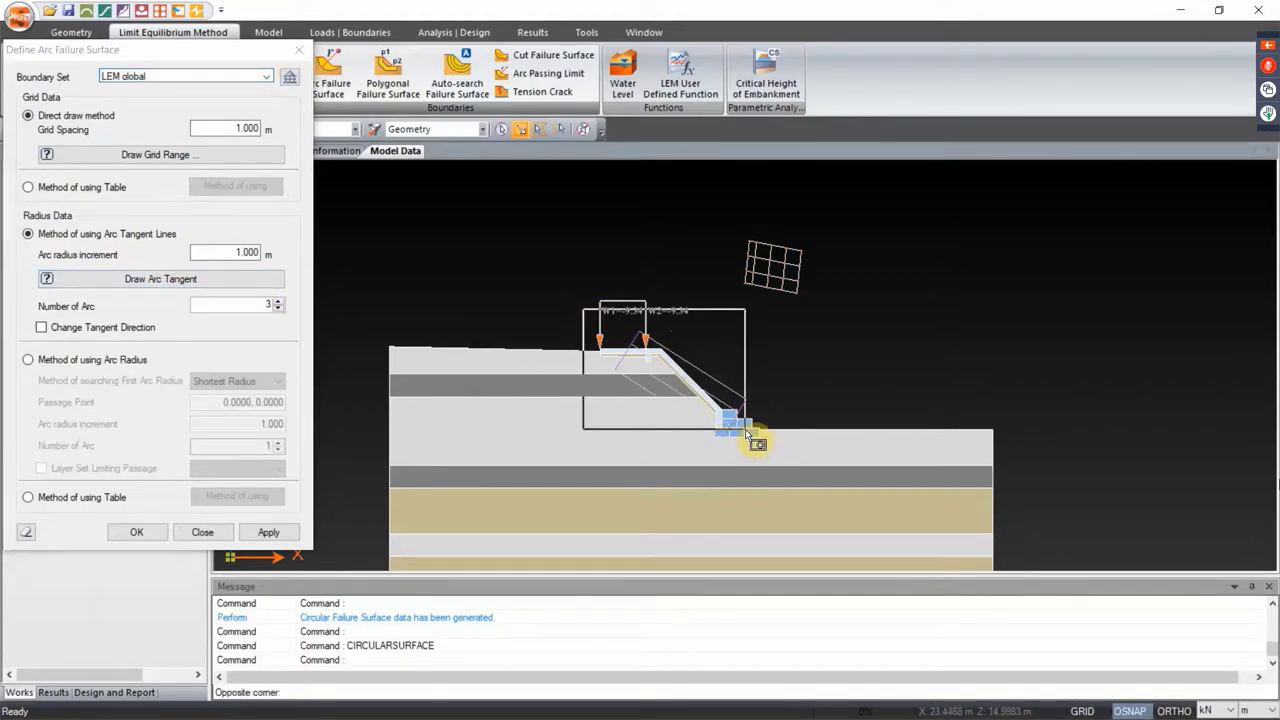
left_click(183, 279)
left_click(592, 325)
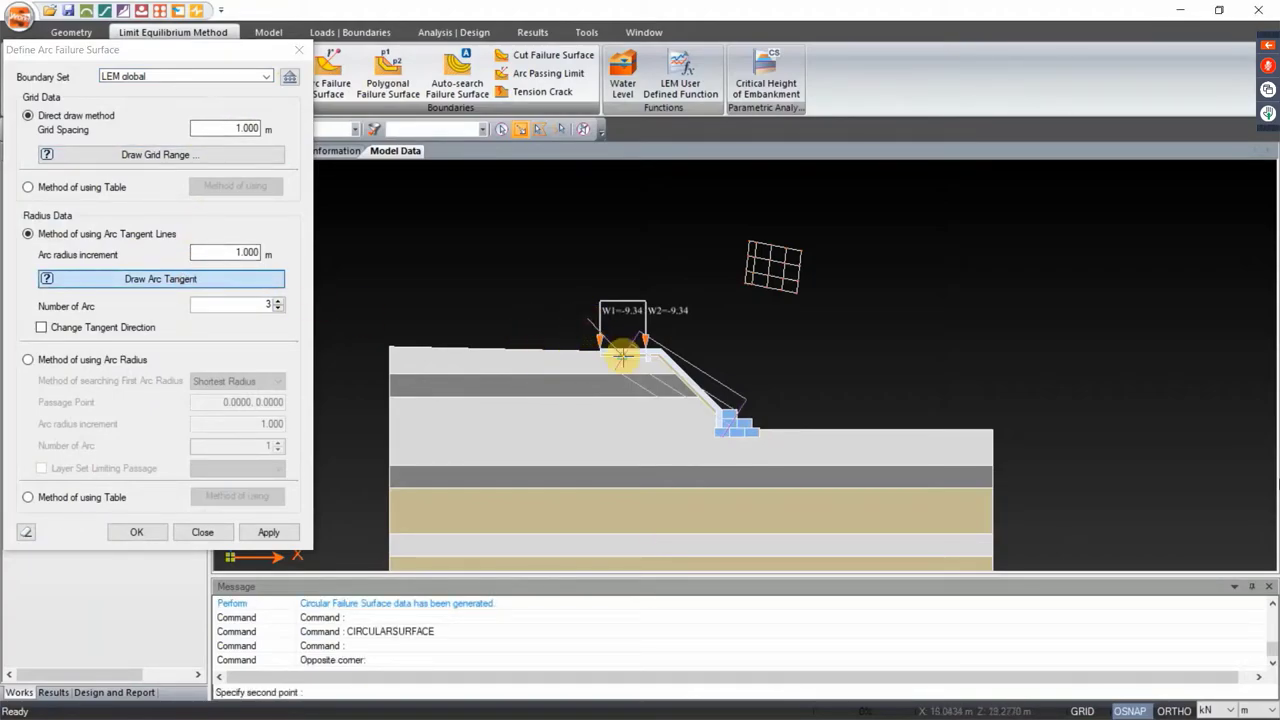
left_click(779, 444)
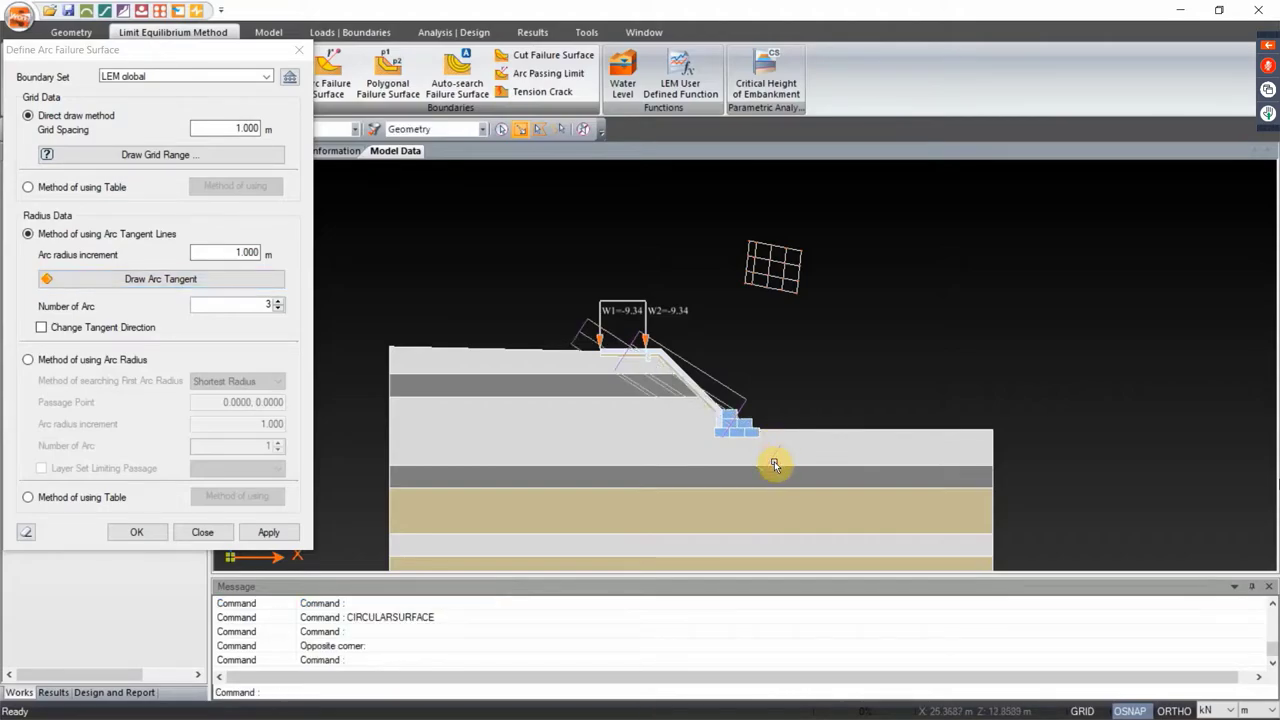
left_click(282, 310)
left_click(279, 302)
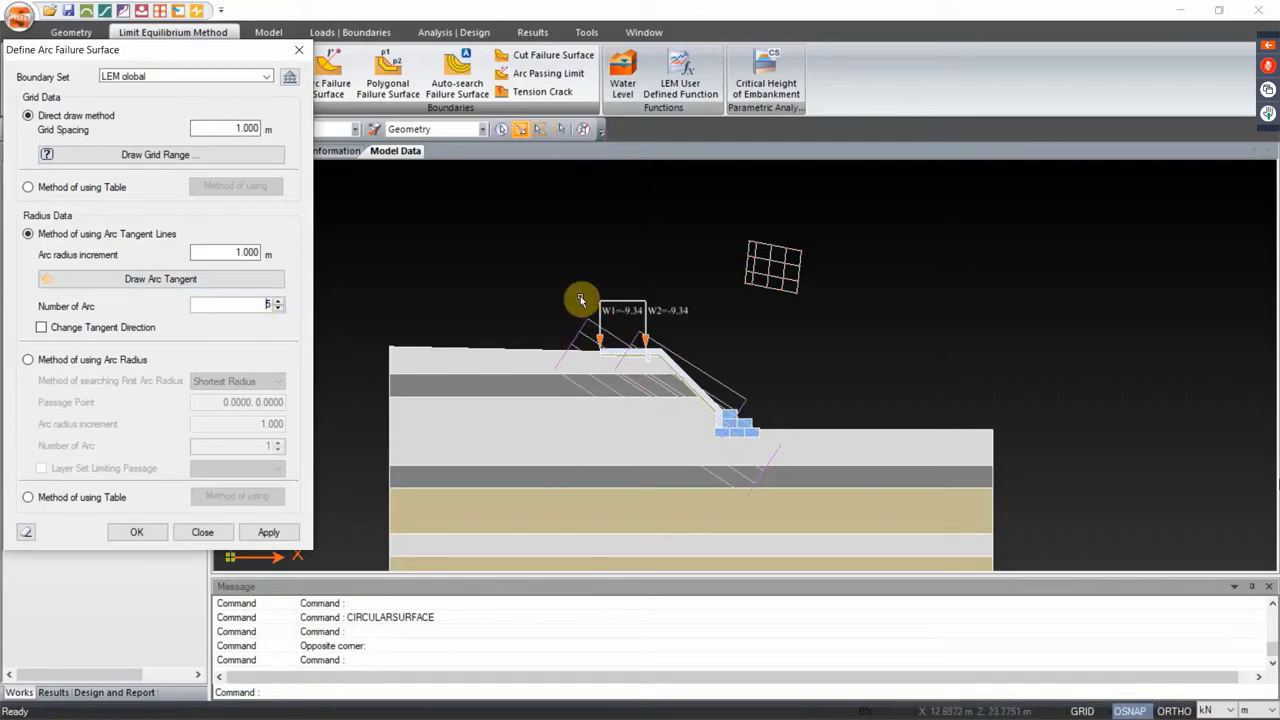
Draw the LEM global grid range above the local grid, apply the arc failure surface and close the definition
left_click(229, 156)
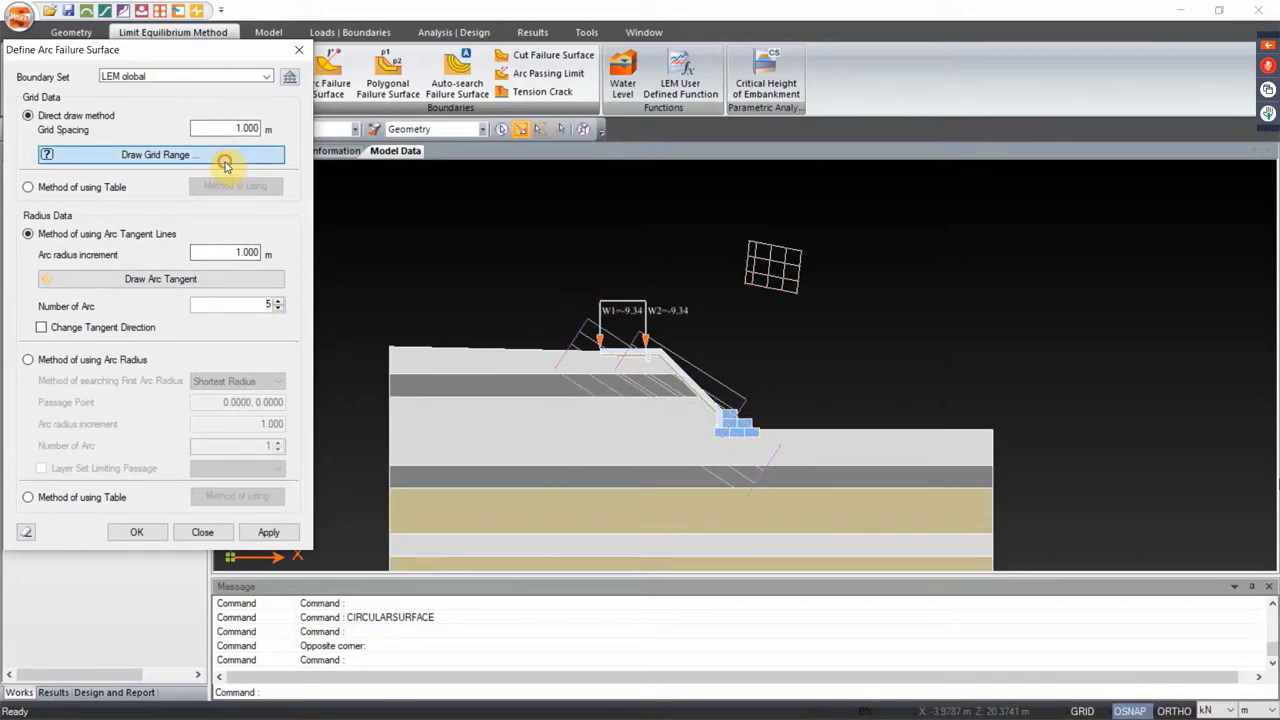
left_click(764, 240)
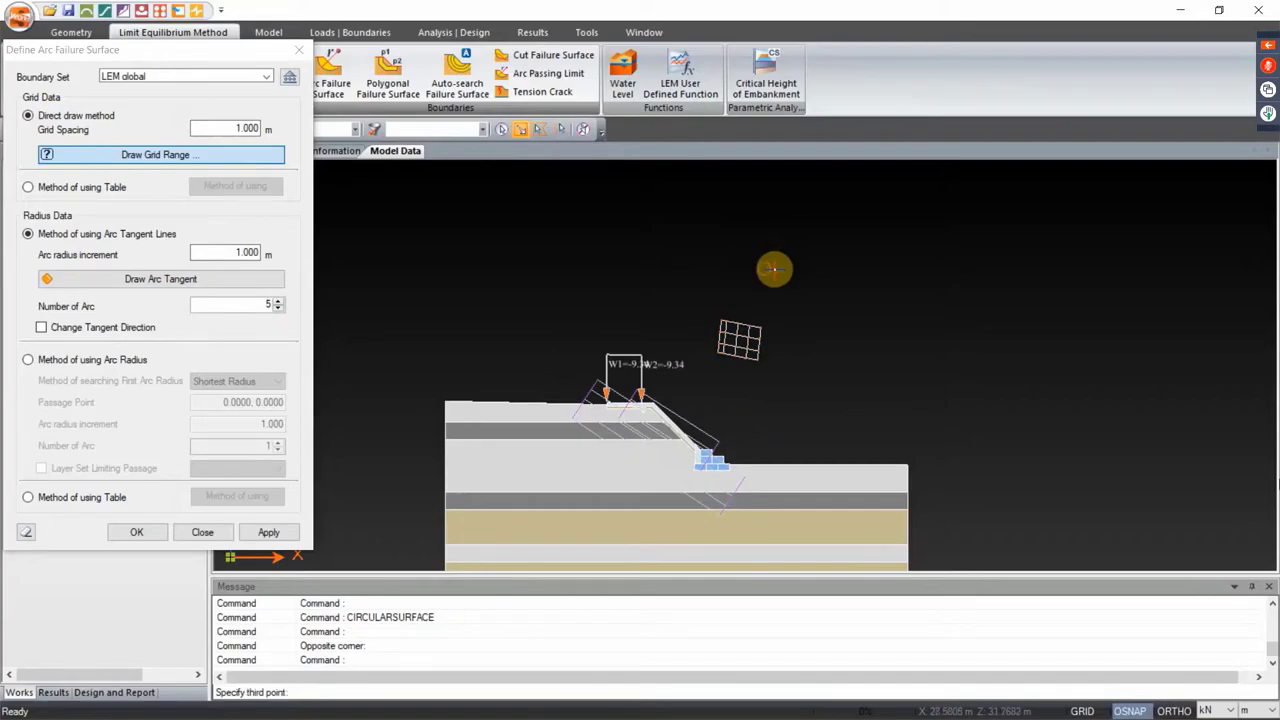
left_click(813, 270)
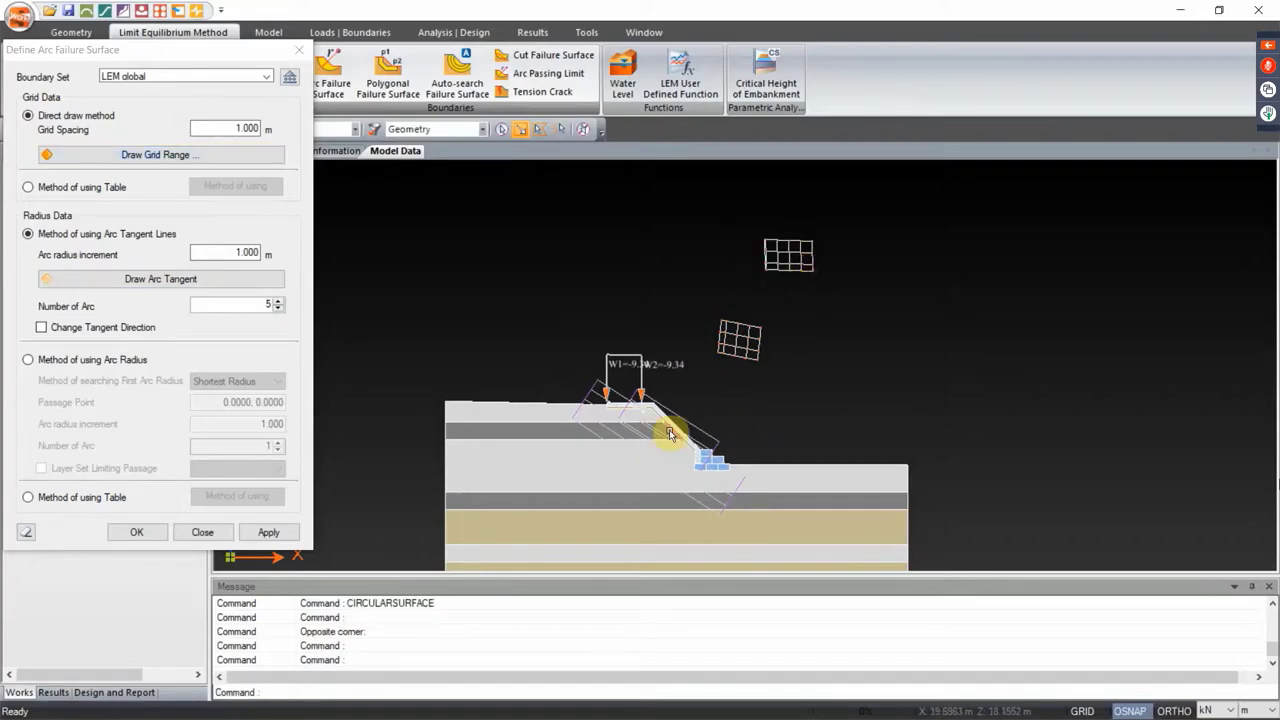
left_click(585, 395)
left_click(693, 479)
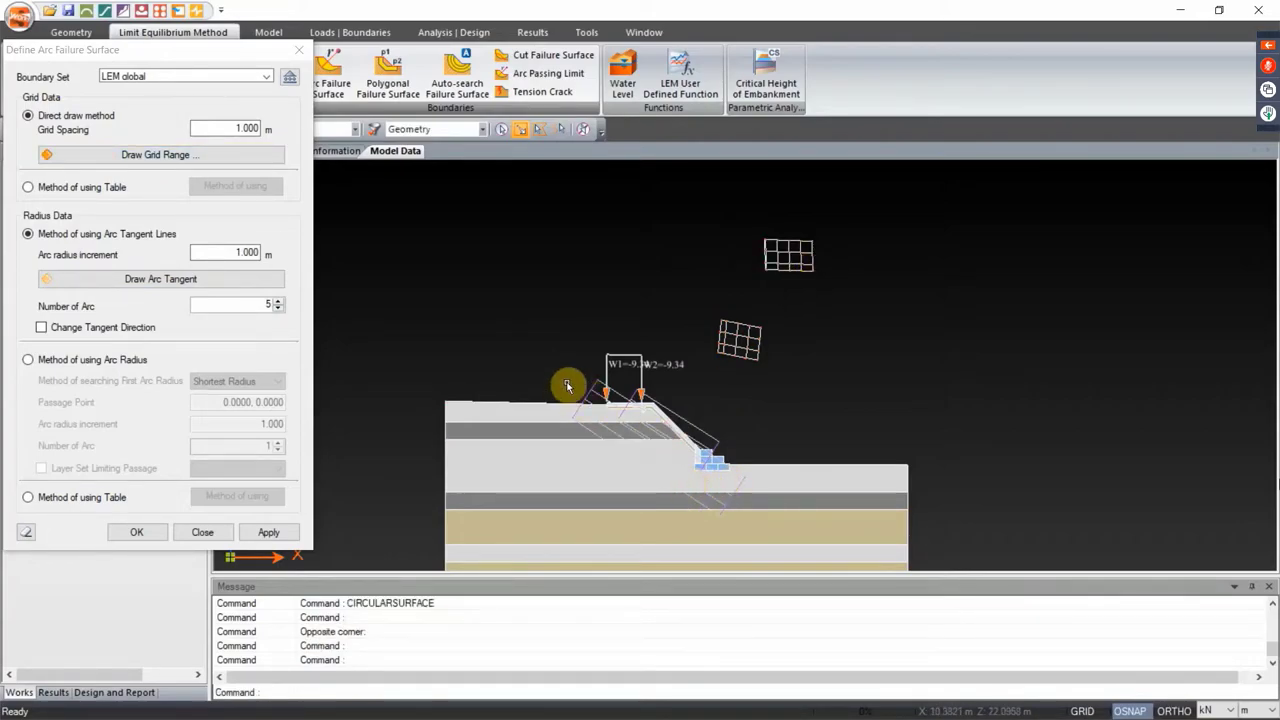
left_click(598, 402)
left_click(700, 474)
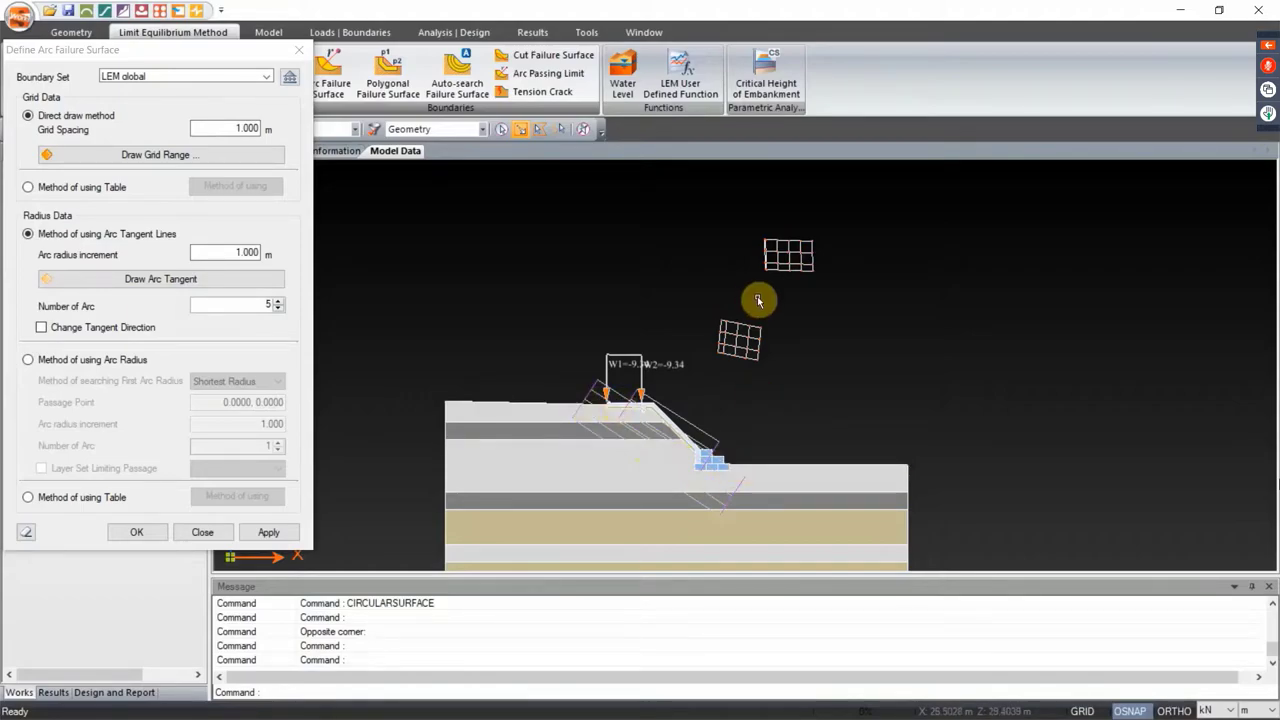
left_click(258, 533)
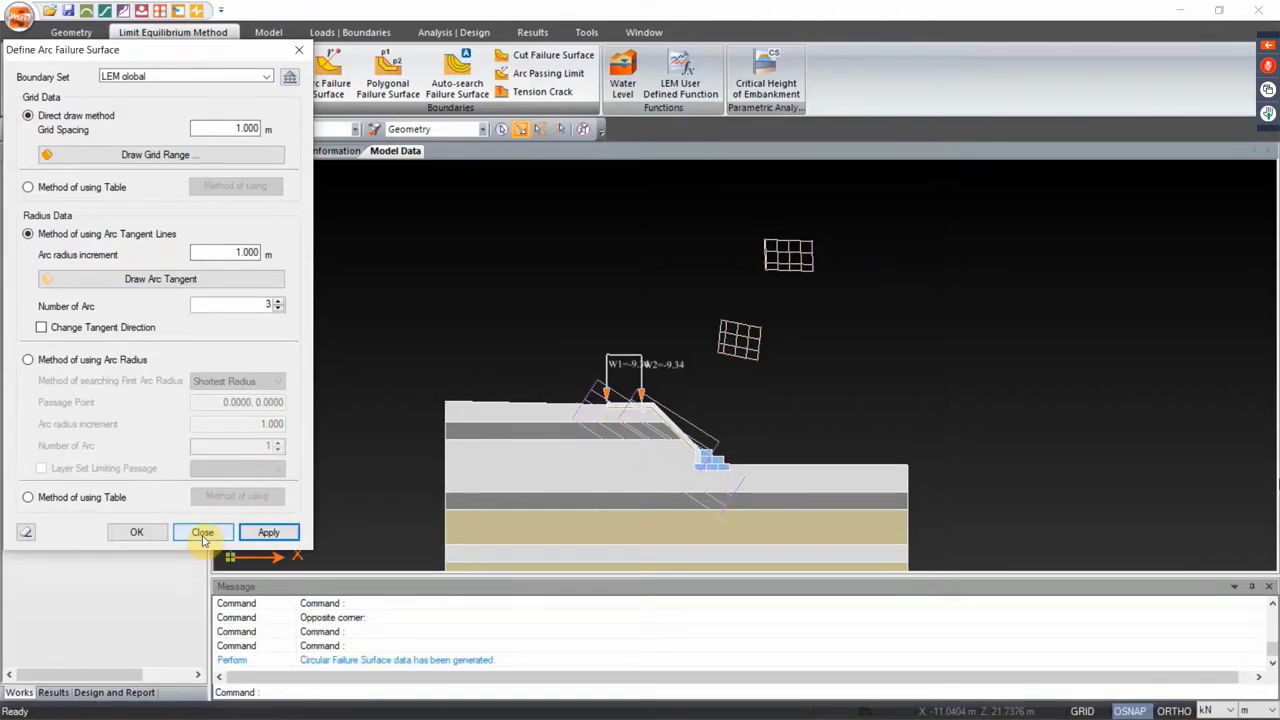
left_click(202, 532)
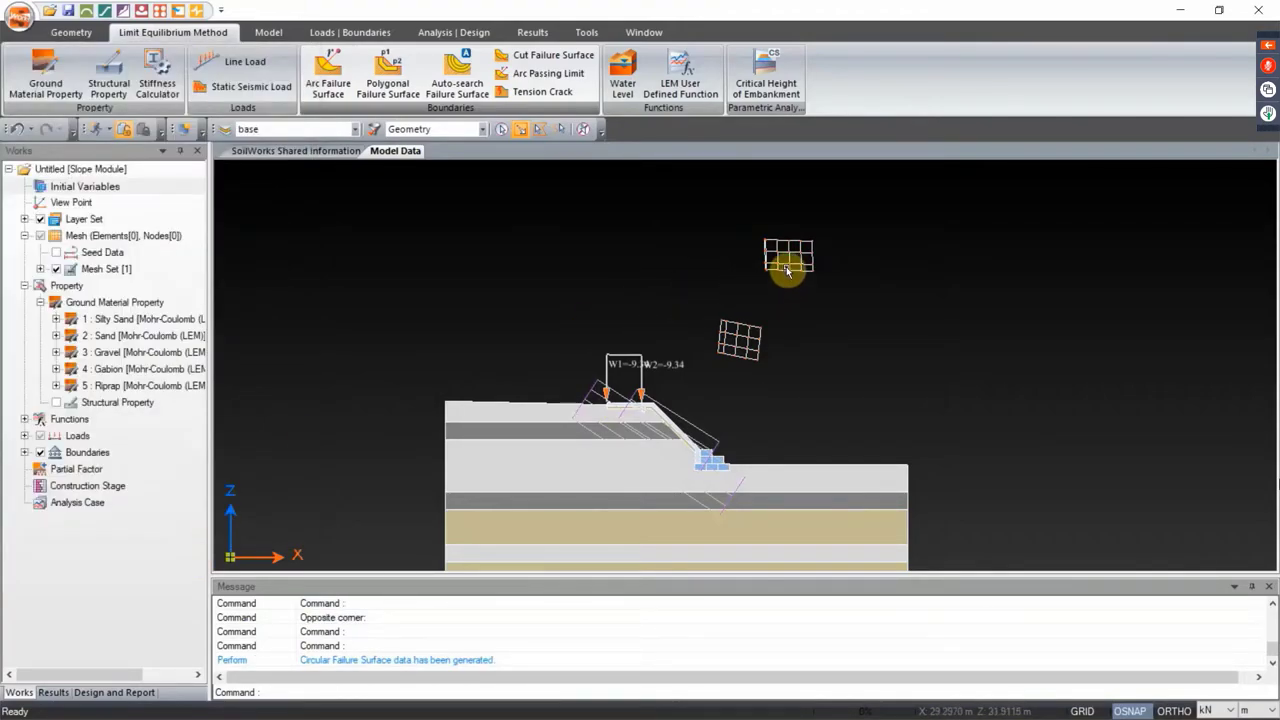
Preview the trial slip arcs by selecting the upper grid's centre points, and clear the selection
left_click(821, 248)
left_click(809, 237)
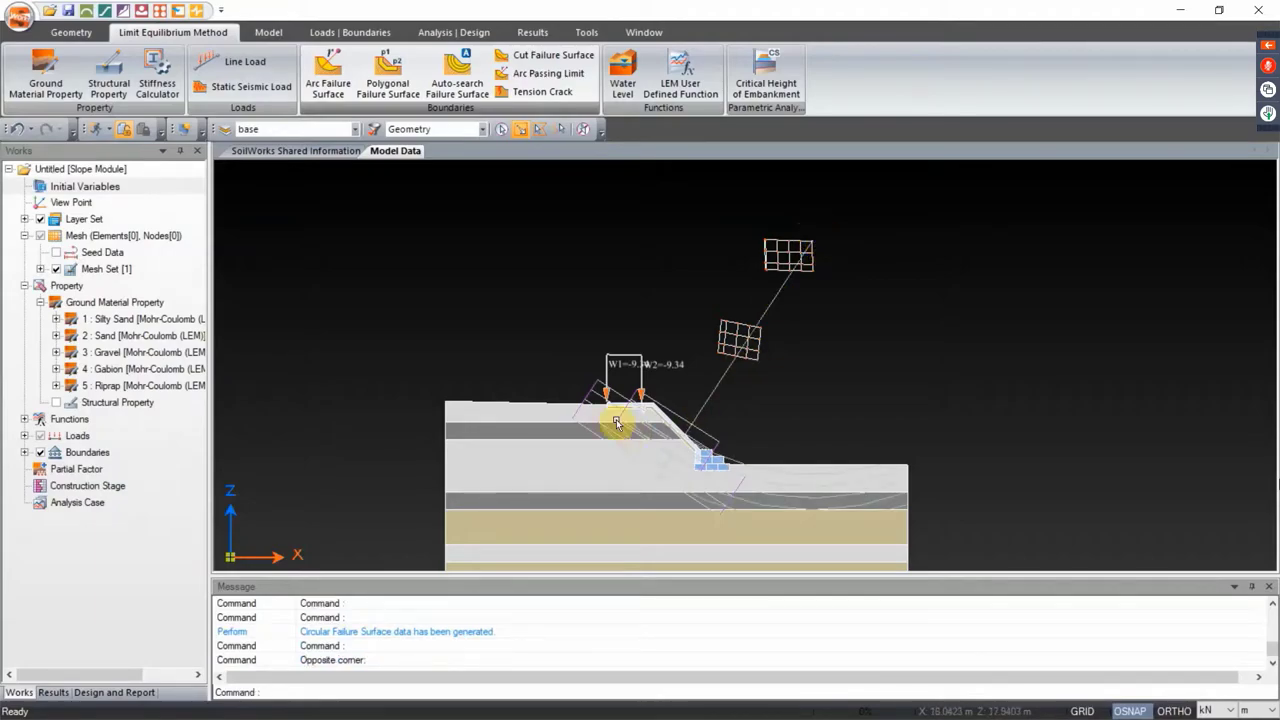
scroll(875, 380, "down", 2)
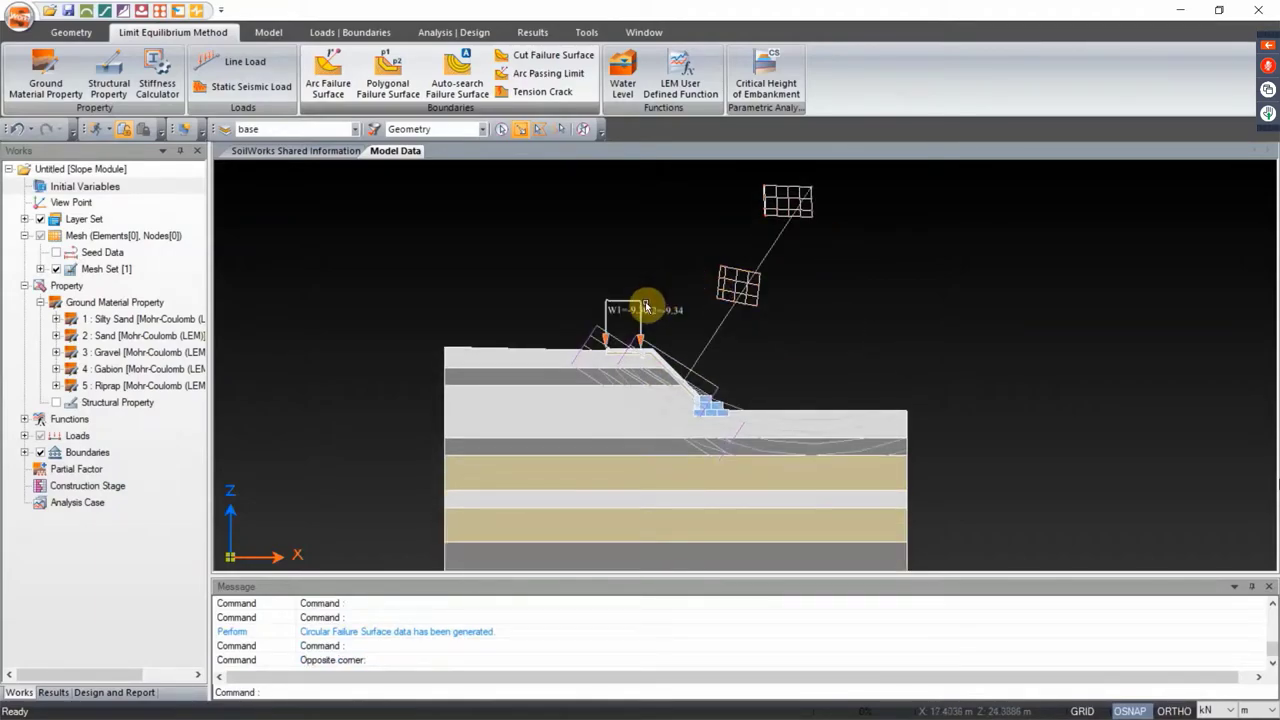
scroll(643, 320, "up", 1)
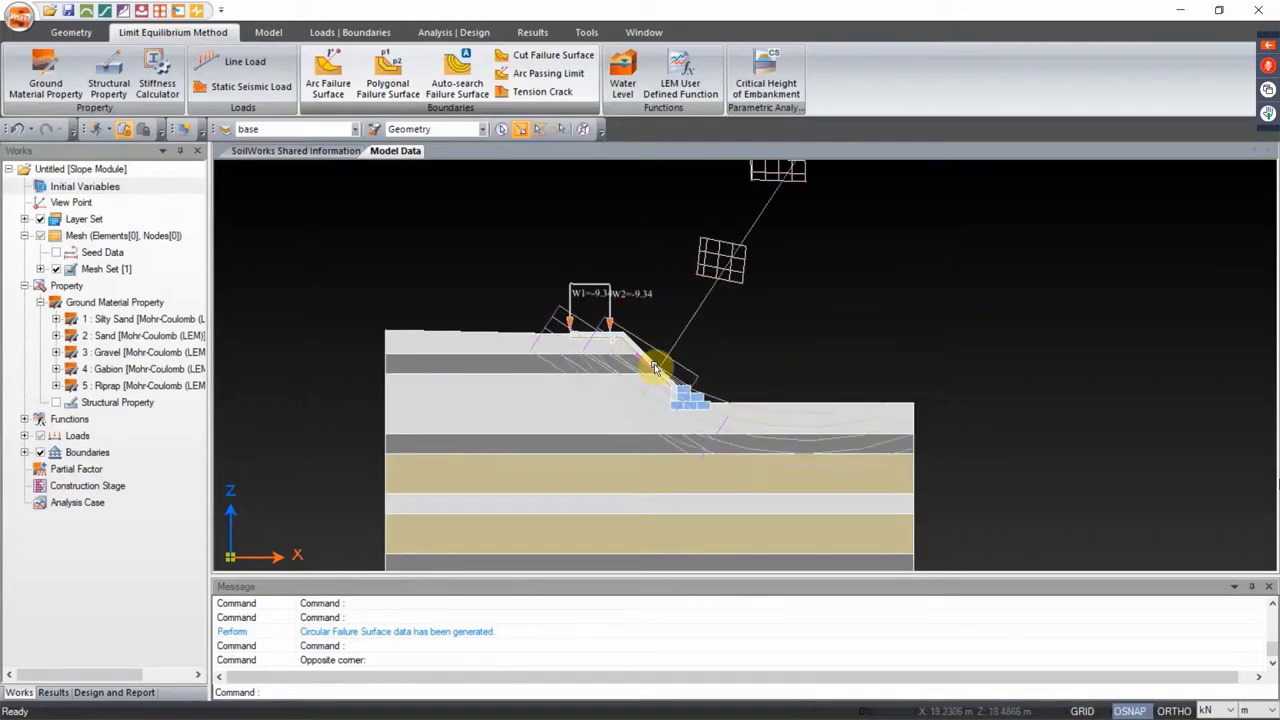
left_click_drag(590, 244, 566, 293)
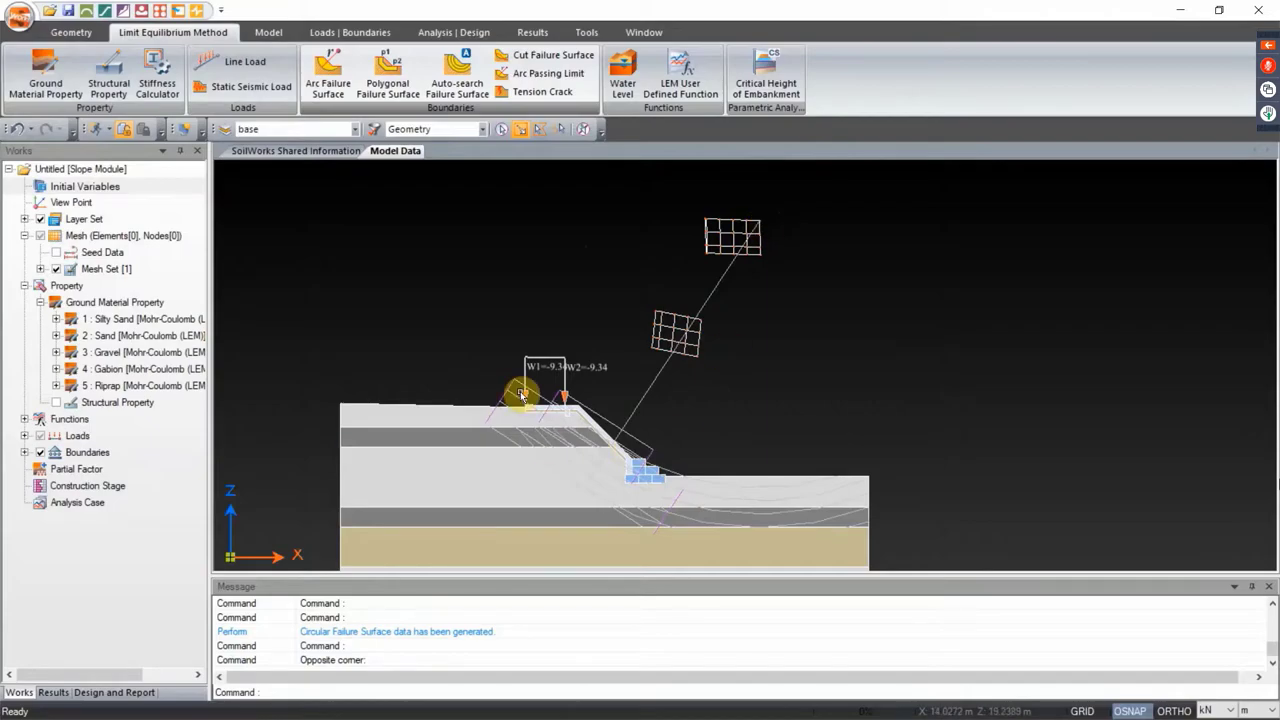
left_click(763, 269)
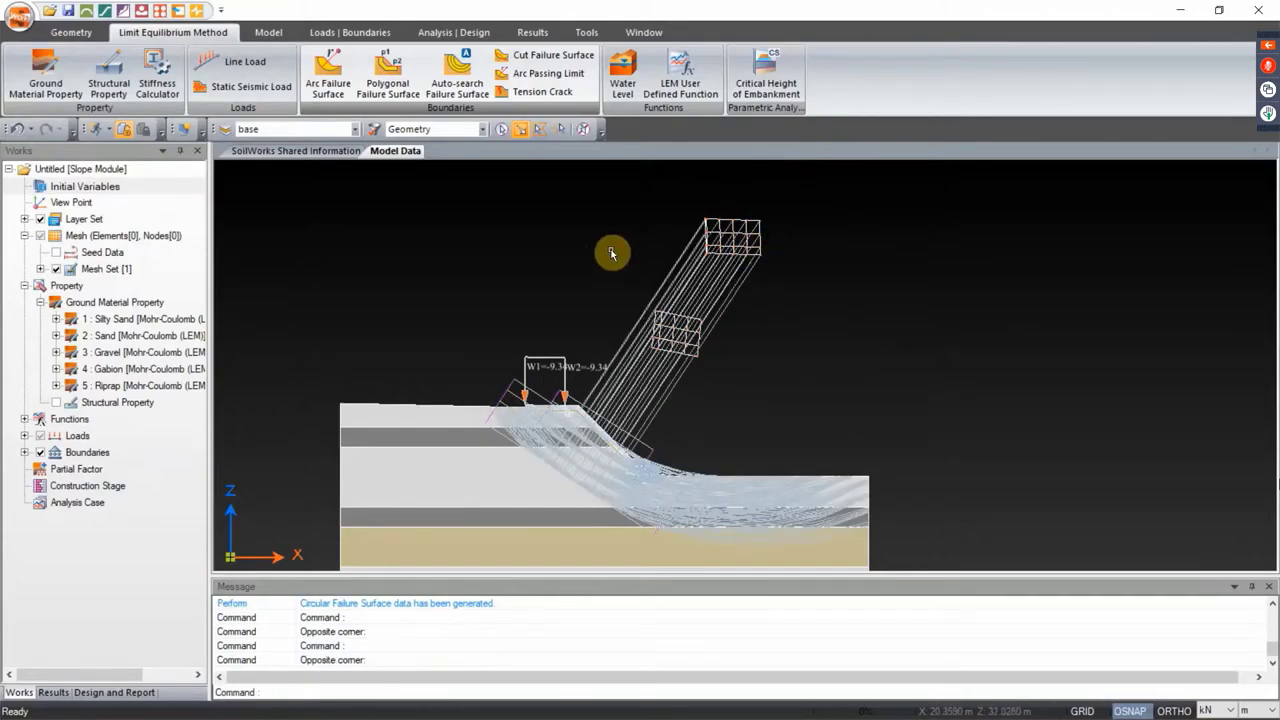
key("Escape")
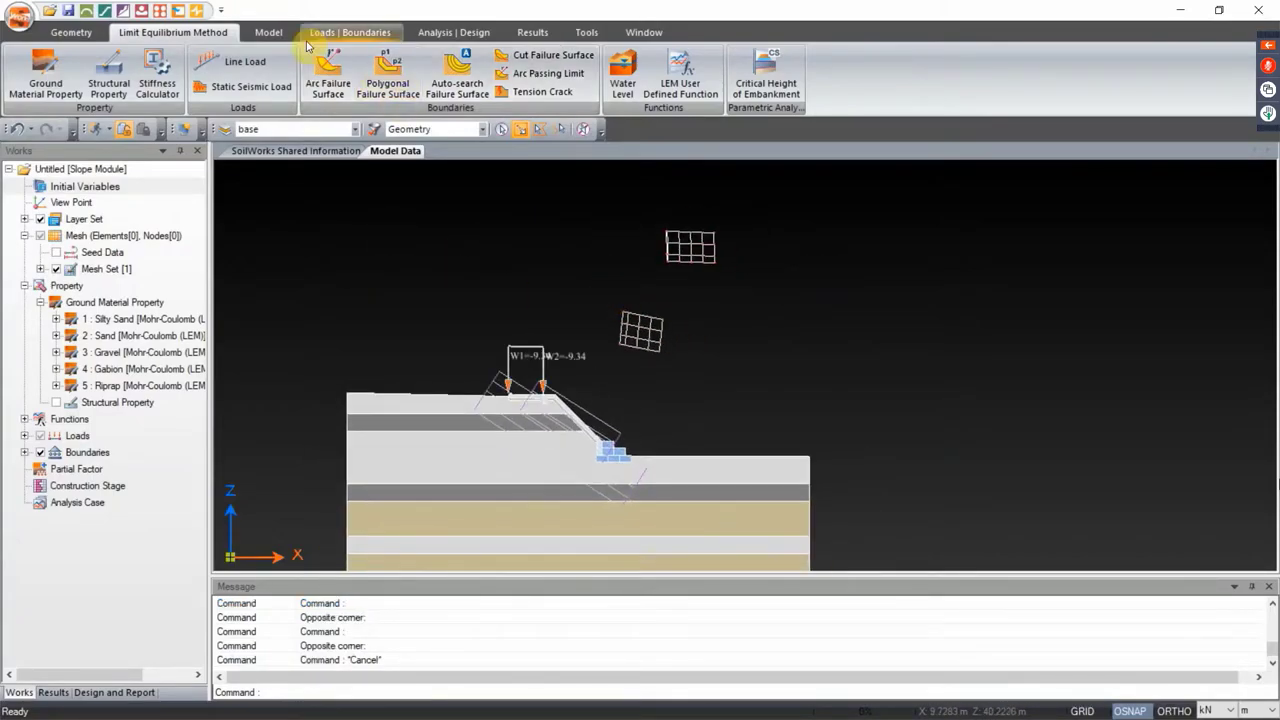
Add a new analysis case named LEM local OWL using the Limit Equilibrium Method (LEM)
left_click(270, 32)
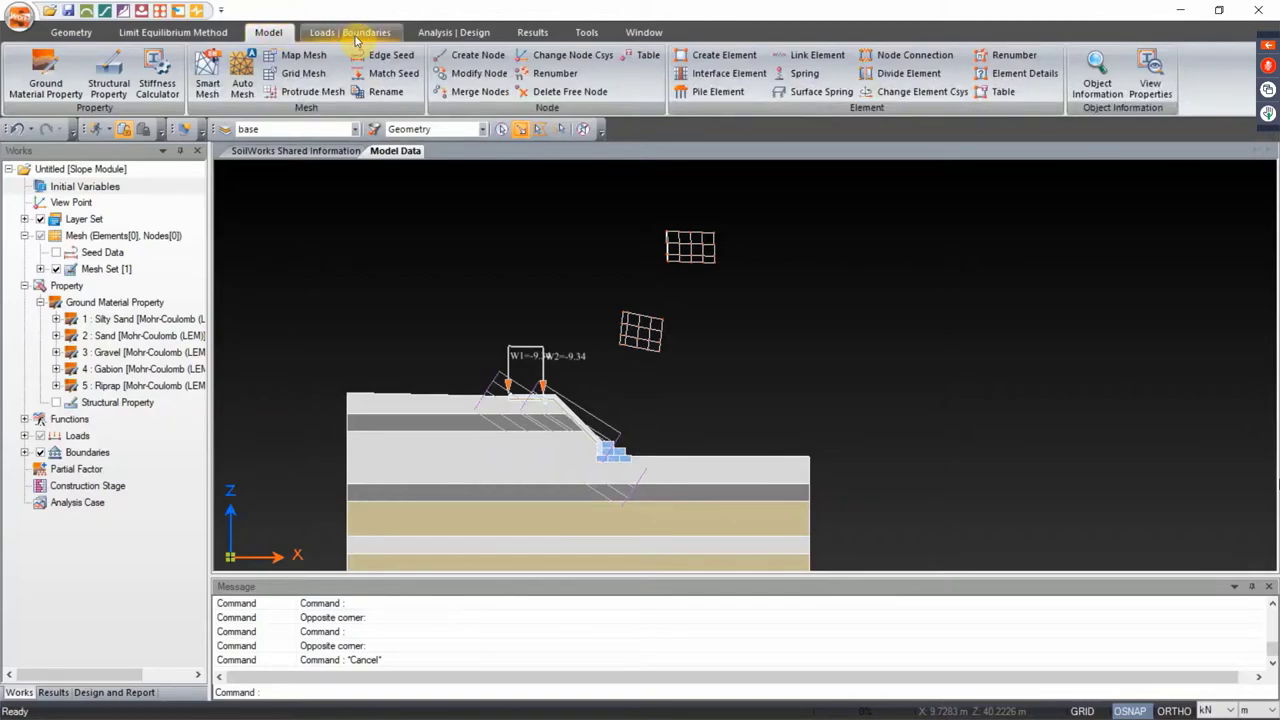
left_click(472, 35)
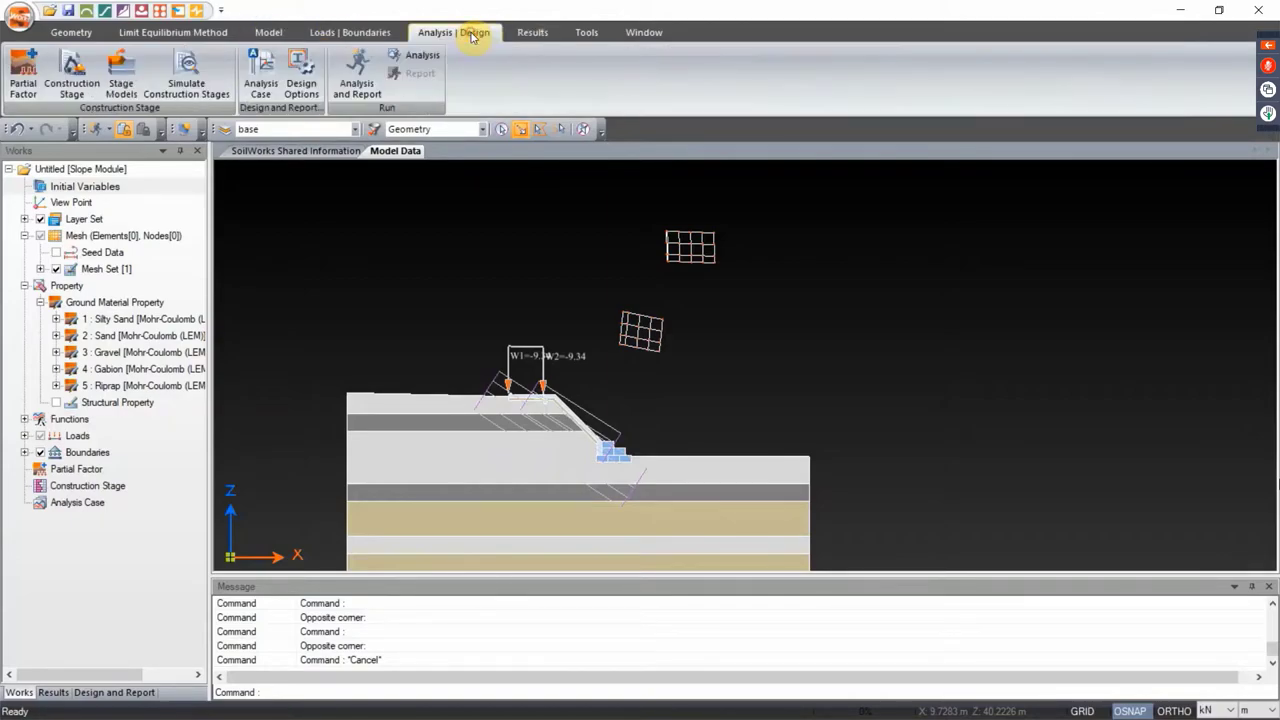
left_click(268, 91)
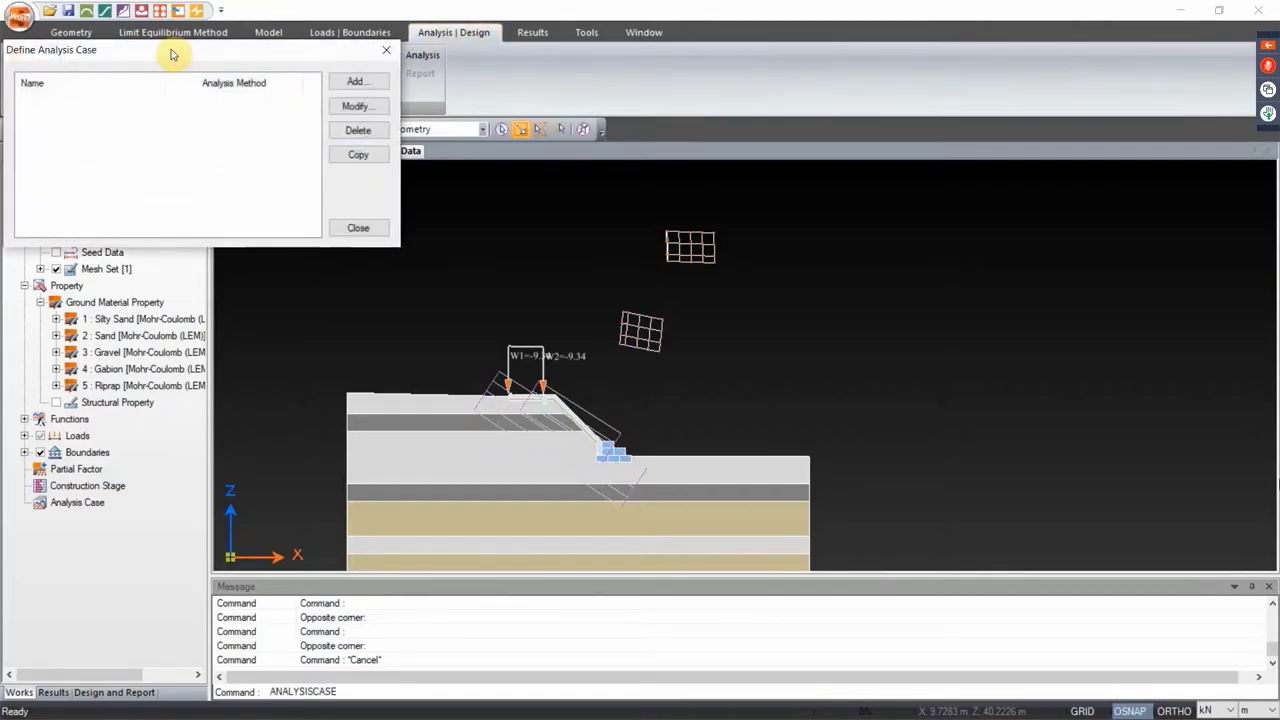
left_click(353, 84)
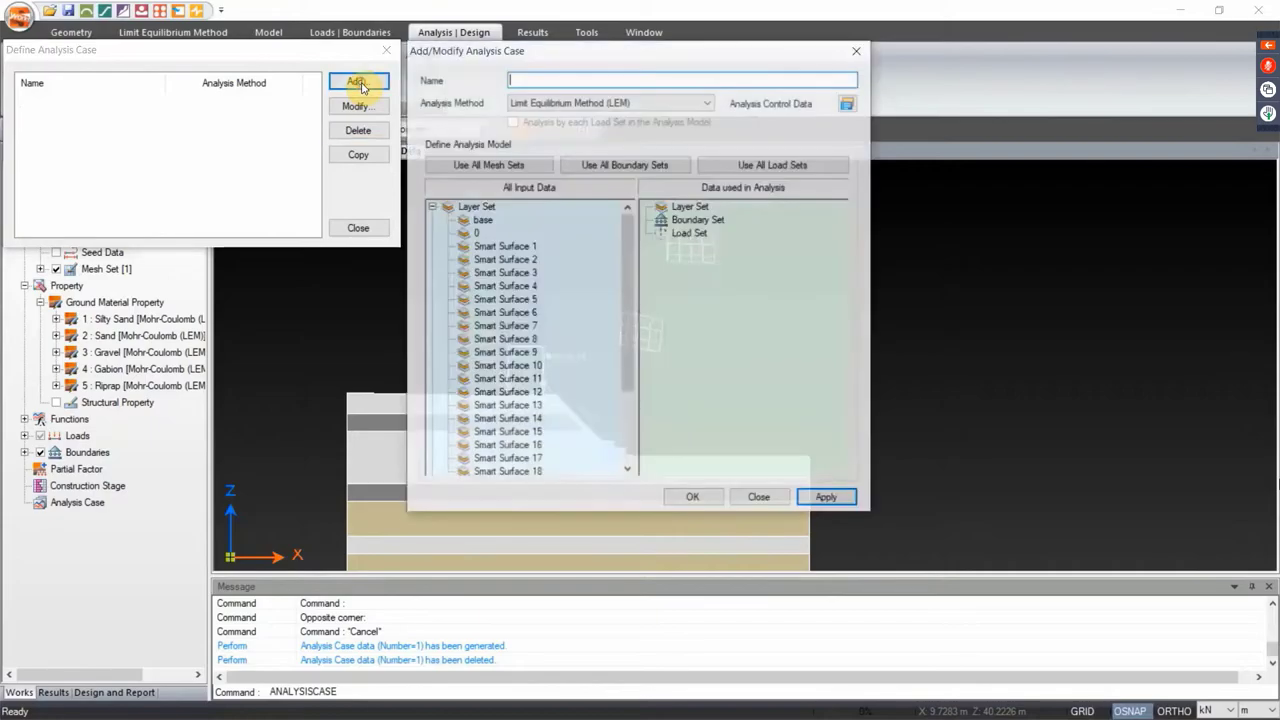
type("LEM local OWL")
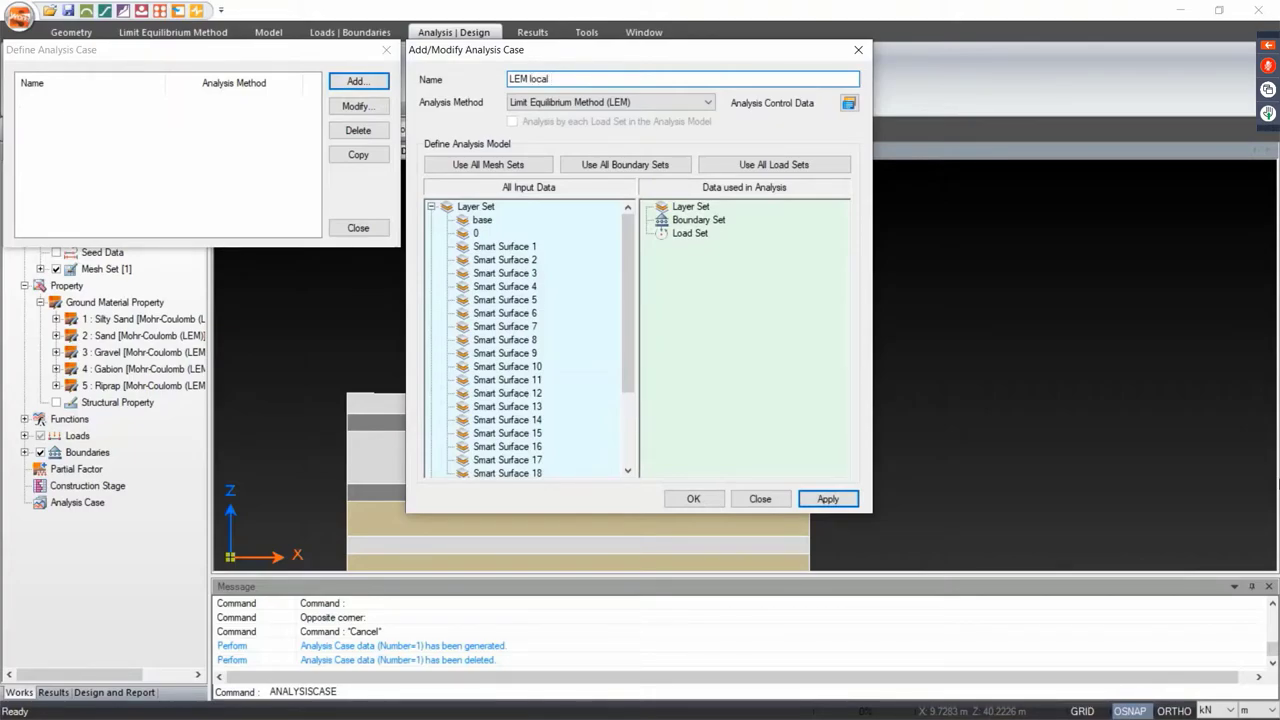
left_click(580, 100)
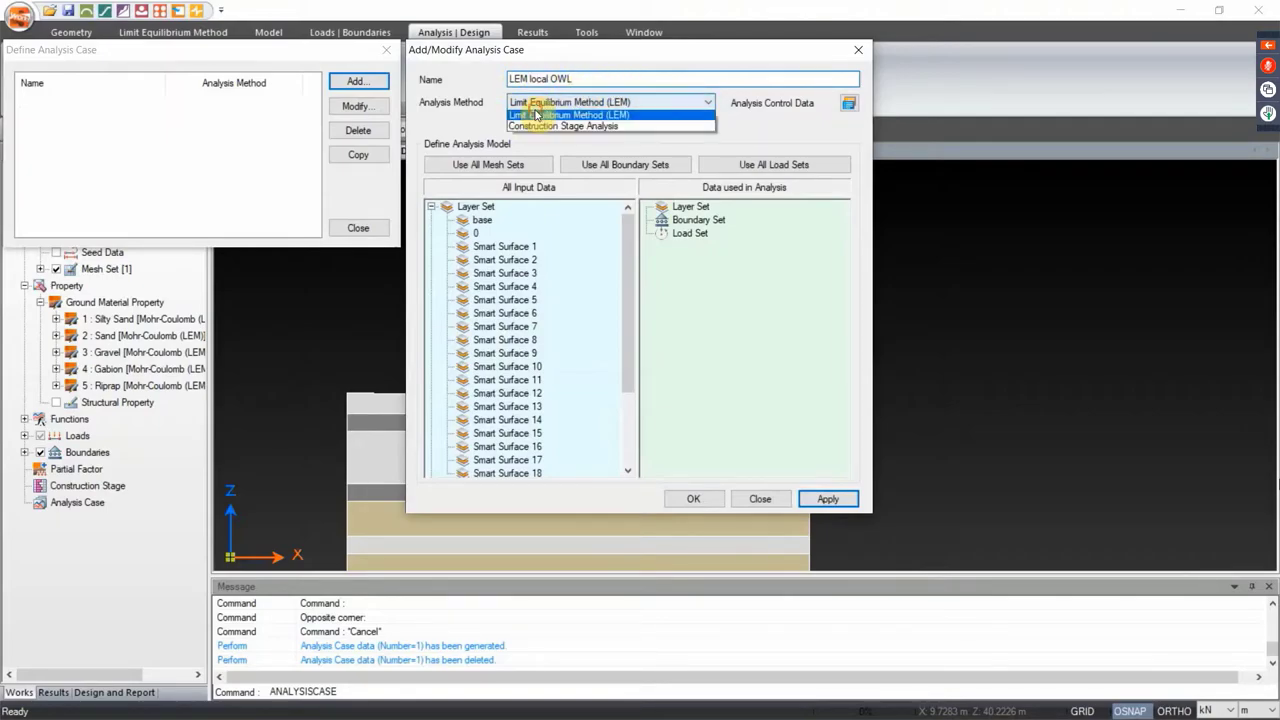
left_click(560, 139)
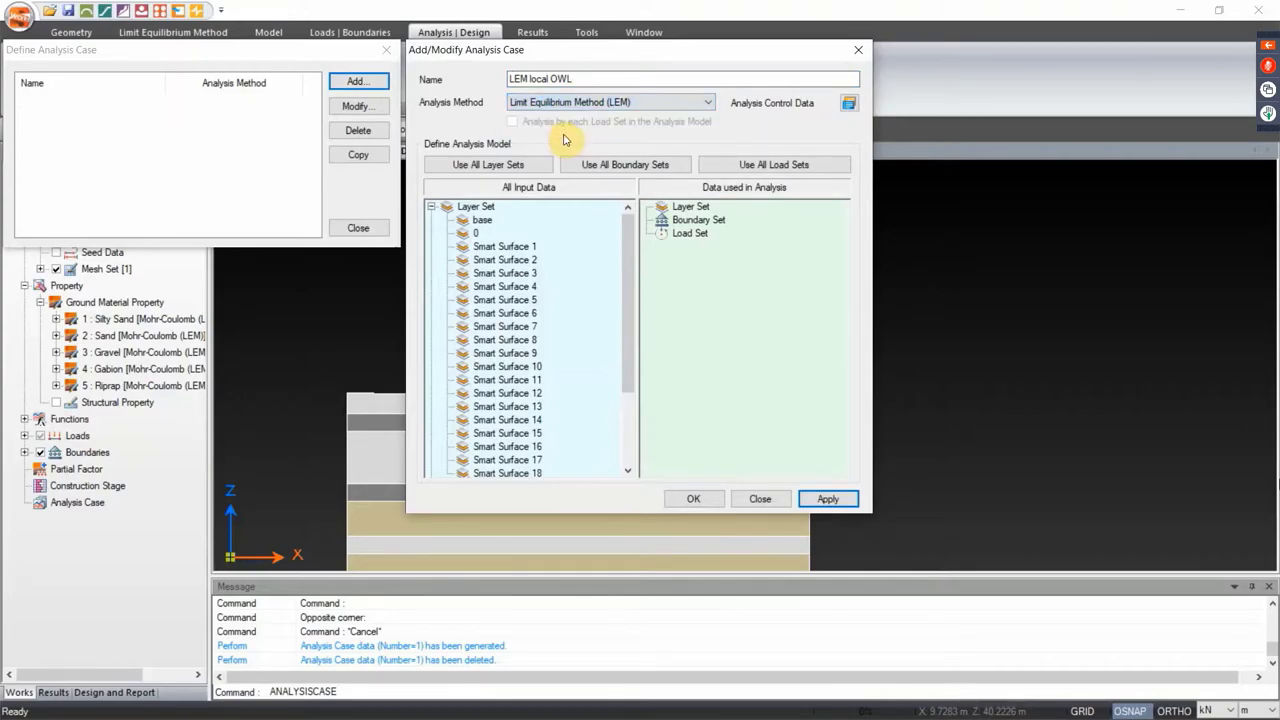
Include all layer sets, the LEM local boundary set and all load sets in the LEM local OWL case
left_click(531, 170)
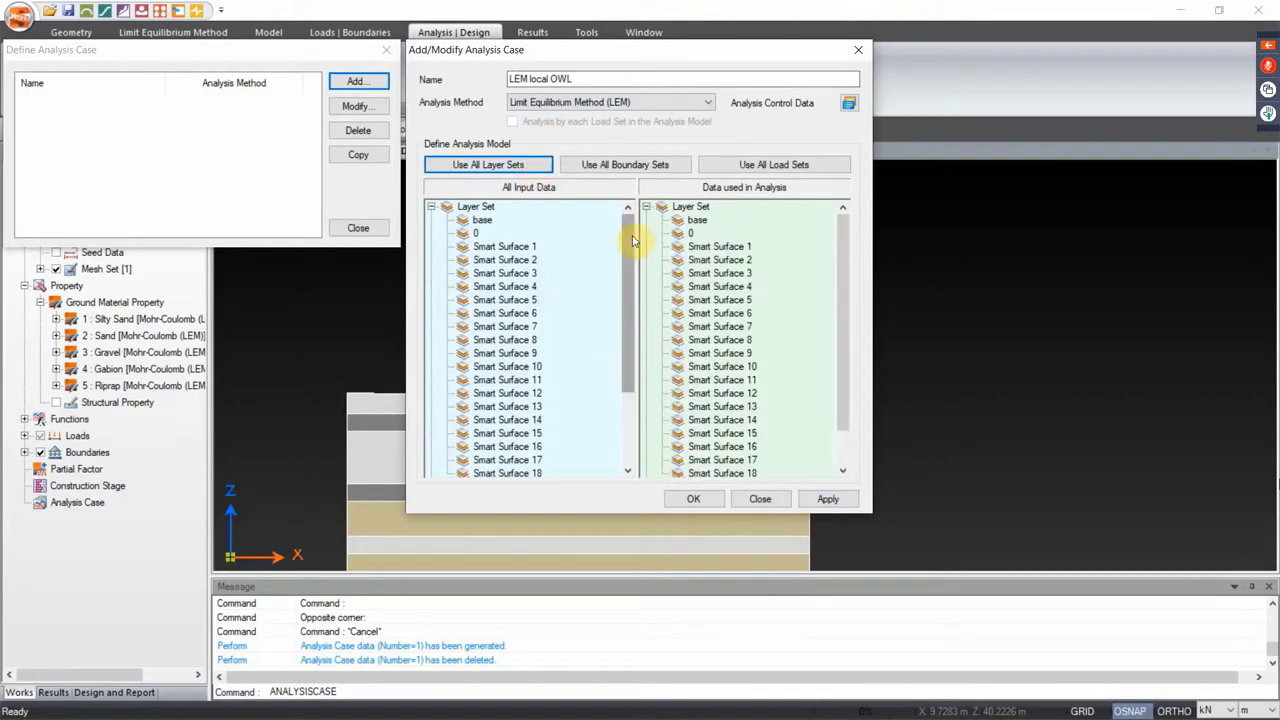
left_click_drag(628, 228, 623, 354)
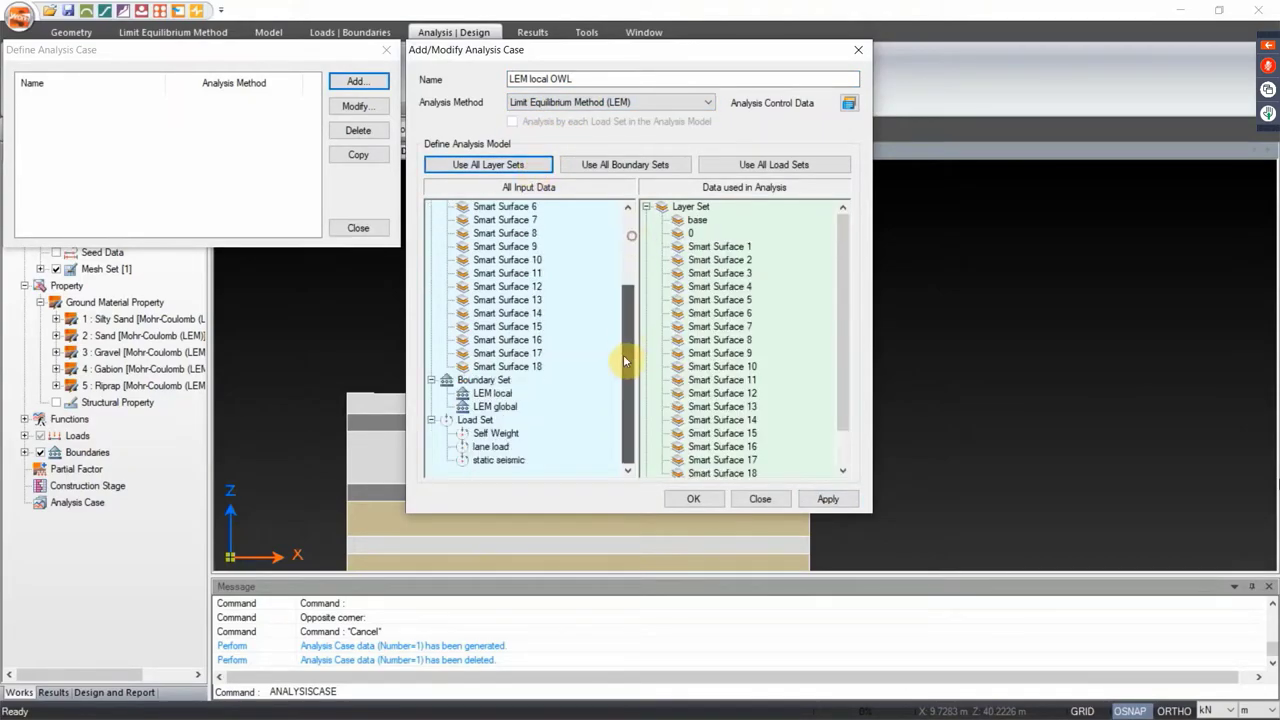
left_click(502, 395)
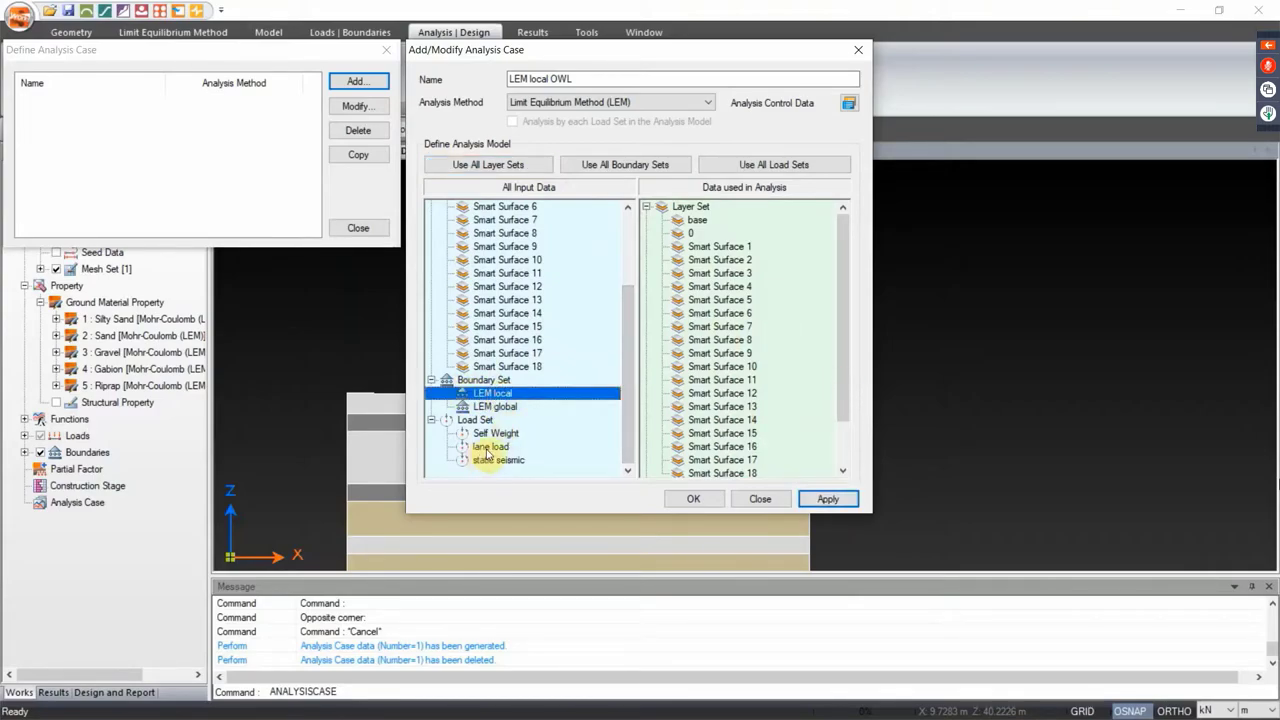
left_click(785, 166)
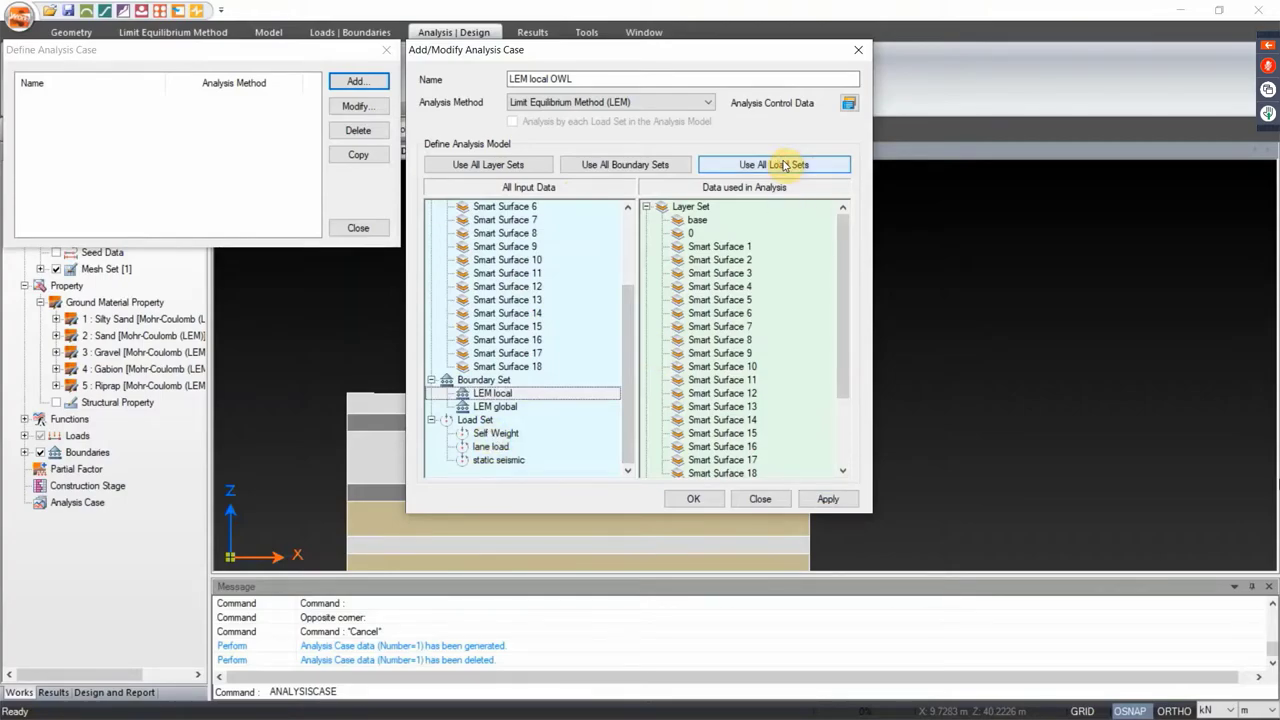
Set the analysis method to Spencer in the case's analysis control data
left_click(849, 106)
left_click_drag(620, 14, 1082, 62)
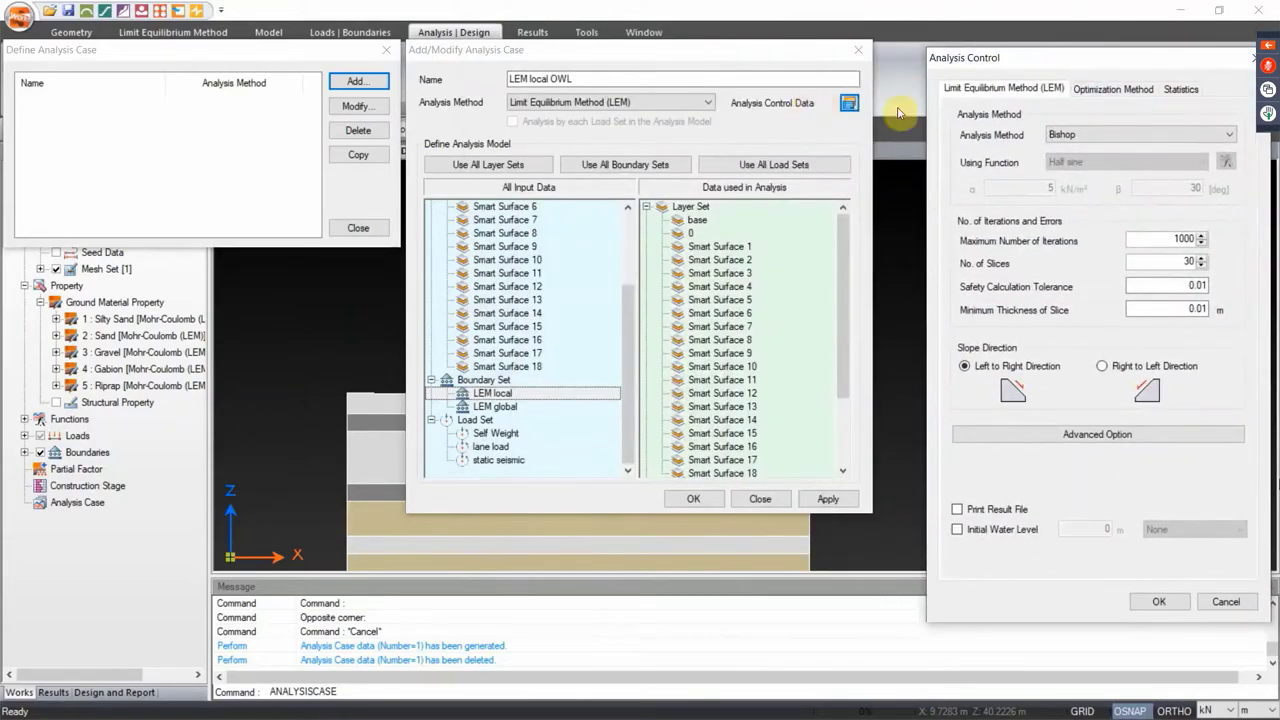
left_click_drag(990, 60, 957, 59)
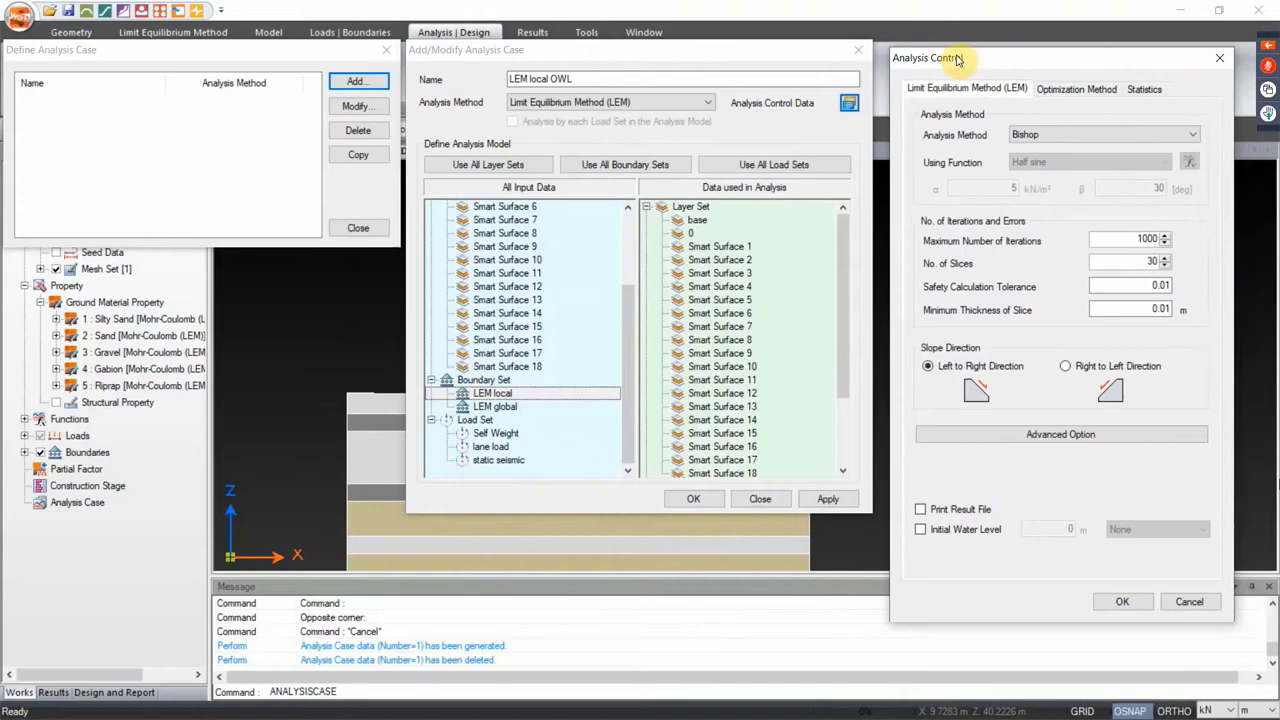
left_click(1063, 134)
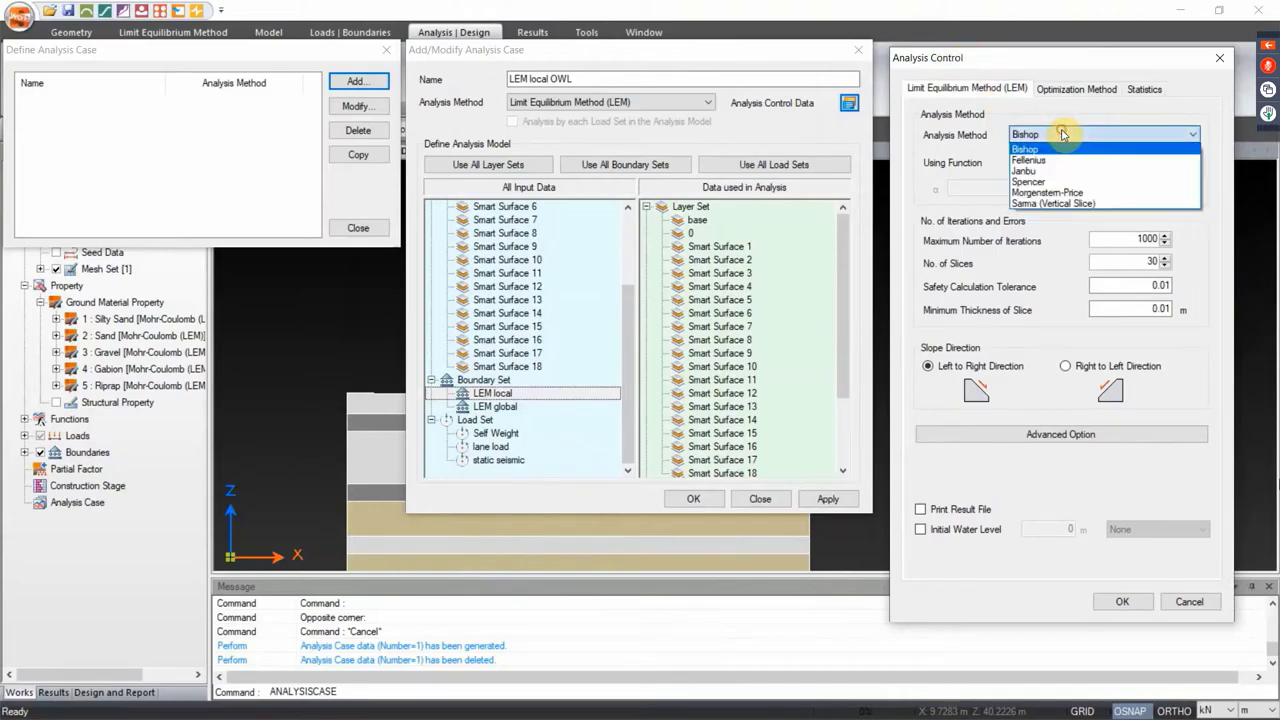
left_click(1048, 180)
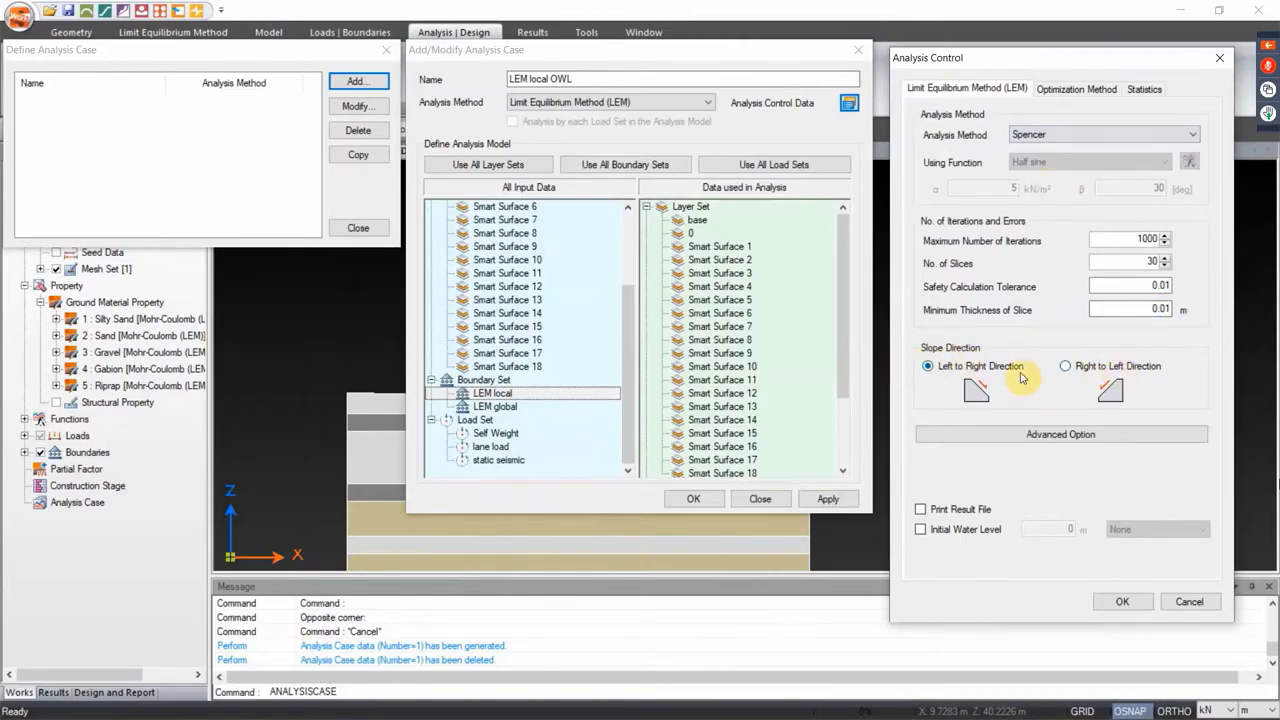
Enable an initial water level of 16.2 m in the analysis control data and add the LEM local OWL case
left_click(920, 529)
double_click(1060, 528)
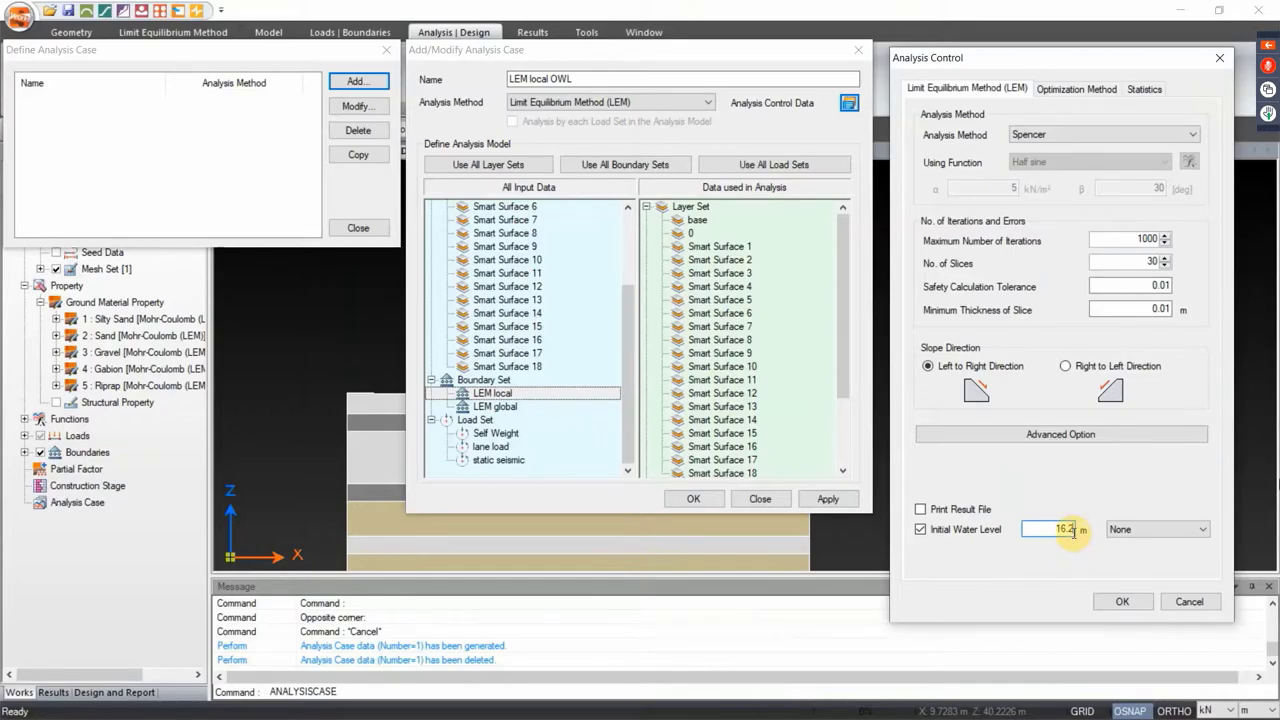
left_click(1122, 601)
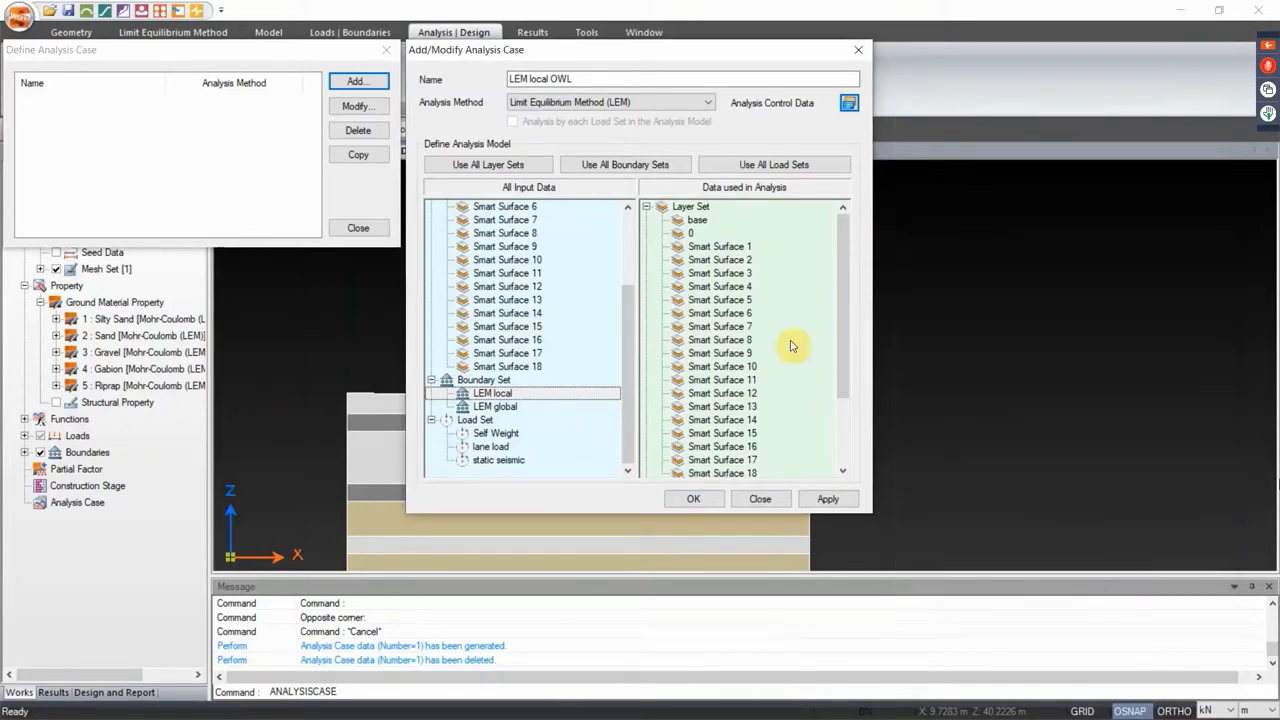
left_click(825, 500)
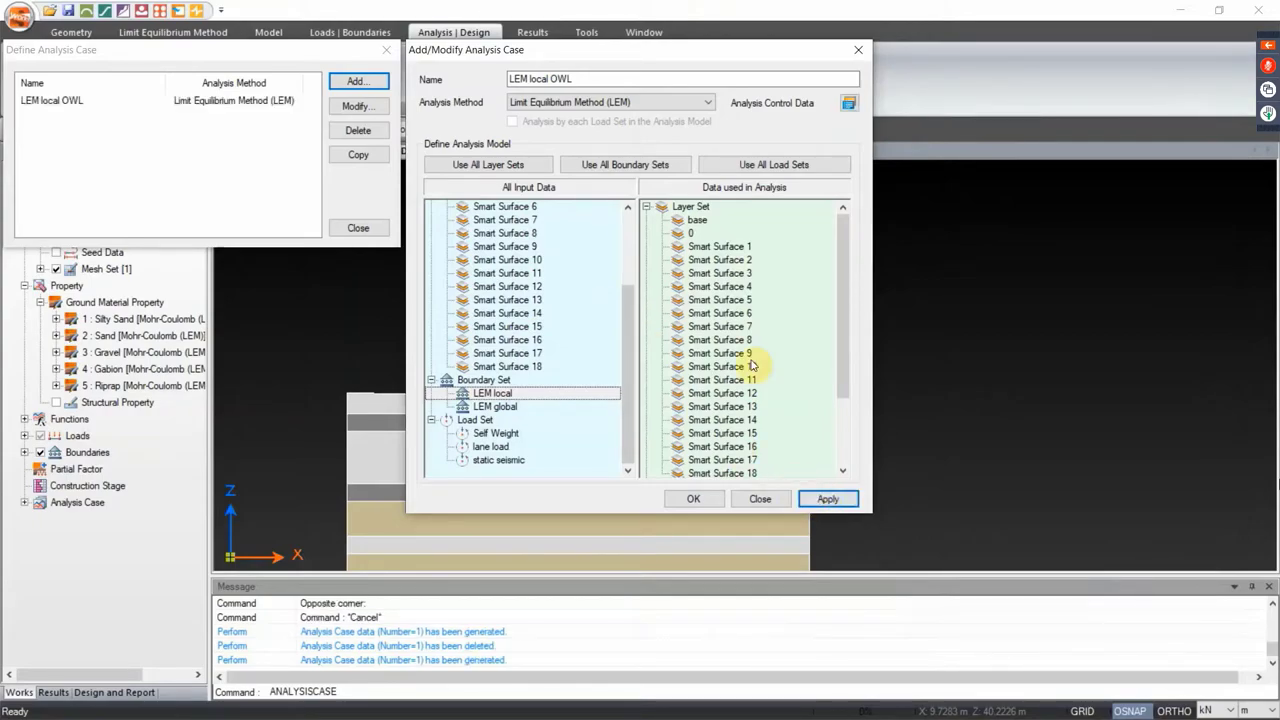
Name the next analysis case LEM local DFL, using all layer sets with the LEM local boundary set and all load sets
left_click(580, 78)
left_click_drag(552, 79, 643, 90)
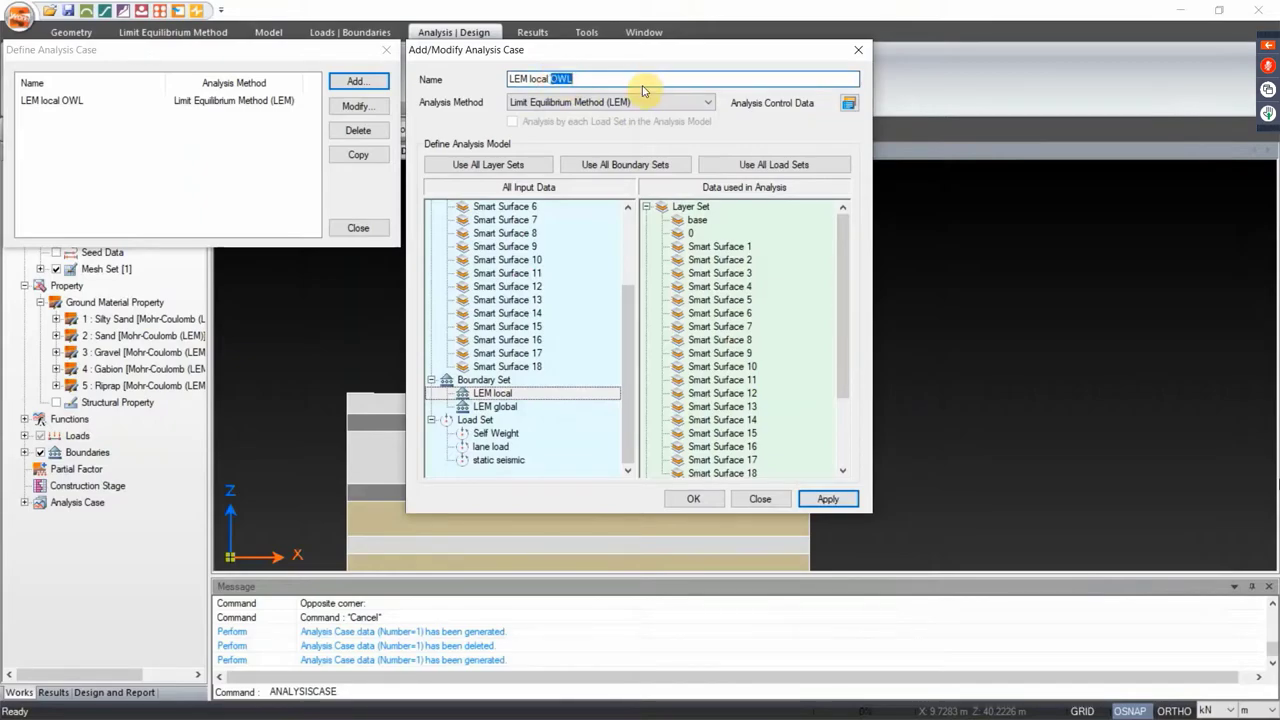
type("DF")
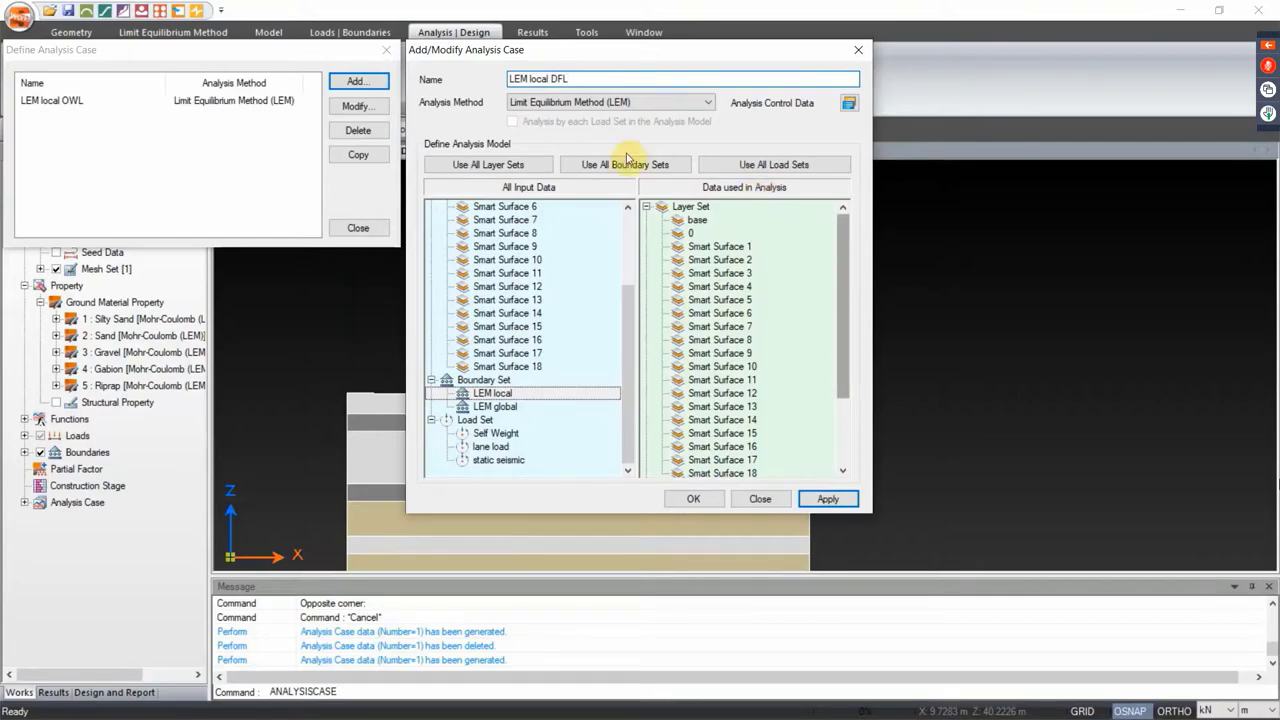
key("Return")
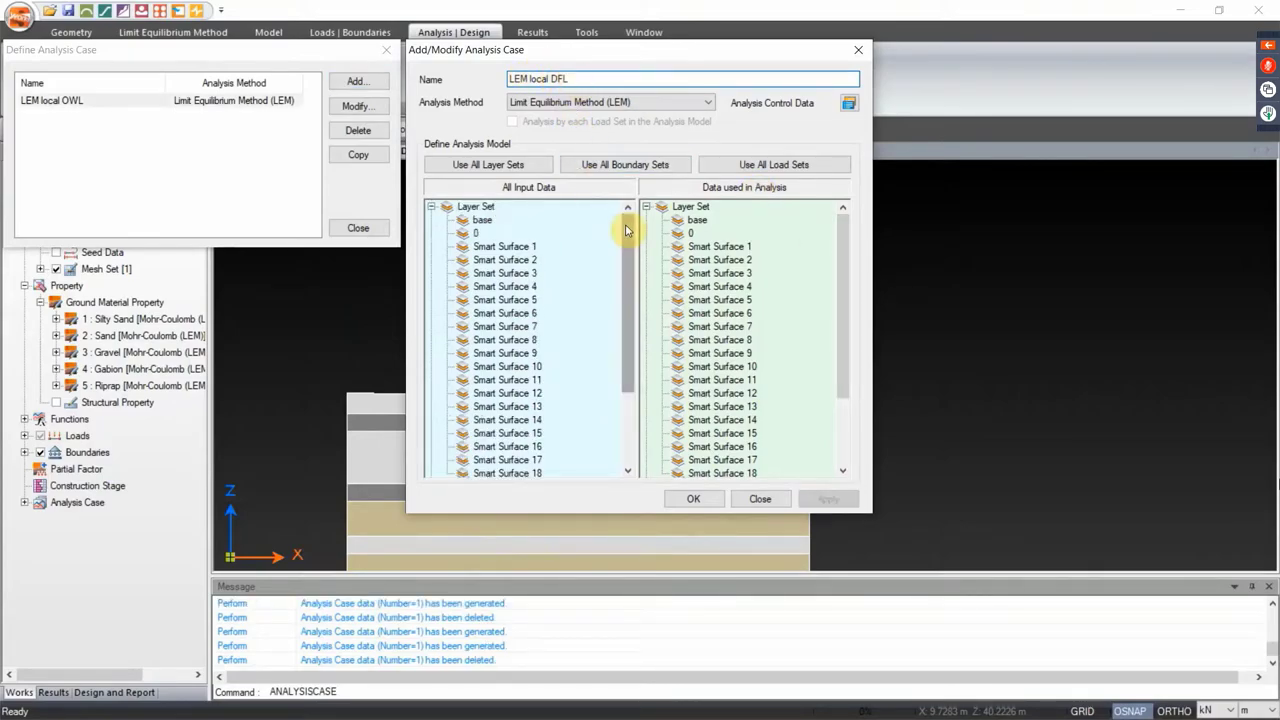
left_click_drag(629, 246, 651, 357)
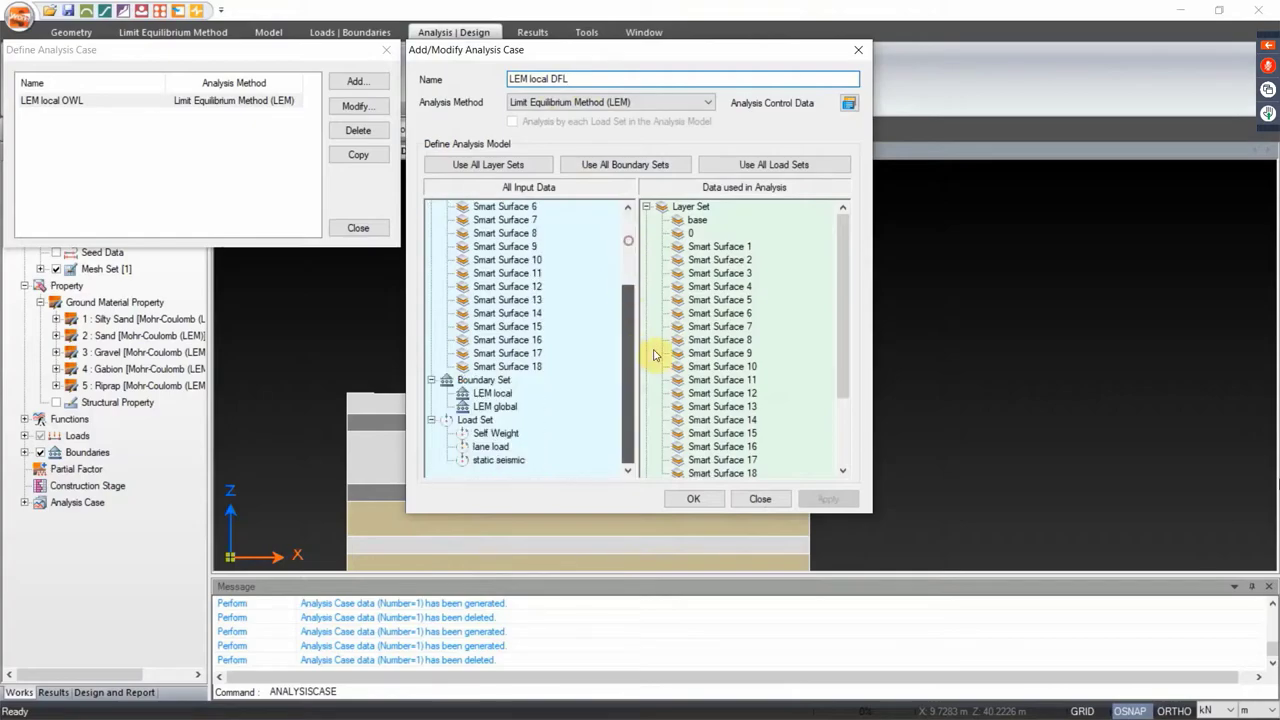
left_click(506, 170)
left_click_drag(840, 257, 847, 352)
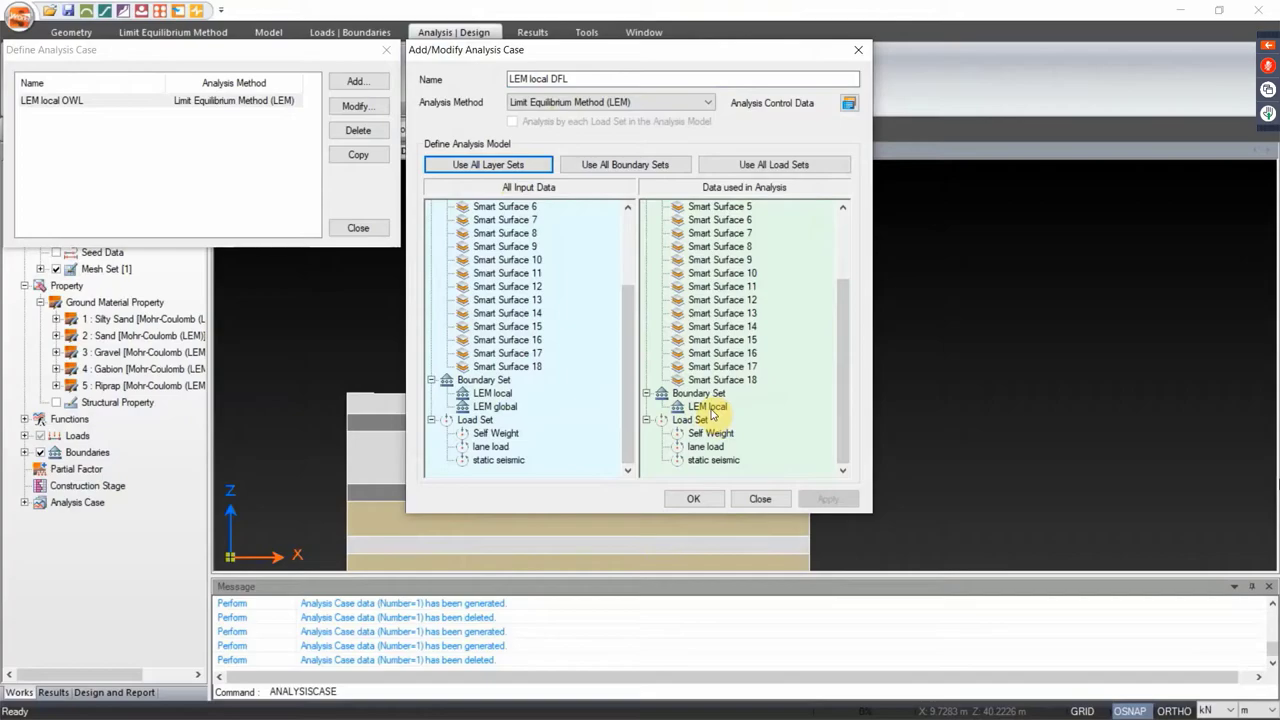
Set the initial water level to 19.2 m in the analysis control data and add the LEM local DFL case
left_click(848, 104)
left_click_drag(632, 18, 1045, 54)
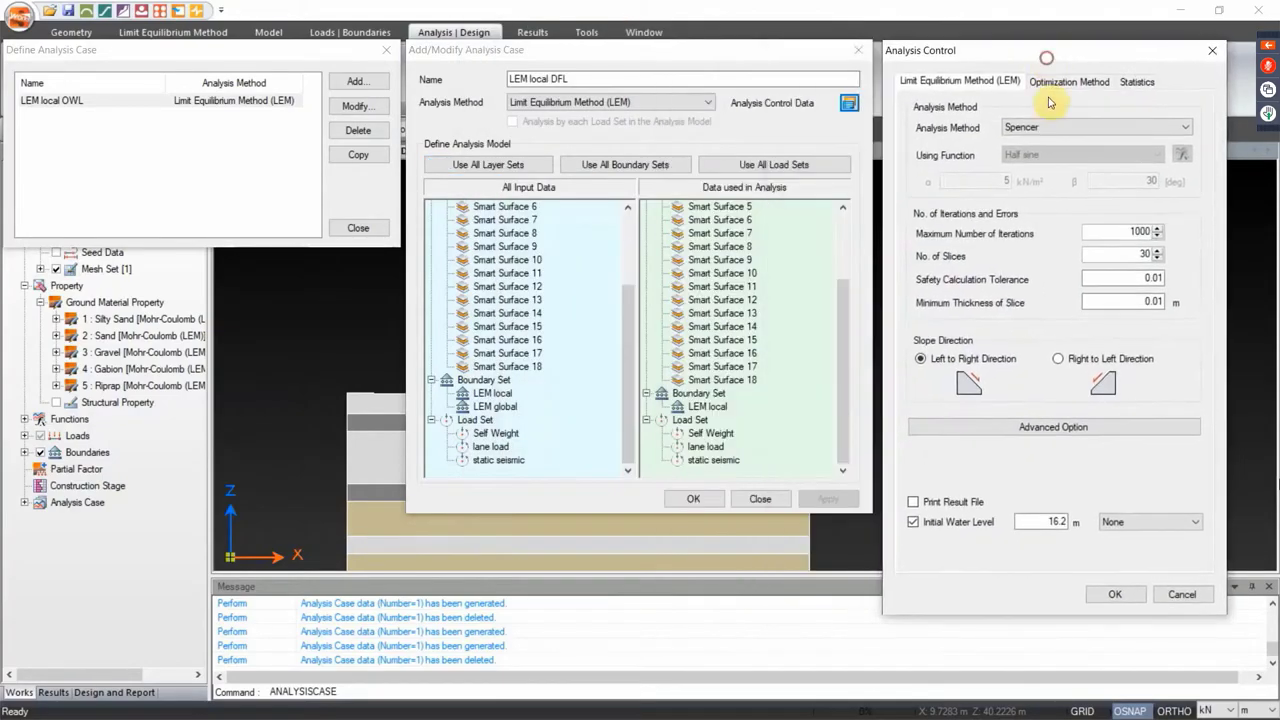
double_click(1040, 522)
type("1")
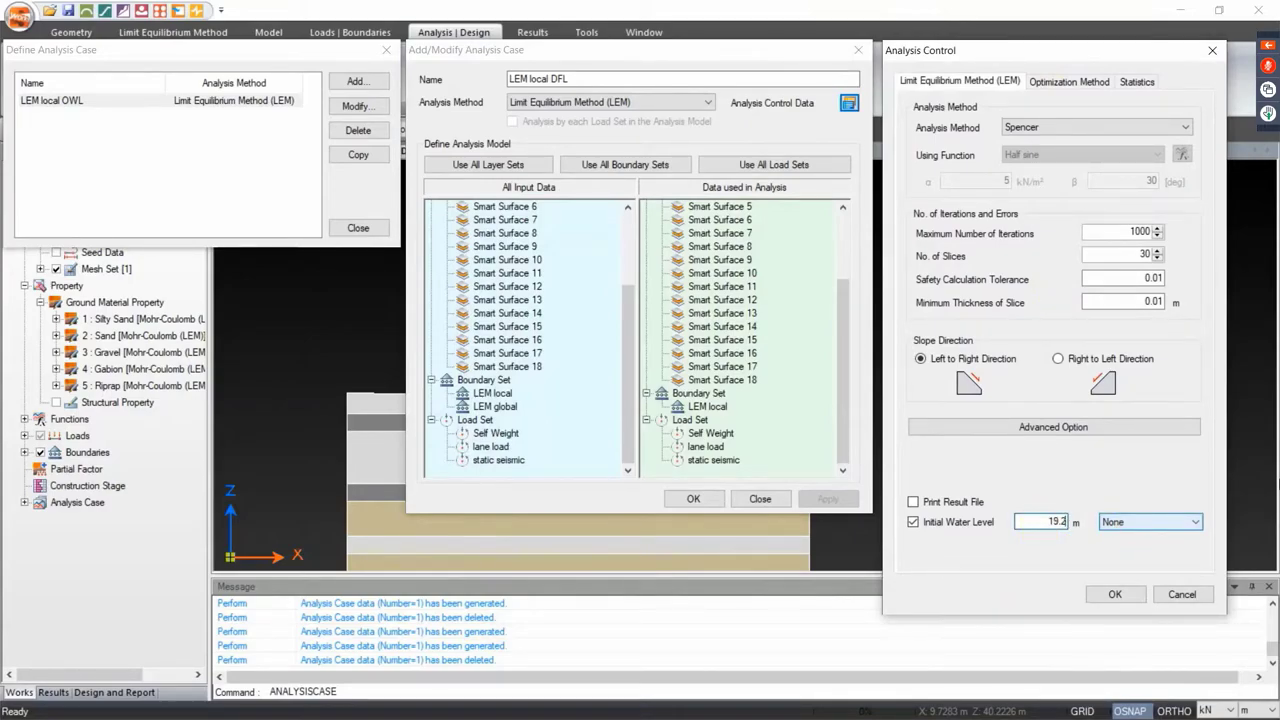
left_click(1115, 594)
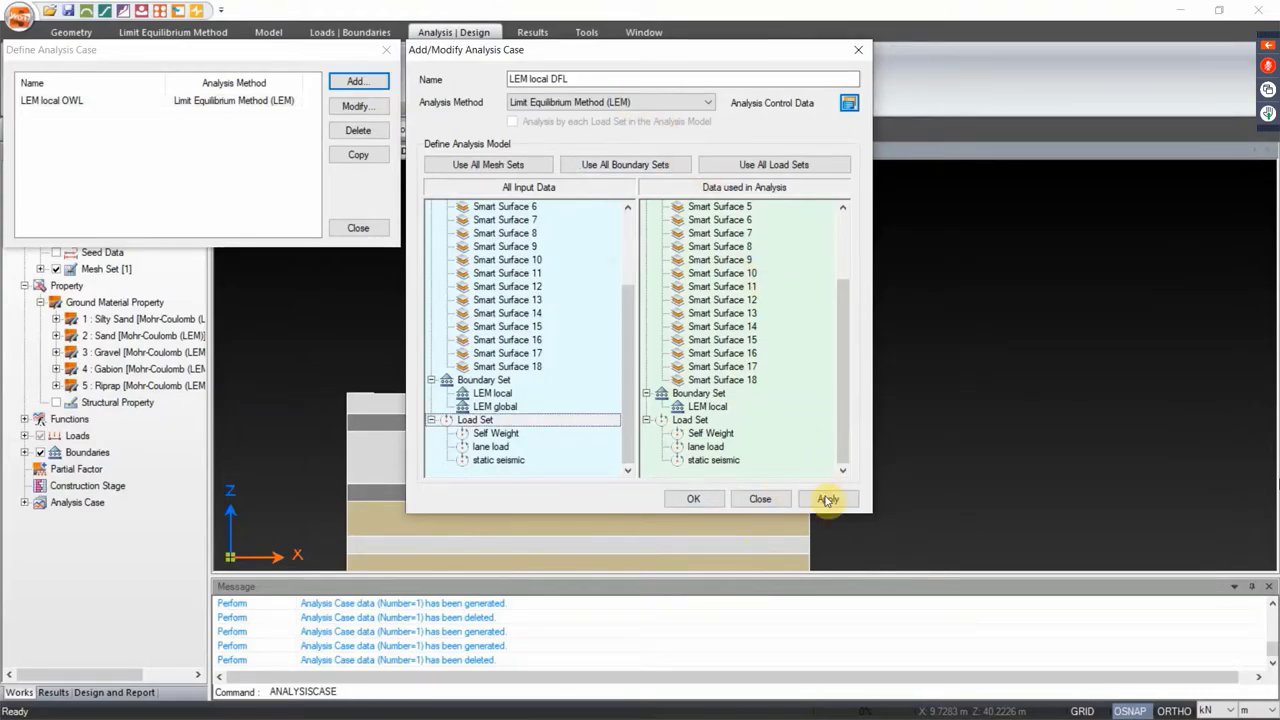
left_click(827, 501)
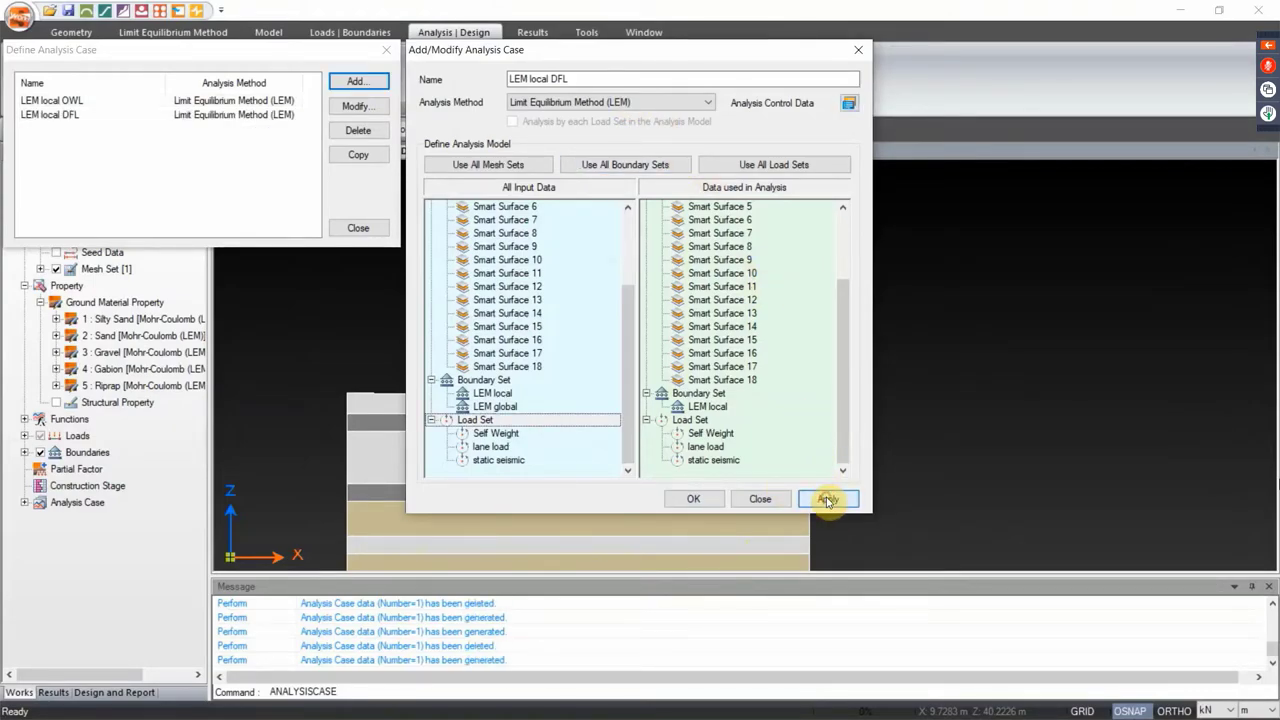
Name the next analysis case LEM global DFL and replace its LEM local boundary set with LEM global
double_click(540, 79)
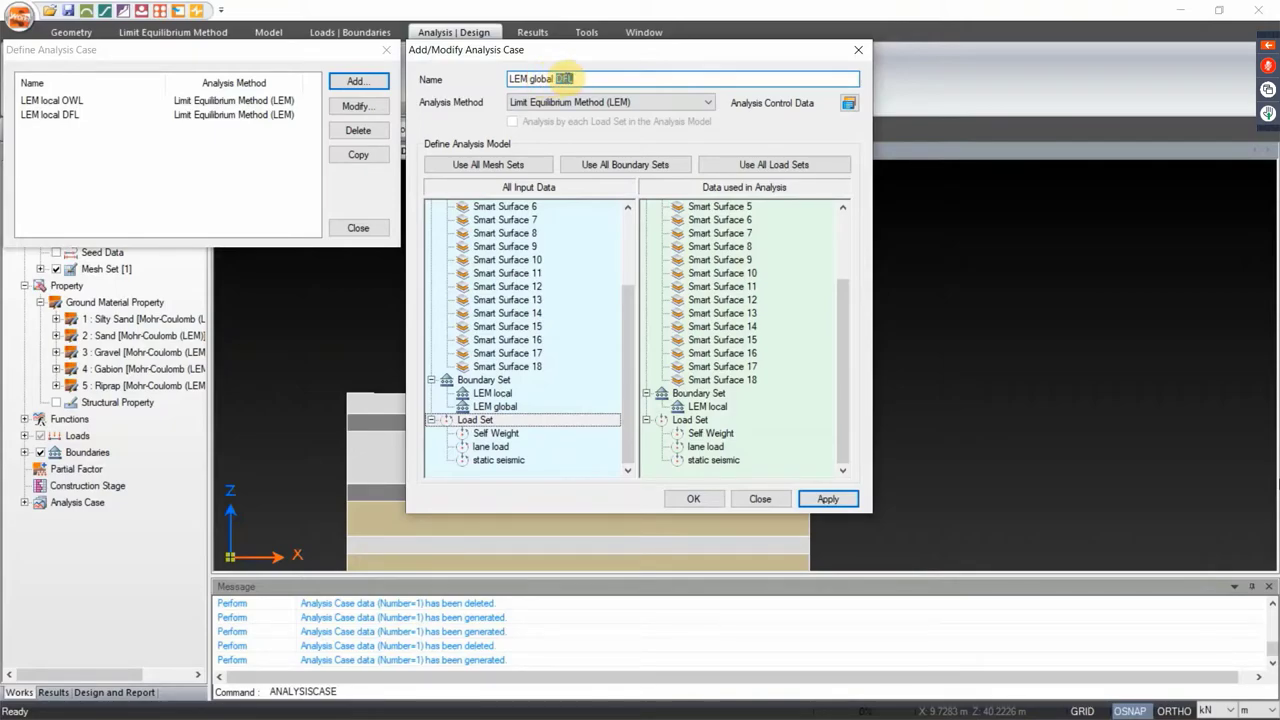
left_click(593, 78)
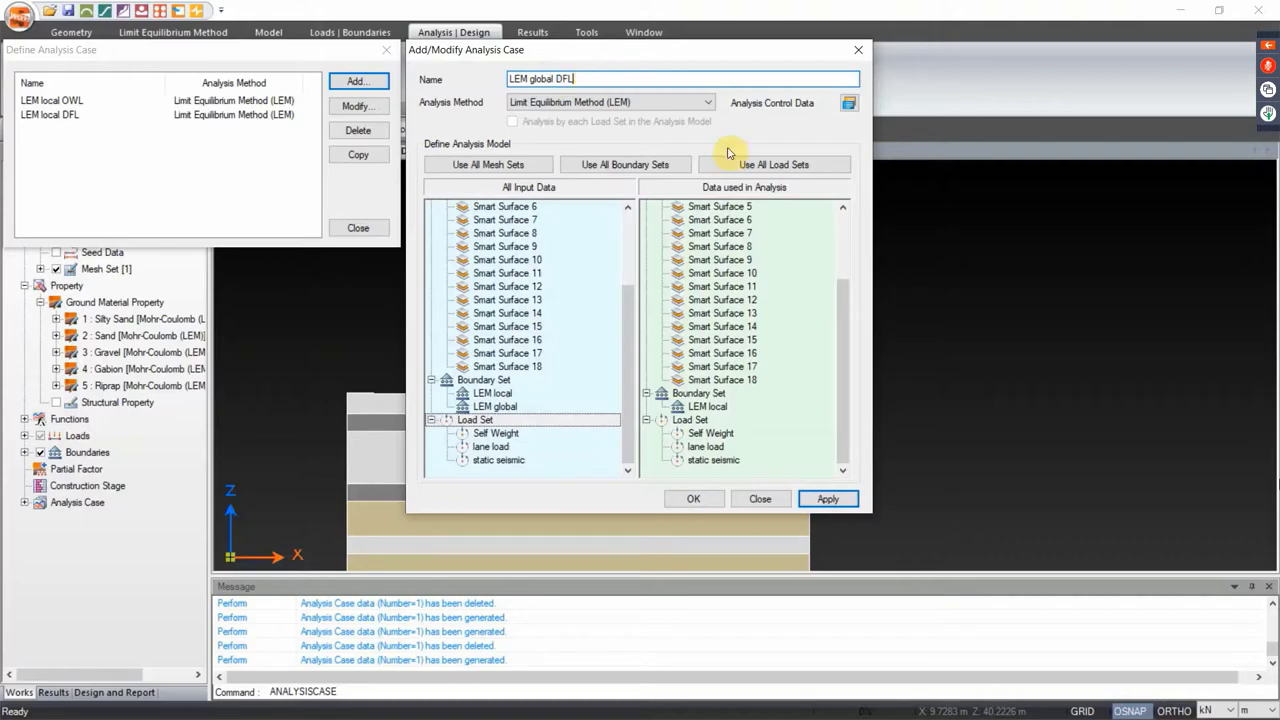
left_click_drag(709, 402, 741, 400)
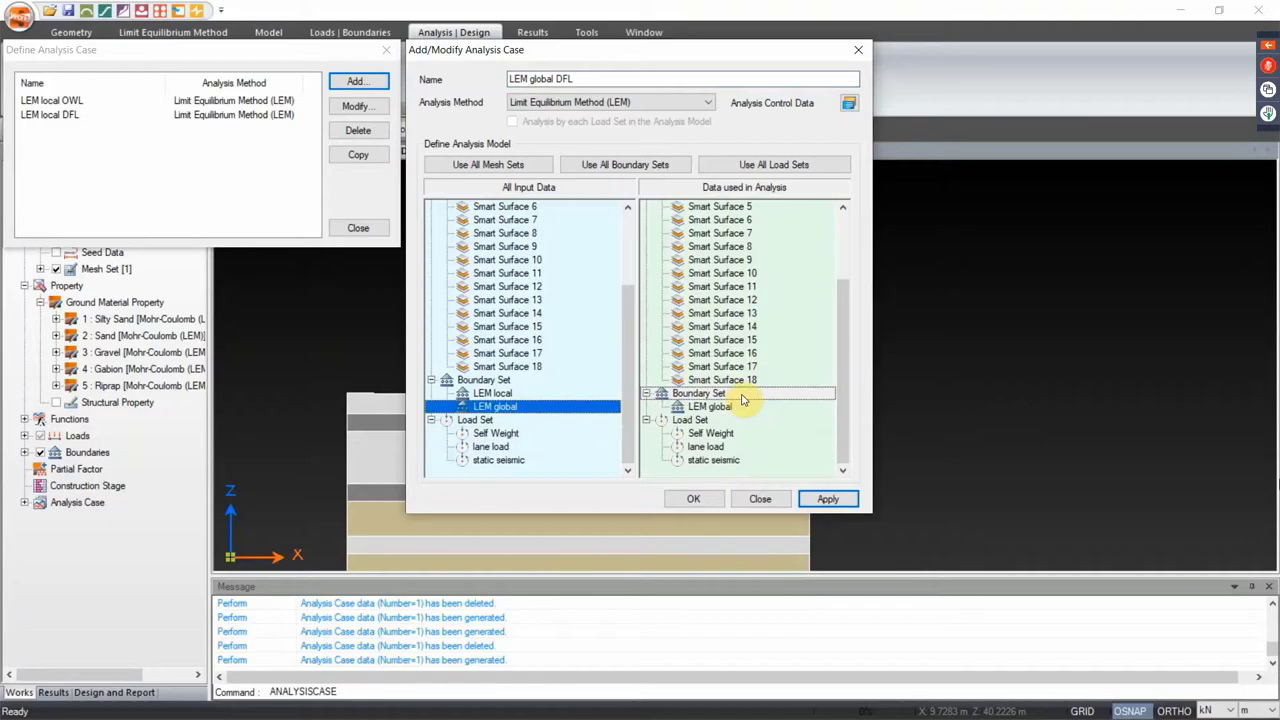
Confirm the Spencer analysis control data with the 19.2 m initial water level and add the LEM global DFL case
left_click(850, 104)
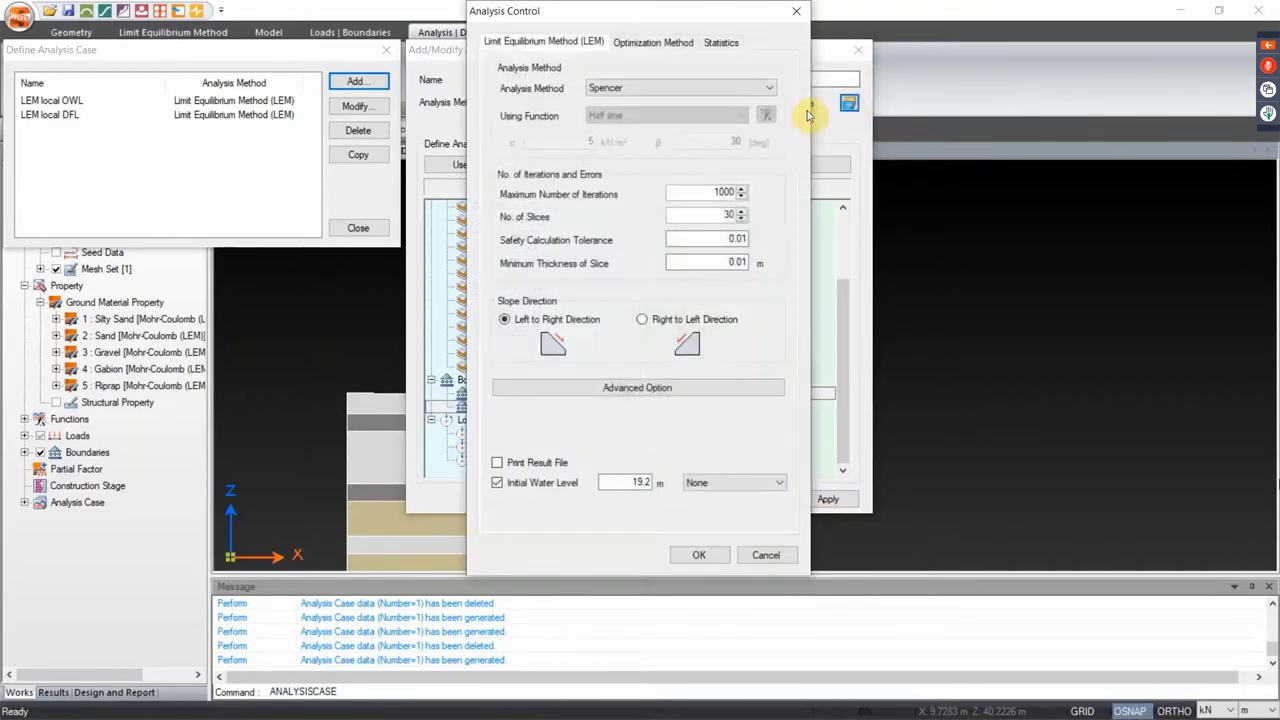
left_click_drag(672, 22, 1062, 32)
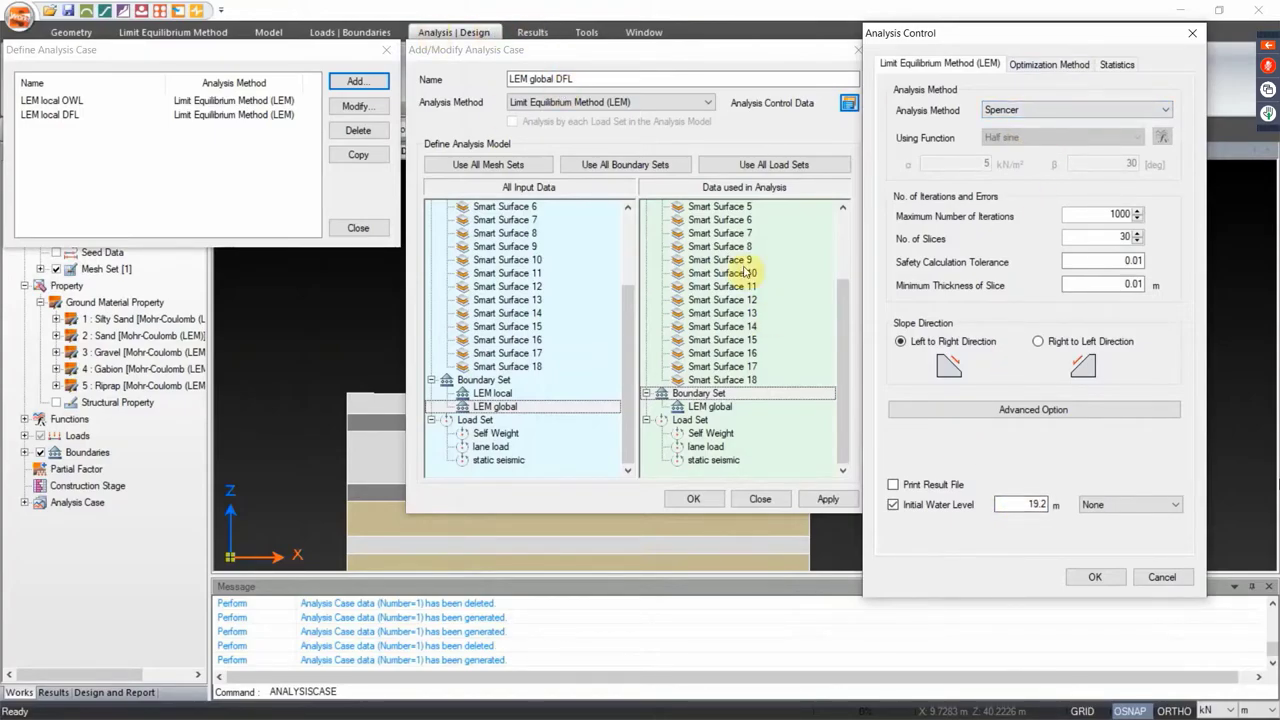
left_click(1084, 575)
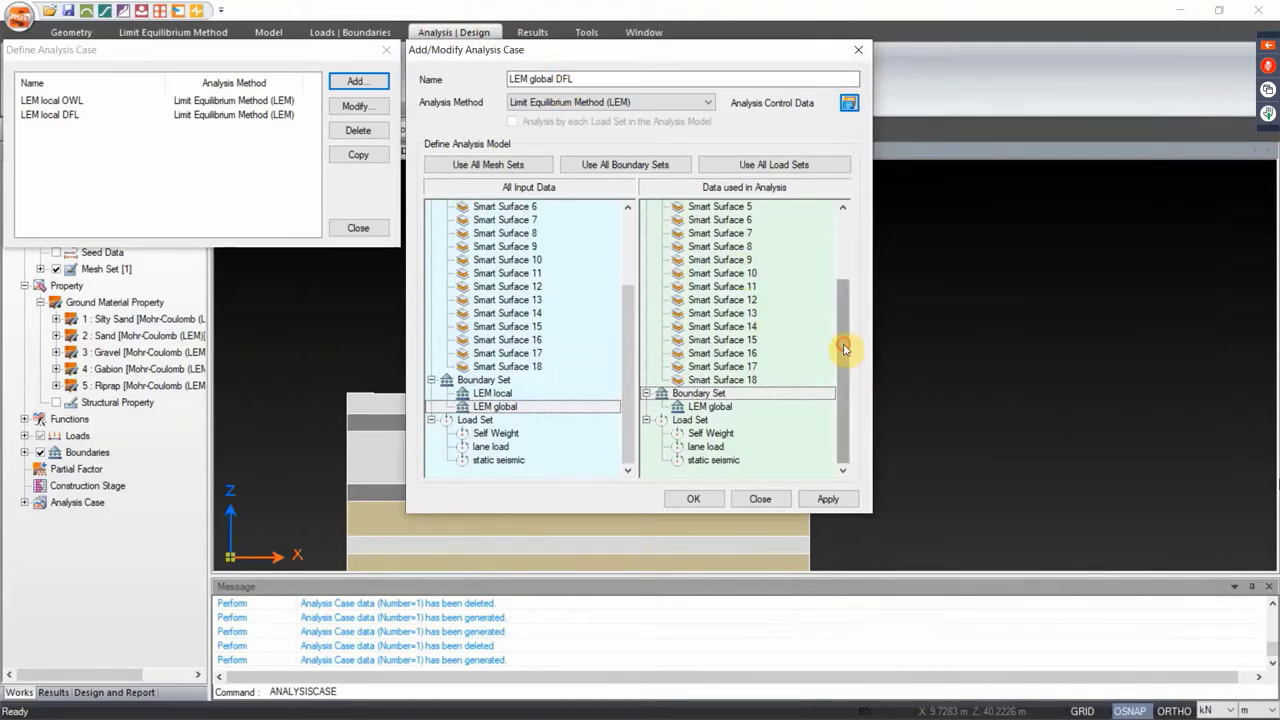
left_click(826, 498)
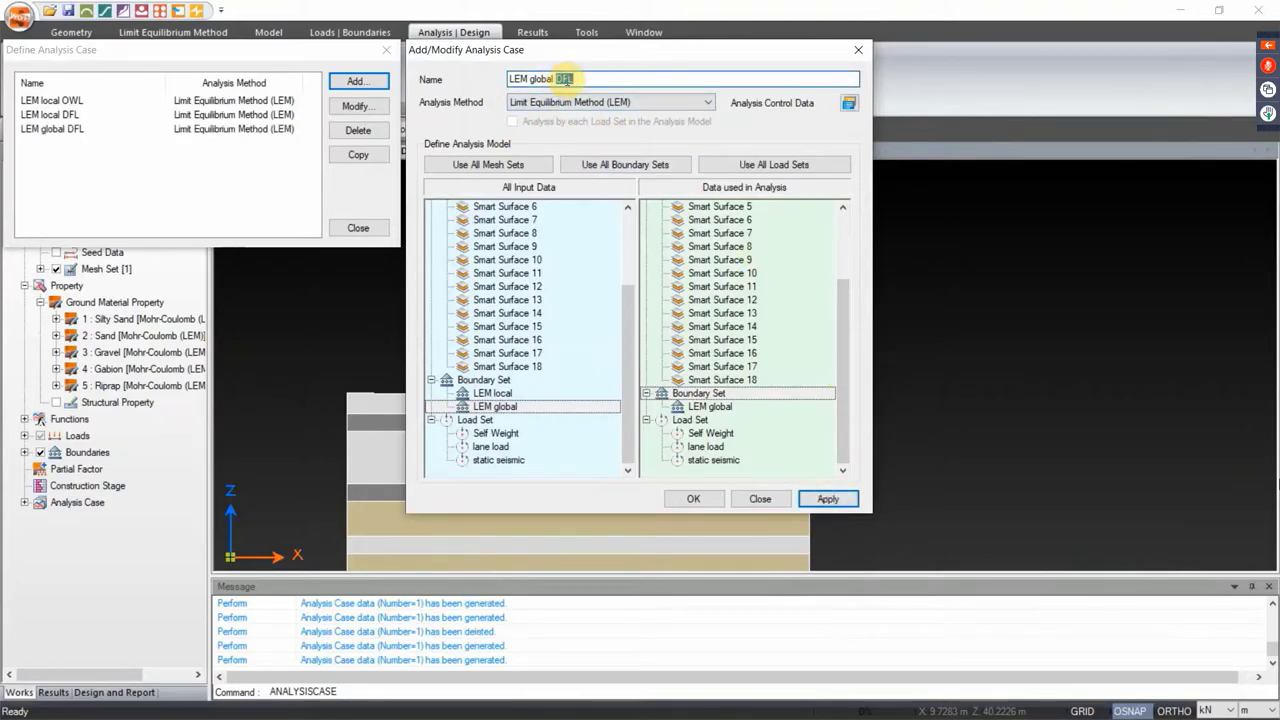
Set the initial water level to 16.2 m in the analysis control data and add the LEM global OWL case, completing the case definitions
left_click(848, 104)
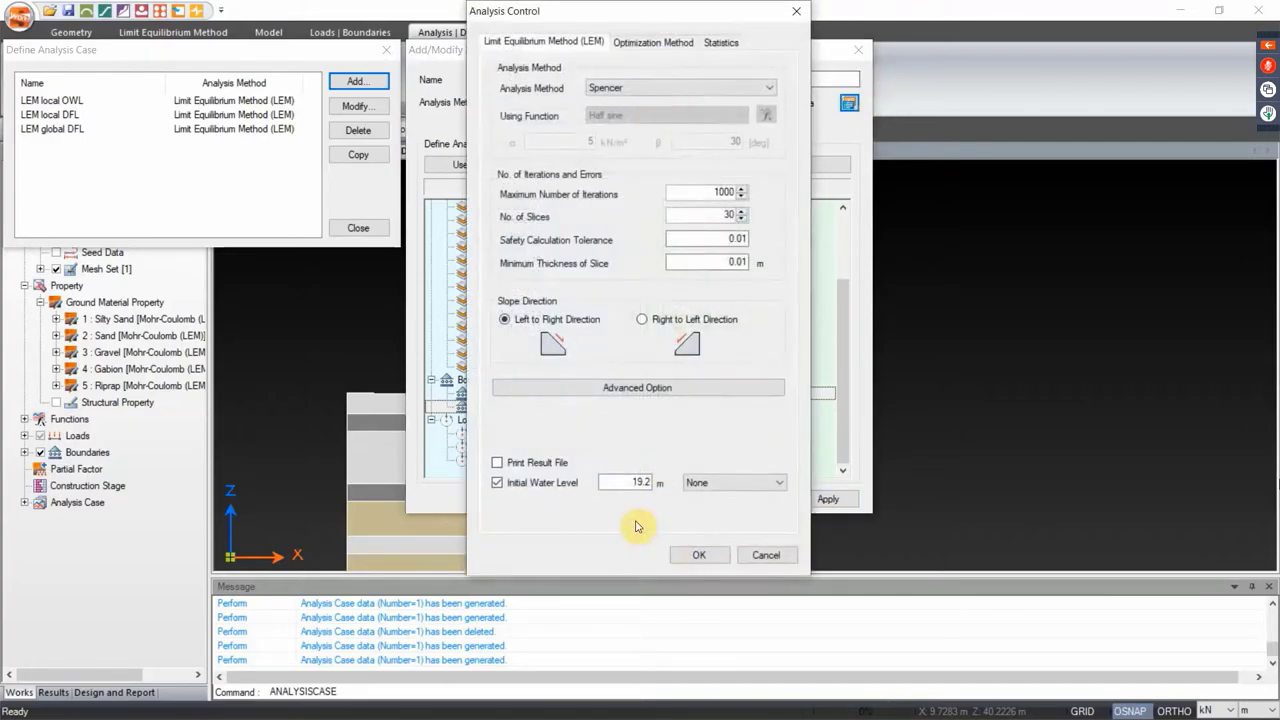
double_click(623, 481)
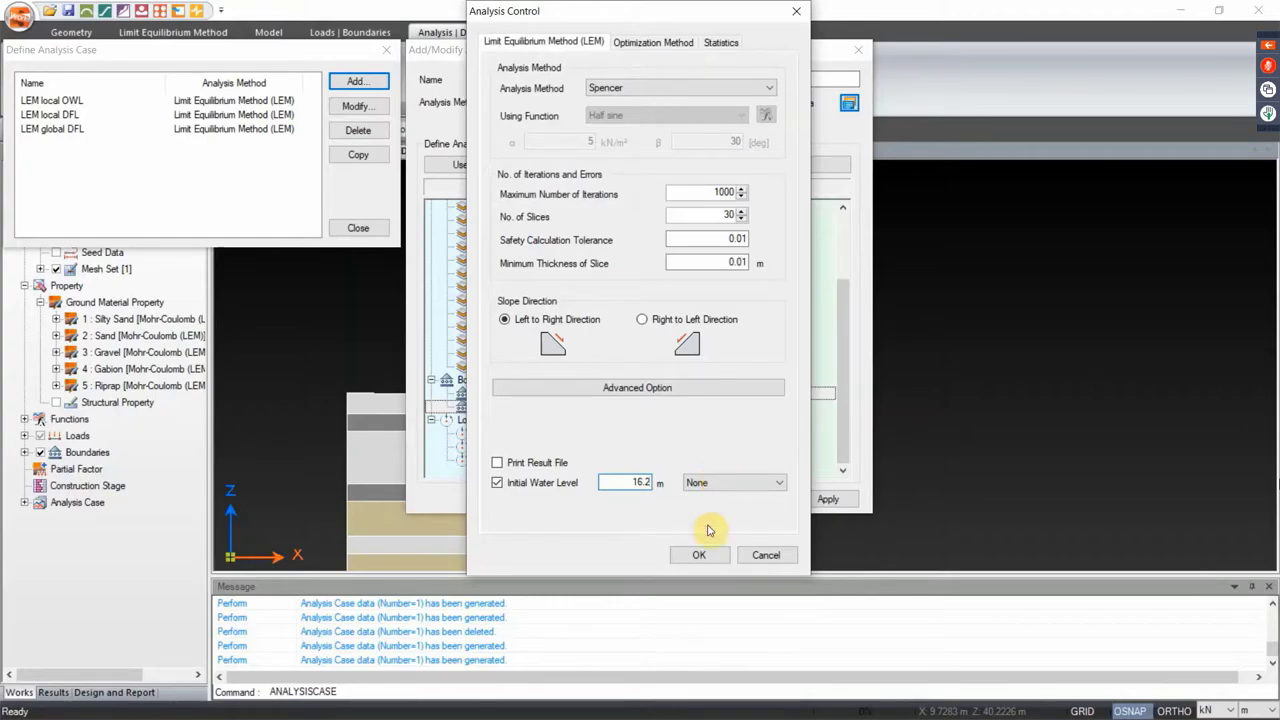
left_click(700, 555)
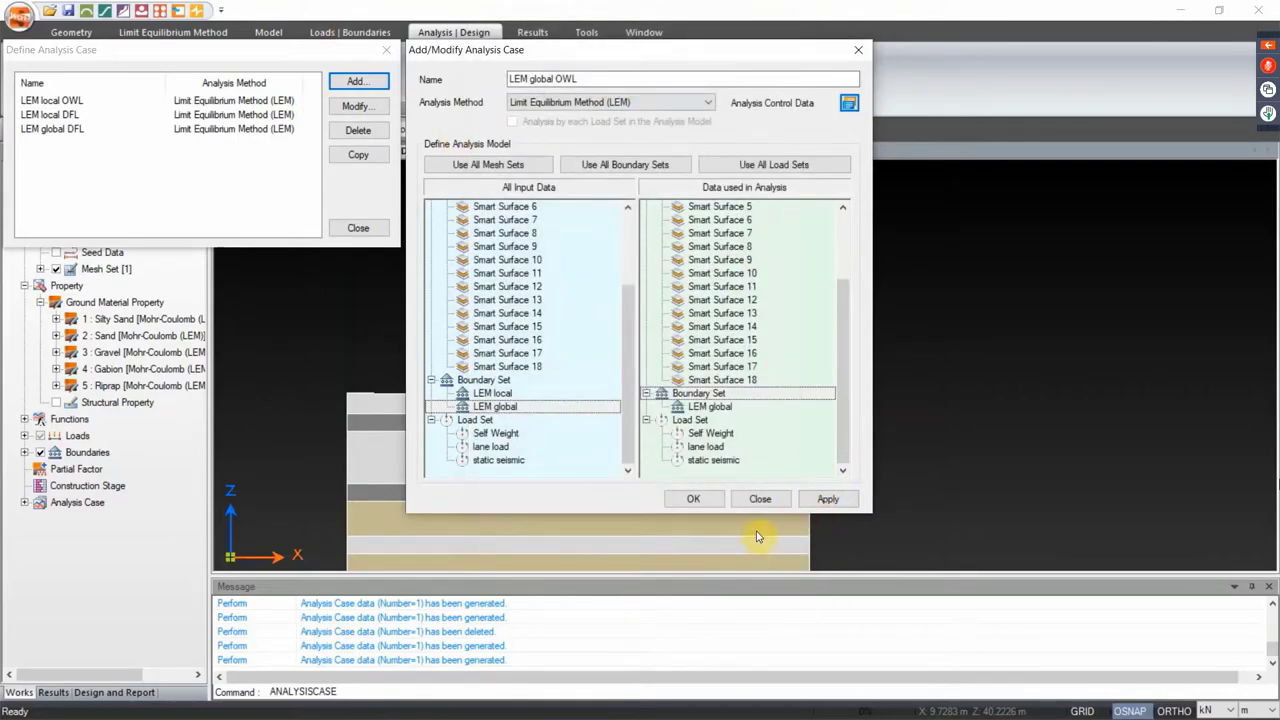
left_click(838, 499)
left_click(760, 499)
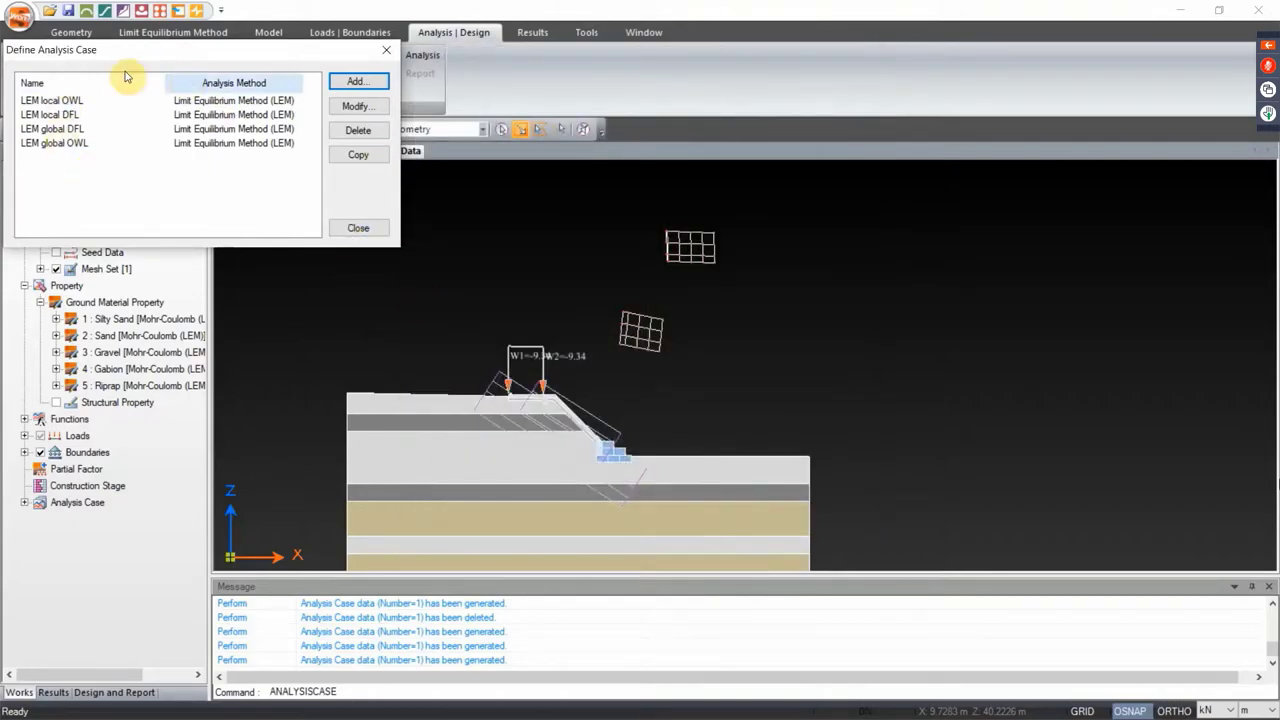
left_click(358, 229)
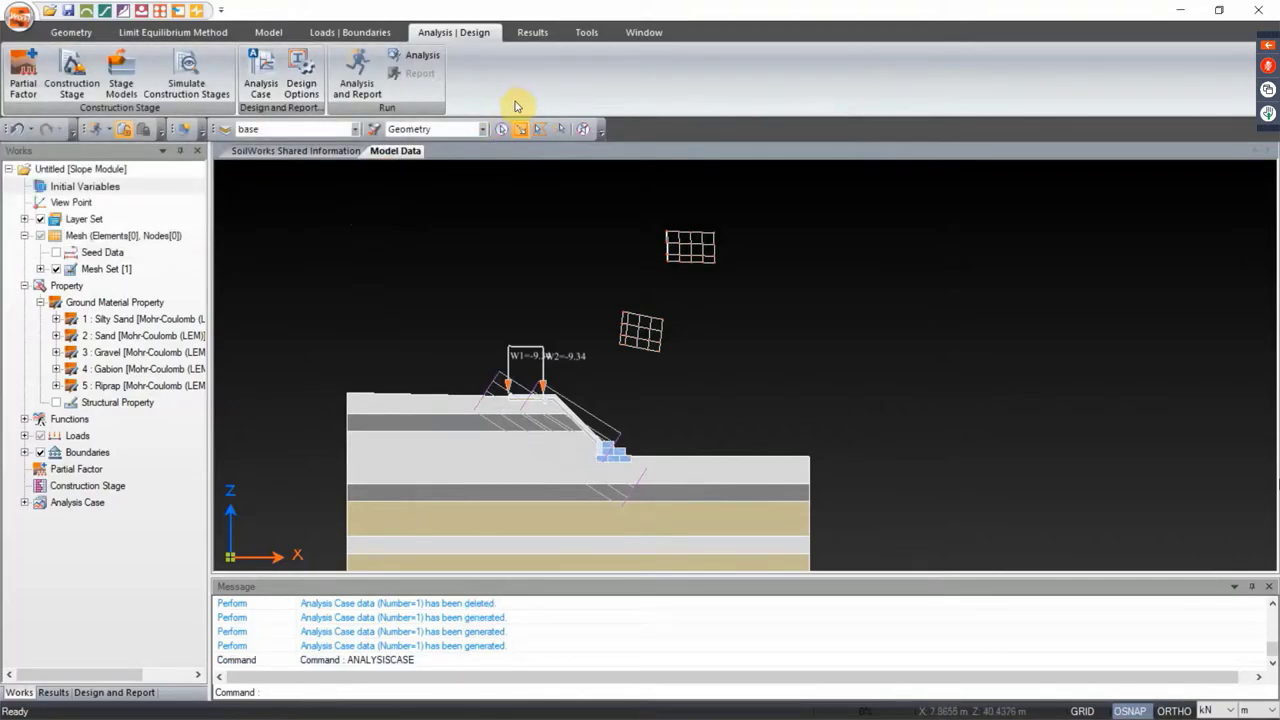
Run the model check to generate the technical review of the slope model
left_click(588, 33)
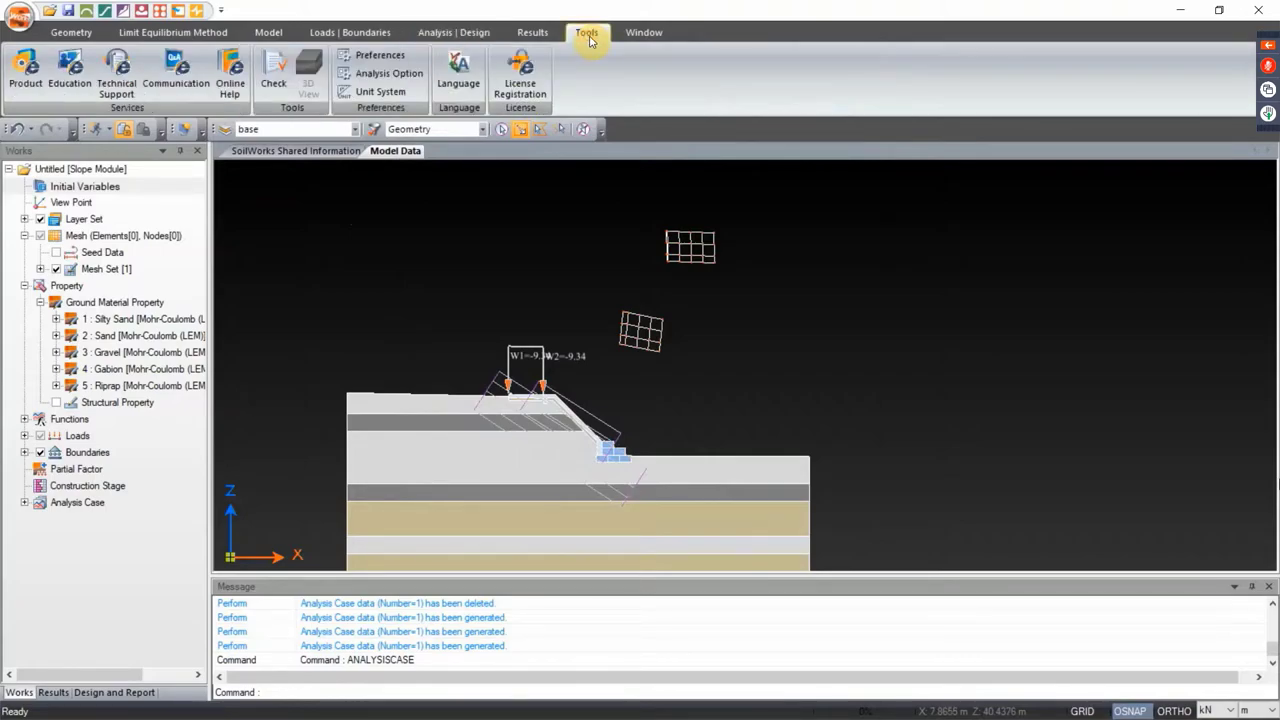
scroll(786, 297, "down", 4)
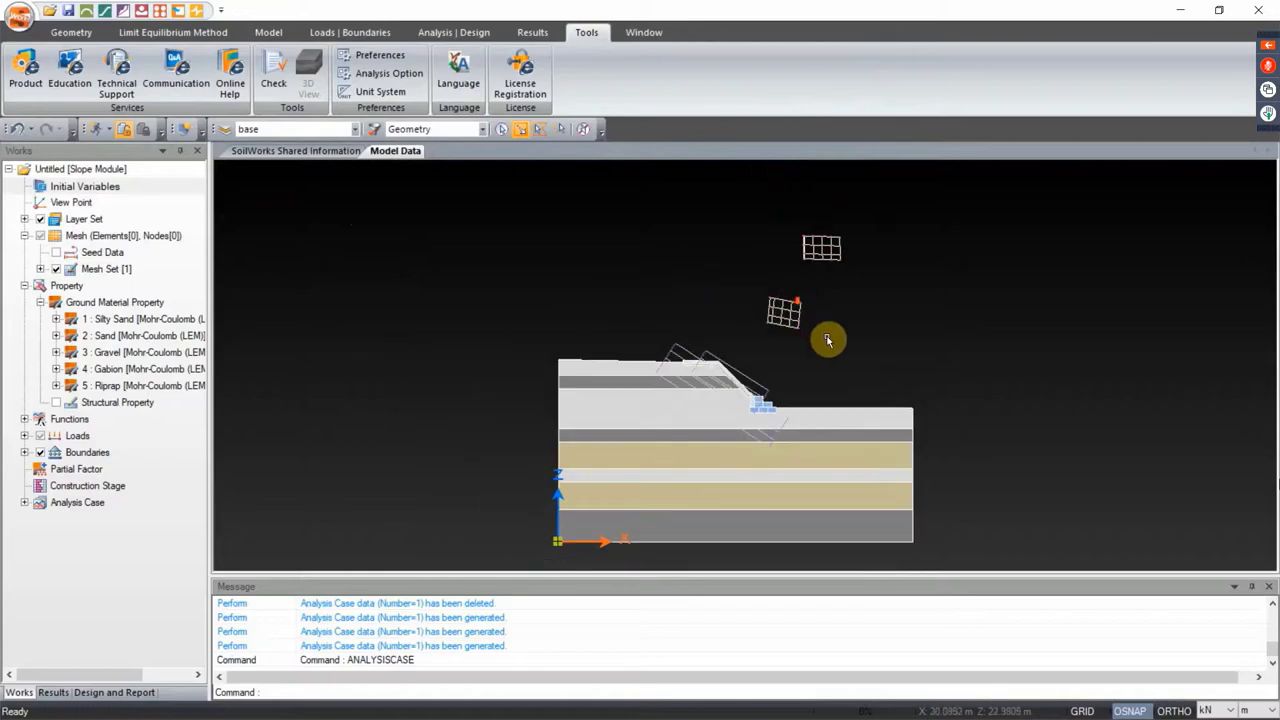
scroll(780, 346, "up", 2)
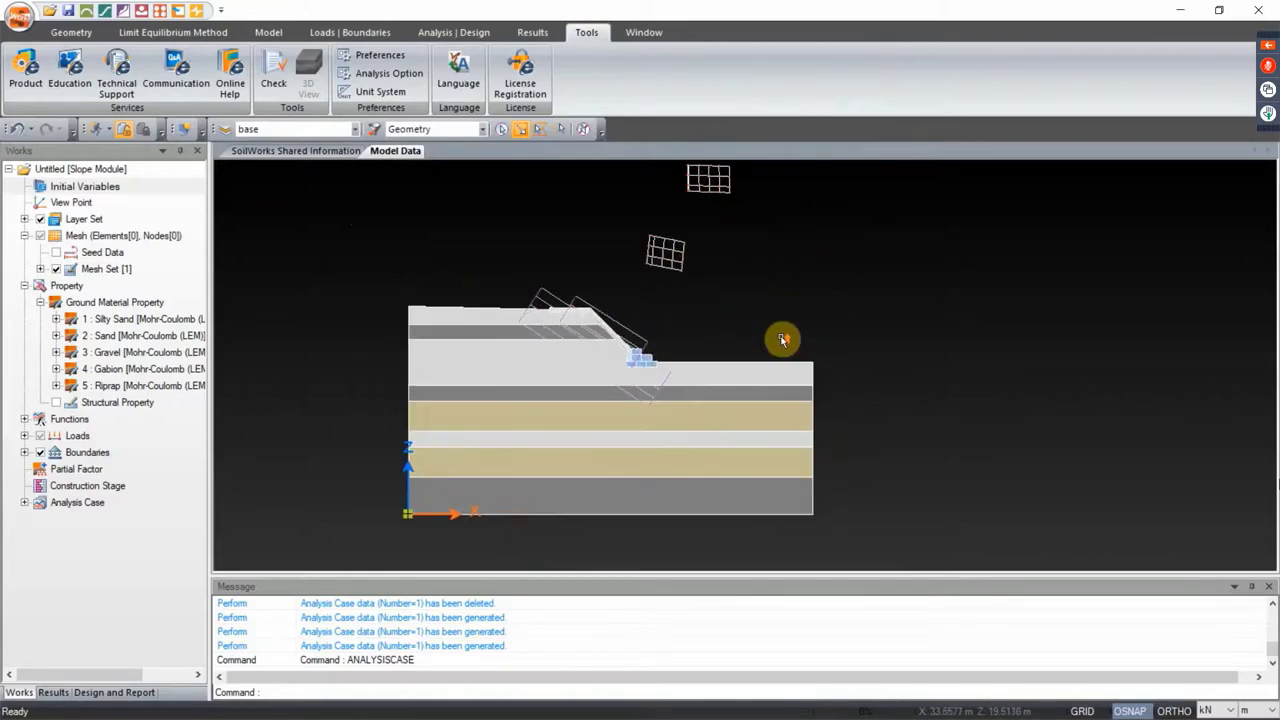
left_click_drag(784, 337, 805, 359)
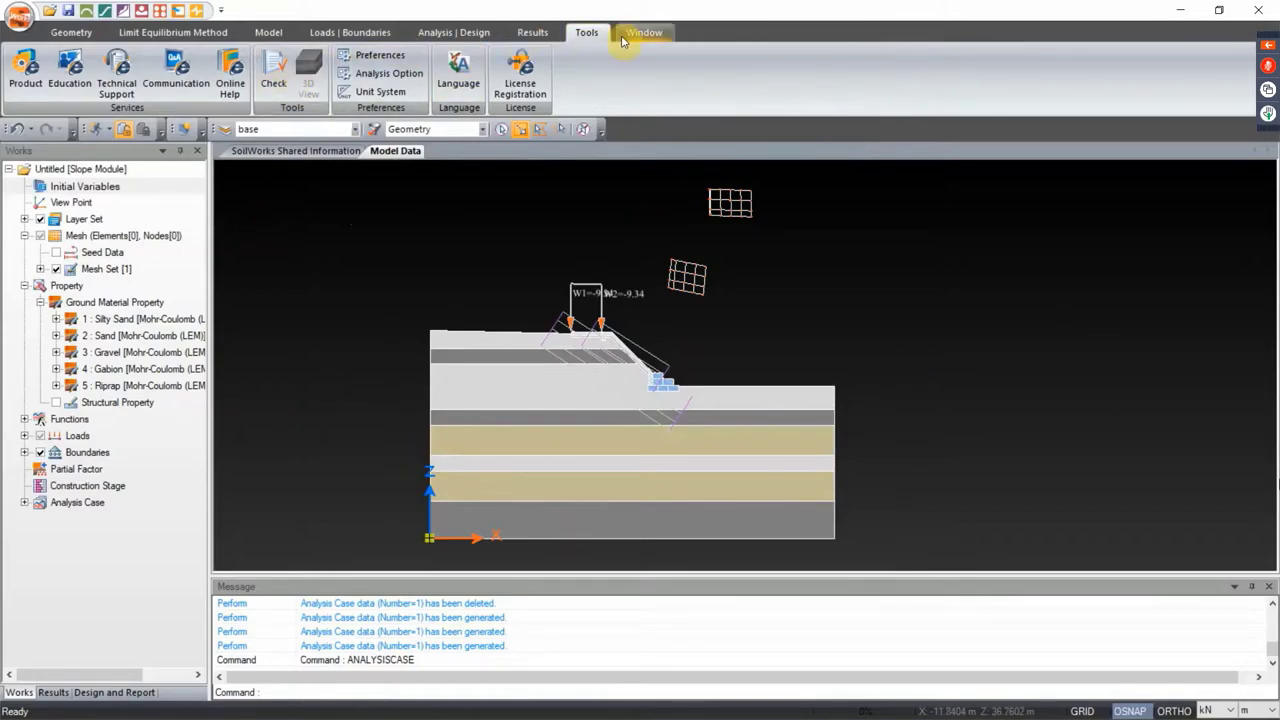
left_click(272, 76)
Examine the technical review's model boundary, ground material, boundary condition, loading condition, construction stage and analysis case sections
scroll(777, 291, "down", 5)
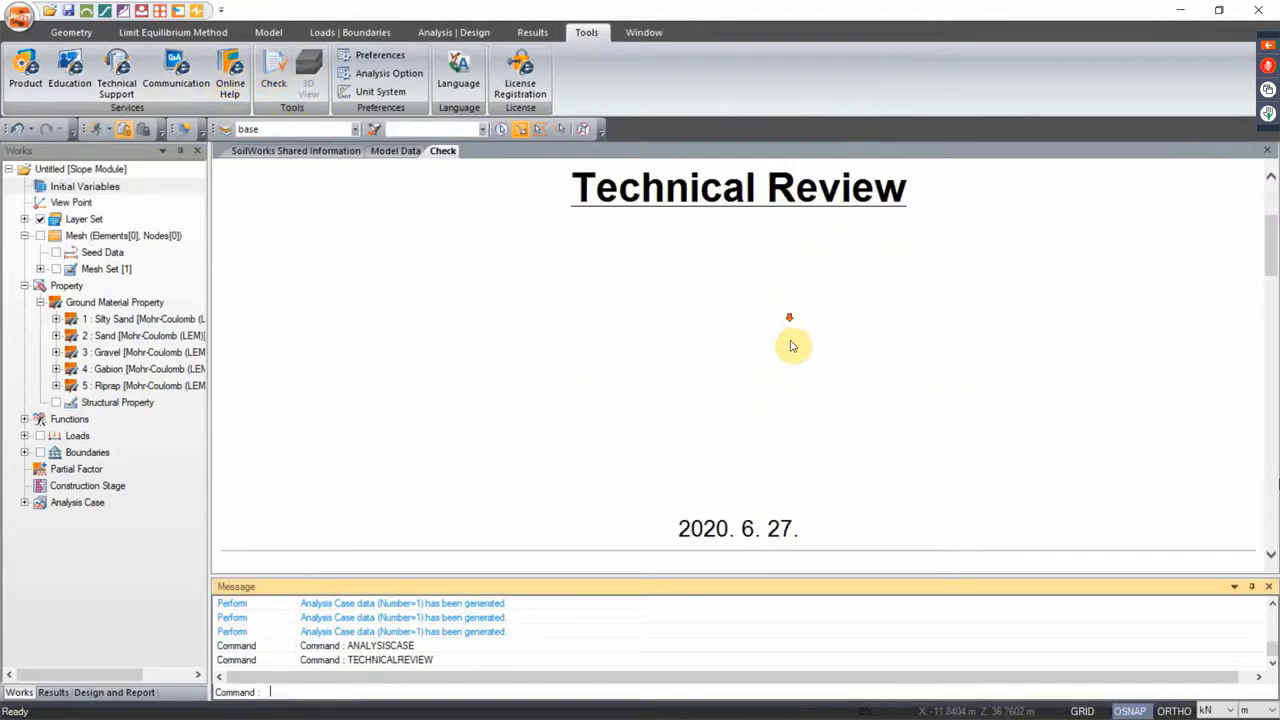
scroll(787, 359, "down", 10)
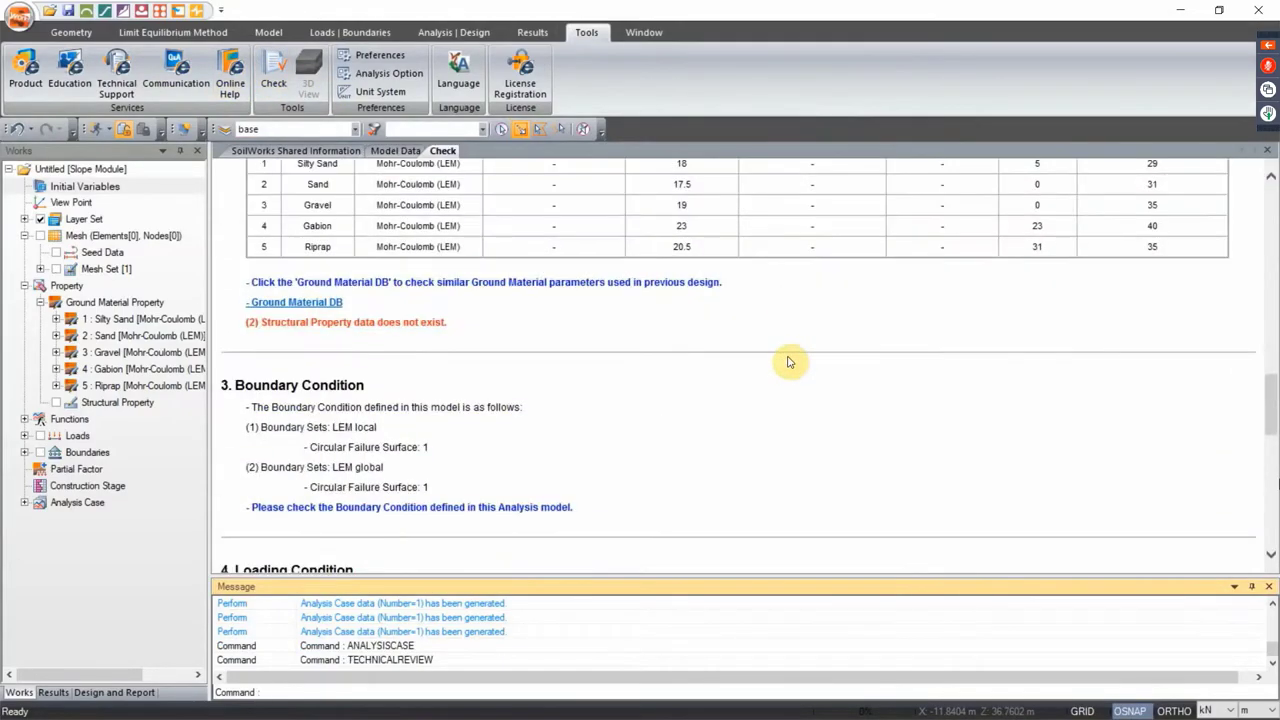
scroll(593, 331, "down", 1)
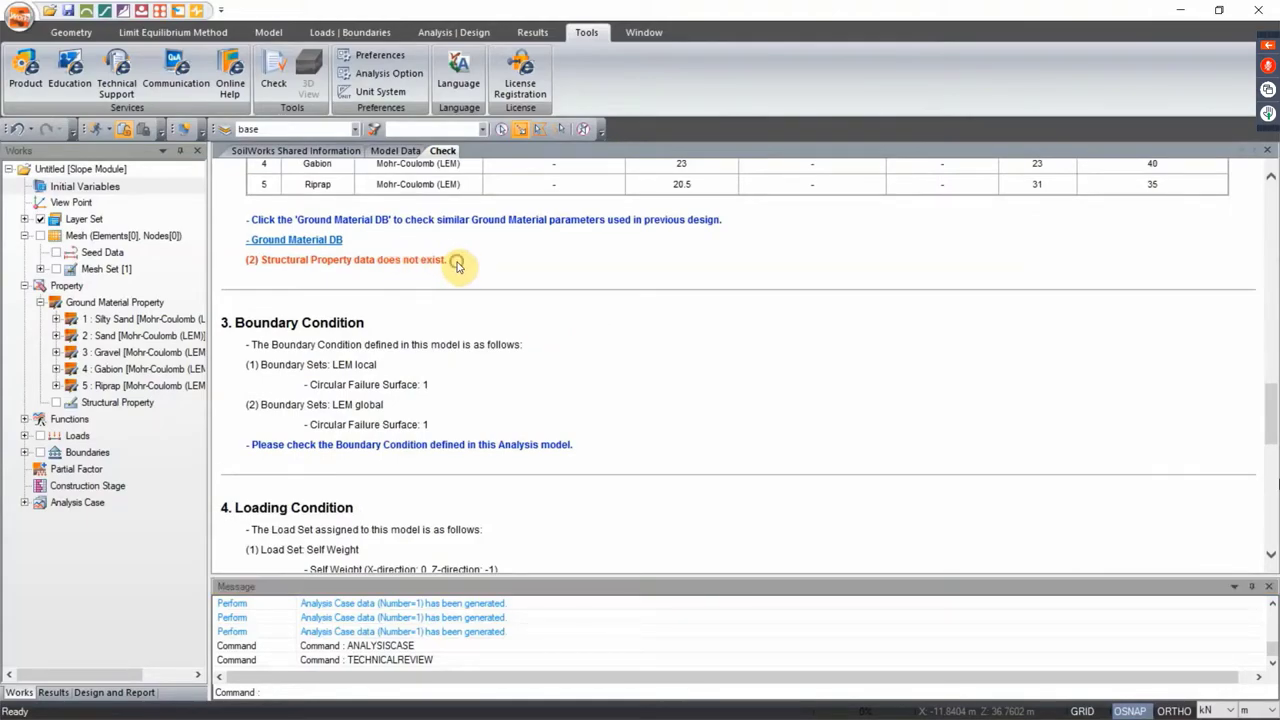
scroll(505, 300, "up", 3)
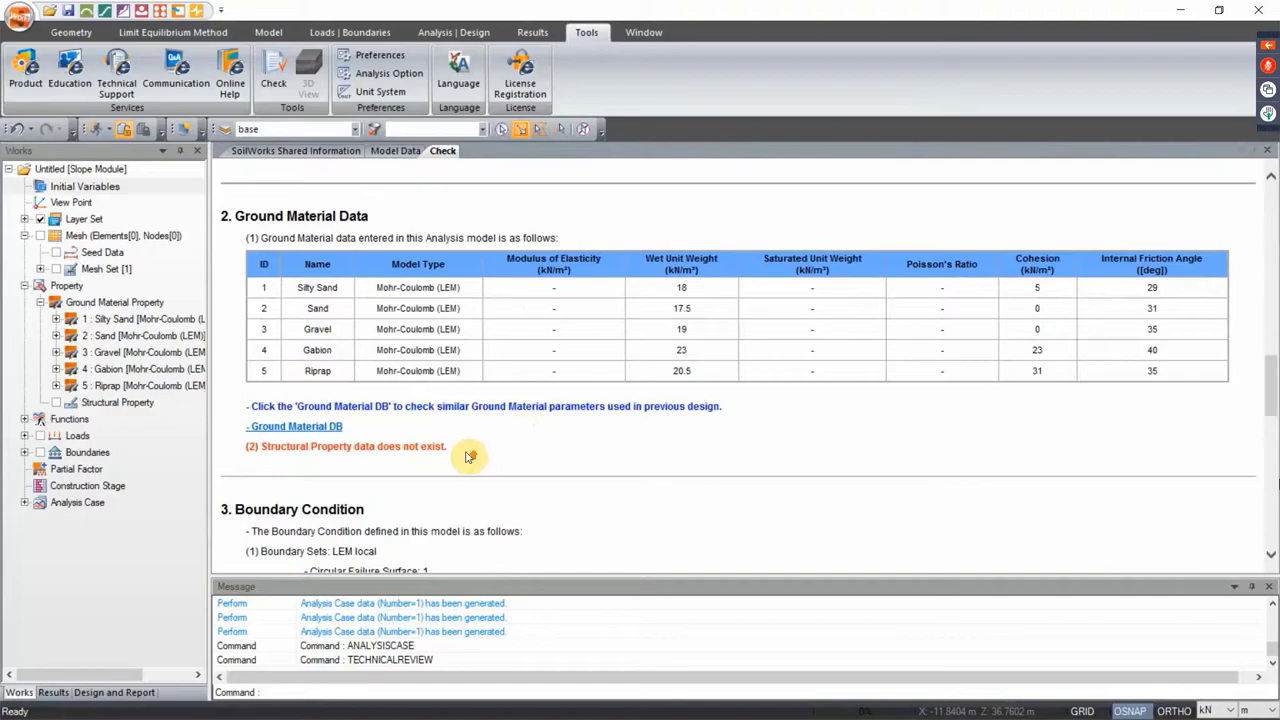
scroll(471, 451, "up", 4)
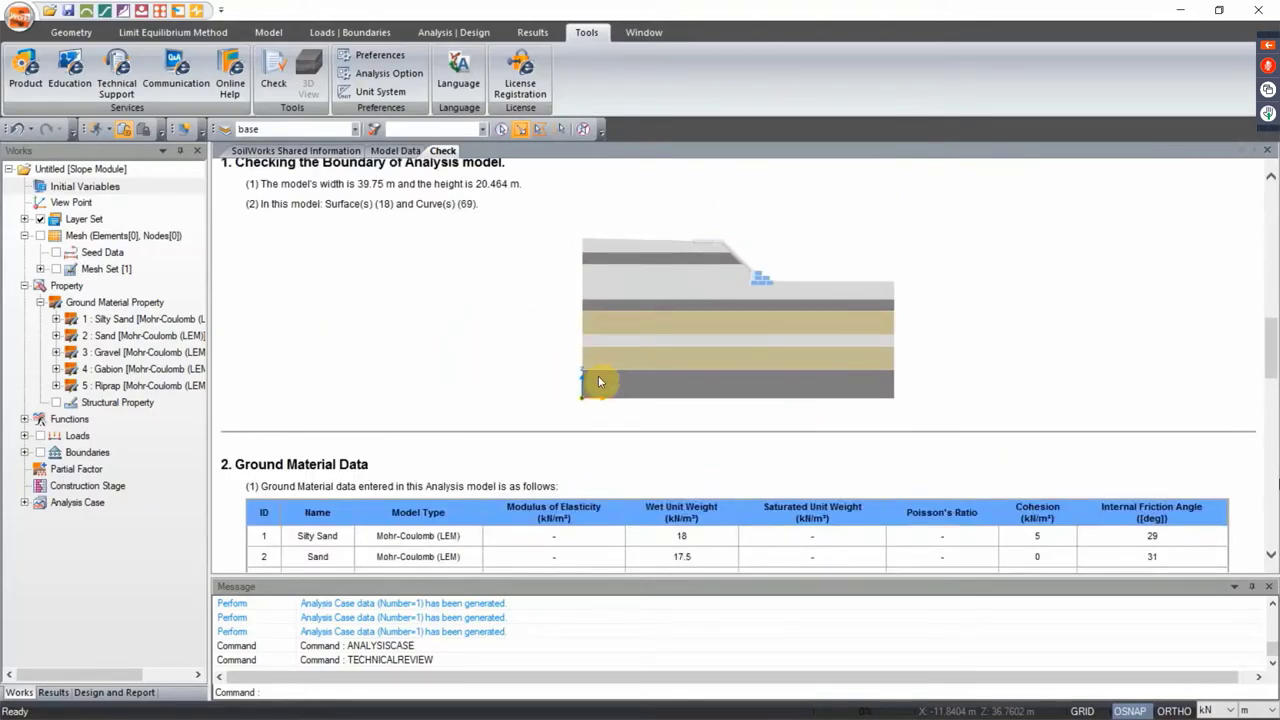
scroll(600, 382, "down", 13)
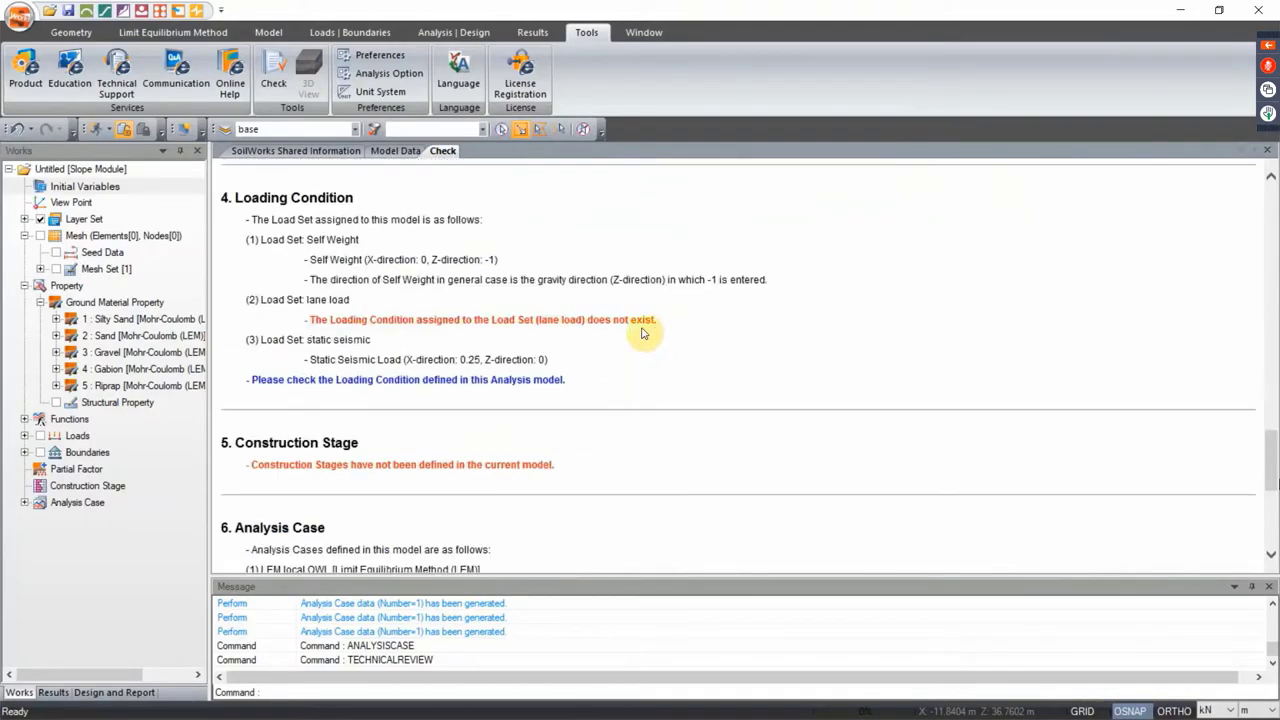
scroll(630, 353, "down", 2)
scroll(400, 362, "down", 2)
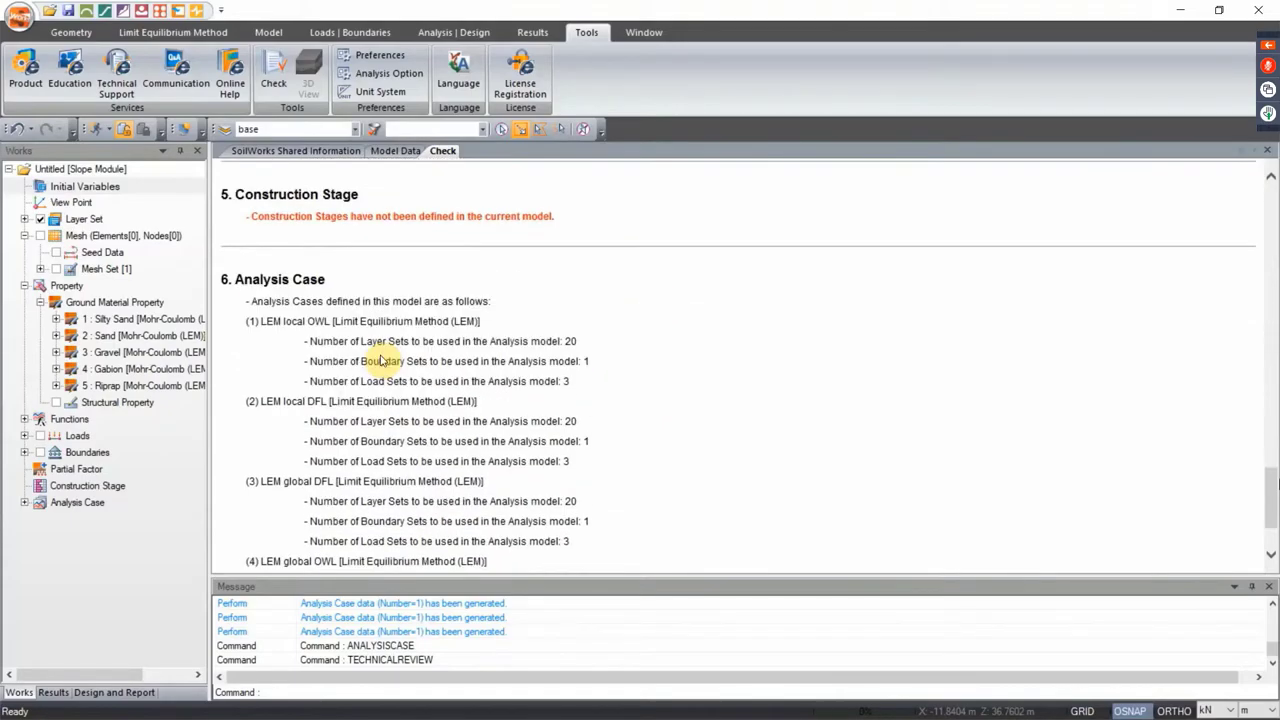
scroll(448, 305, "down", 2)
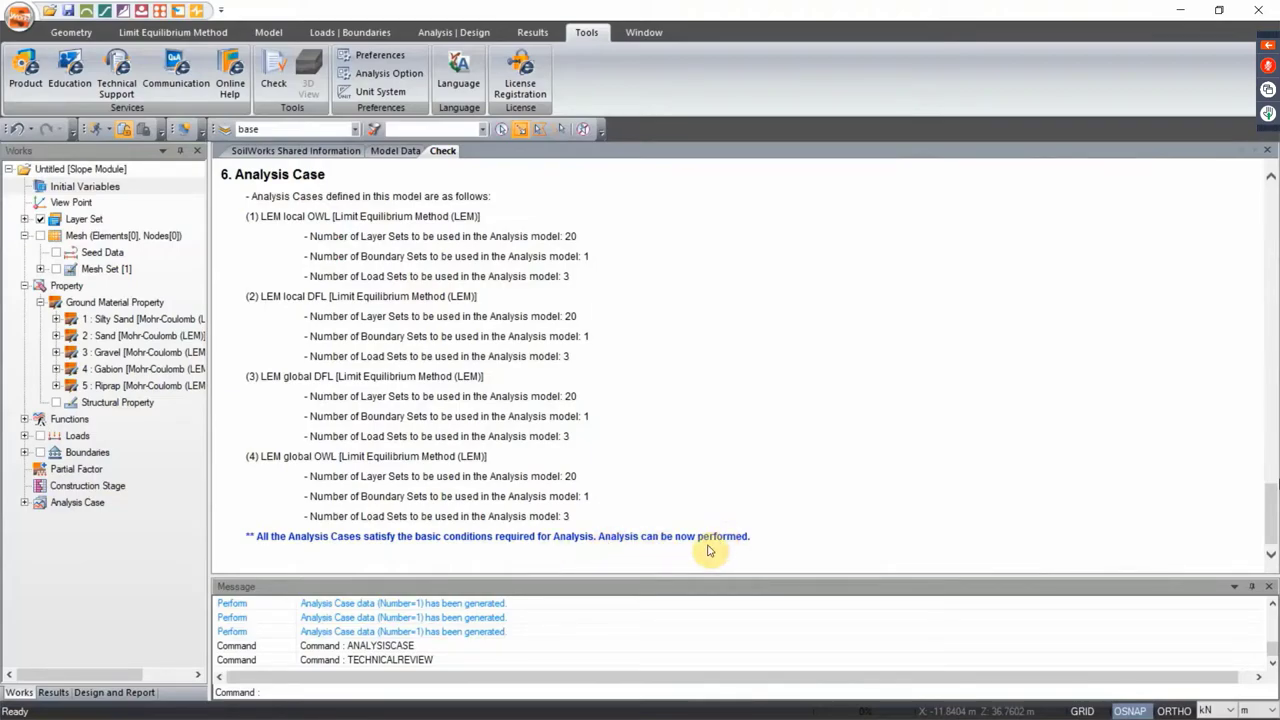
Return to the model data and confirm the design options with an embankment slope factor of safety of 1.300
left_click(391, 153)
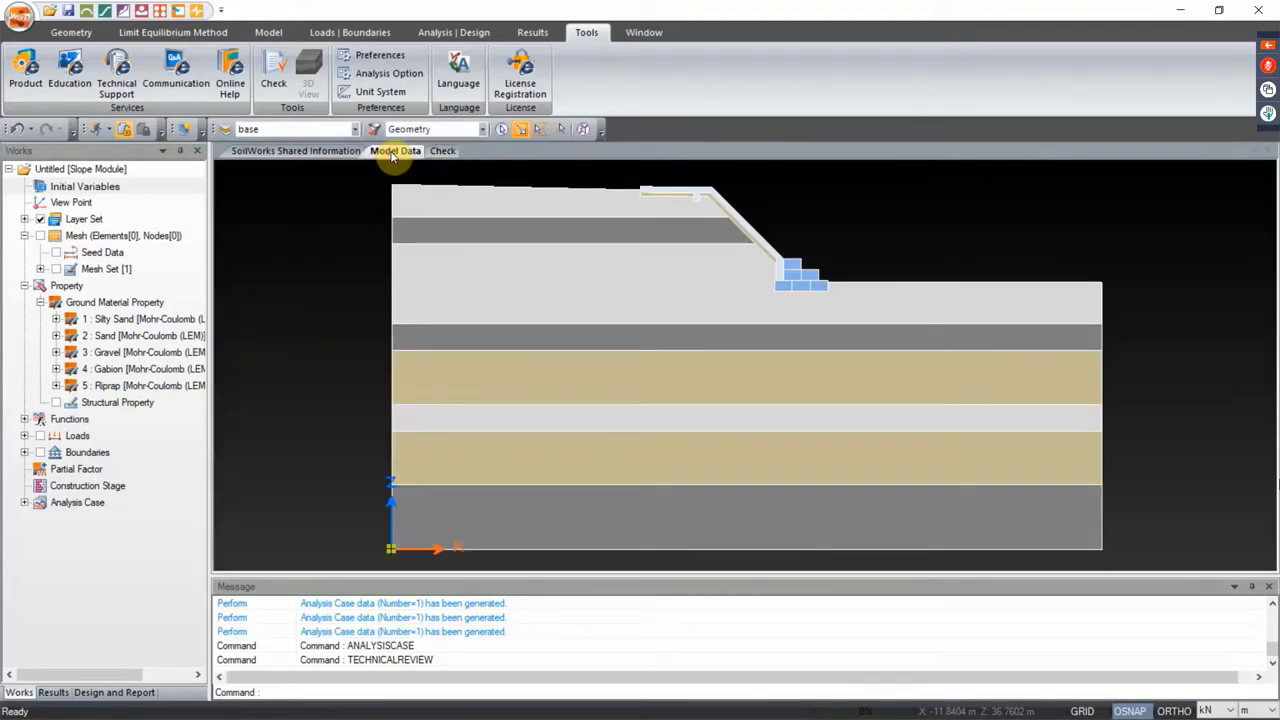
left_click(430, 34)
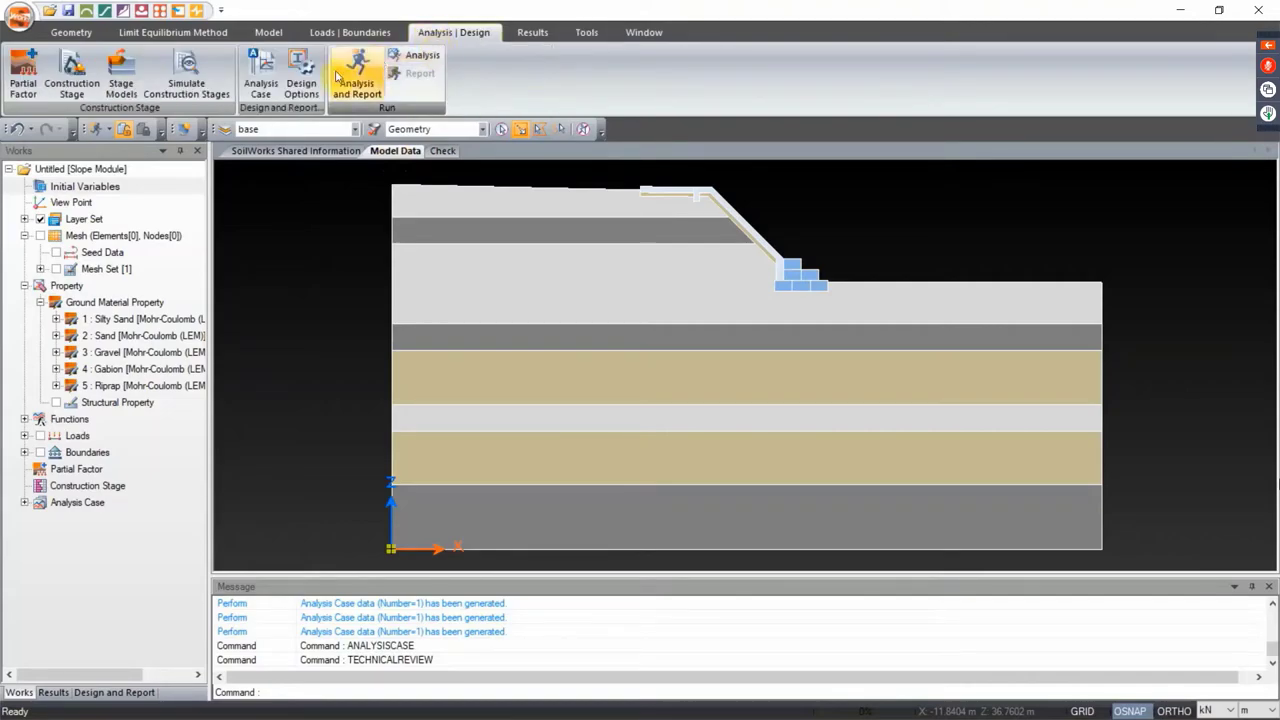
left_click(295, 88)
left_click_drag(243, 86, 213, 185)
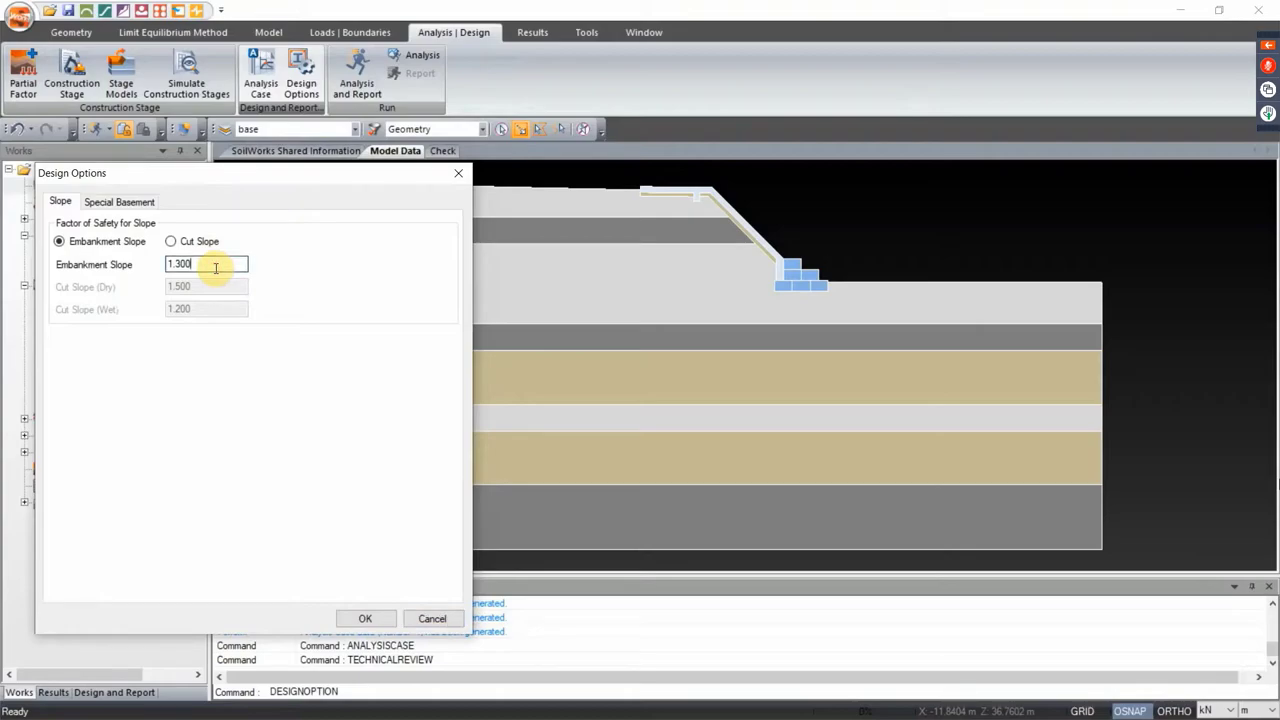
left_click(220, 265)
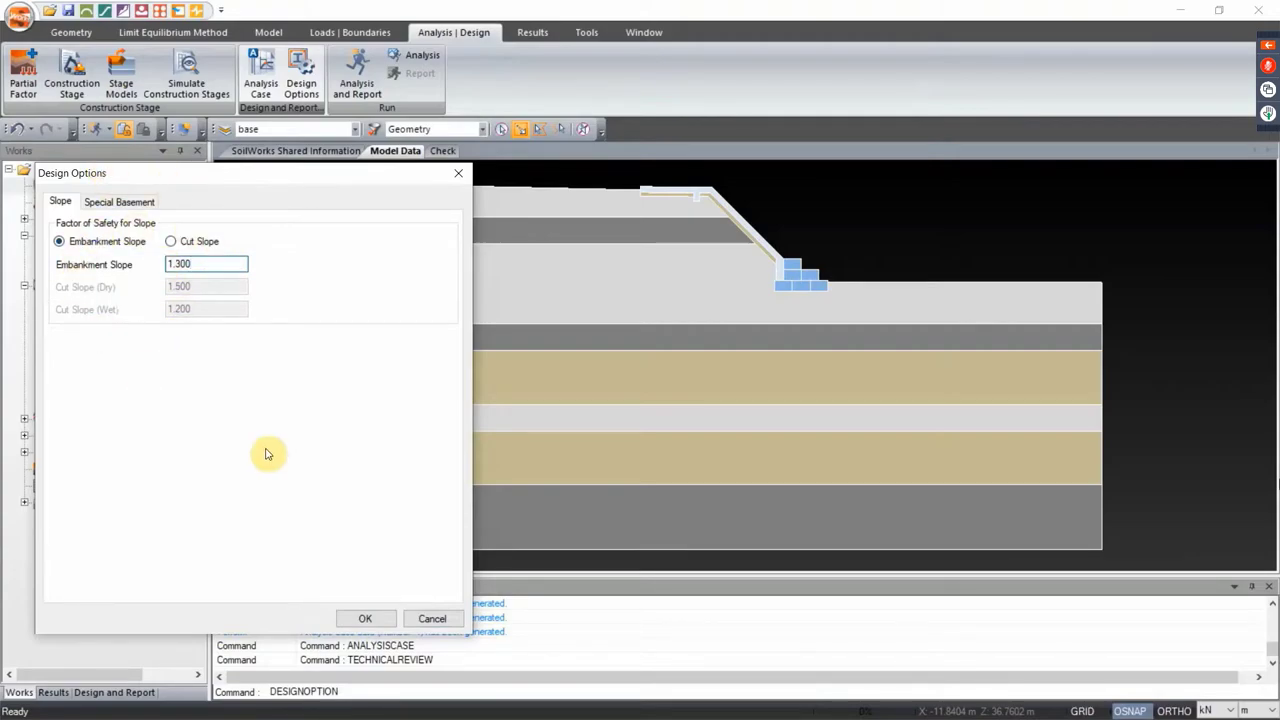
left_click(365, 618)
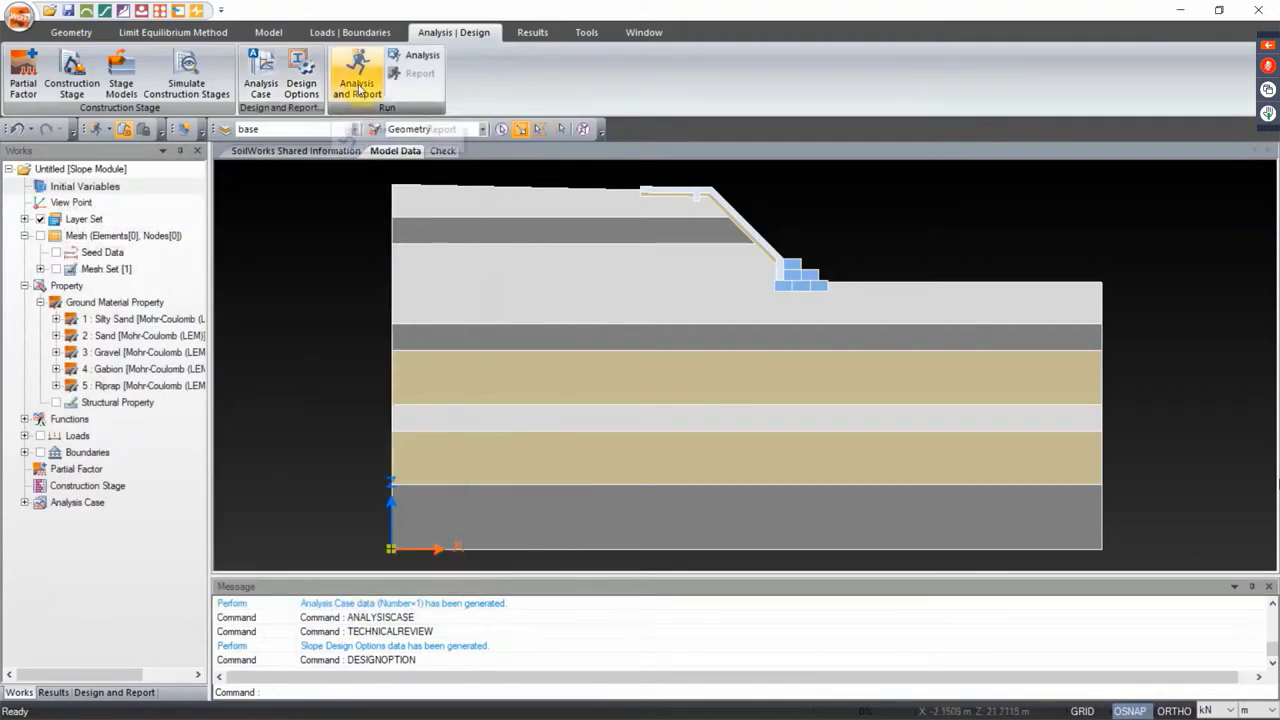
Perform the analysis for all four LEM cases and the slope results report, saving the model over the existing slope.ssb
left_click(357, 80)
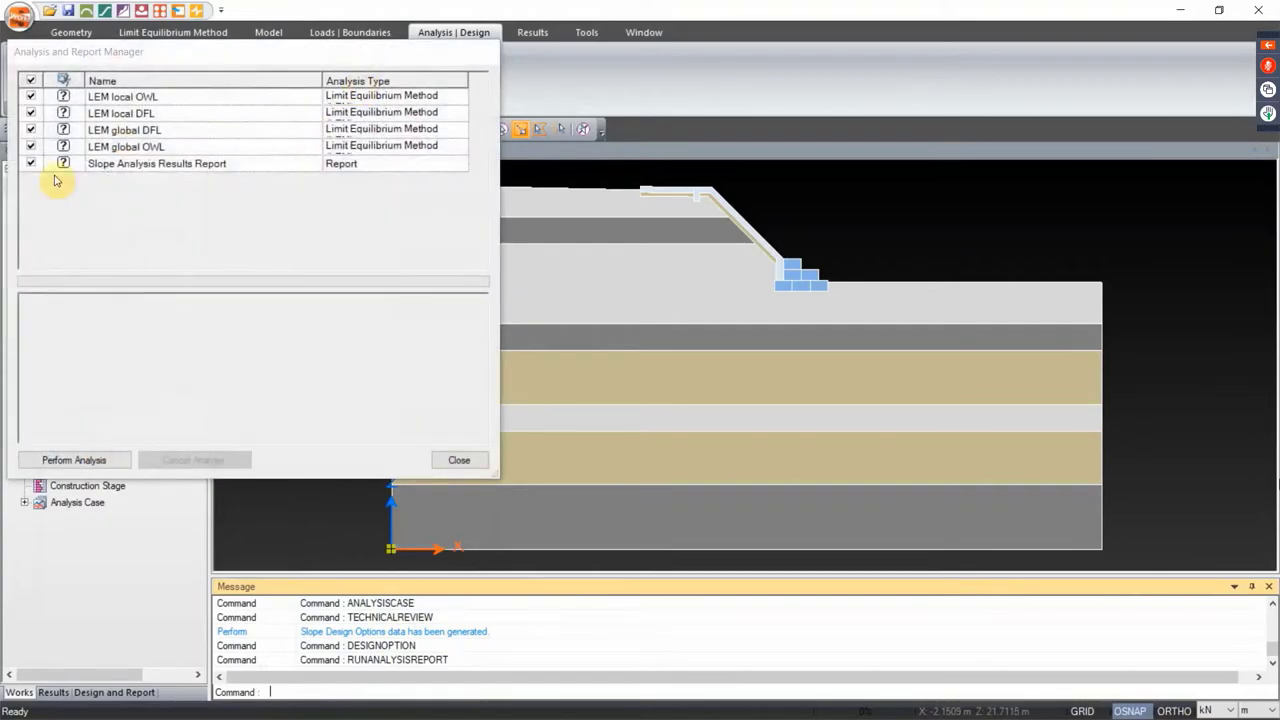
left_click(90, 460)
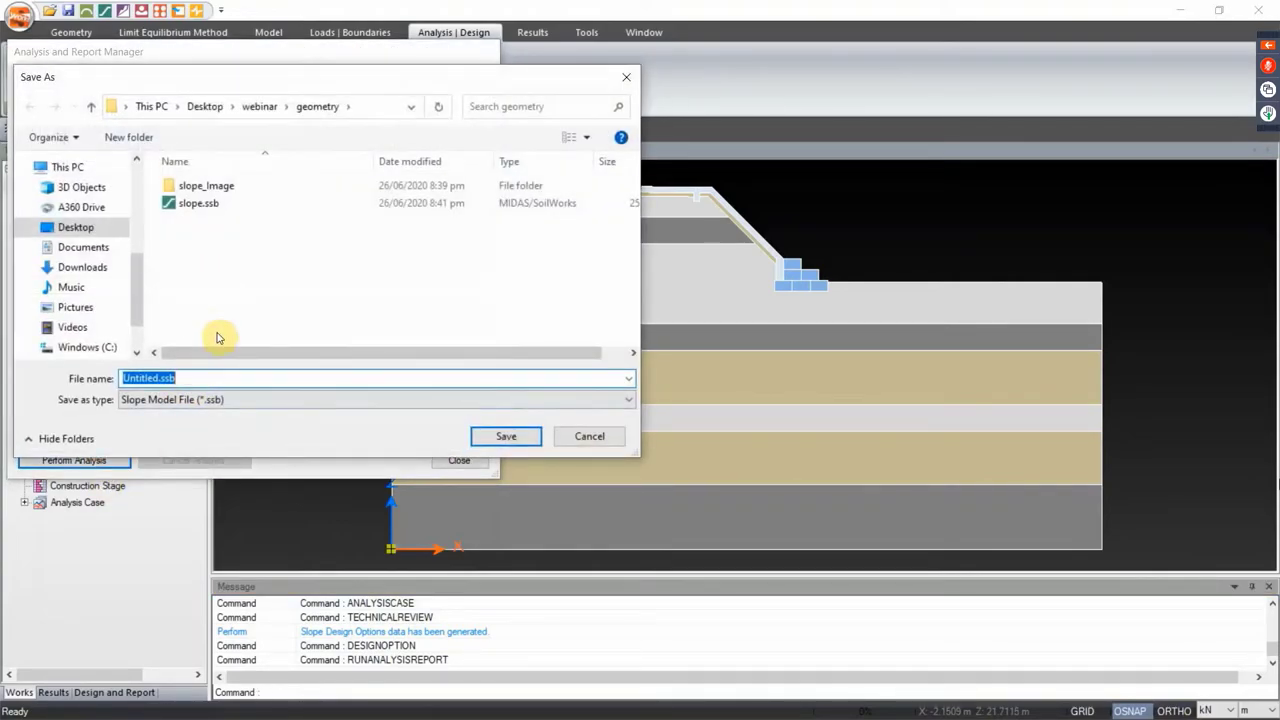
left_click(211, 205)
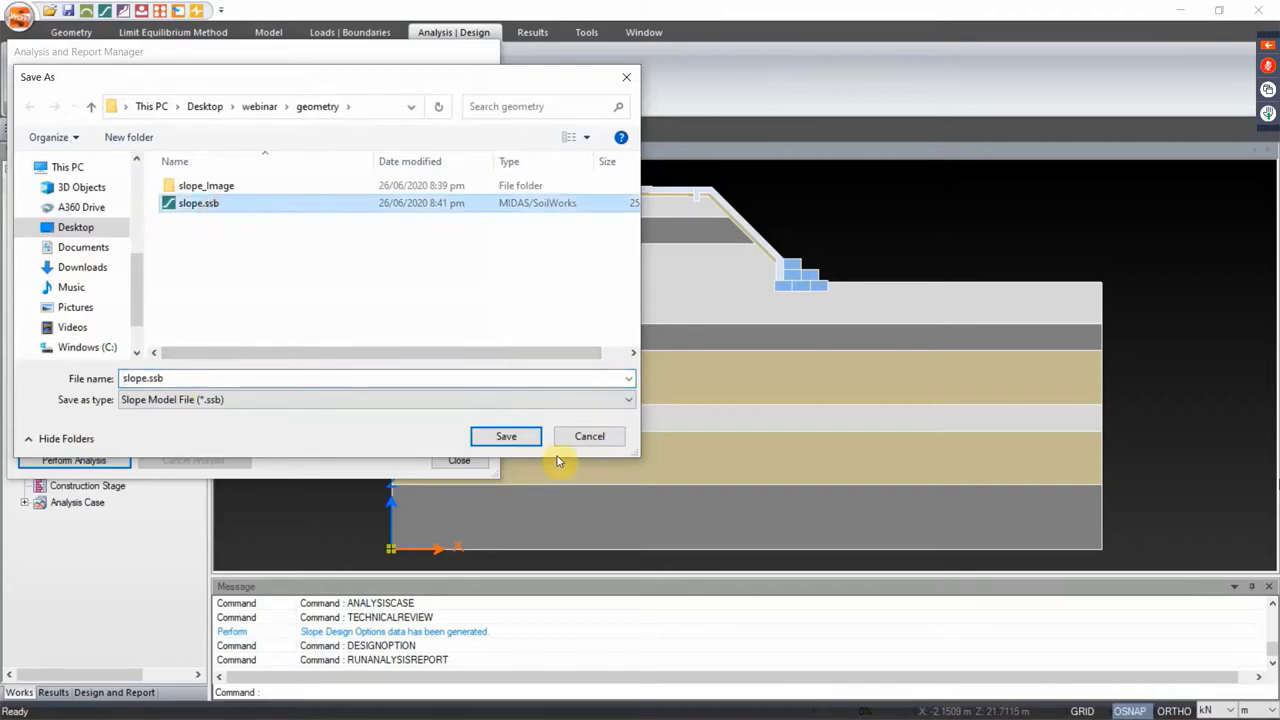
left_click(503, 436)
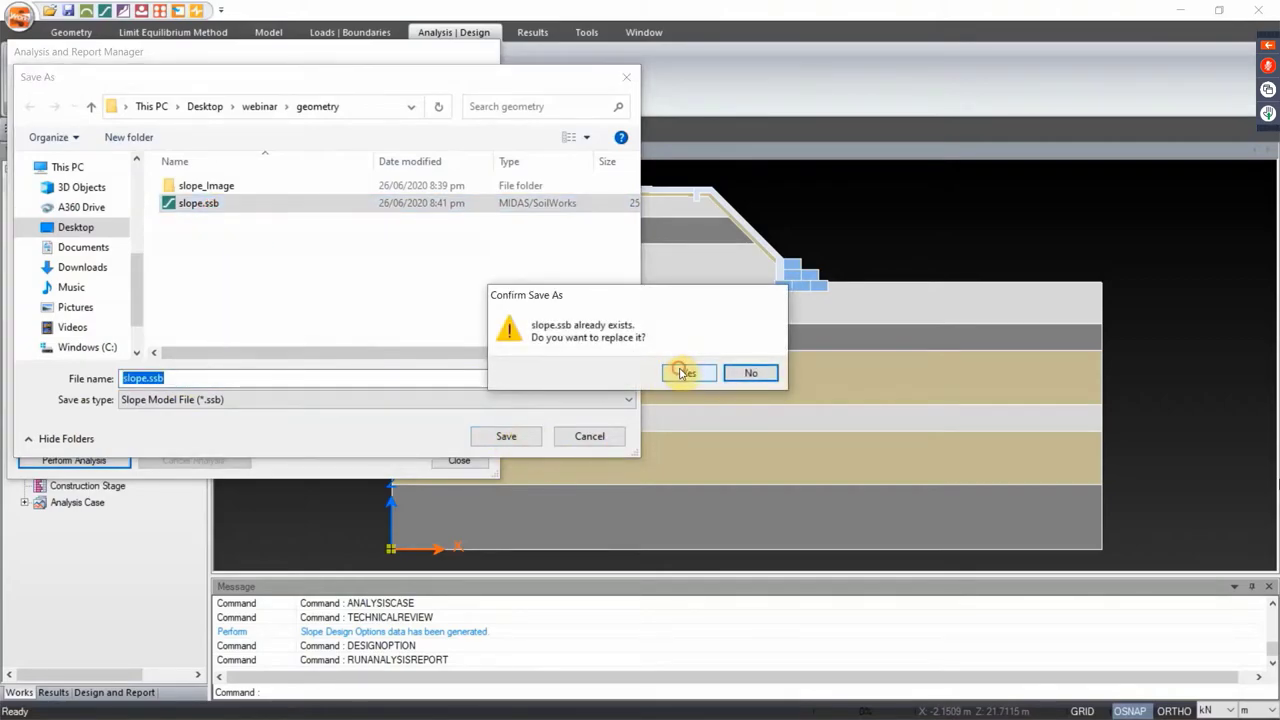
left_click(682, 373)
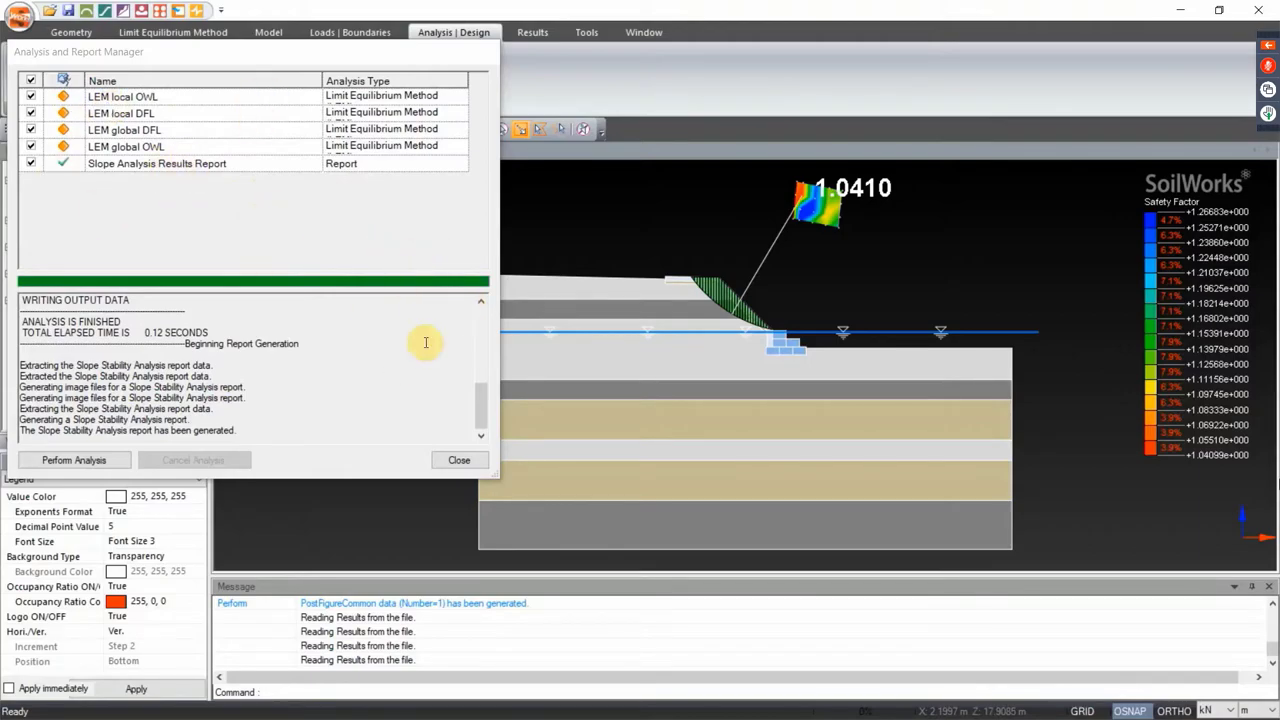
left_click(462, 460)
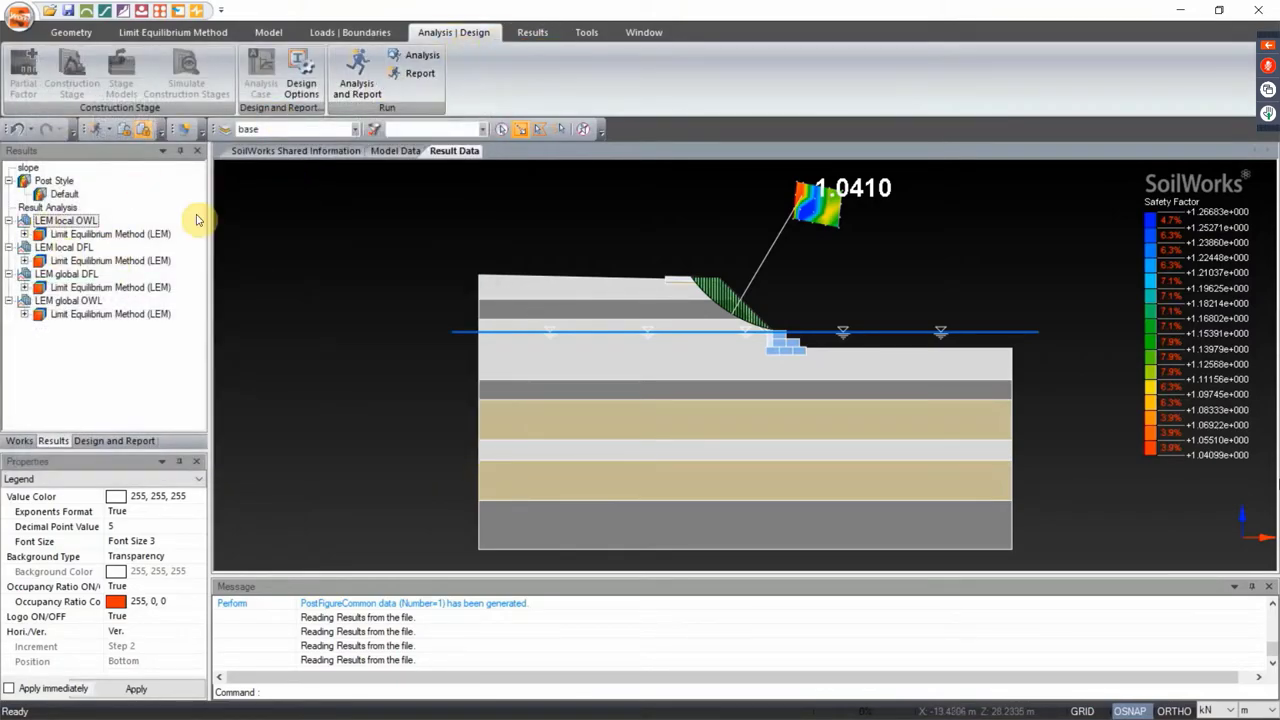
Expand the LEM results of all four analysis cases and display the arc failure surfaces of LEM local OWL and LEM local DFL
left_click(526, 35)
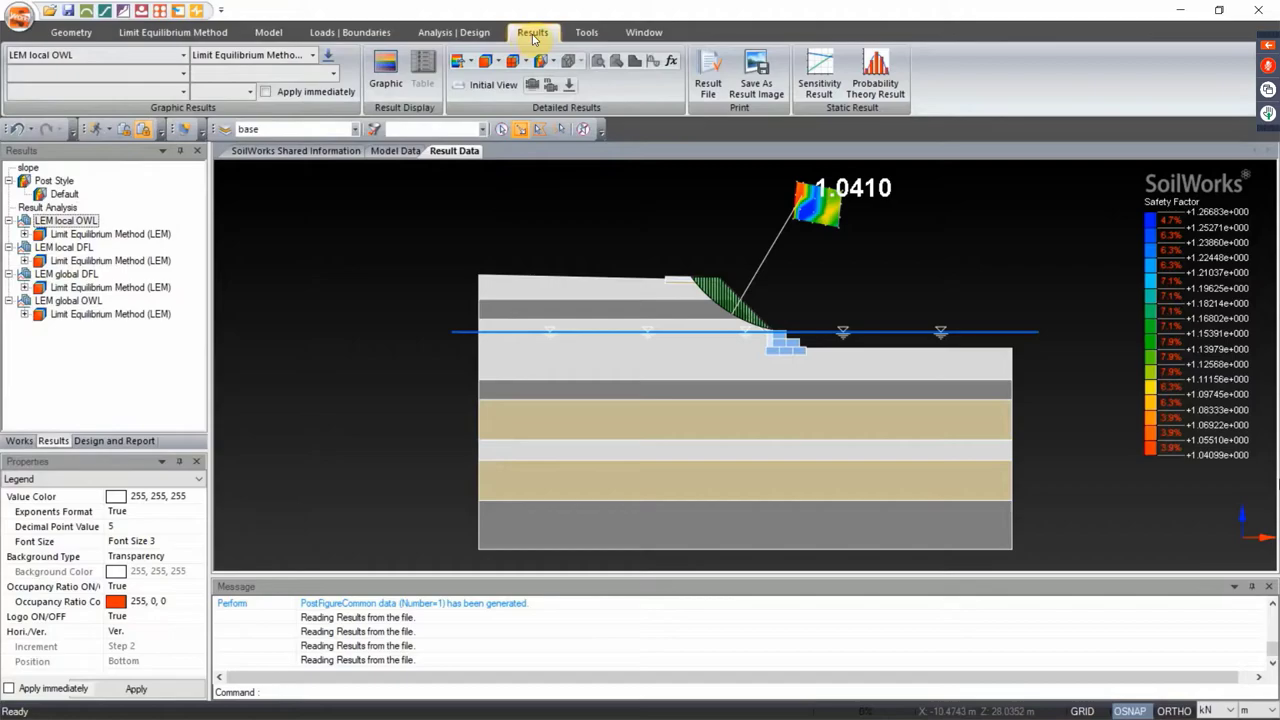
left_click(56, 180)
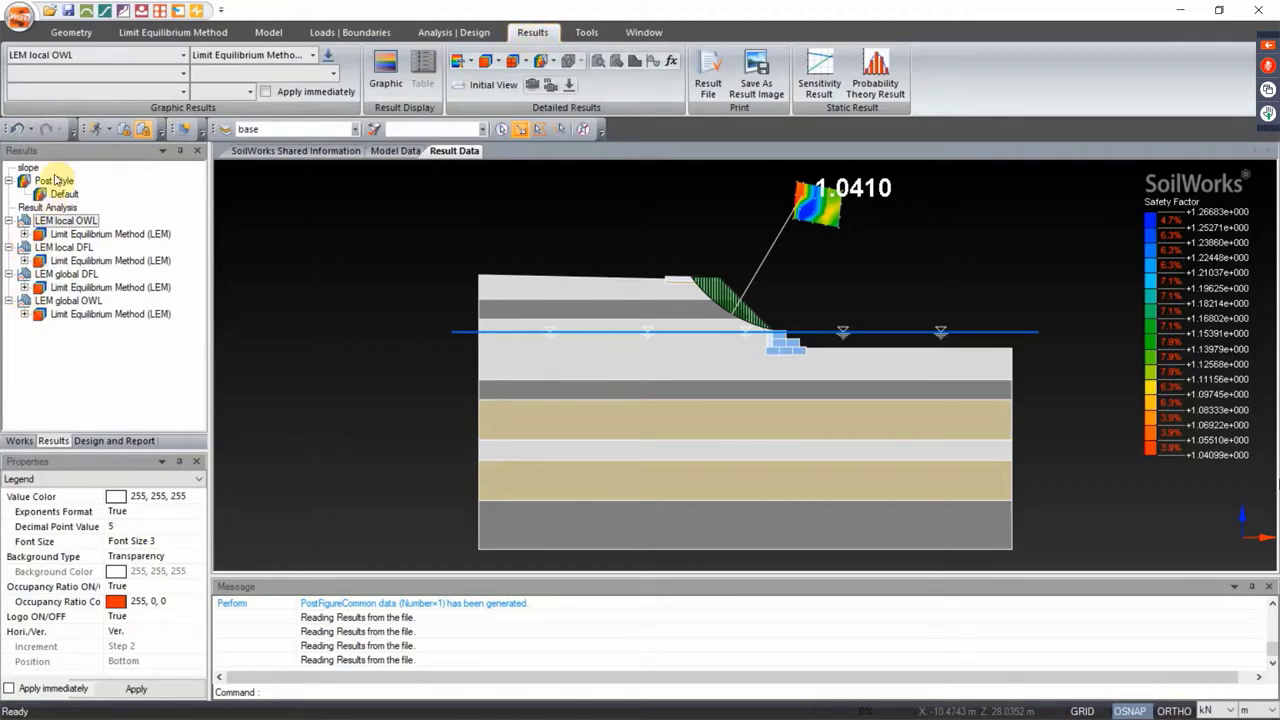
left_click(24, 233)
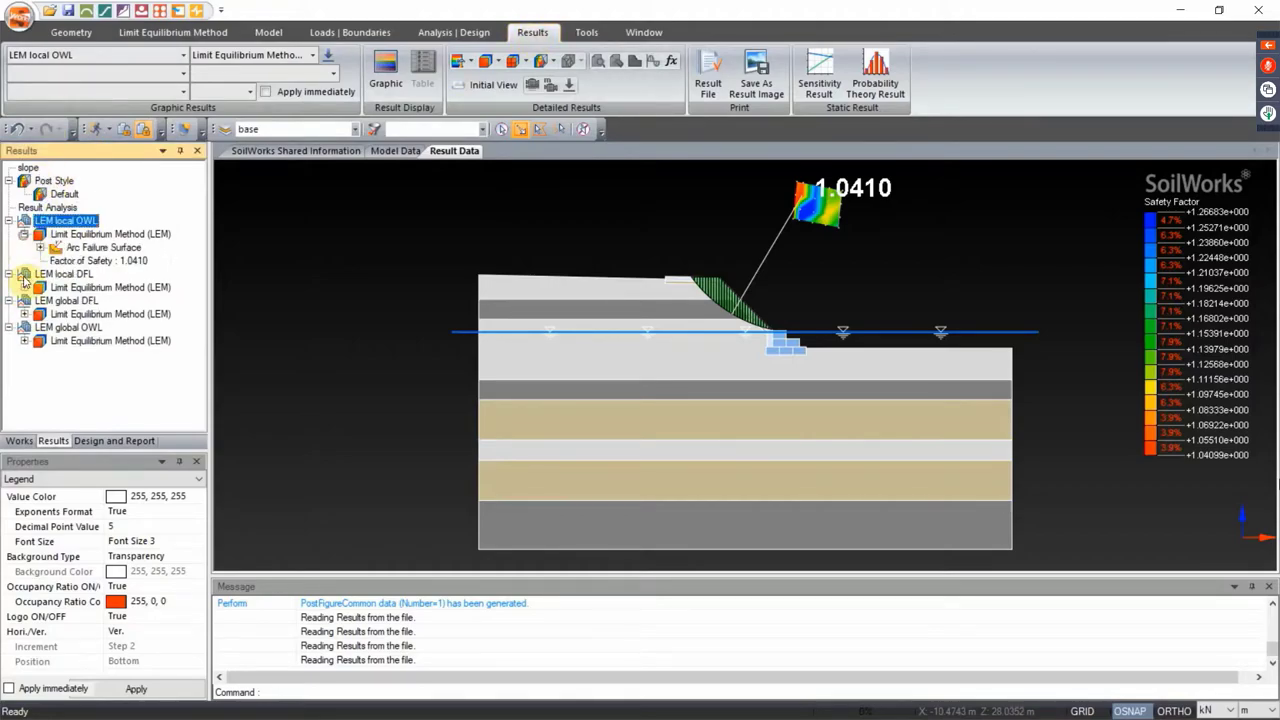
left_click(24, 287)
left_click(24, 340)
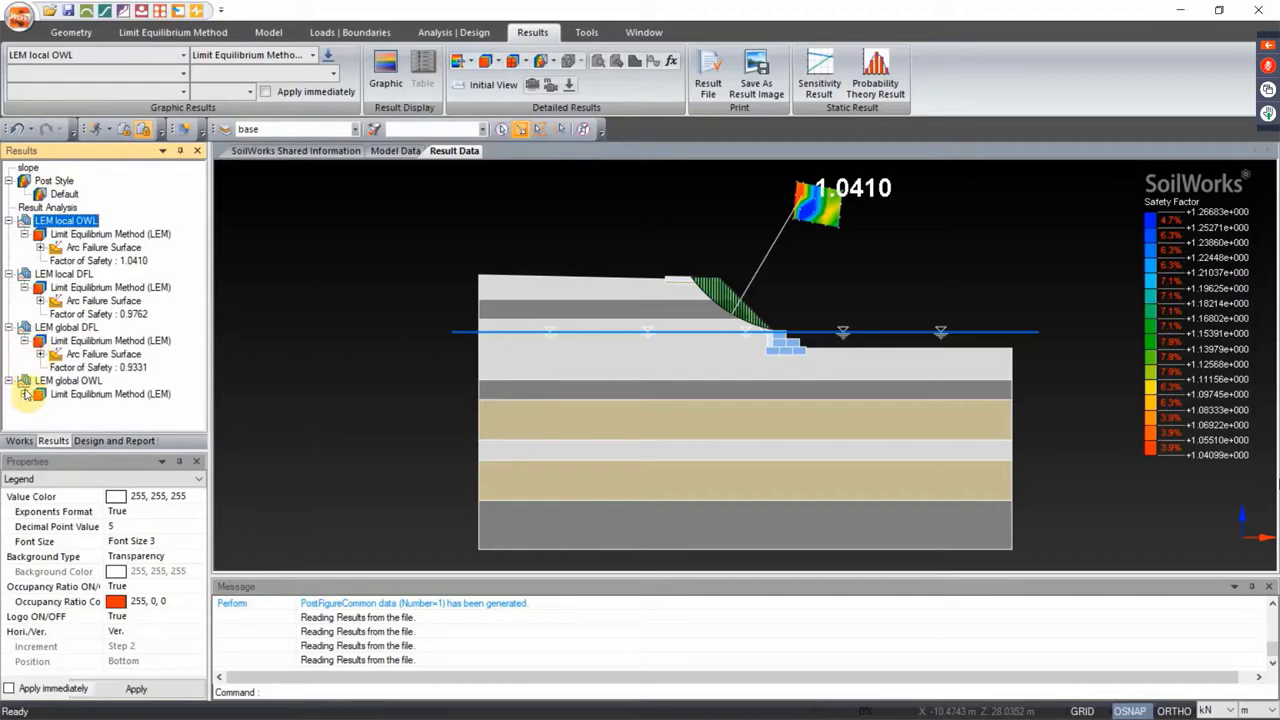
left_click(24, 394)
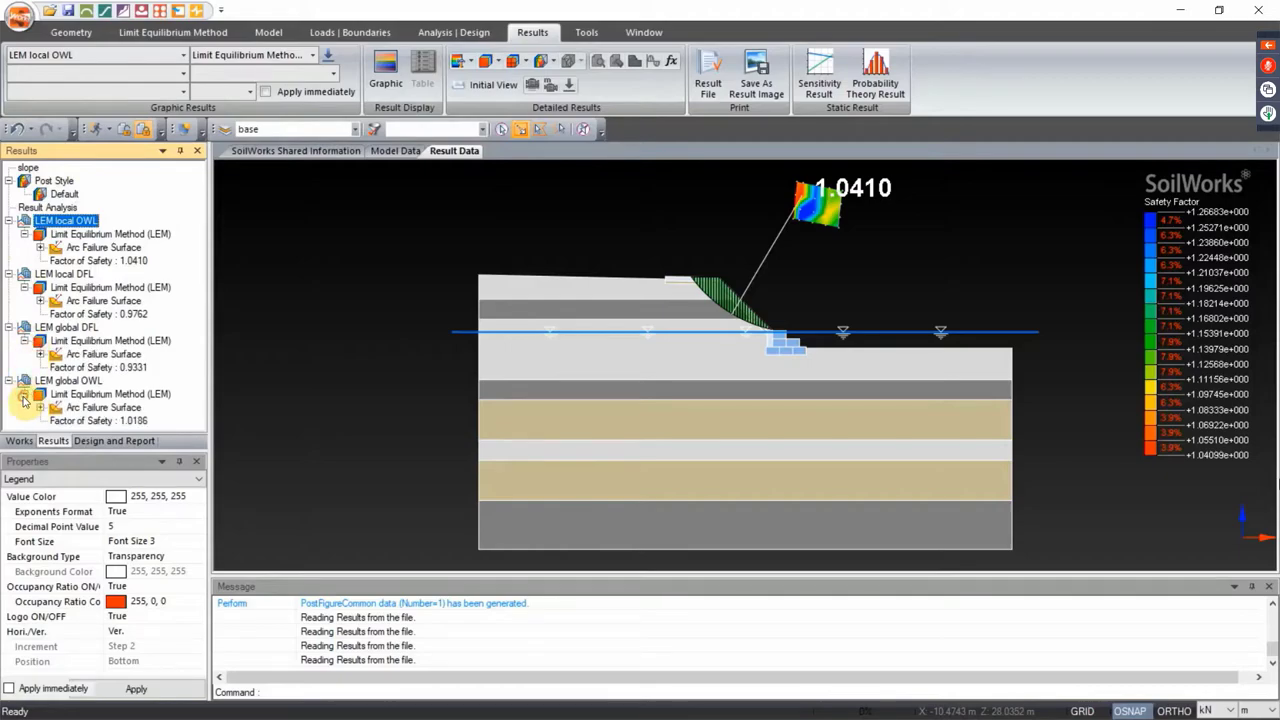
left_click(110, 248)
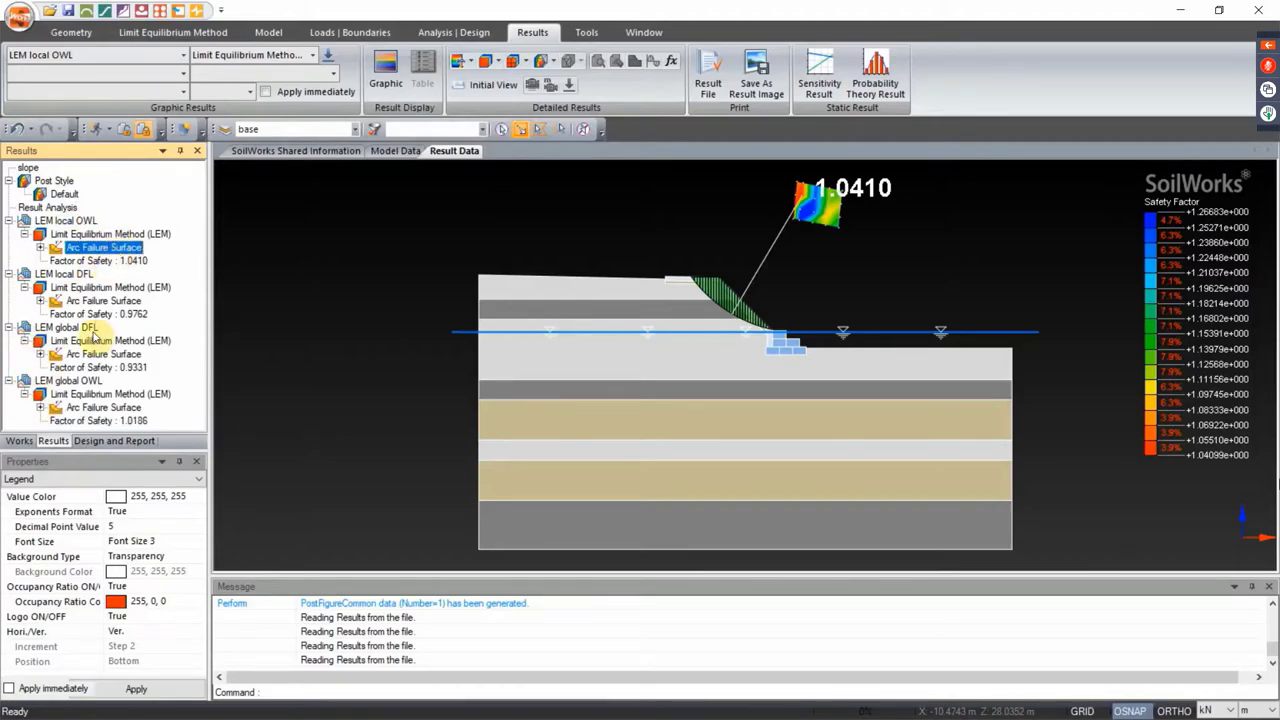
left_click(103, 301)
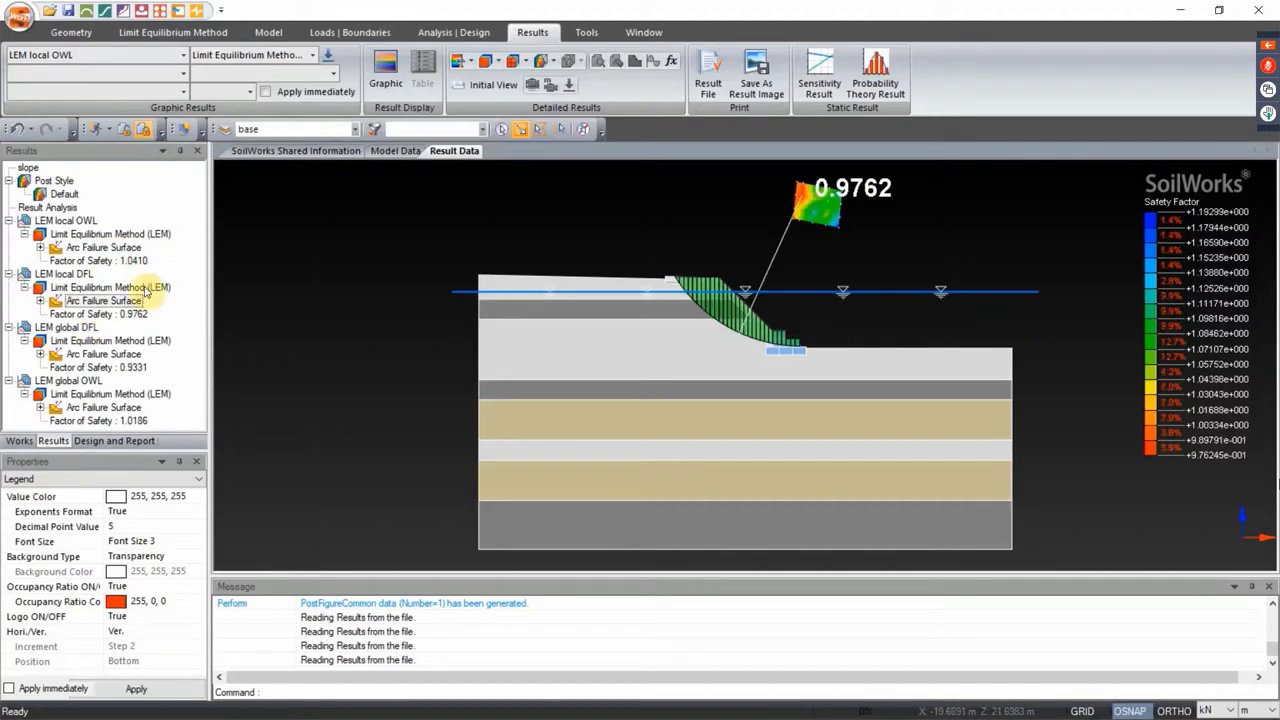
Display the arc failure surfaces of the LEM global OWL and LEM global DFL cases
left_click(88, 355)
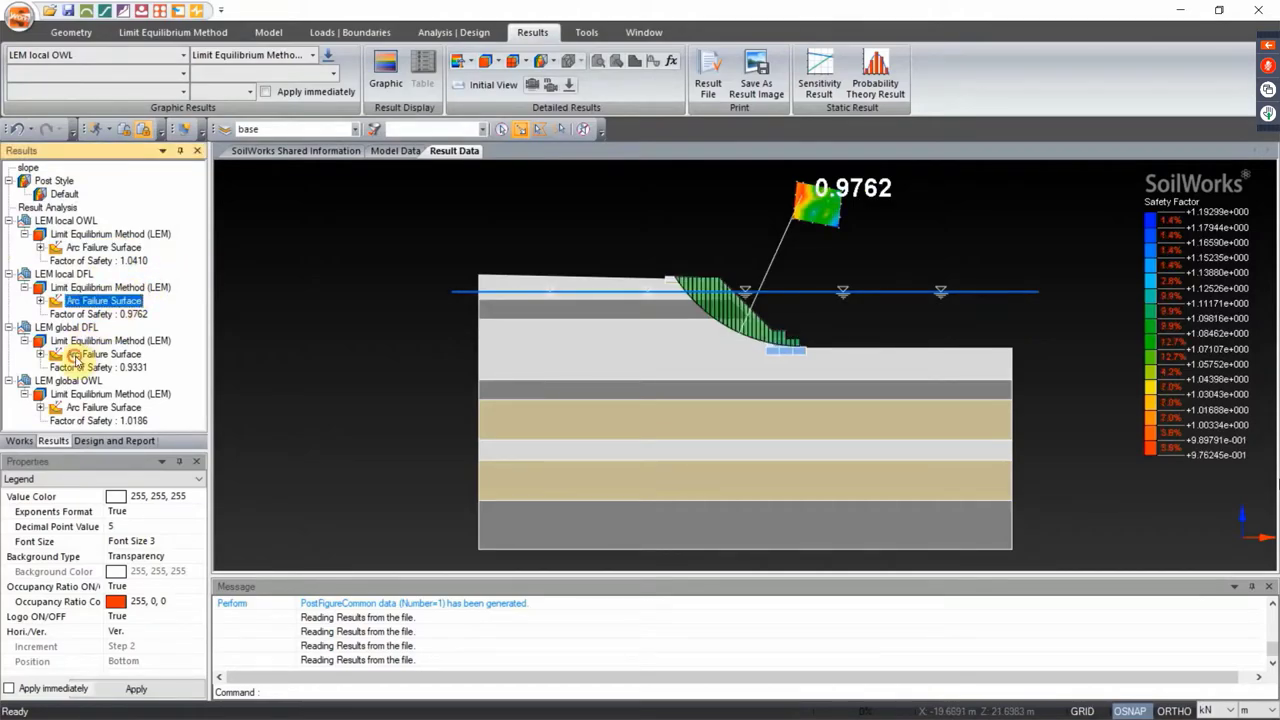
left_click(85, 408)
scroll(429, 286, "down", 3)
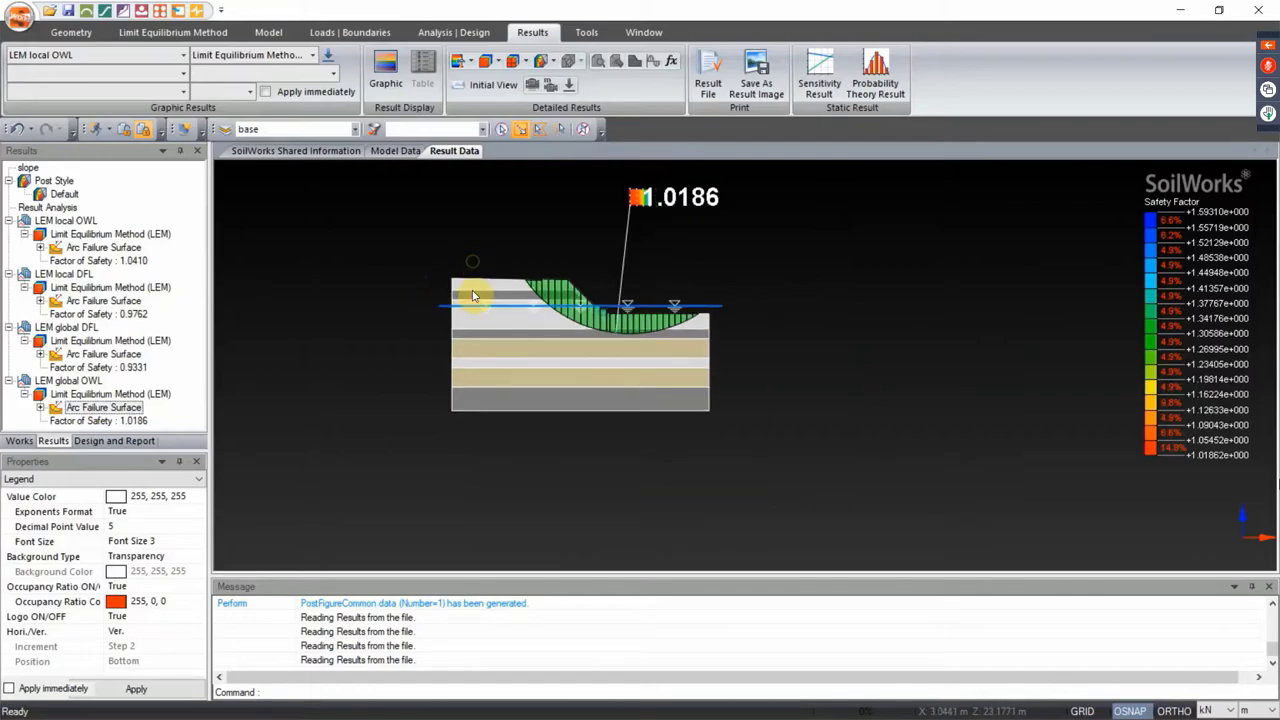
left_click_drag(254, 331, 443, 331)
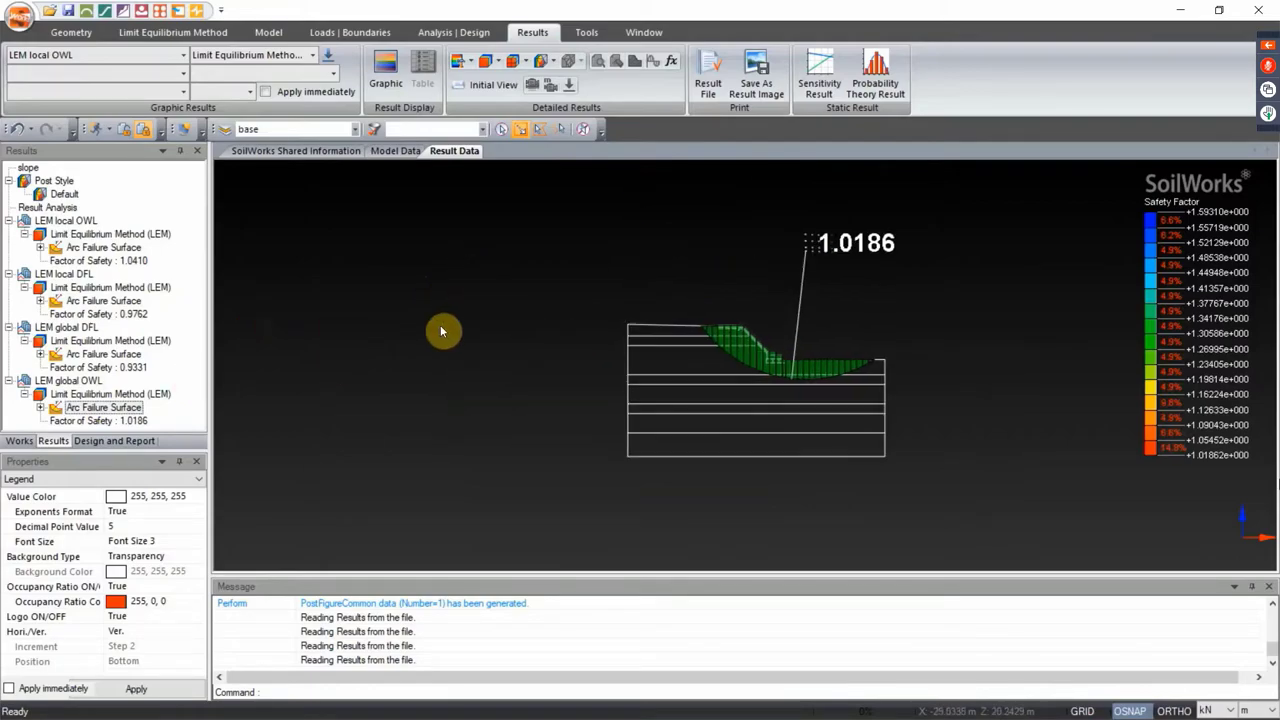
left_click(82, 354)
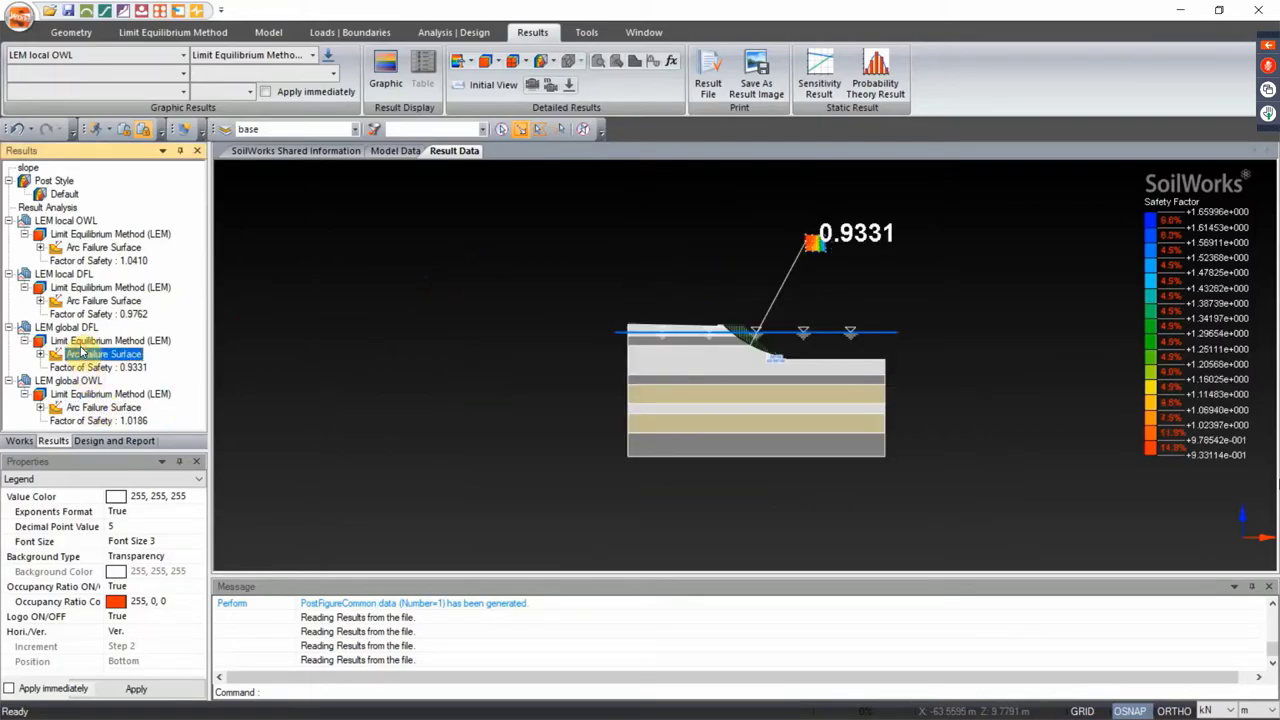
left_click(92, 288)
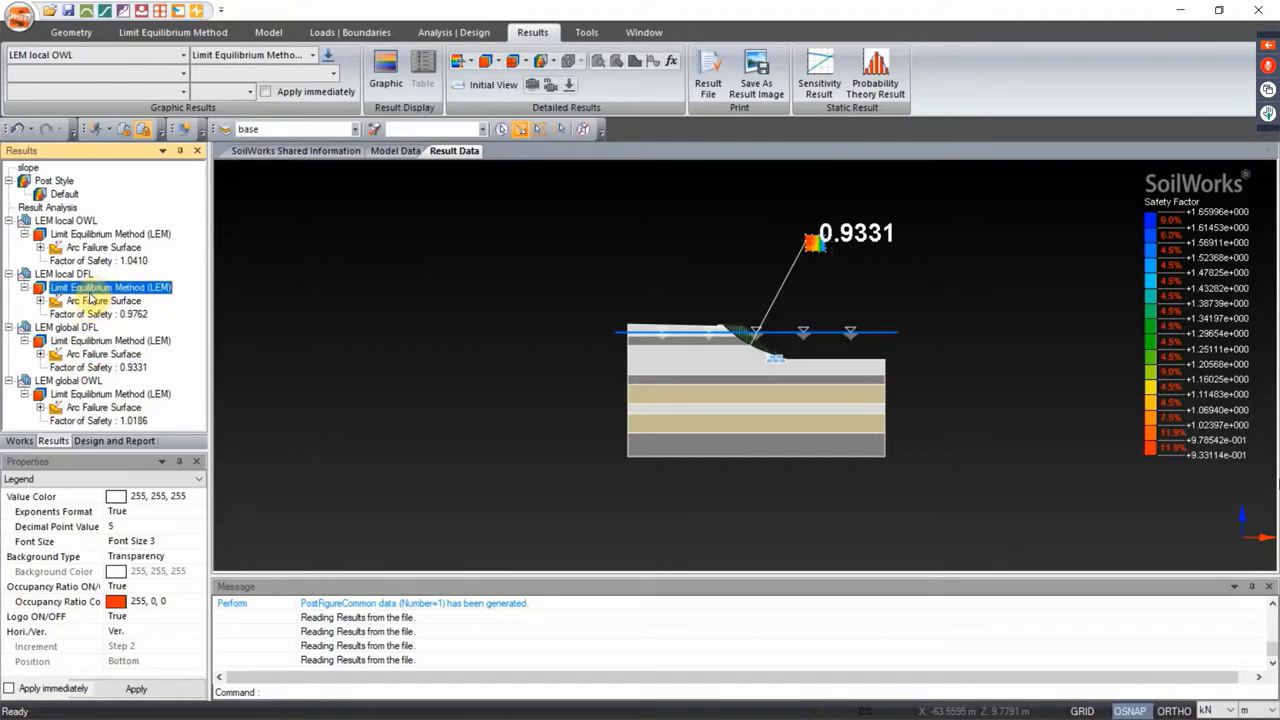
left_click(88, 354)
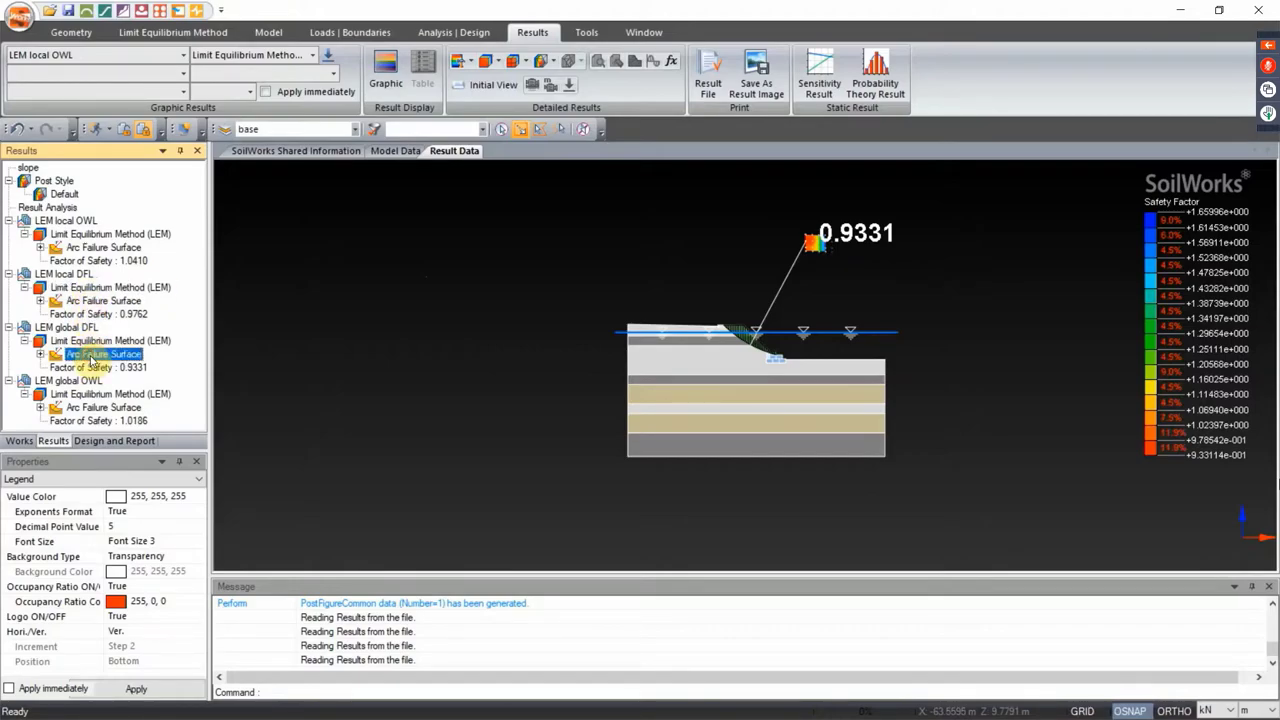
Review the free body diagram and force components of slice 12/31 in the LEM global DFL failure surface
scroll(723, 320, "up", 4)
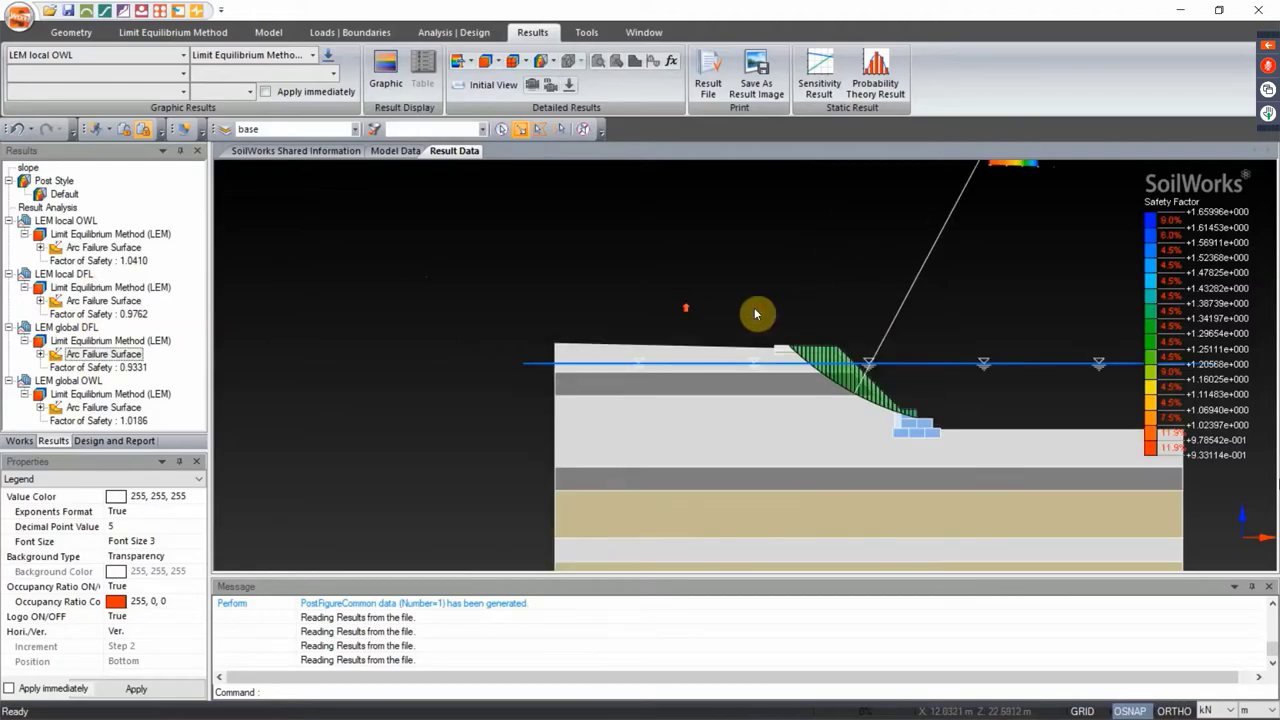
scroll(703, 305, "up", 2)
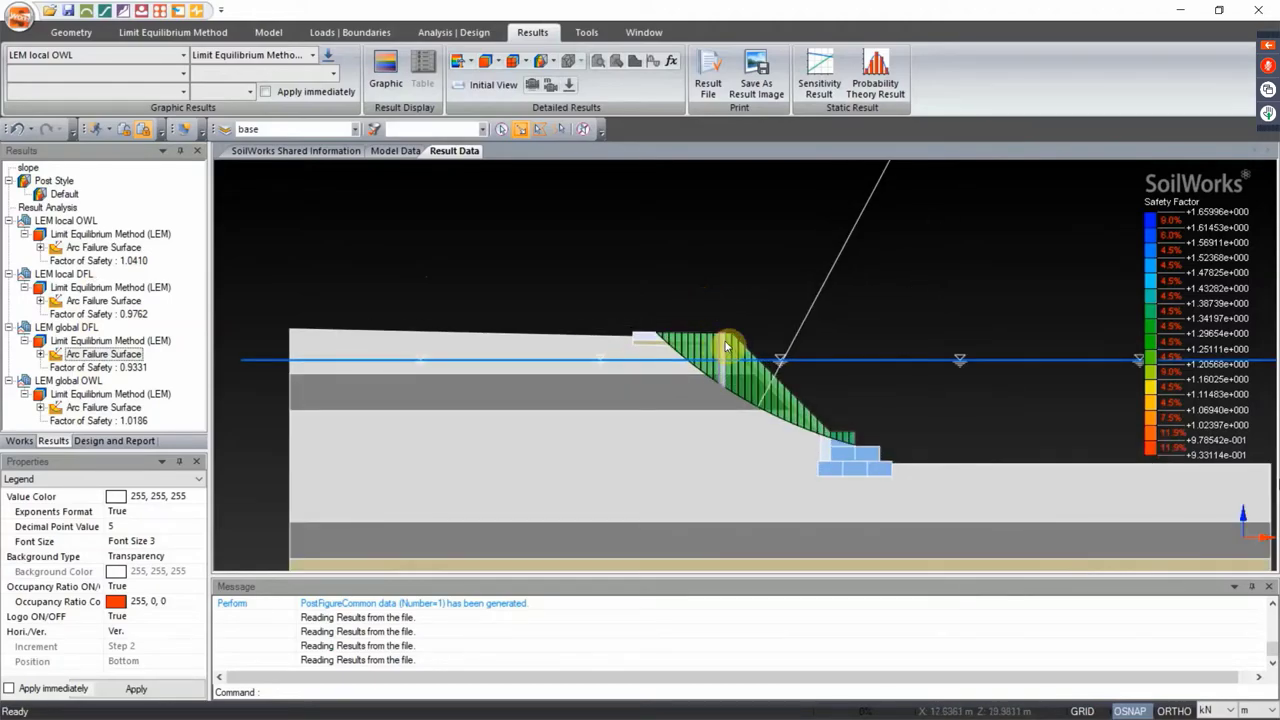
left_click(730, 349)
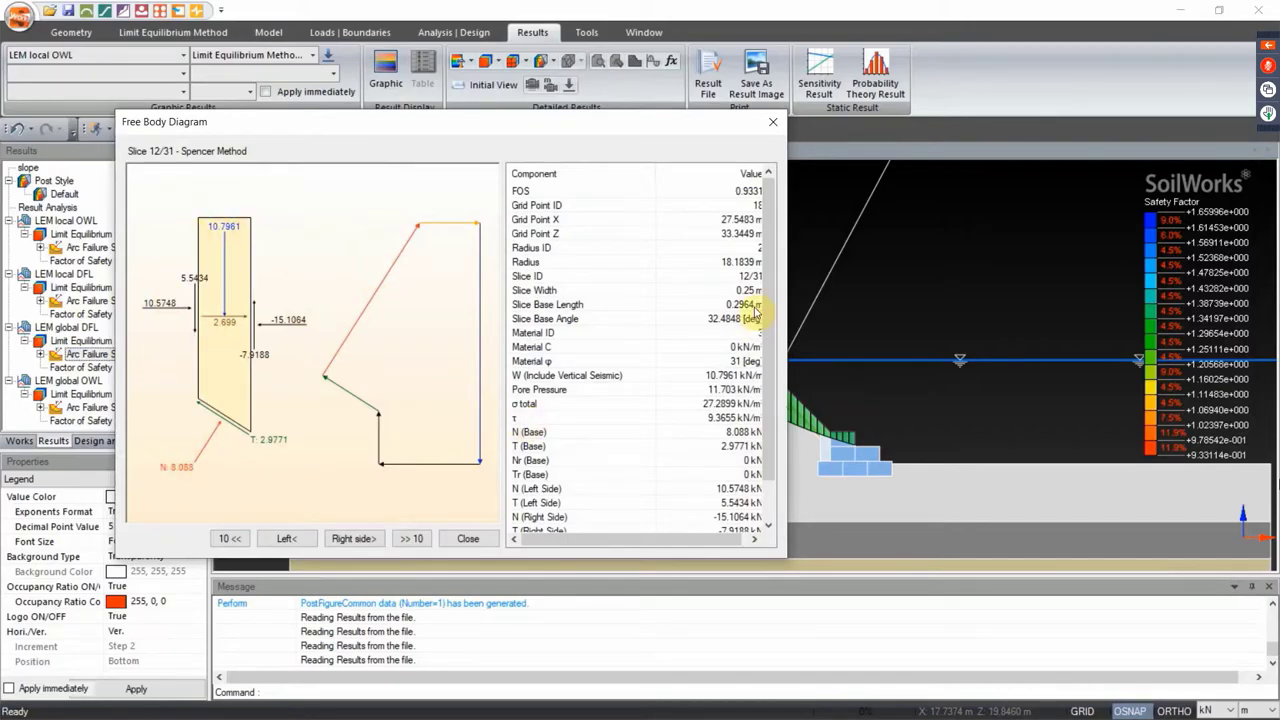
left_click_drag(765, 300, 767, 447)
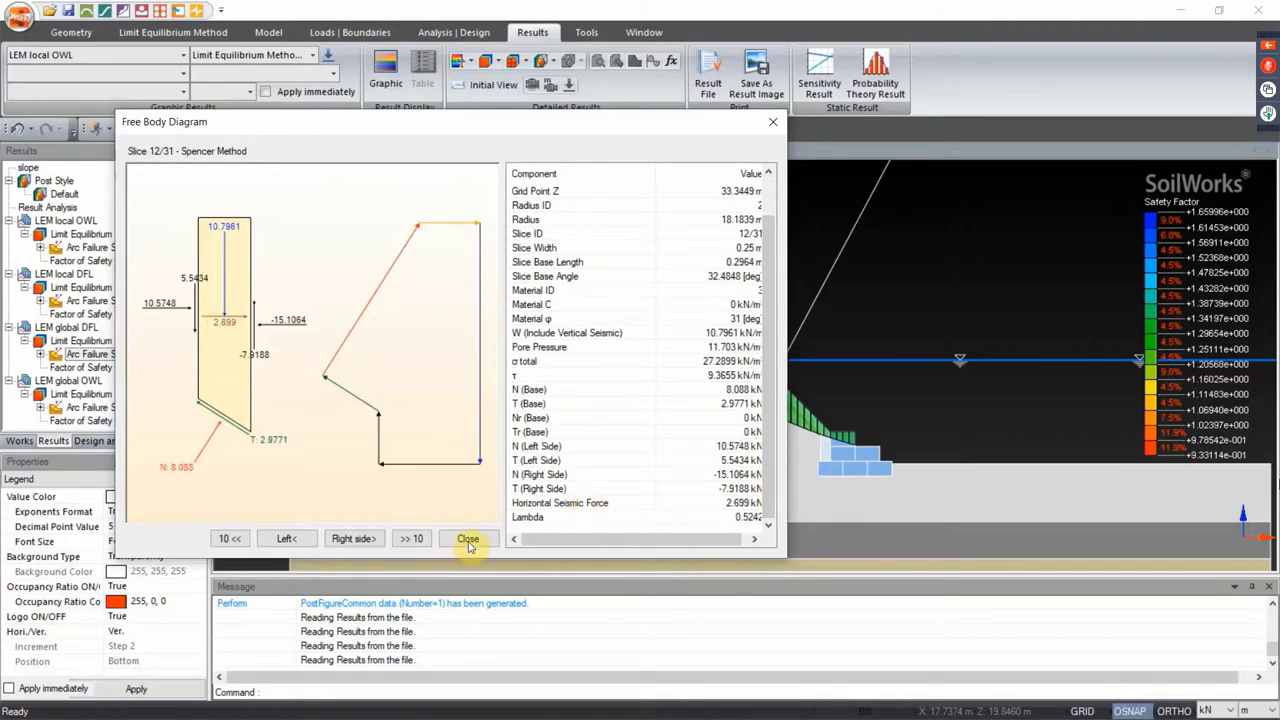
left_click(588, 543)
left_click_drag(588, 545, 674, 511)
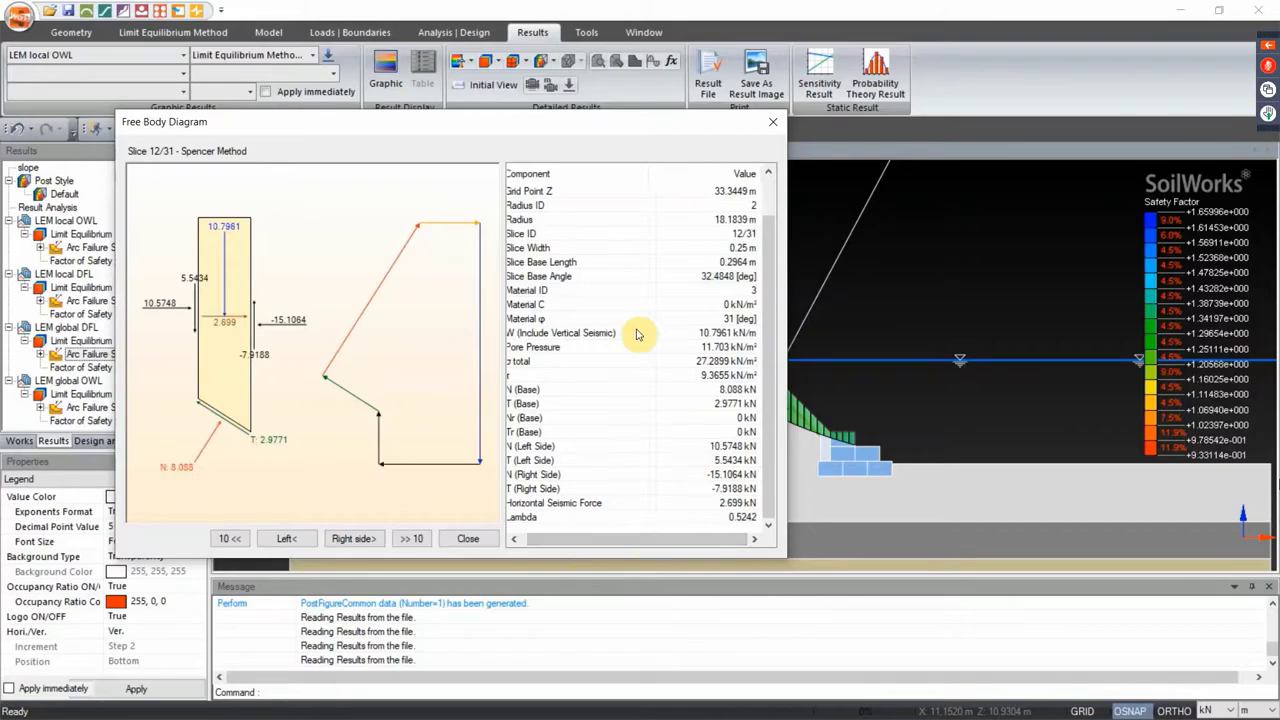
left_click(775, 122)
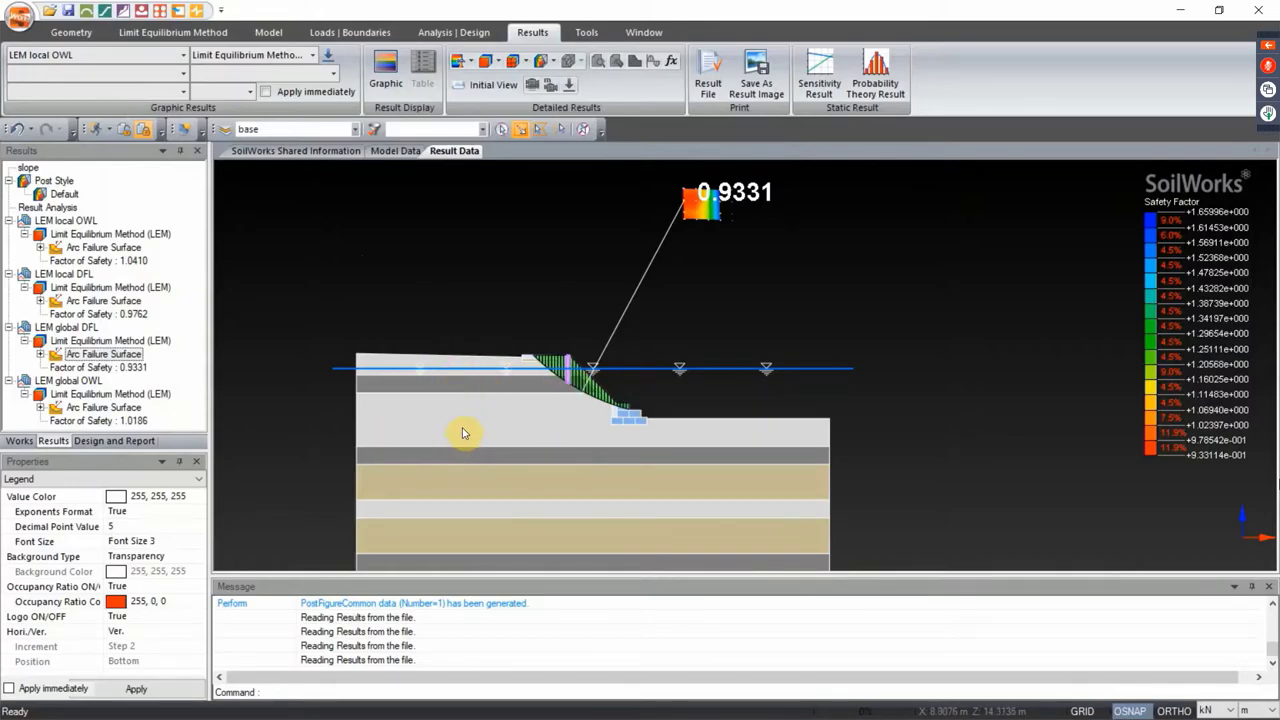
scroll(466, 394, "up", 2)
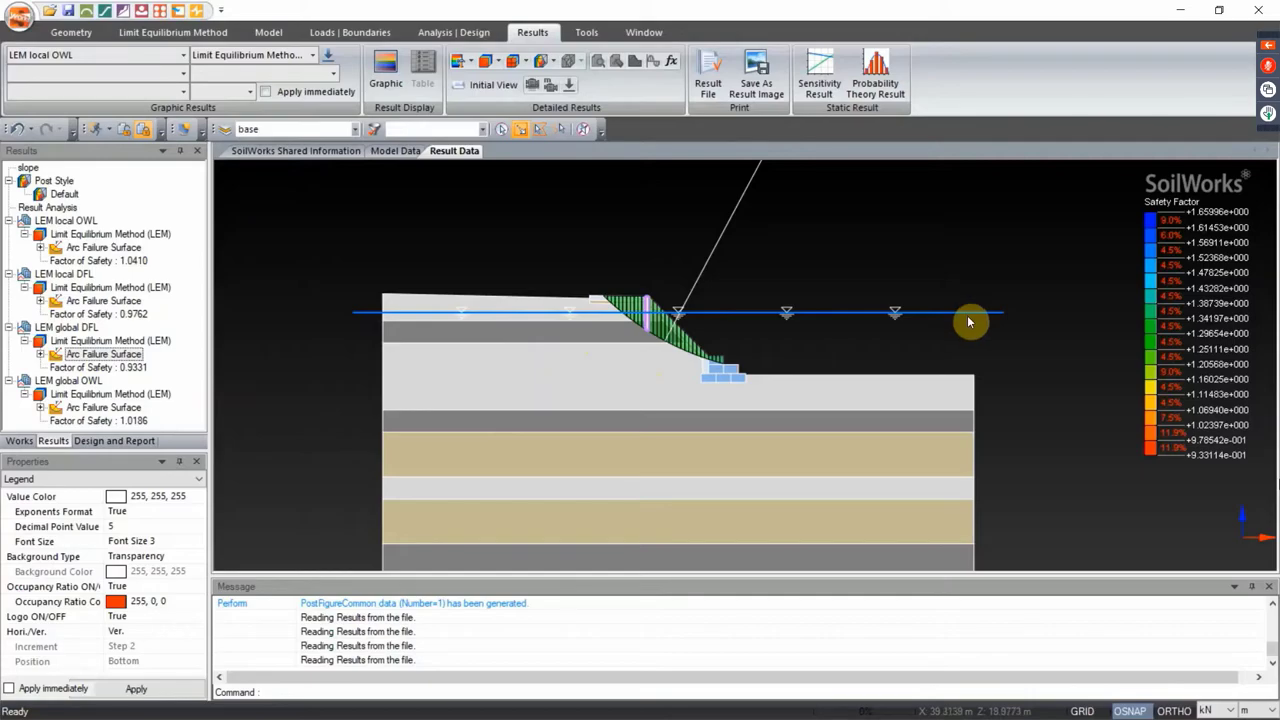
scroll(887, 305, "down", 4)
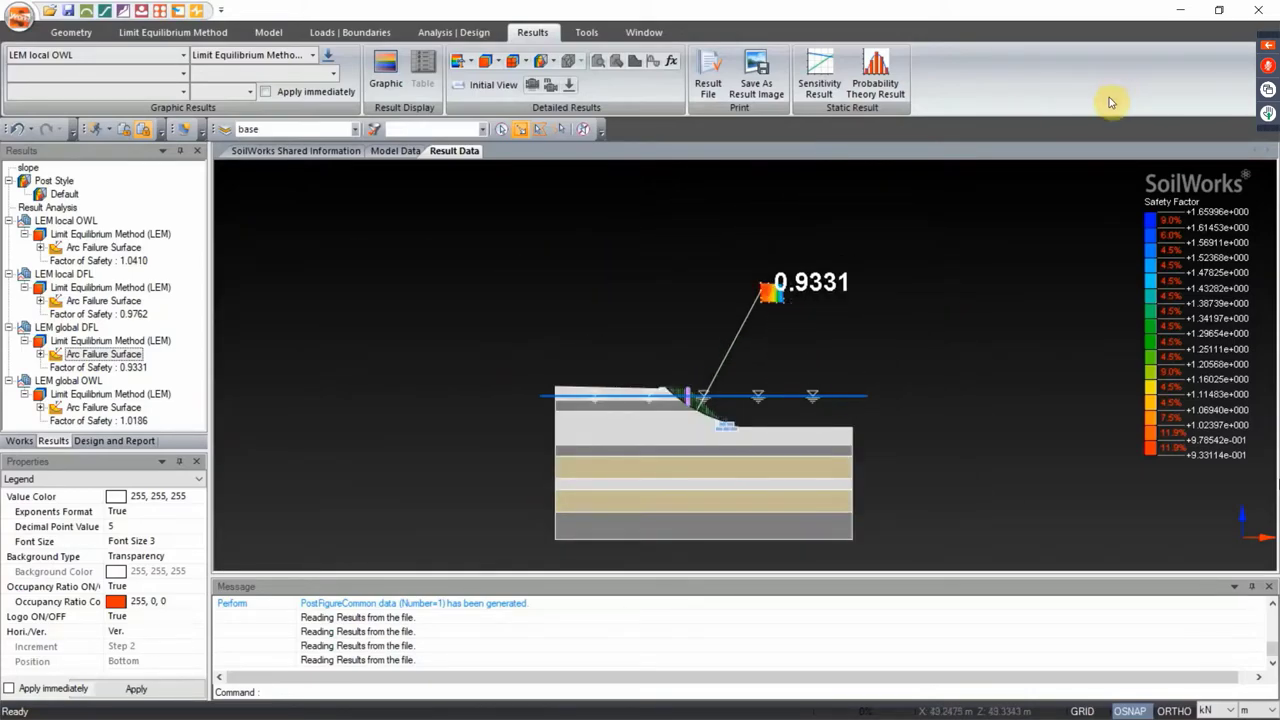
Close the slope project and switch to the presentation's Soft Ground design applications slide
left_click(1257, 12)
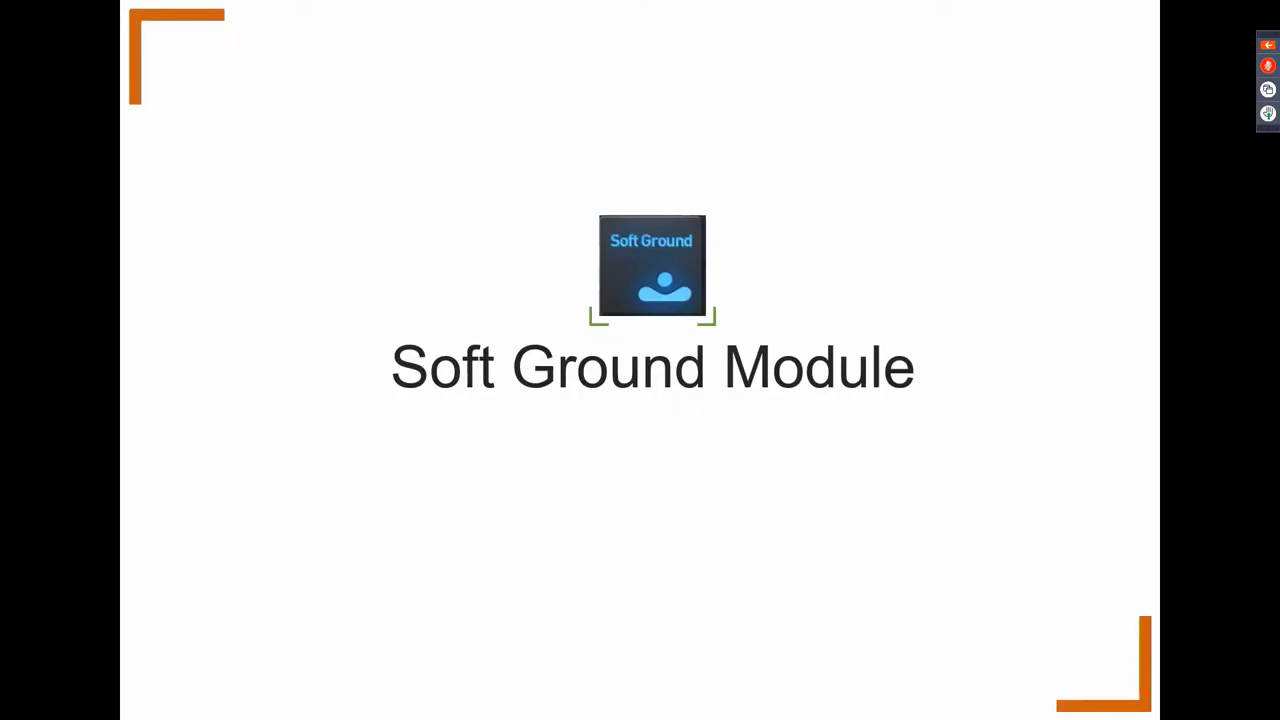
key("Right")
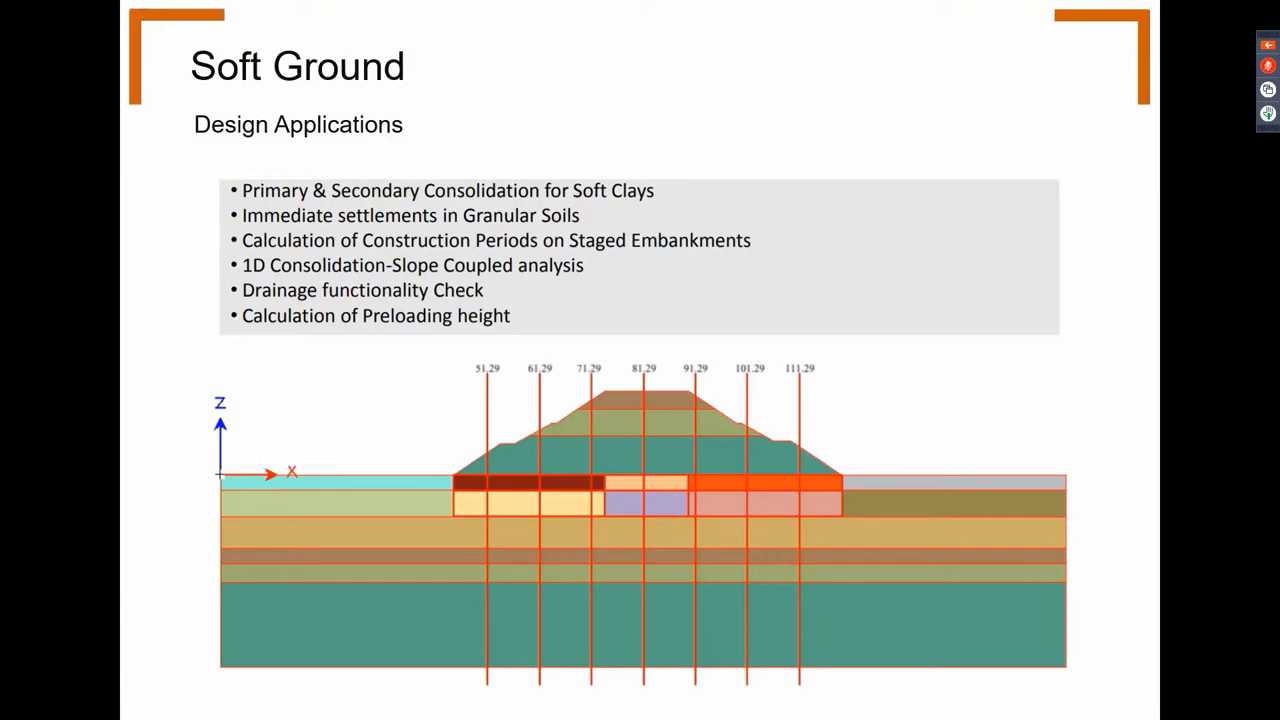
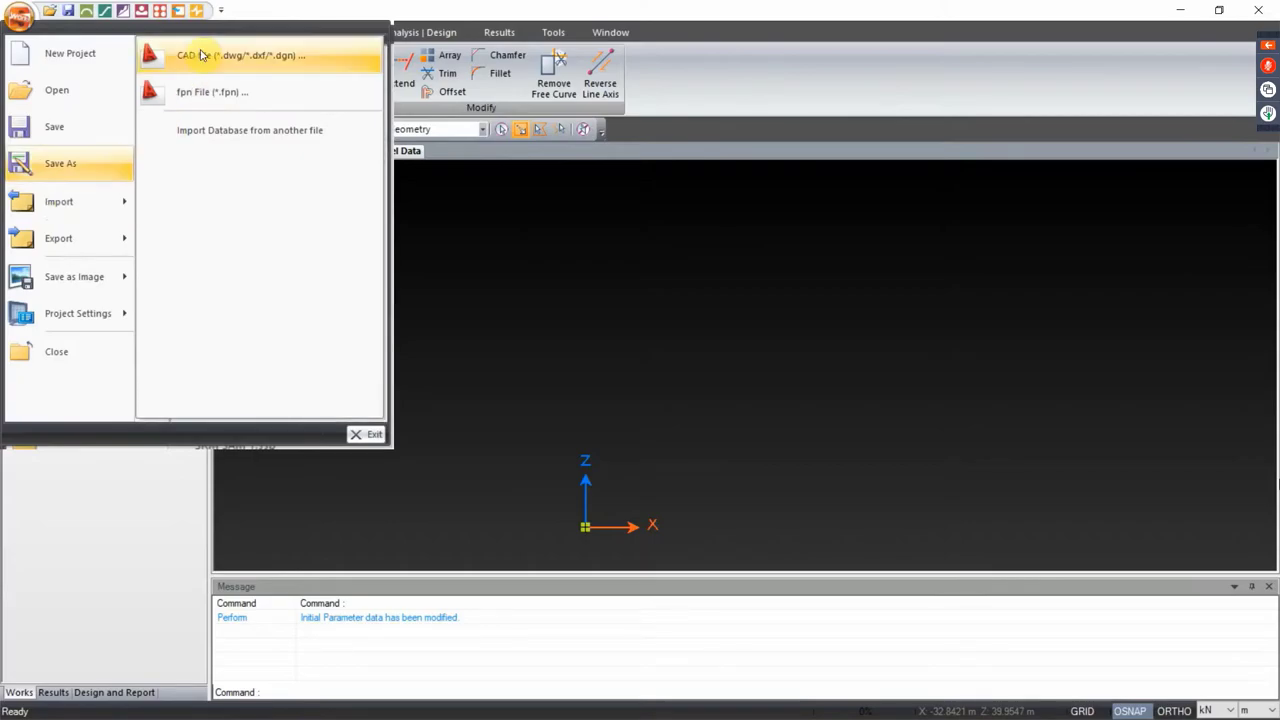
Import the CAD file soft ground geometry.dxf into the new soft ground project, accepting its large data range
left_click(512, 347)
left_click(510, 369)
left_click(240, 174)
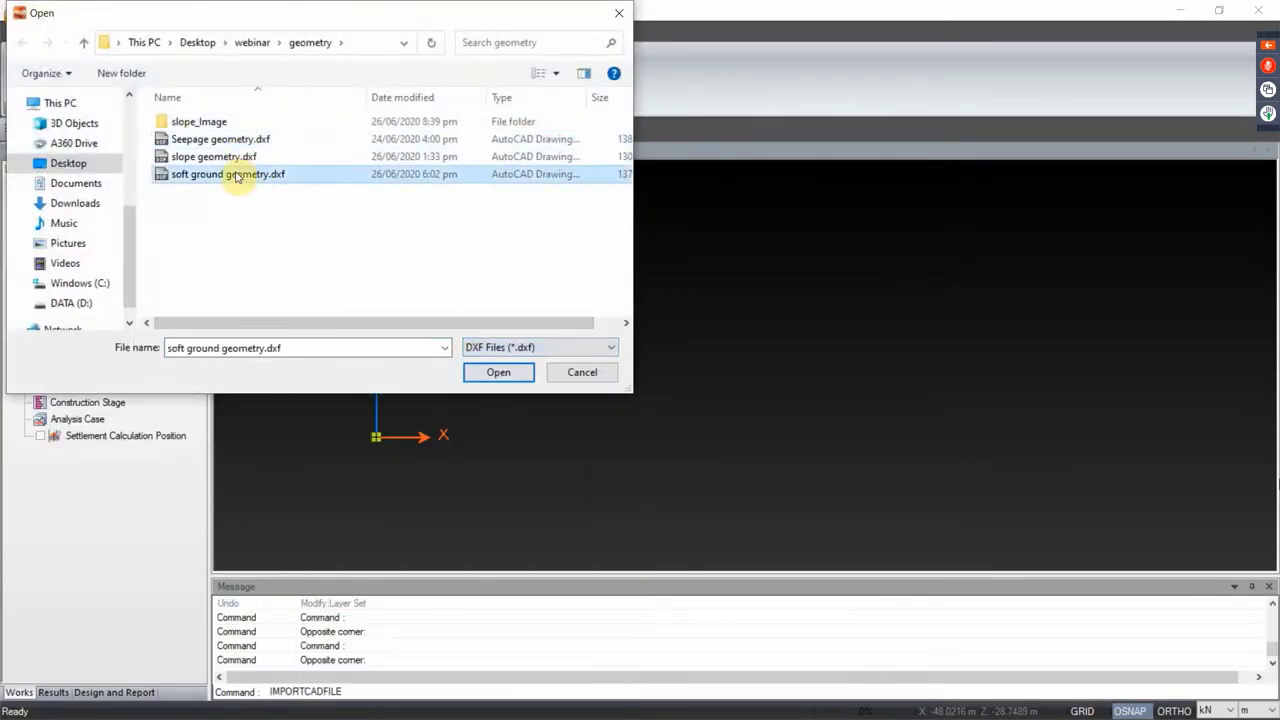
left_click(498, 372)
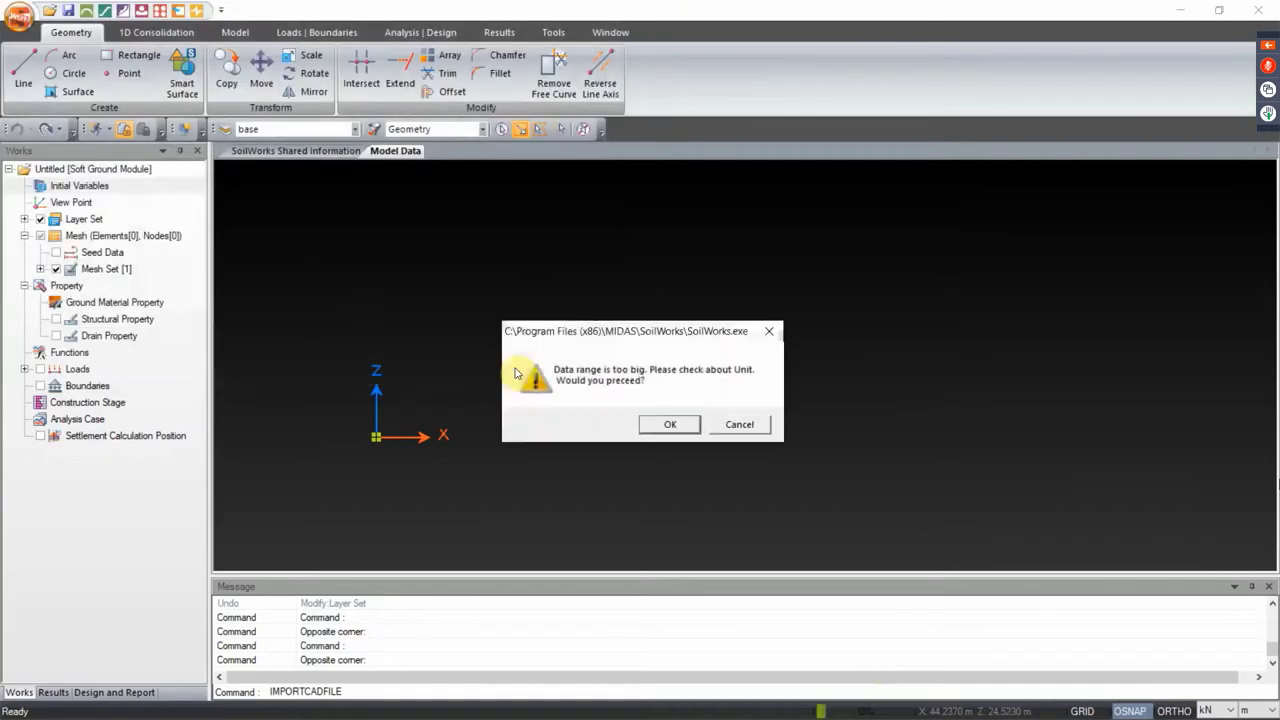
left_click(665, 424)
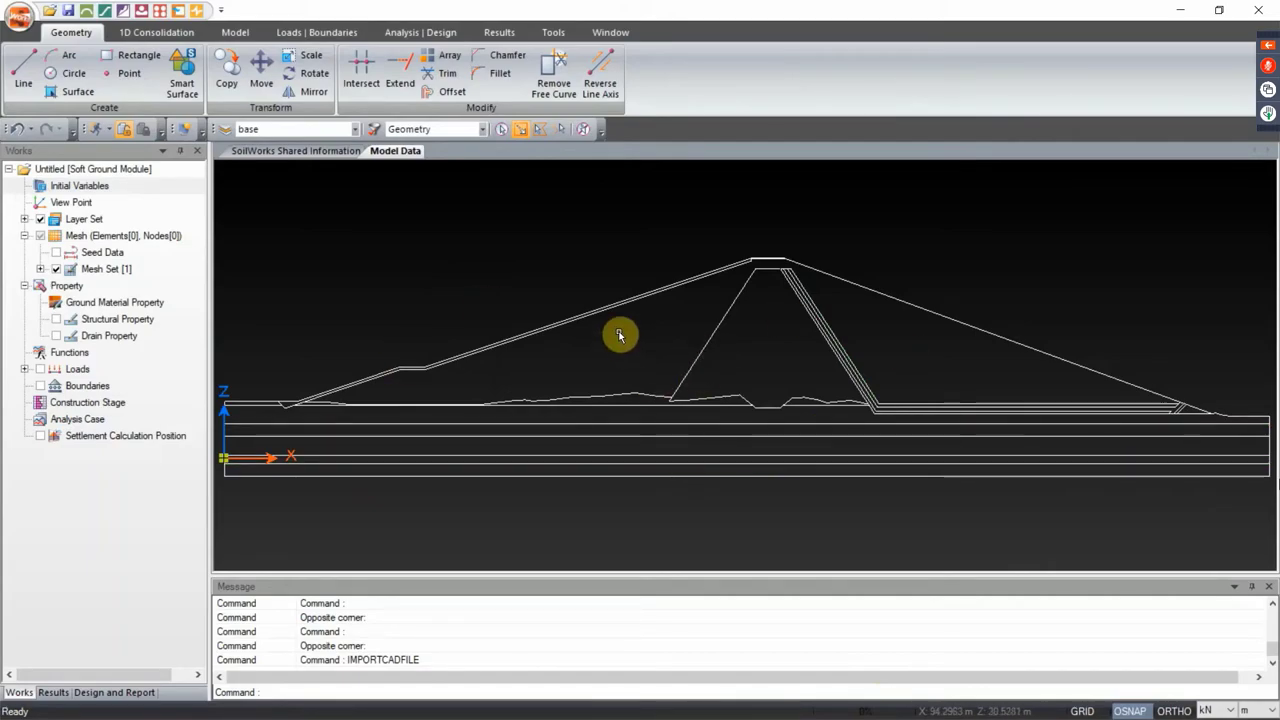
Start defining the 1D consolidation ground material properties and set the model type to Embankment
left_click(157, 36)
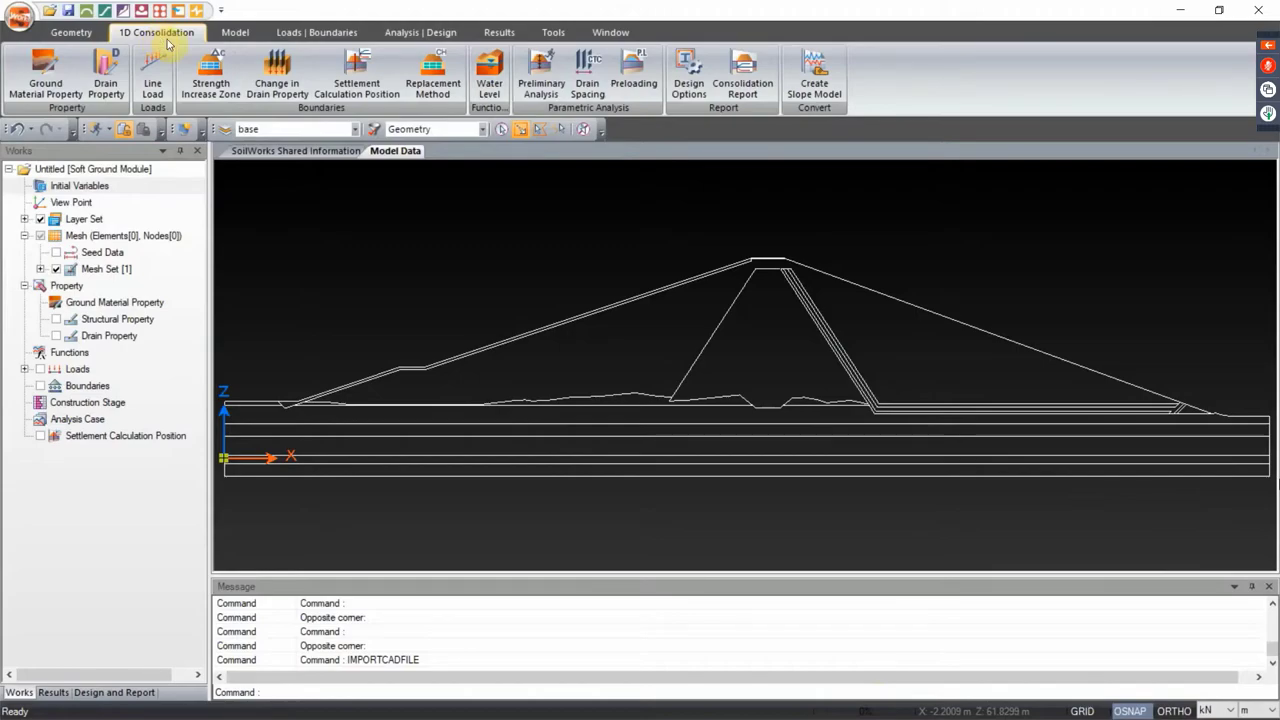
left_click(45, 88)
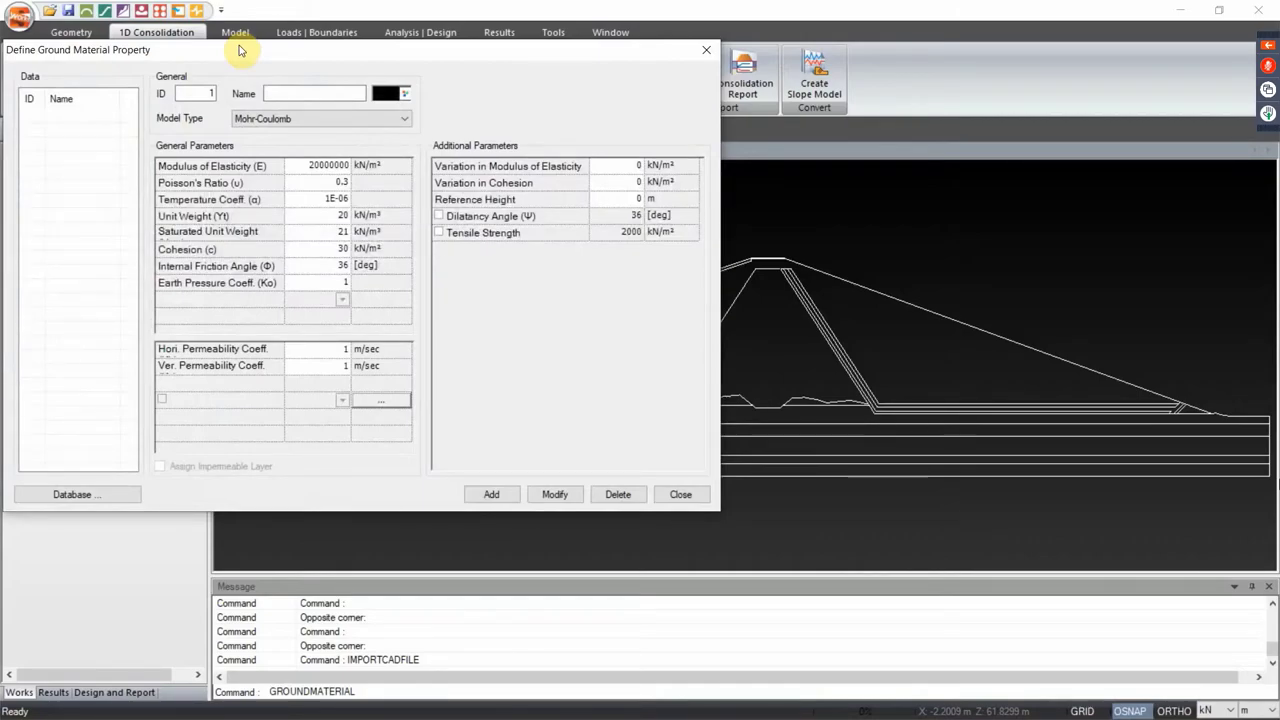
left_click(341, 124)
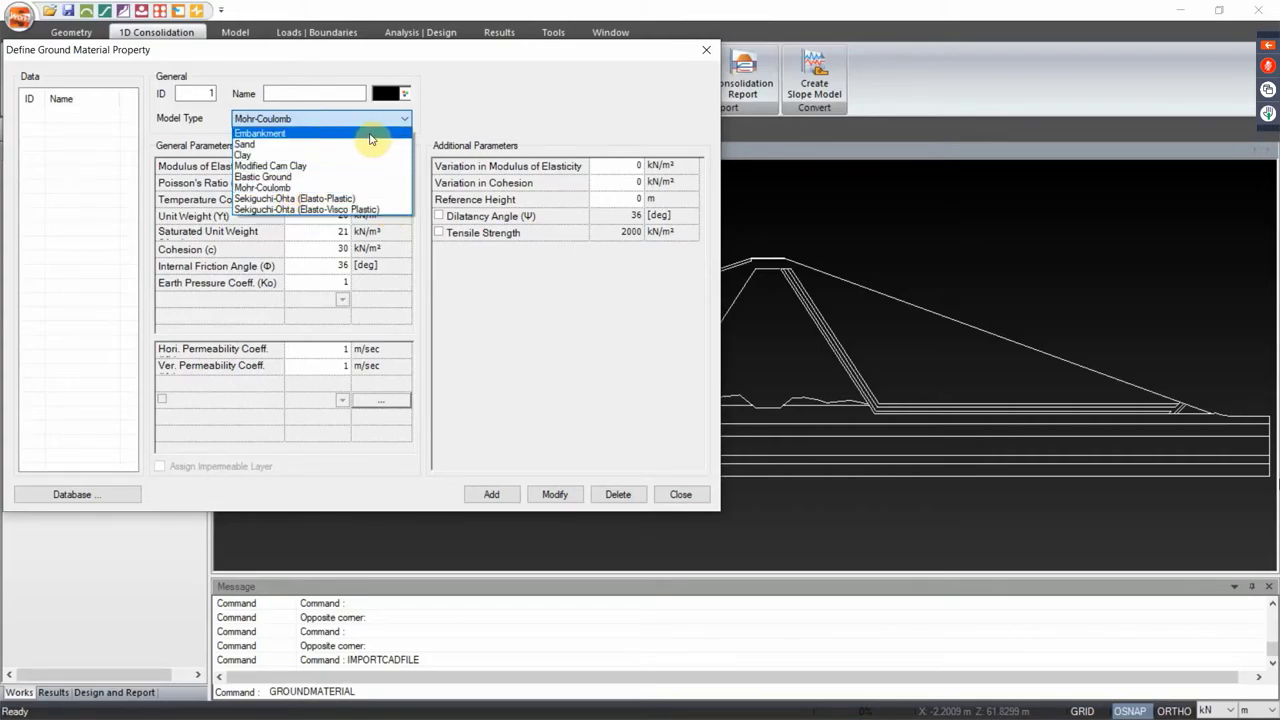
left_click(436, 127)
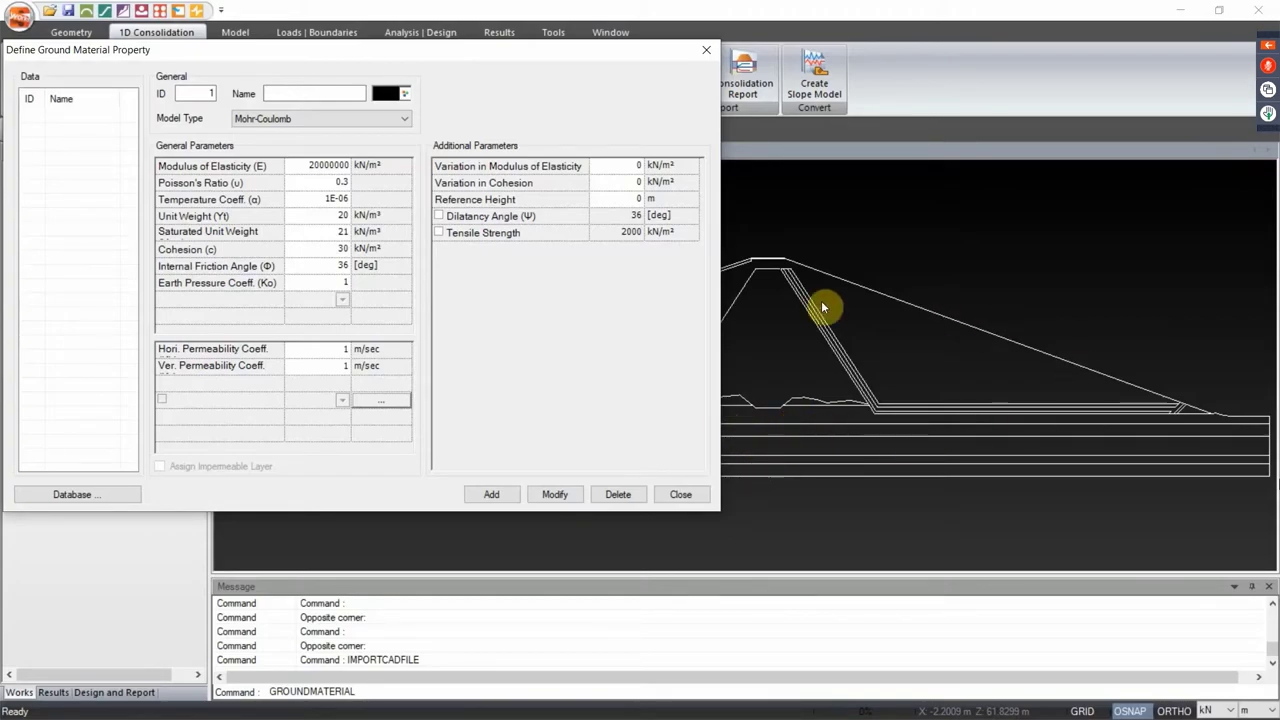
left_click(323, 120)
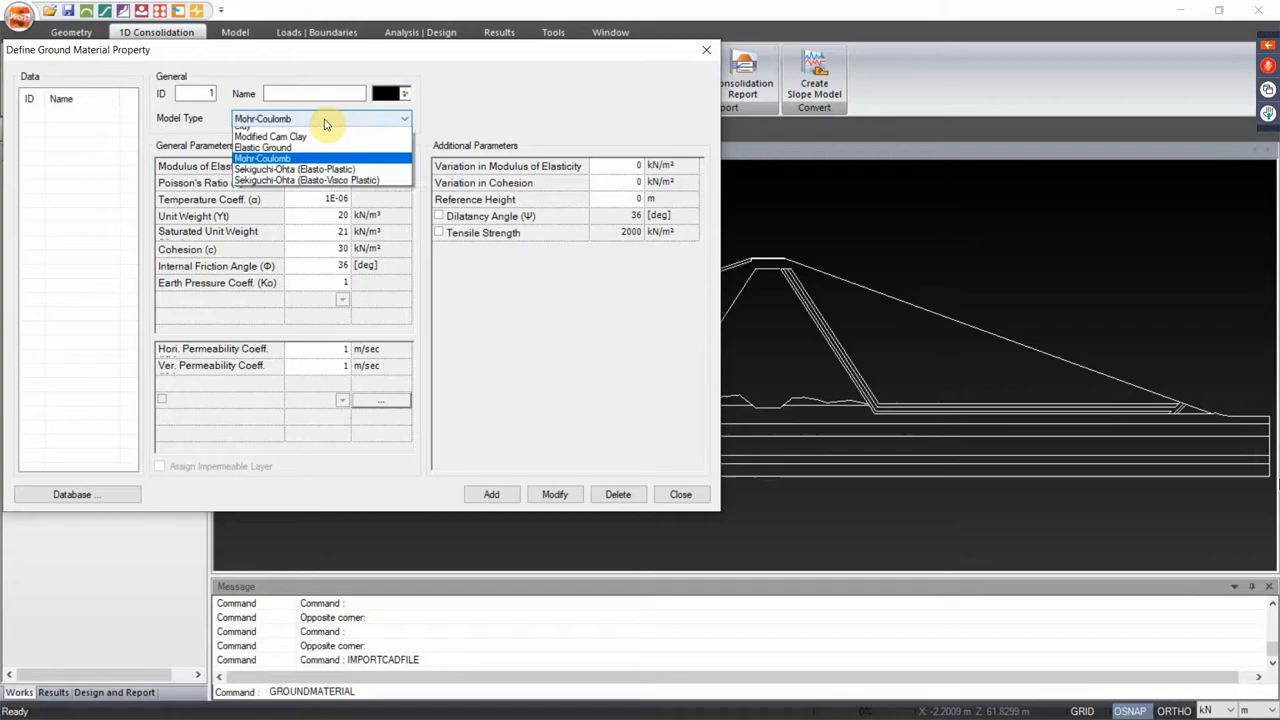
scroll(323, 135, "up", 1)
left_click(312, 136)
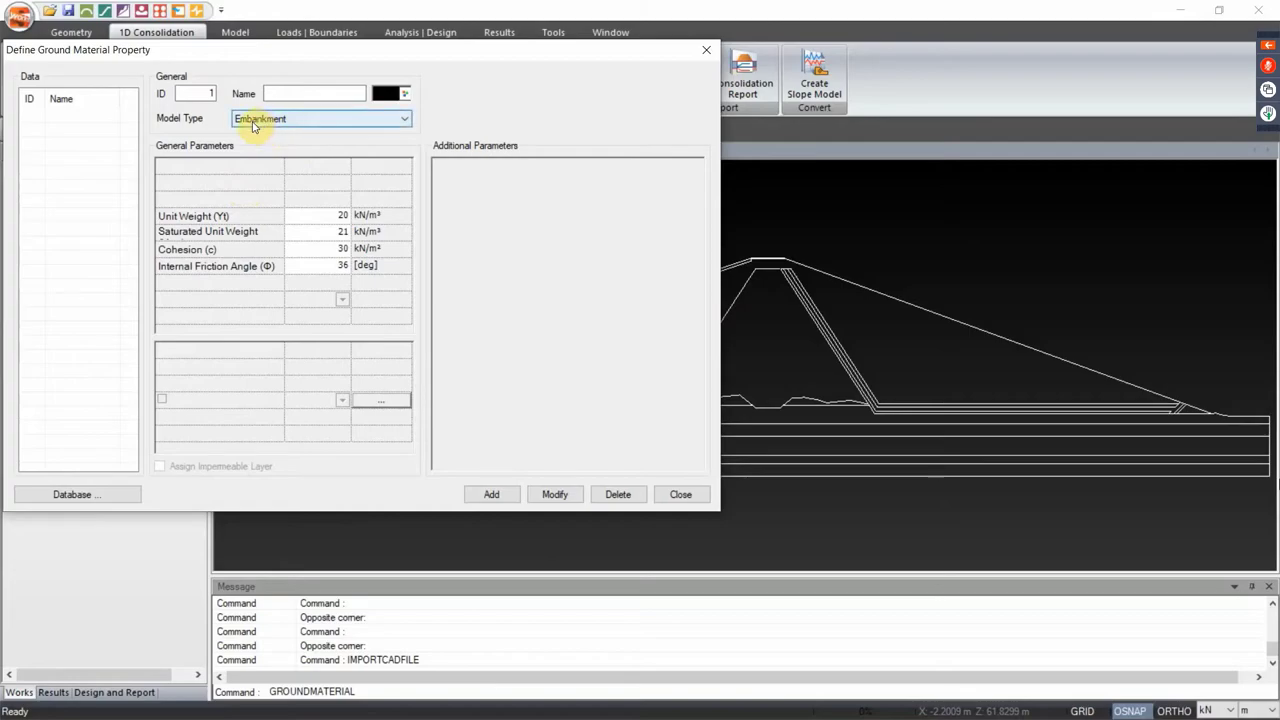
Open the ground material database and choose the C-BH39 data set
left_click(73, 495)
left_click(960, 77)
left_click(977, 65)
left_click_drag(905, 50, 708, 78)
left_click(714, 103)
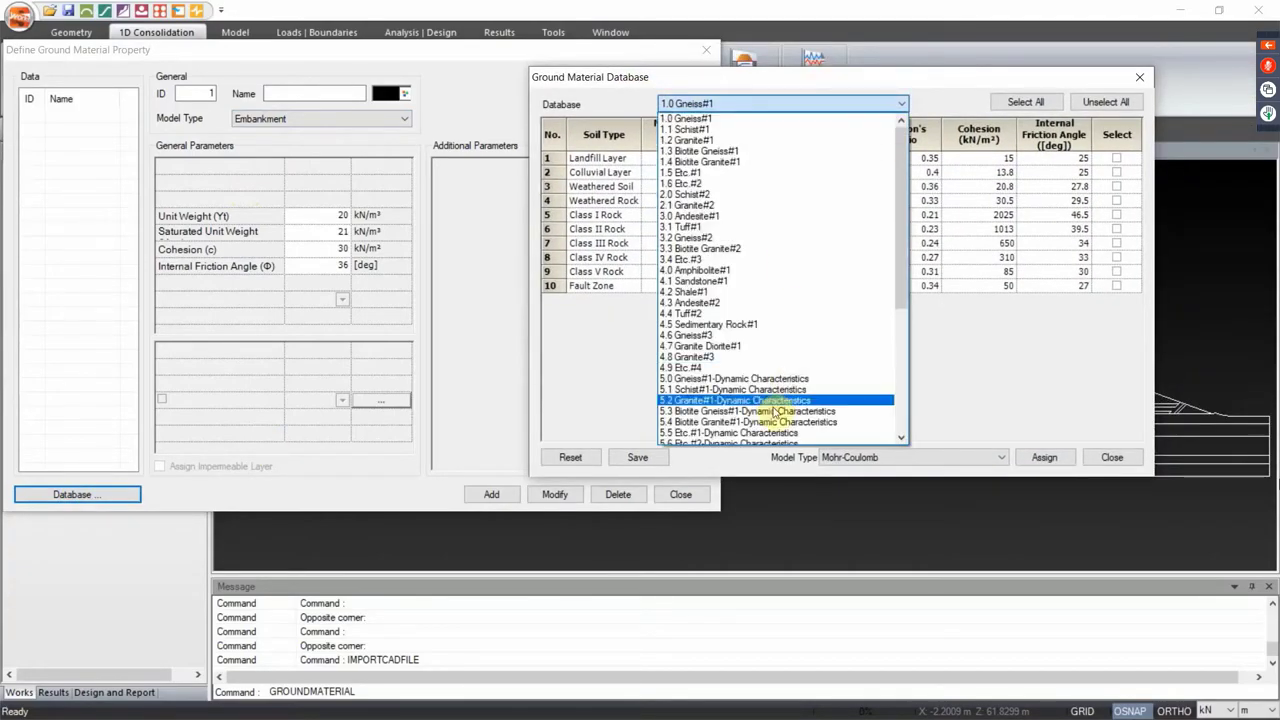
left_click_drag(904, 212, 900, 353)
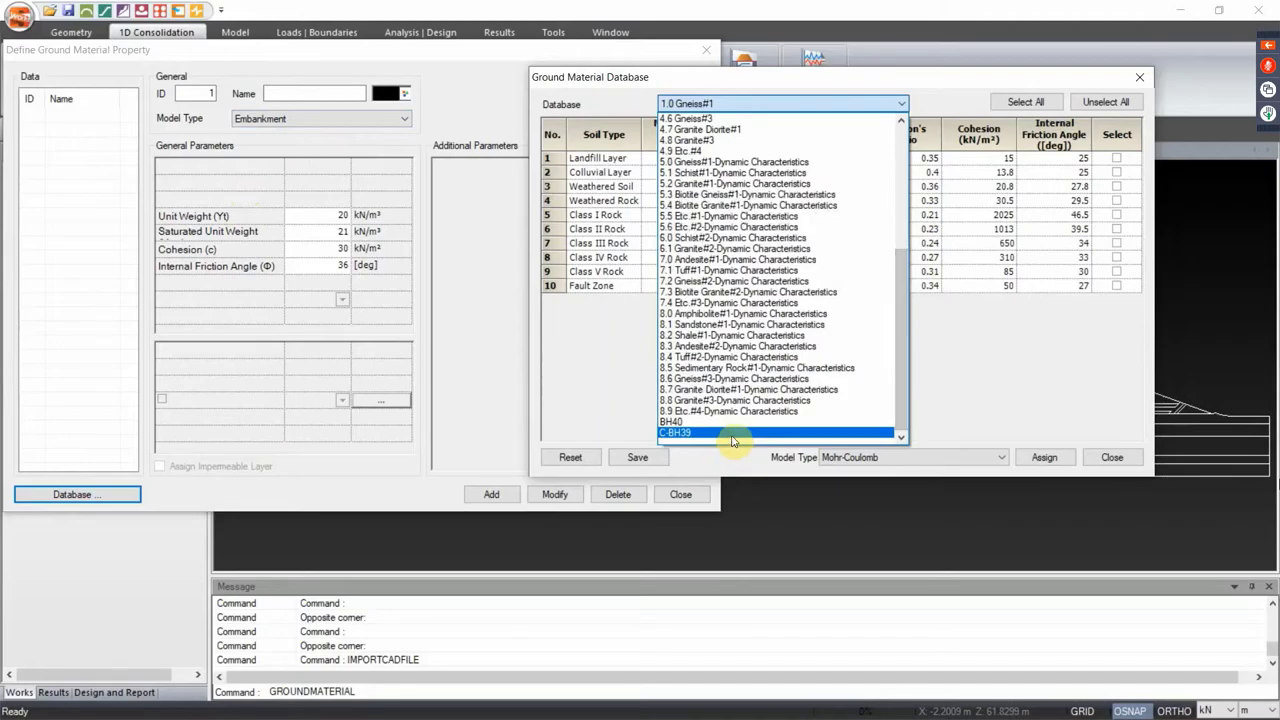
left_click(733, 433)
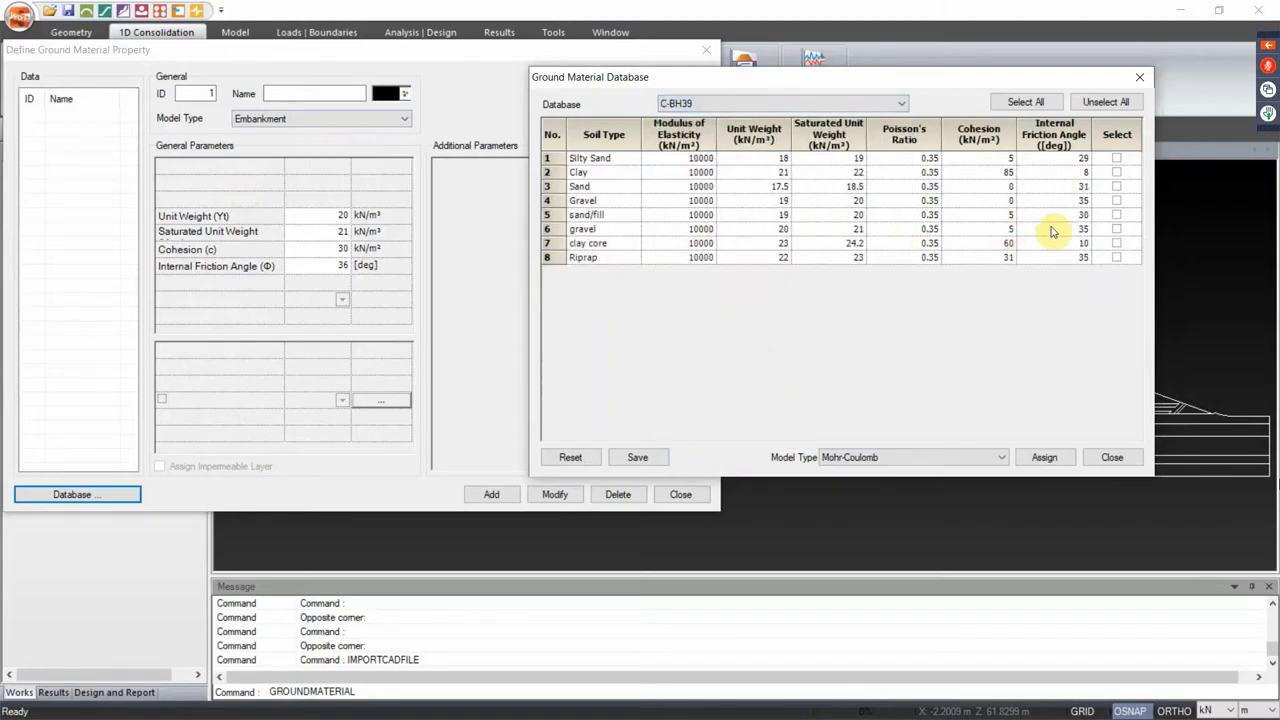
Assign the sand/fill, lower-case gravel, clay core and Riprap soils from C-BH39 to the project with the Embankment model type
left_click(1116, 214)
left_click(1116, 229)
left_click(1116, 243)
left_click(1116, 257)
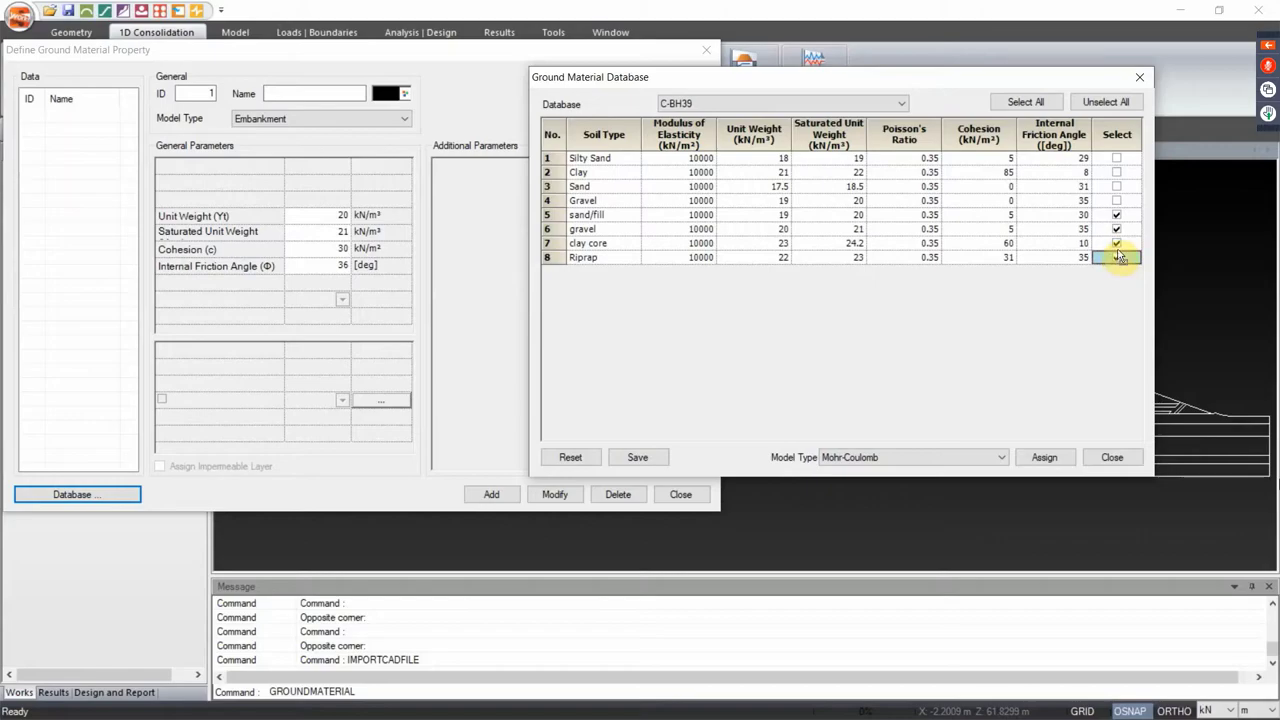
left_click(943, 457)
left_click(905, 470)
left_click(1043, 459)
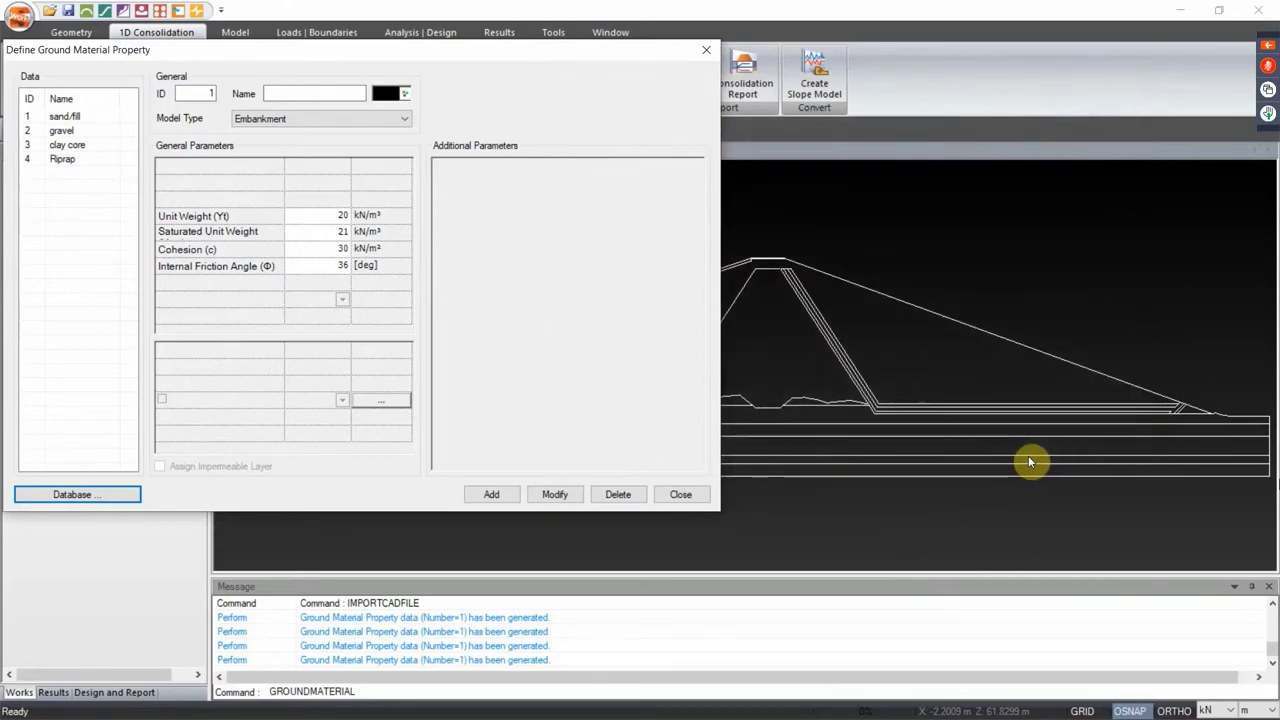
Check the parameters of the assigned sand/fill, clay core and Riprap materials
left_click(60, 118)
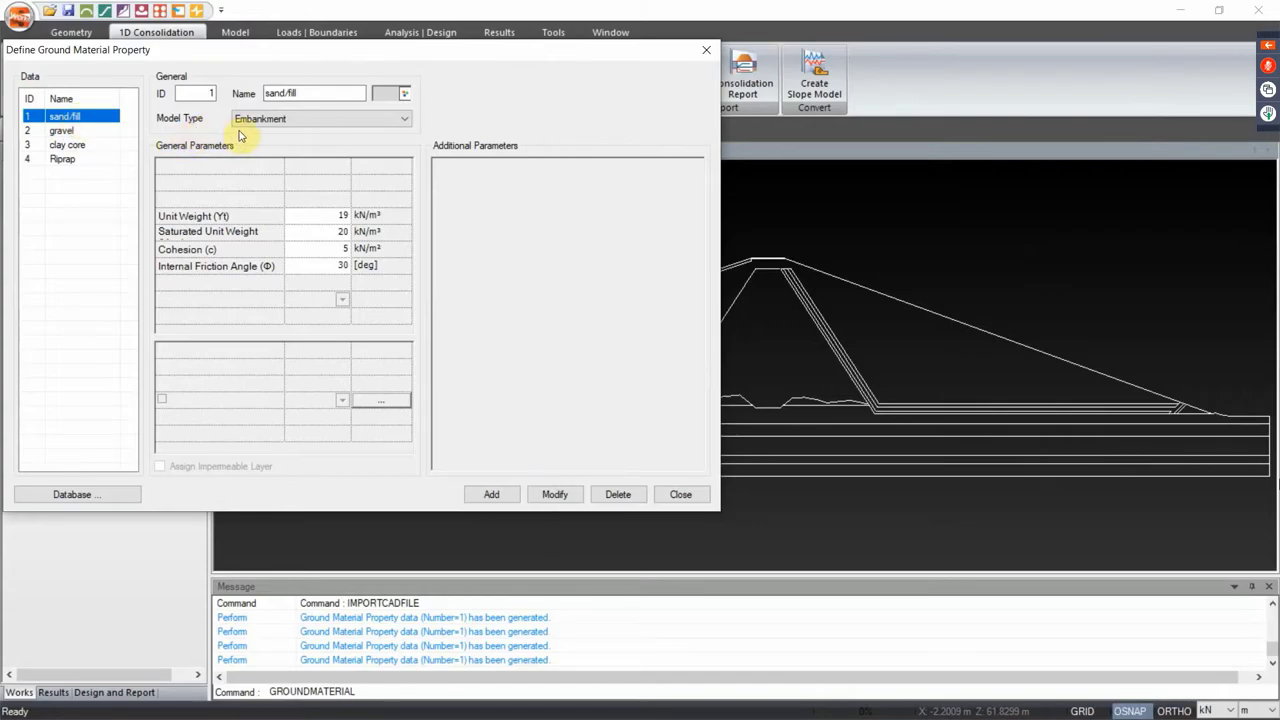
left_click(86, 147)
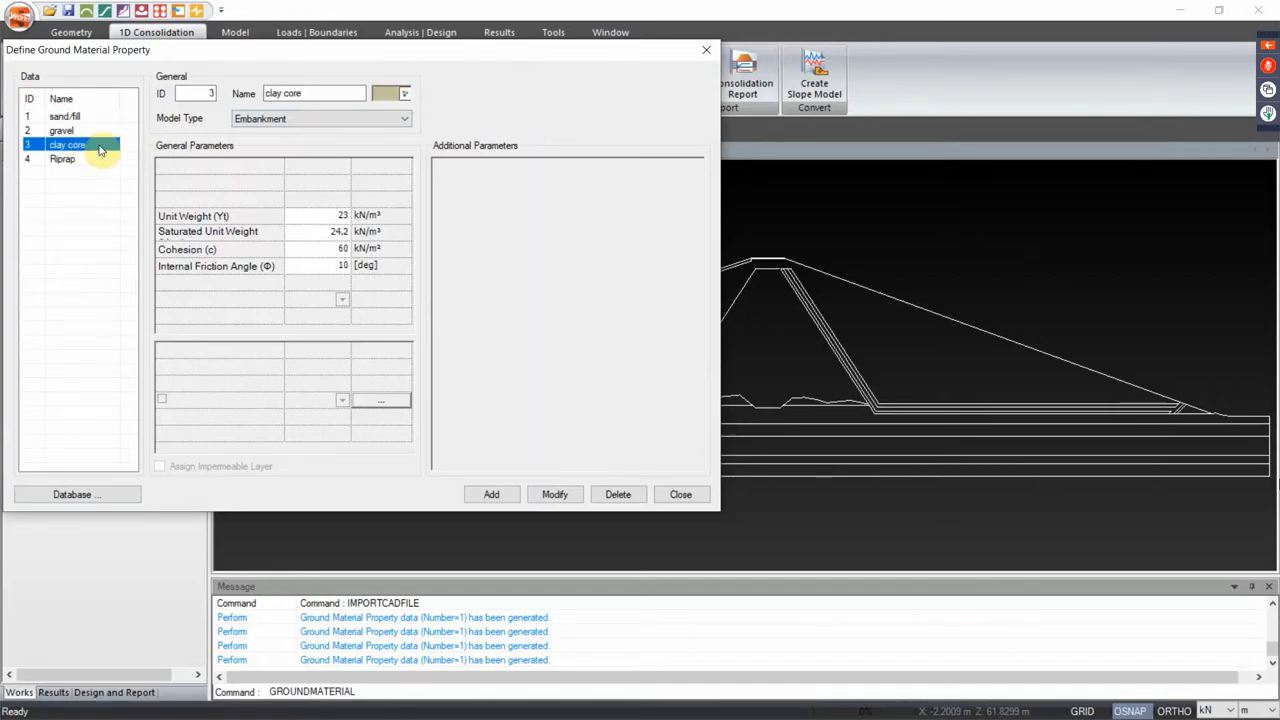
left_click(66, 160)
left_click(76, 221)
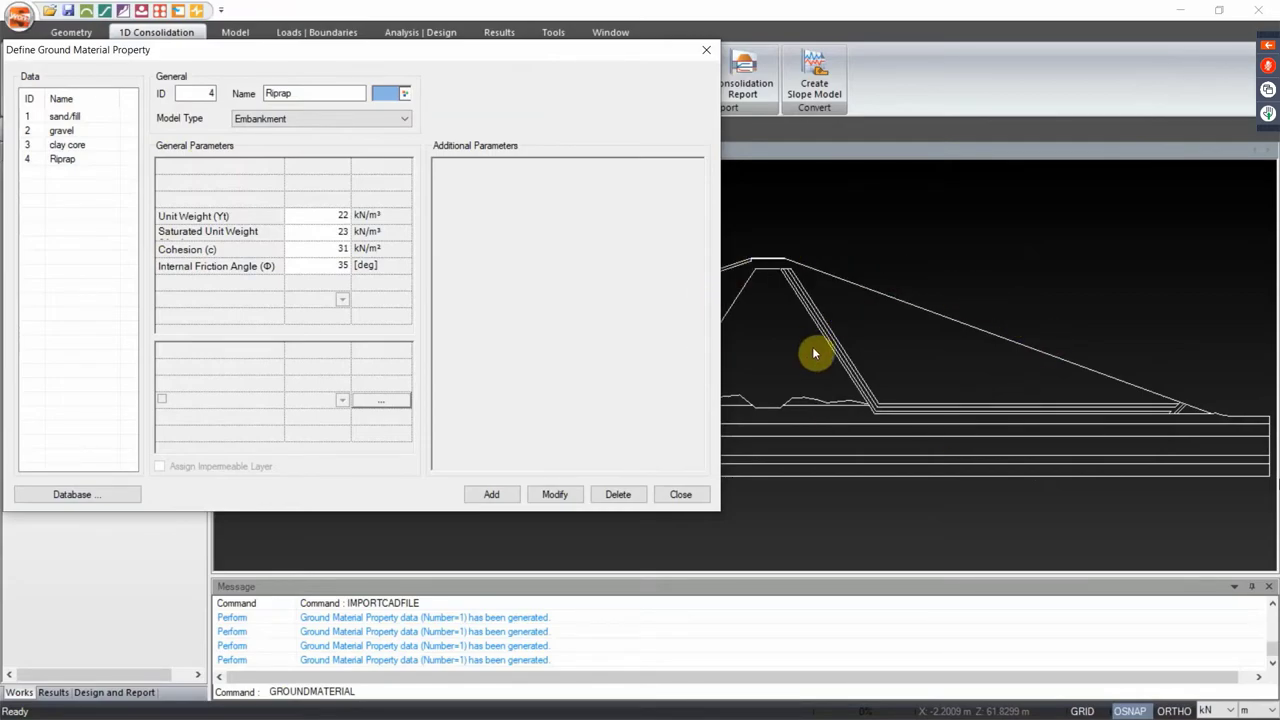
Assign the Silty Sand, Sand and capitalised Gravel soils from the C-BH39 database to the project with the Sand model type
left_click(84, 496)
left_click(918, 77)
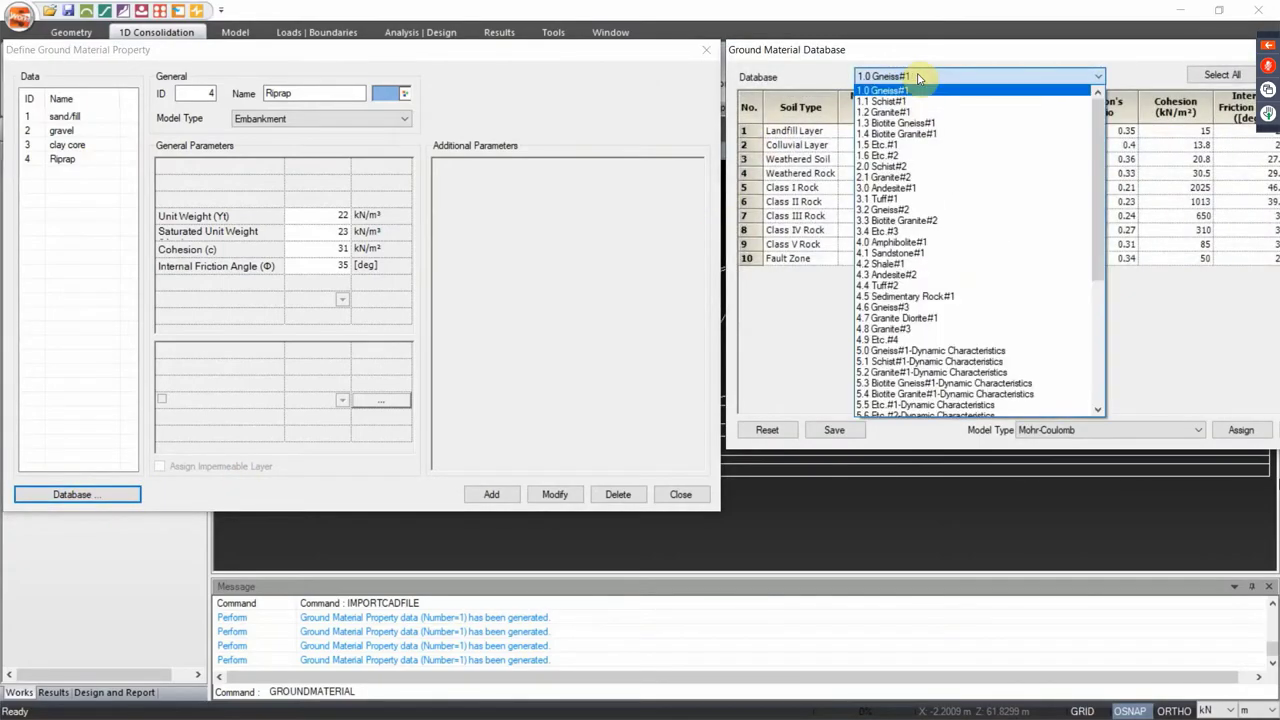
left_click_drag(1096, 165, 1096, 290)
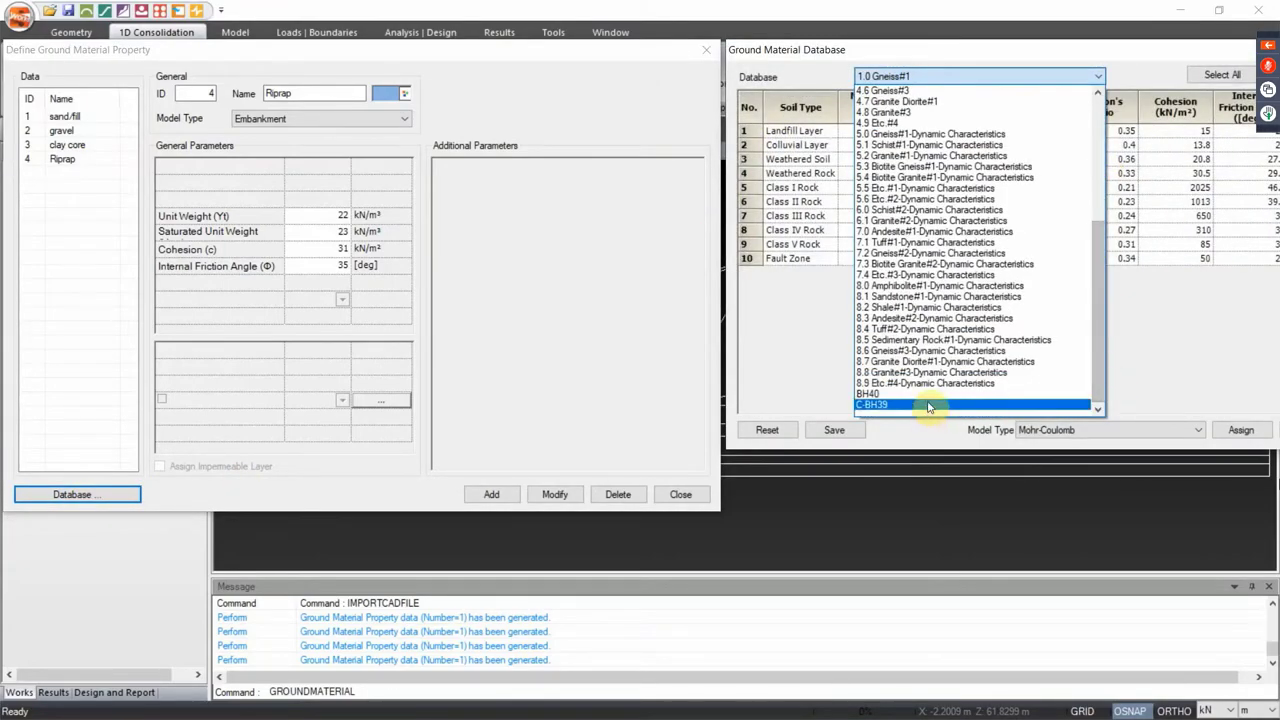
left_click(928, 405)
left_click_drag(963, 49, 736, 51)
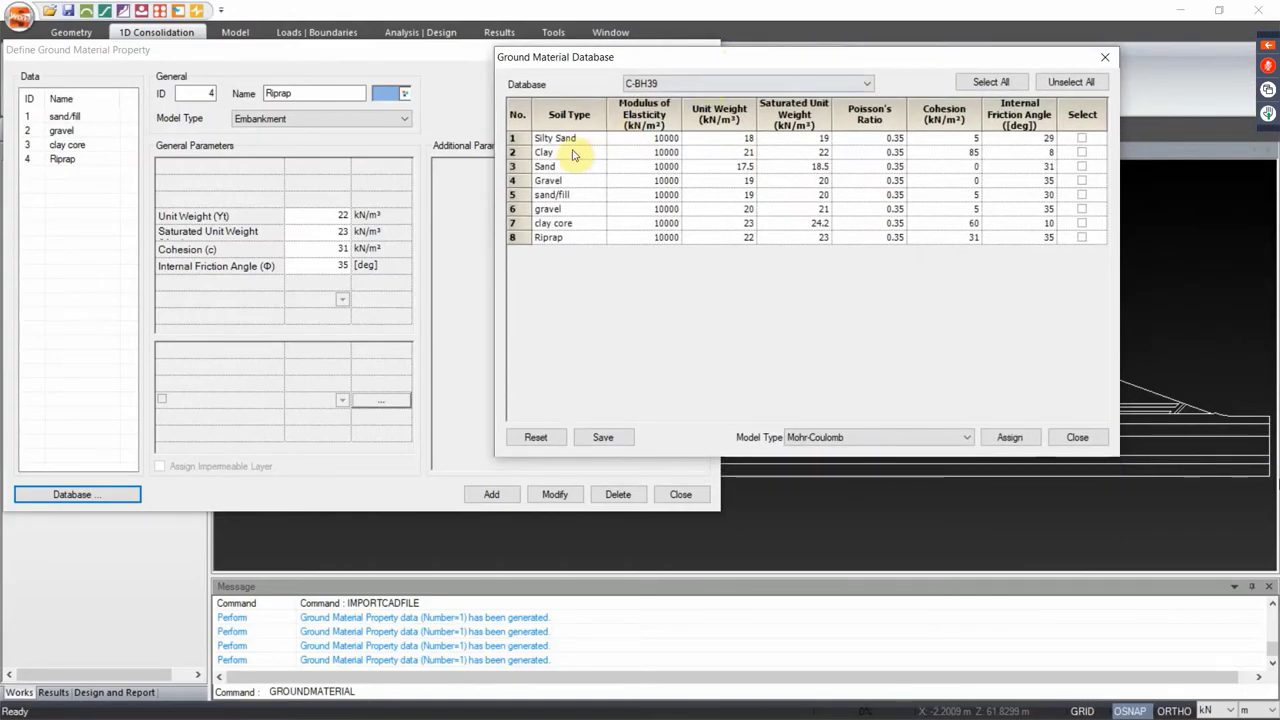
left_click(1081, 140)
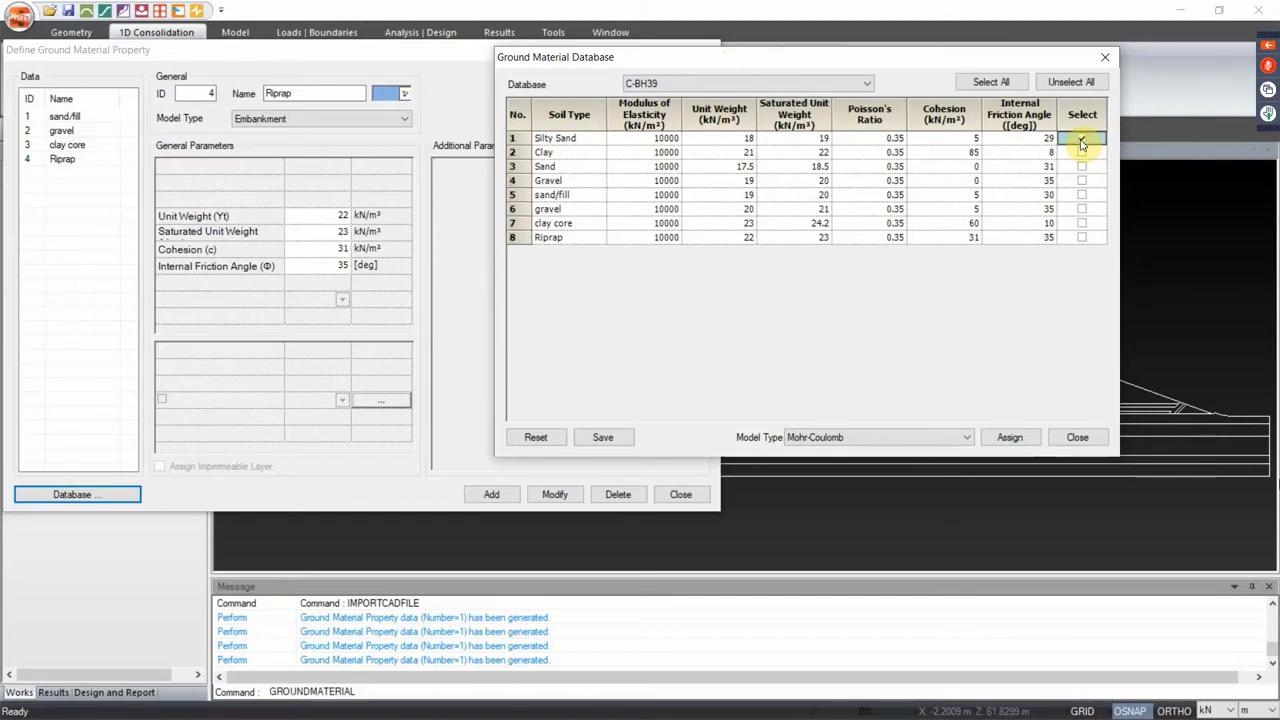
left_click(1082, 166)
left_click(1082, 180)
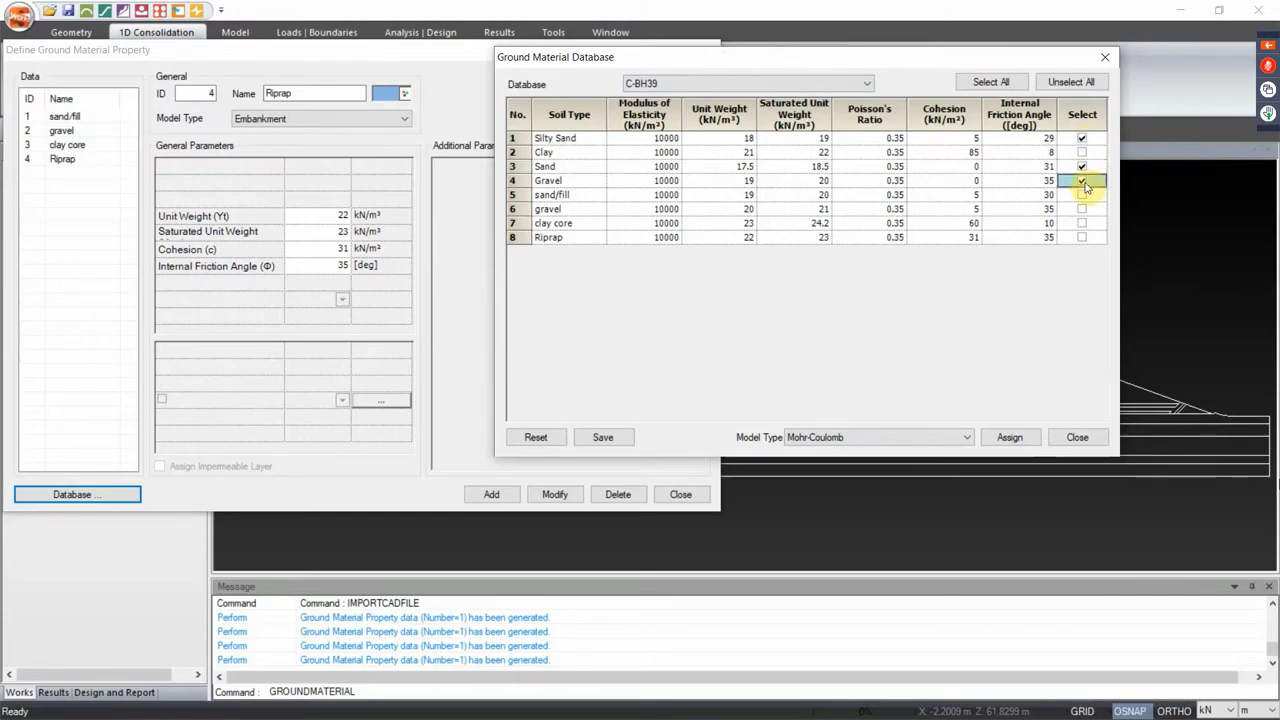
left_click(900, 437)
left_click(866, 465)
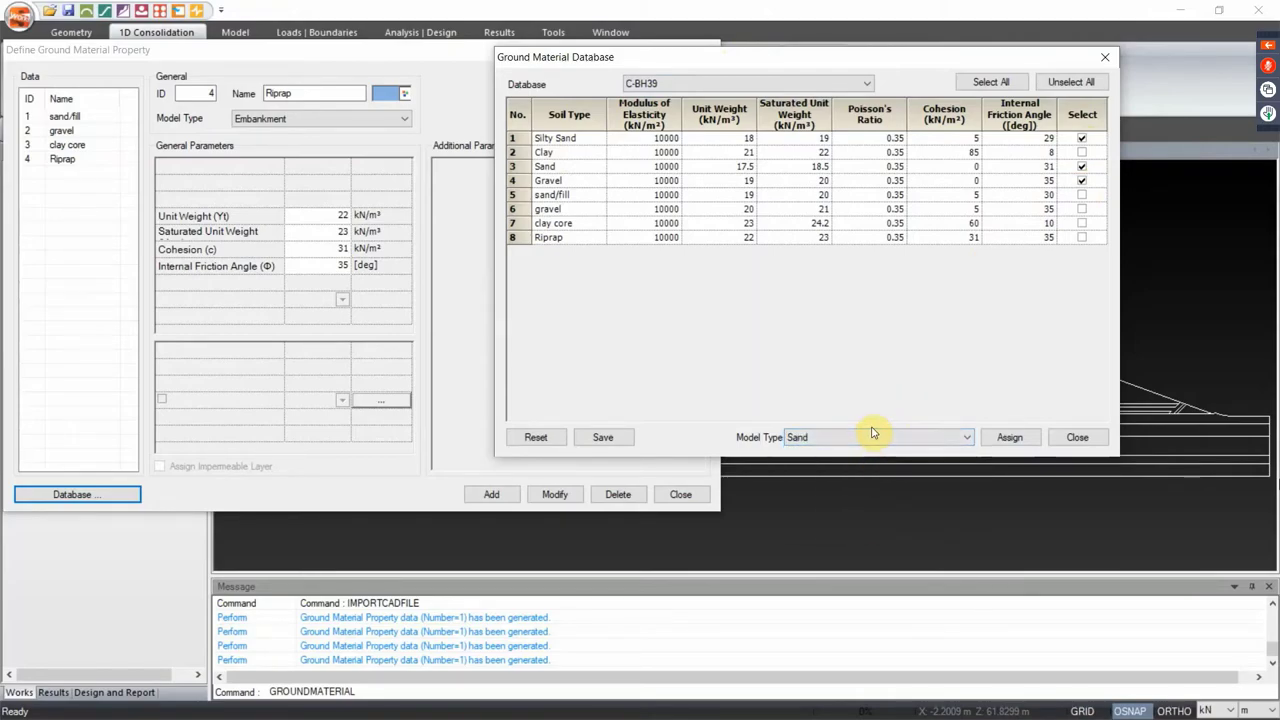
left_click(1012, 440)
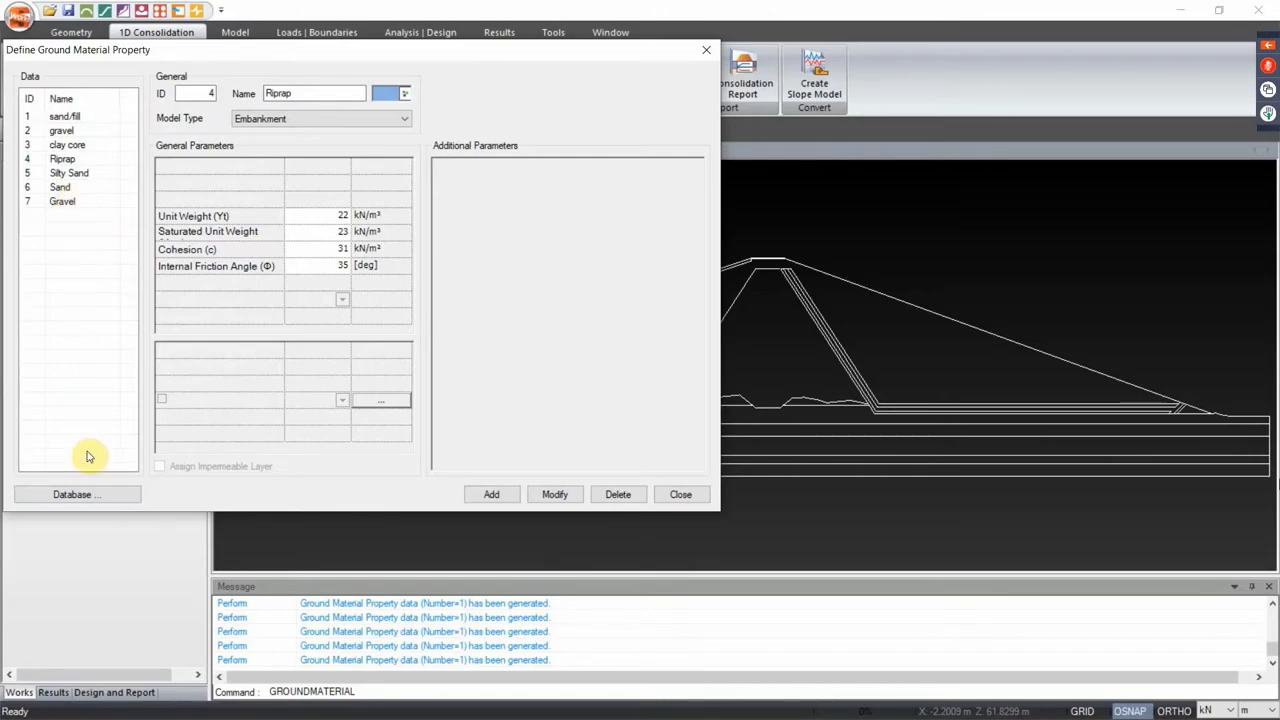
Assign the Sand soil from the C-BH39 database a second time, using the Sand model type
left_click(77, 496)
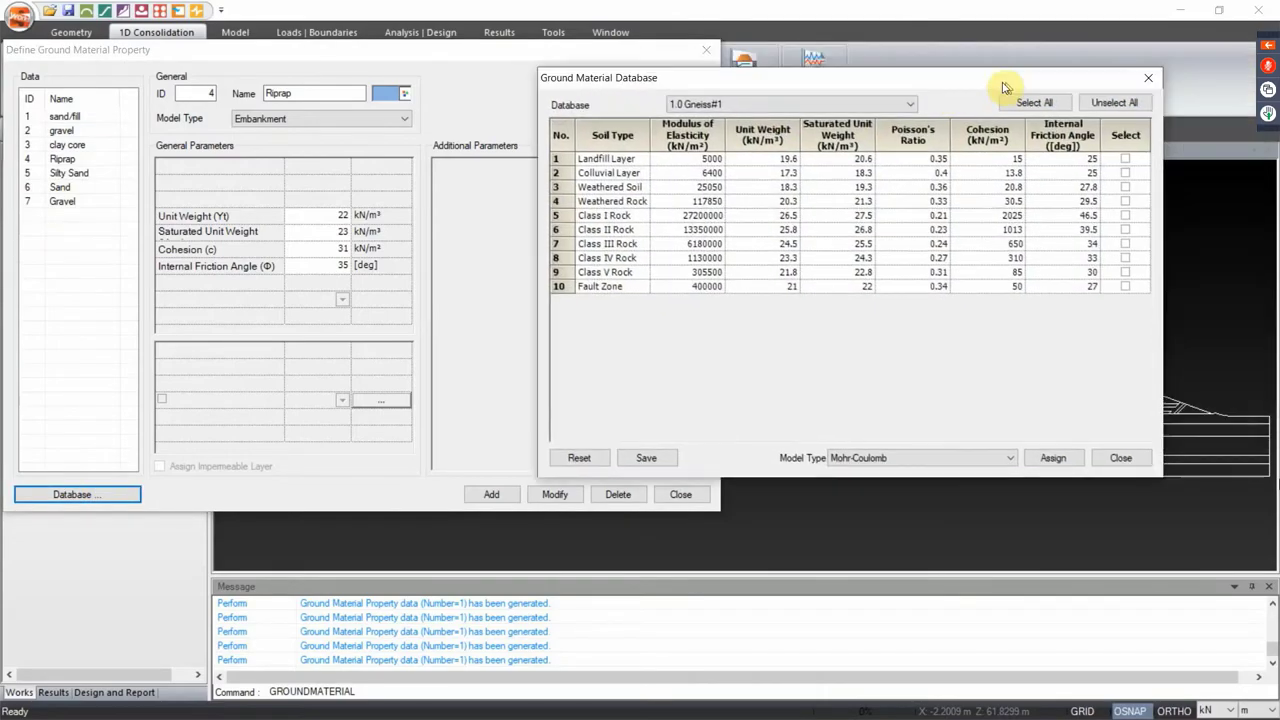
left_click(845, 106)
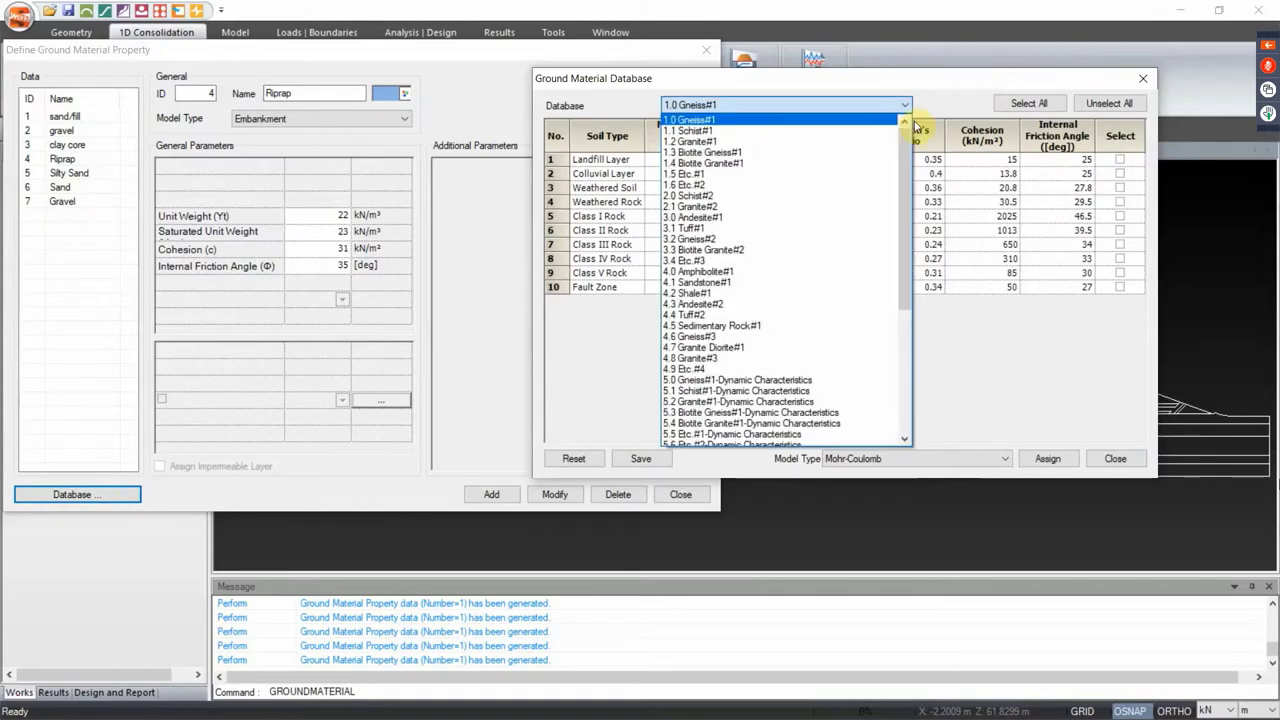
left_click_drag(897, 168, 888, 350)
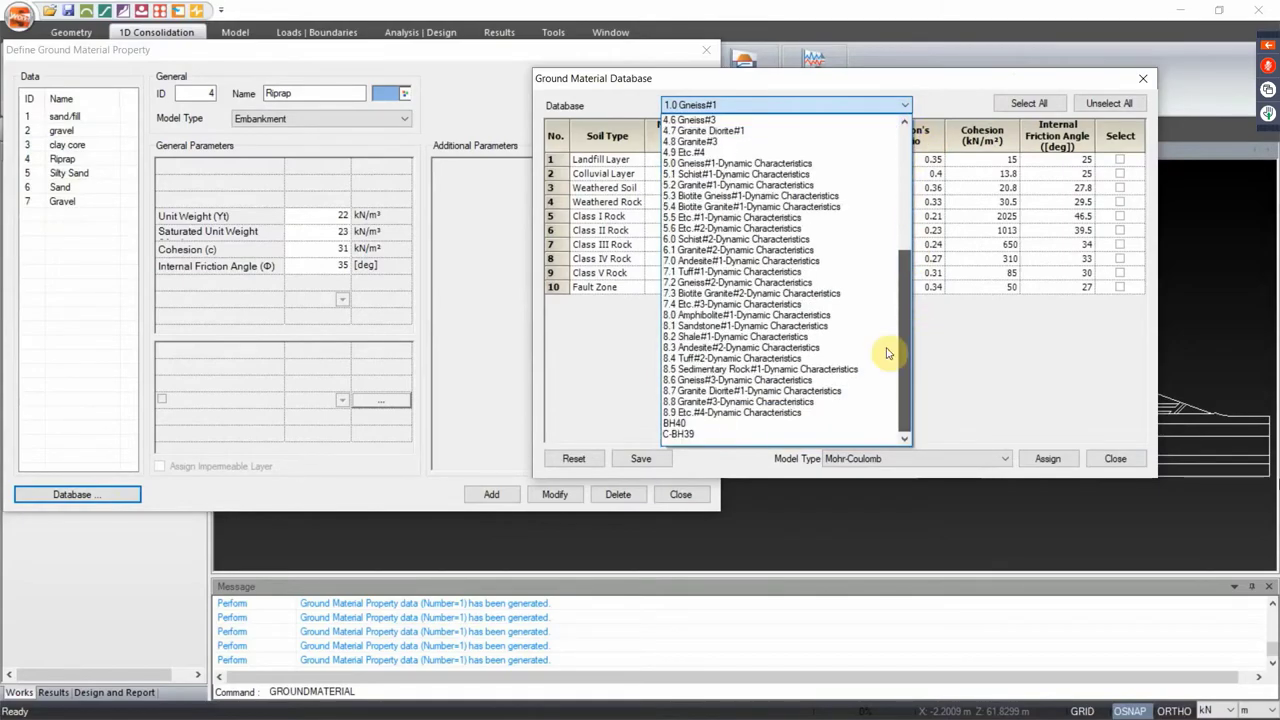
left_click(720, 440)
left_click(585, 188)
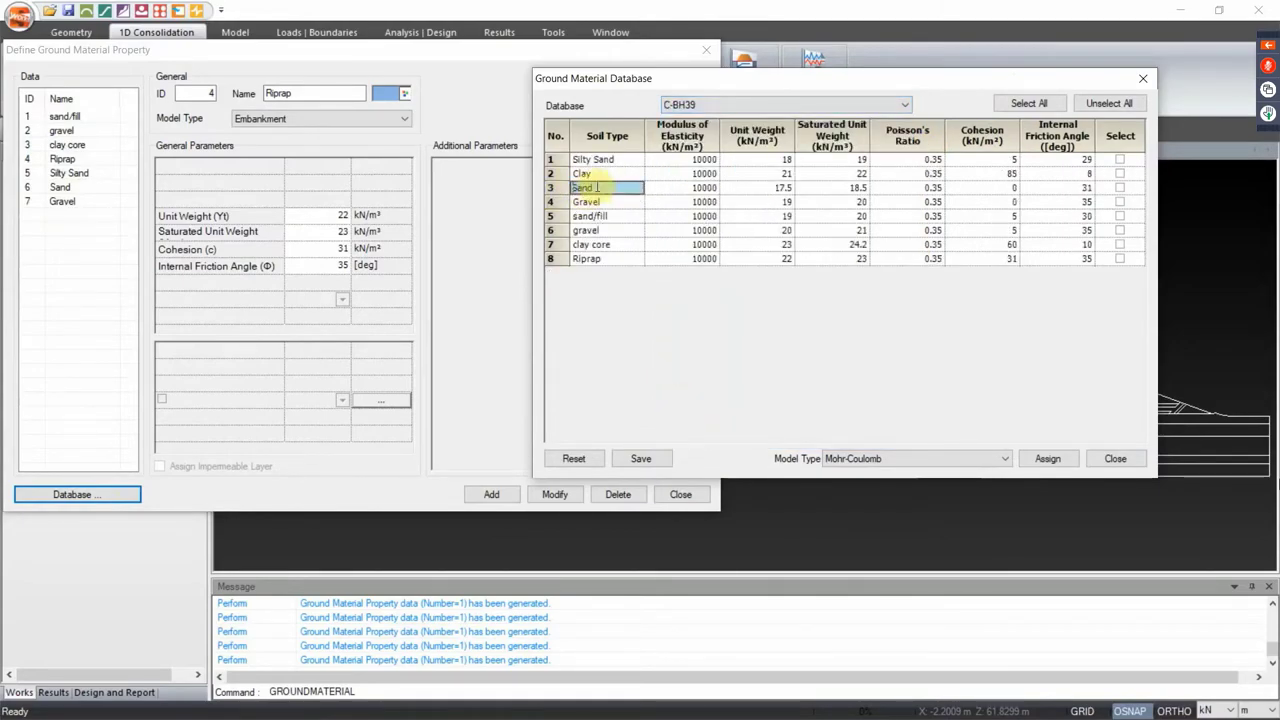
left_click(1119, 189)
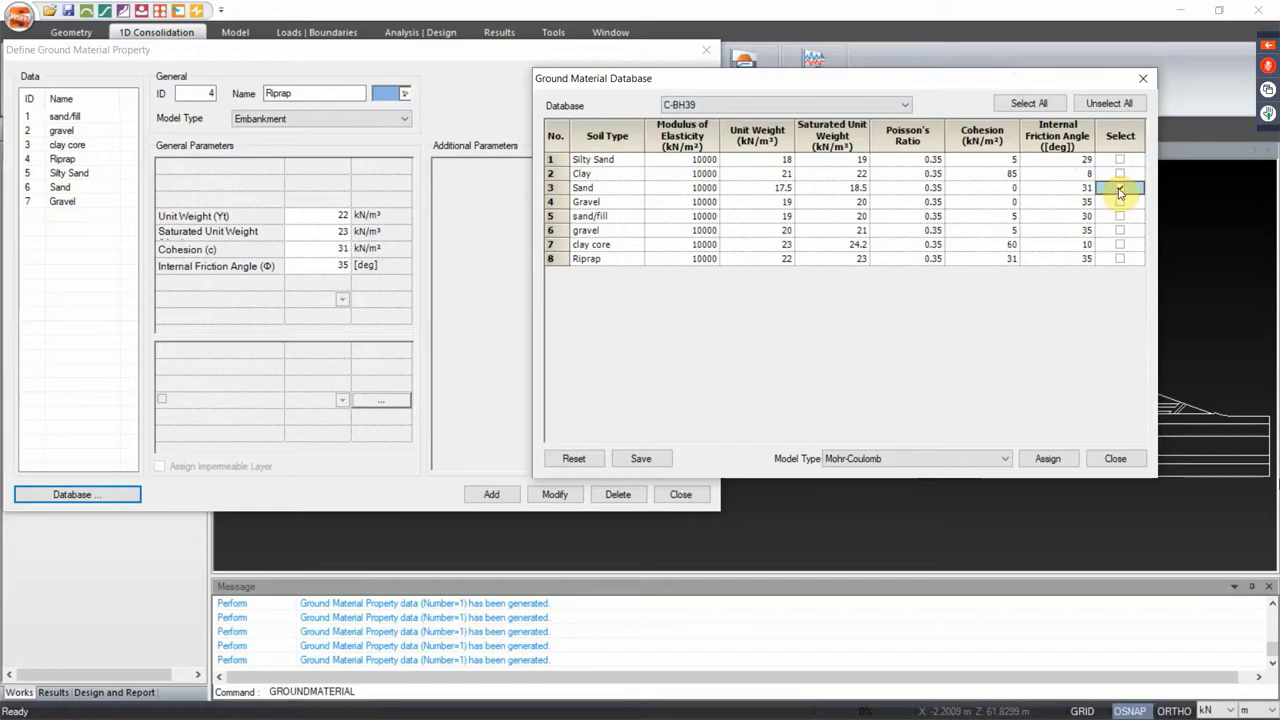
left_click(848, 459)
left_click(843, 488)
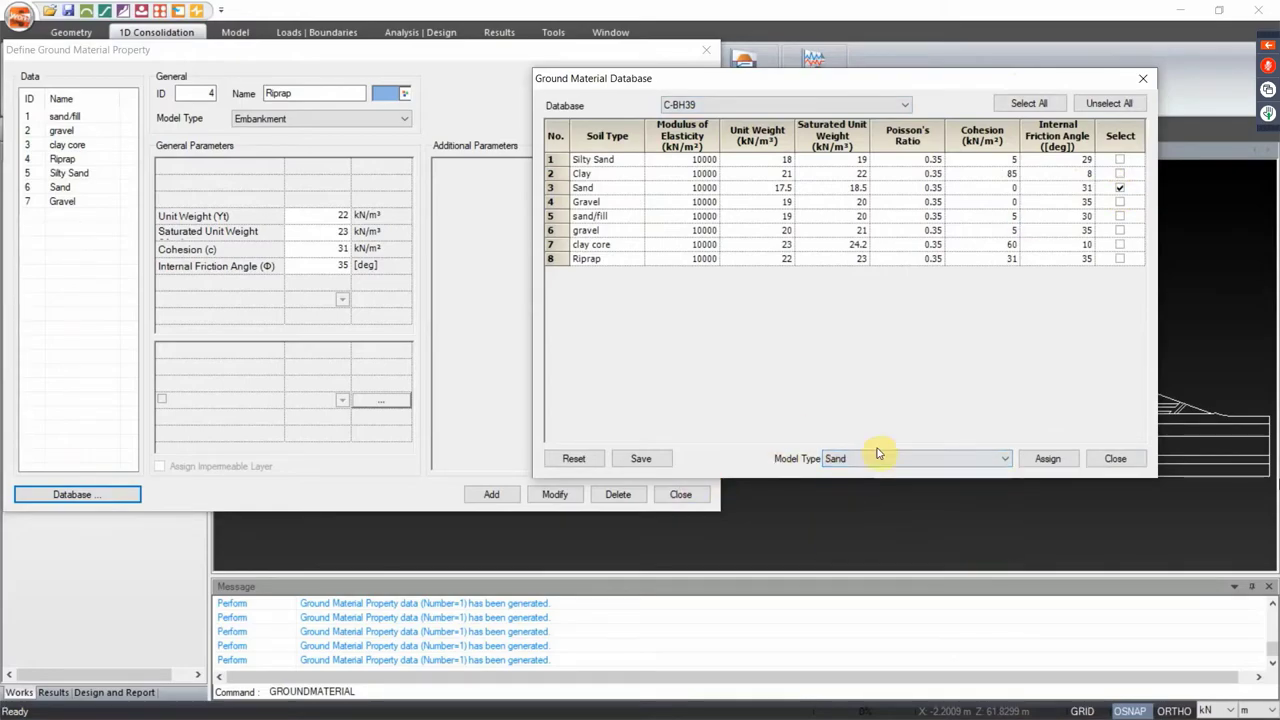
left_click(1047, 459)
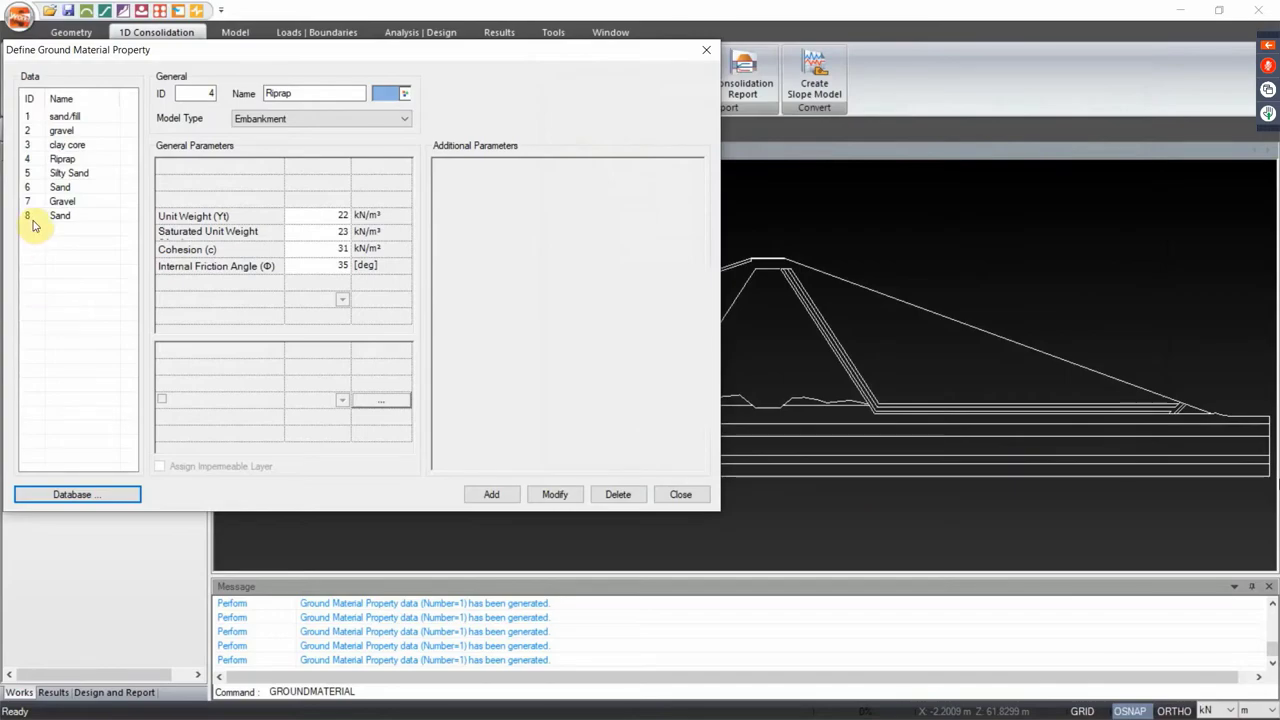
Rename the duplicate Sand material with ID 8 as Sand2 and save the modification
left_click(76, 214)
left_click(320, 93)
type("2")
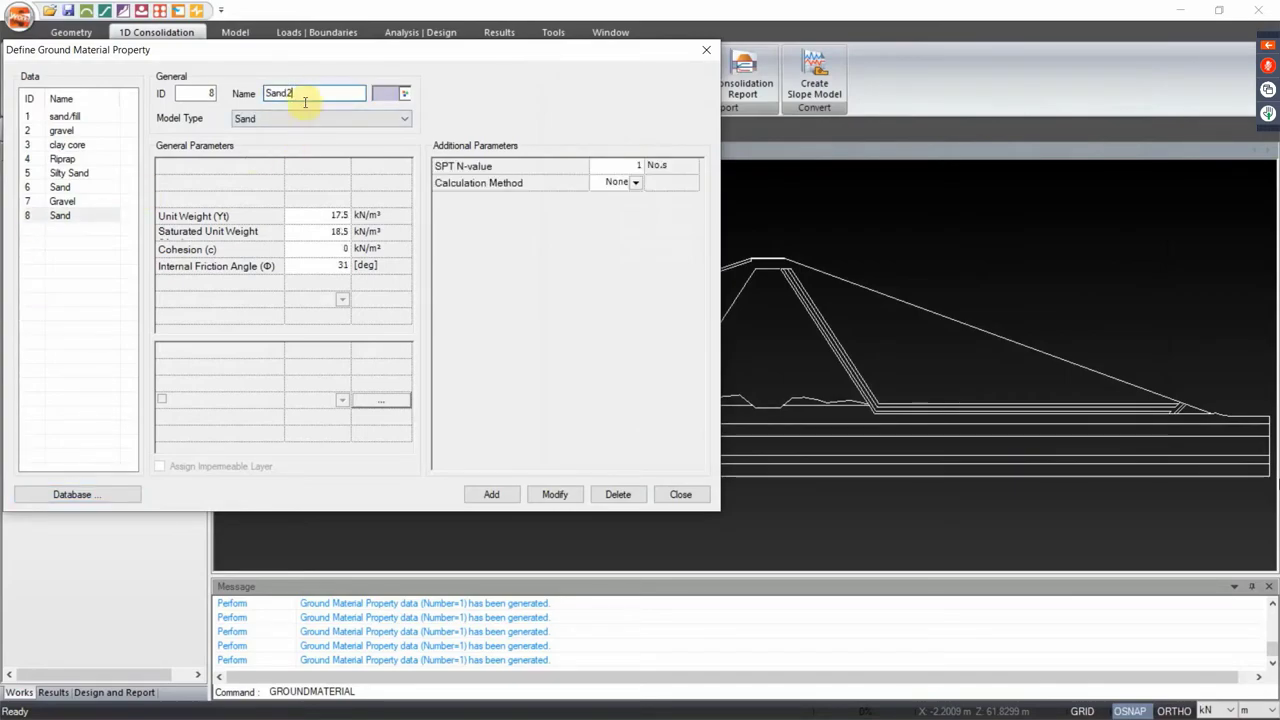
left_click(555, 494)
left_click(78, 267)
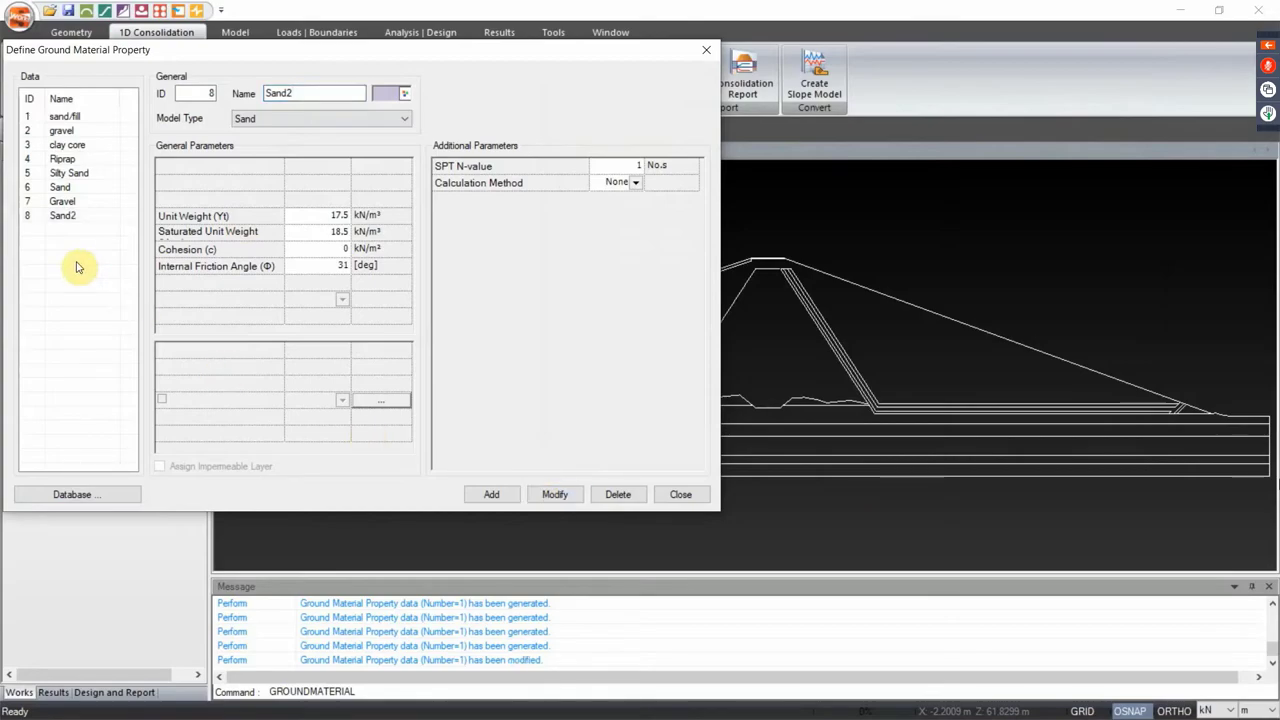
Assign the Clay soil from the C-BH39 database to the project with the Clay model type
left_click(67, 495)
left_click(966, 77)
scroll(1108, 302, "down", 4)
scroll(1108, 302, "down", 5)
left_click(930, 400)
left_click_drag(1049, 57, 739, 68)
left_click(530, 158)
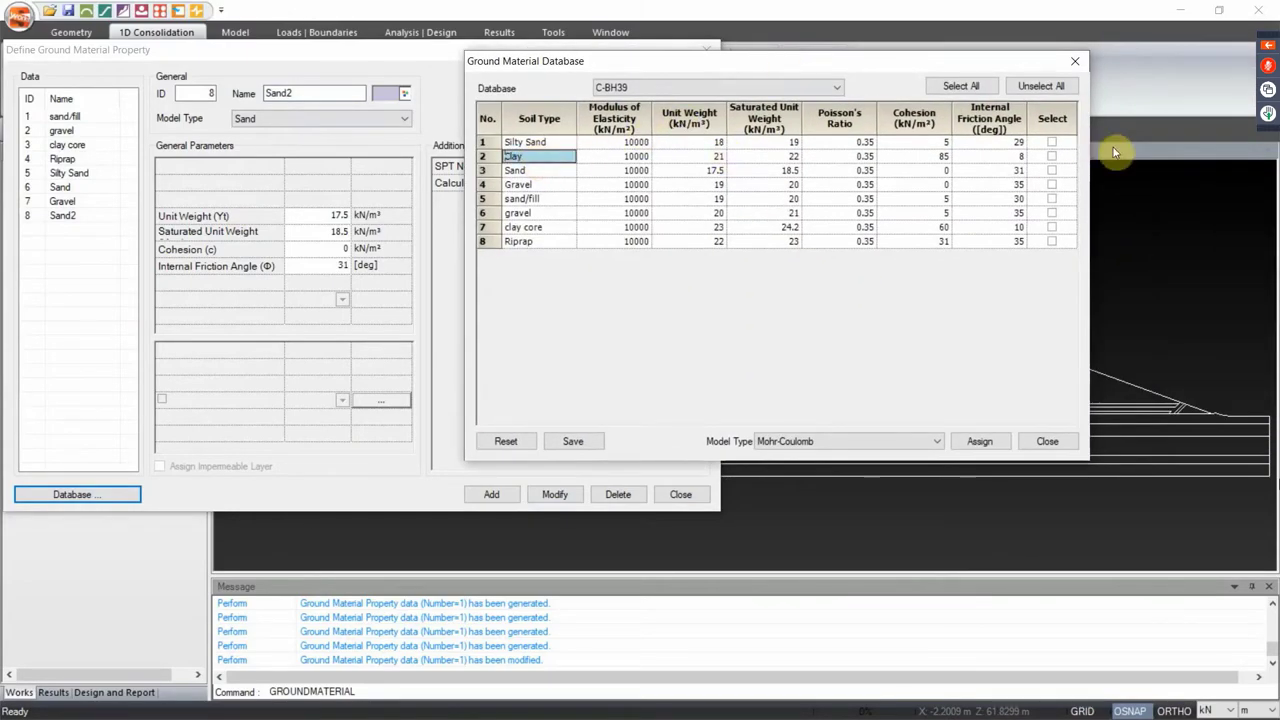
left_click(1052, 158)
left_click(930, 441)
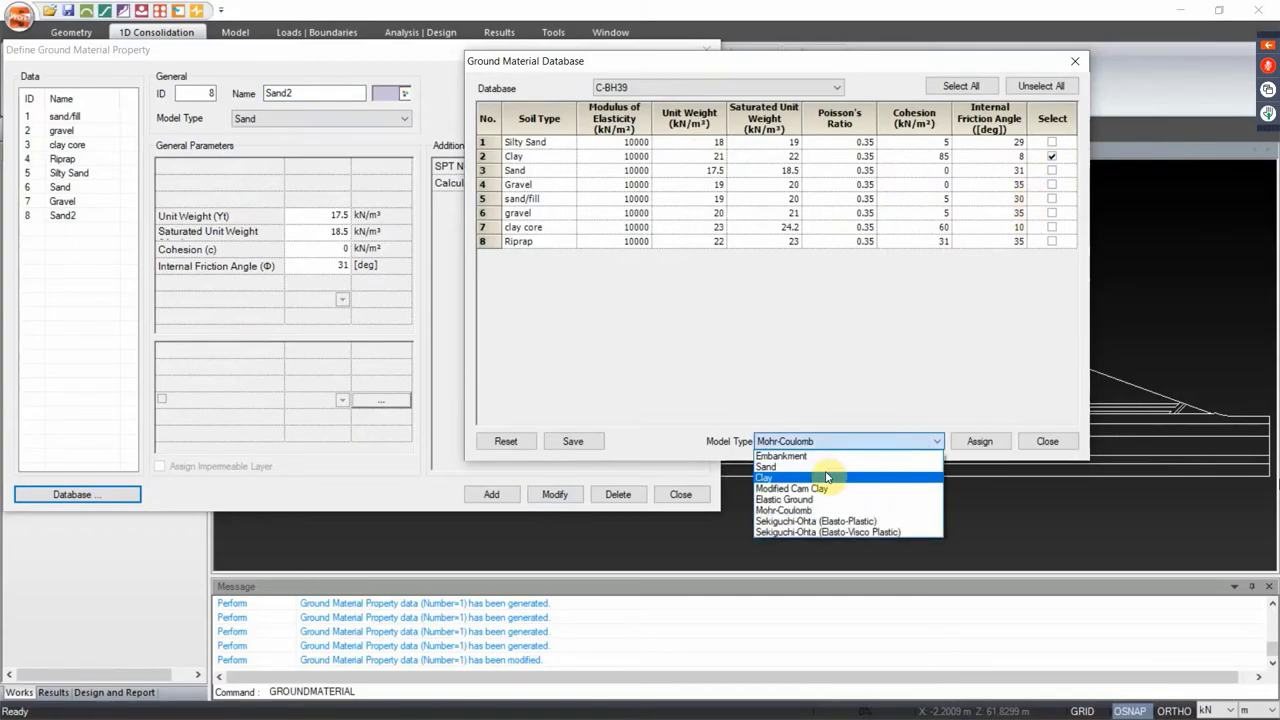
left_click(826, 477)
left_click(979, 441)
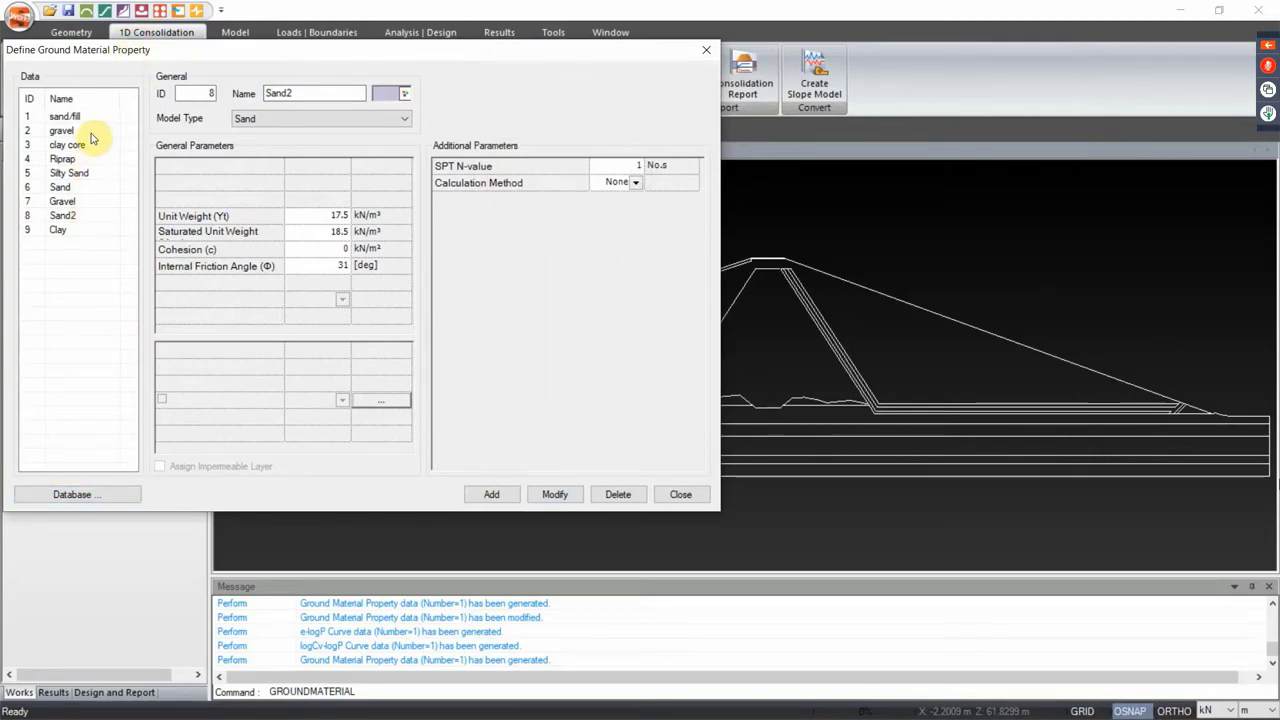
Give the Silty Sand material an SPT N-value of 3 and the B.K. Hough calculation method, and save the modification
left_click(70, 176)
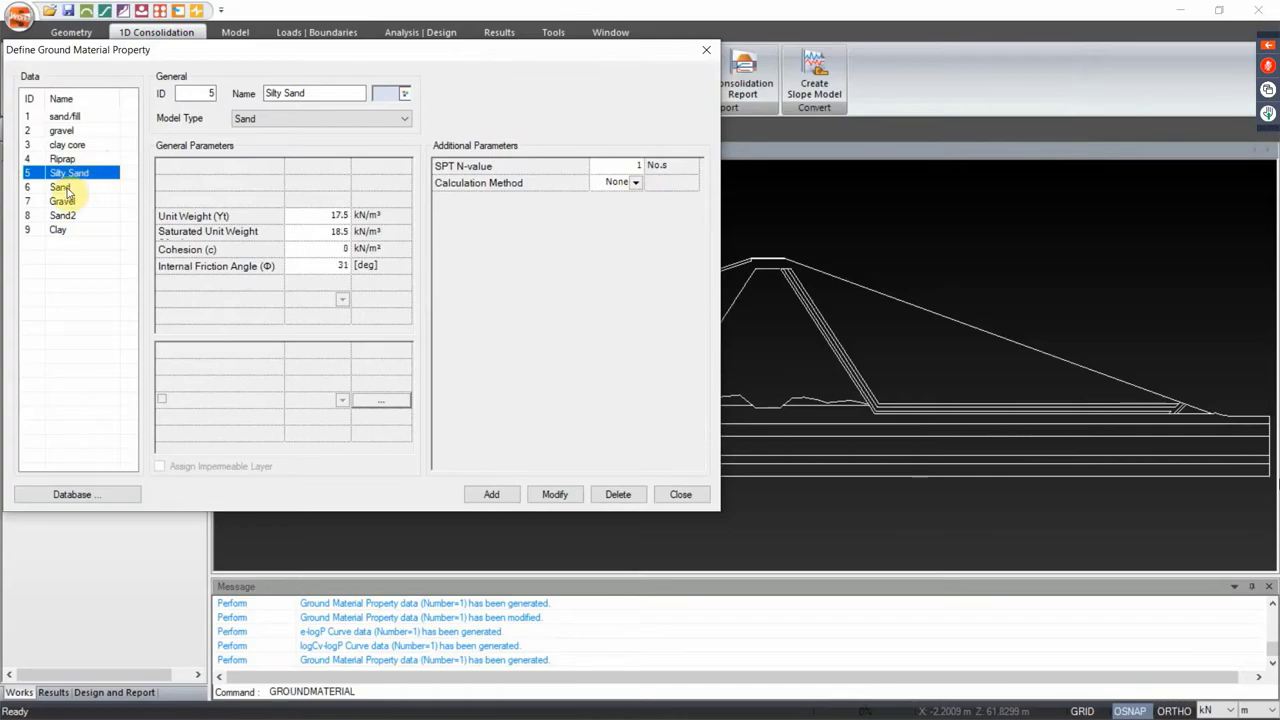
left_click(617, 166)
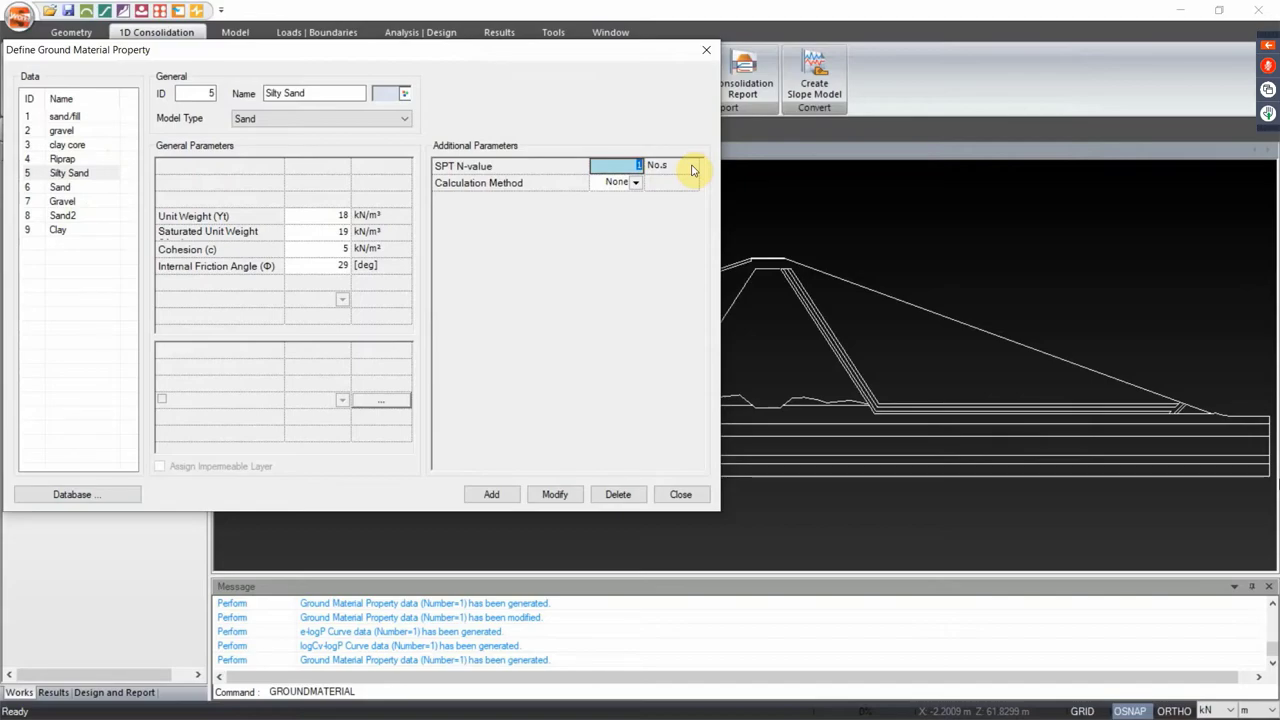
type("3")
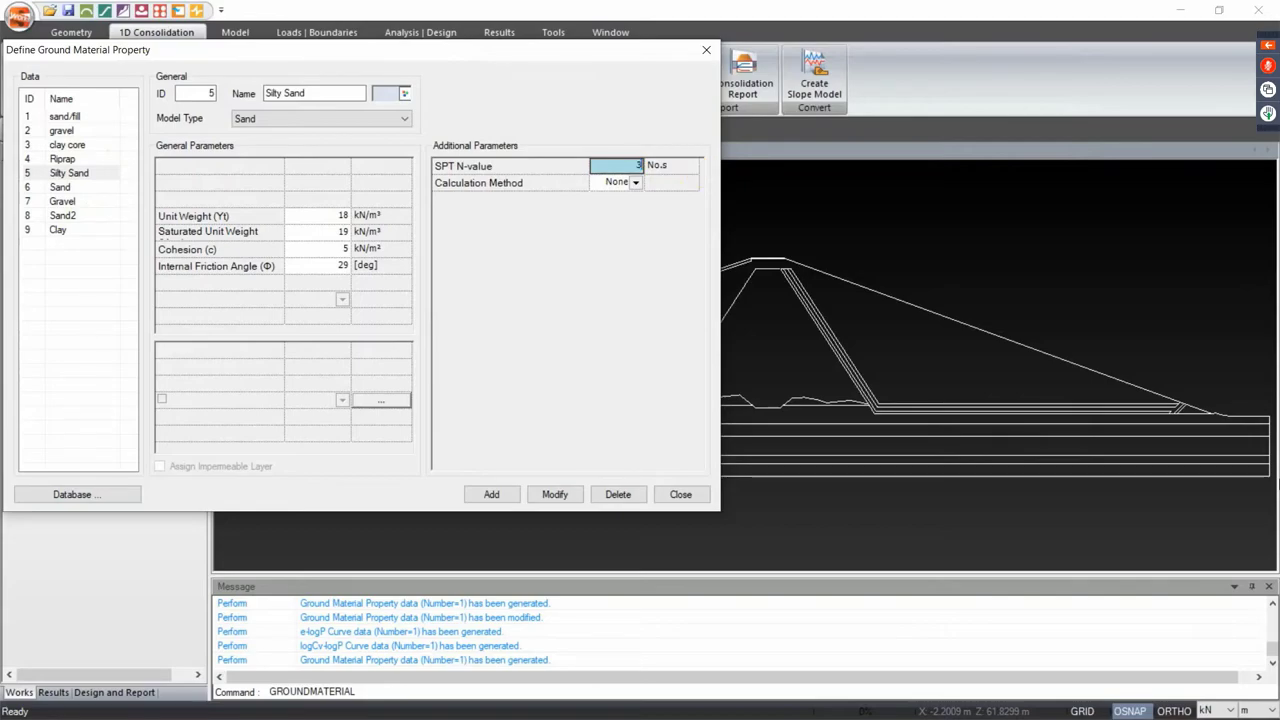
left_click(634, 184)
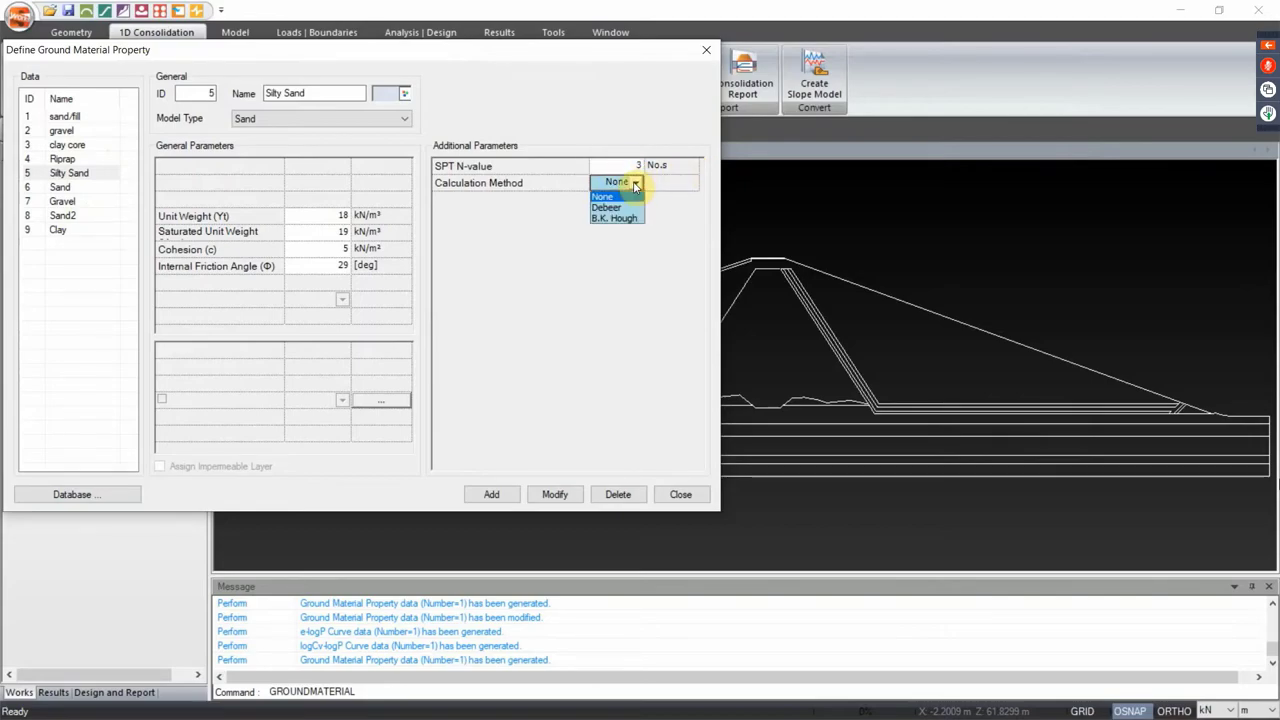
left_click(628, 222)
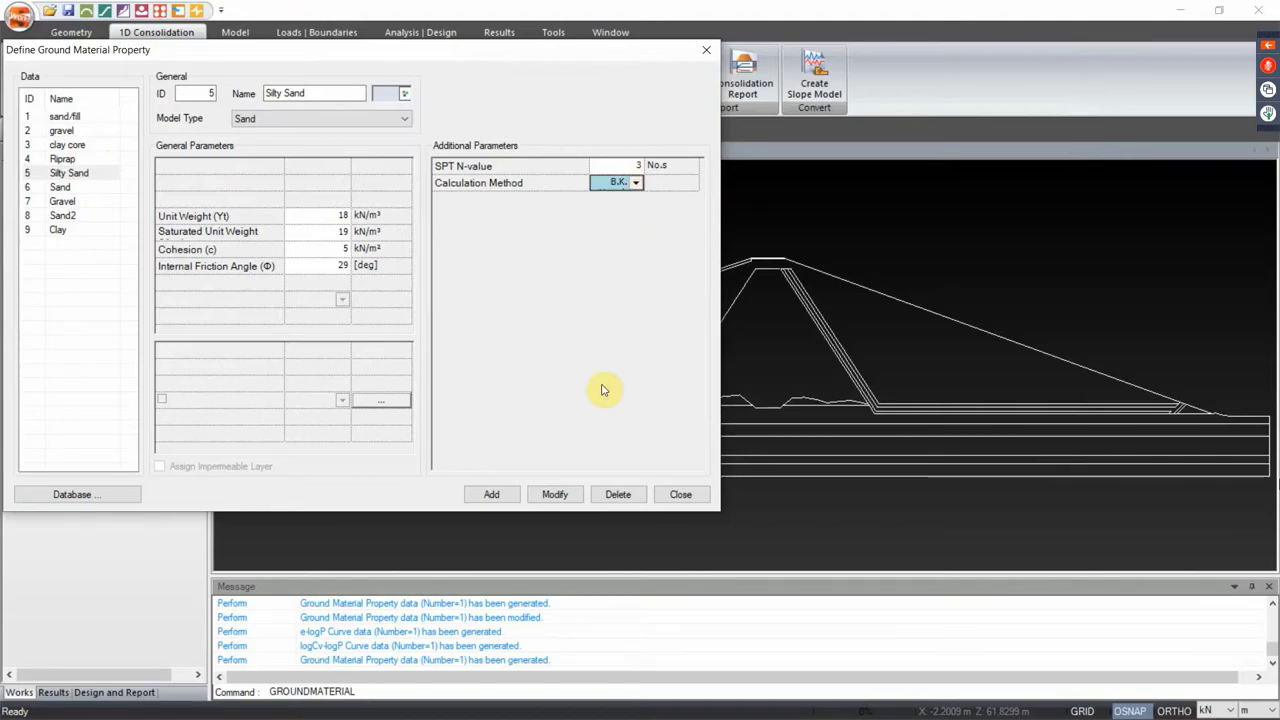
left_click(566, 493)
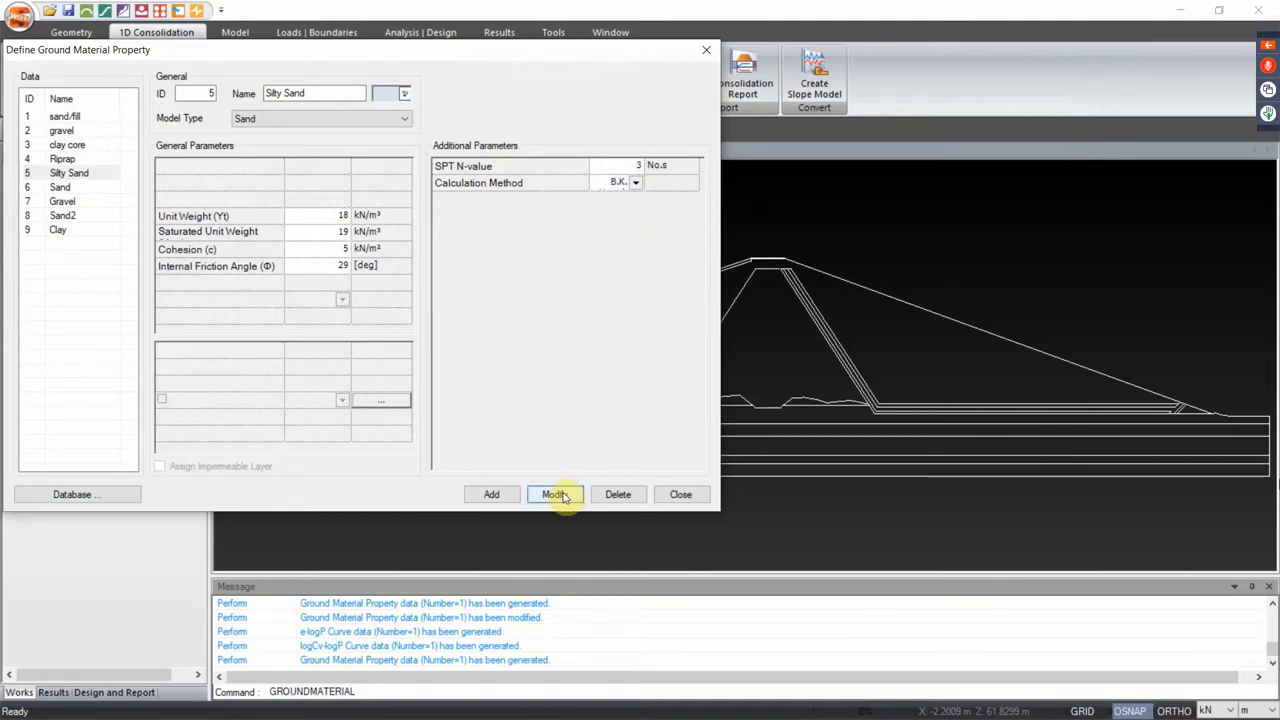
Give the Sand material with ID 6 an SPT N-value of 15 and the B.K. Hough calculation method, and save the modification
left_click(58, 187)
left_click(616, 168)
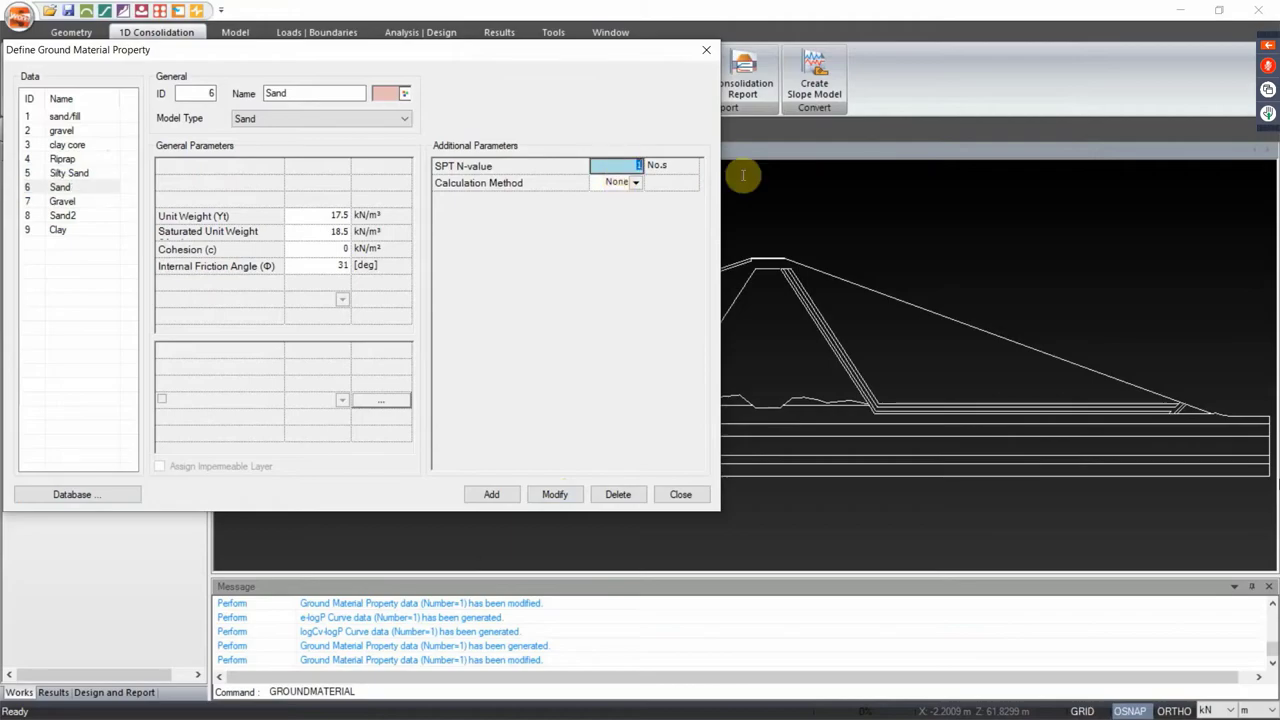
left_click(637, 187)
left_click(626, 222)
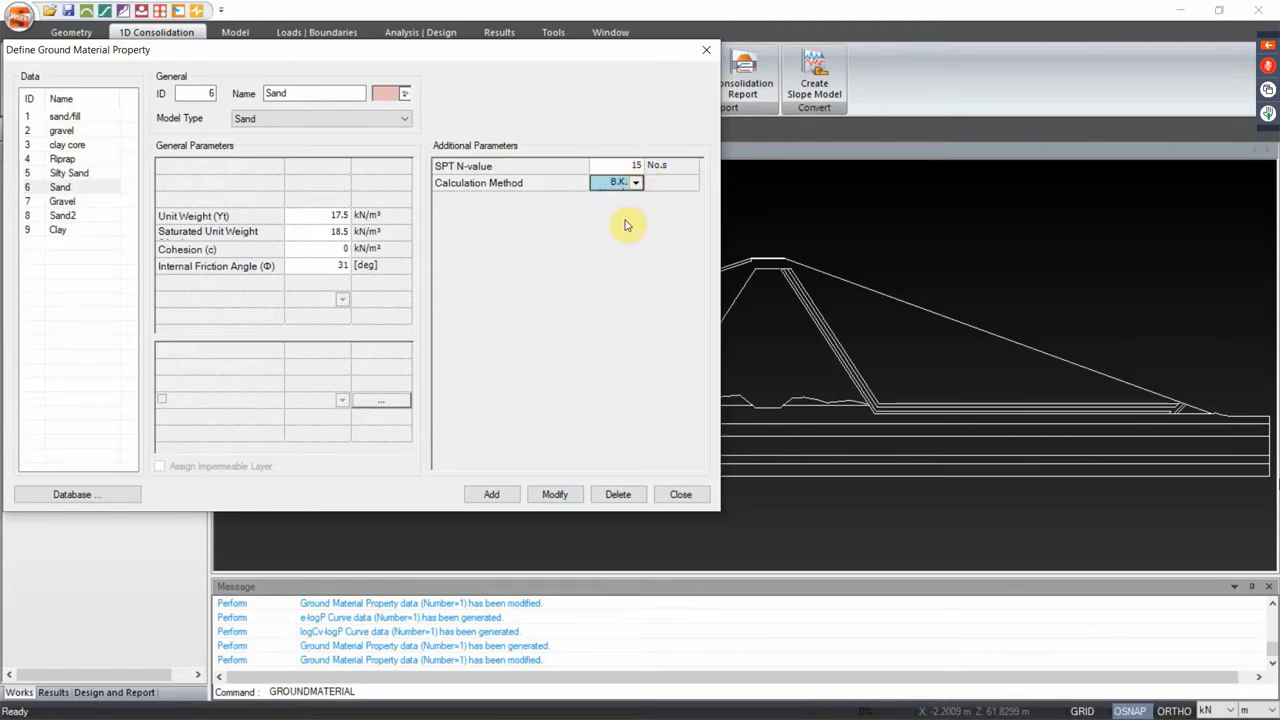
left_click(555, 494)
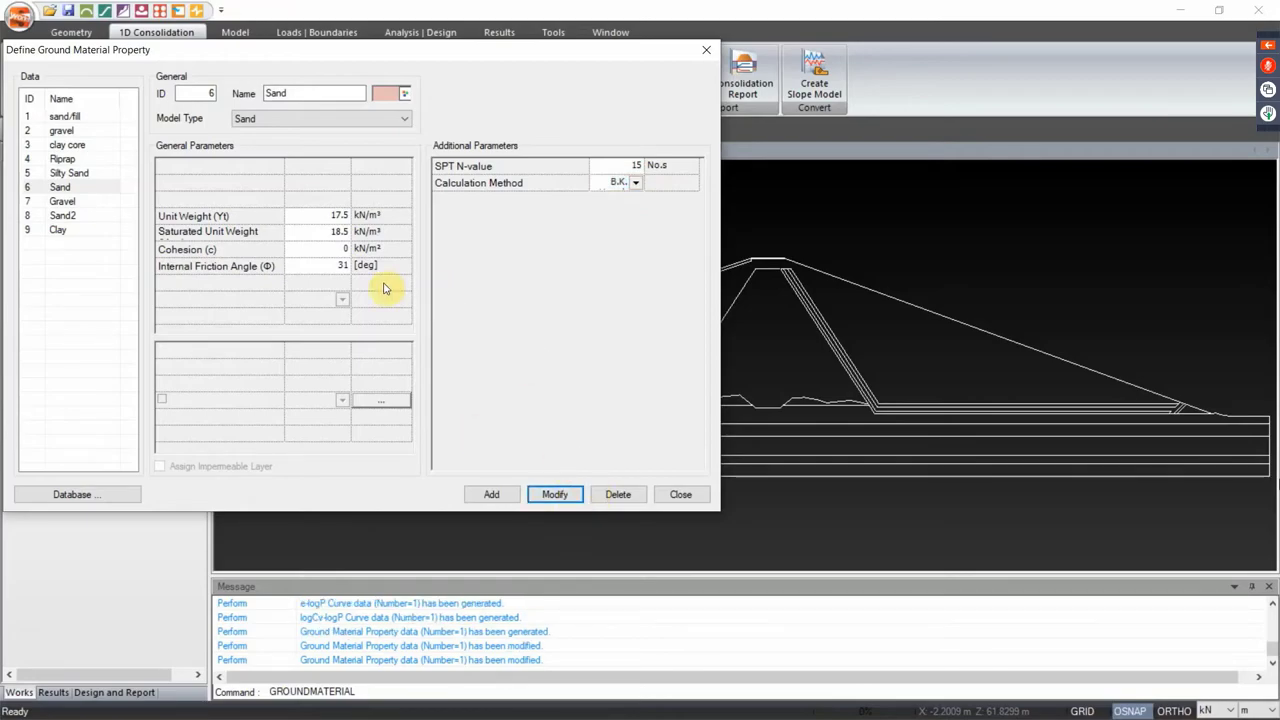
Give the Gravel material with ID 7 an SPT N-value of 58 and the B.K. Hough calculation method, and save the modification
left_click(75, 204)
left_click(617, 166)
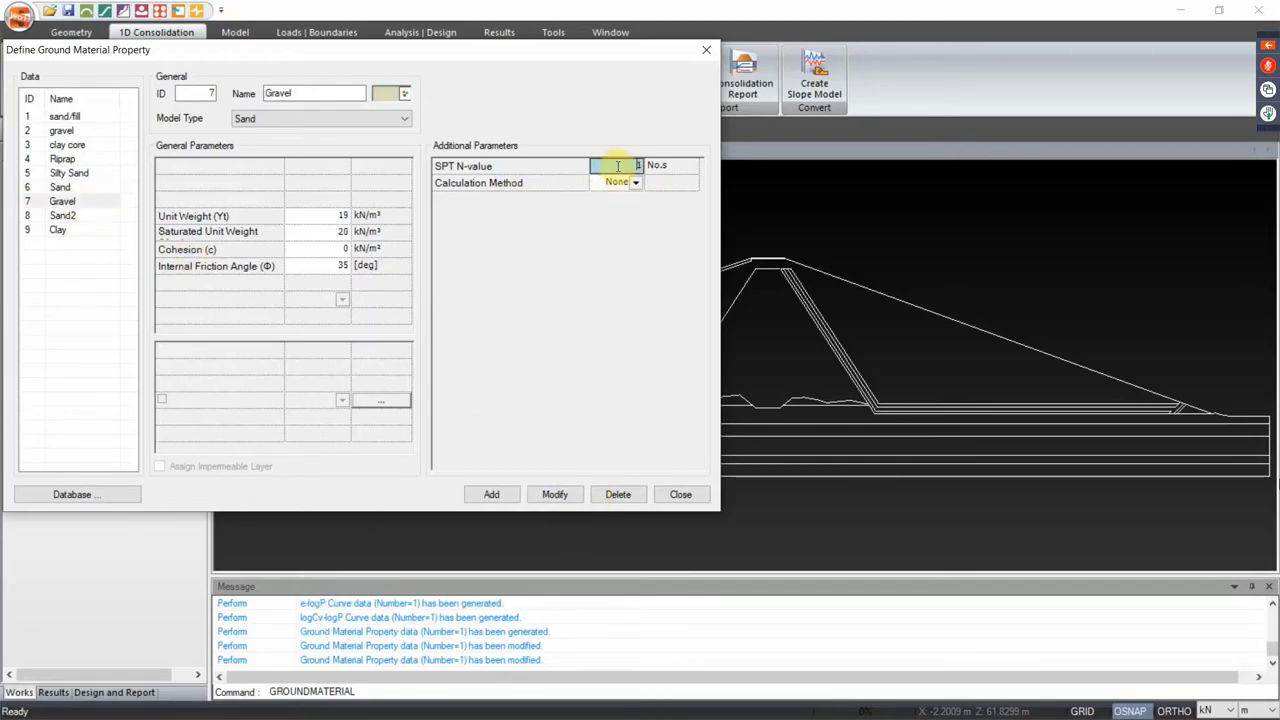
type("58")
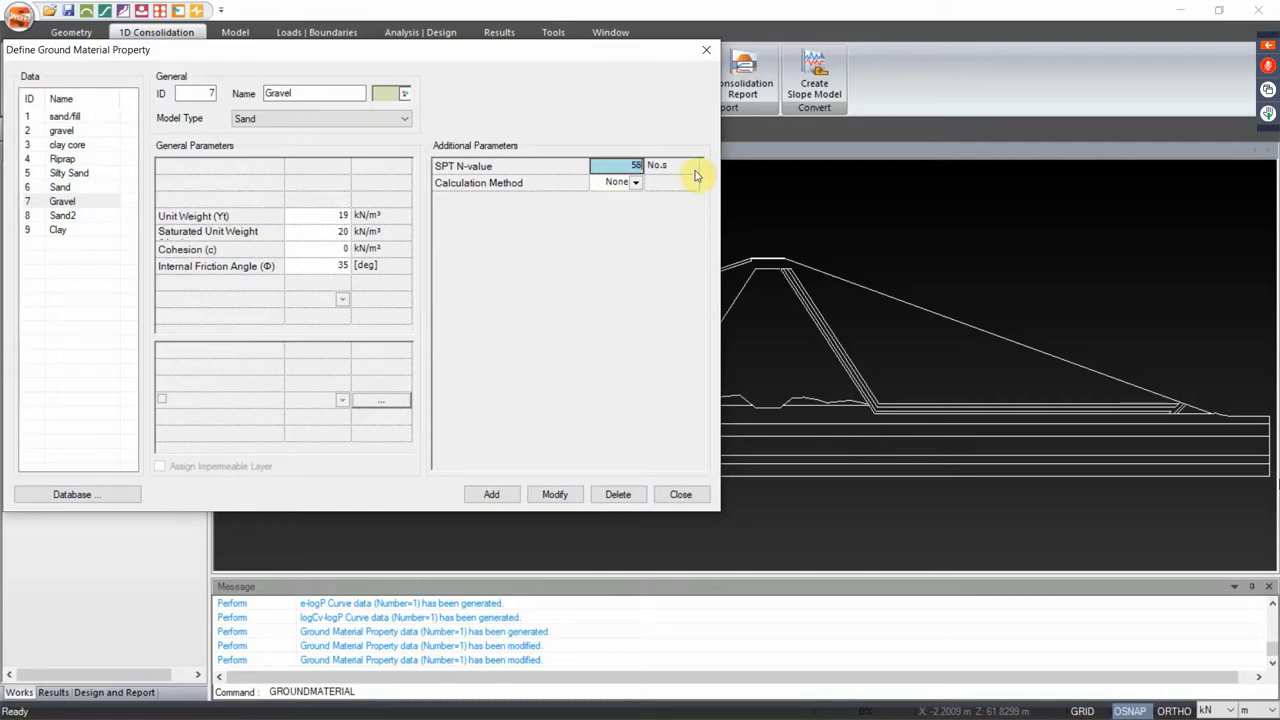
left_click(635, 183)
left_click(615, 207)
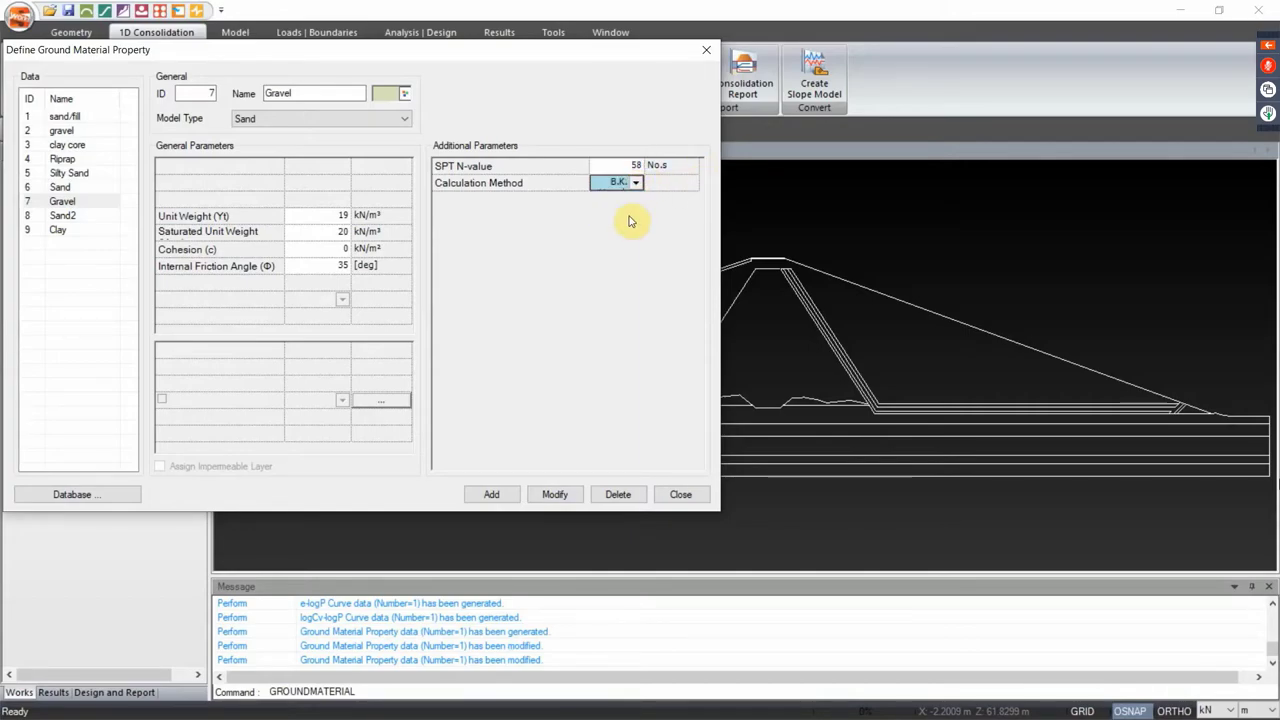
left_click(555, 493)
Give the Sand2 material an SPT N-value of 50 and the B.K. Hough calculation method, and save the modification
left_click(80, 216)
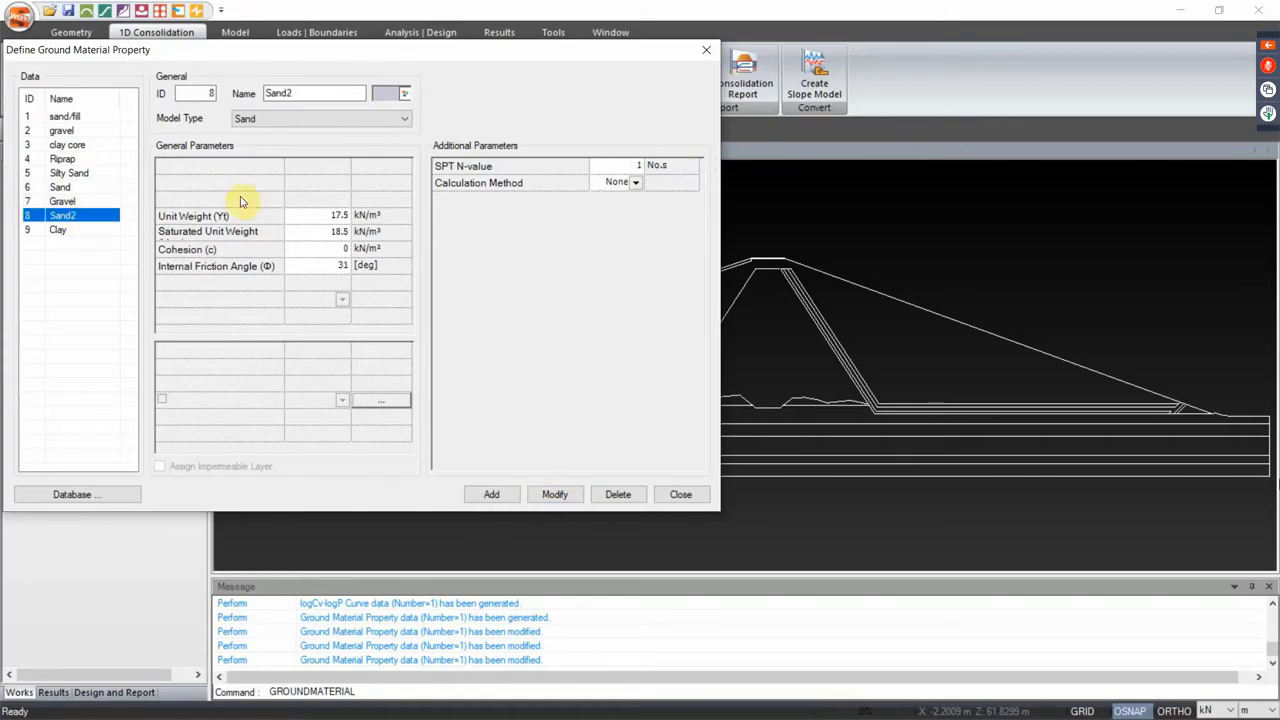
left_click(617, 166)
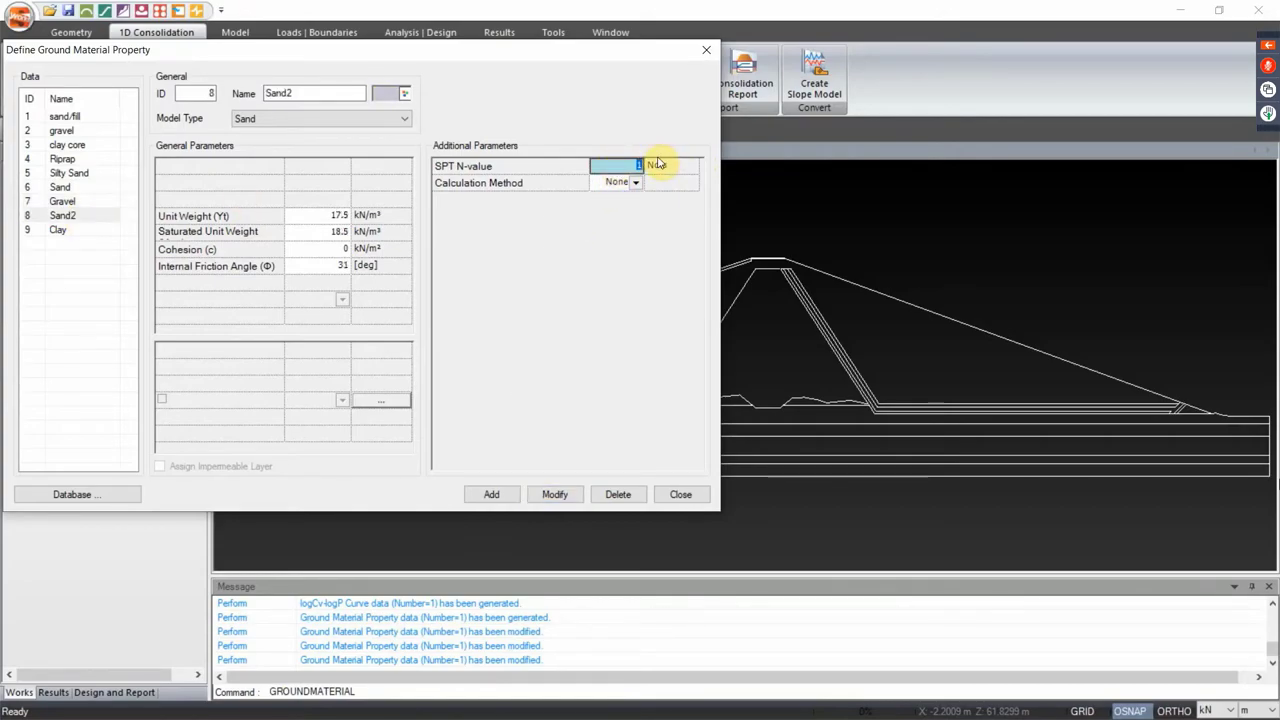
type("50")
left_click(636, 183)
left_click(641, 219)
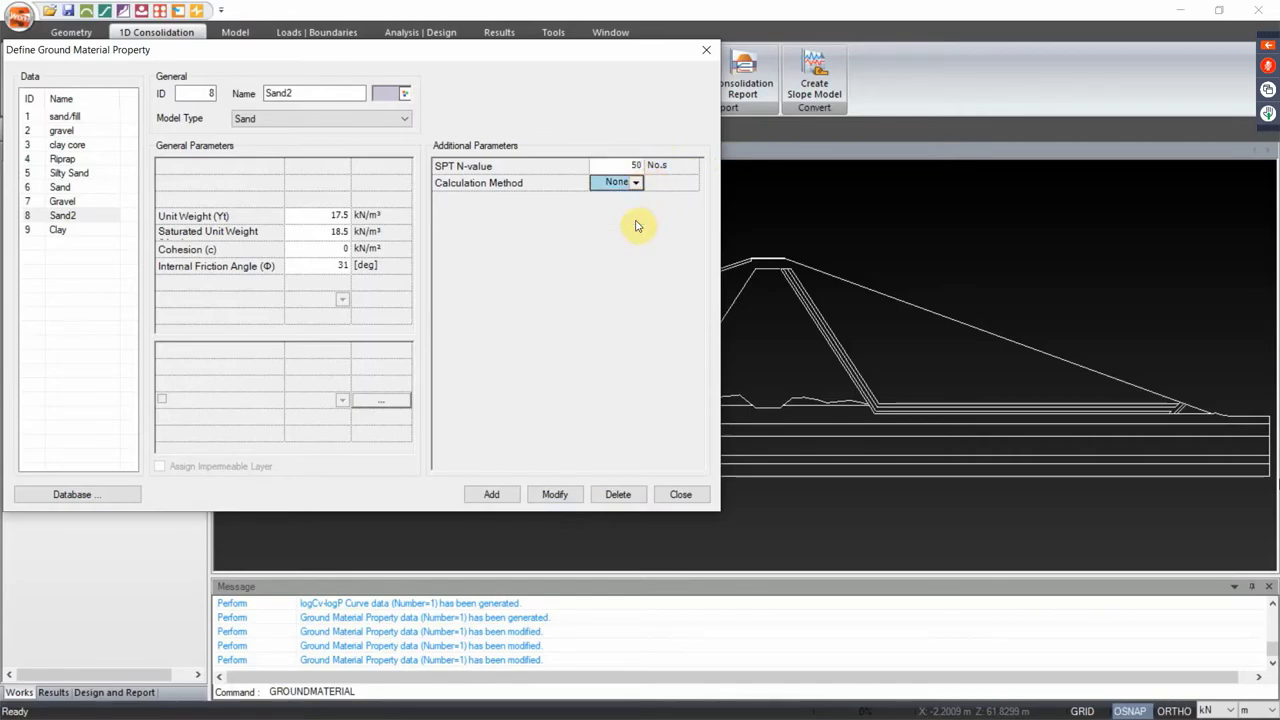
left_click(572, 494)
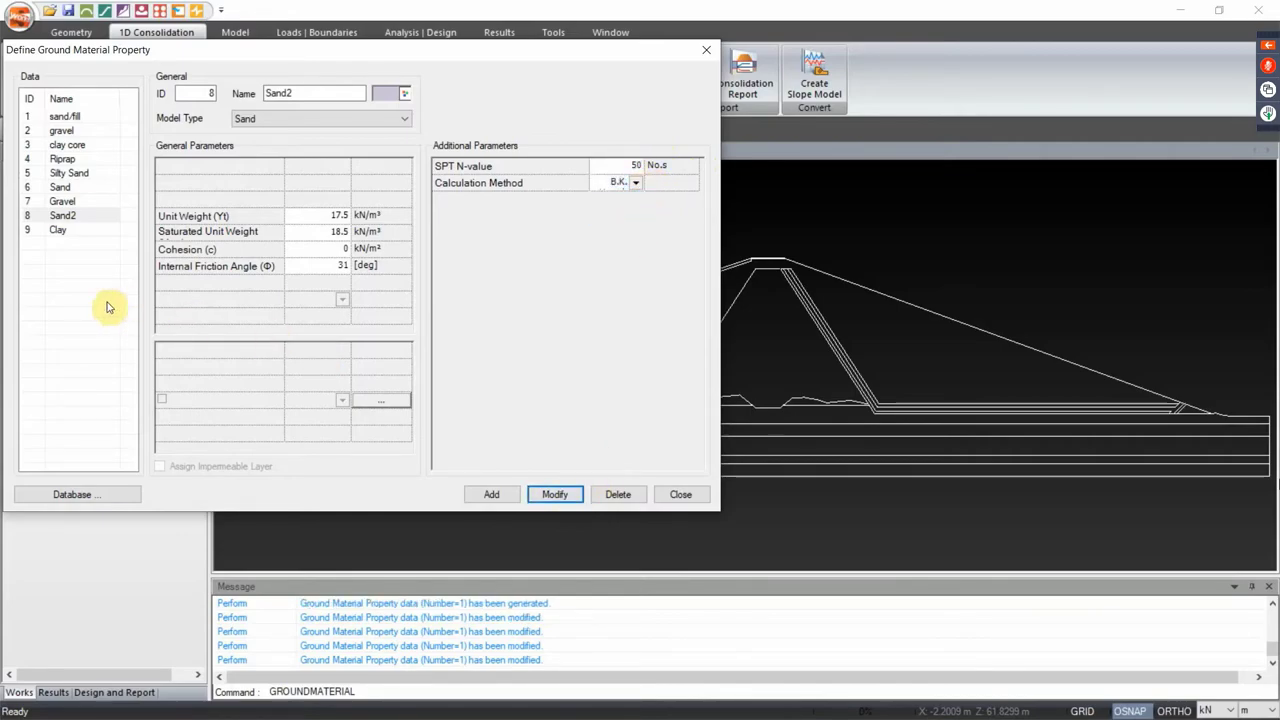
Give the Clay material an SPT N-value of 11, keeping Cc as its calculation method
left_click(74, 232)
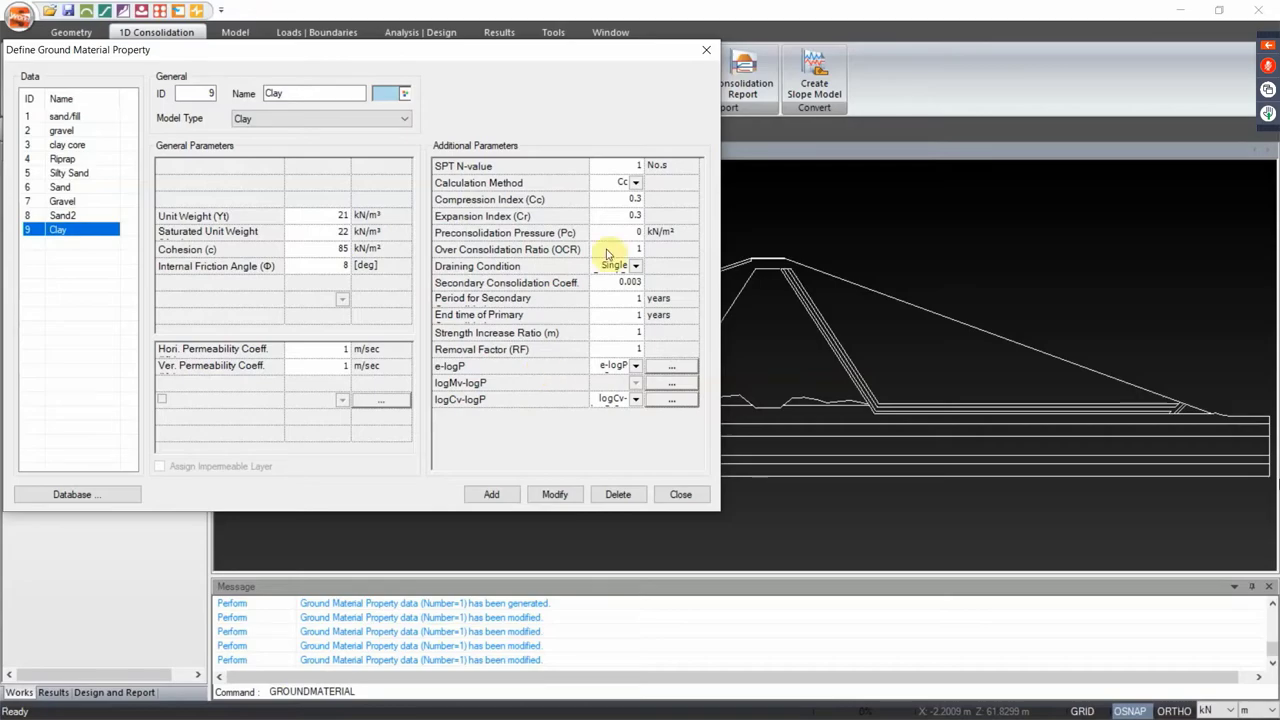
left_click(620, 168)
left_click(620, 165)
type("11")
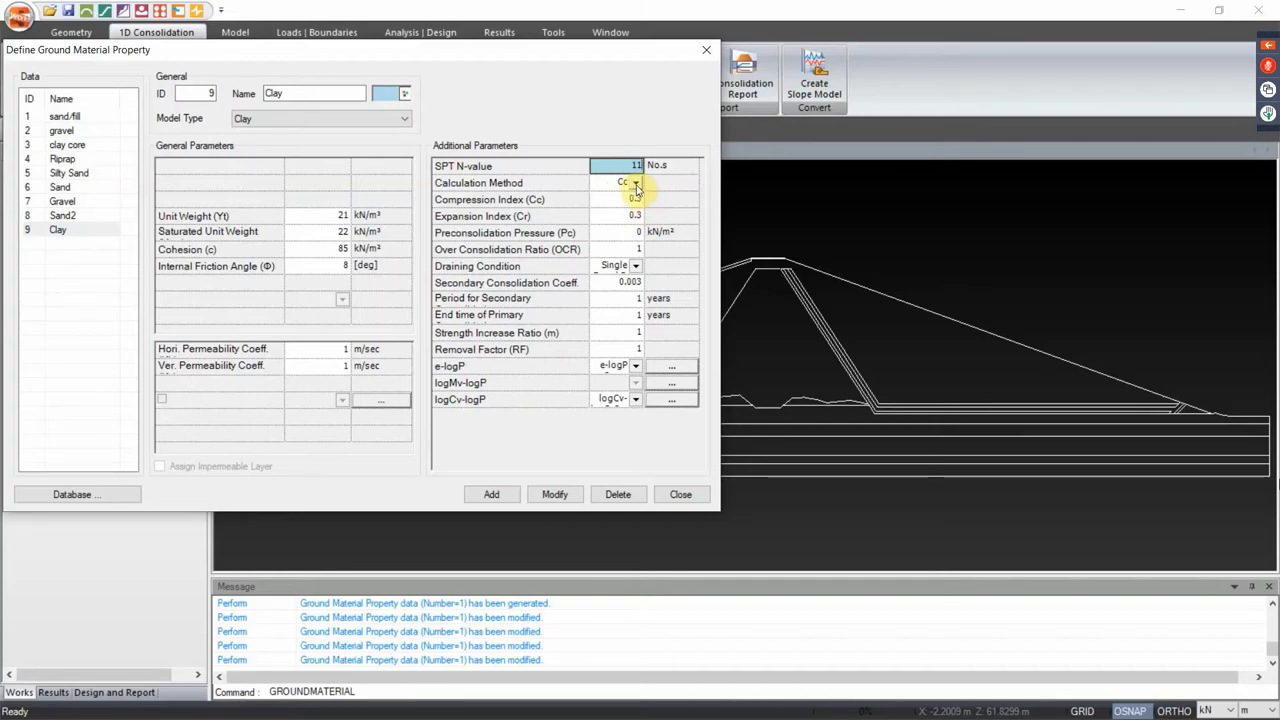
left_click(636, 184)
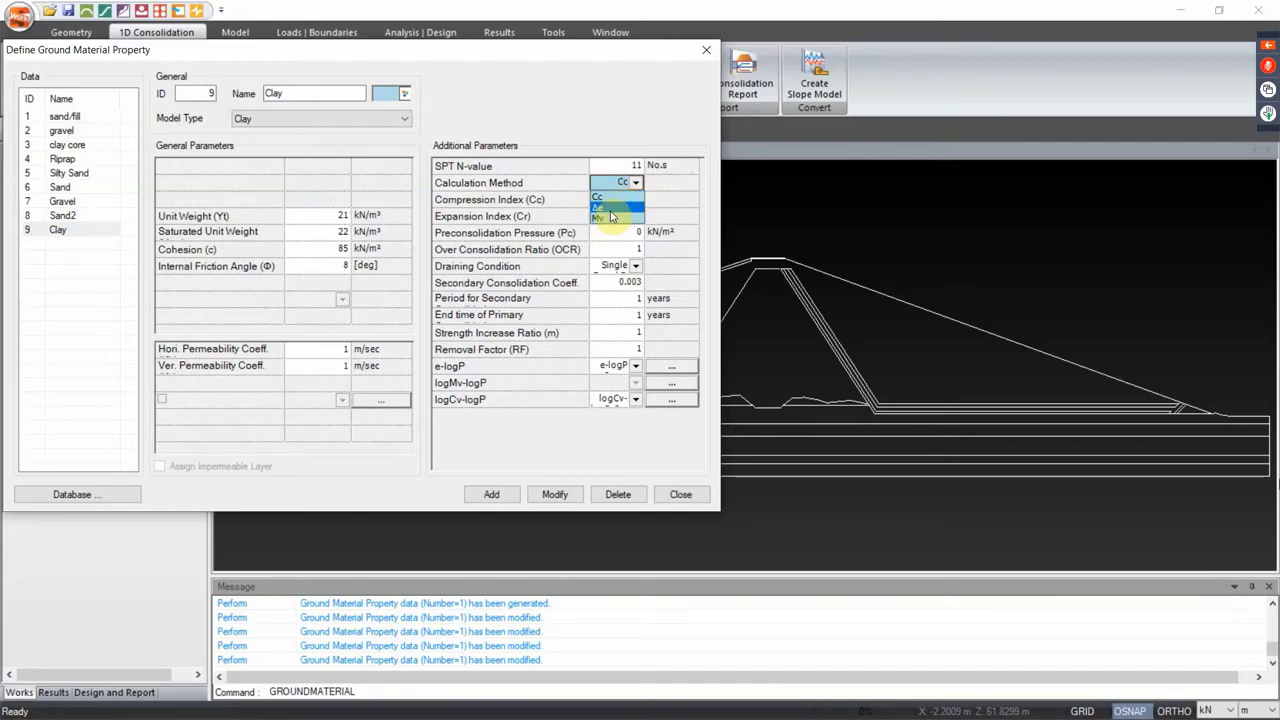
left_click(668, 203)
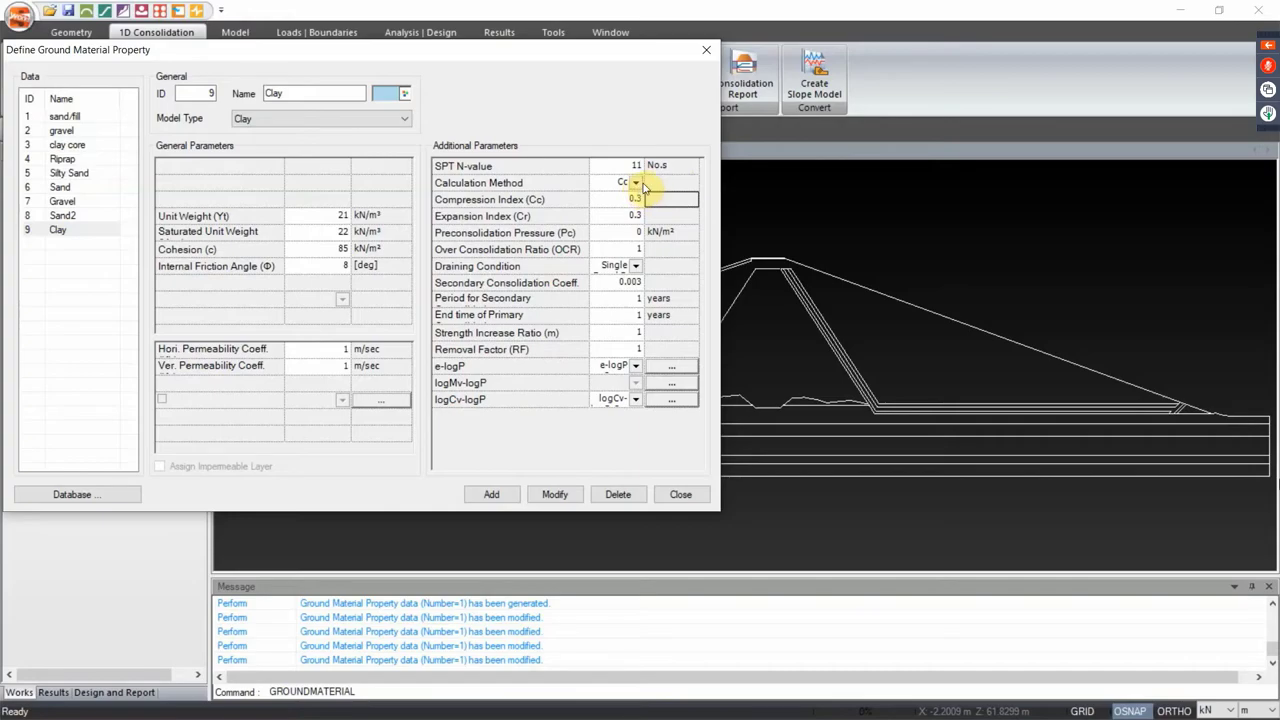
Set the Clay material's compression index (Cc) to 0.22 and expansion index (Cr) to 0.044
left_click(624, 200)
type("0.22")
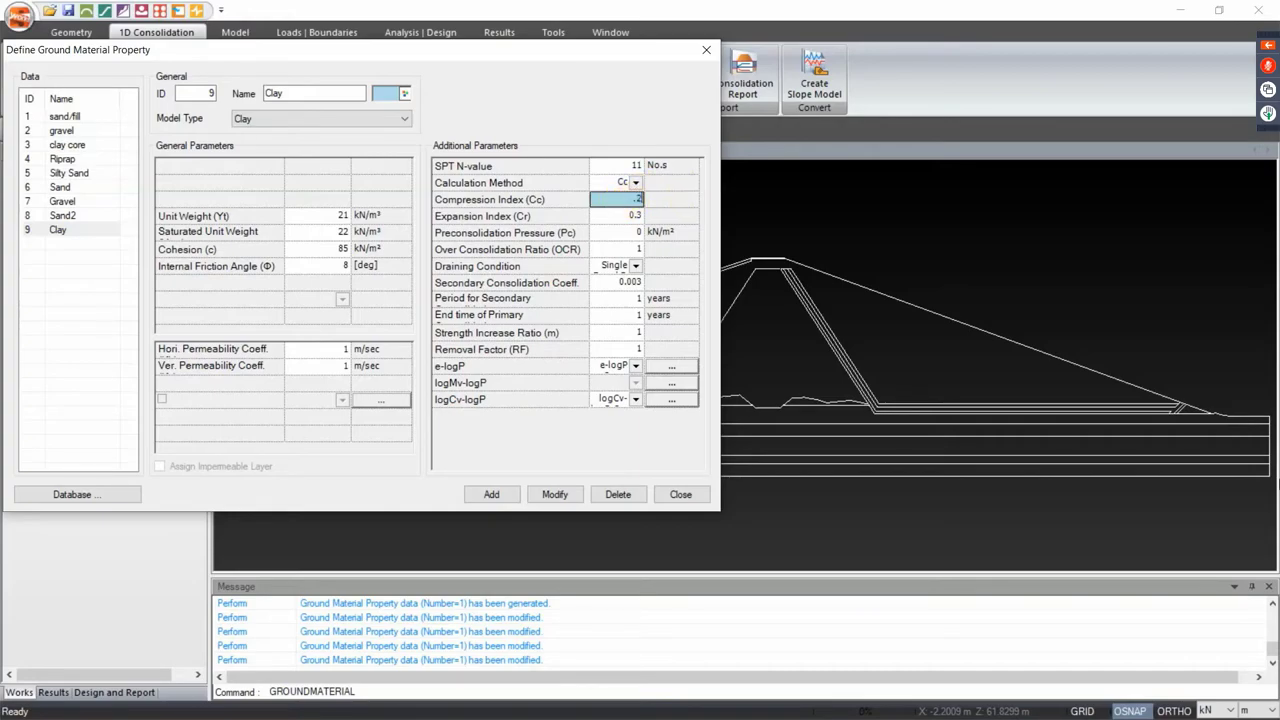
left_click(627, 215)
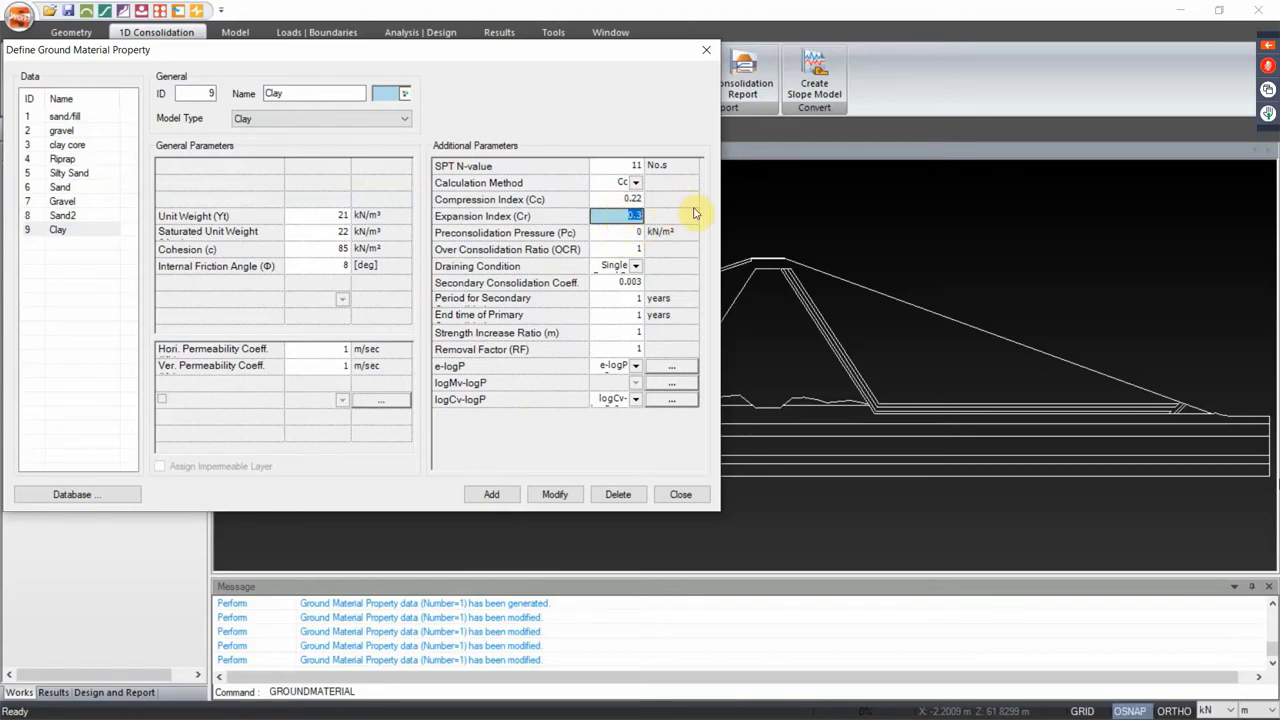
type("0")
key("BackSpace")
key("BackSpace")
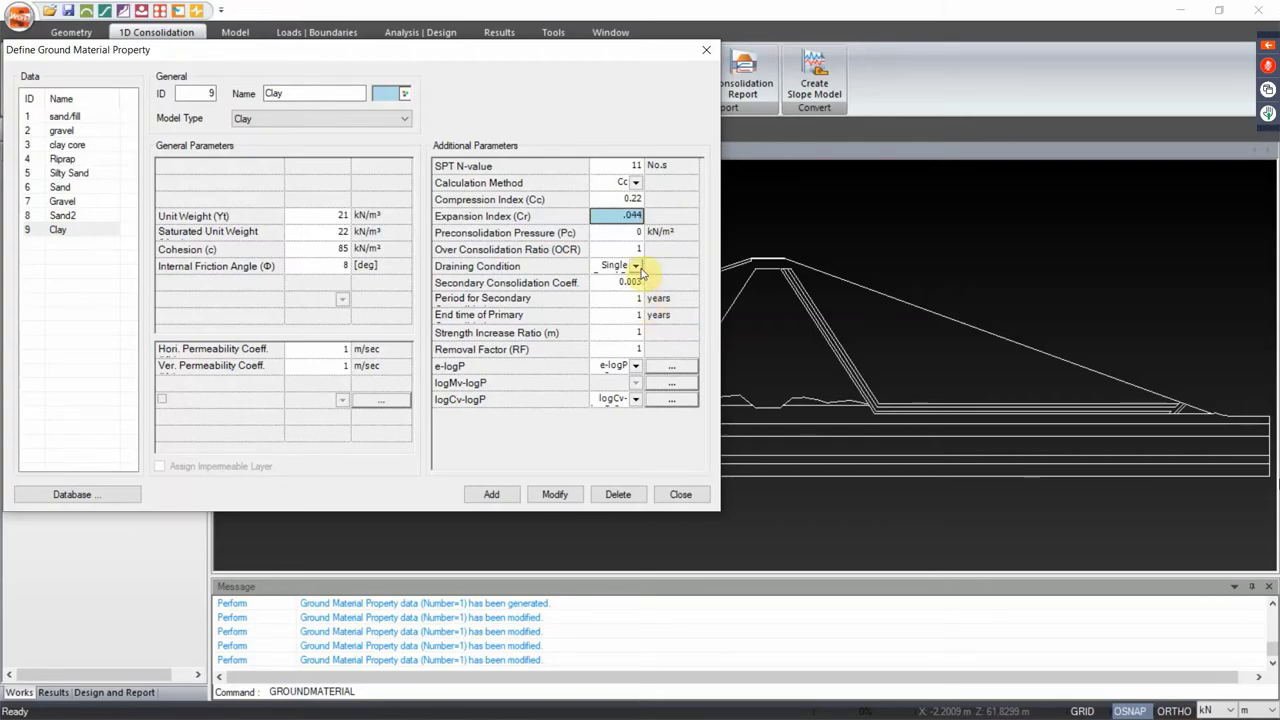
Keep the Clay material's over consolidation ratio at 1 and set its draining condition to Double Faced Drainage
left_click(632, 233)
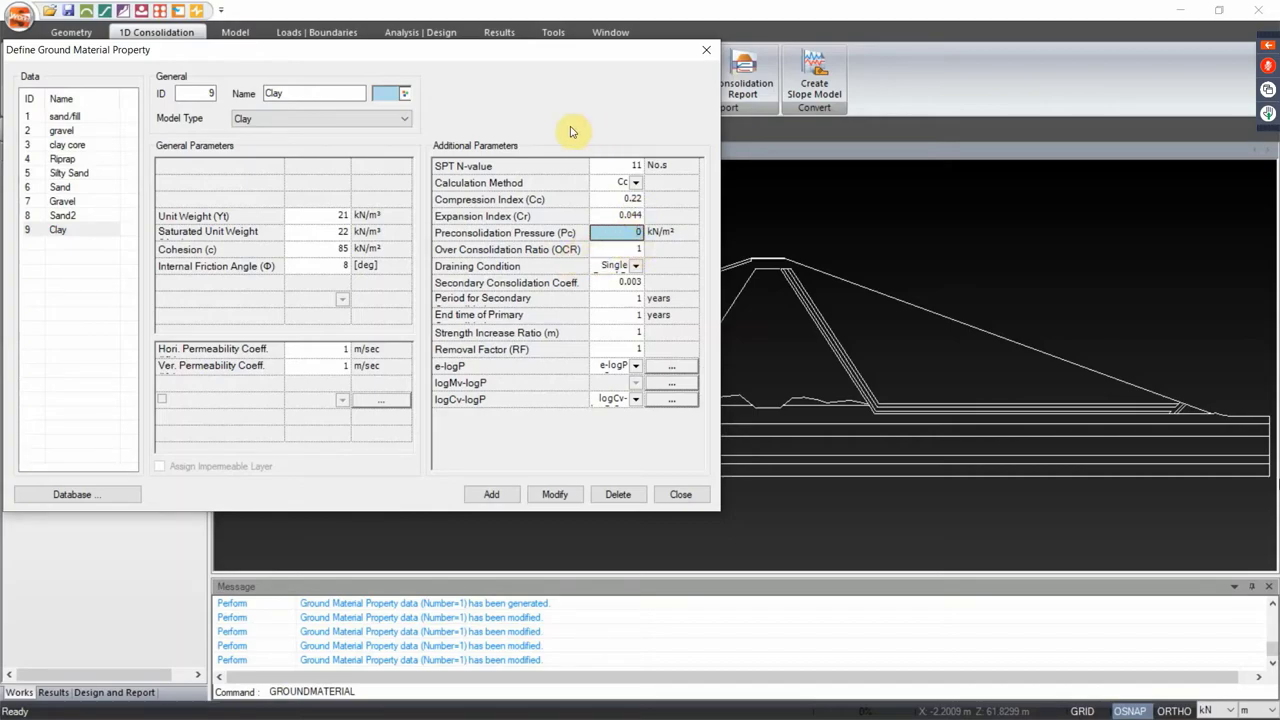
left_click(625, 249)
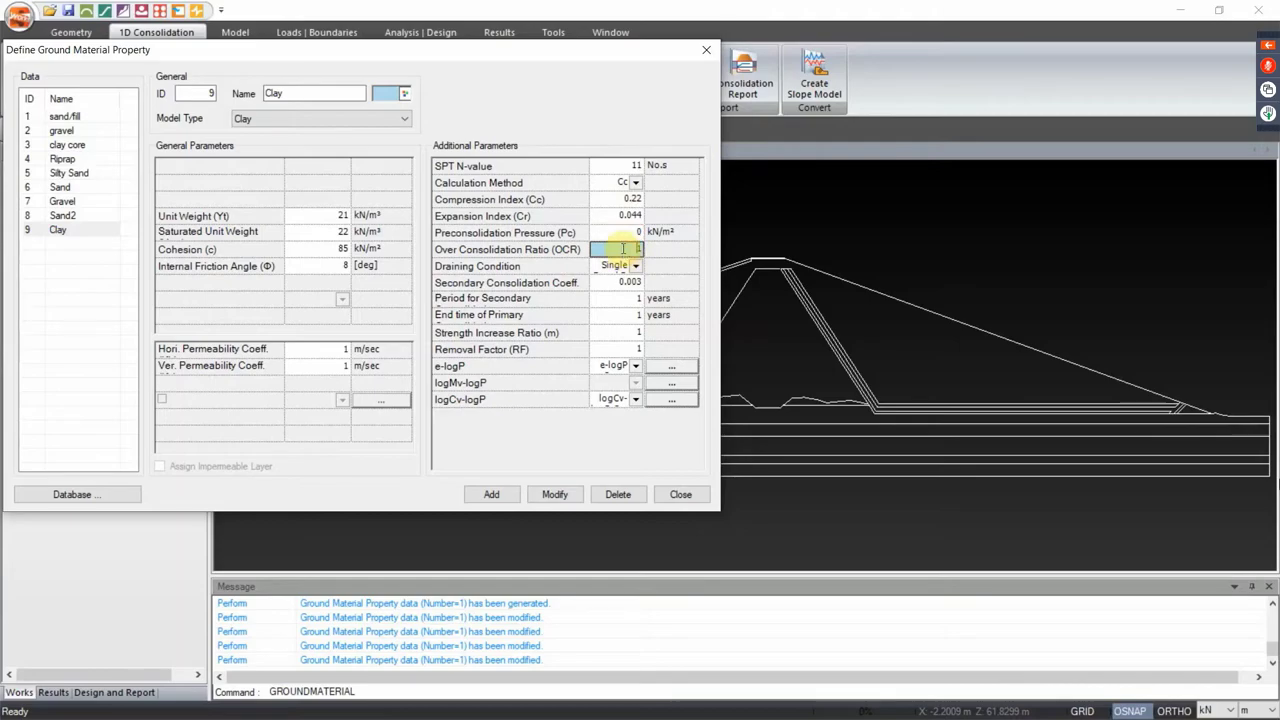
left_click(624, 248)
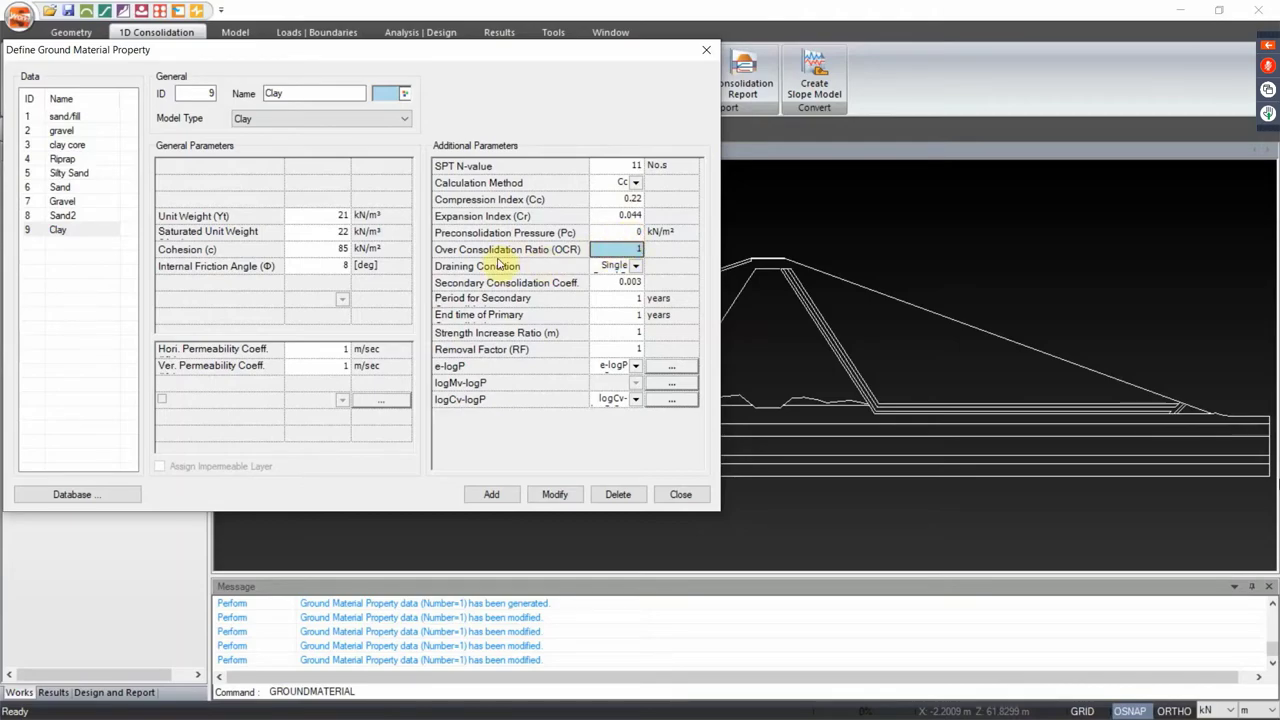
left_click(625, 248)
left_click(634, 266)
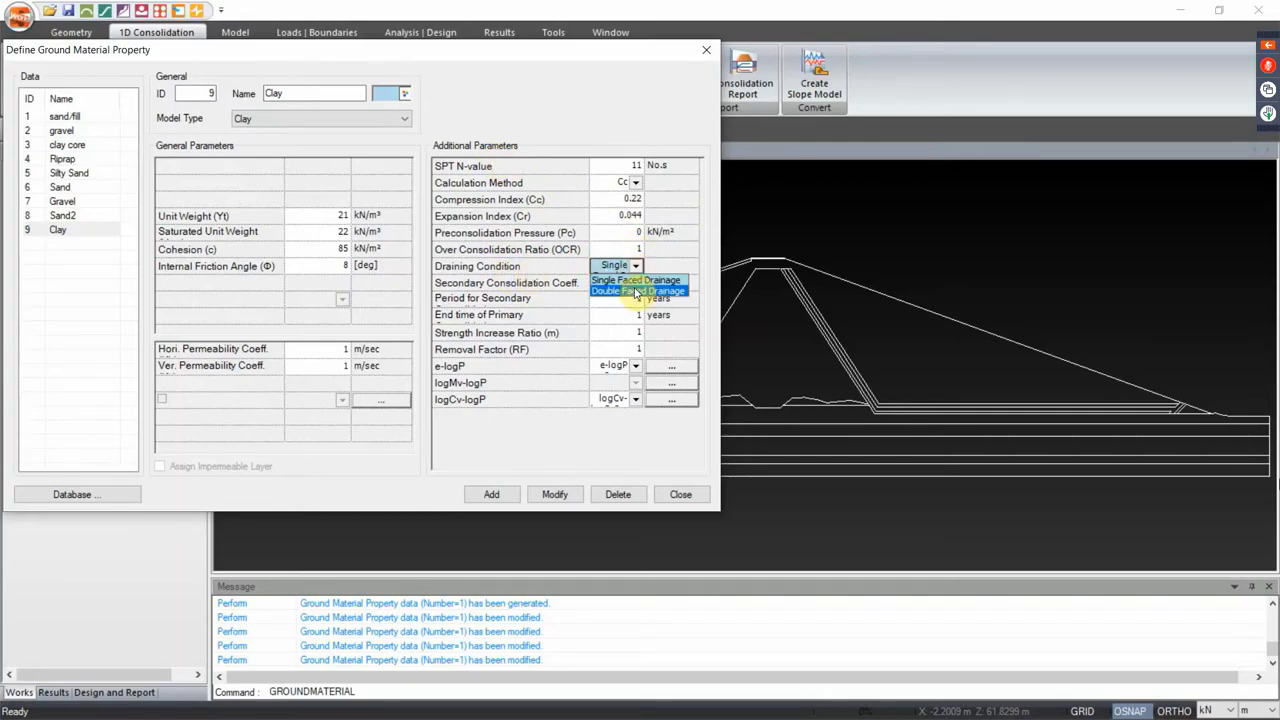
left_click(636, 291)
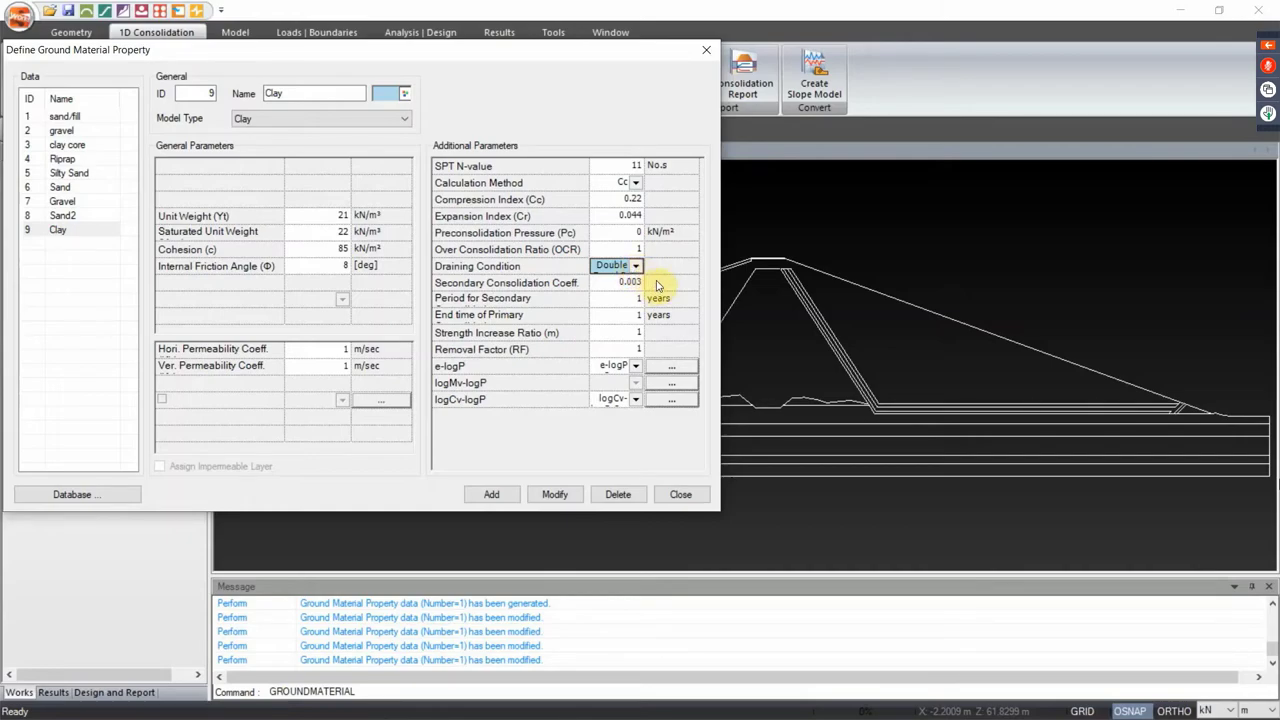
Set the Clay material's secondary consolidation period to 20 years, save the modification and finish defining ground materials
left_click(630, 298)
type("20")
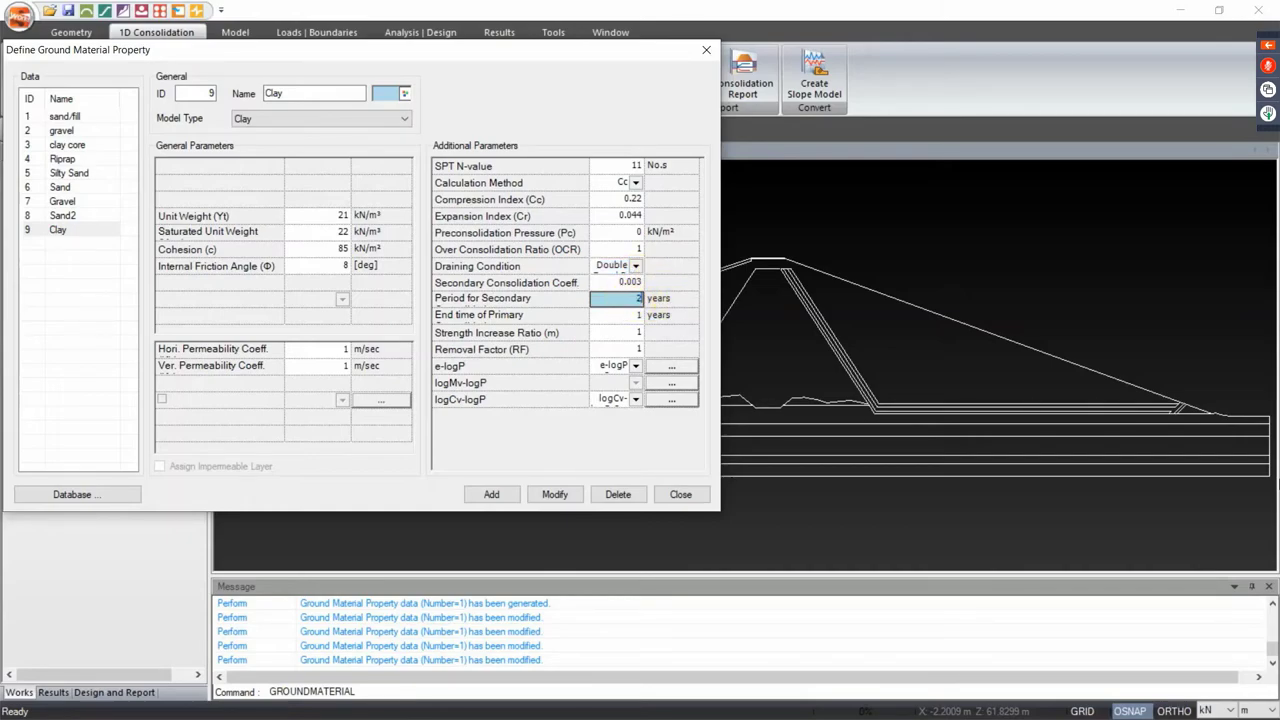
left_click(644, 317)
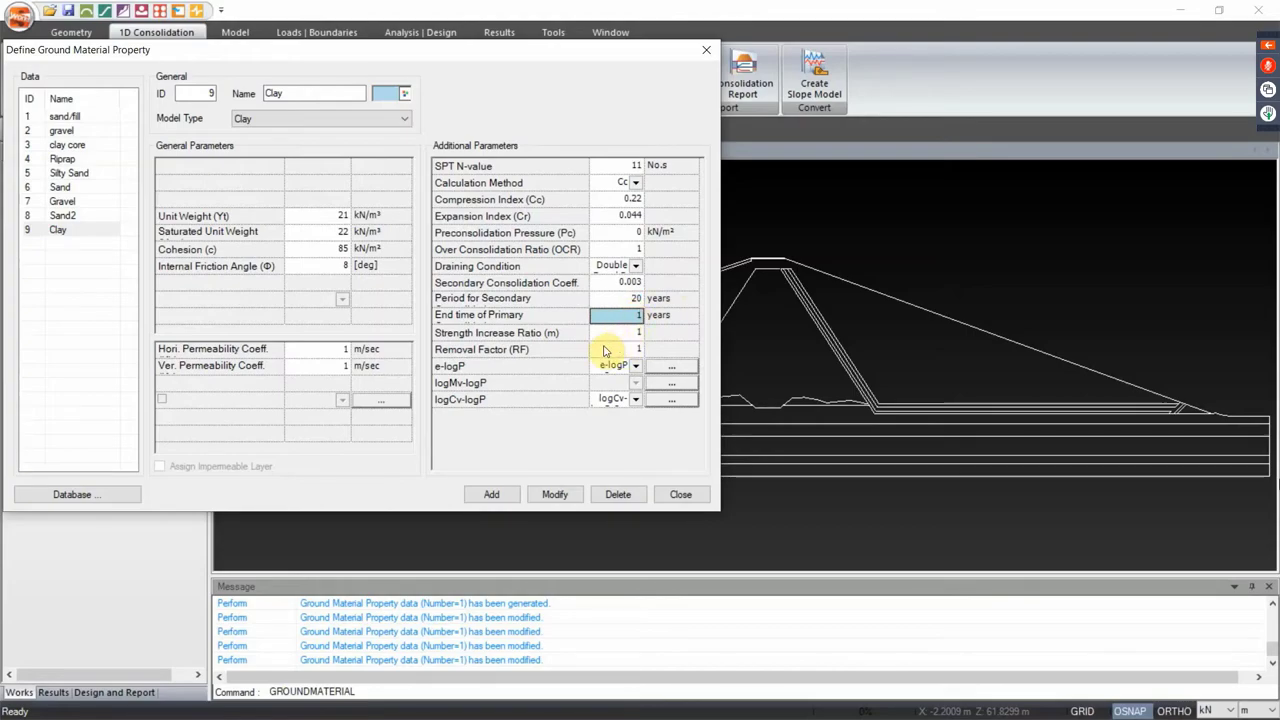
left_click(617, 333)
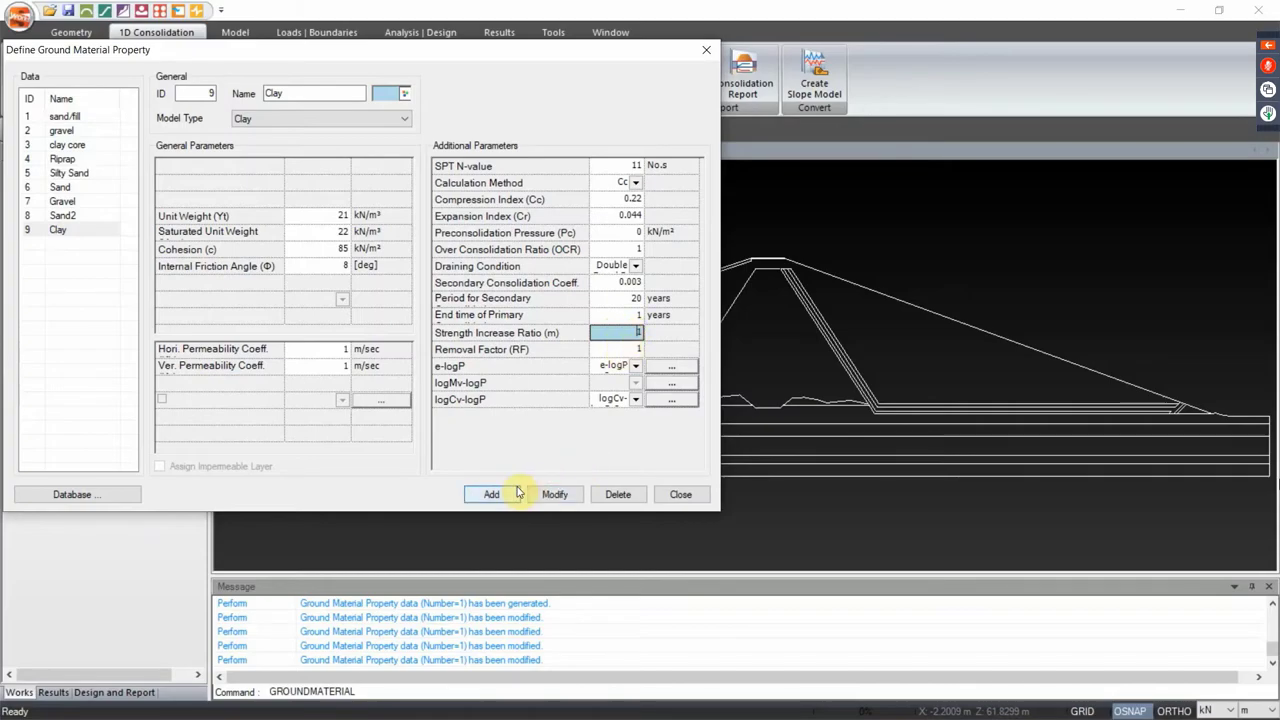
left_click(560, 496)
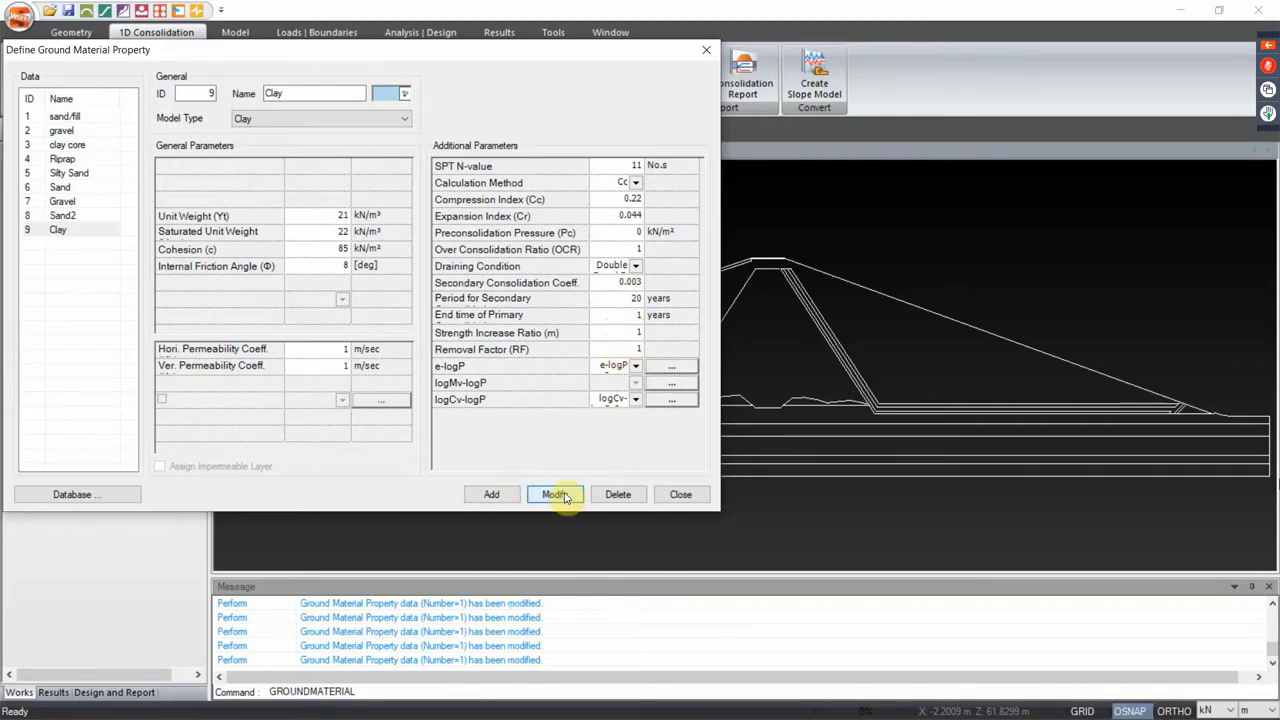
left_click(680, 494)
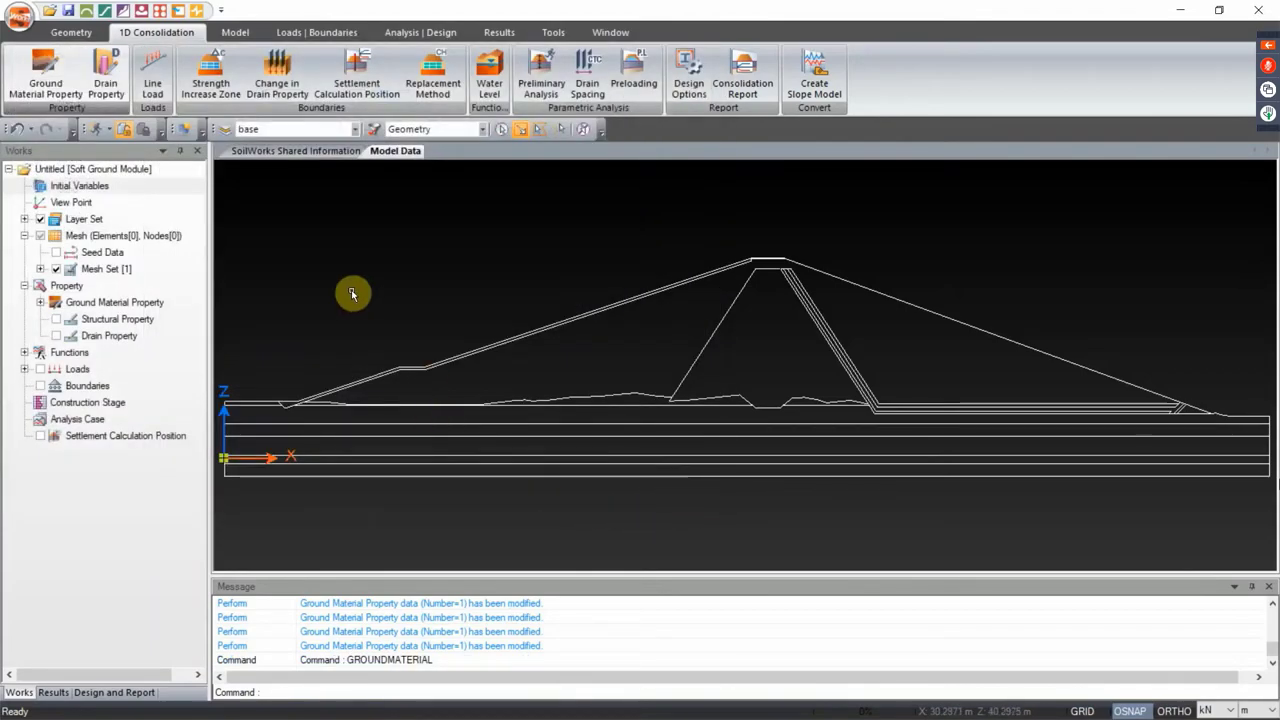
List the defined ground materials in the model tree and generate smart surfaces from the dam and foundation geometry
left_click(40, 302)
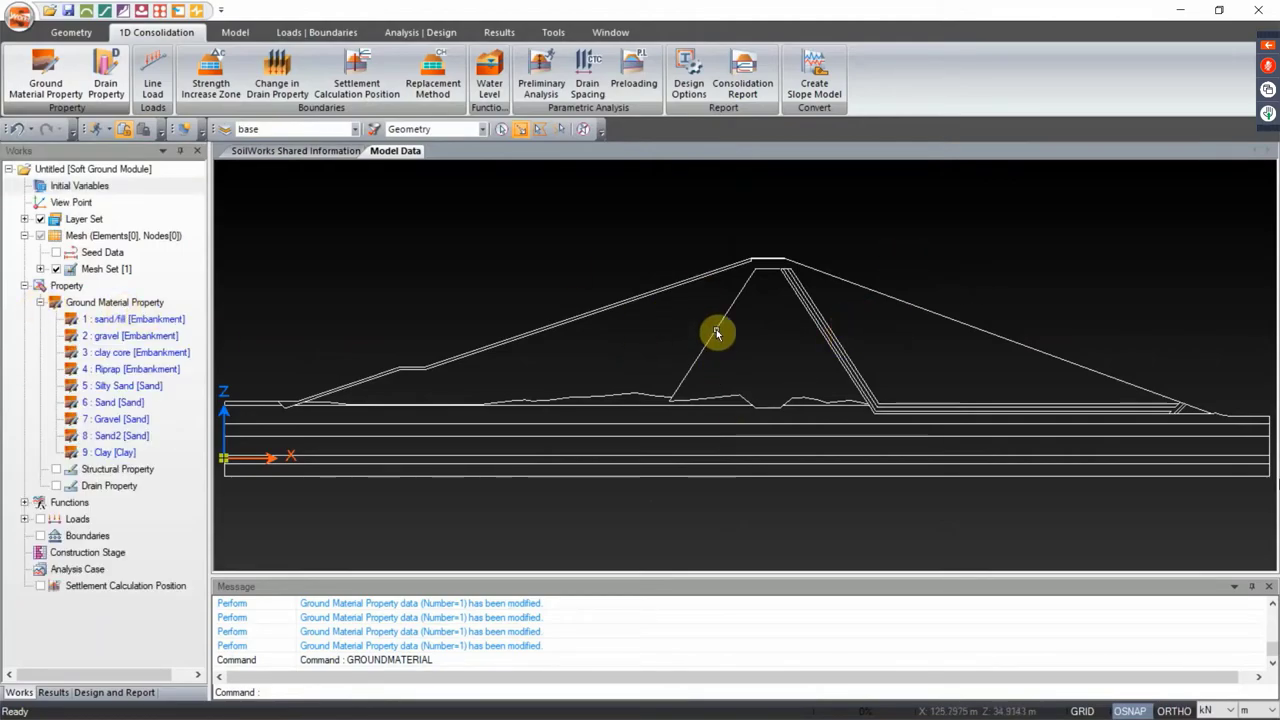
left_click(72, 33)
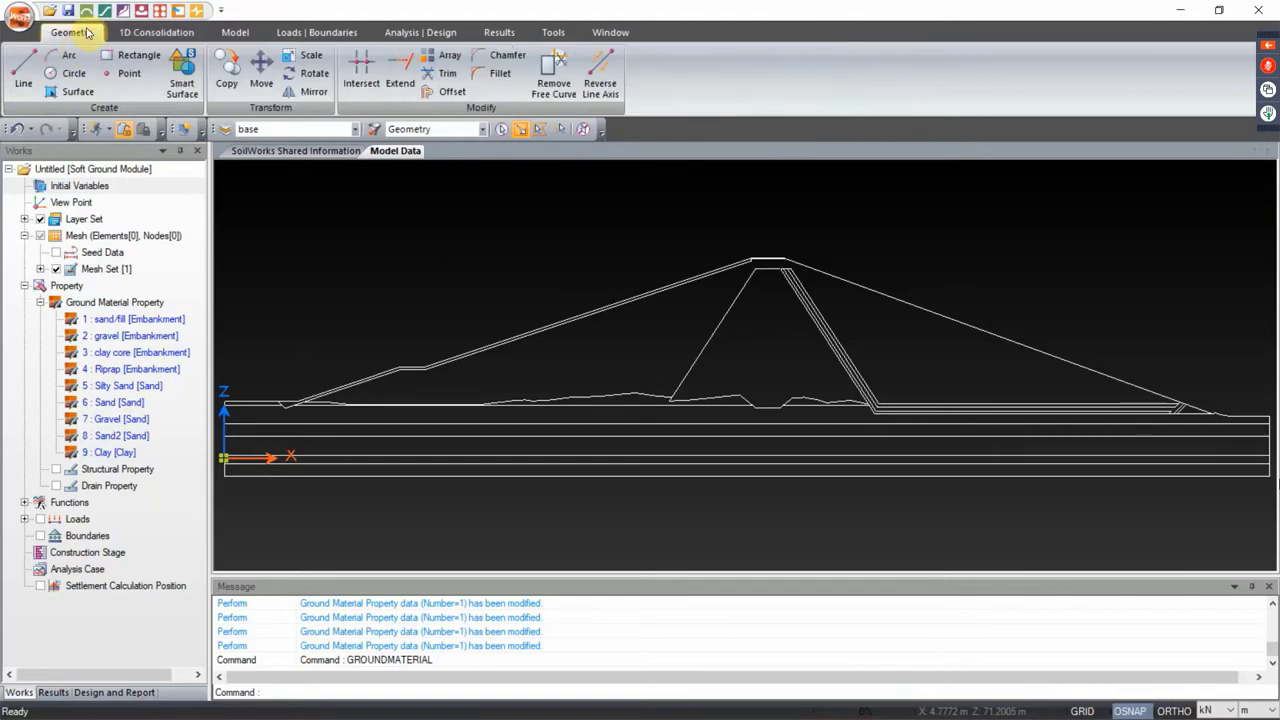
left_click(180, 68)
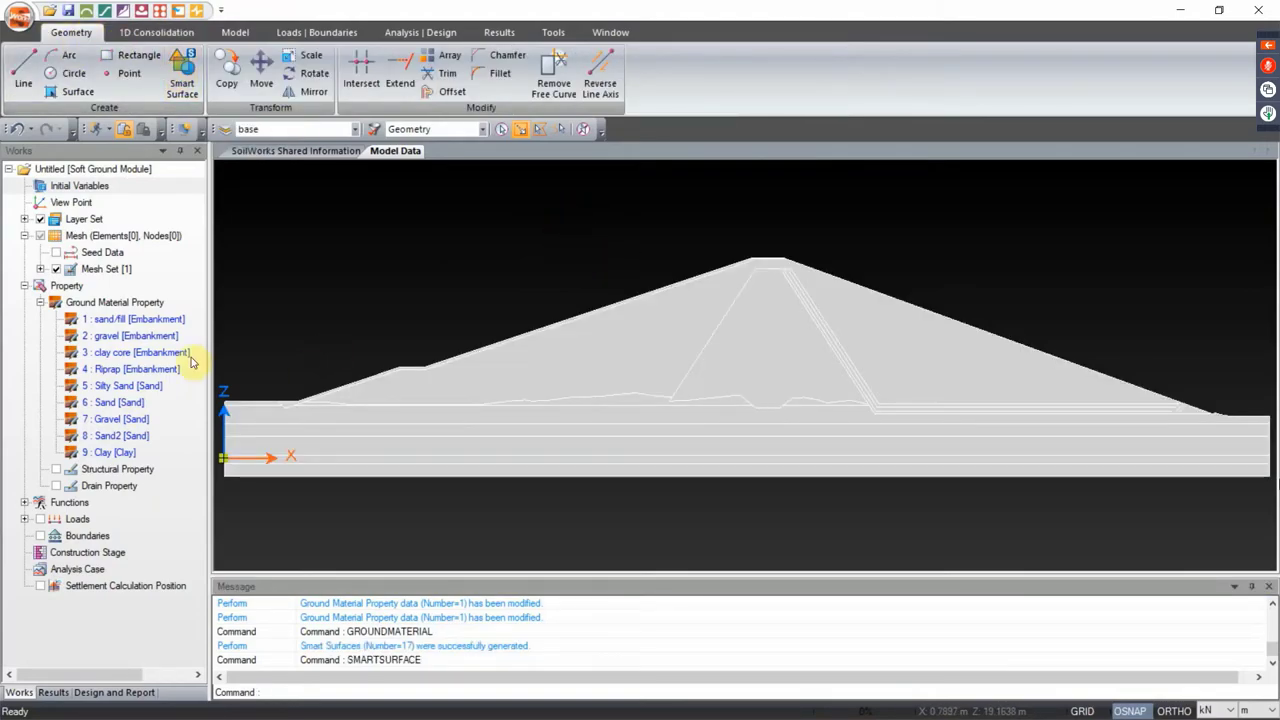
Assign the sand/fill embankment material to the main dam body surface and the small triangular surface at its downstream toe
left_click(153, 320)
left_click(645, 374)
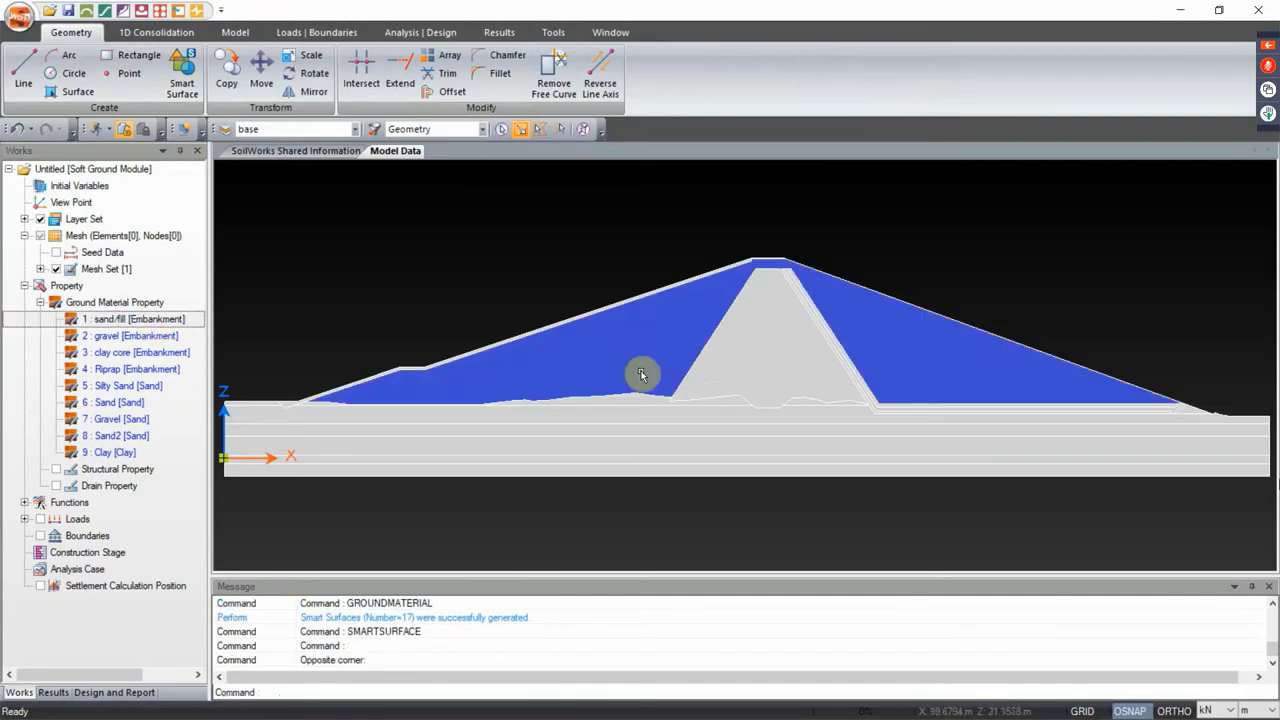
scroll(1199, 414, "up", 1)
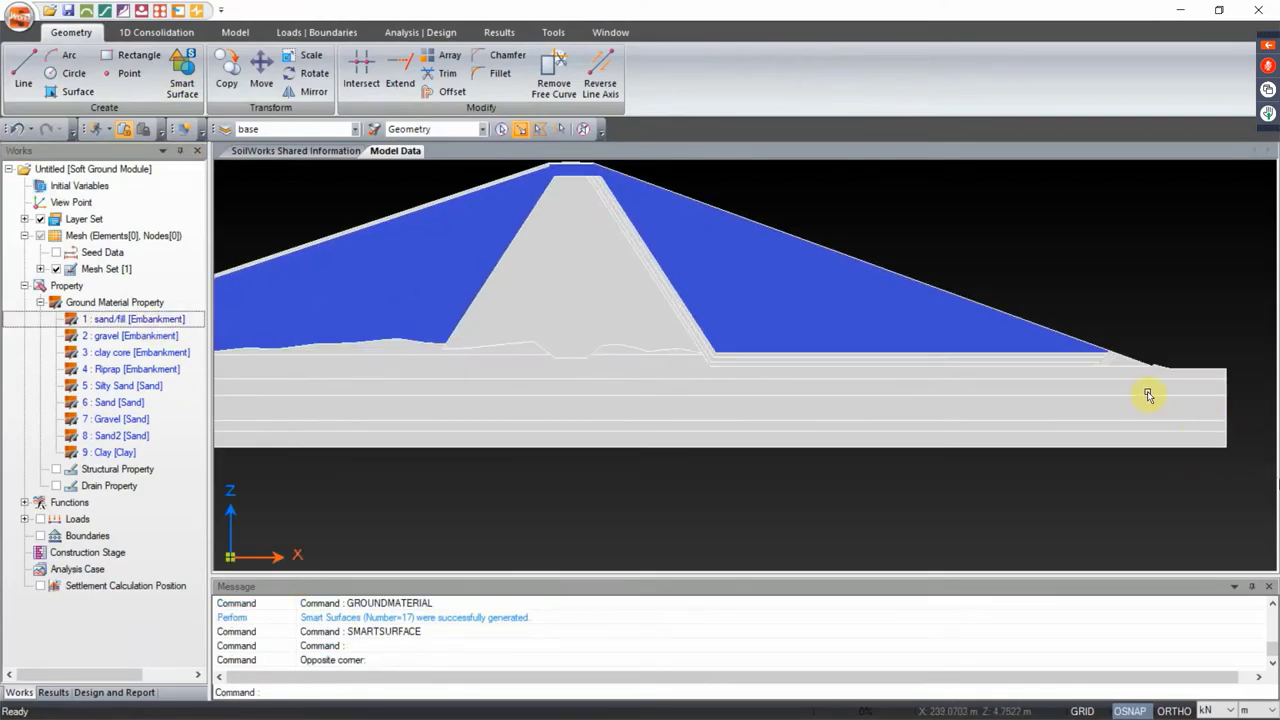
scroll(1113, 362, "up", 1)
left_click(1066, 314)
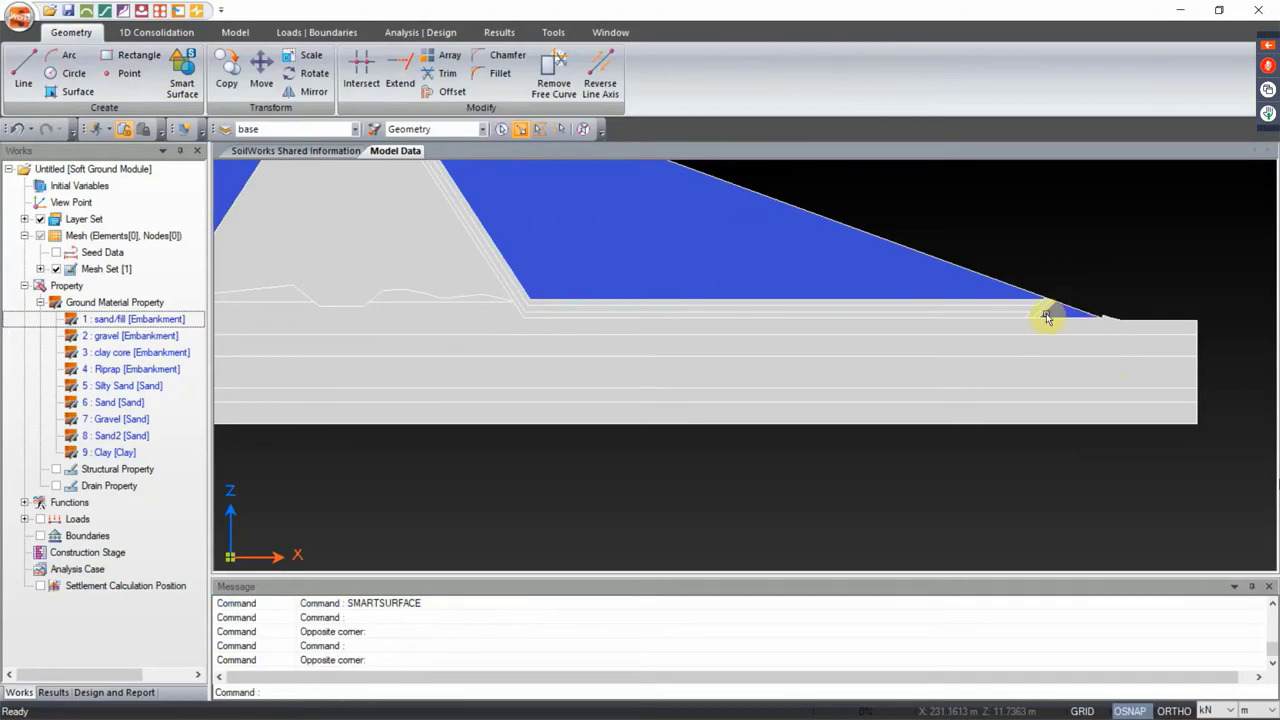
scroll(1049, 317, "down", 3)
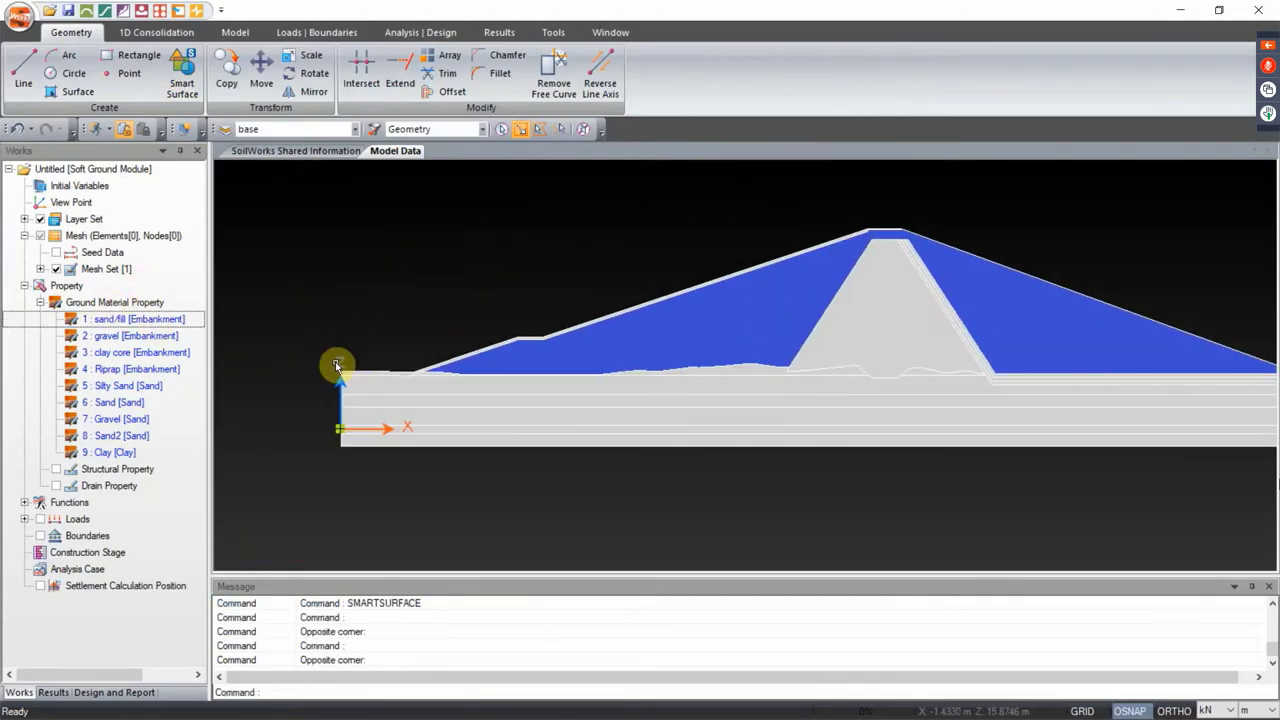
left_click_drag(150, 318, 900, 289)
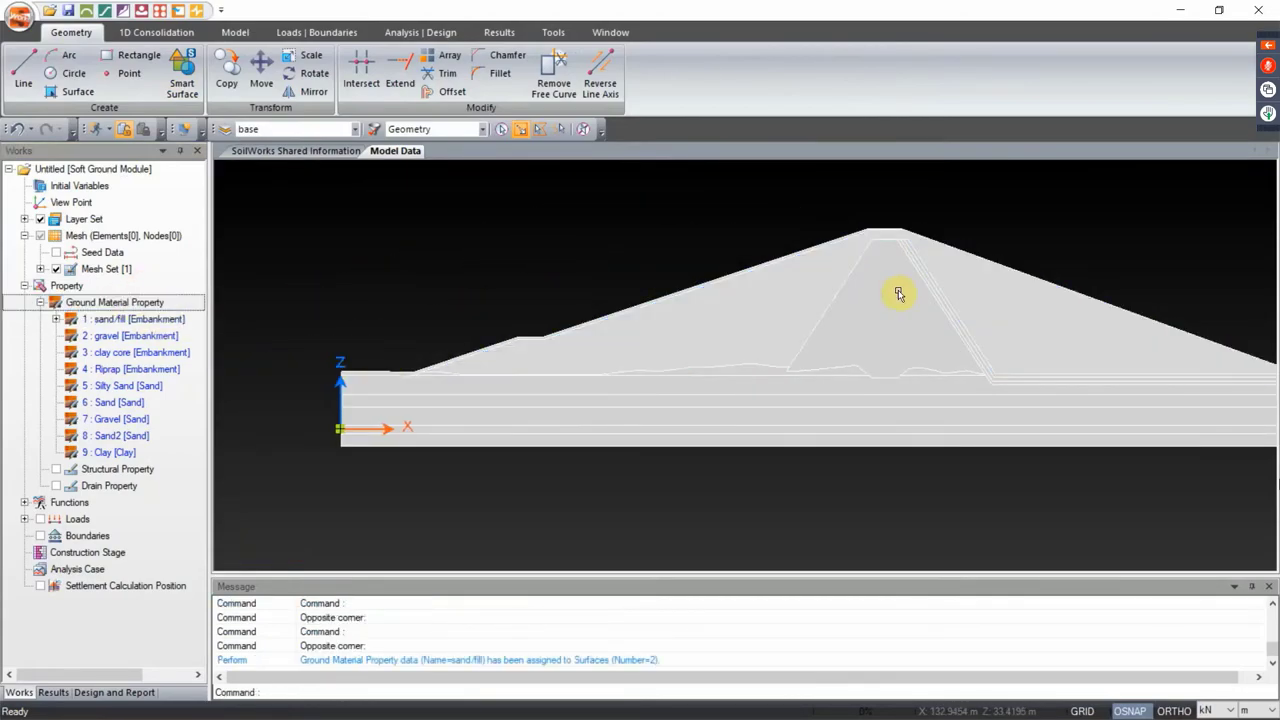
Assign sand/fill to the two outer filter strips downstream of the core and gravel to the strip between them
scroll(826, 220, "up", 3)
scroll(795, 388, "up", 1)
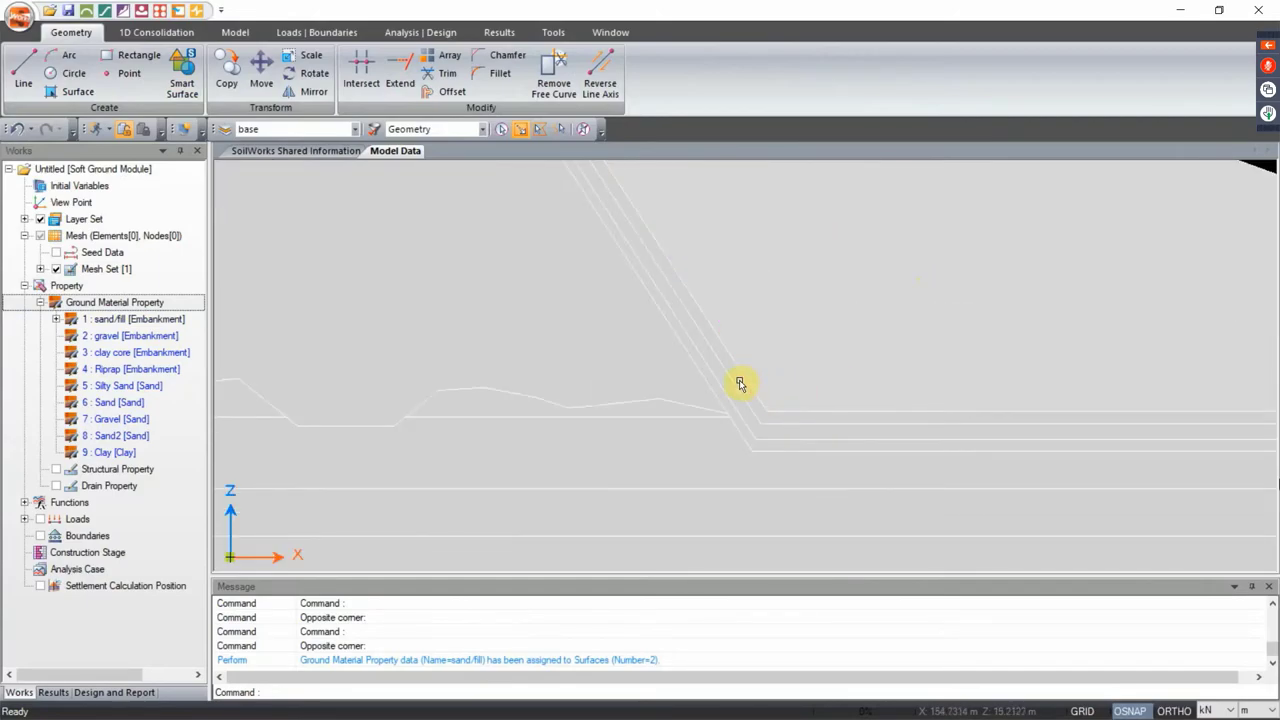
left_click(738, 381)
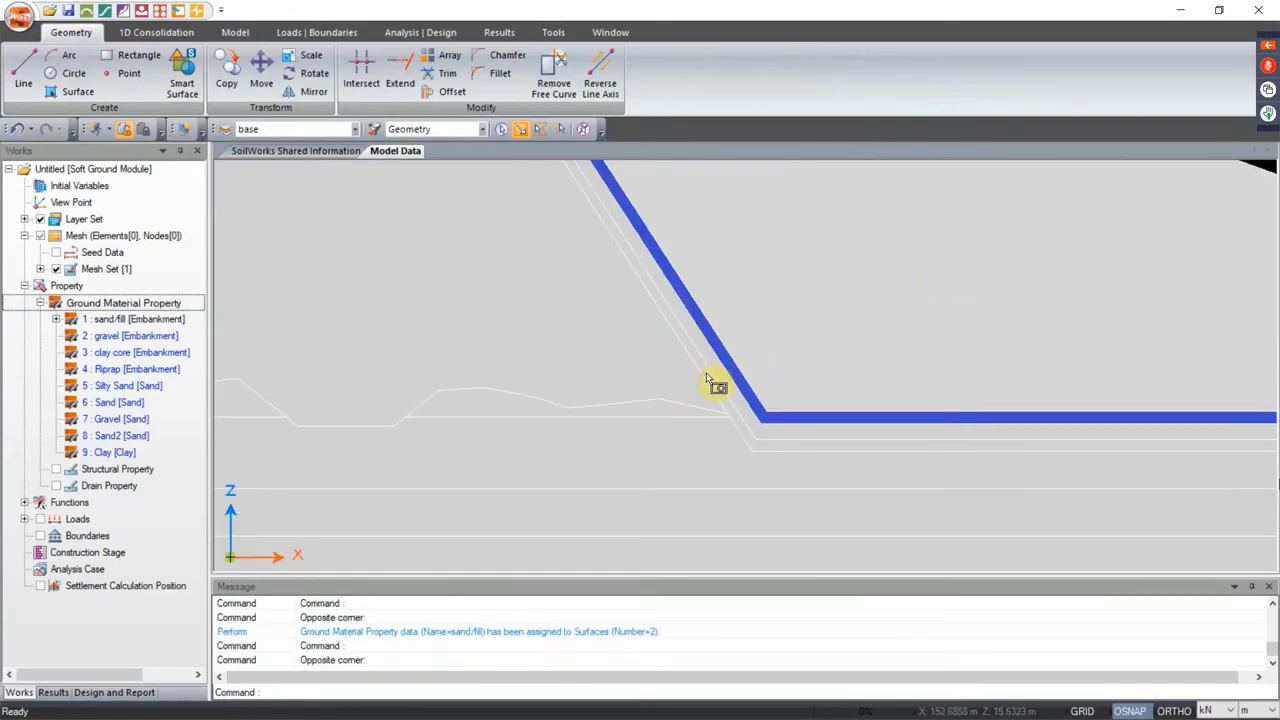
left_click(706, 377)
left_click_drag(140, 319, 656, 273)
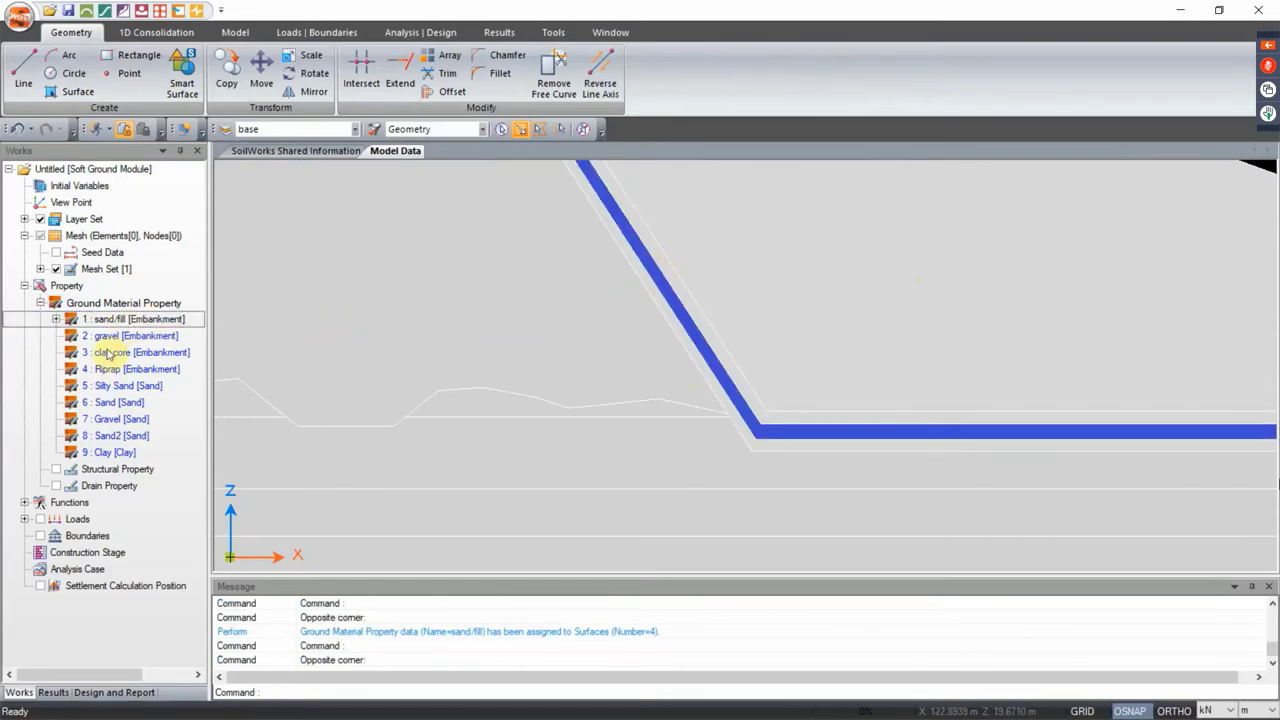
left_click_drag(115, 336, 435, 253)
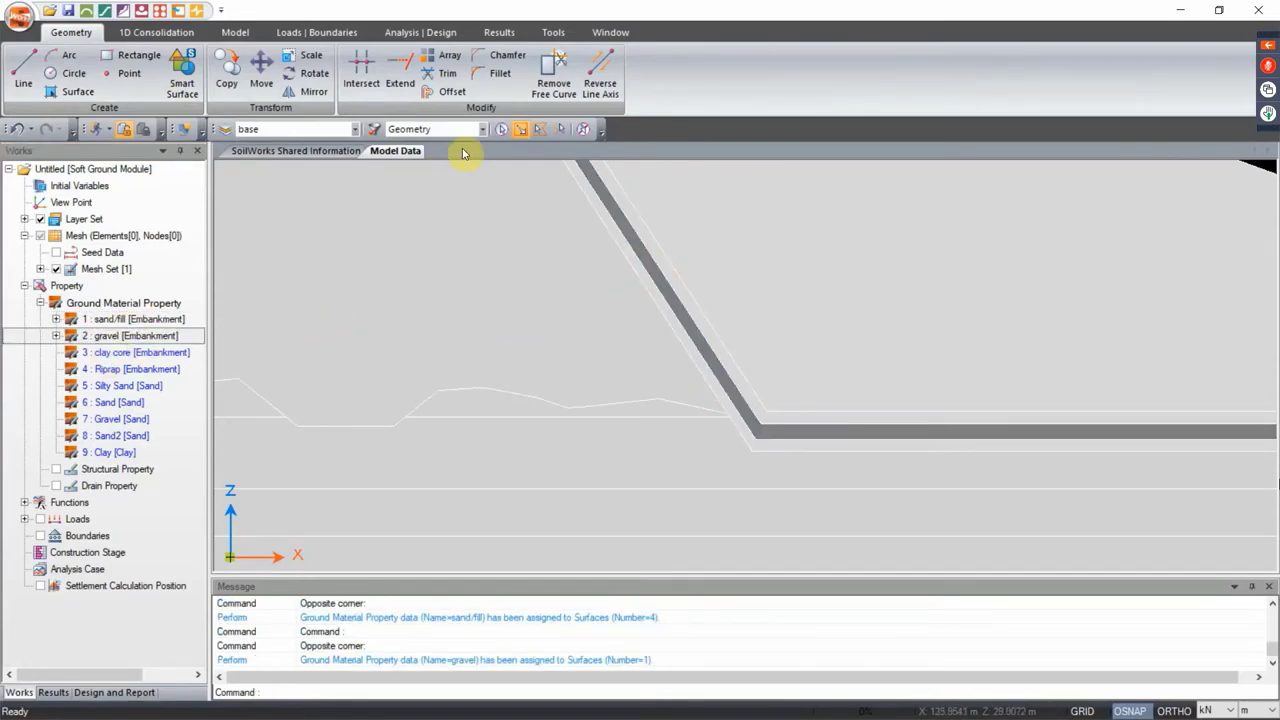
Restrict selection to surfaces and assign the Riprap material to the upstream slope strip and the thin strip on the dam crest
left_click(482, 129)
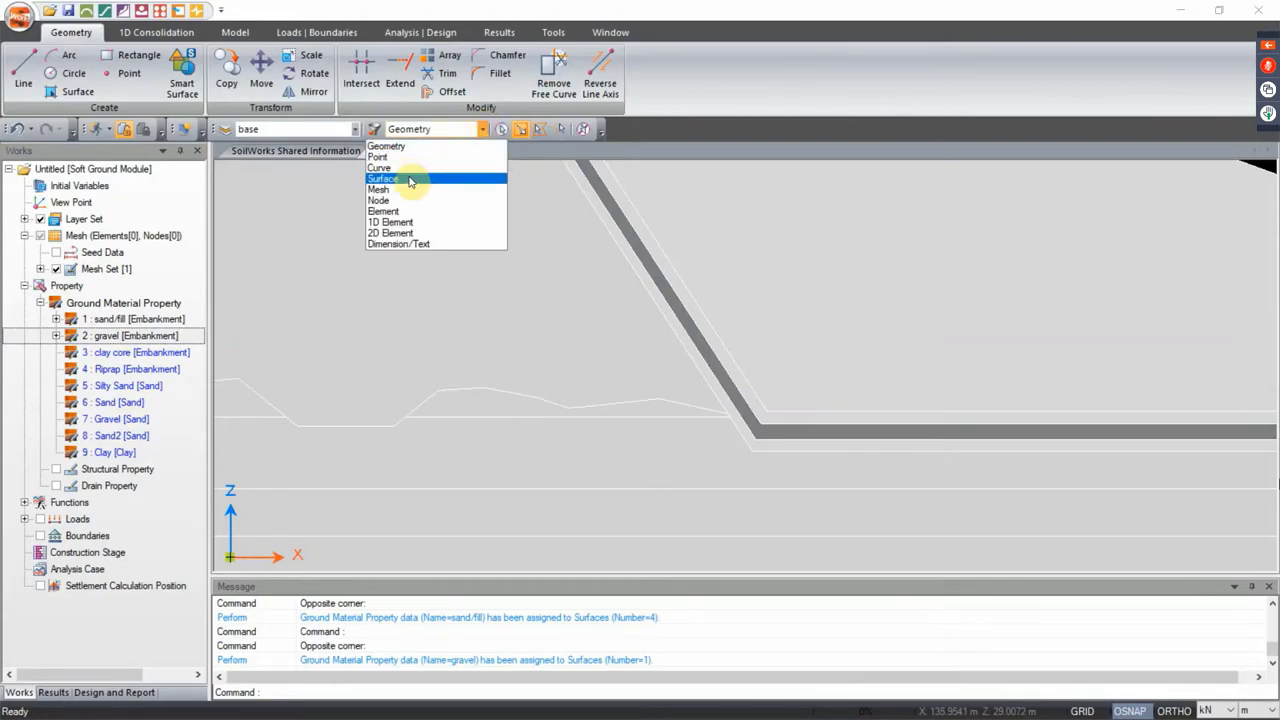
left_click(478, 175)
scroll(501, 341, "down", 3)
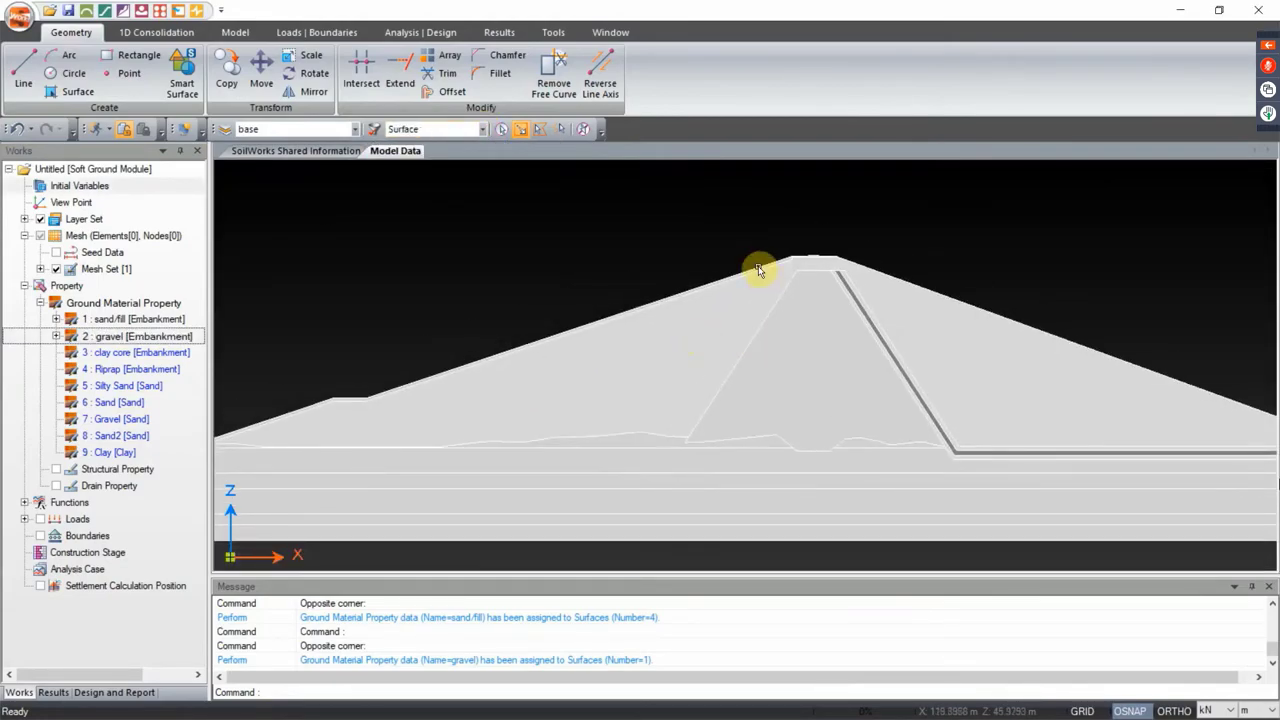
scroll(758, 270, "up", 2)
scroll(425, 263, "up", 1)
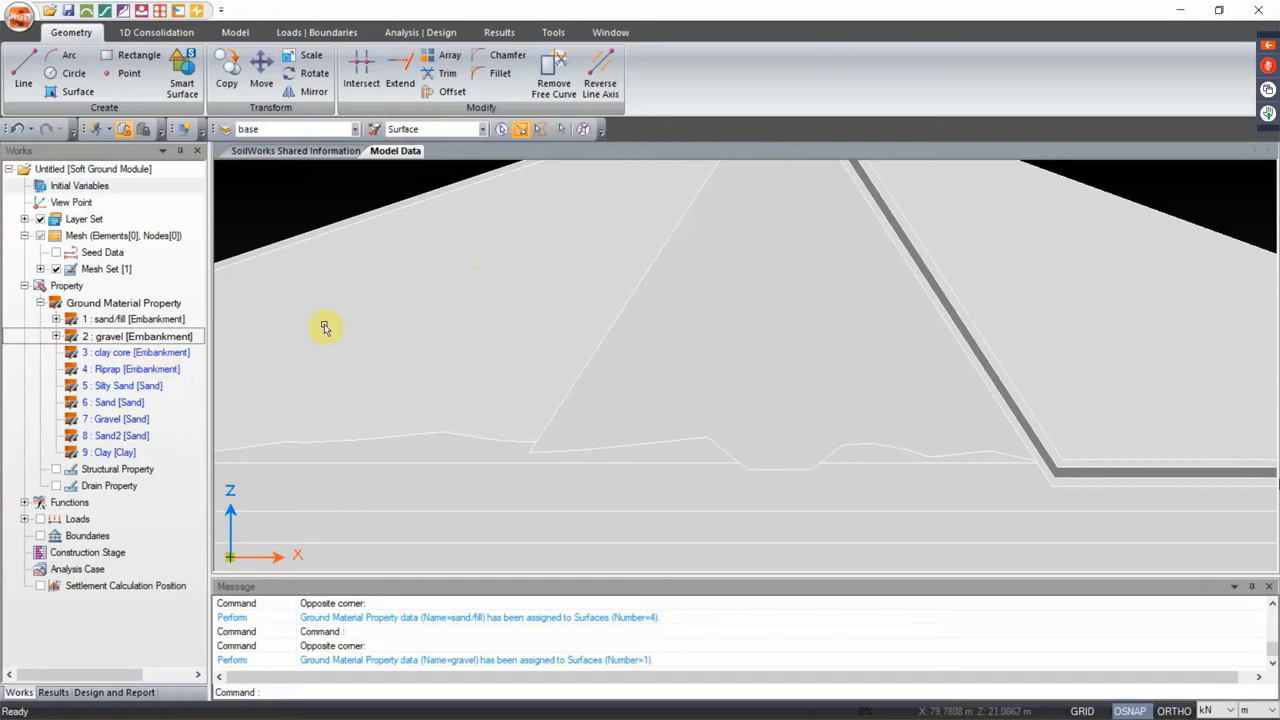
scroll(577, 497, "down", 3)
scroll(771, 400, "up", 1)
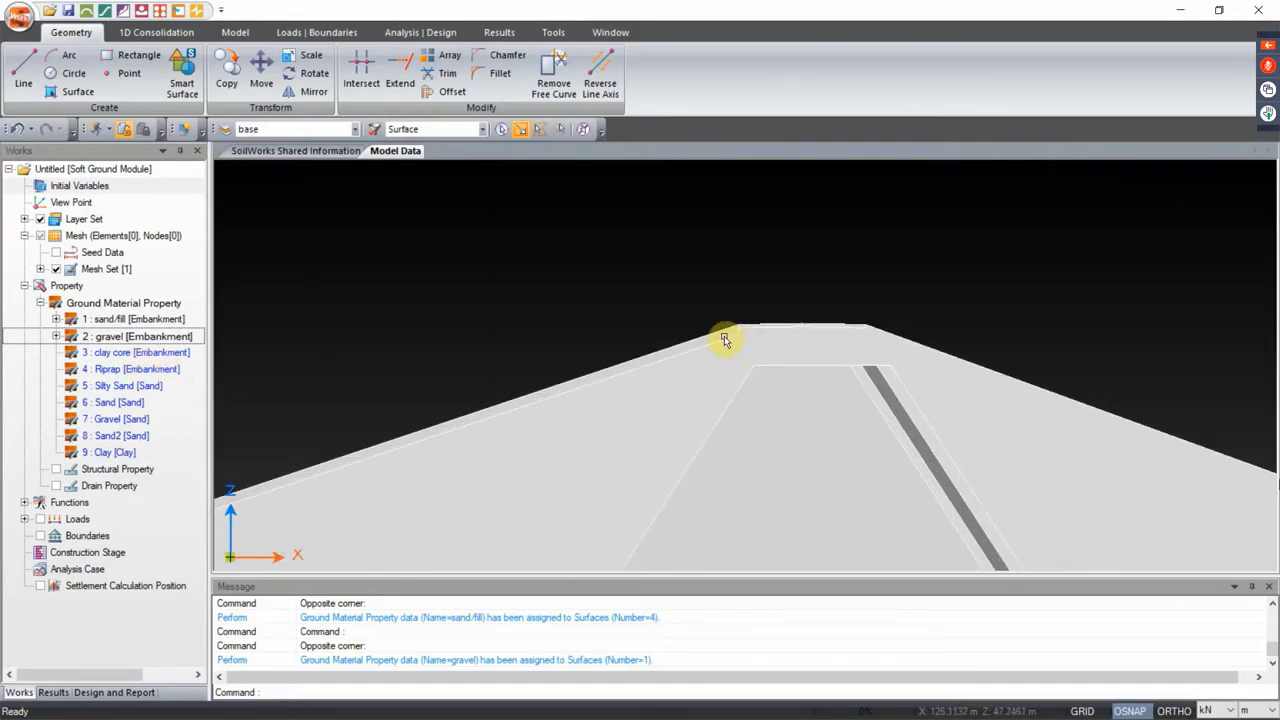
left_click(743, 333)
scroll(777, 466, "up", 3)
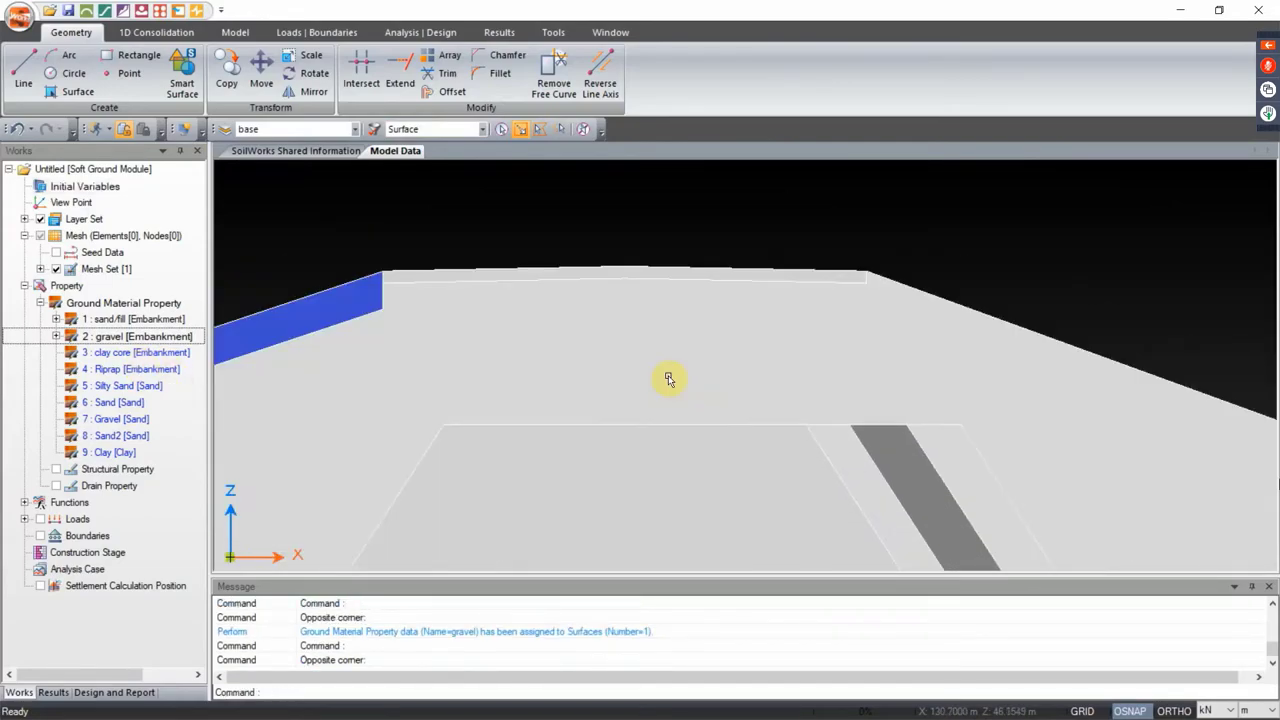
left_click(691, 275)
scroll(450, 330, "down", 3)
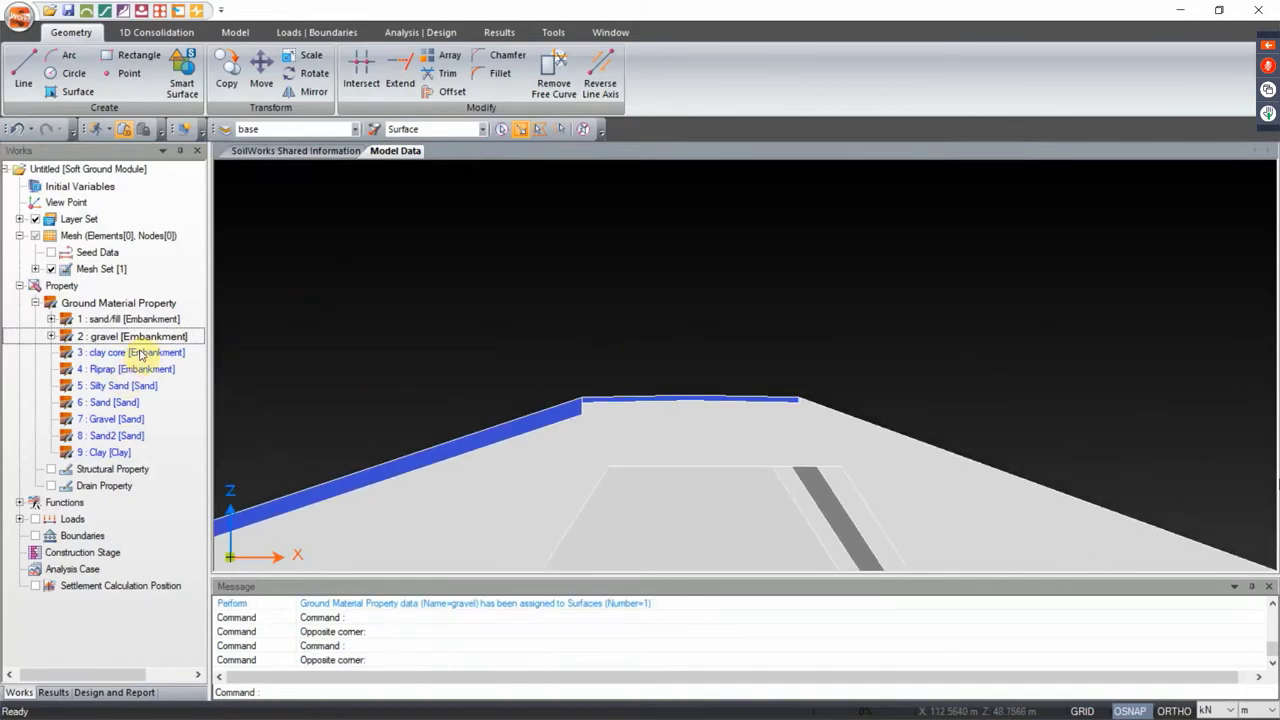
left_click_drag(120, 372, 517, 437)
Assign the clay core material to the central core surface of the dam
scroll(600, 270, "up", 3)
scroll(830, 250, "down", 5)
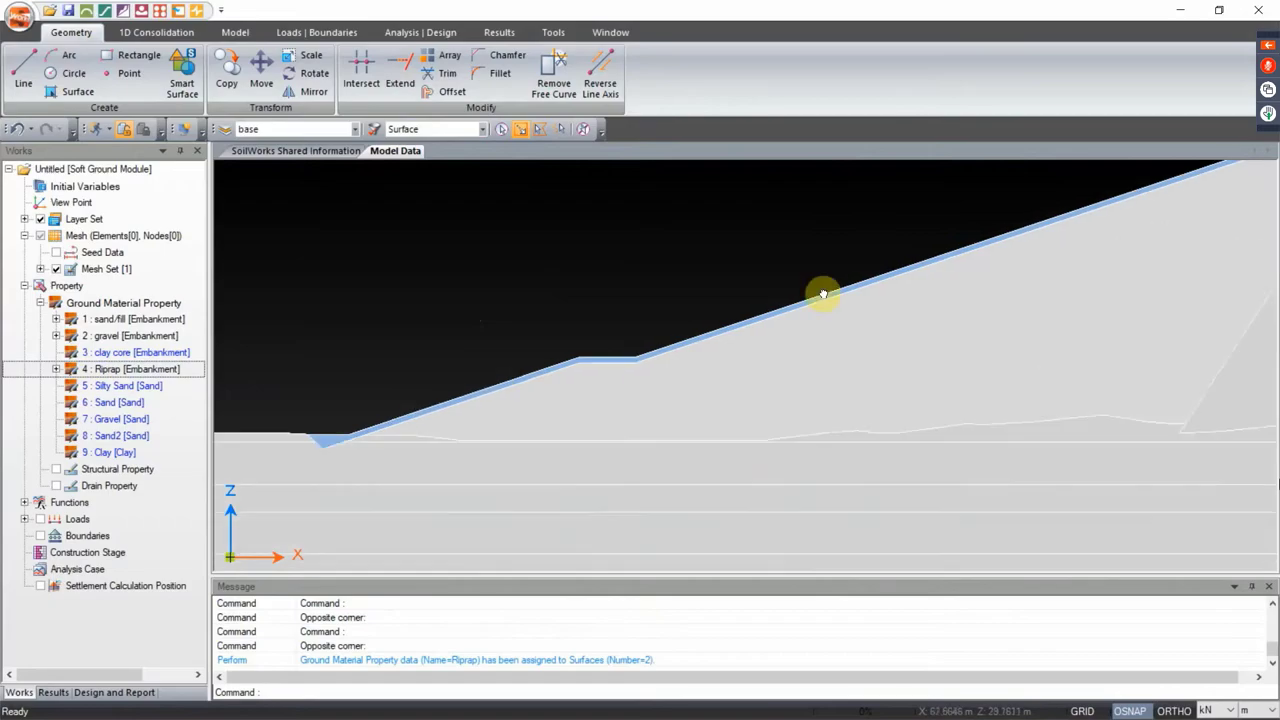
left_click_drag(128, 356, 600, 349)
Assign Silty Sand to the uneven ground surfaces above the top foundation layer, at the upstream toe and beneath the dam and core
scroll(663, 360, "up", 2)
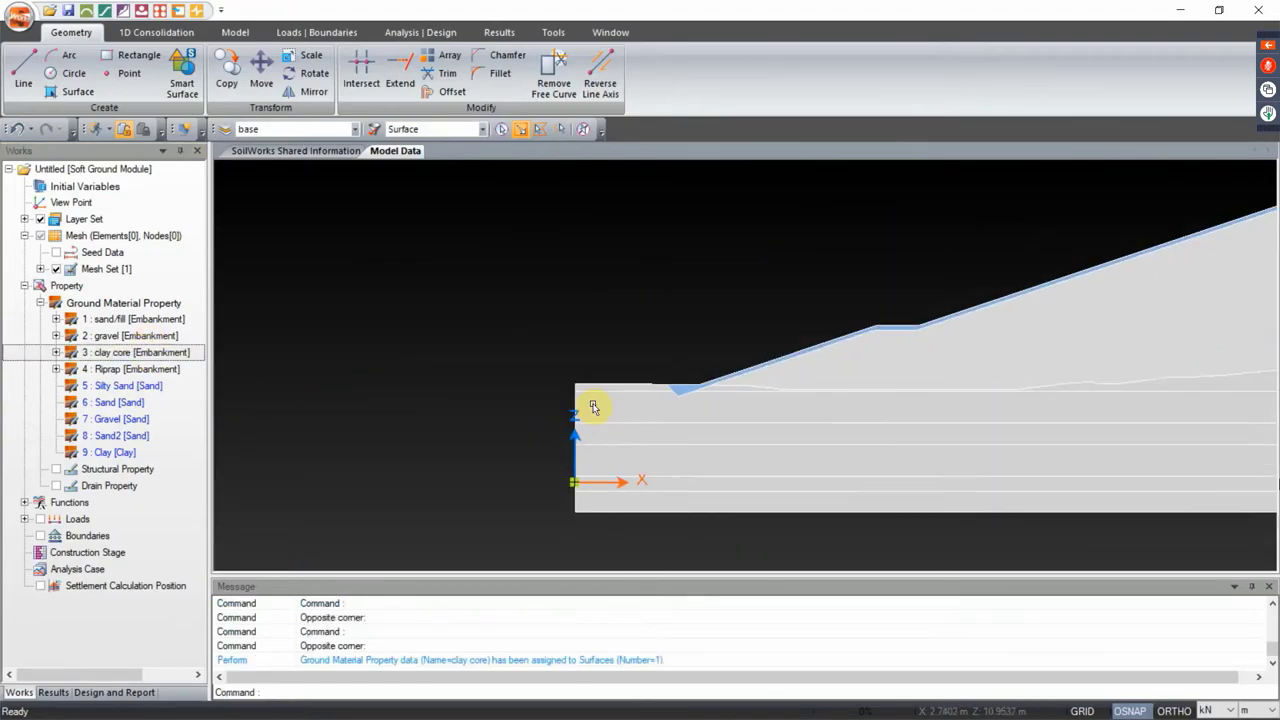
scroll(593, 407, "up", 2)
left_click(552, 289)
left_click(686, 294)
scroll(840, 329, "down", 2)
scroll(486, 334, "down", 2)
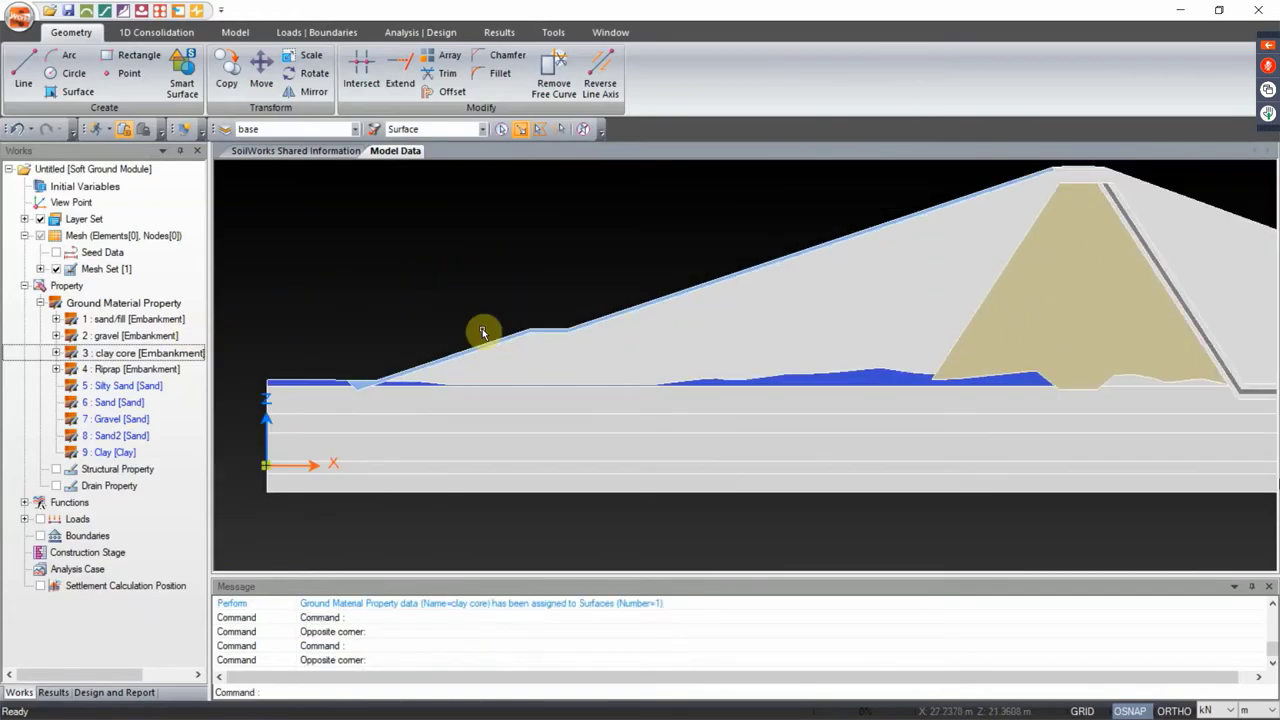
scroll(686, 400, "up", 2)
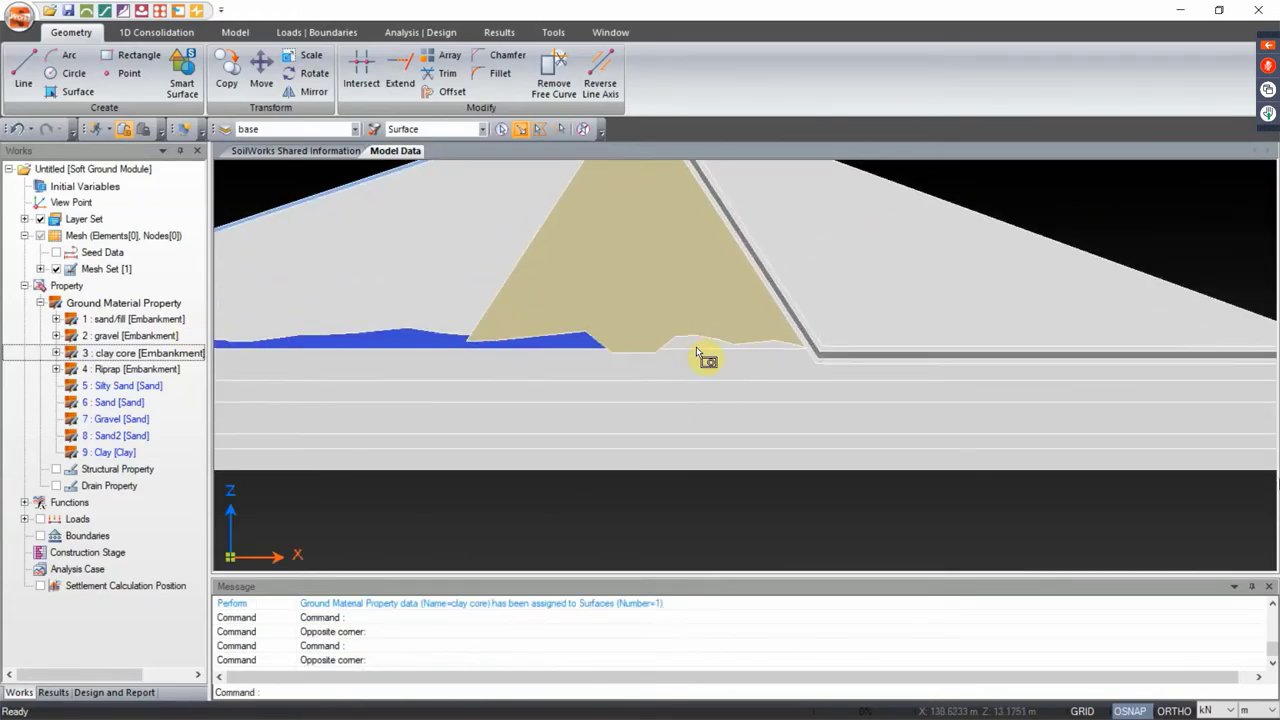
left_click(697, 350)
scroll(477, 391, "down", 1)
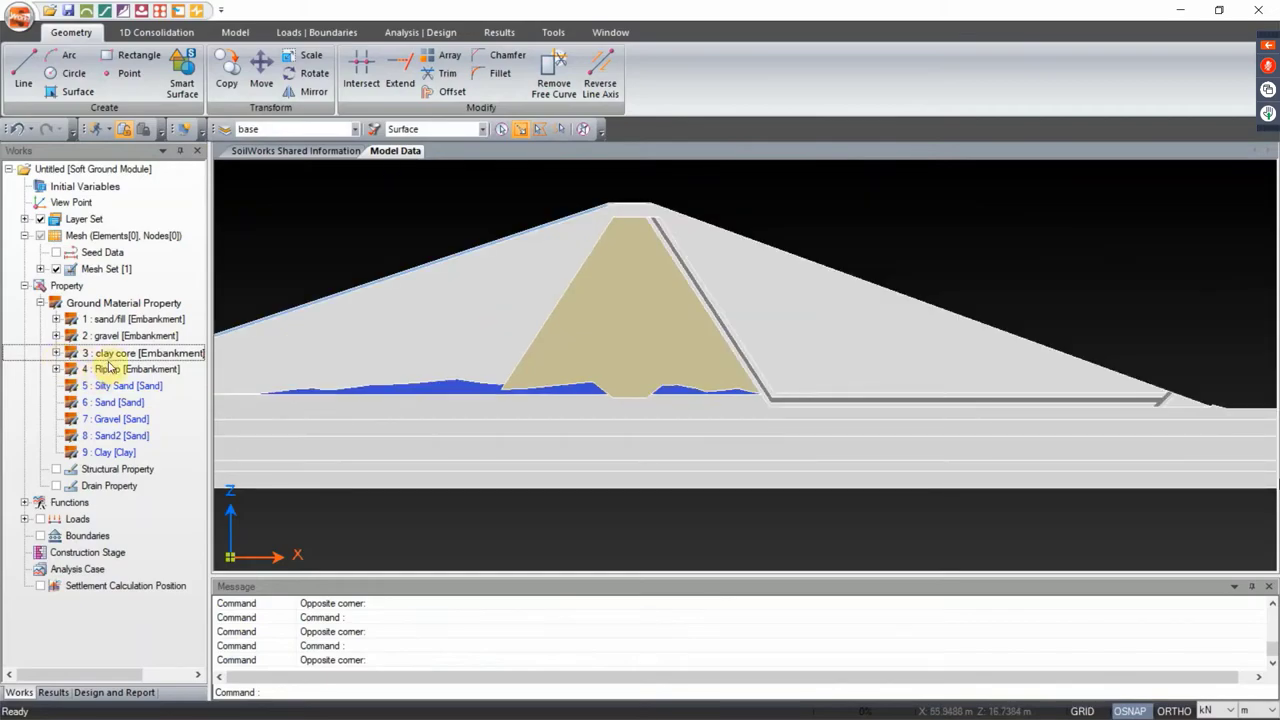
left_click_drag(107, 385, 508, 266)
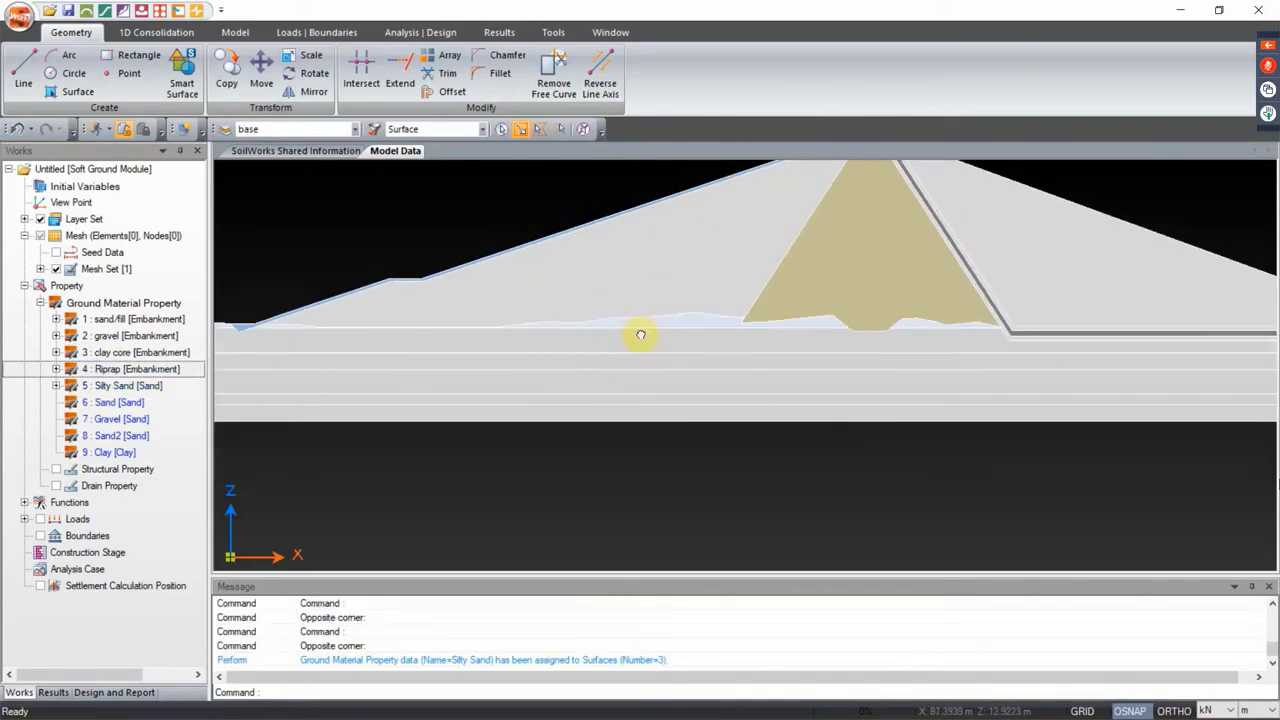
Switch to the PowerPoint presentation and check the foundation layer order in the C-BH-39 borehole log on slide 30, returning to SoilWorks
left_click_drag(1122, 358, 755, 368)
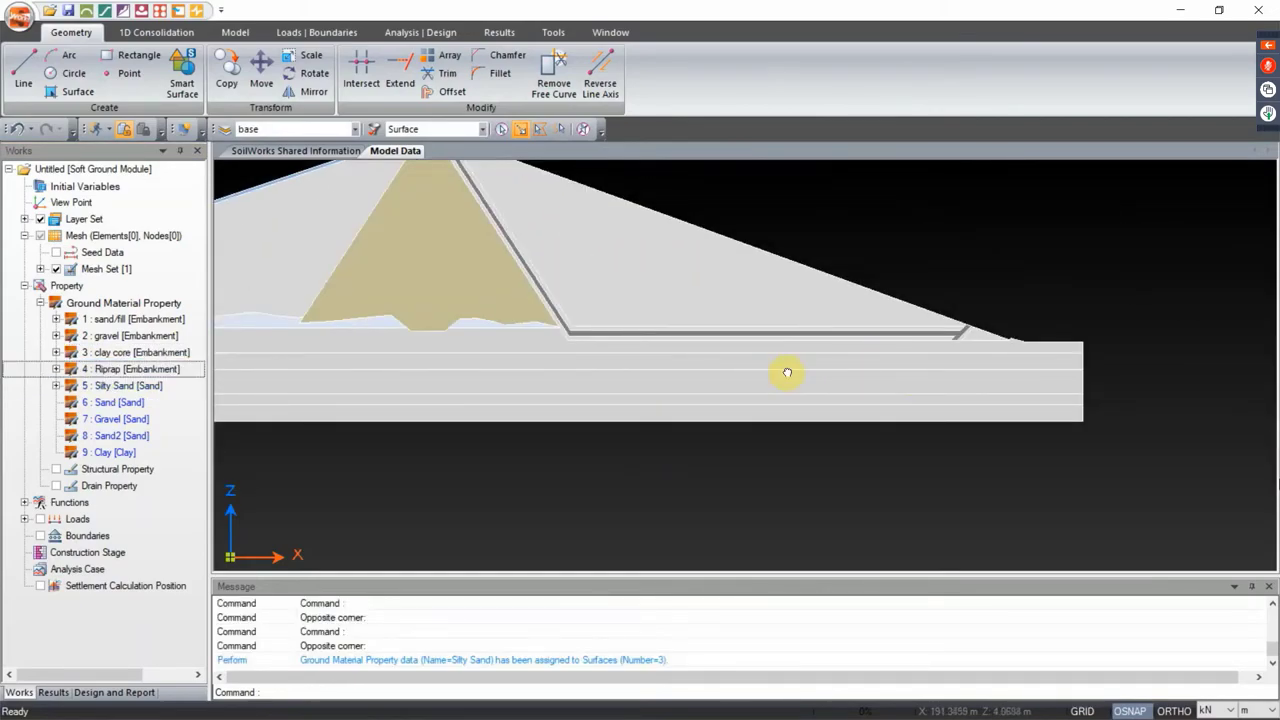
left_click_drag(414, 329, 694, 349)
left_click_drag(494, 343, 657, 343)
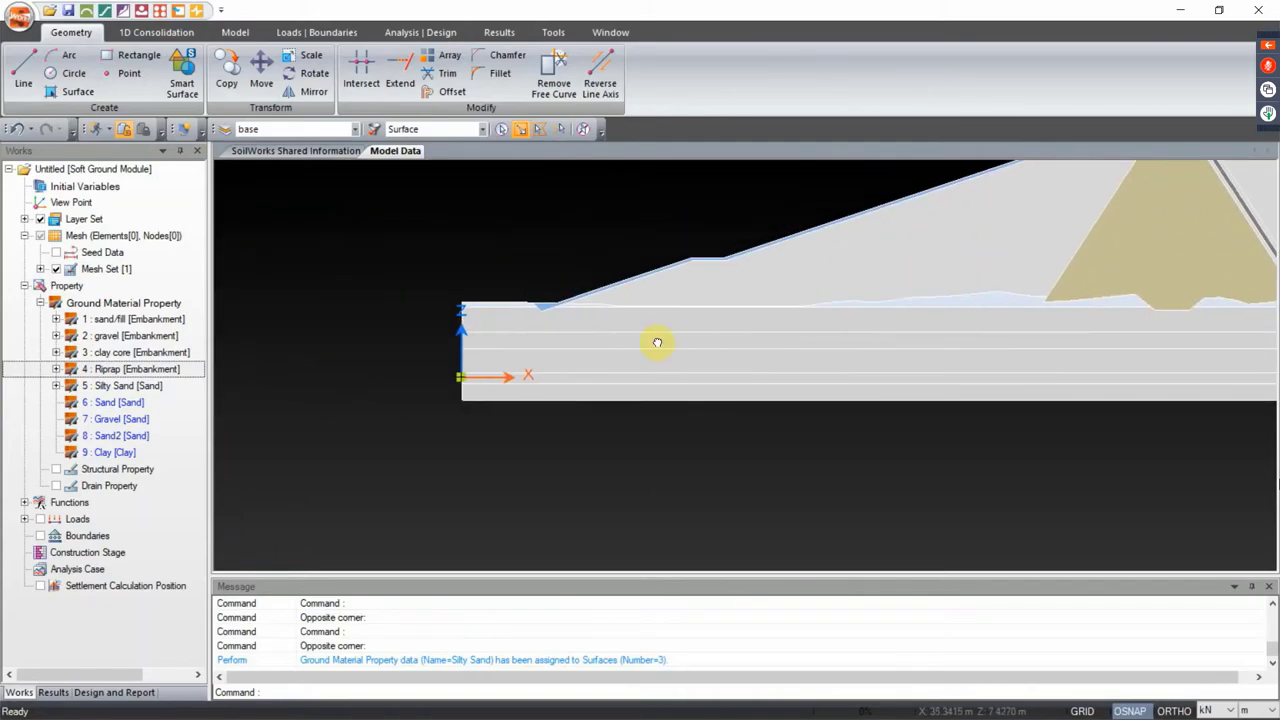
scroll(403, 391, "down", 2)
key("alt+Tab")
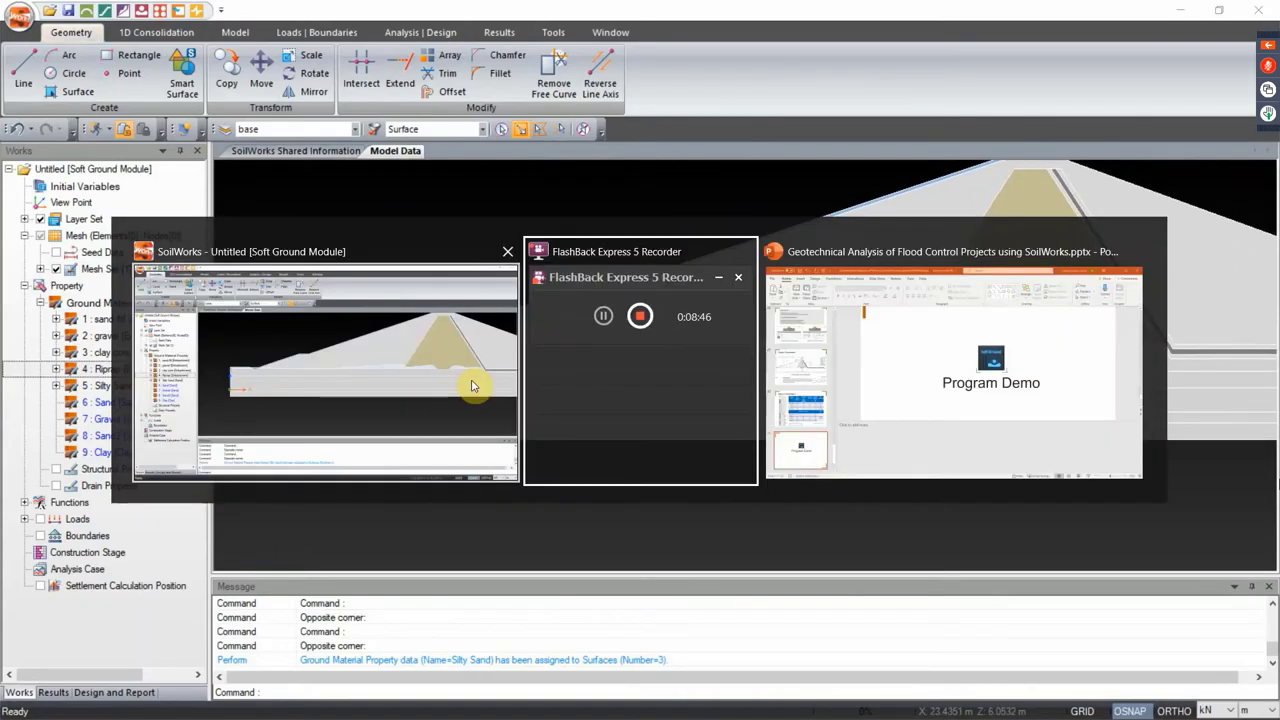
key("alt+Tab")
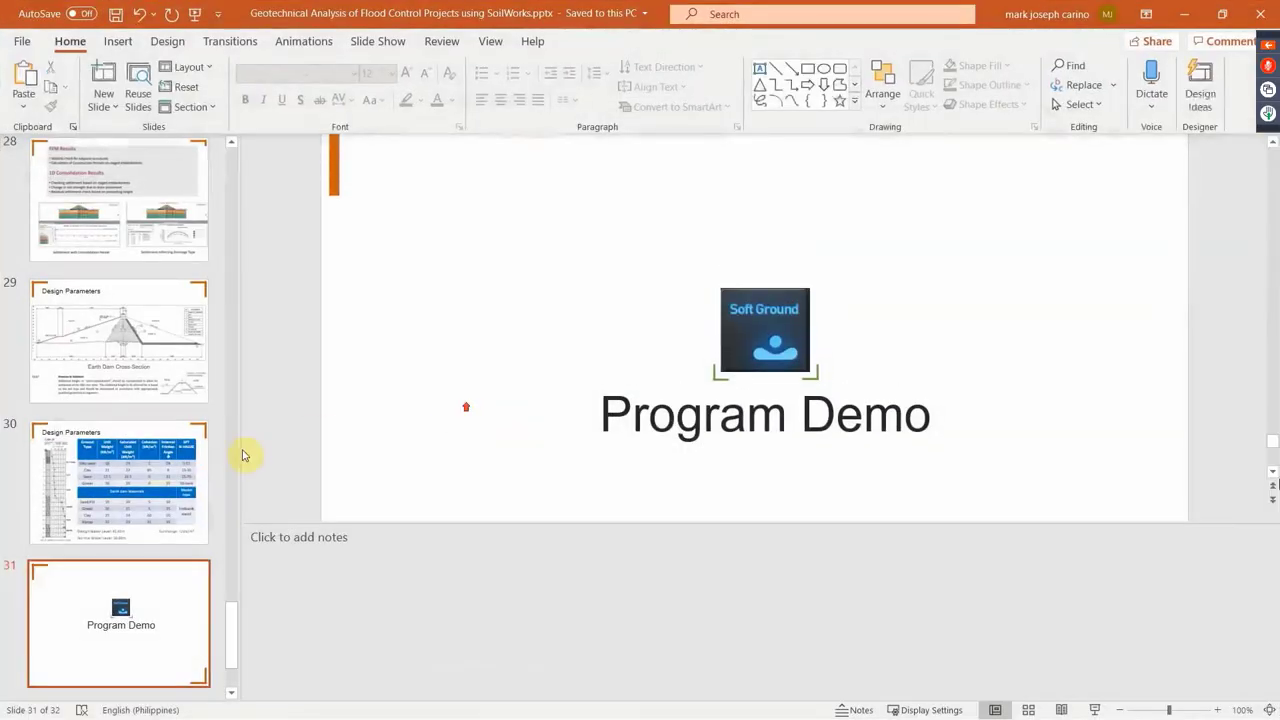
left_click(147, 468)
scroll(509, 371, "down", 2)
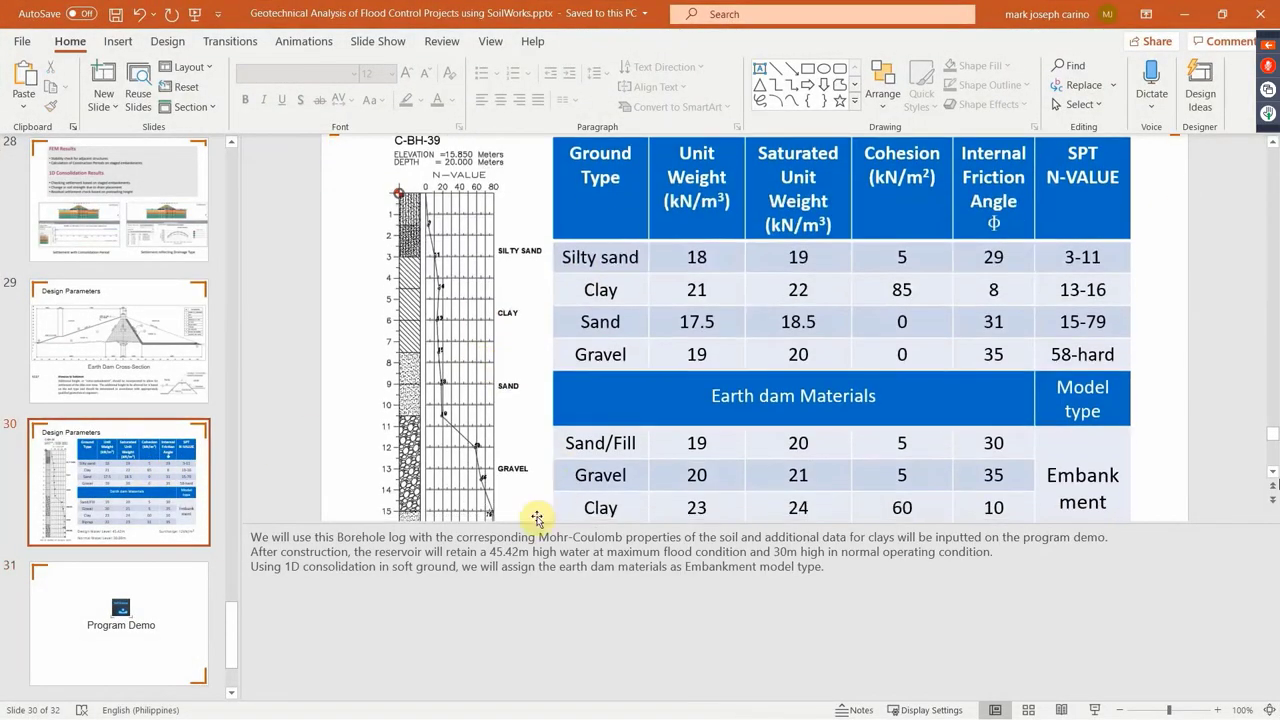
left_click_drag(532, 524, 529, 694)
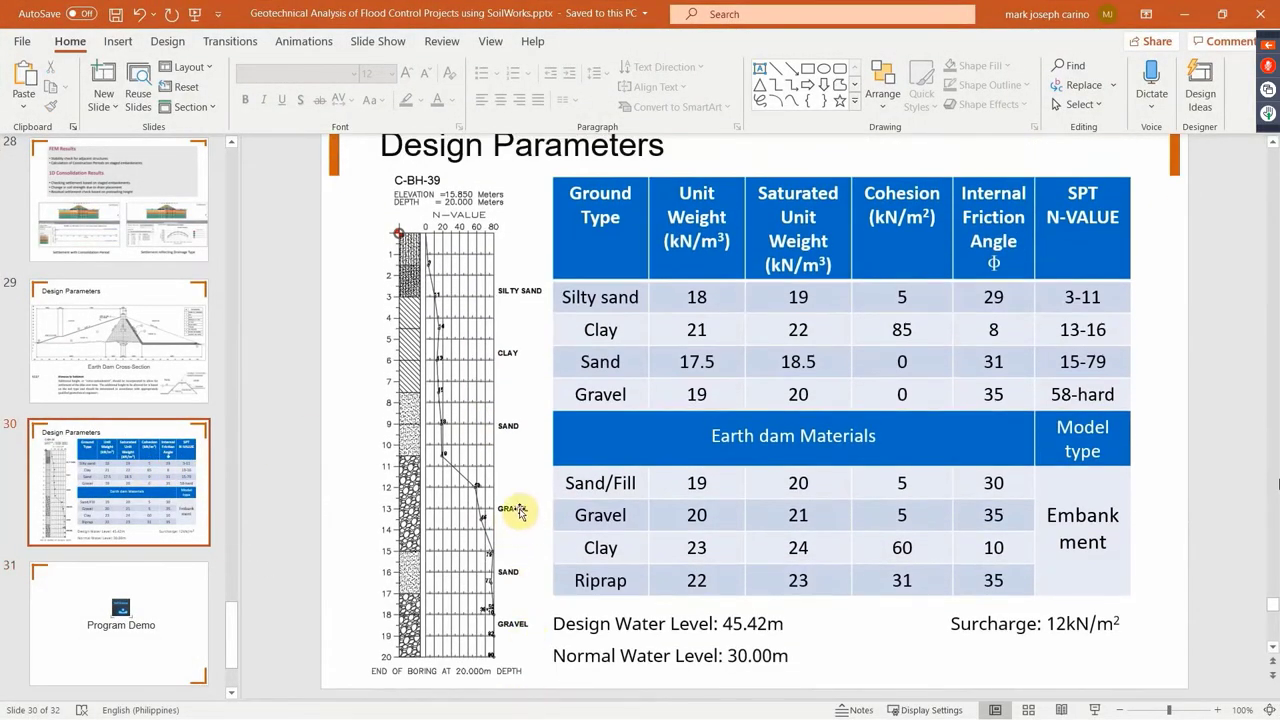
key("alt+Tab")
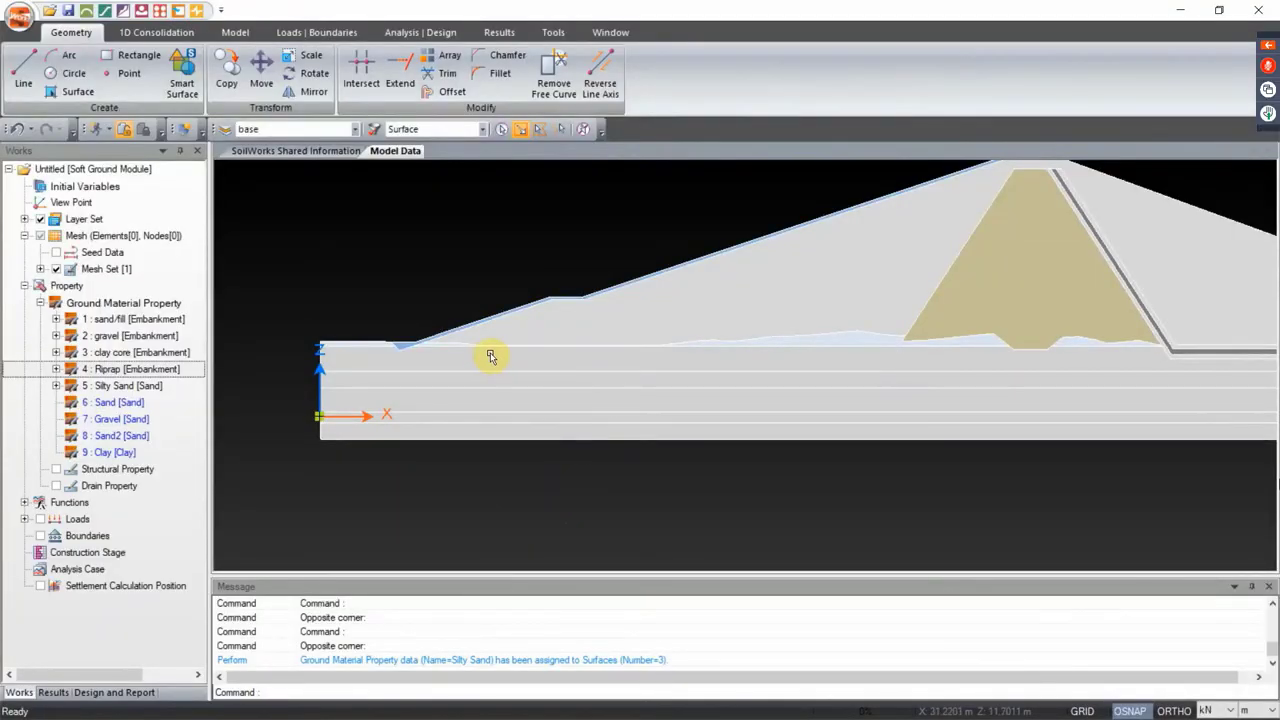
key("alt+Tab")
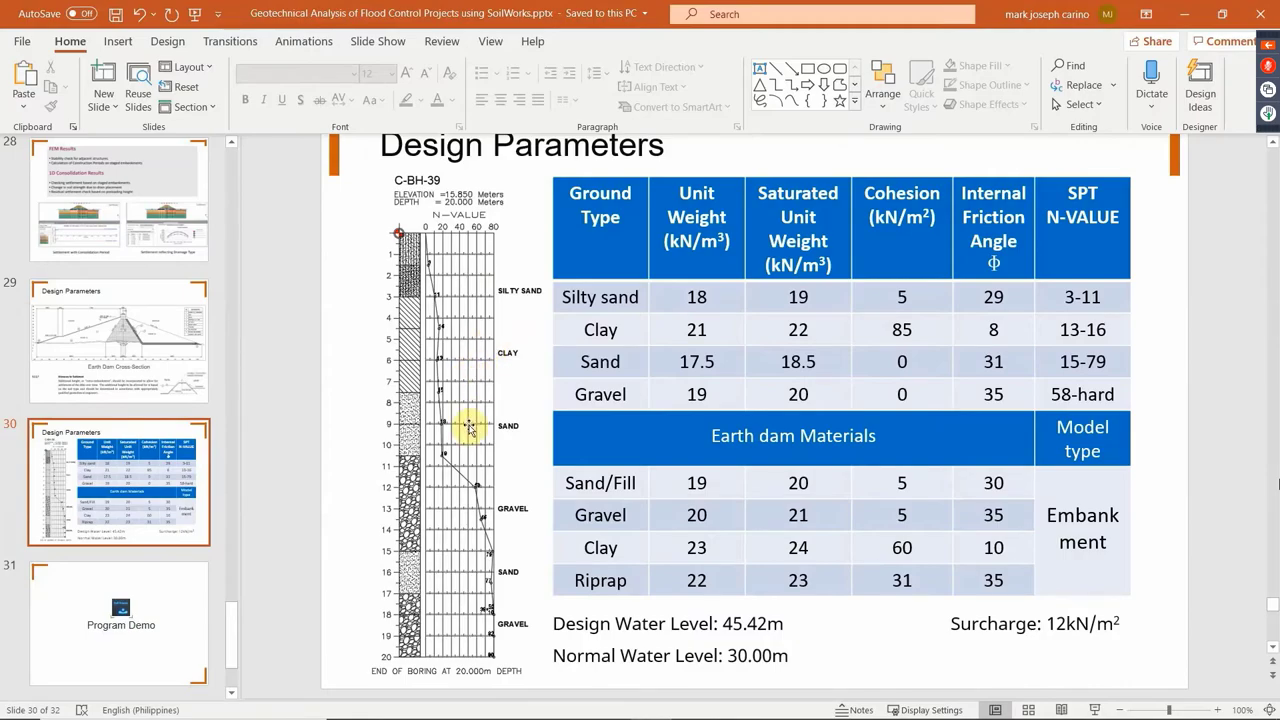
key("alt+Tab")
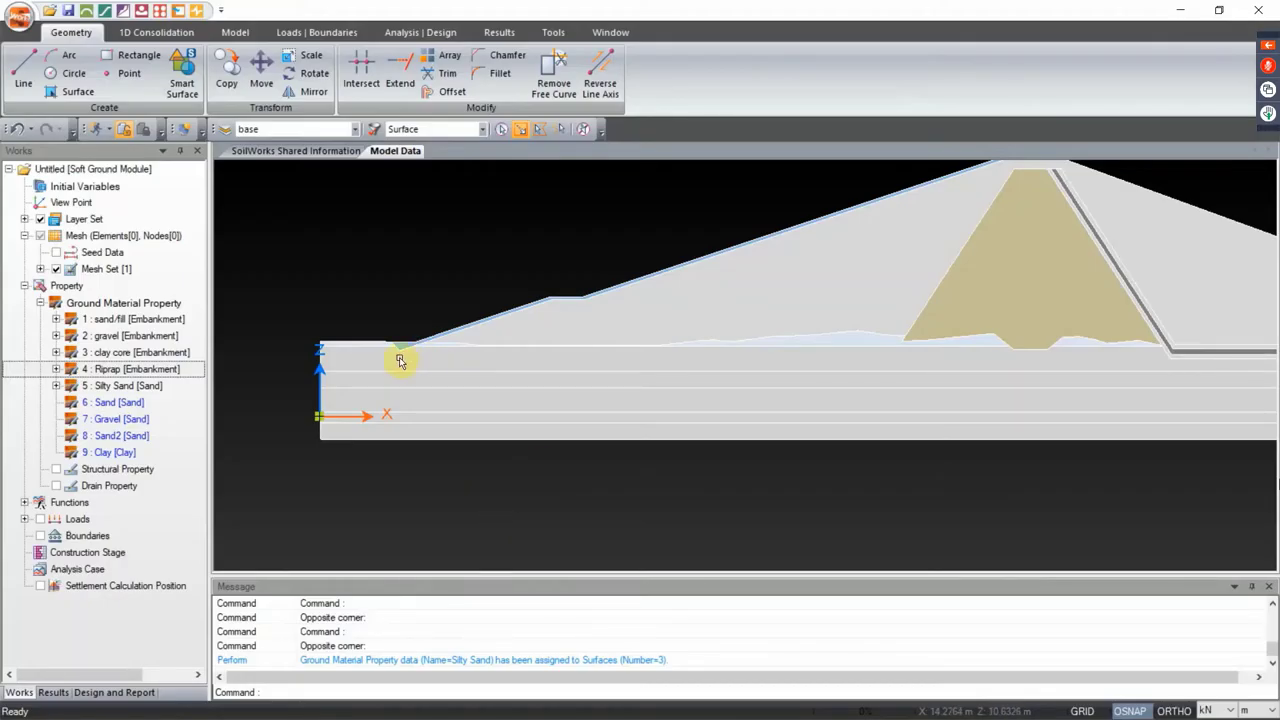
Assign Clay to the uppermost full-width foundation layer and Sand to the layer directly beneath it
left_click(360, 363)
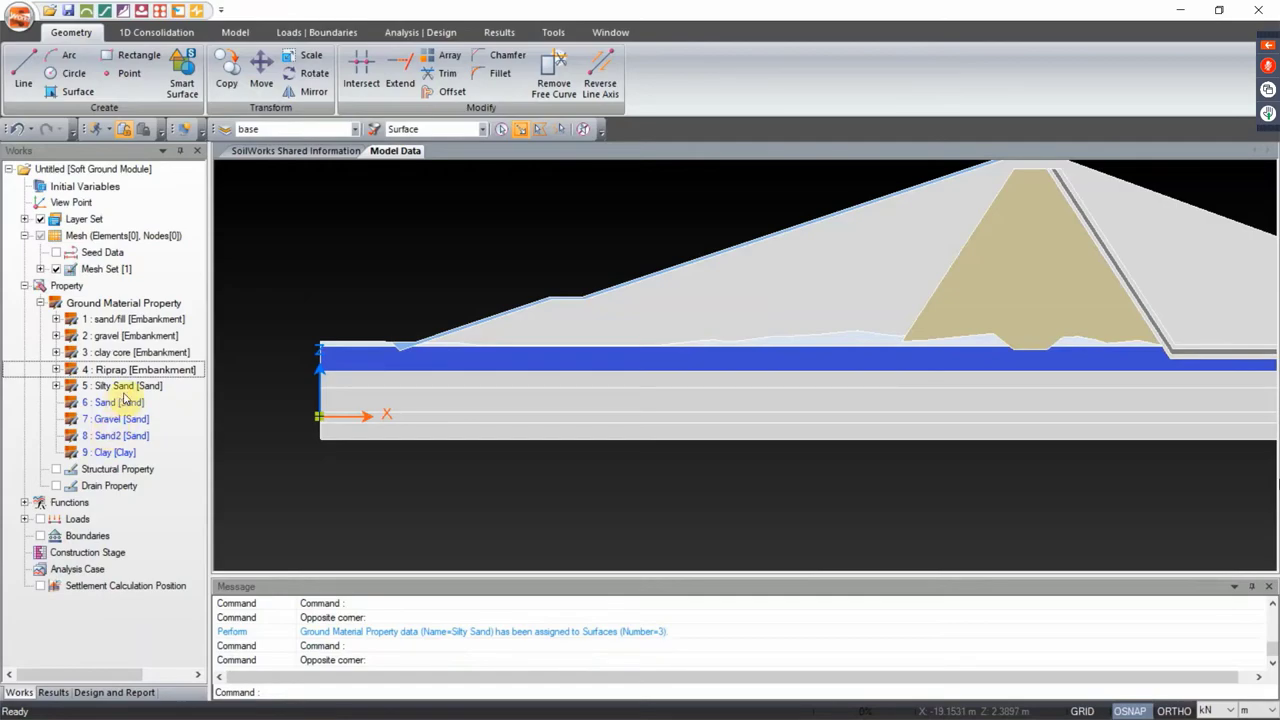
left_click_drag(106, 451, 323, 500)
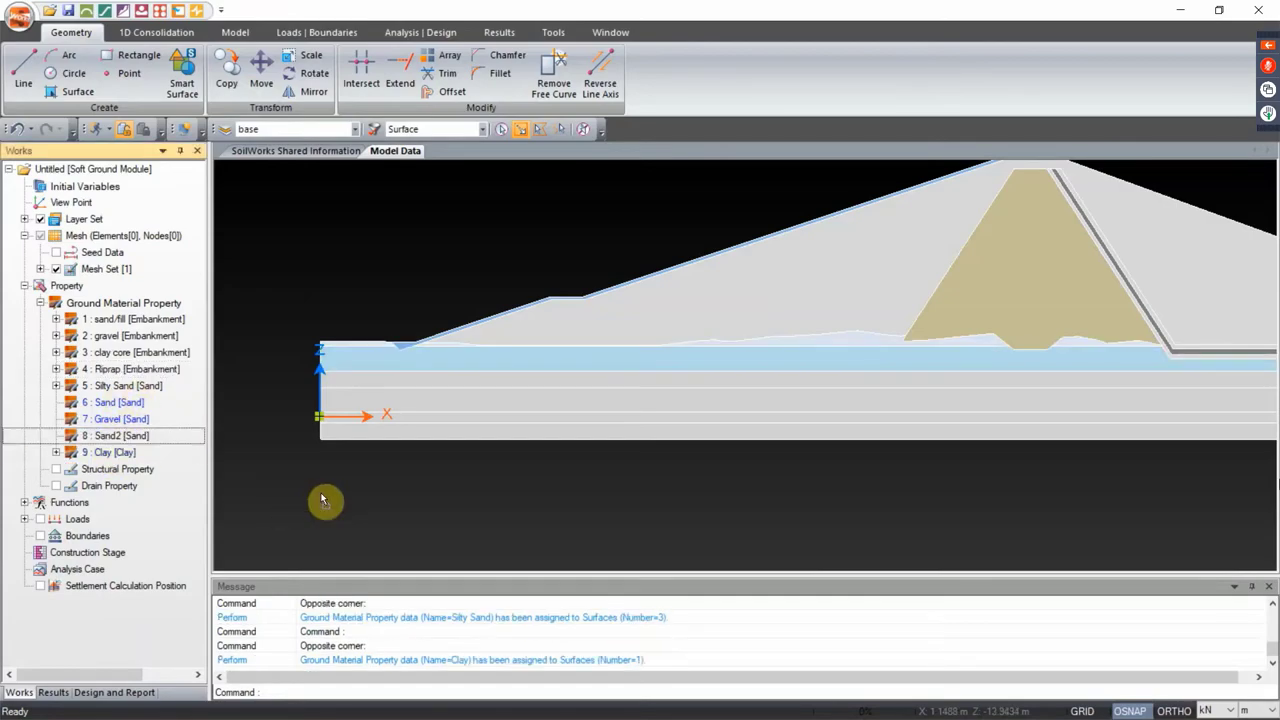
left_click(380, 388)
left_click_drag(120, 402, 366, 449)
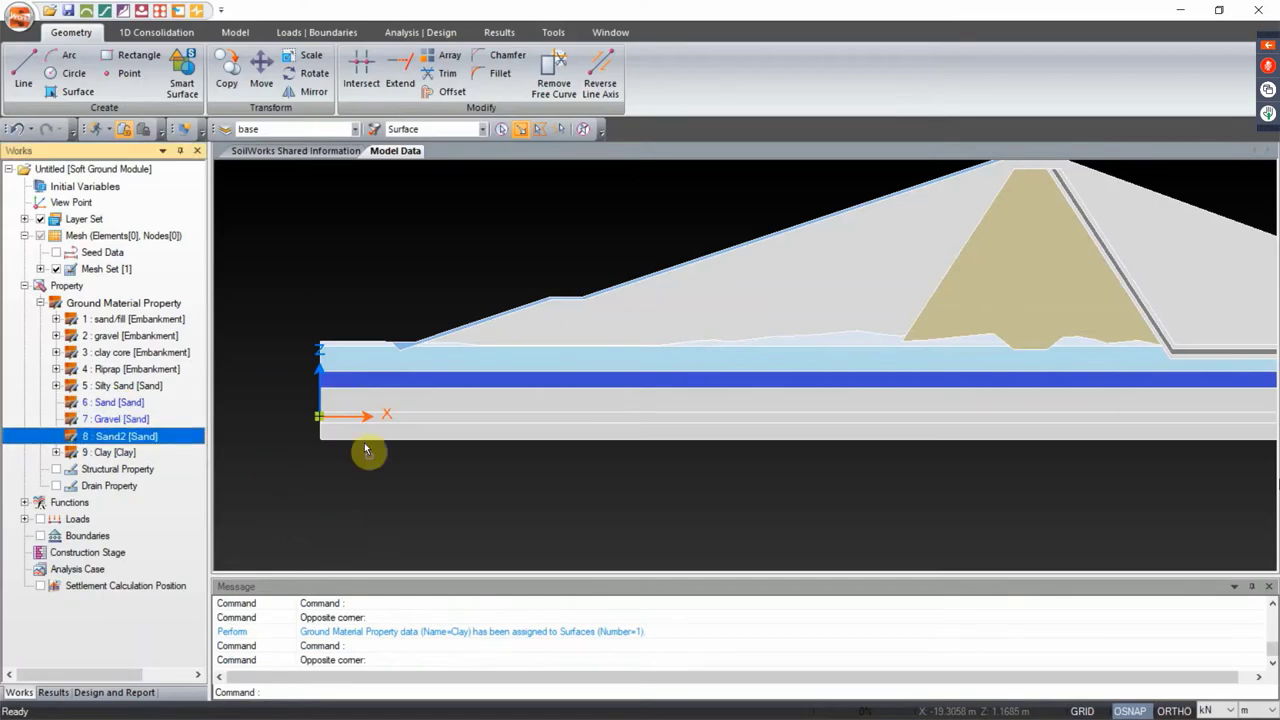
Assign Gravel to the third foundation layer and, after rechecking the borehole log in PowerPoint, Sand2 to the thin fourth layer
left_click(371, 400)
left_click(137, 421)
left_click_drag(137, 425, 360, 454)
key("alt+Tab")
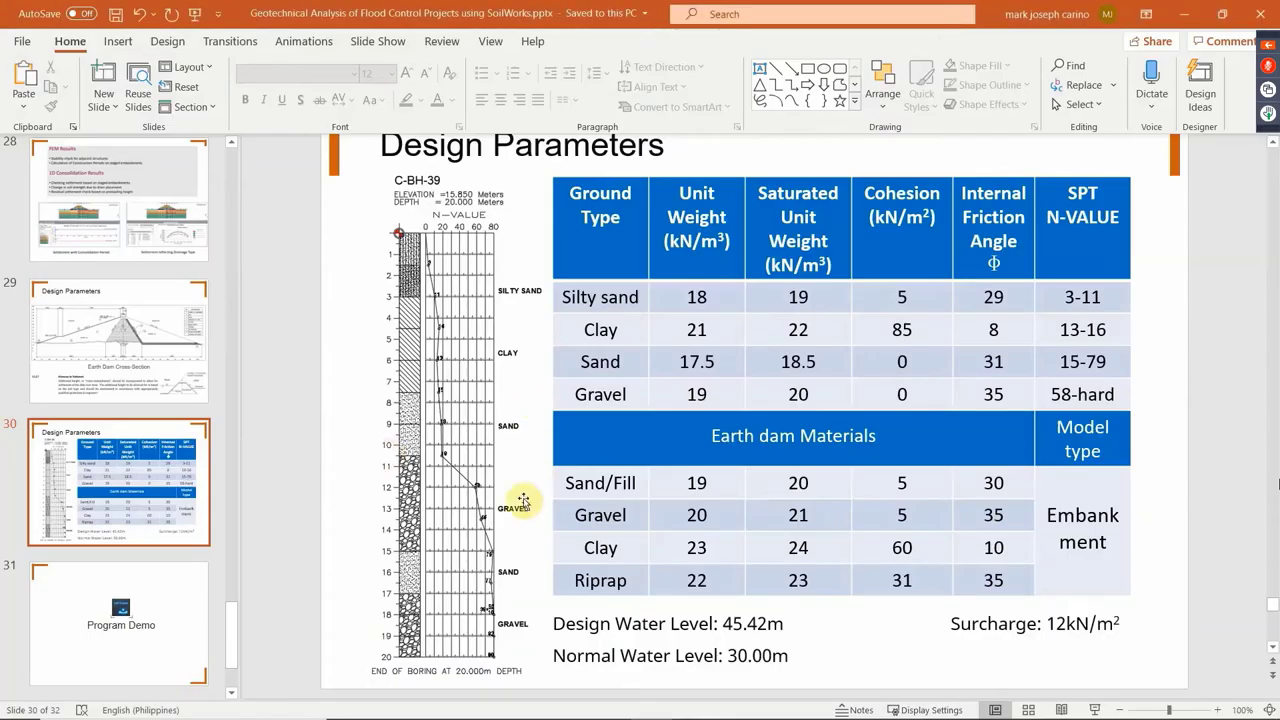
key("alt+Tab")
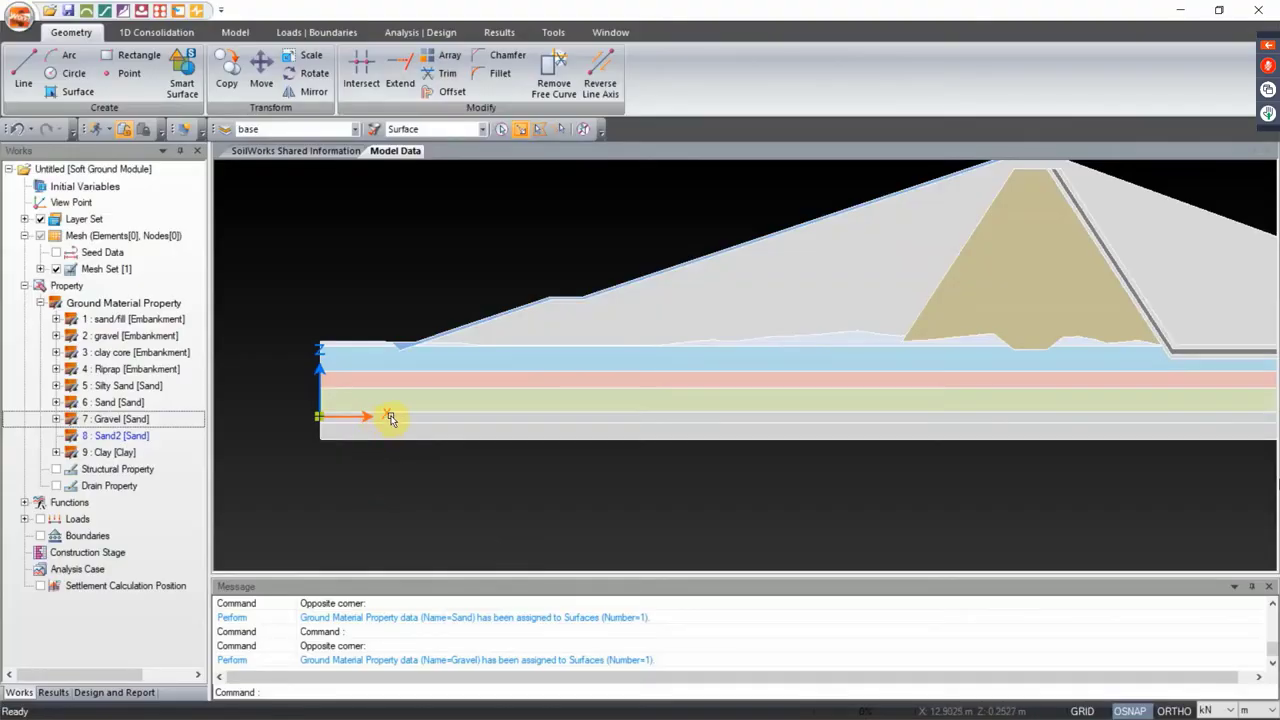
left_click(390, 418)
left_click_drag(135, 440, 475, 441)
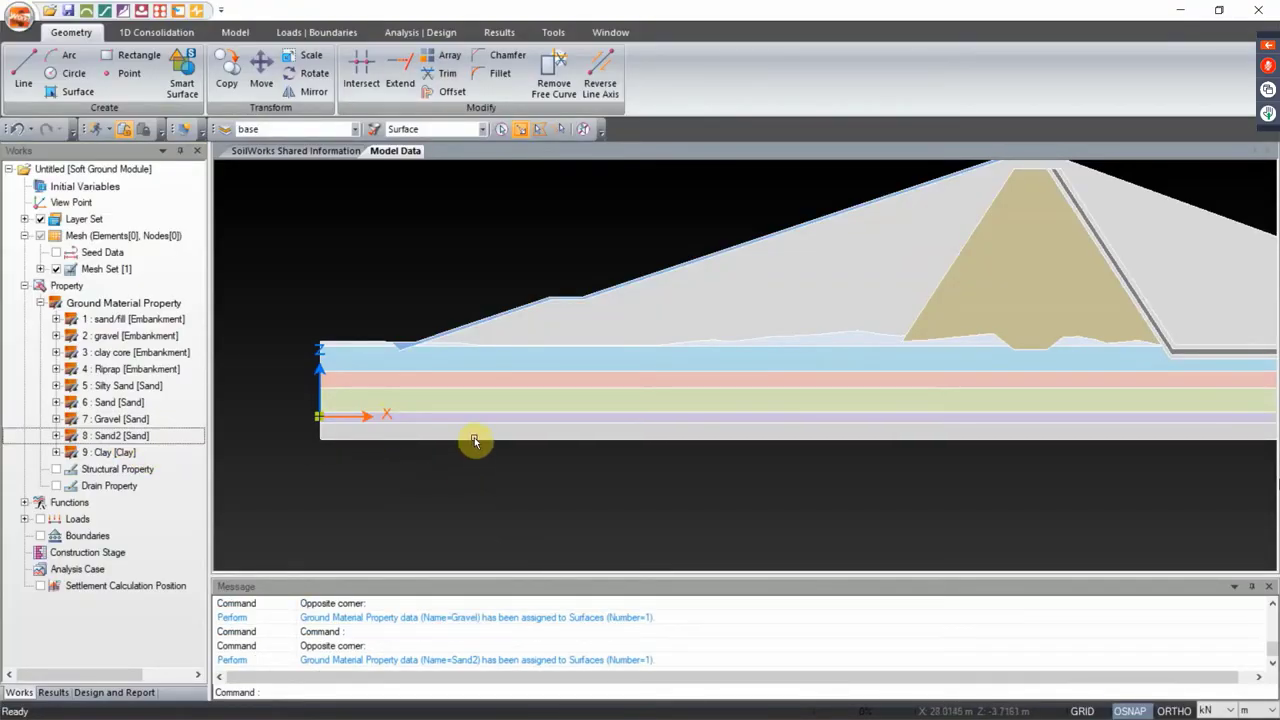
Assign the Gravel material to the bottom foundation layer
left_click(473, 437)
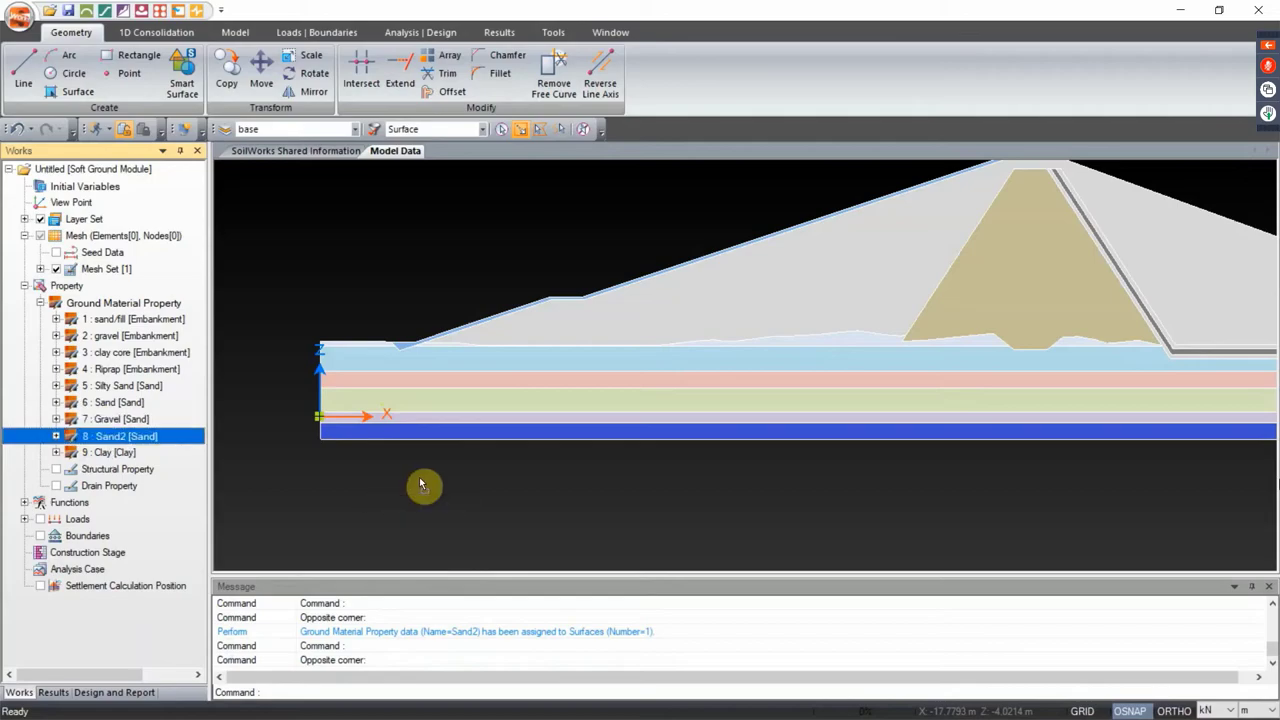
scroll(814, 417, "down", 4)
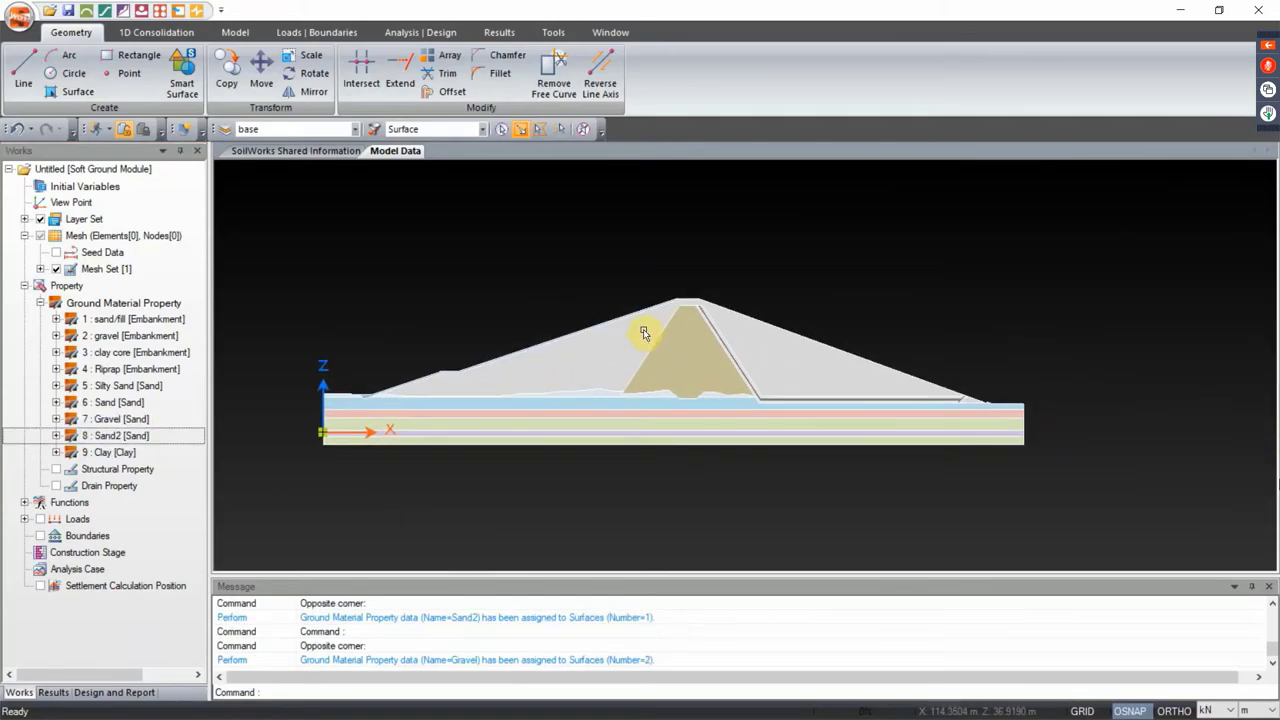
scroll(575, 342, "up", 3)
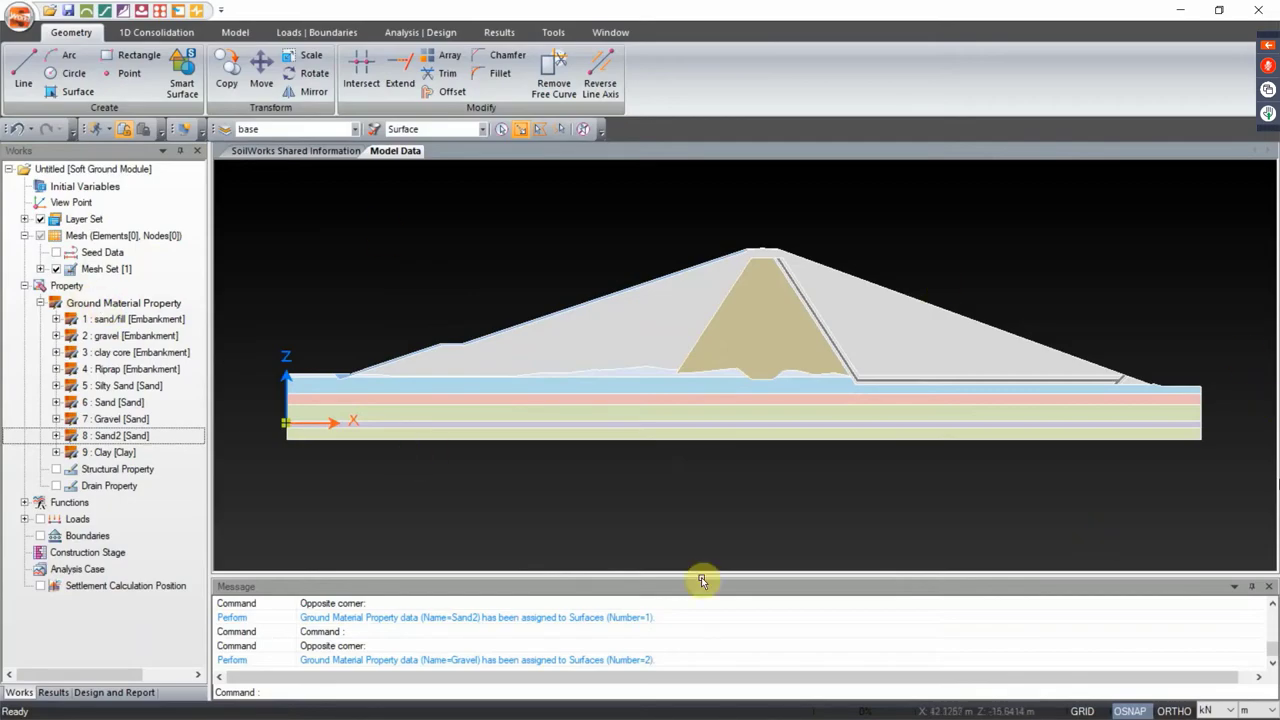
Start defining a line load and create a new load set named "lane load"
left_click(149, 33)
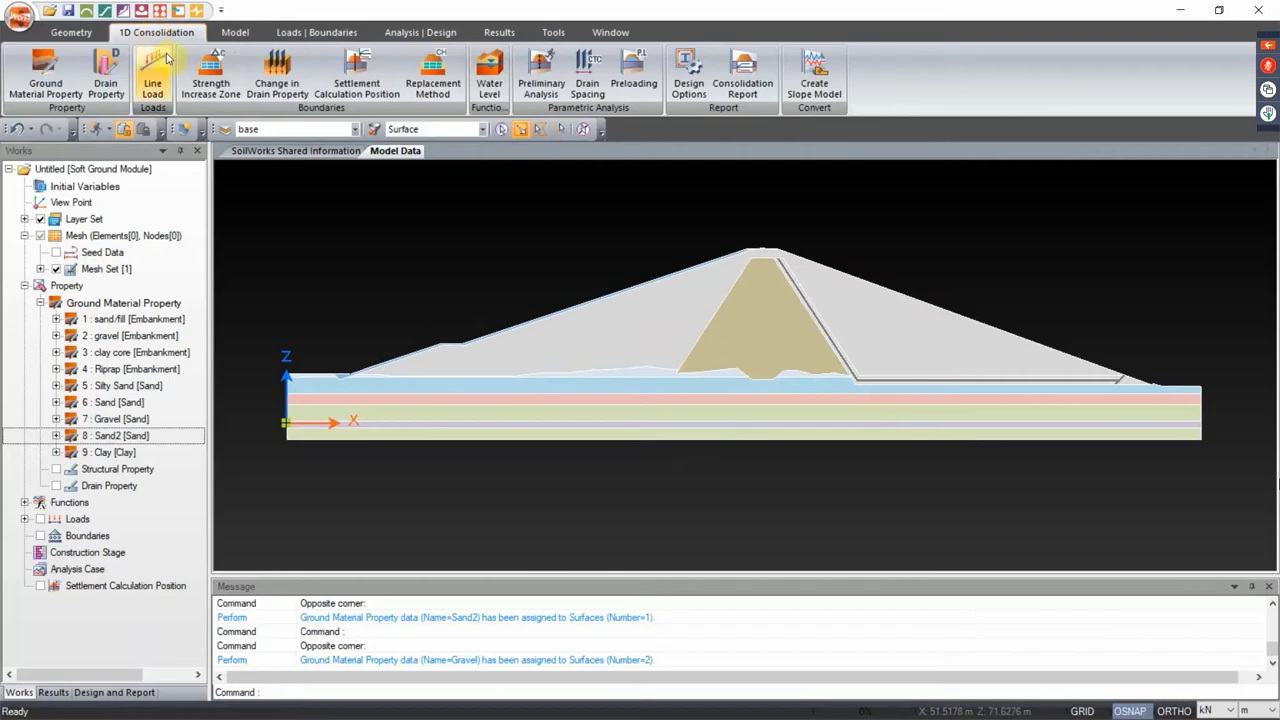
left_click(154, 86)
left_click(226, 81)
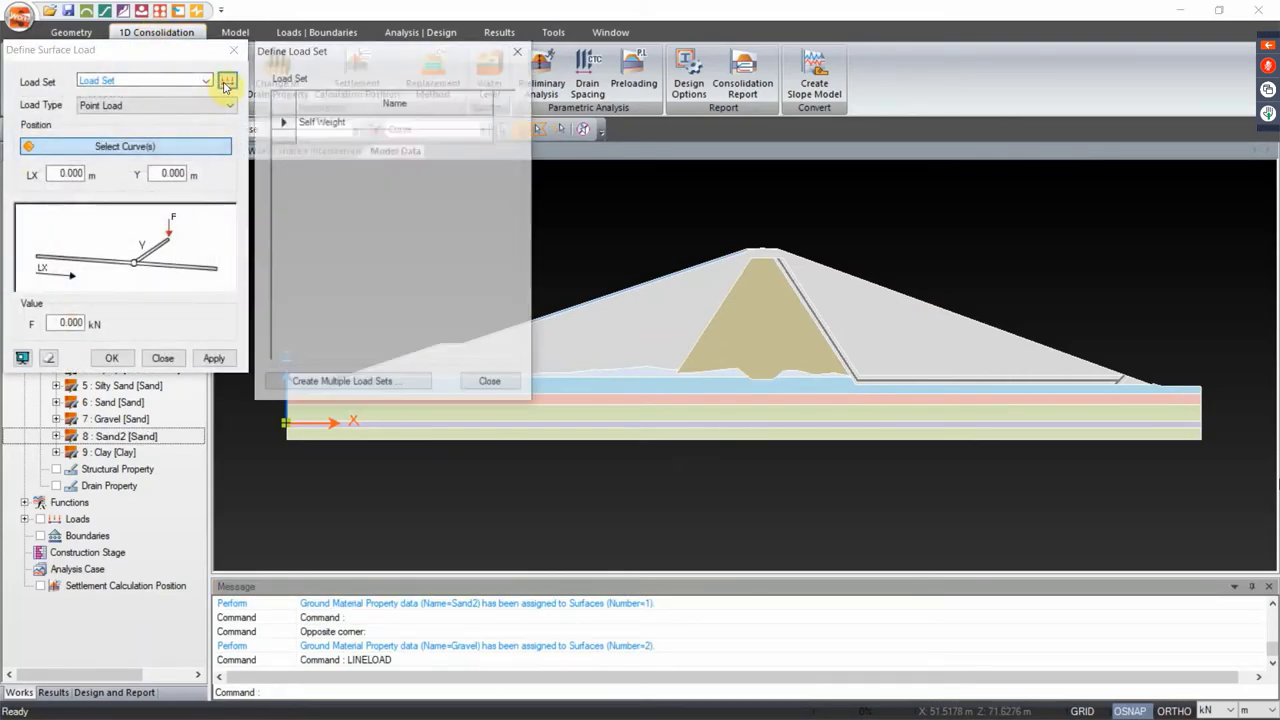
left_click(342, 135)
type("lane load")
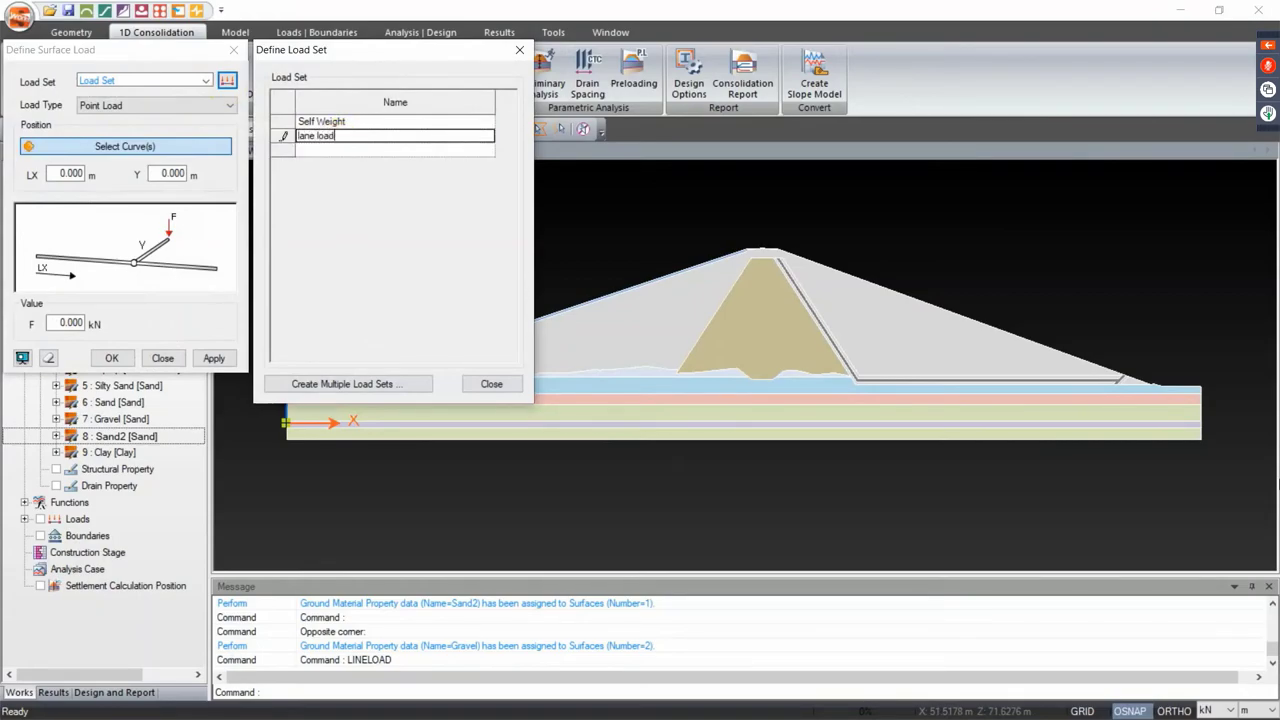
key("Return")
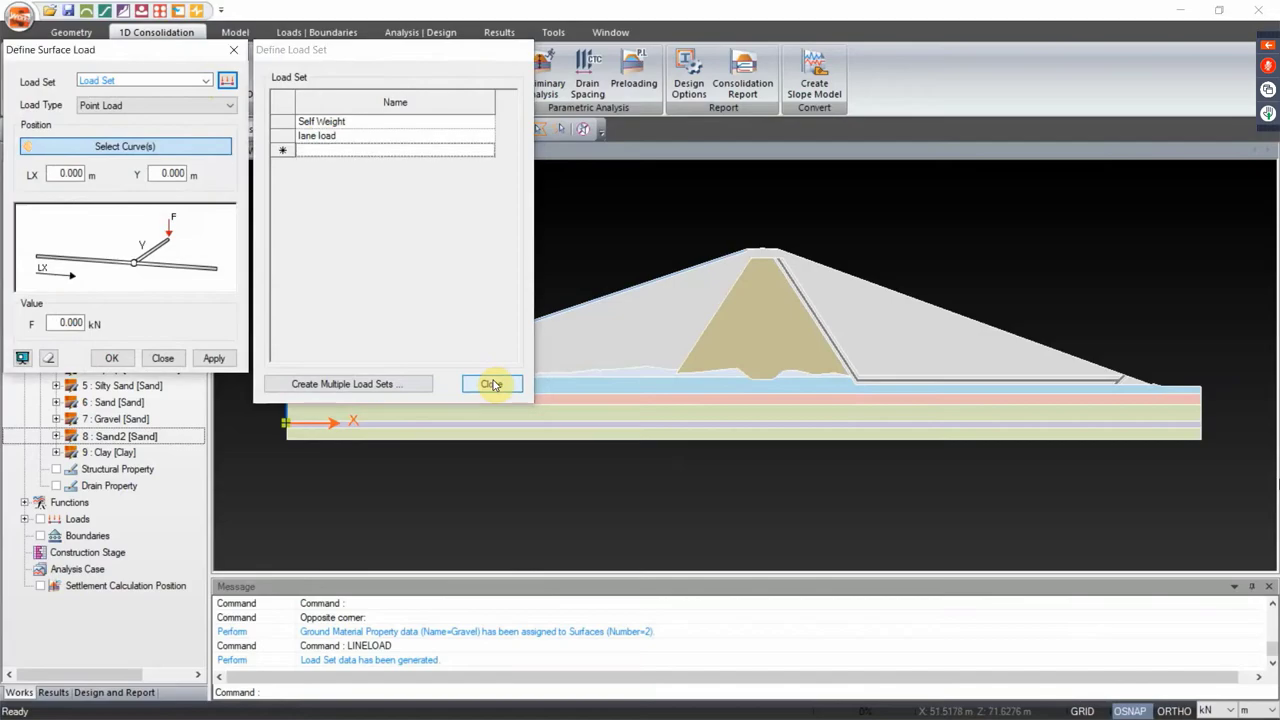
left_click(491, 384)
Configure a strip load in the lane load set with w1 and w2 both at -12 kN/m²
left_click(205, 80)
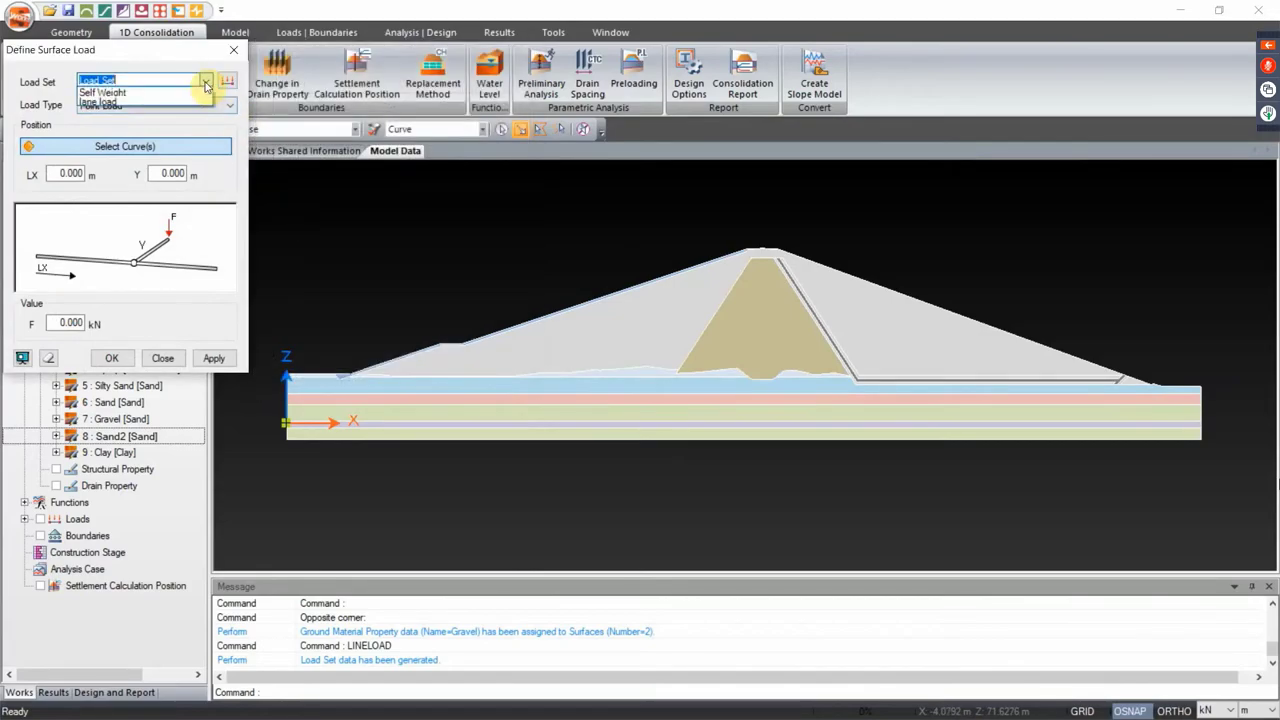
left_click(139, 101)
left_click(137, 106)
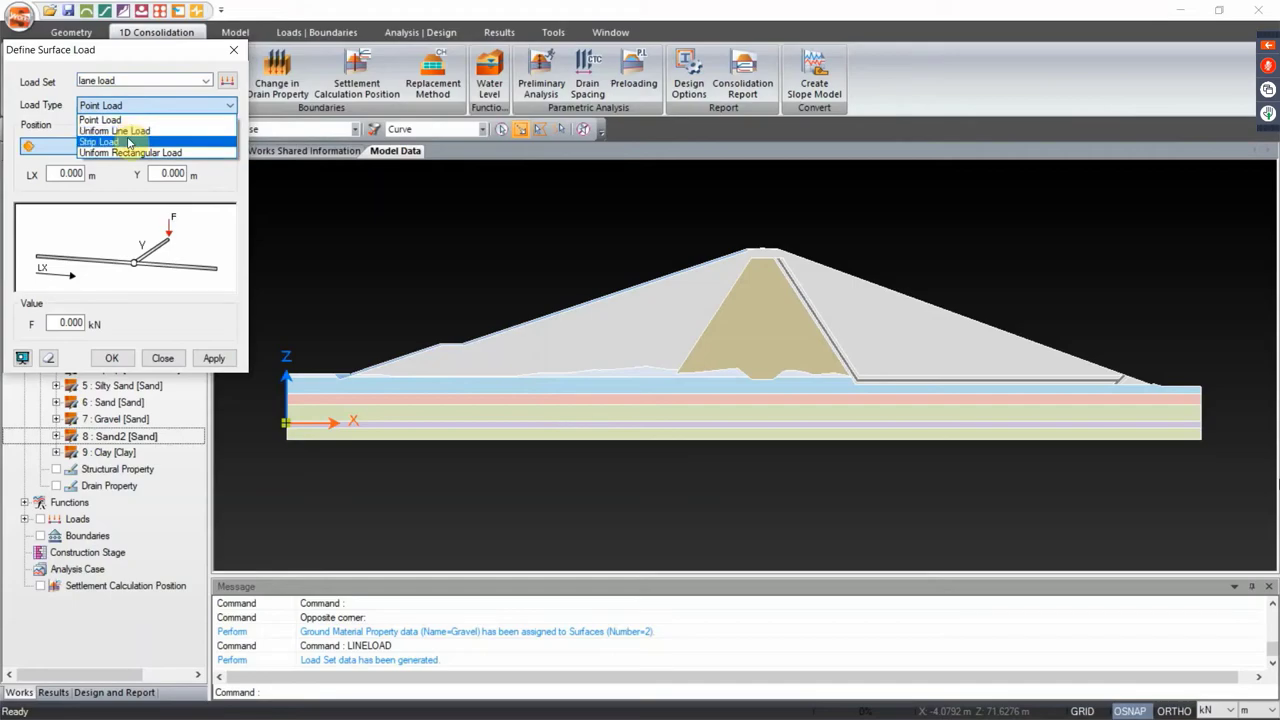
left_click(131, 142)
left_click(130, 105)
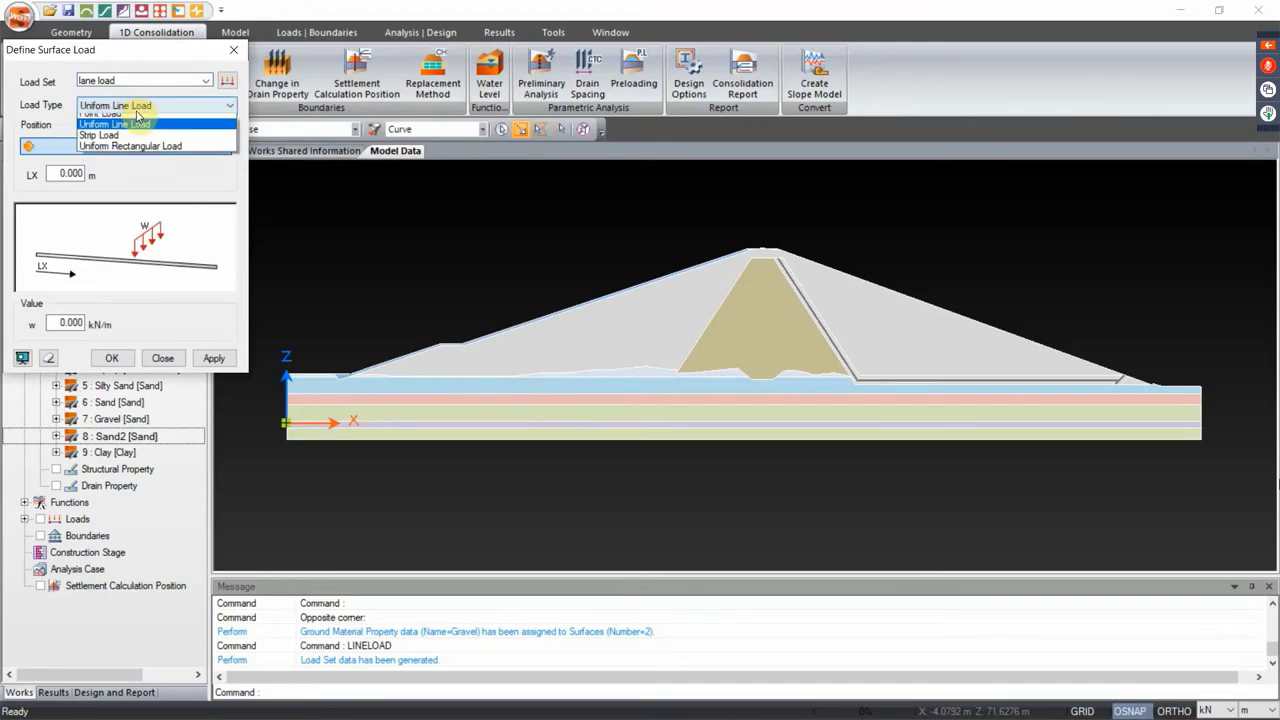
left_click(130, 141)
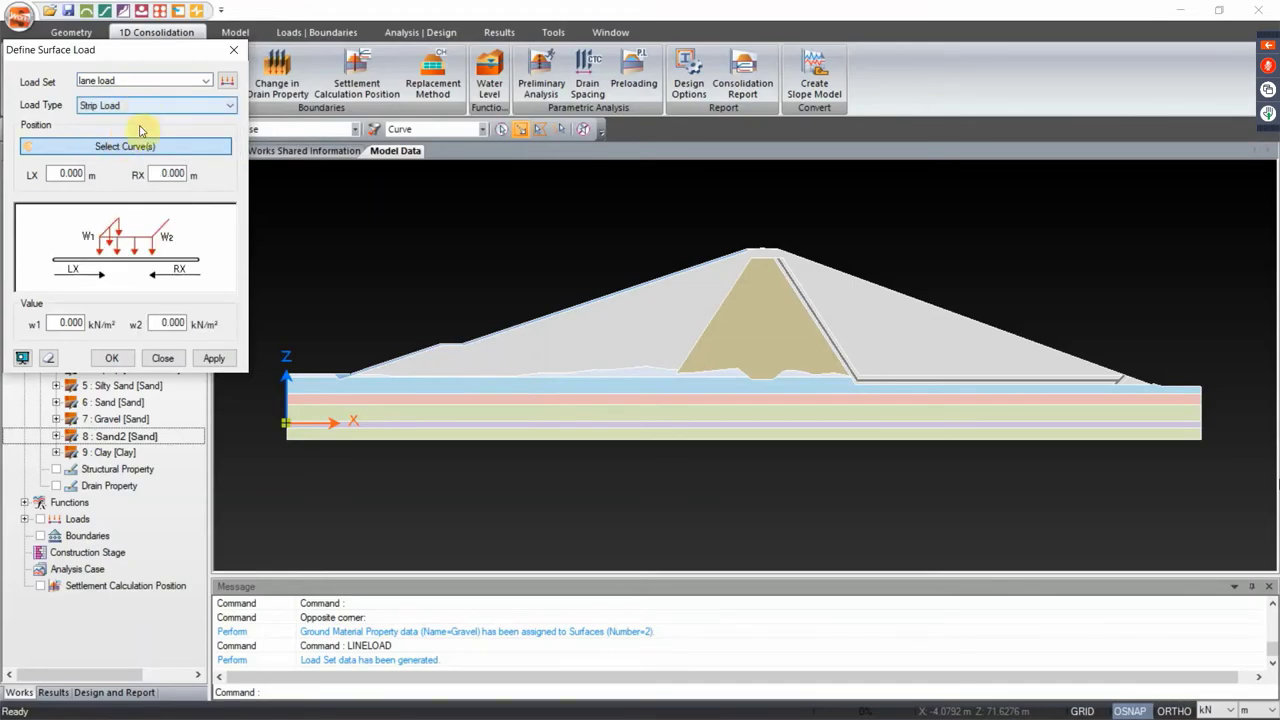
left_click(57, 322)
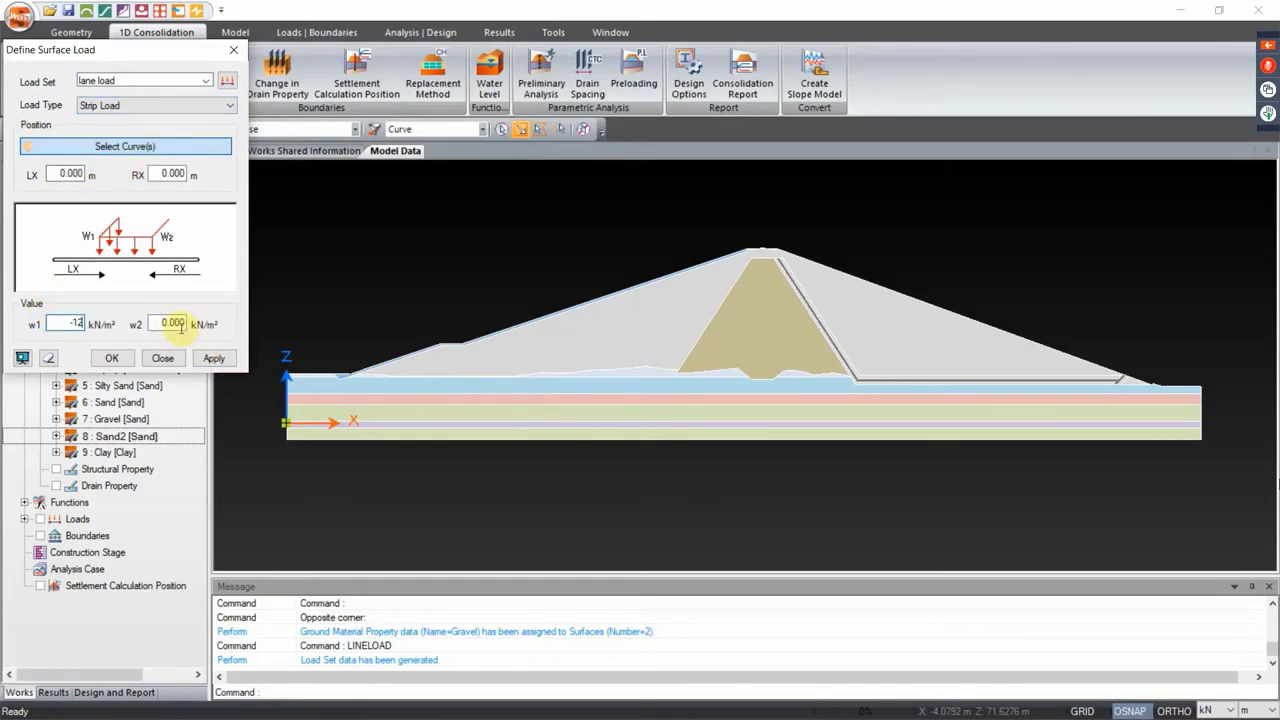
left_click(156, 322)
key("BackSpace")
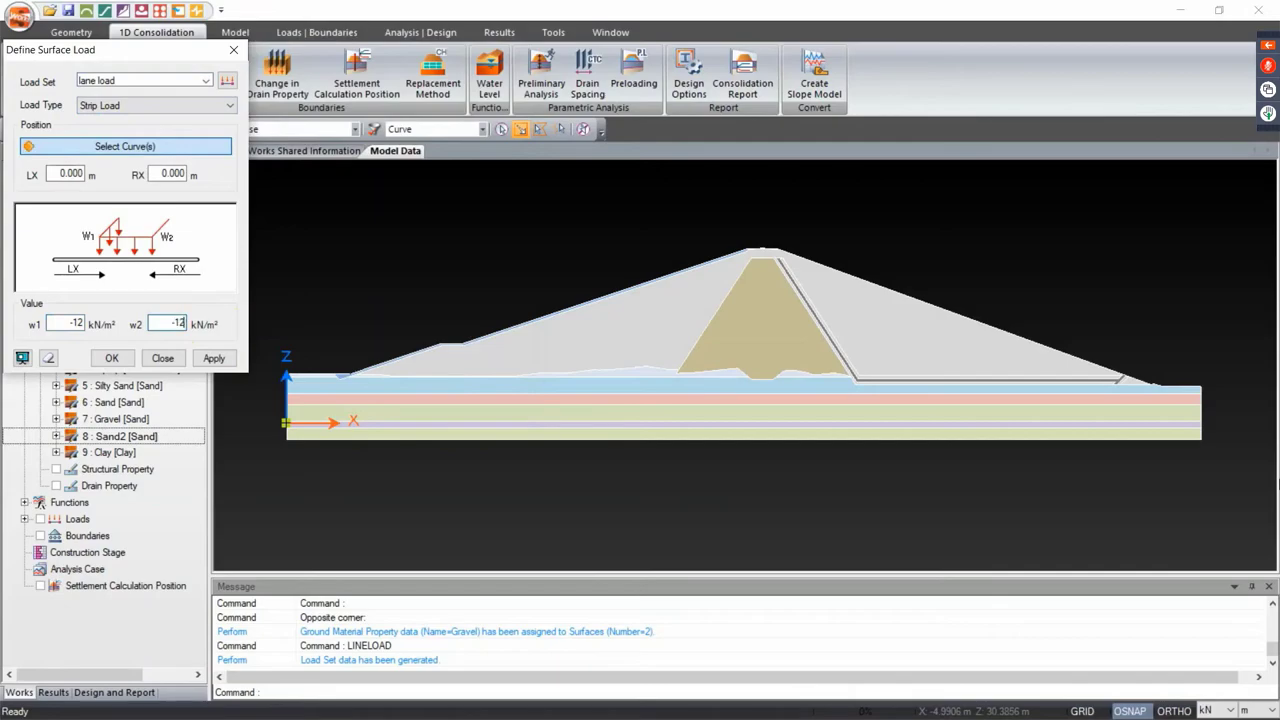
type("-12")
Apply the lane load strip load to the left half of the dam crest
scroll(700, 237, "up", 3)
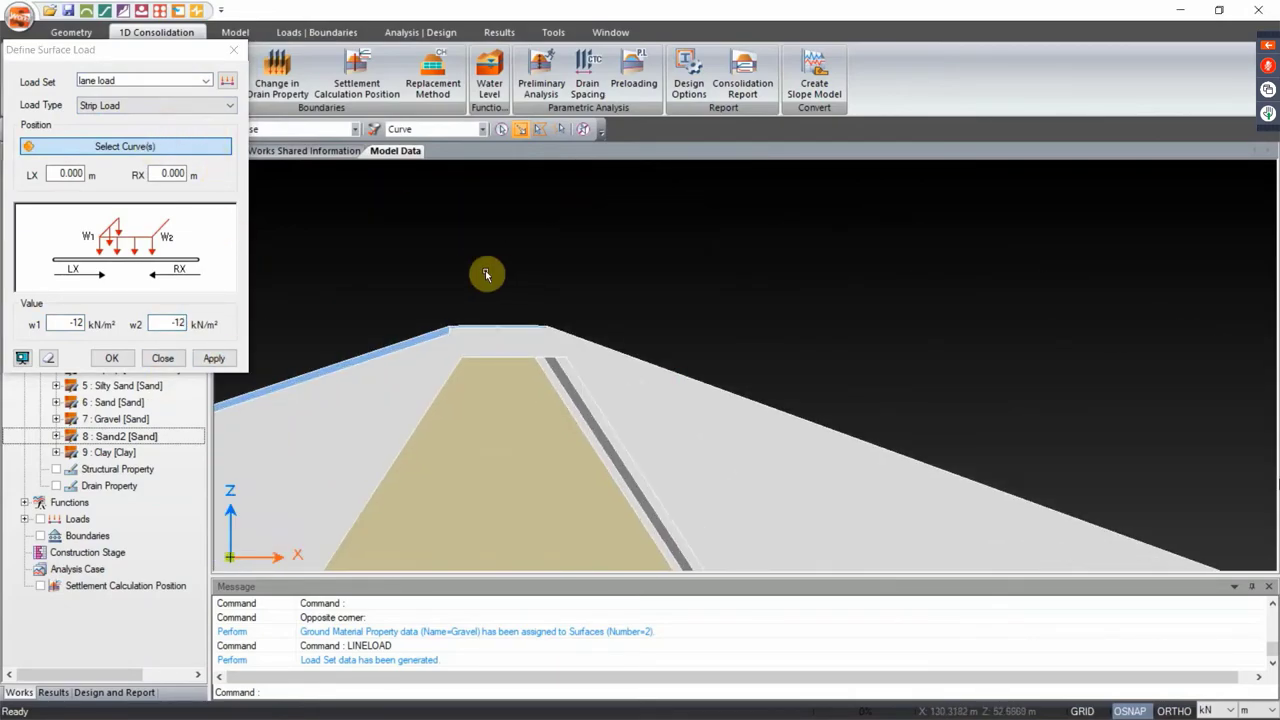
scroll(534, 363, "up", 2)
scroll(660, 397, "down", 4)
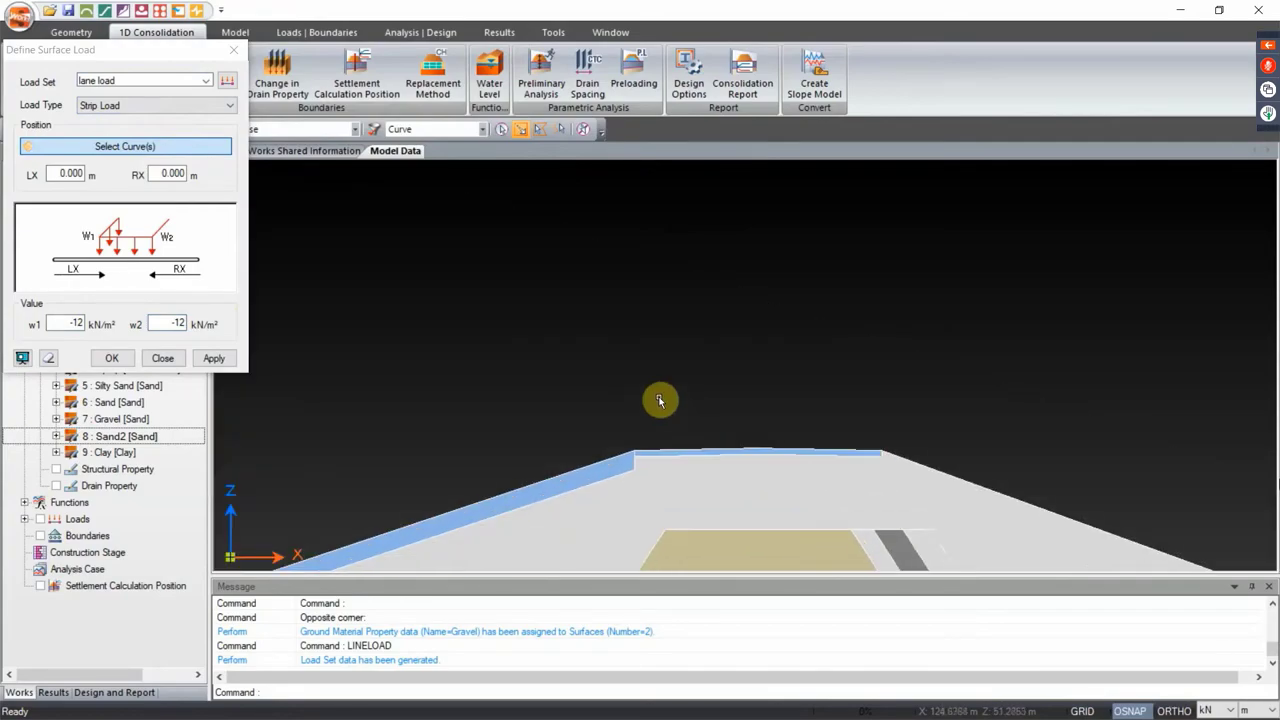
left_click(654, 437)
right_click(654, 437)
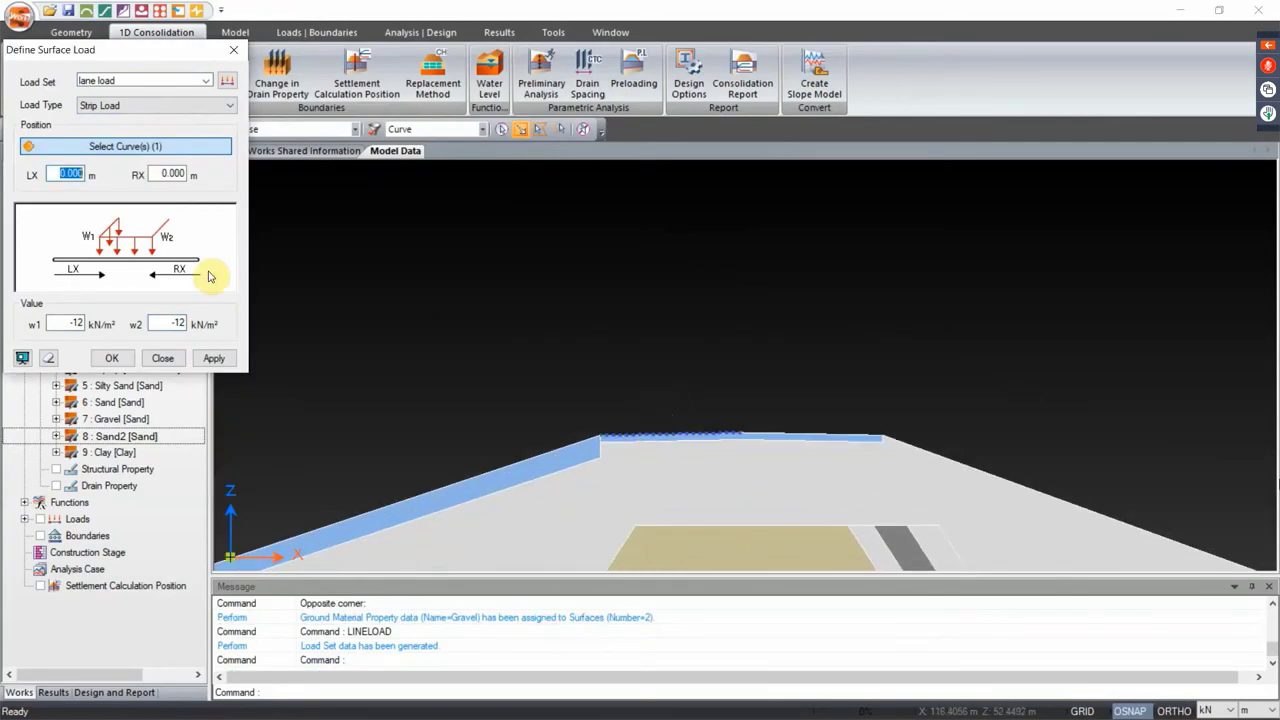
left_click(212, 359)
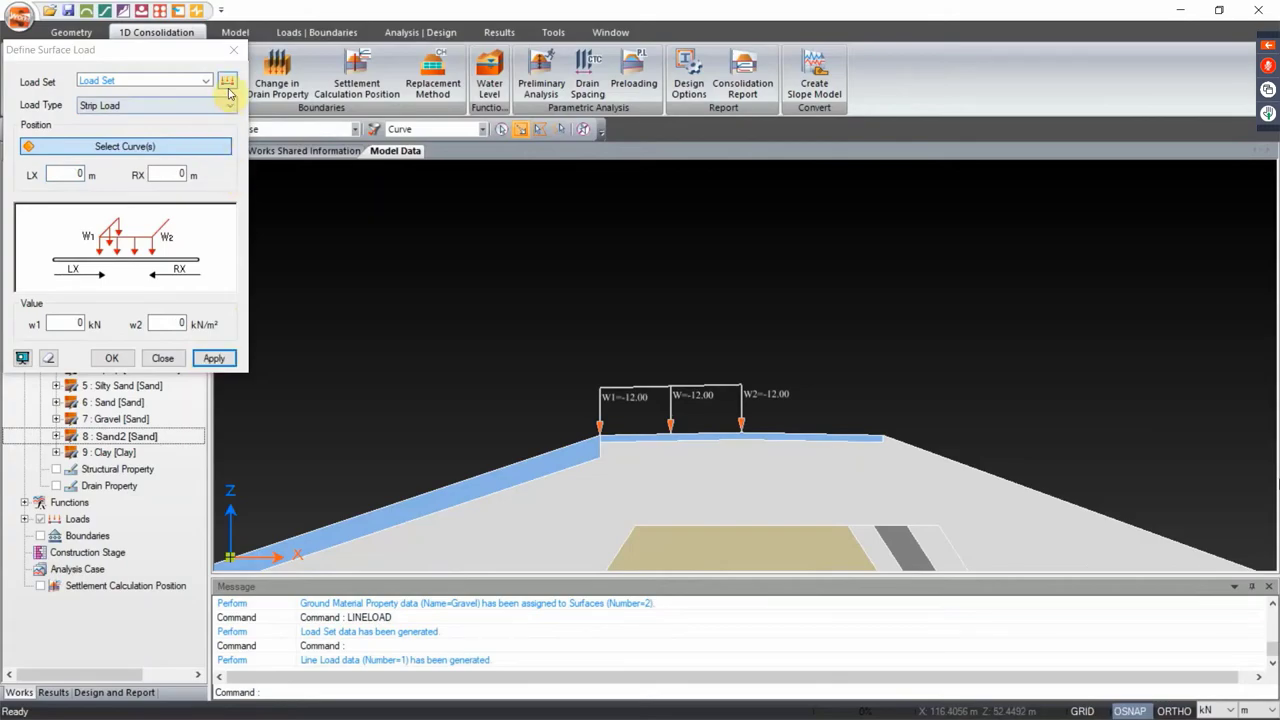
Create an additional load set named "lane load2"
left_click(174, 81)
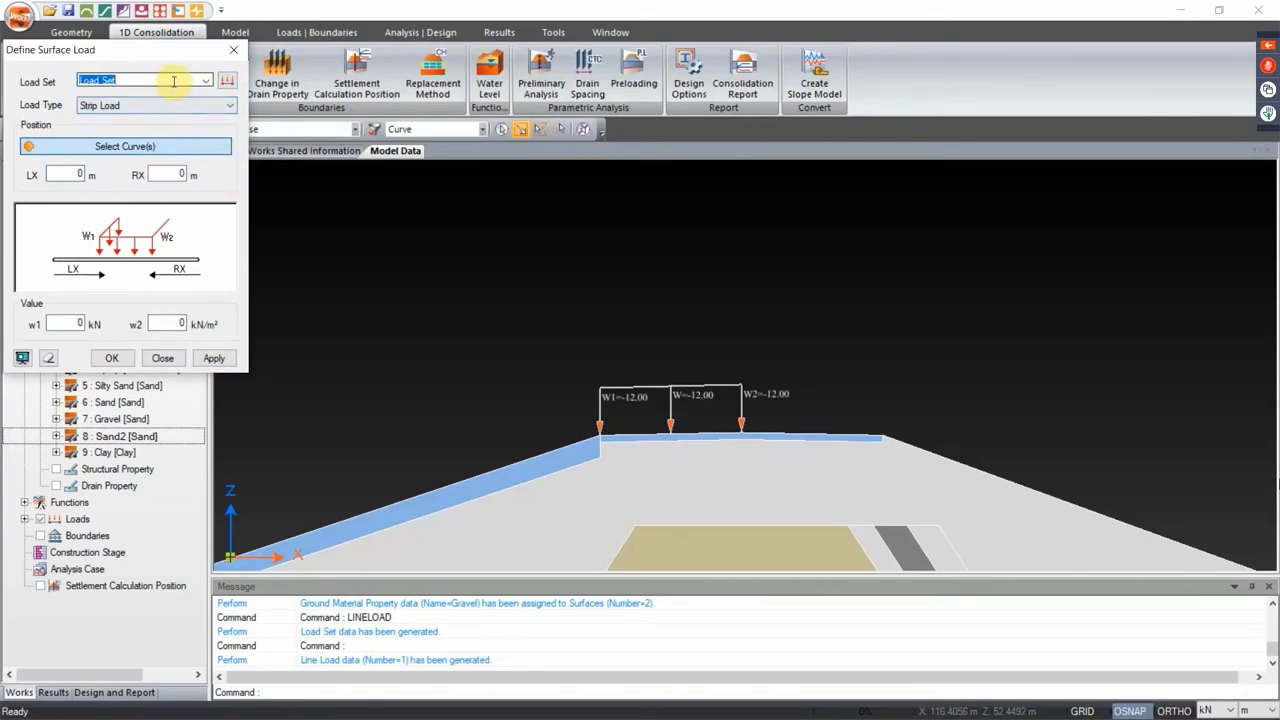
left_click(225, 80)
left_click(340, 150)
type("lane load2")
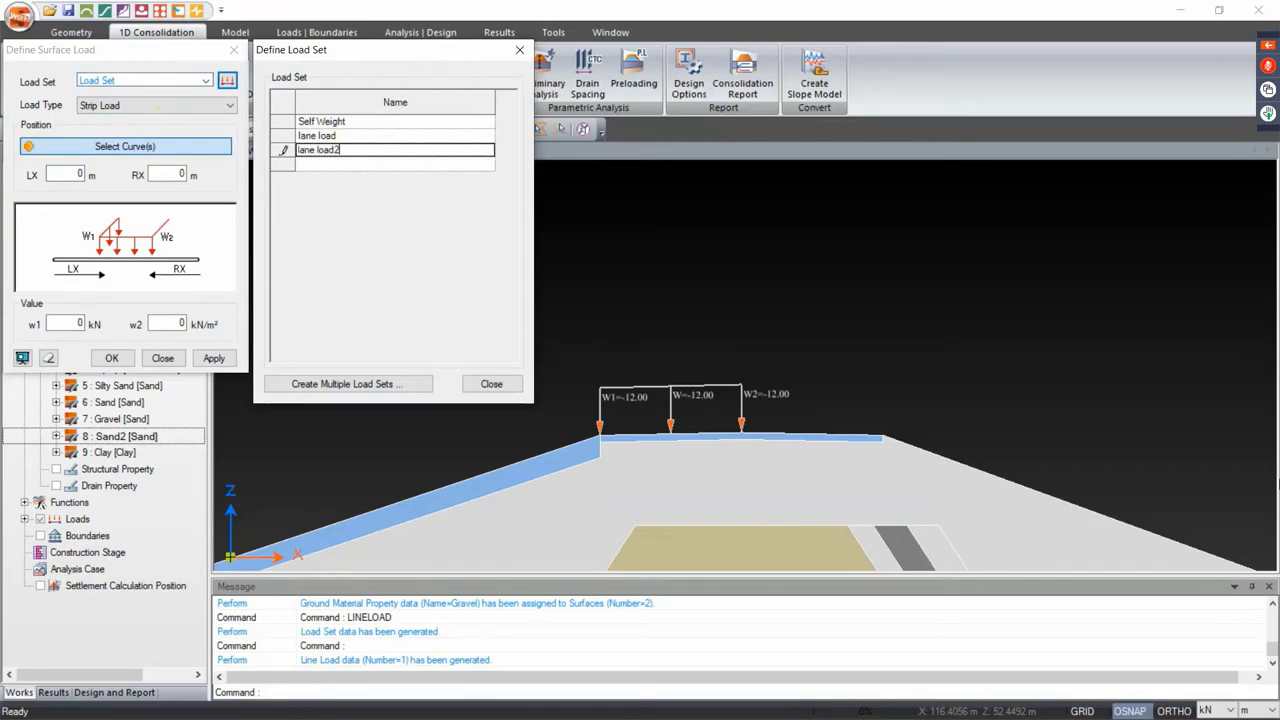
key("Return")
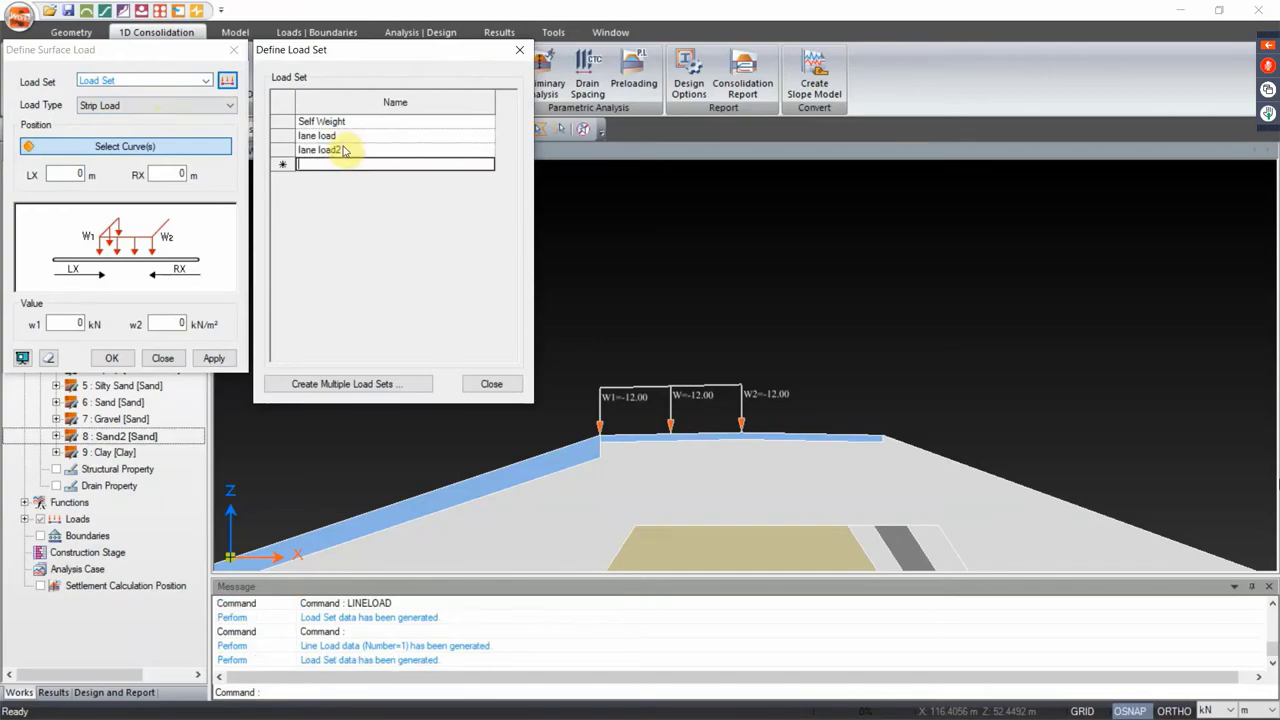
left_click(492, 385)
Configure a strip load in the lane load2 set with w1 and w2 both at -12
left_click(205, 80)
left_click(145, 112)
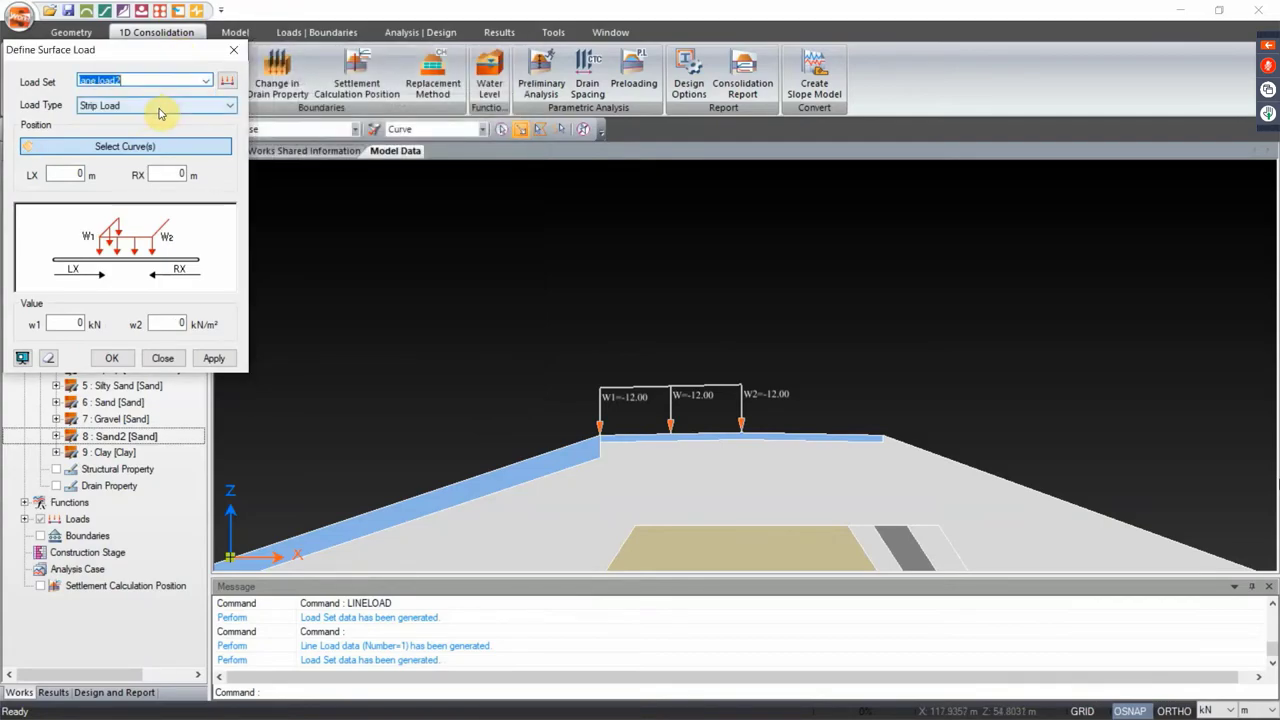
left_click(152, 106)
left_click(150, 117)
left_click(65, 318)
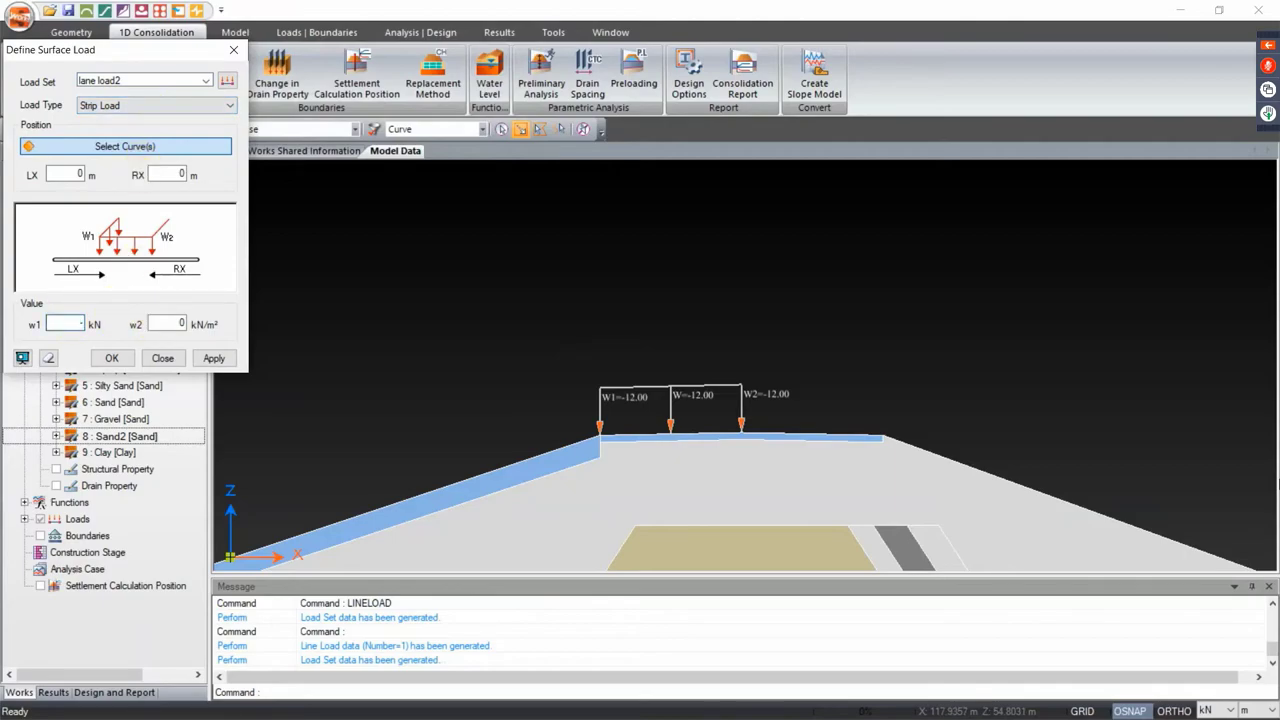
left_click(170, 324)
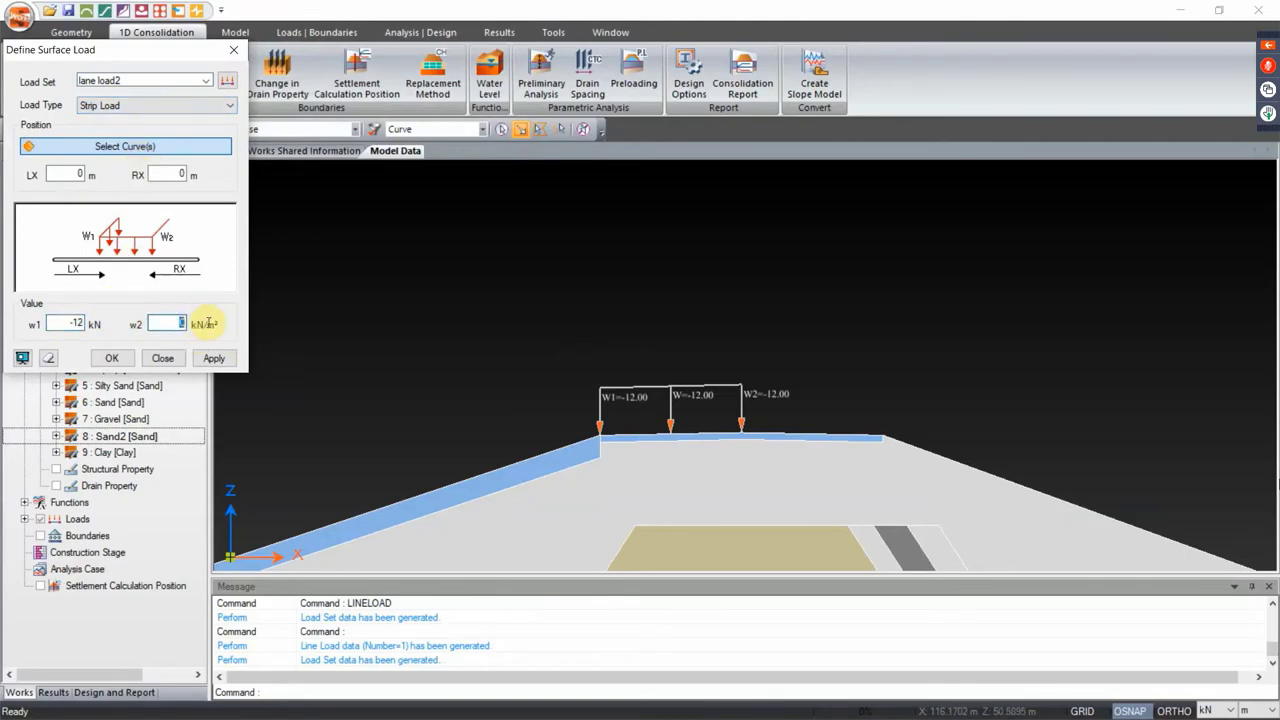
left_click(150, 105)
left_click(157, 106)
left_click(164, 104)
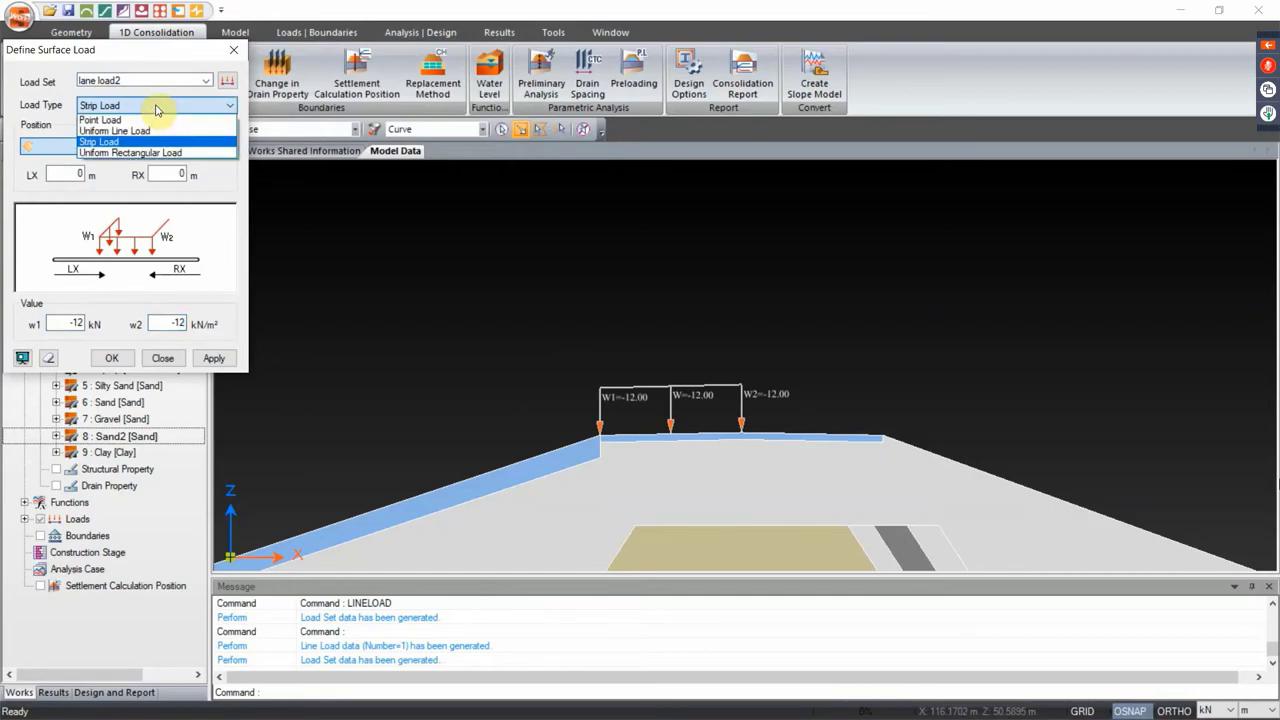
left_click(170, 101)
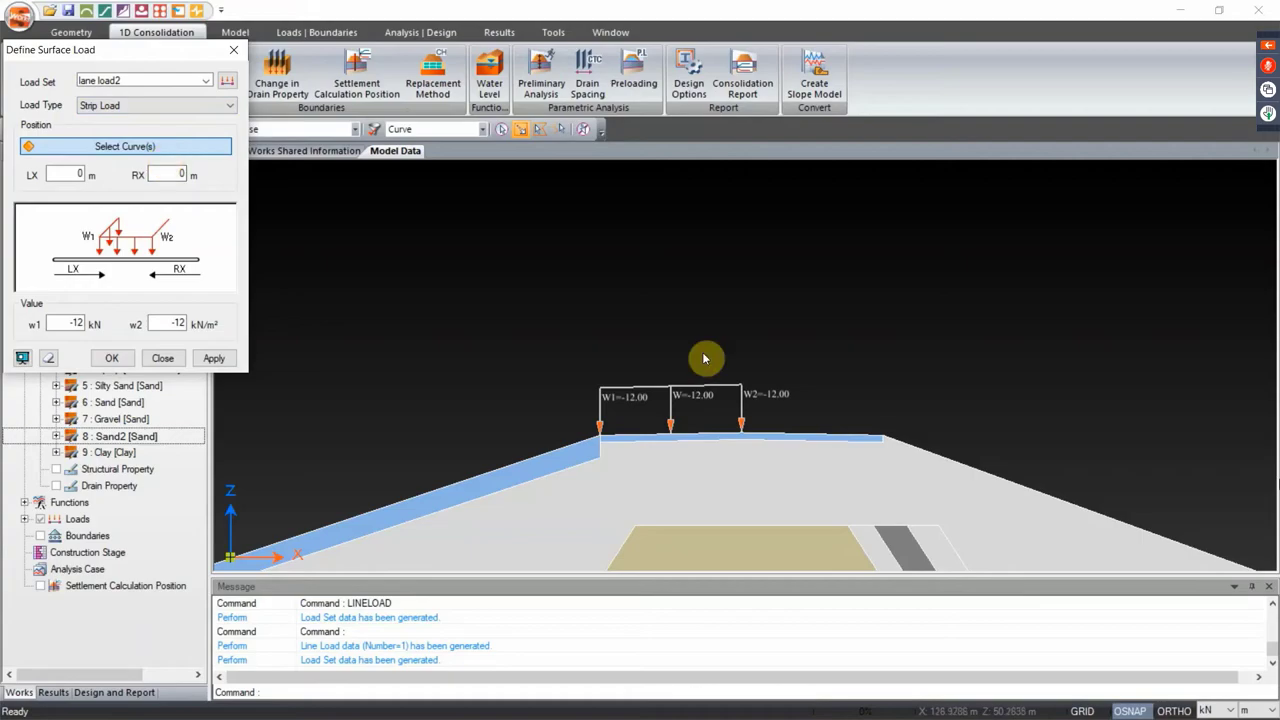
Apply the lane load2 strip load to the right half of the dam crest and check the defined load sets in the model tree
left_click(780, 428)
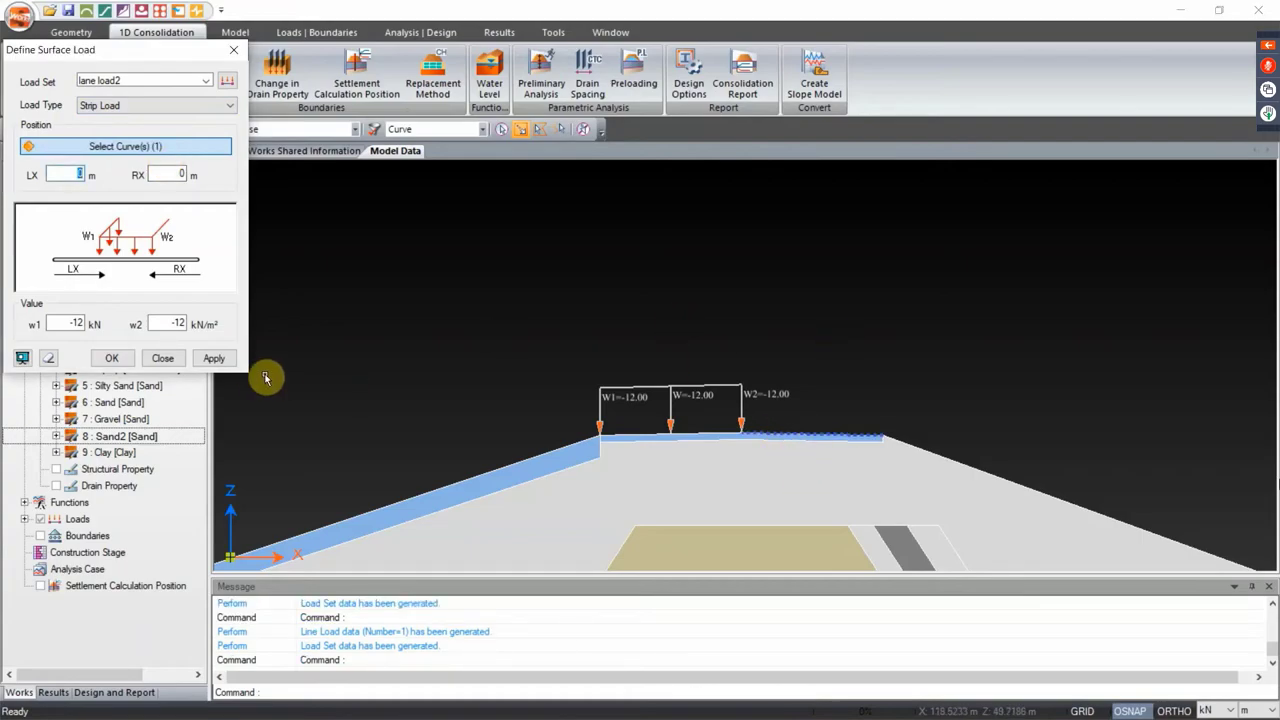
left_click(224, 364)
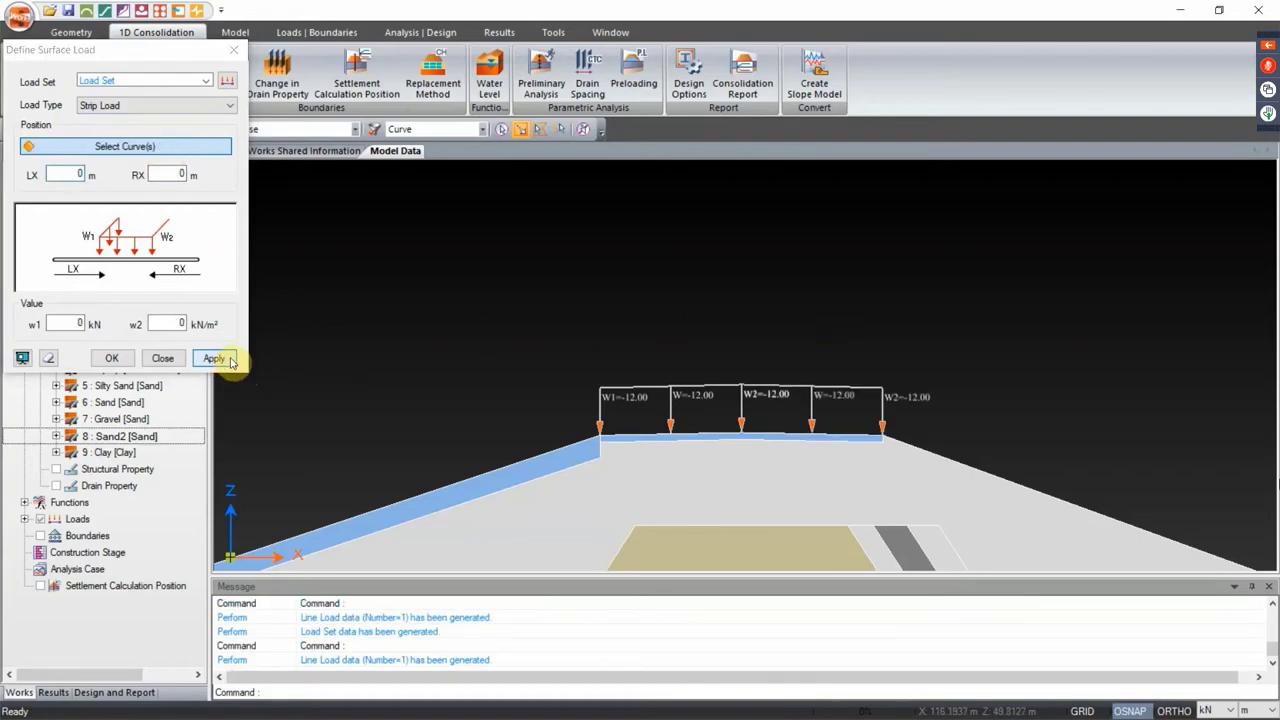
left_click(162, 357)
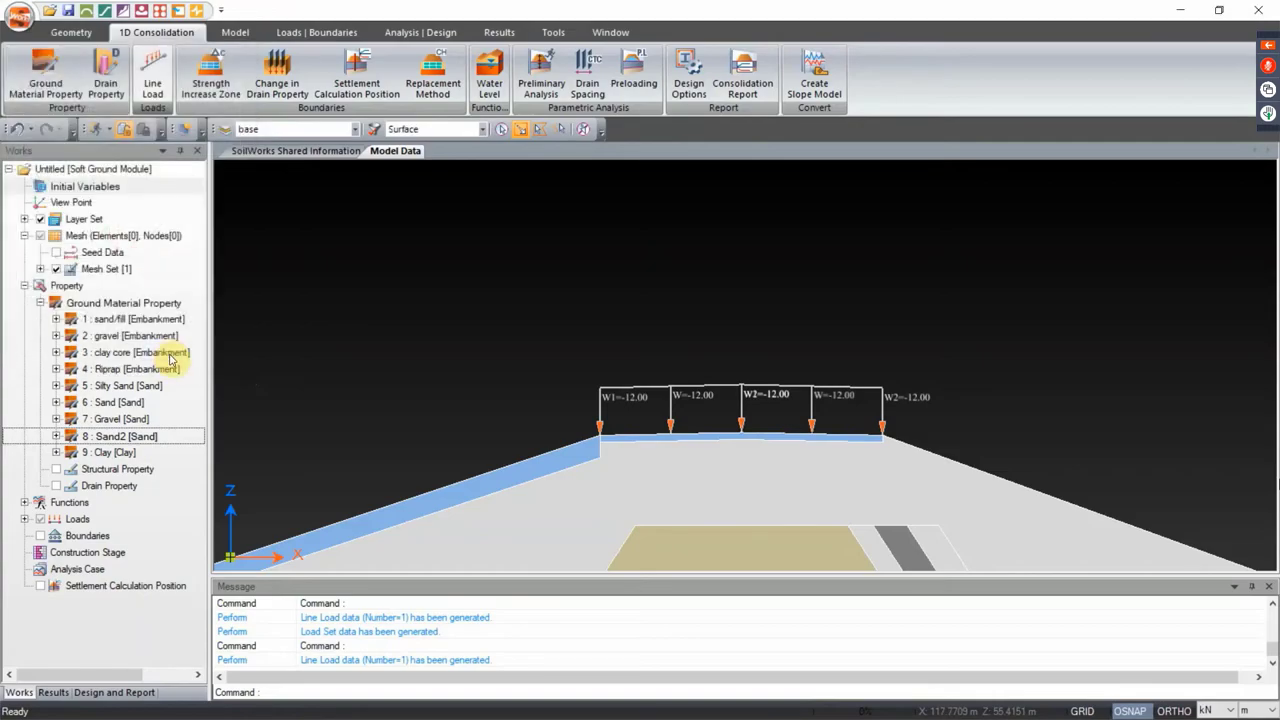
left_click(24, 519)
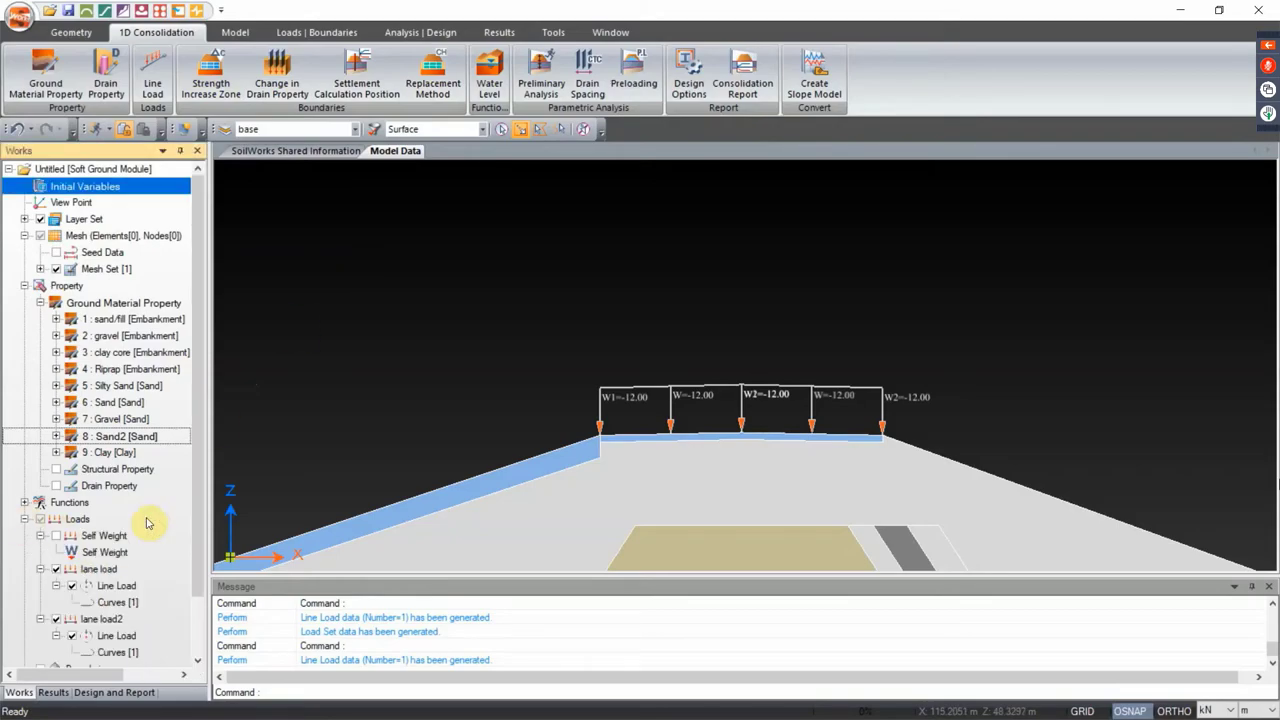
left_click_drag(200, 486, 197, 568)
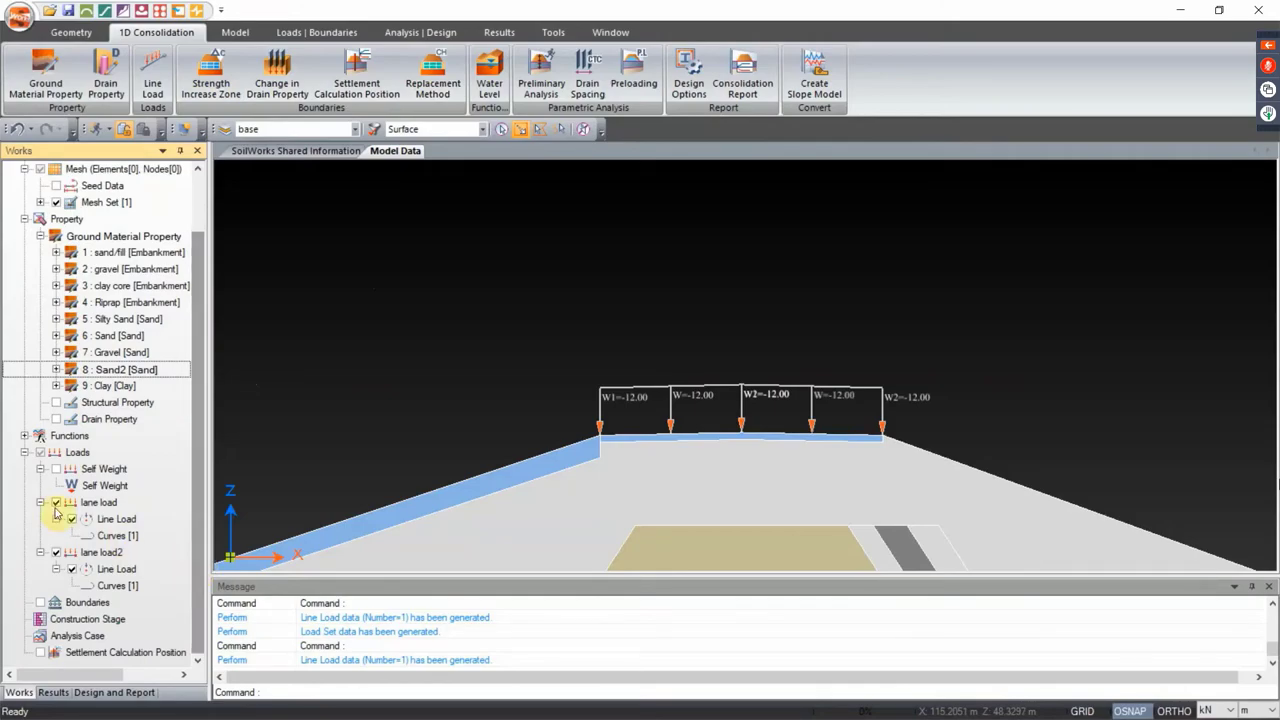
left_click(24, 452)
left_click_drag(198, 462, 206, 334)
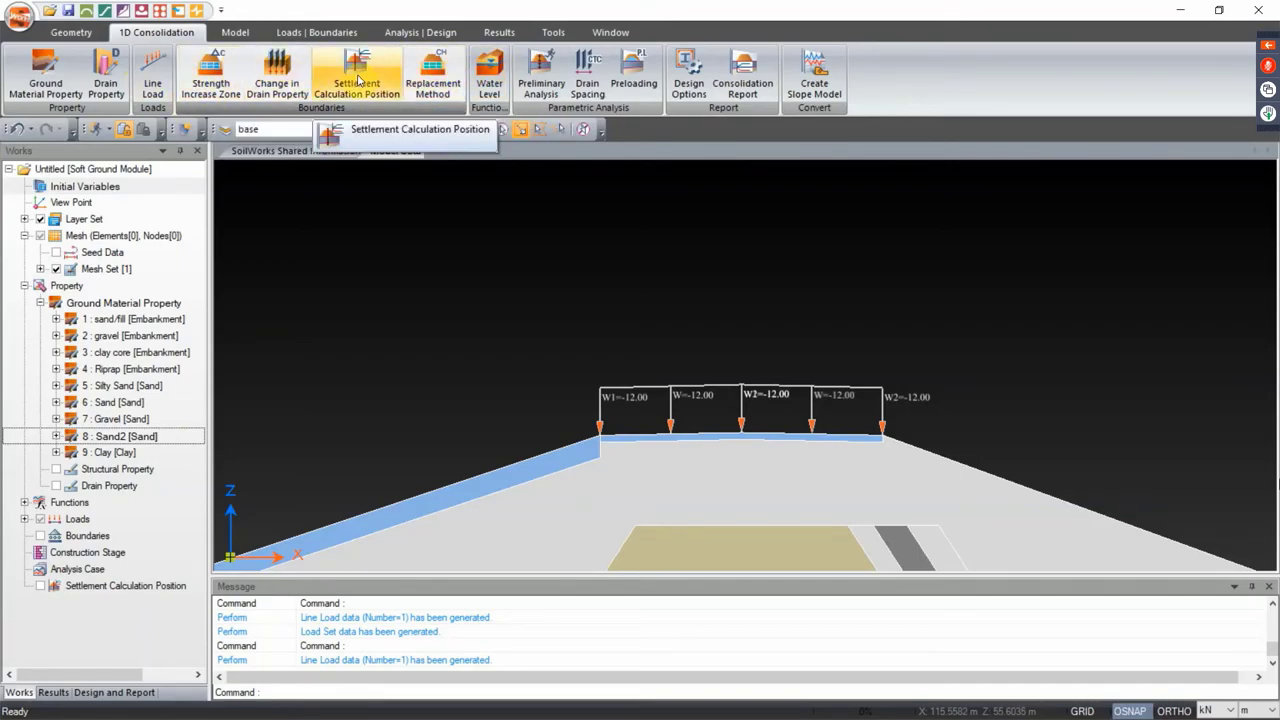
Create two settlement calculation positions starting at X = 0 m with a distance increment of 130 m
left_click(332, 94)
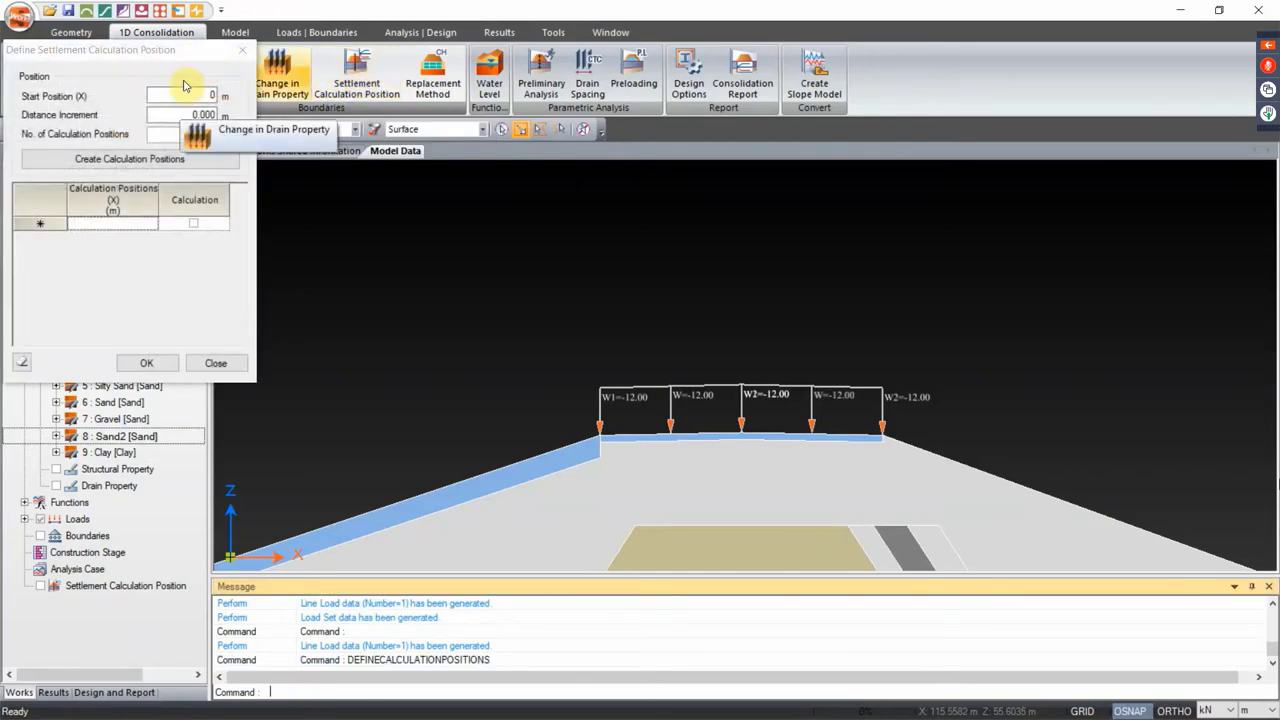
left_click(172, 110)
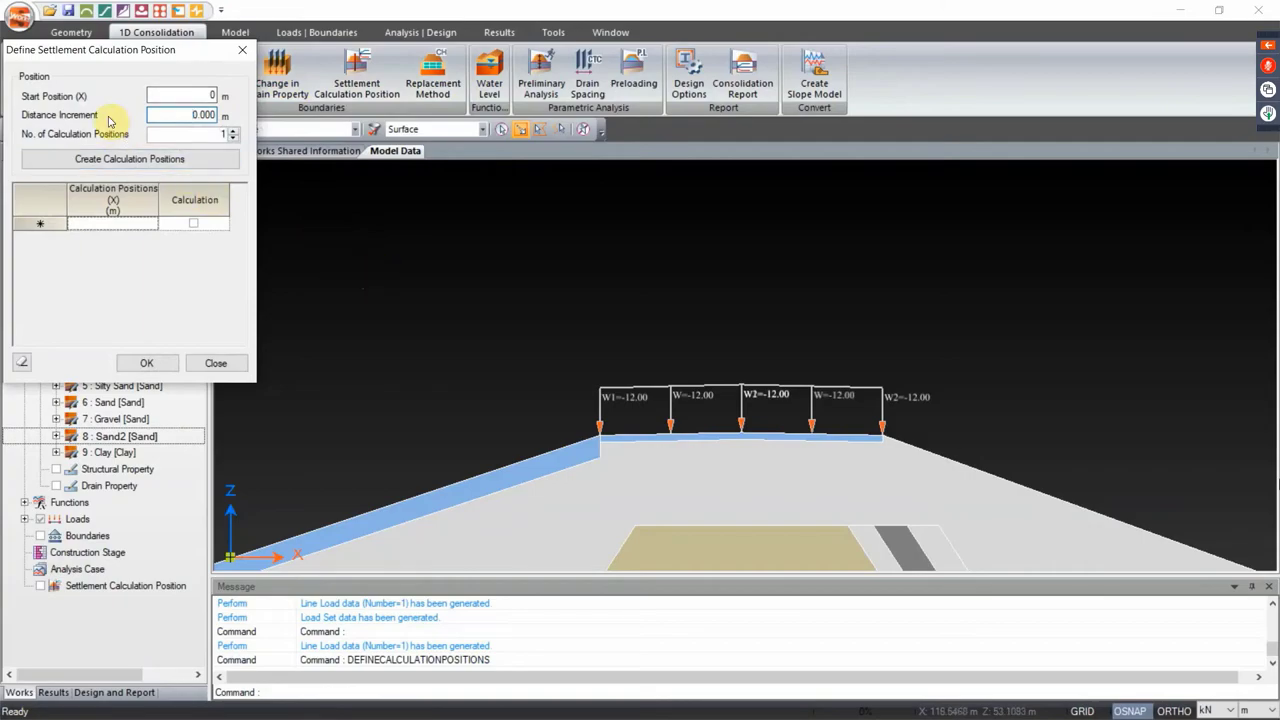
left_click_drag(523, 277, 626, 297)
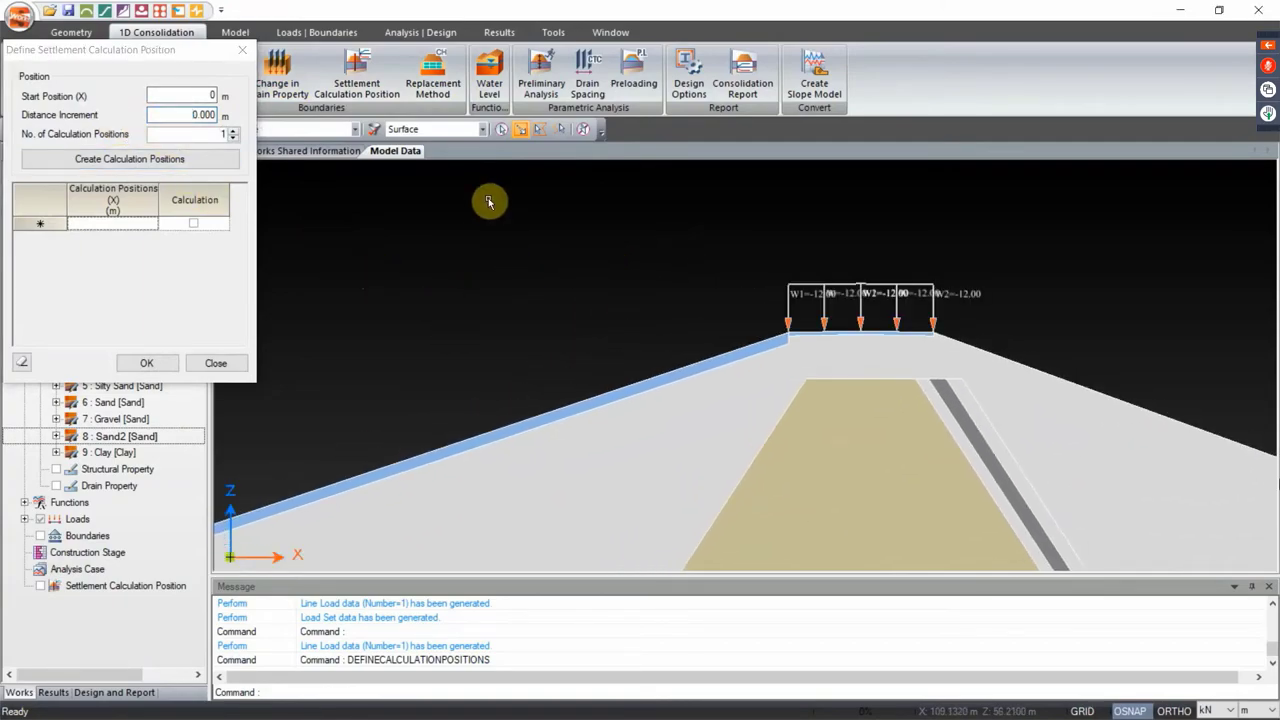
left_click_drag(600, 274, 530, 263)
left_click_drag(646, 330, 916, 303)
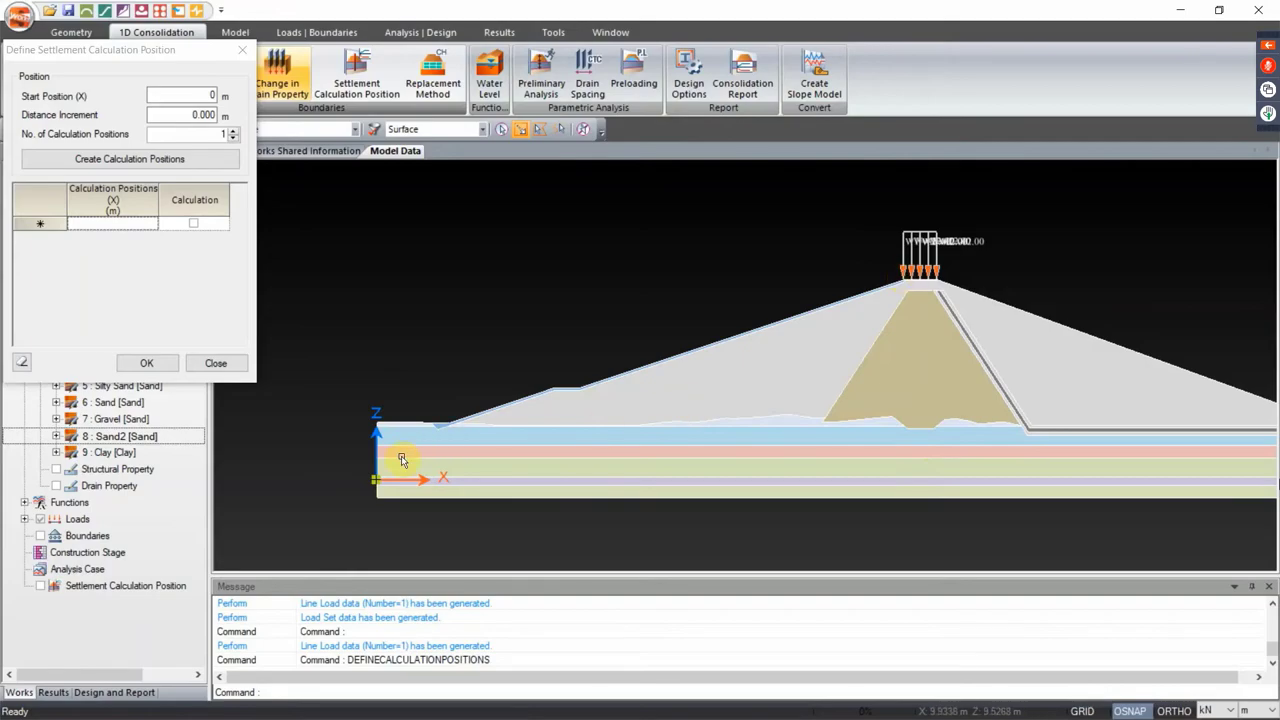
left_click(169, 115)
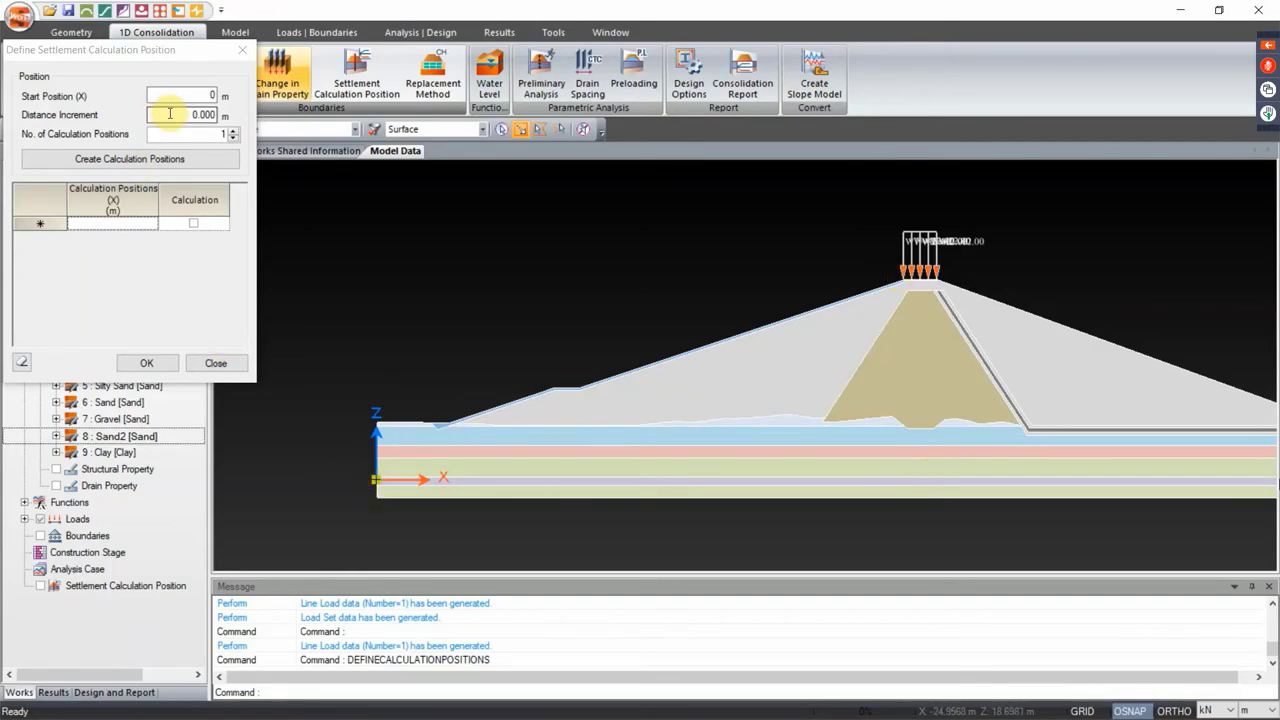
double_click(171, 116)
type("130")
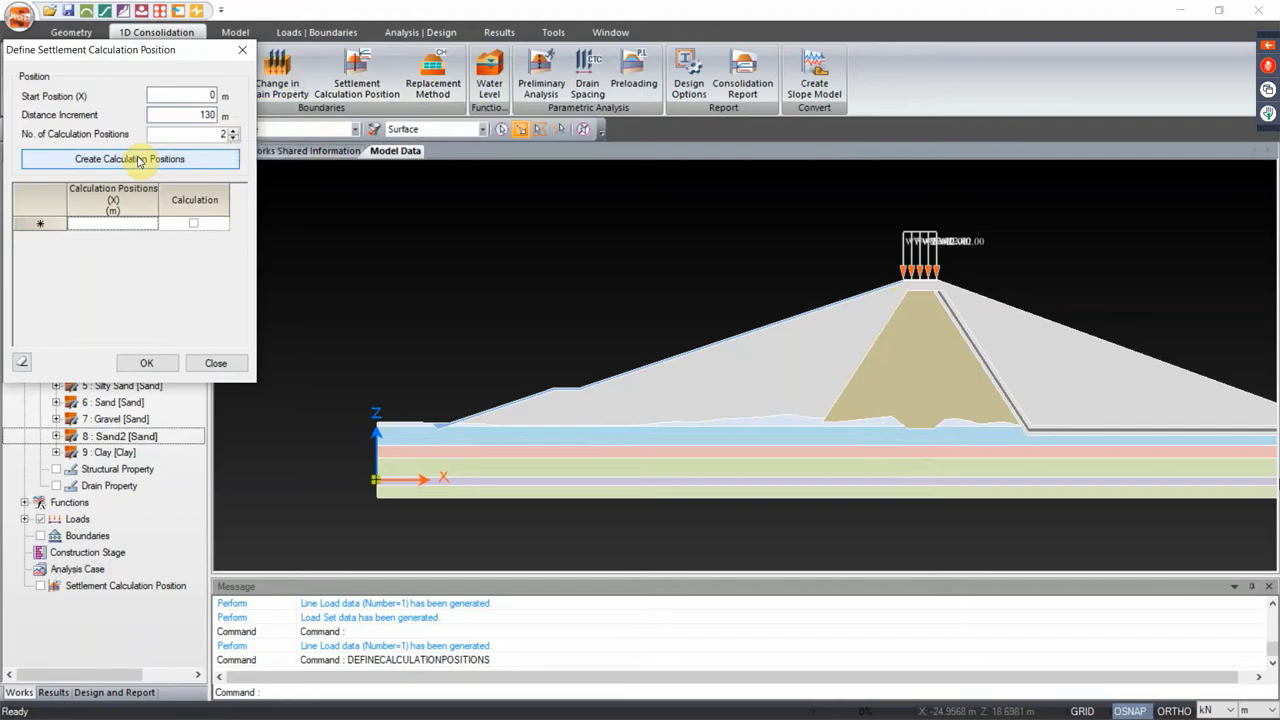
left_click(140, 162)
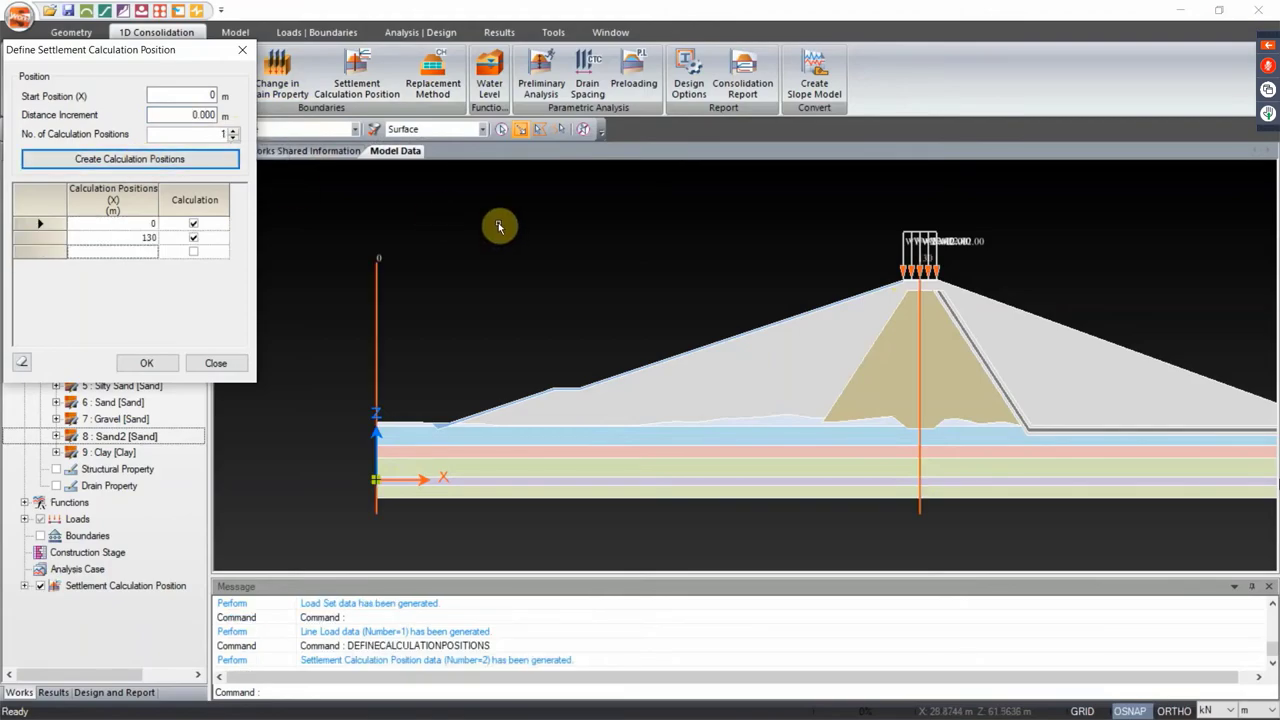
left_click(147, 363)
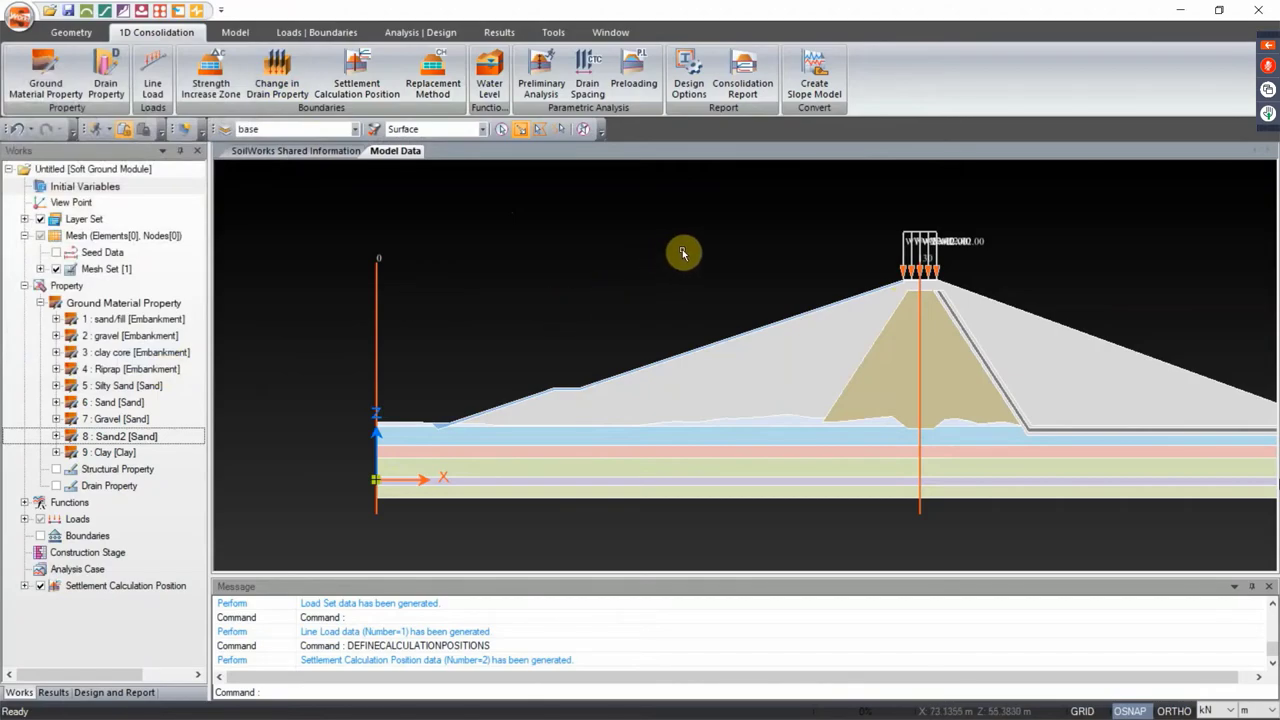
left_click_drag(760, 254, 633, 254)
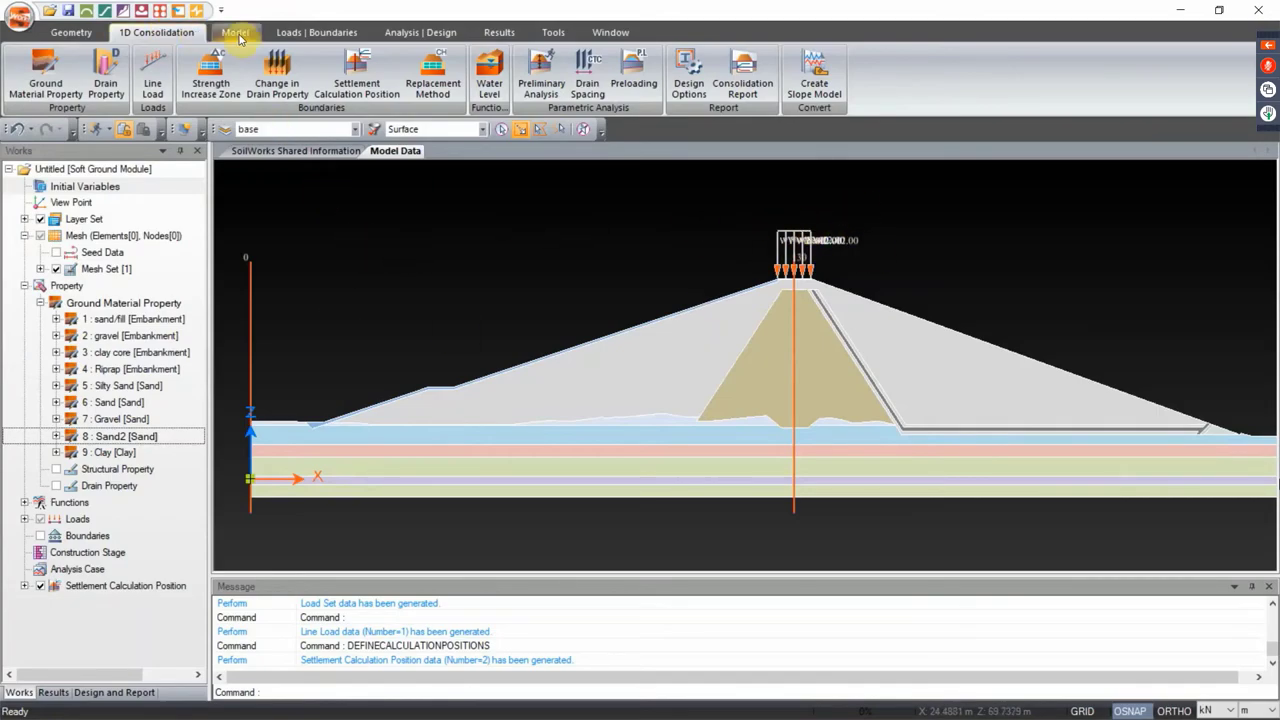
left_click(236, 33)
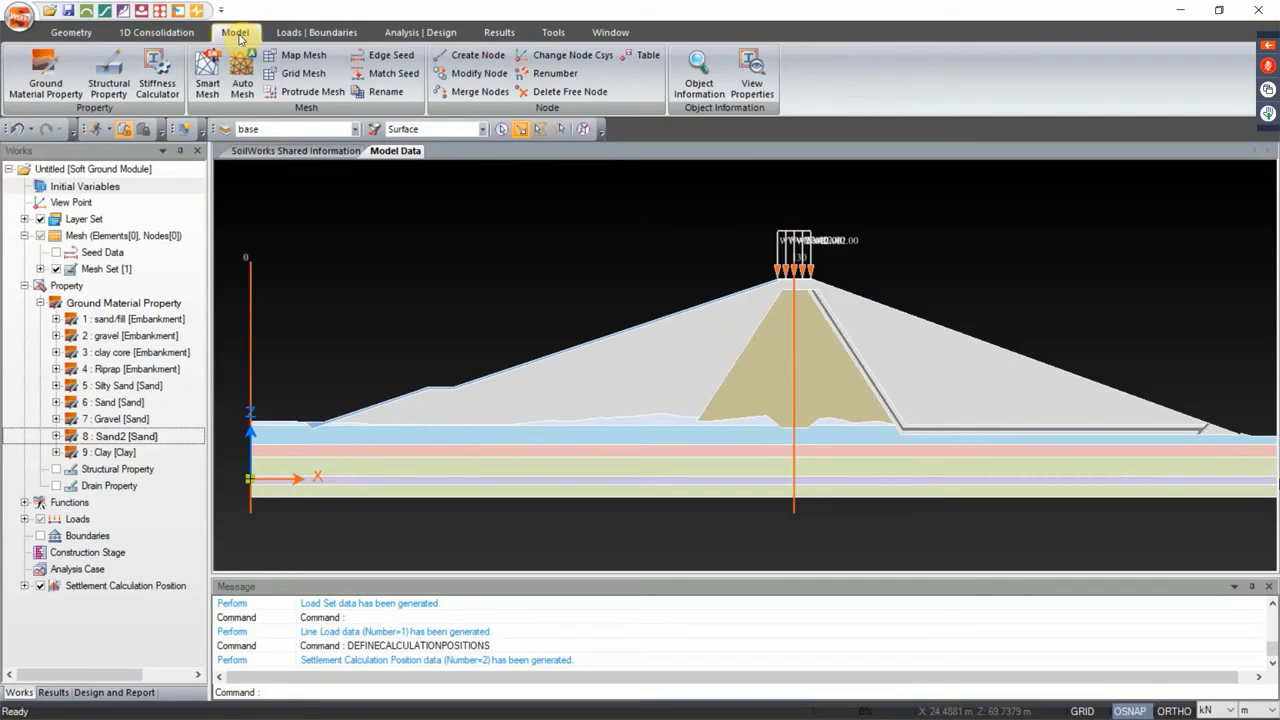
left_click(325, 34)
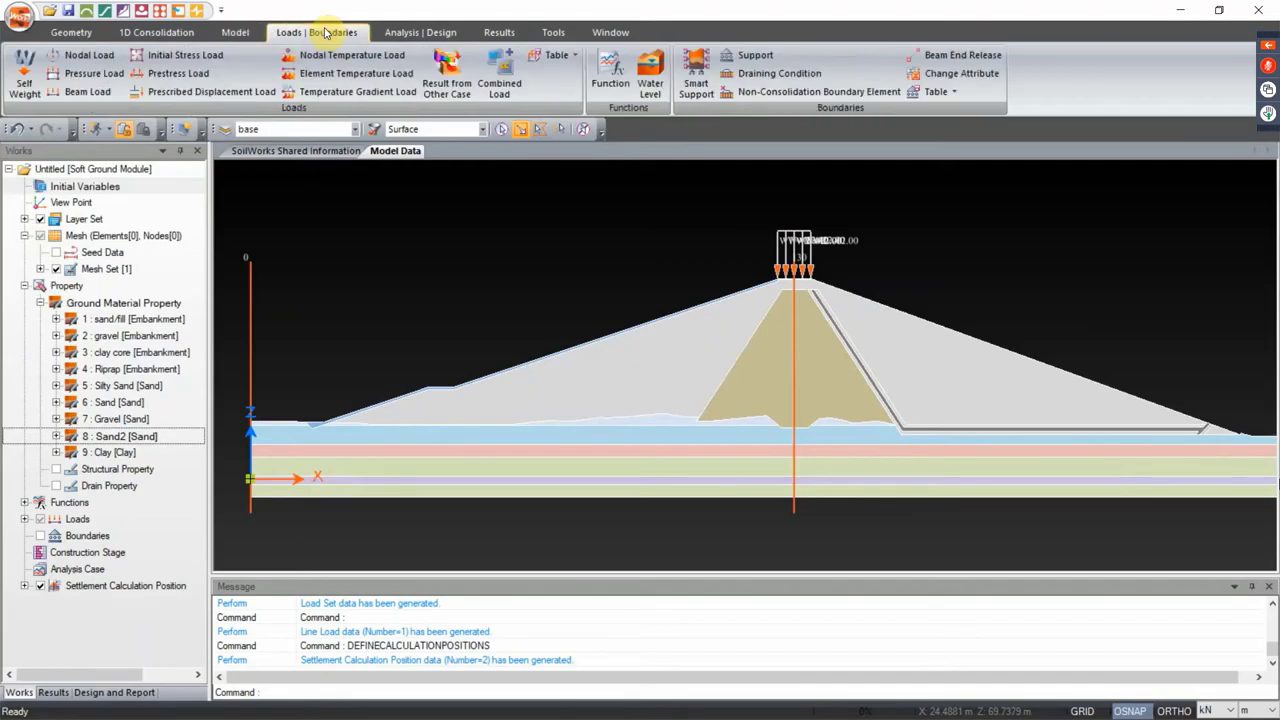
Define the self weight in the Self Weight load set with factors of 0 in X and -1 in Z
left_click(25, 76)
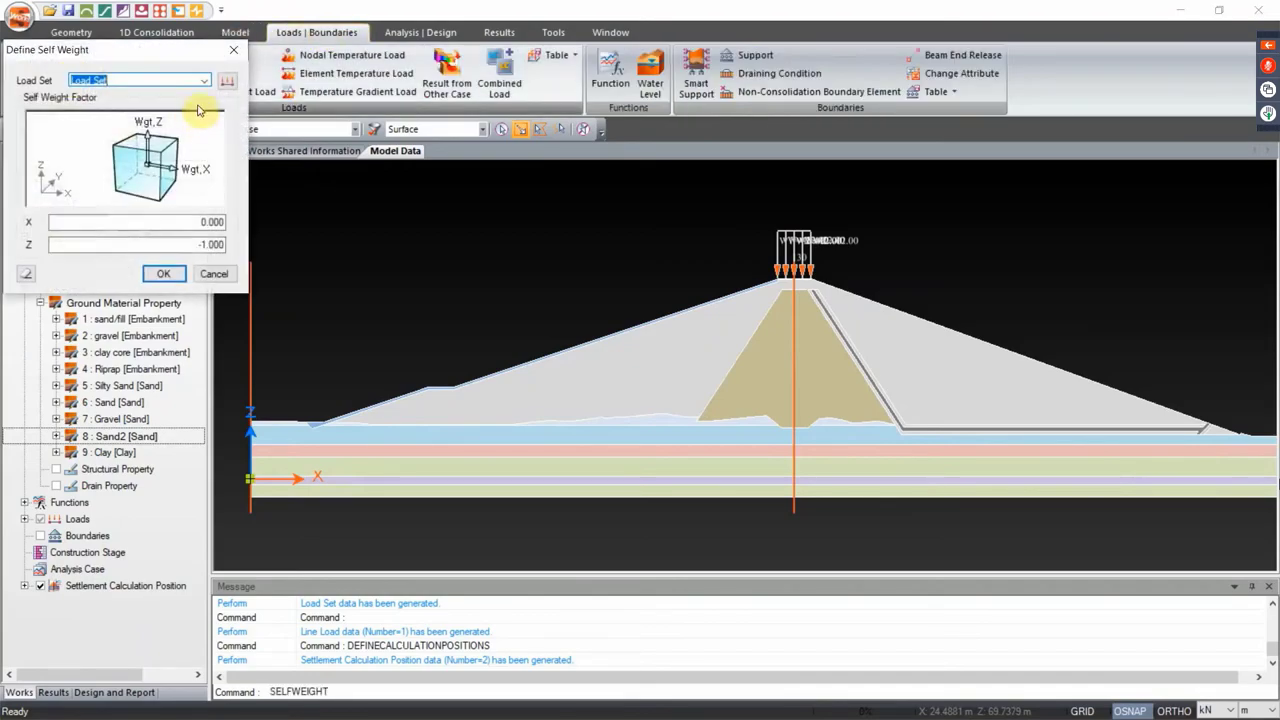
left_click(182, 80)
left_click(155, 95)
left_click(163, 273)
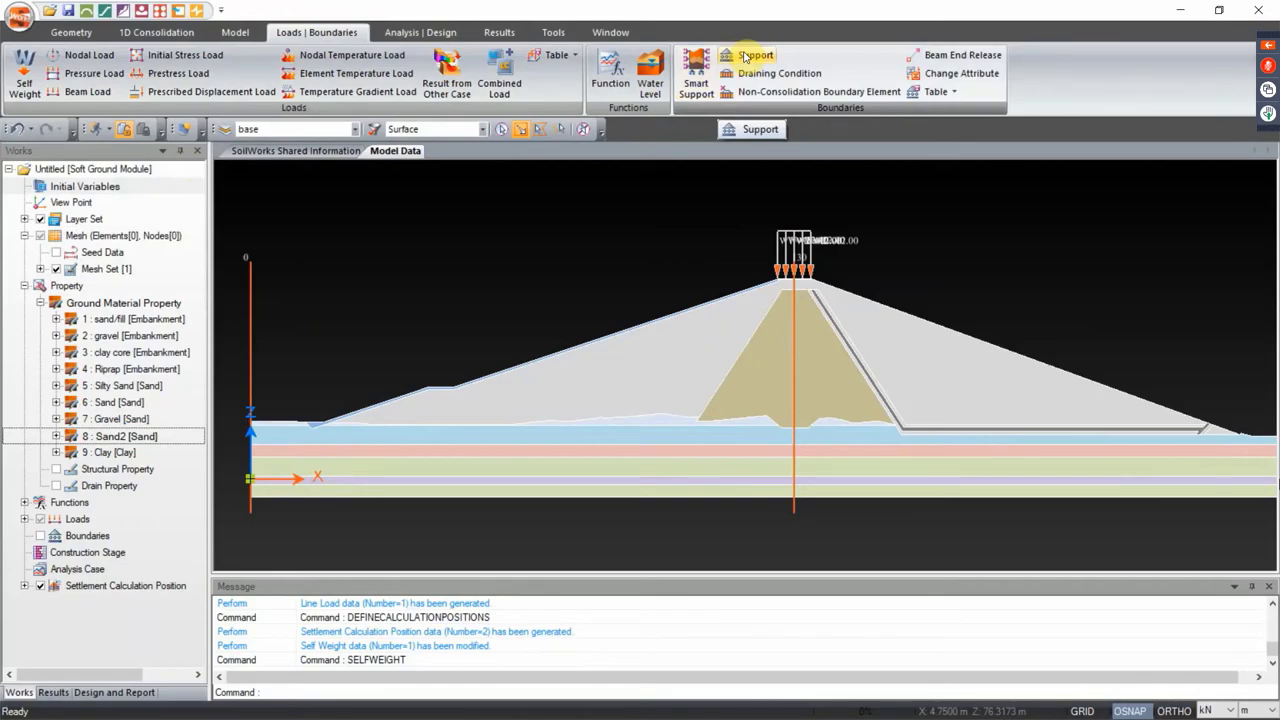
Create a boundary set named "support" for the support conditions
left_click(745, 58)
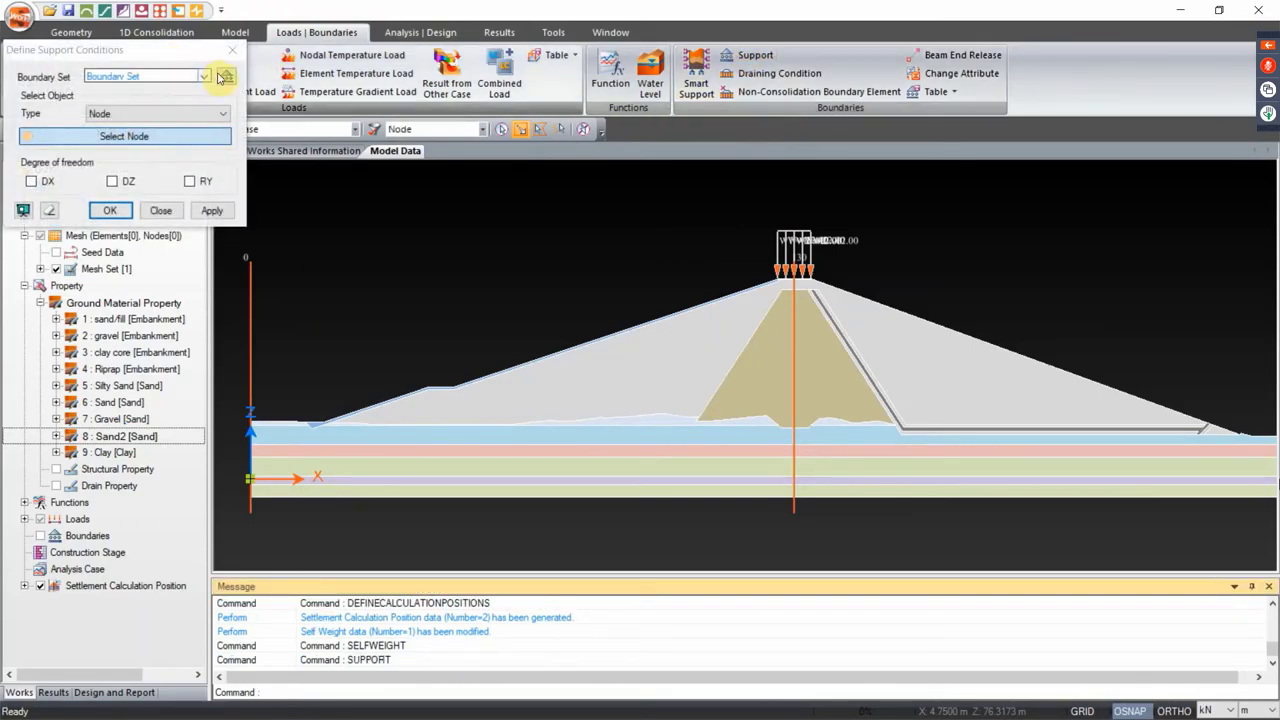
left_click(226, 78)
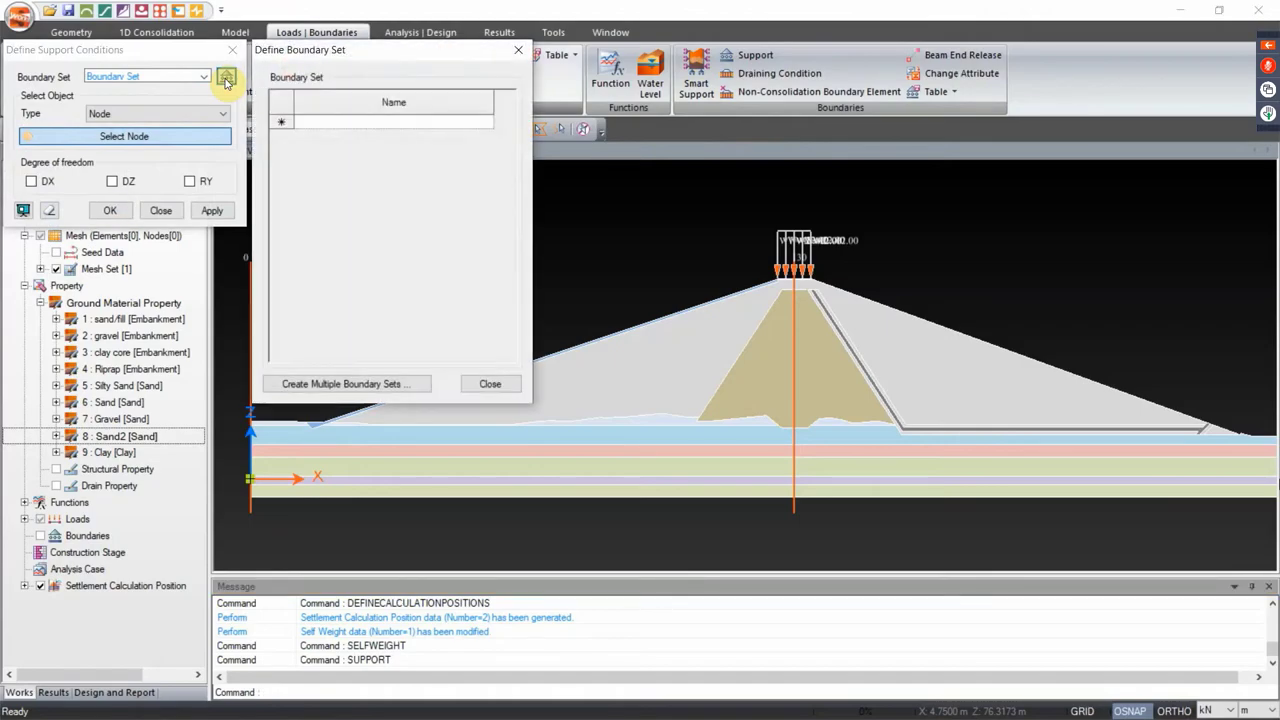
left_click(319, 121)
type("su")
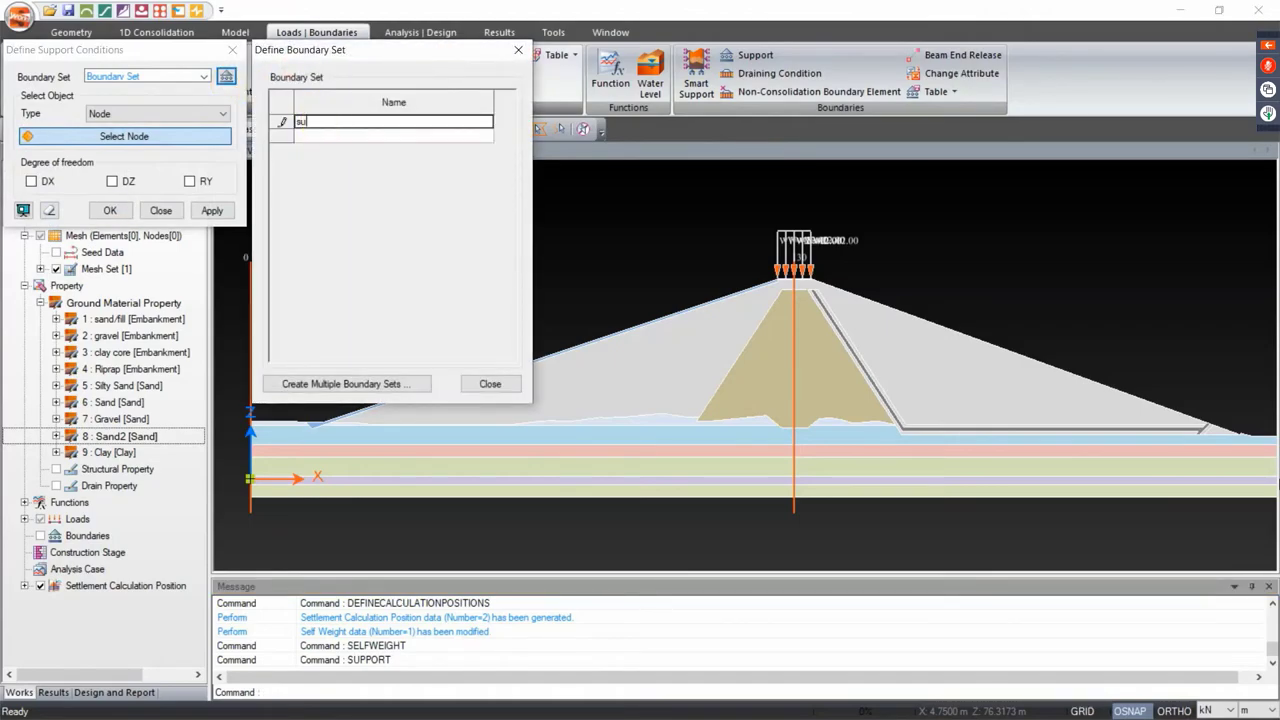
type("pport")
key("Return")
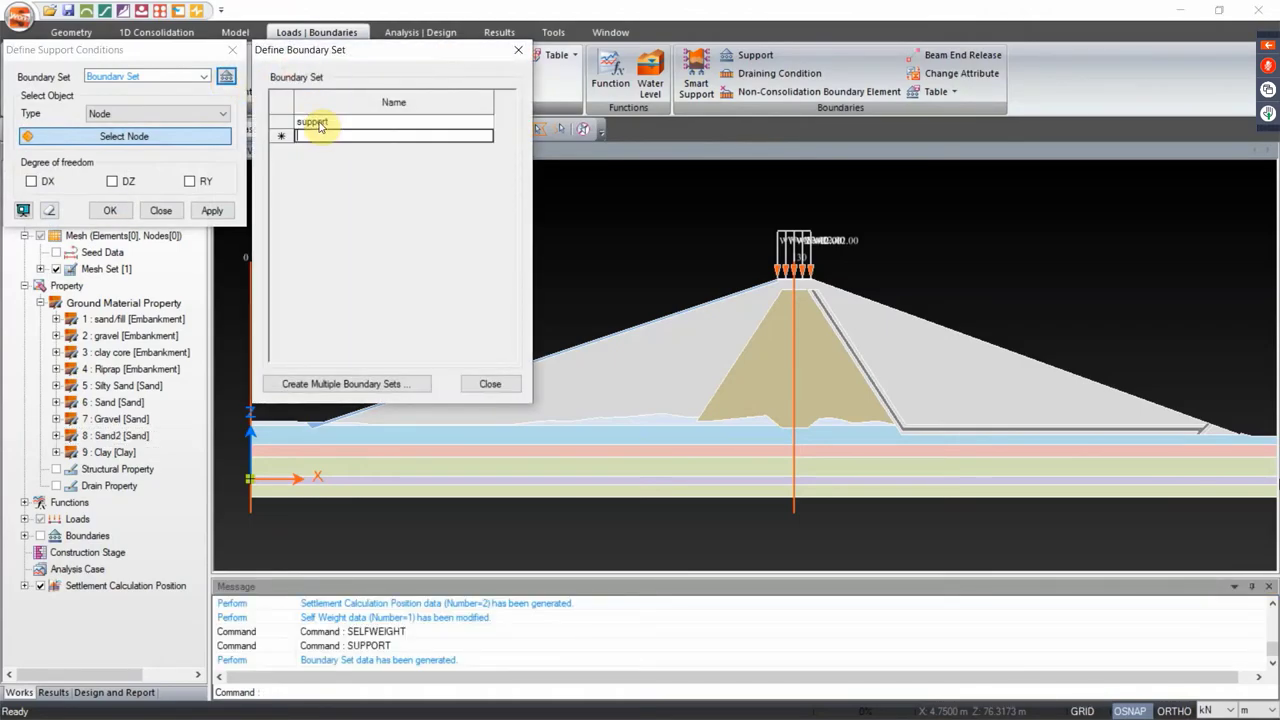
left_click(490, 383)
Apply a curve-type support from the support boundary set to the model's bottom edge, restraining DX, DZ and RY
left_click(203, 76)
left_click(140, 90)
left_click(157, 114)
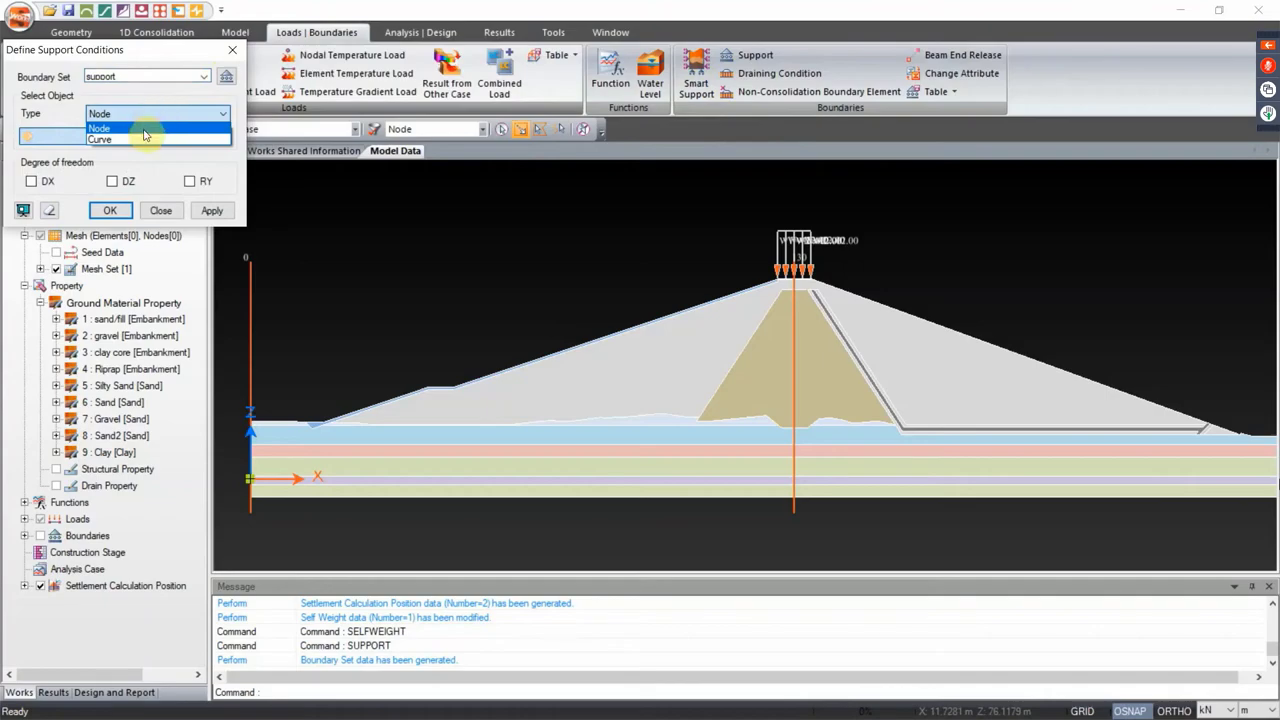
left_click(145, 138)
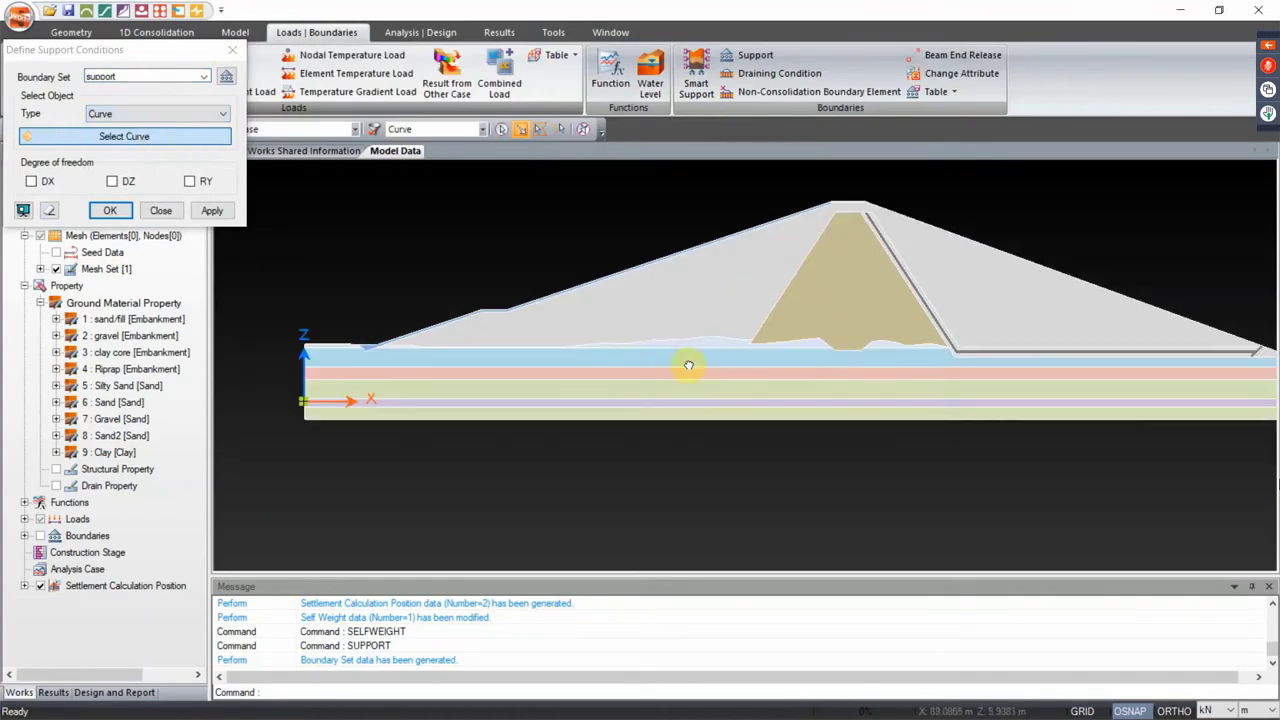
left_click(618, 395)
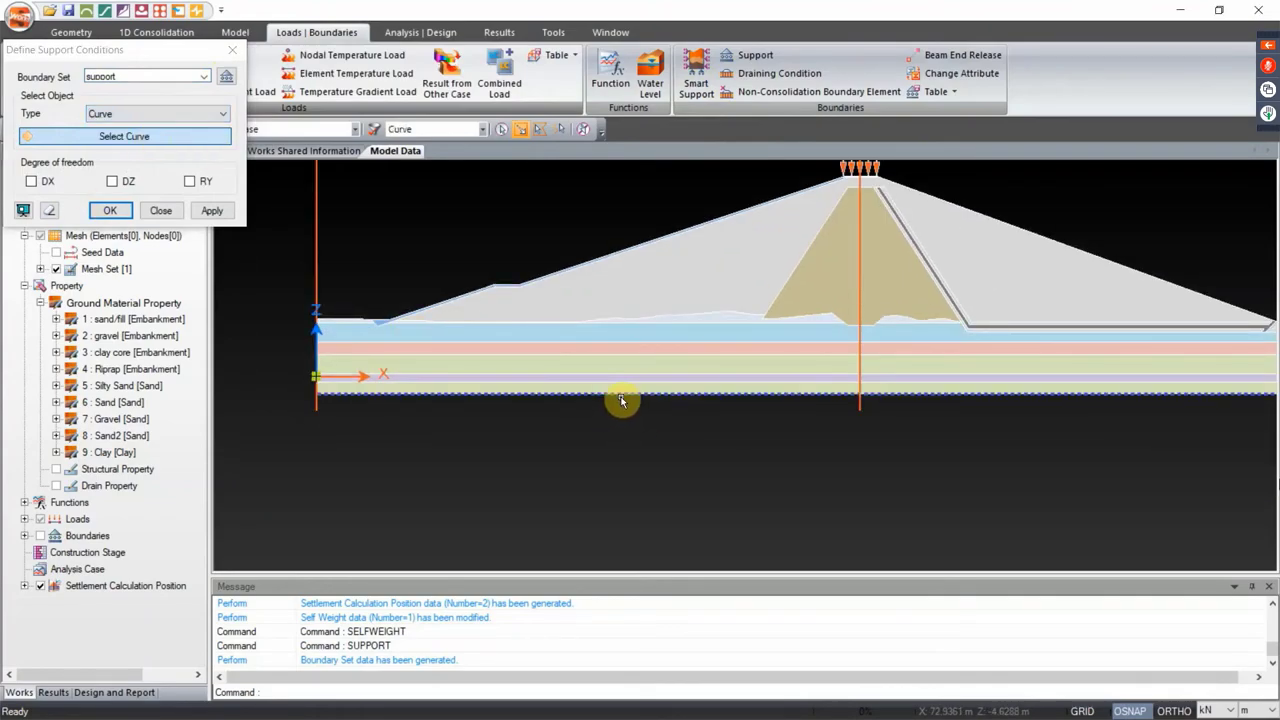
scroll(660, 440, "down", 1)
left_click_drag(677, 449, 580, 434)
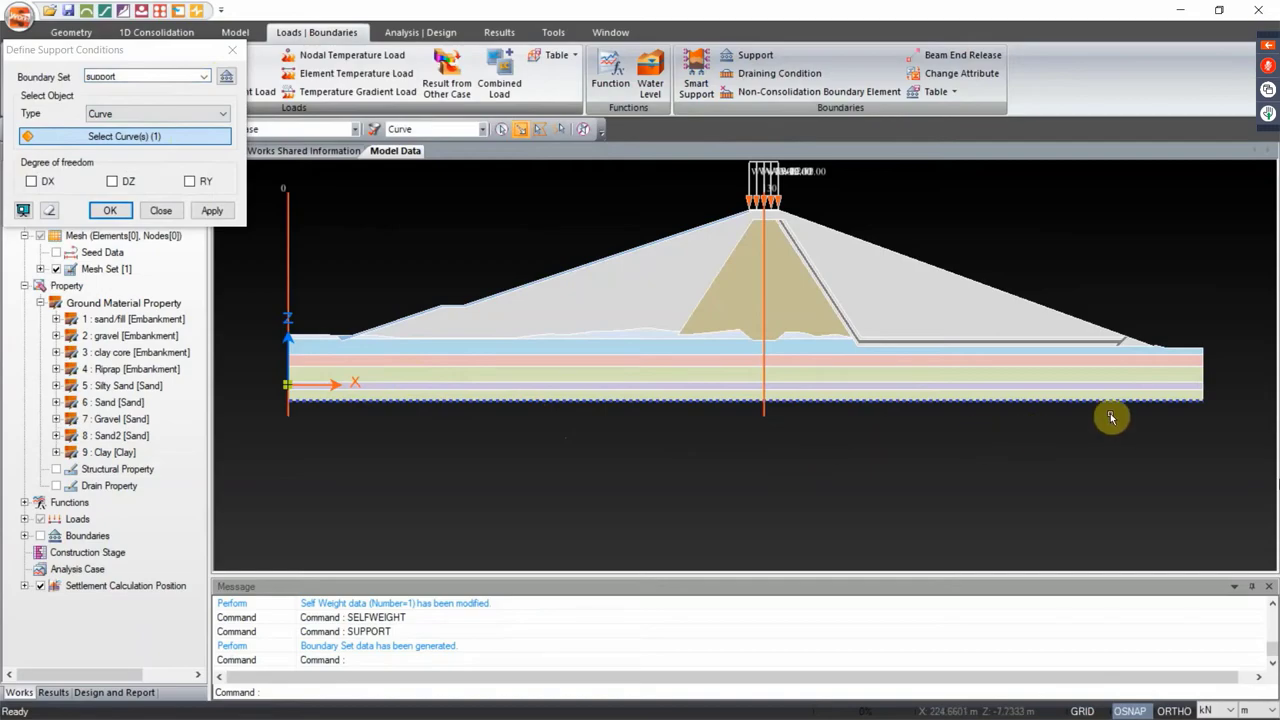
scroll(829, 434, "down", 1)
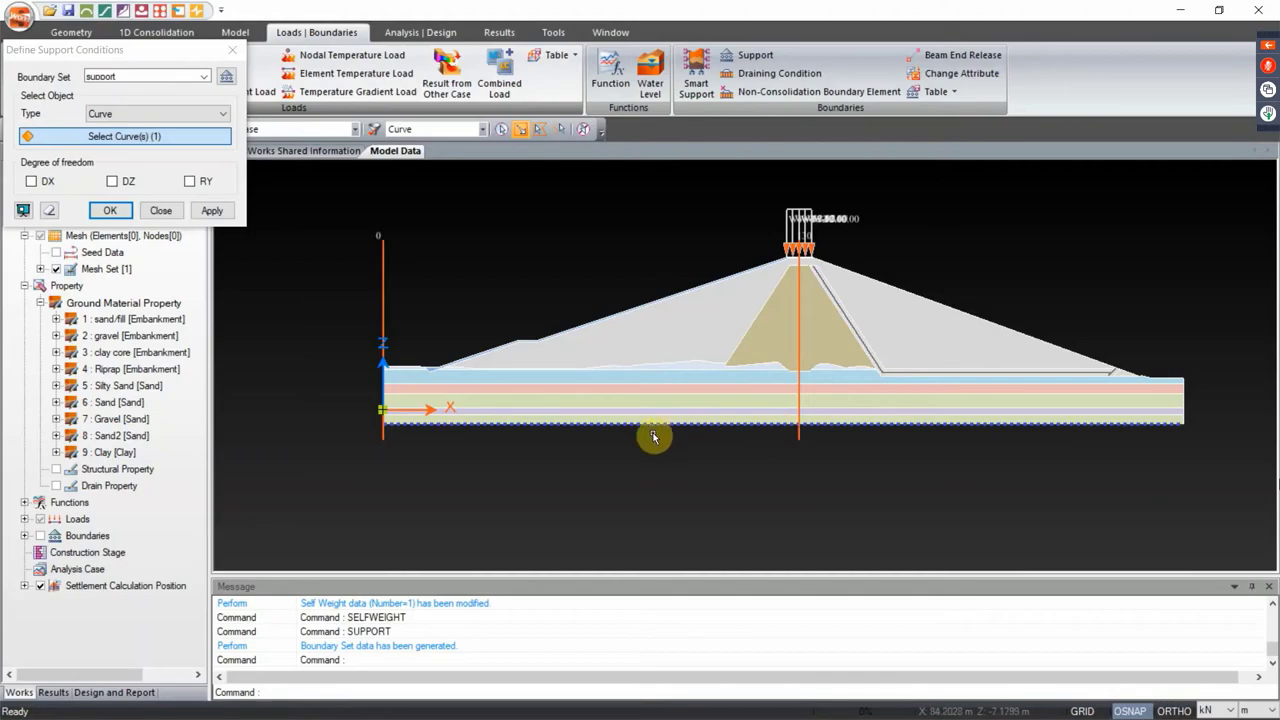
left_click(39, 184)
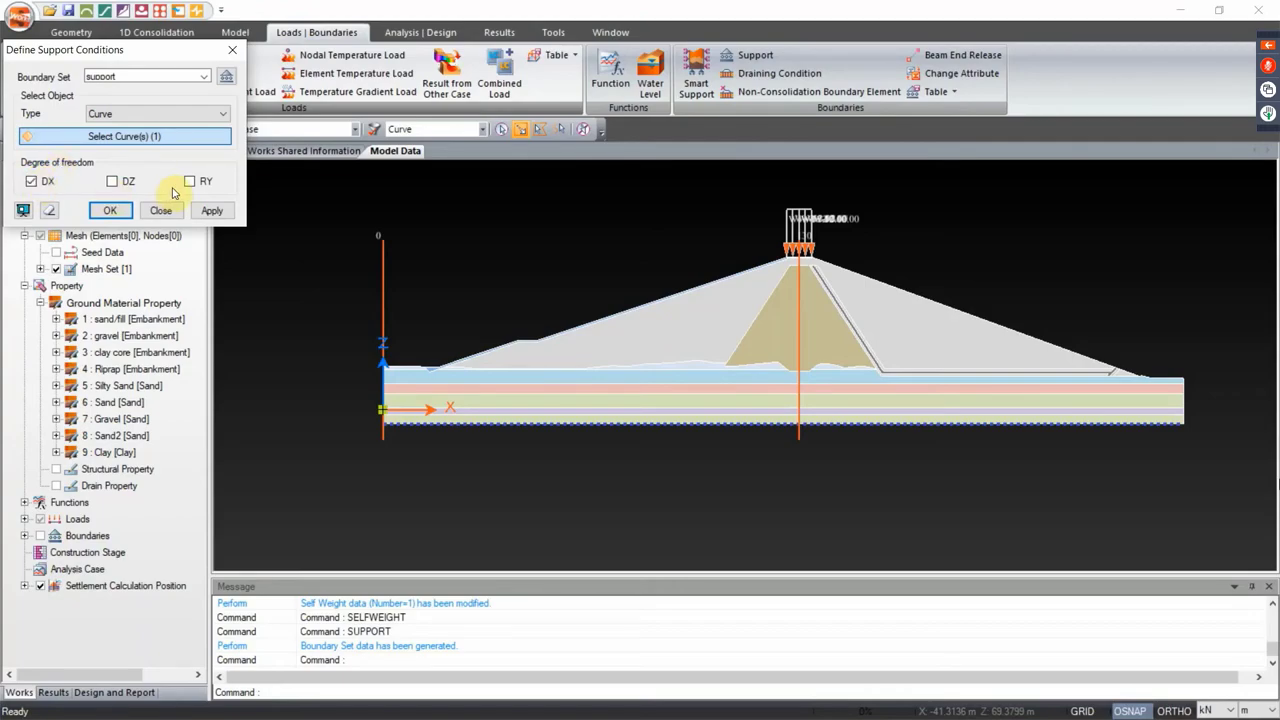
left_click(116, 182)
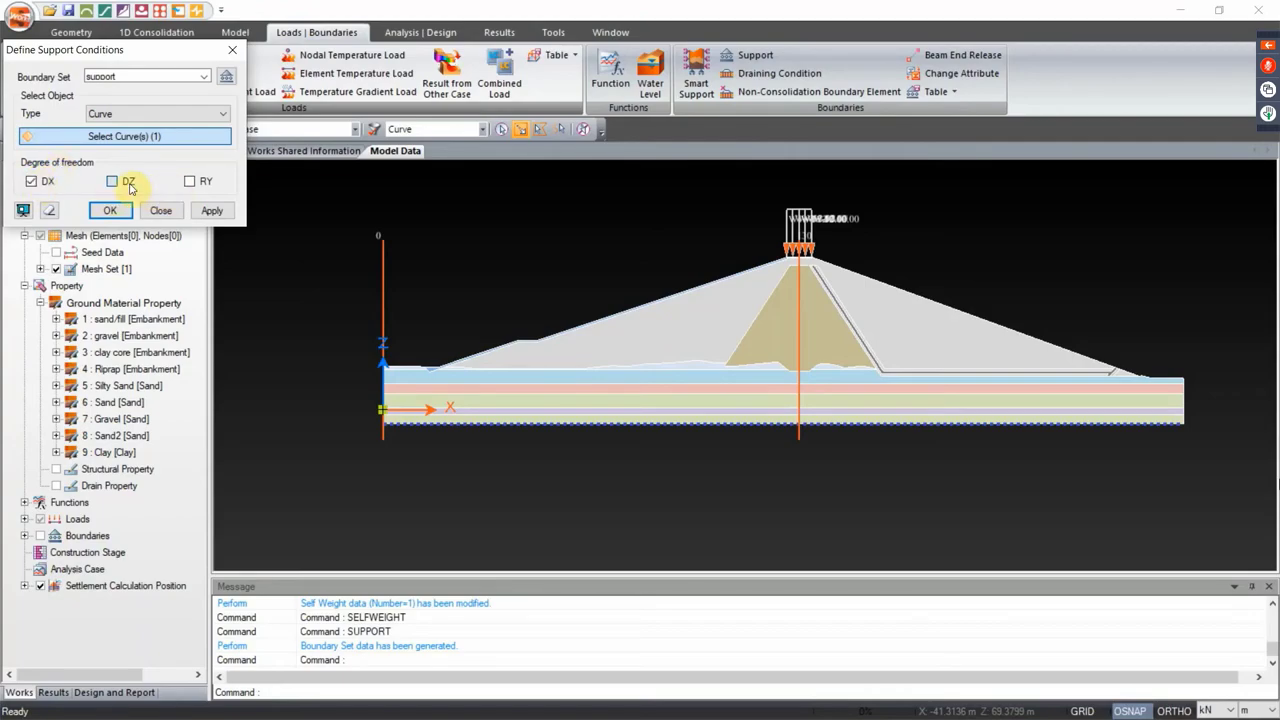
left_click(198, 211)
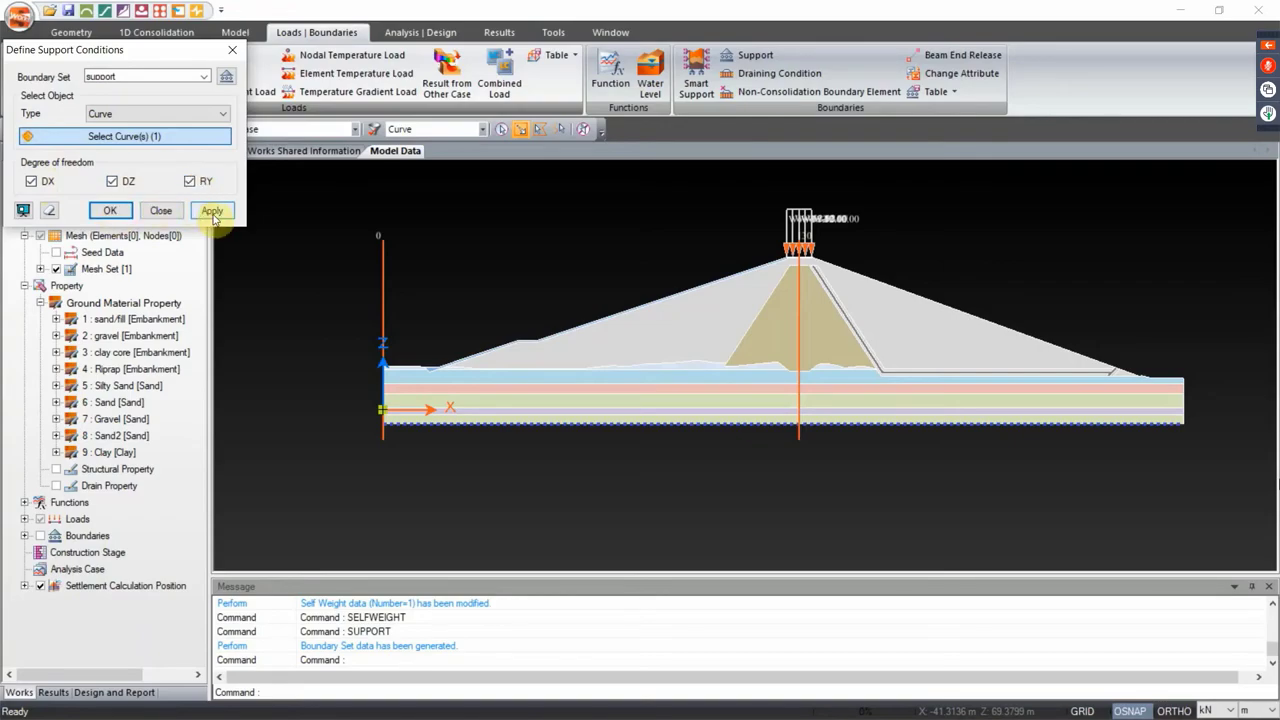
left_click(160, 210)
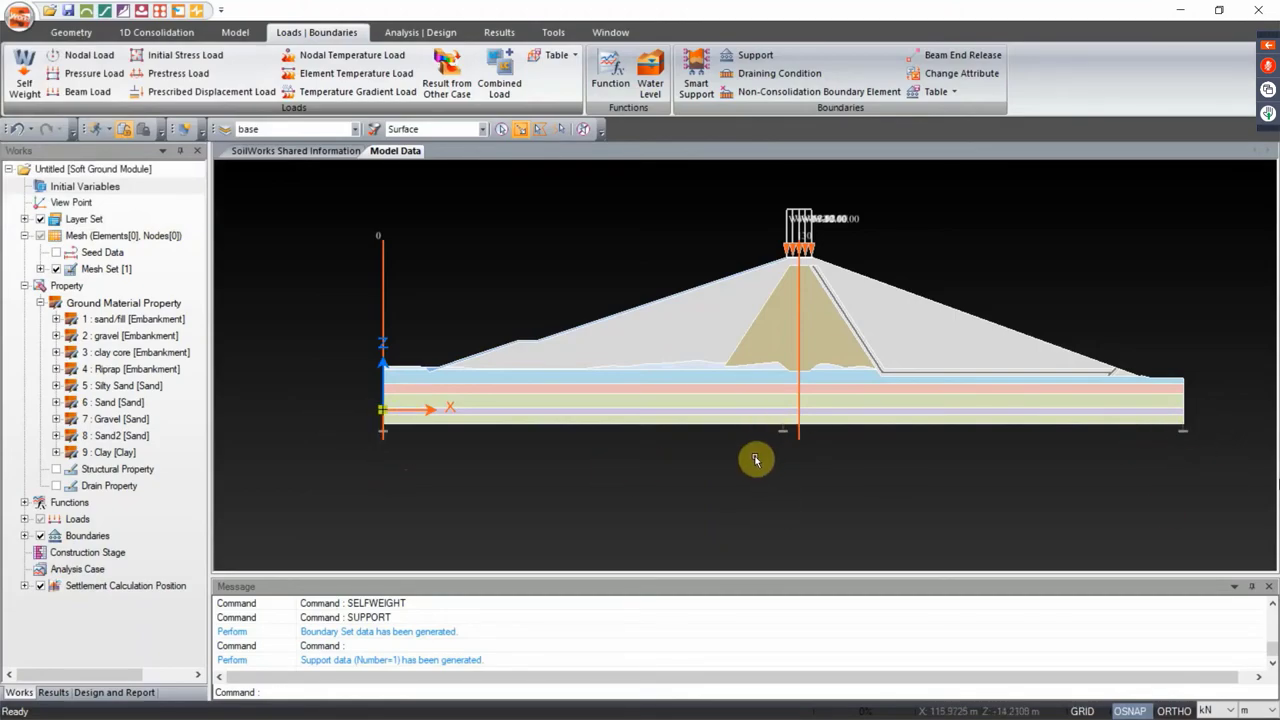
Add an analysis case named "settlement check 1D" using the 1D Consolidation Analysis method
left_click(428, 36)
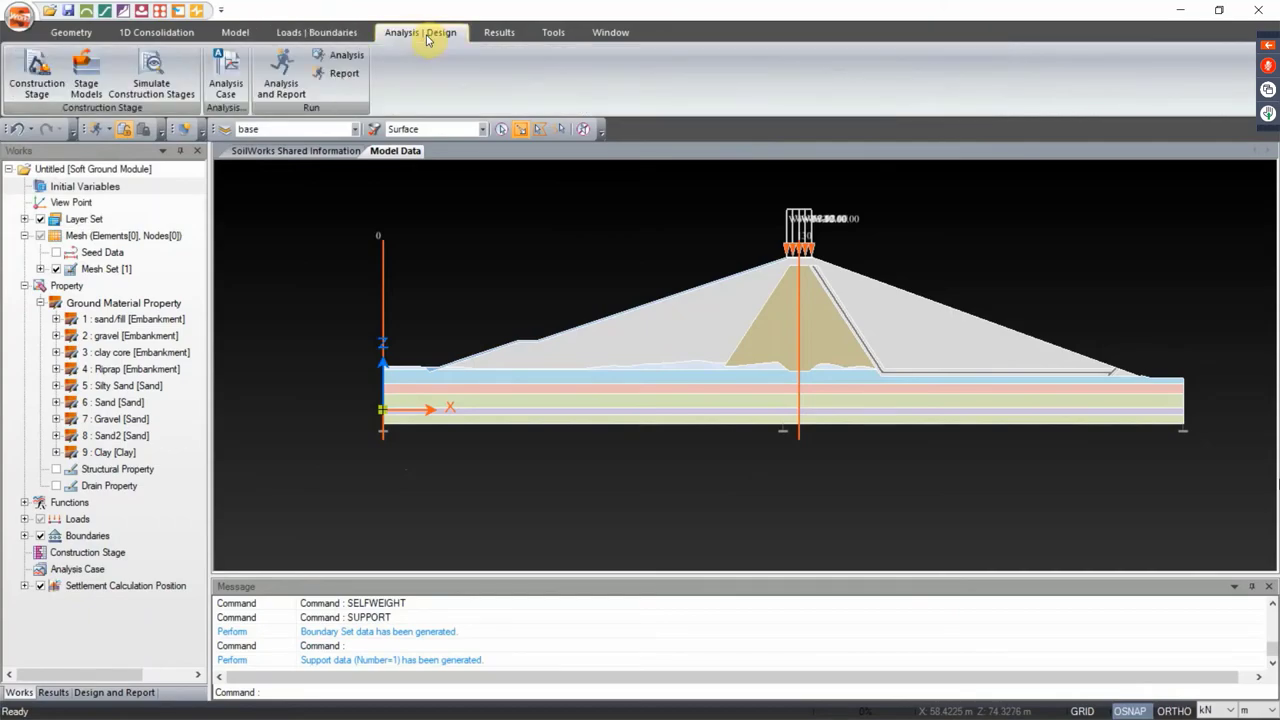
left_click(229, 91)
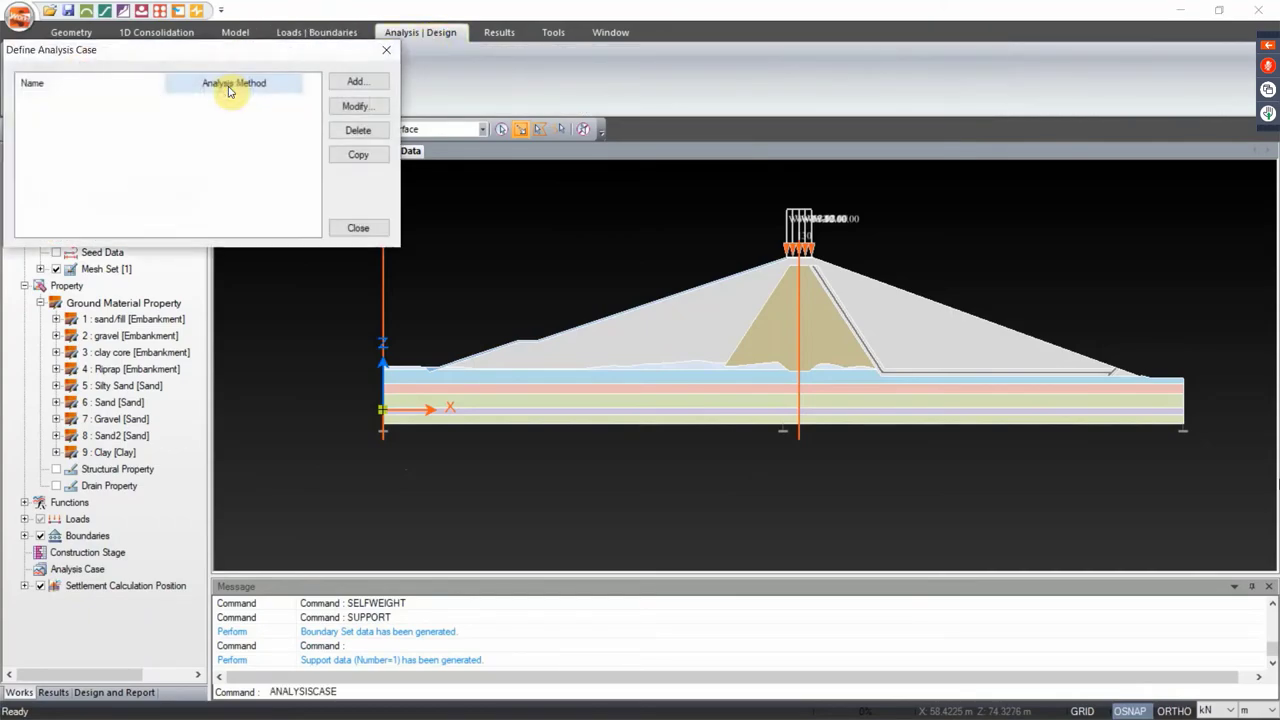
left_click(356, 81)
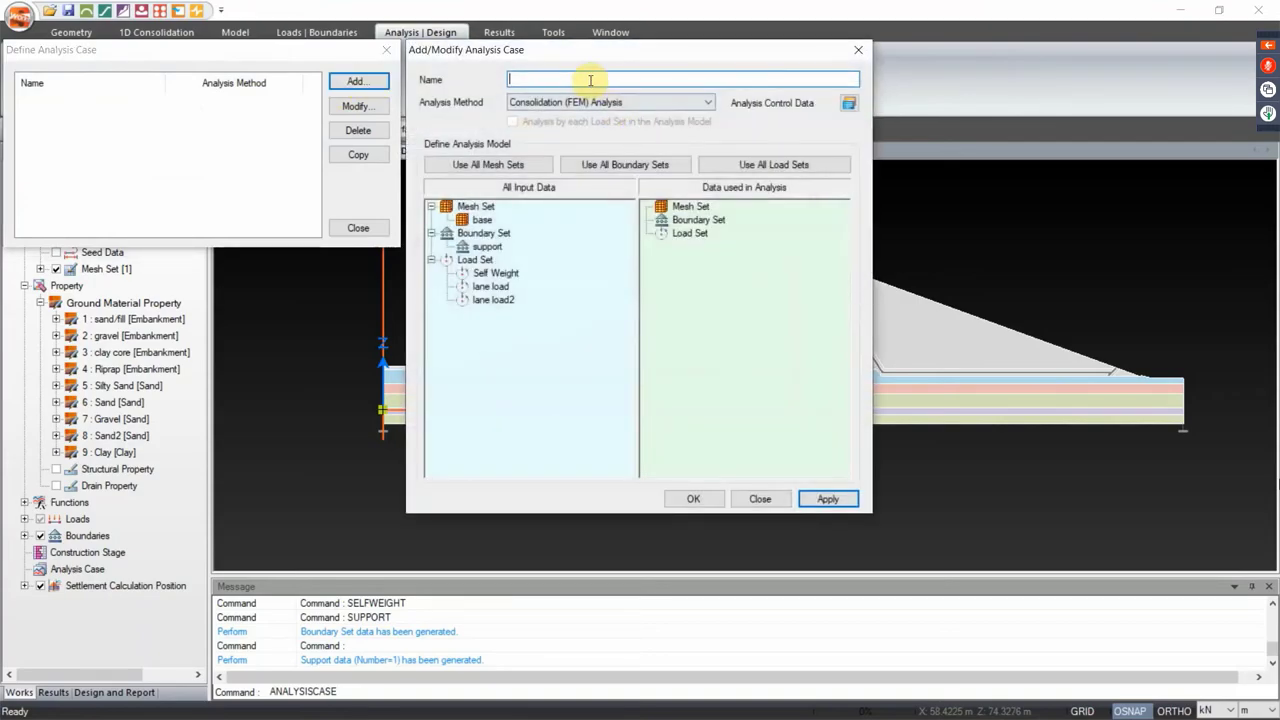
type("settlement check 1D")
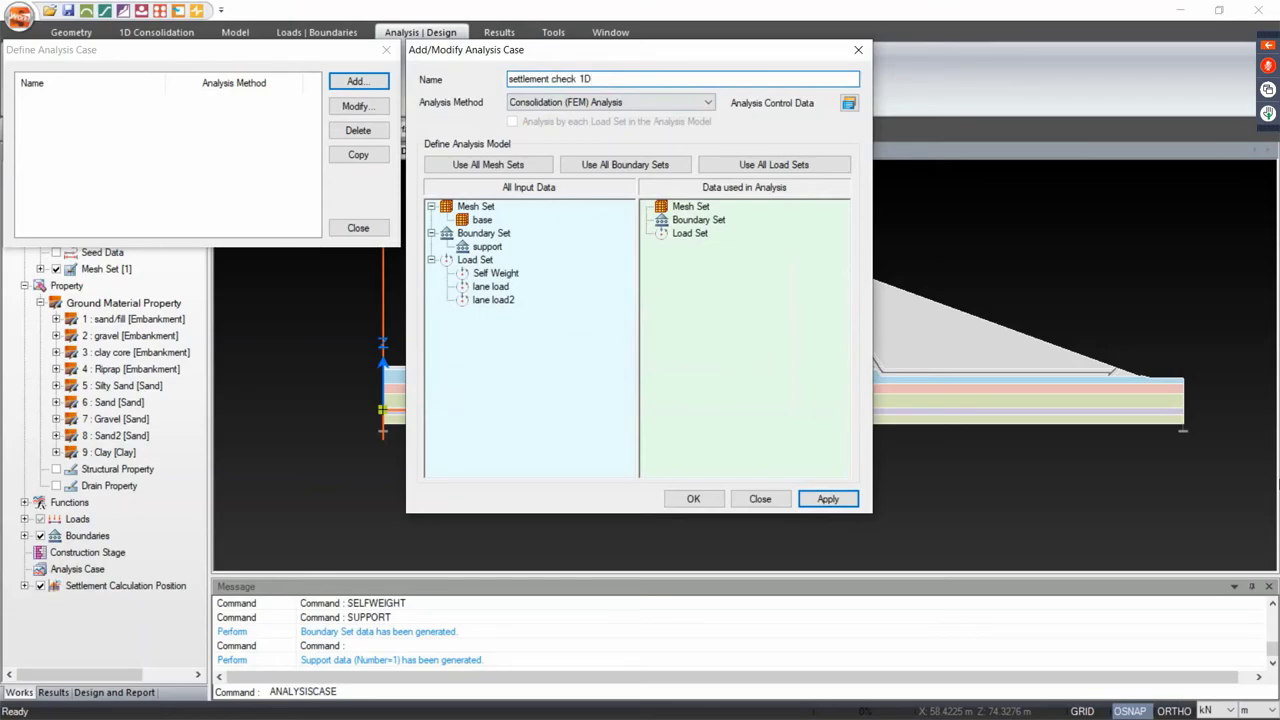
left_click(603, 105)
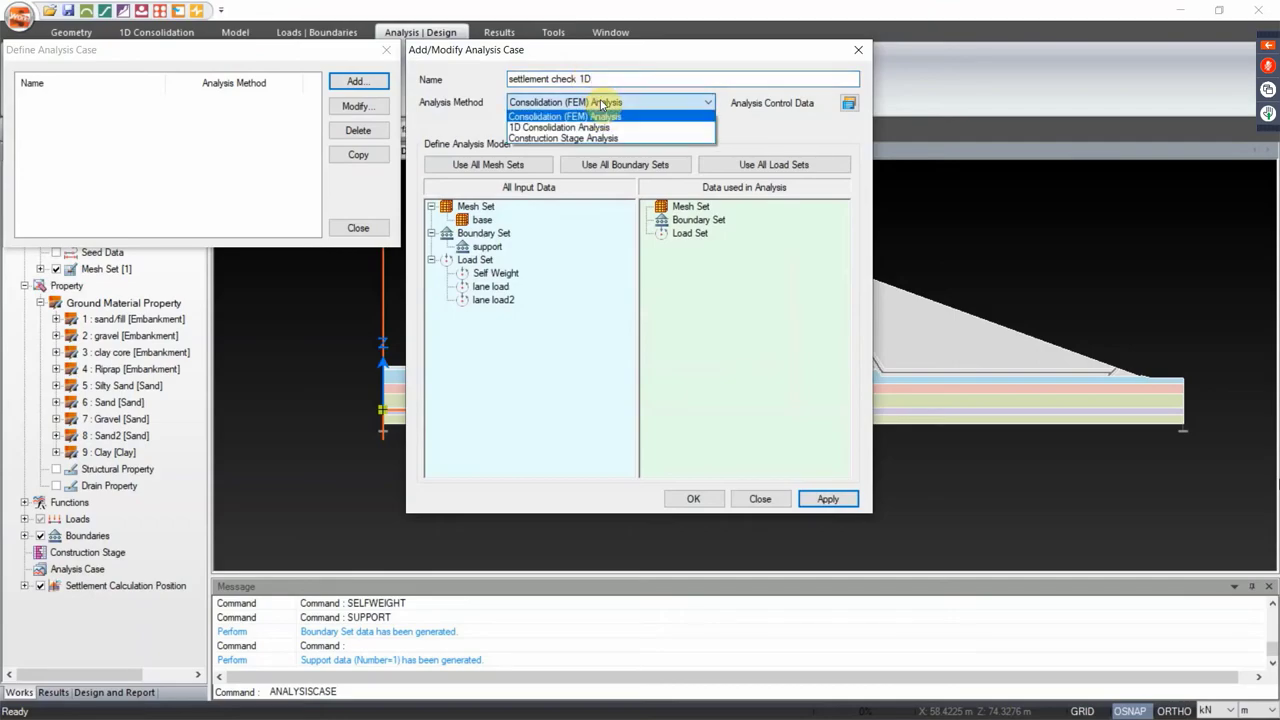
left_click(595, 127)
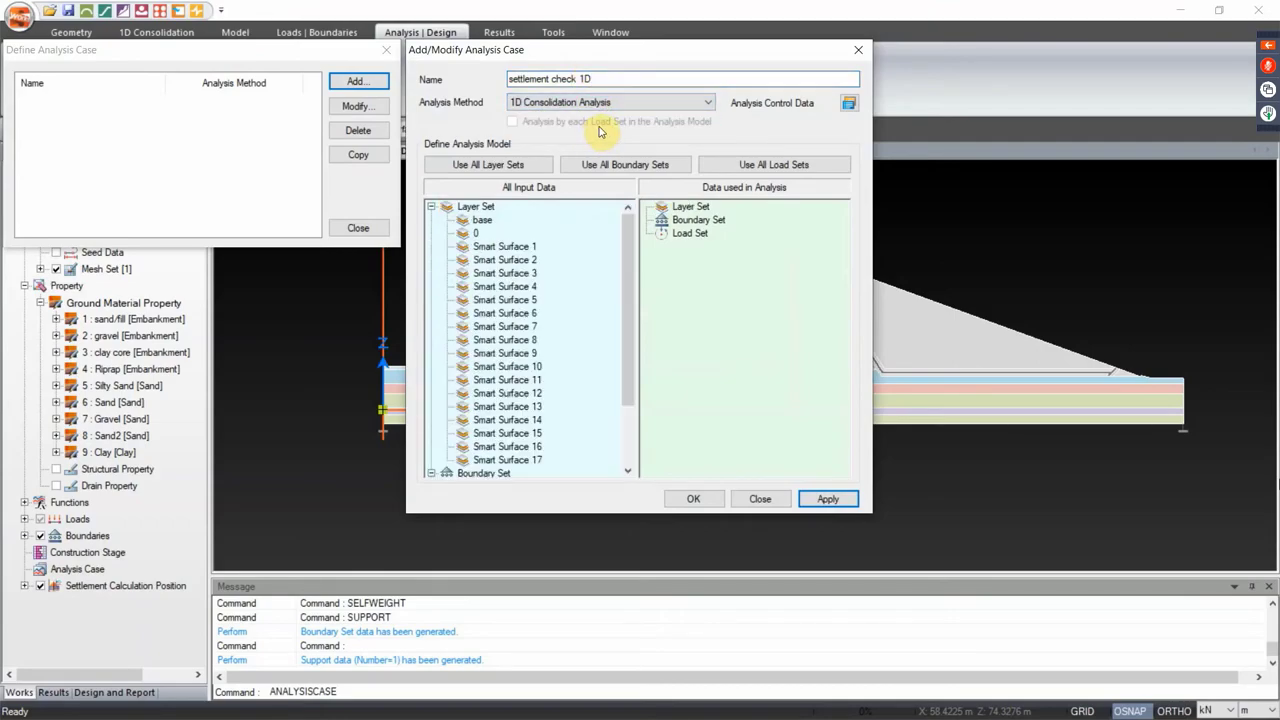
Include all layer sets, boundary sets and load sets in the analysis model of the settlement check 1D case
scroll(627, 263, "down", 3)
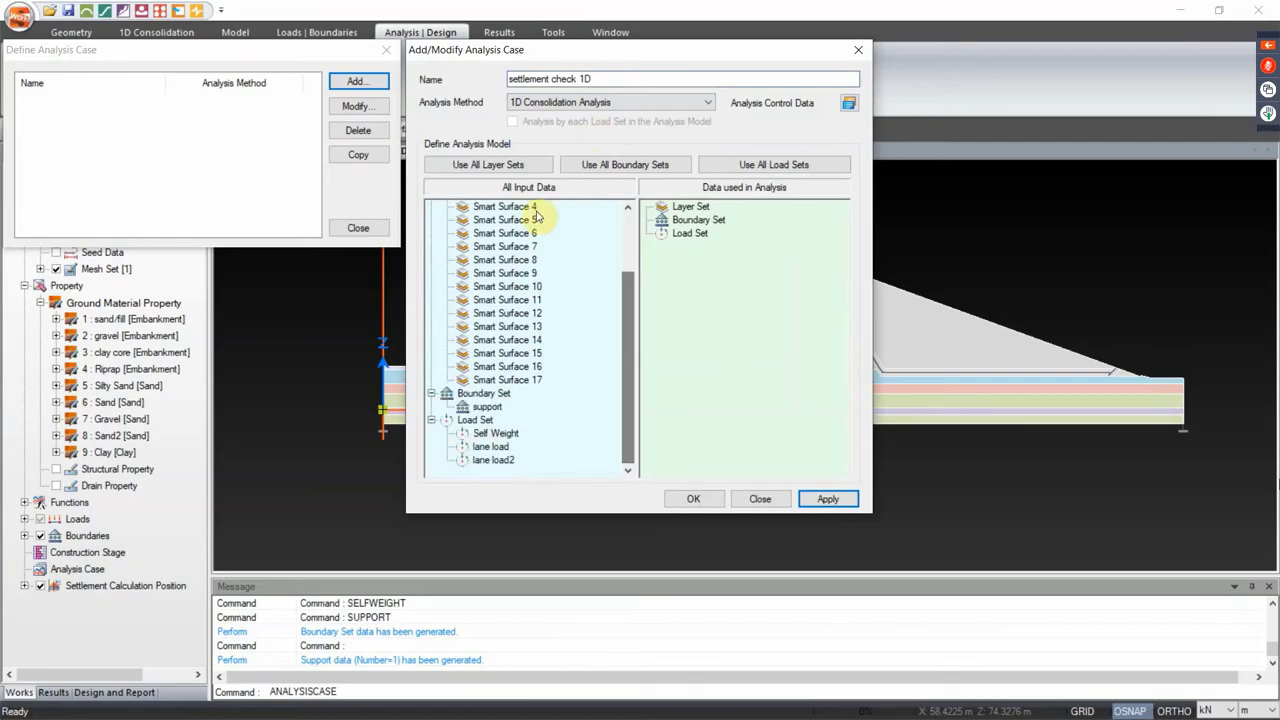
left_click(517, 166)
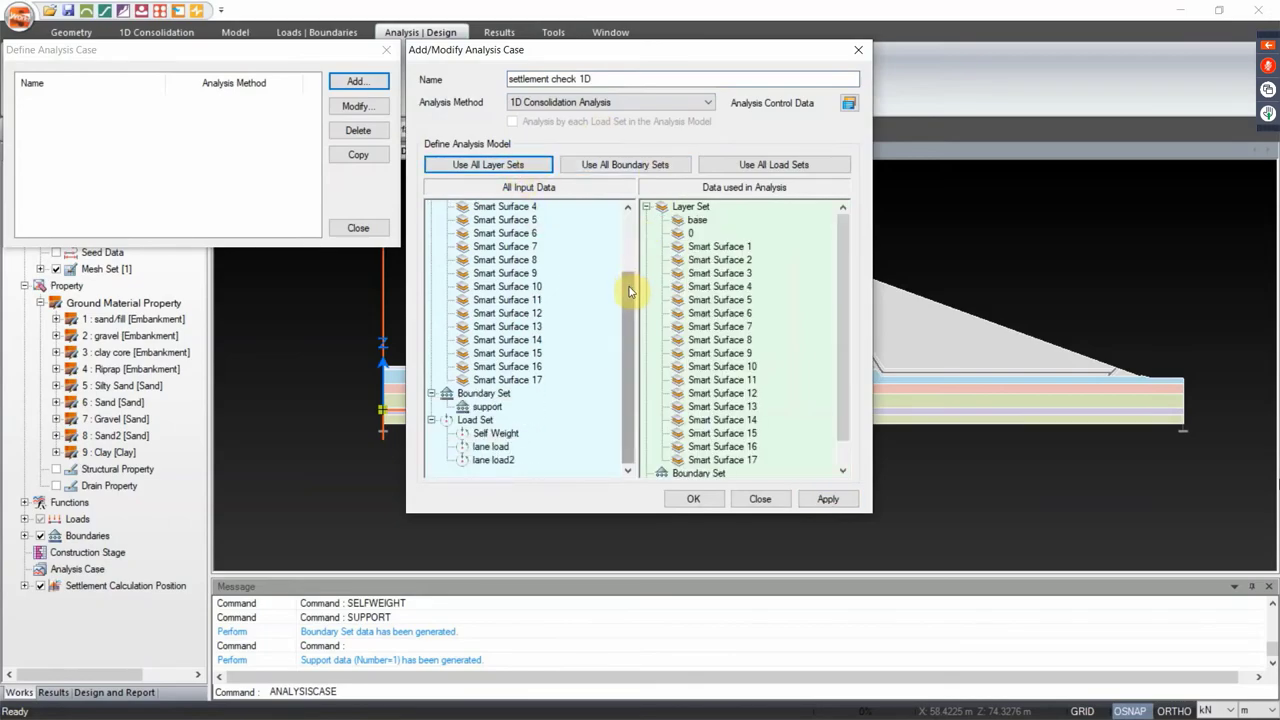
left_click(631, 163)
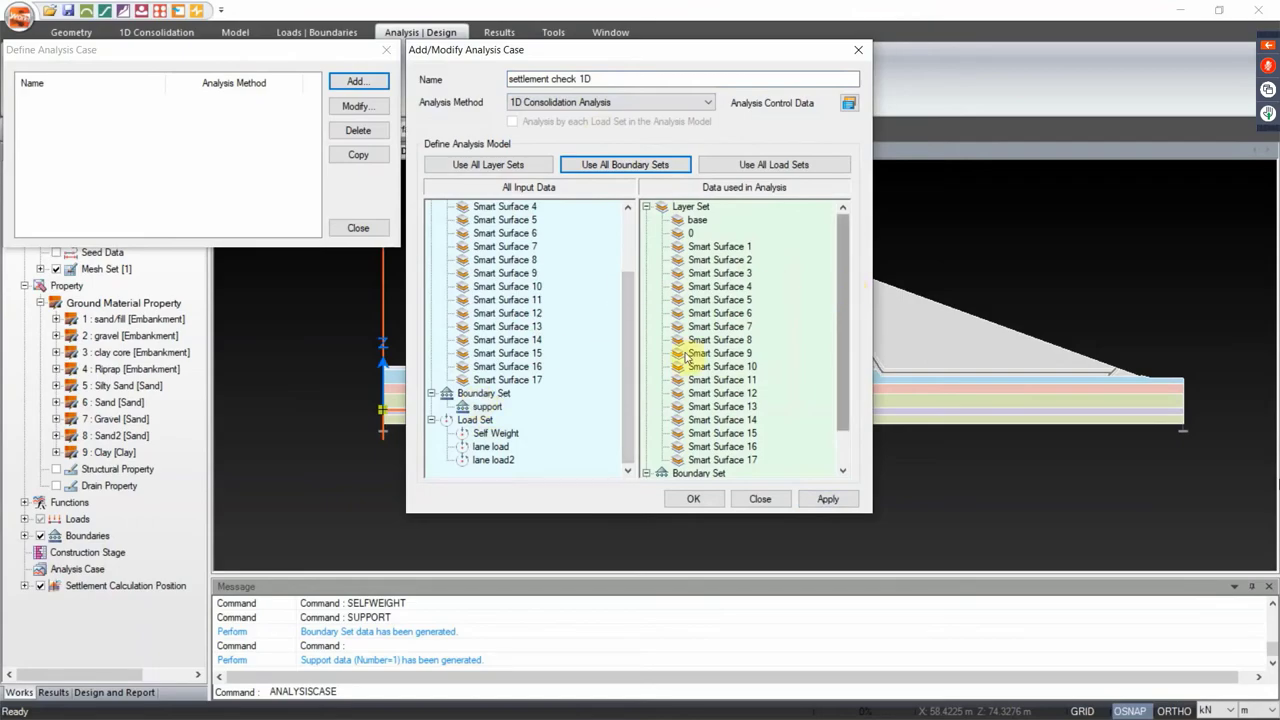
left_click(795, 168)
left_click_drag(843, 240, 846, 366)
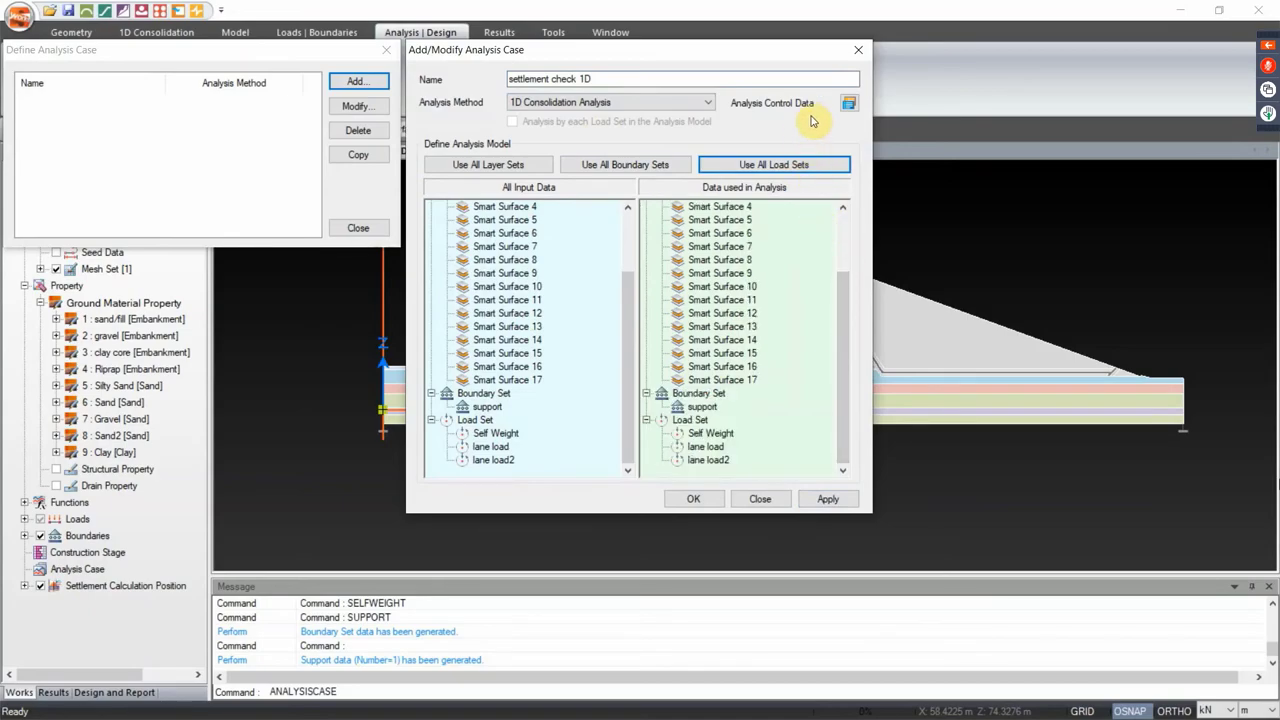
In the analysis control data, set the soft ground SPT N-values to 50 for clayey soil and 30 for sandy soil
left_click(848, 103)
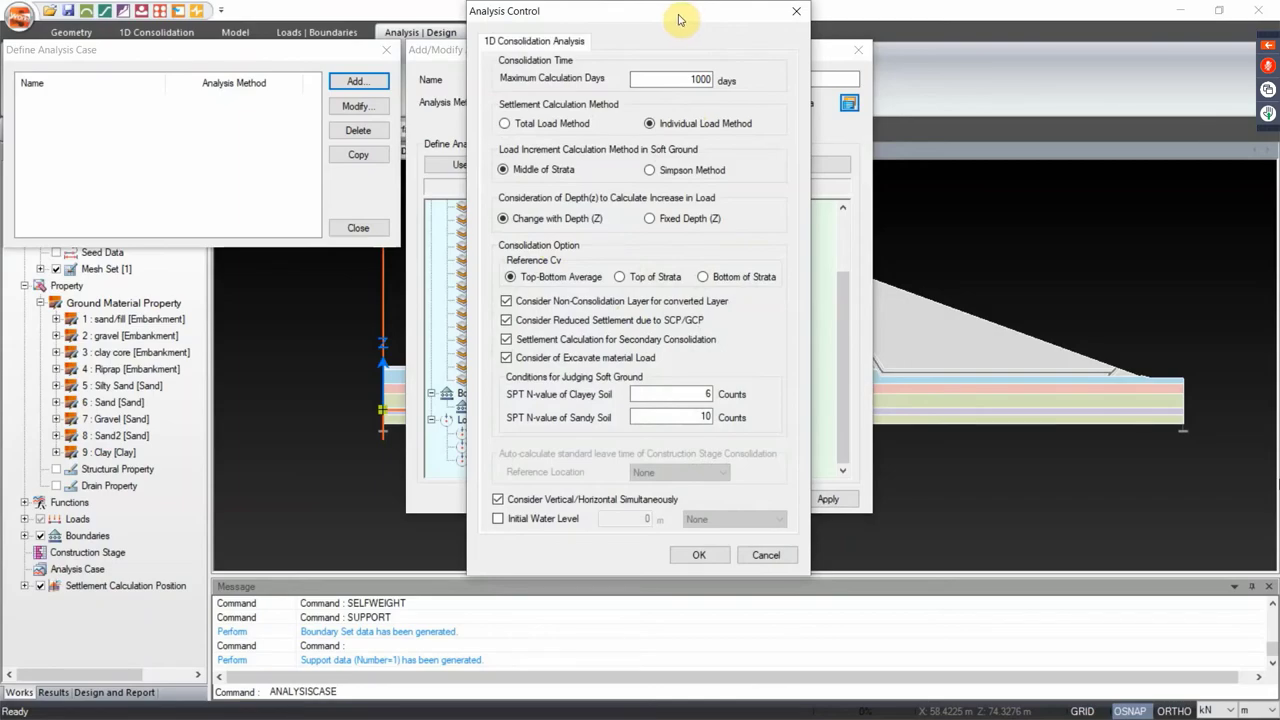
left_click_drag(592, 25, 587, 77)
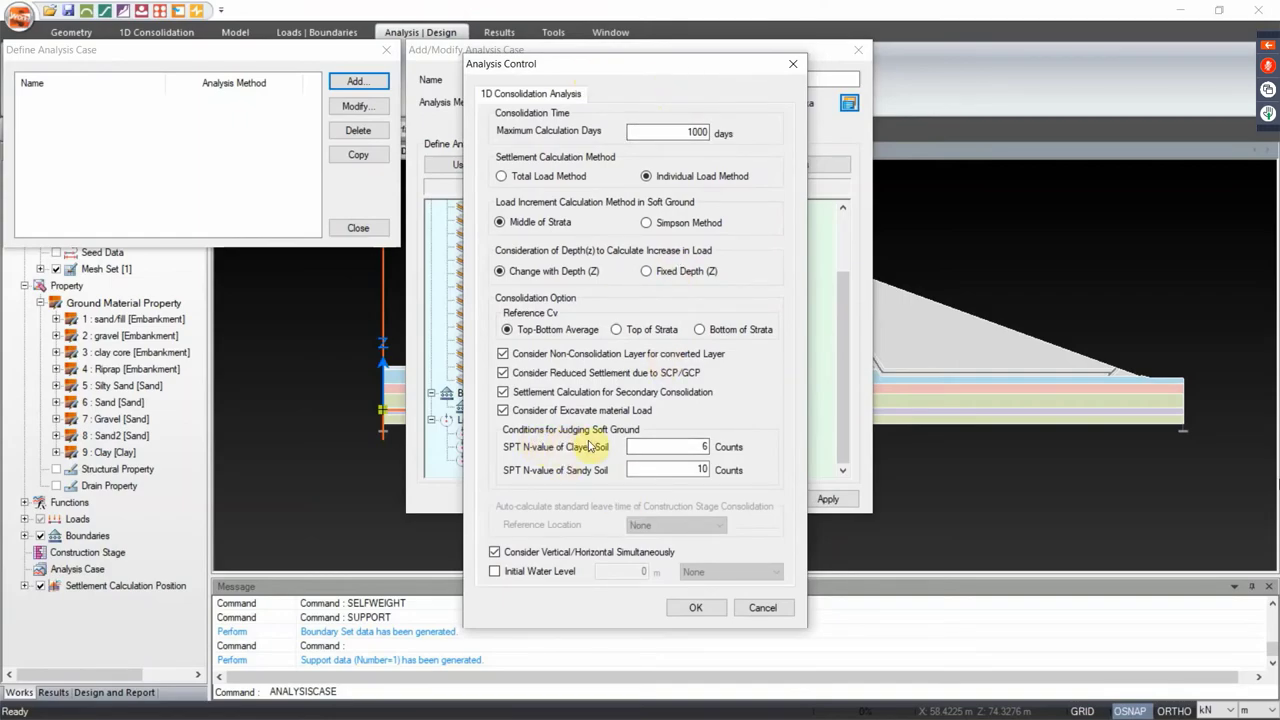
double_click(662, 449)
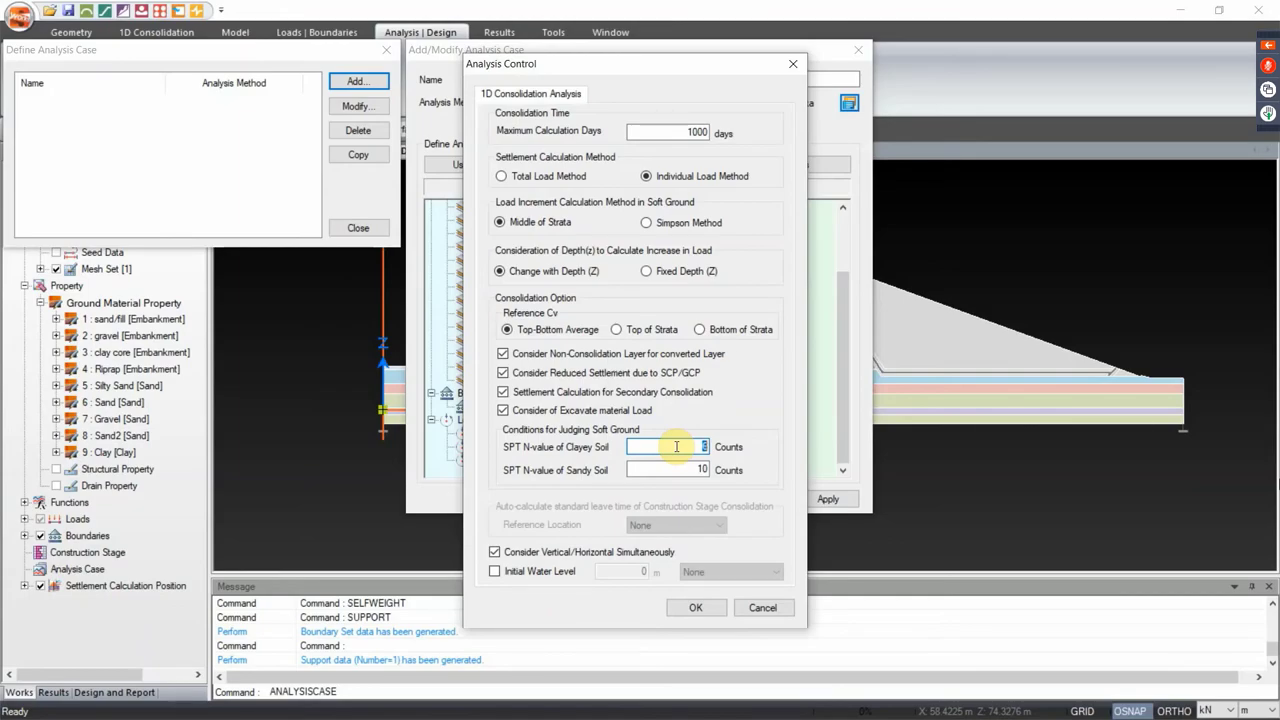
type("45")
key("Tab")
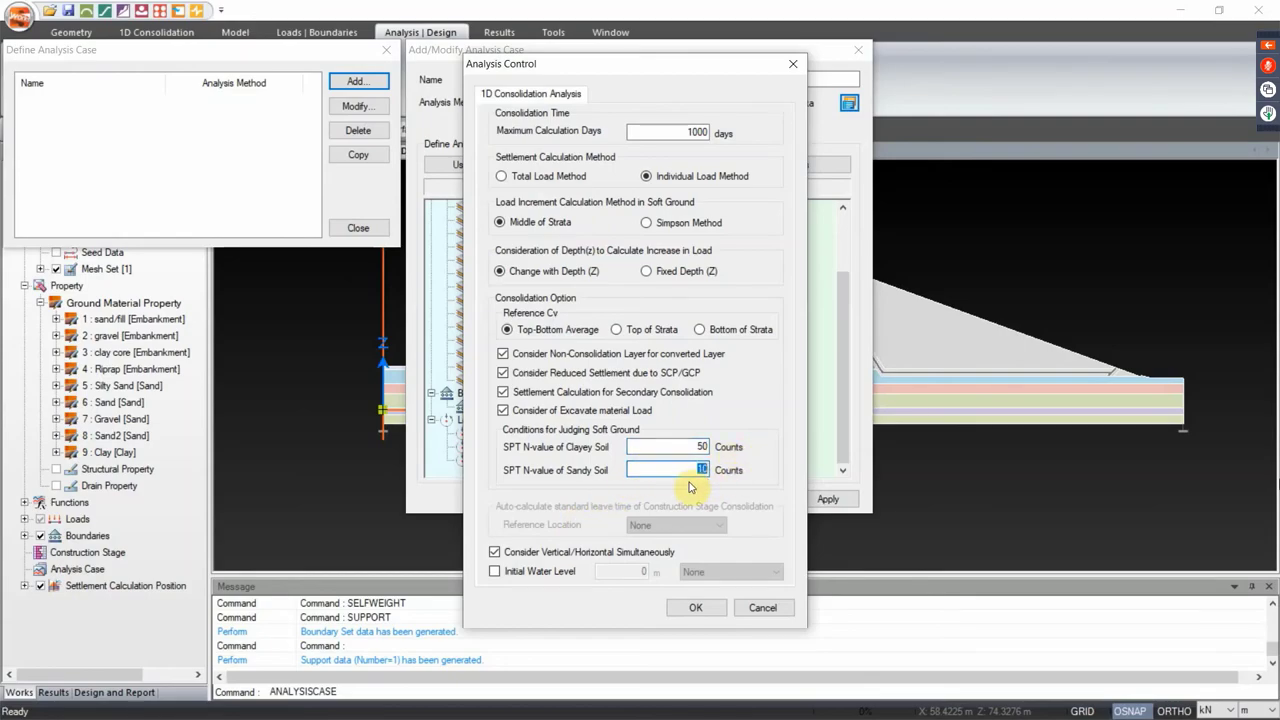
type("3")
key("super")
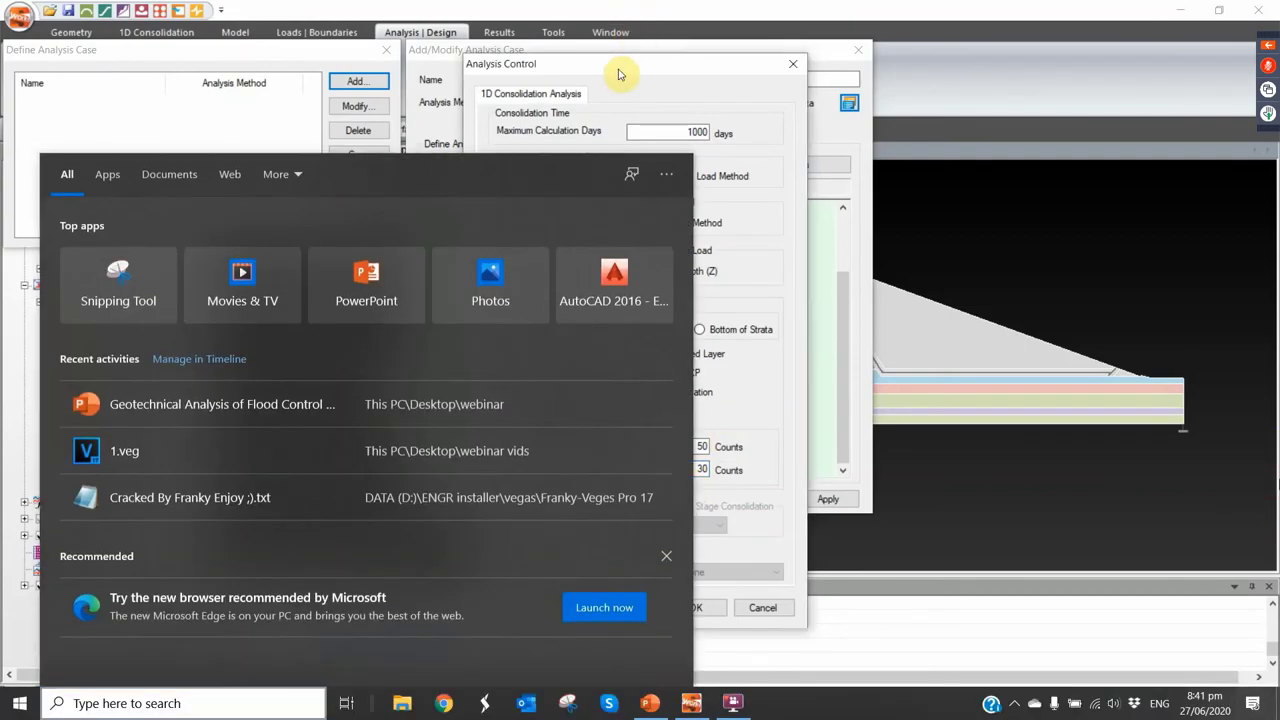
left_click(622, 68)
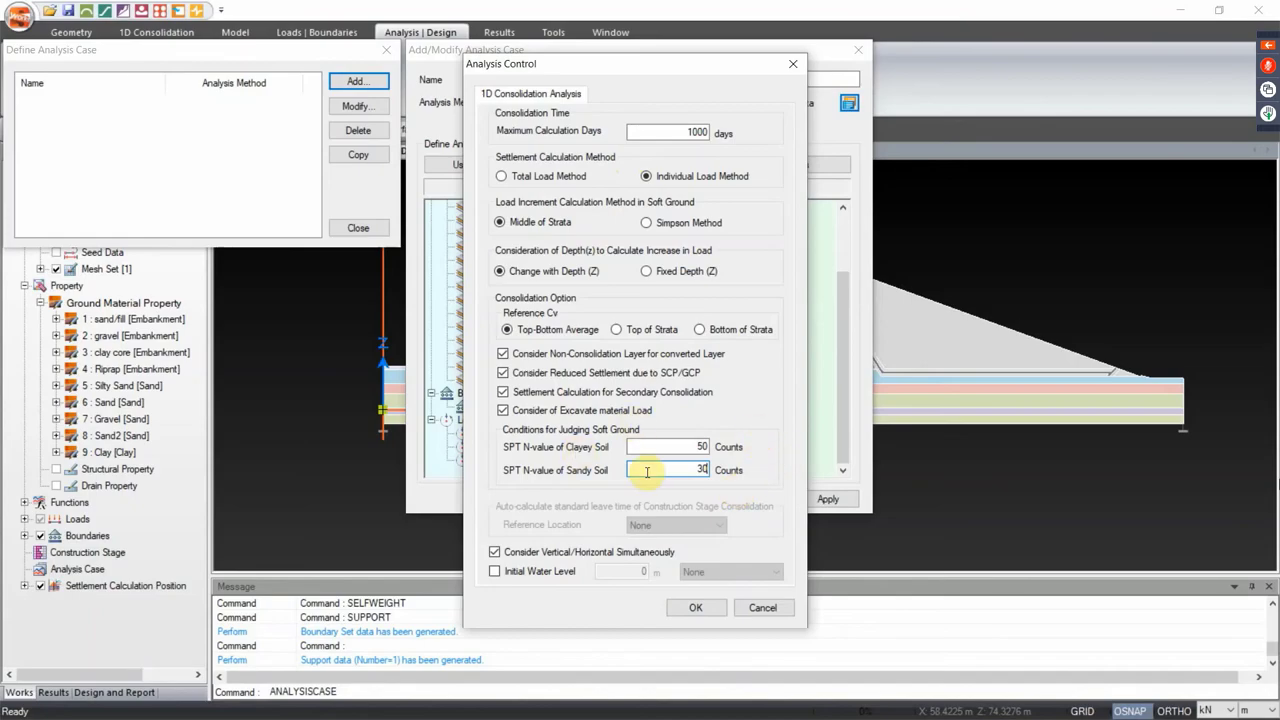
Enable the initial water level at 15.85 m in the analysis control data and save the settlement check 1D case
left_click(495, 572)
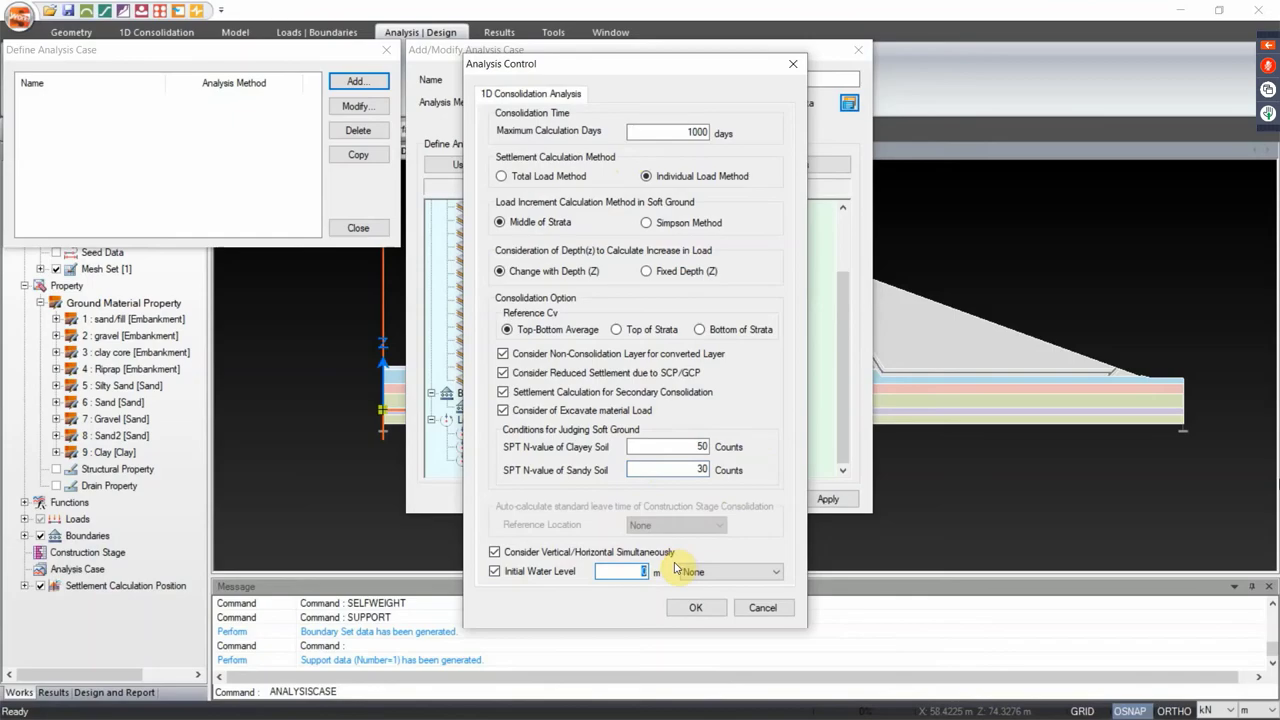
type("15.85")
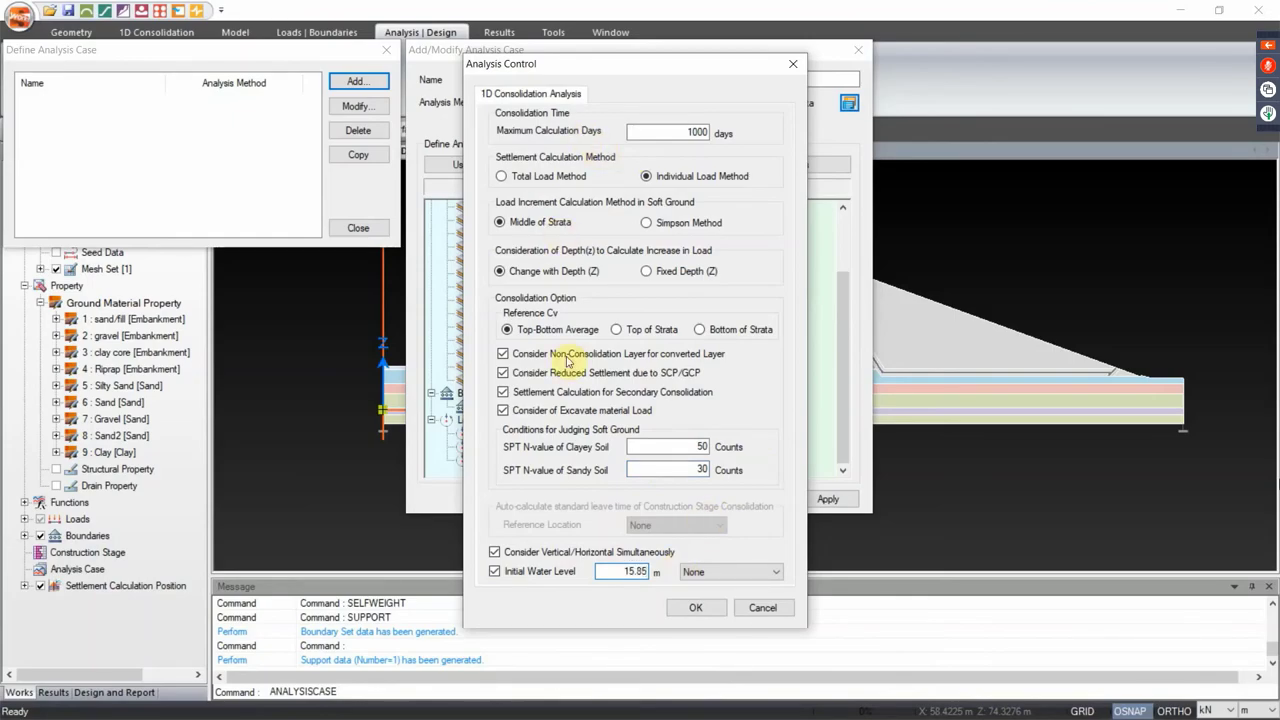
left_click(695, 608)
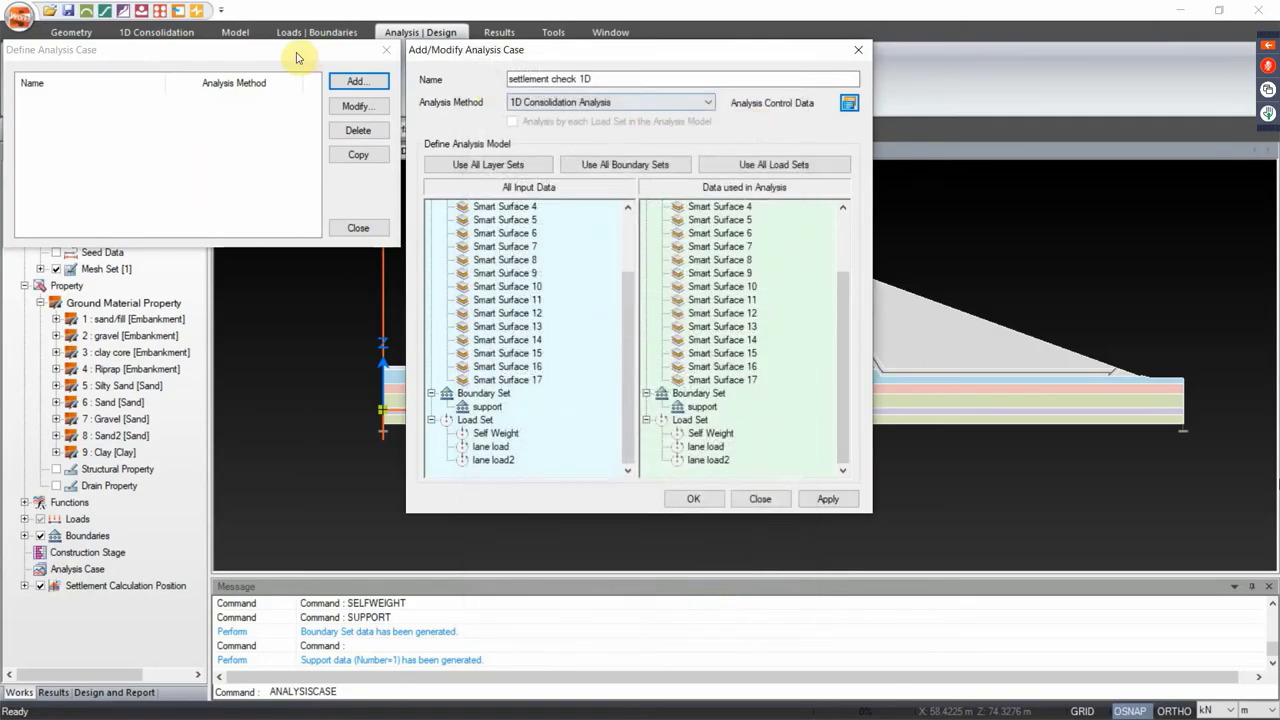
left_click(828, 499)
left_click(760, 498)
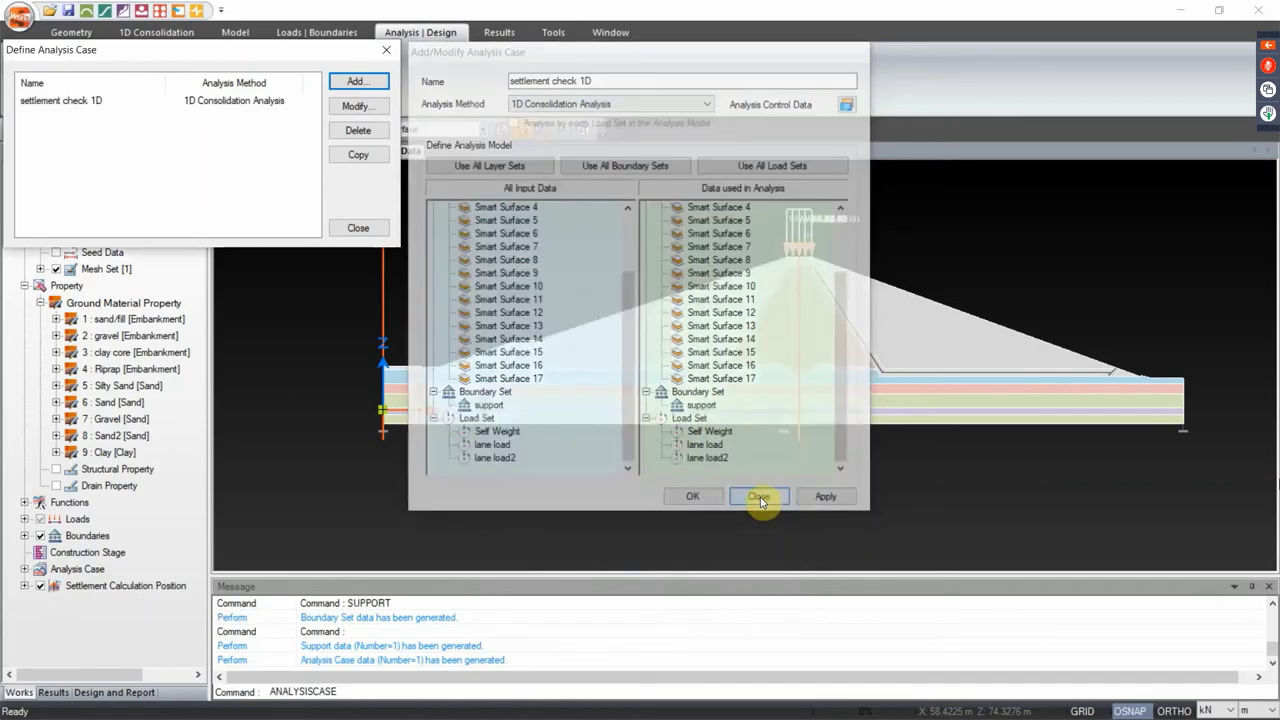
Close the analysis case definition and run the technical review check on the soft ground model
left_click(378, 228)
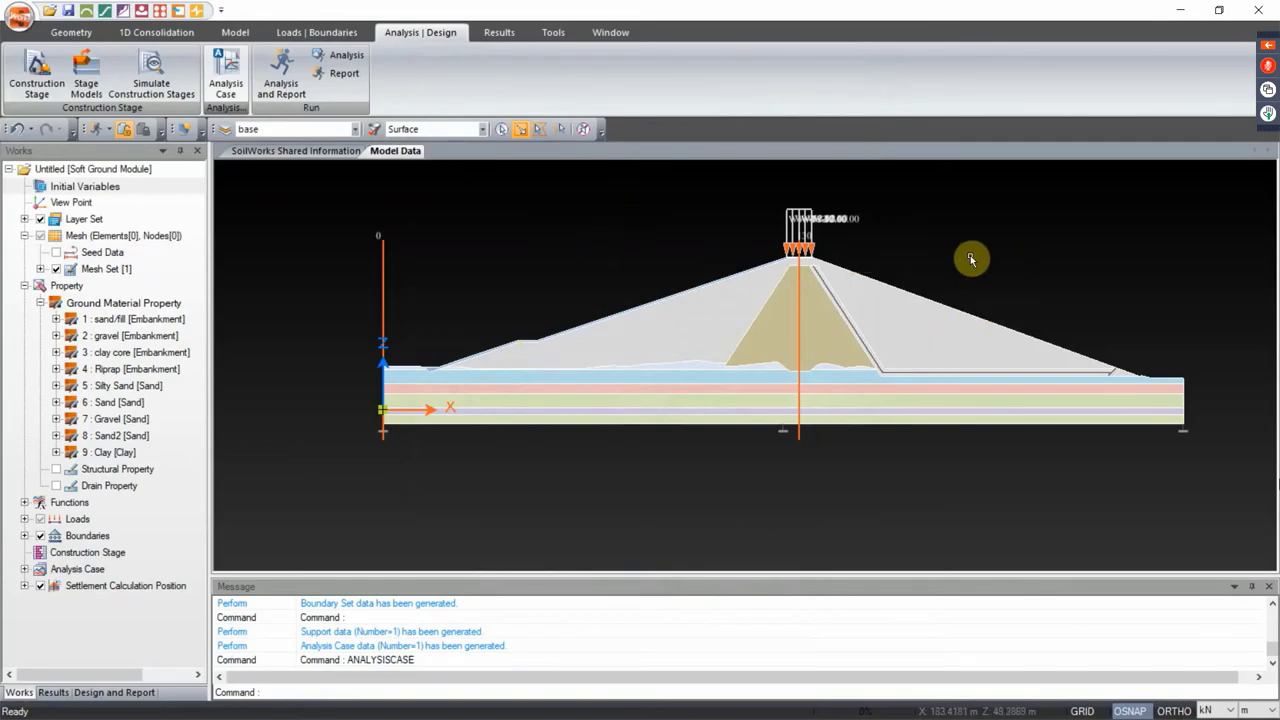
left_click_drag(971, 257, 908, 283)
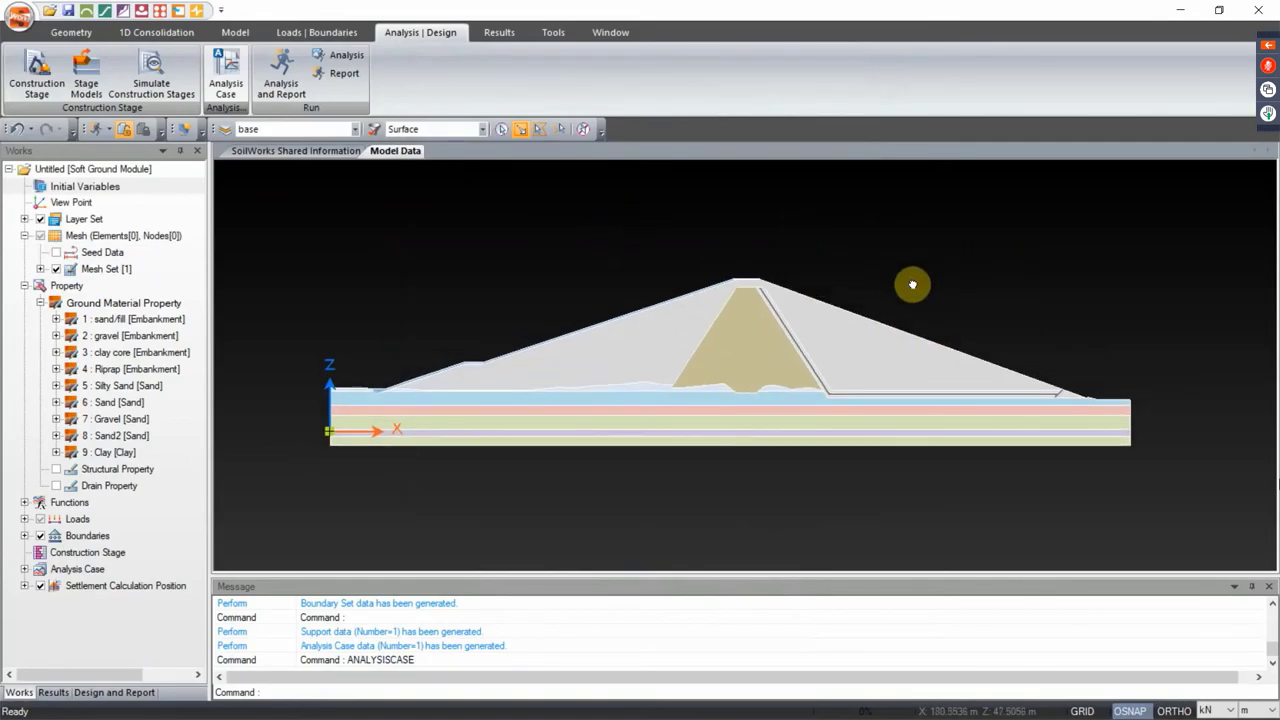
left_click(556, 32)
left_click(277, 72)
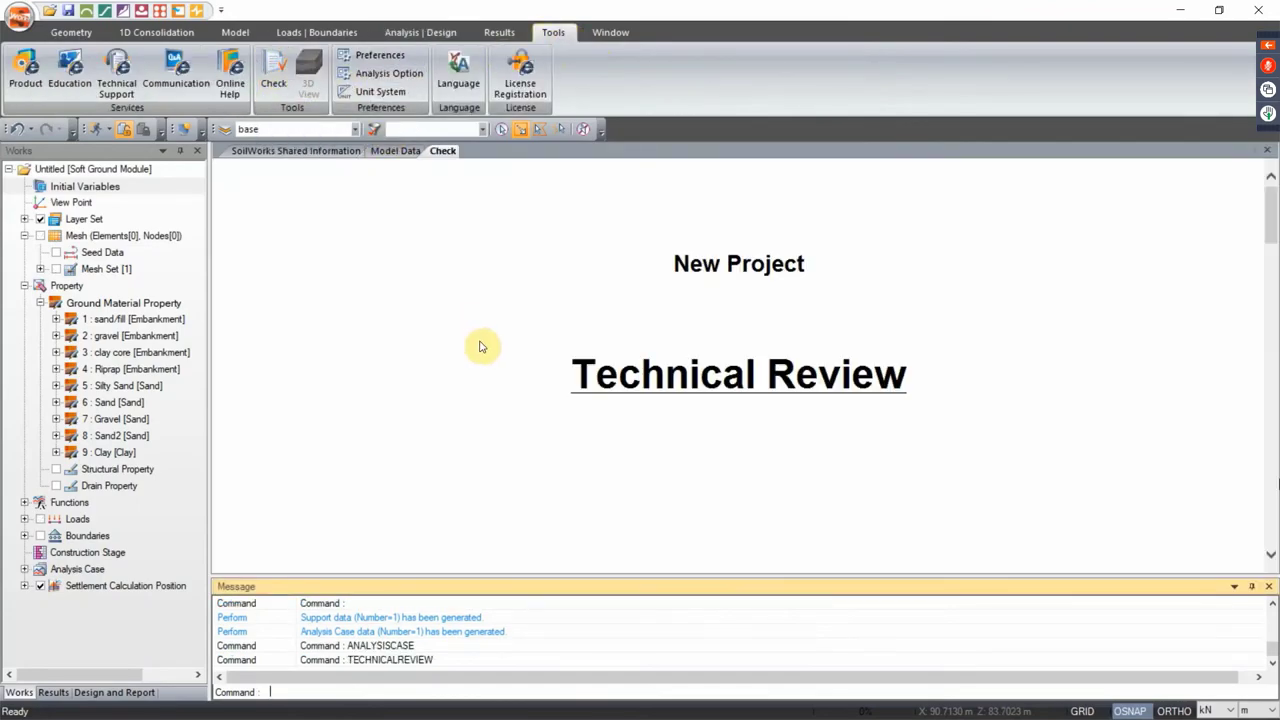
Examine the technical review's ground material, boundary, loading, construction stage and analysis case sections, and return to the model view
scroll(517, 408, "down", 20)
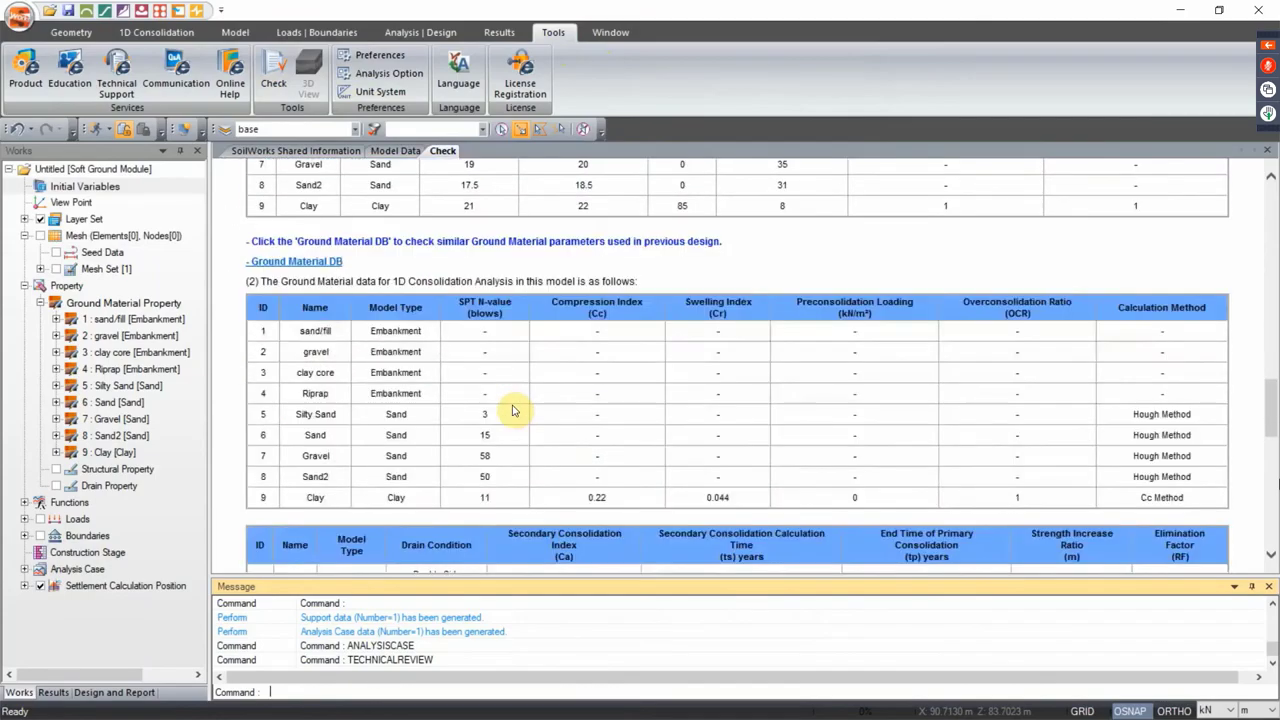
scroll(512, 410, "down", 8)
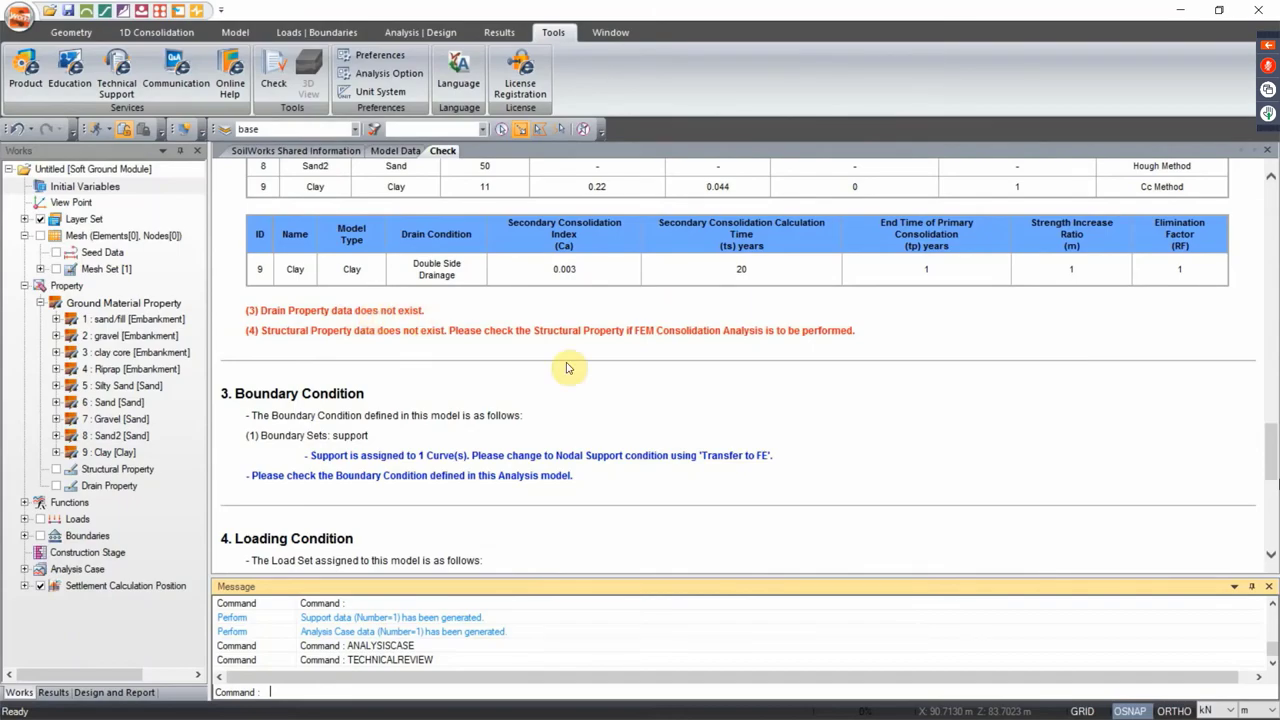
scroll(563, 366, "up", 3)
scroll(486, 449, "down", 5)
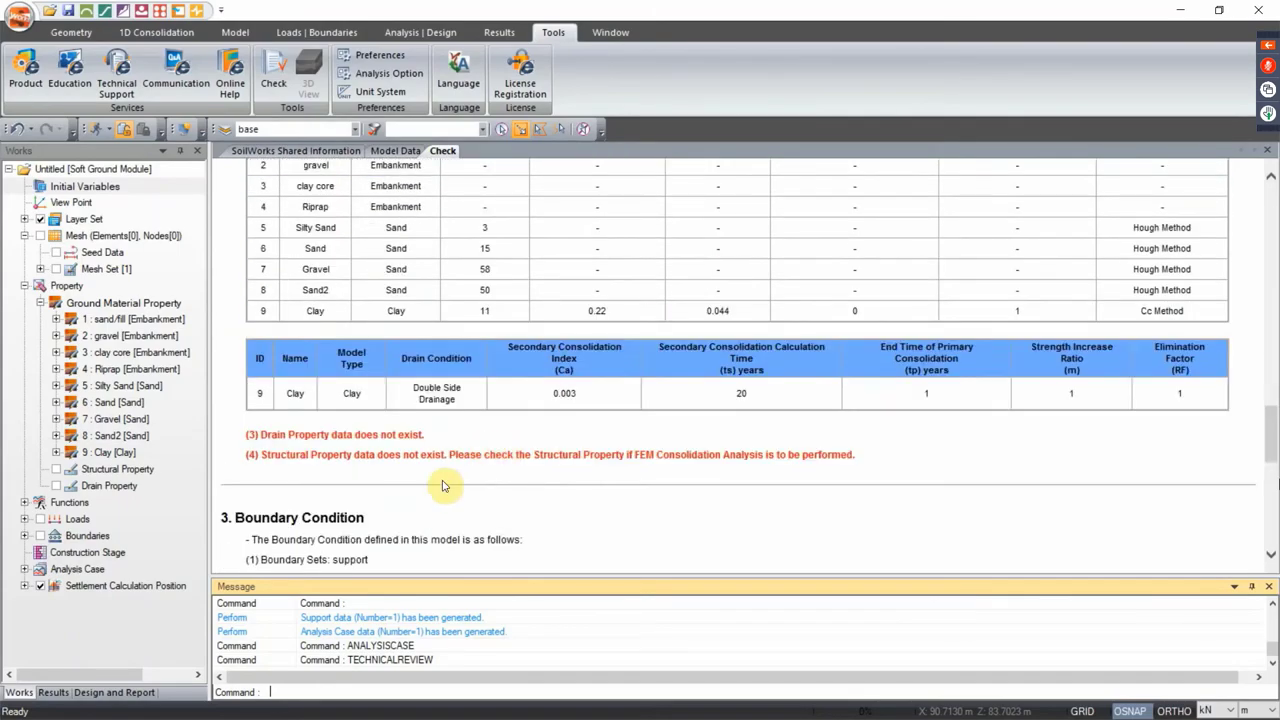
scroll(471, 300, "down", 5)
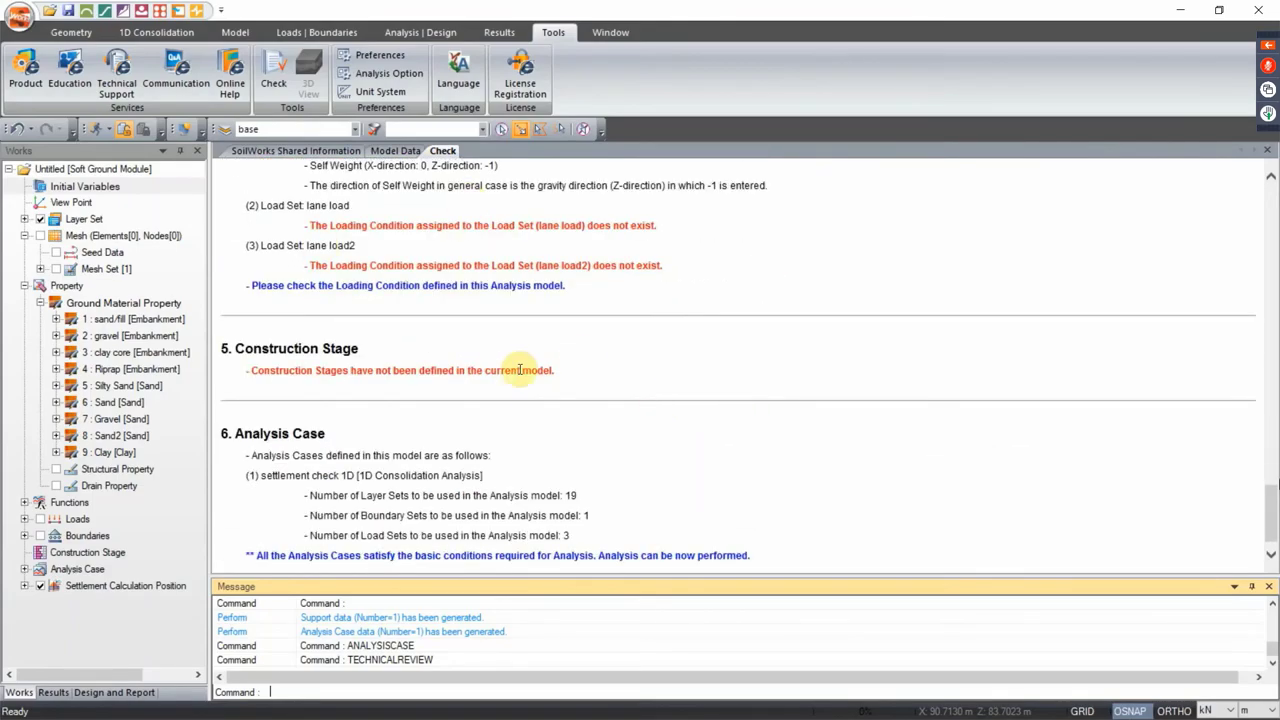
scroll(575, 362, "down", 1)
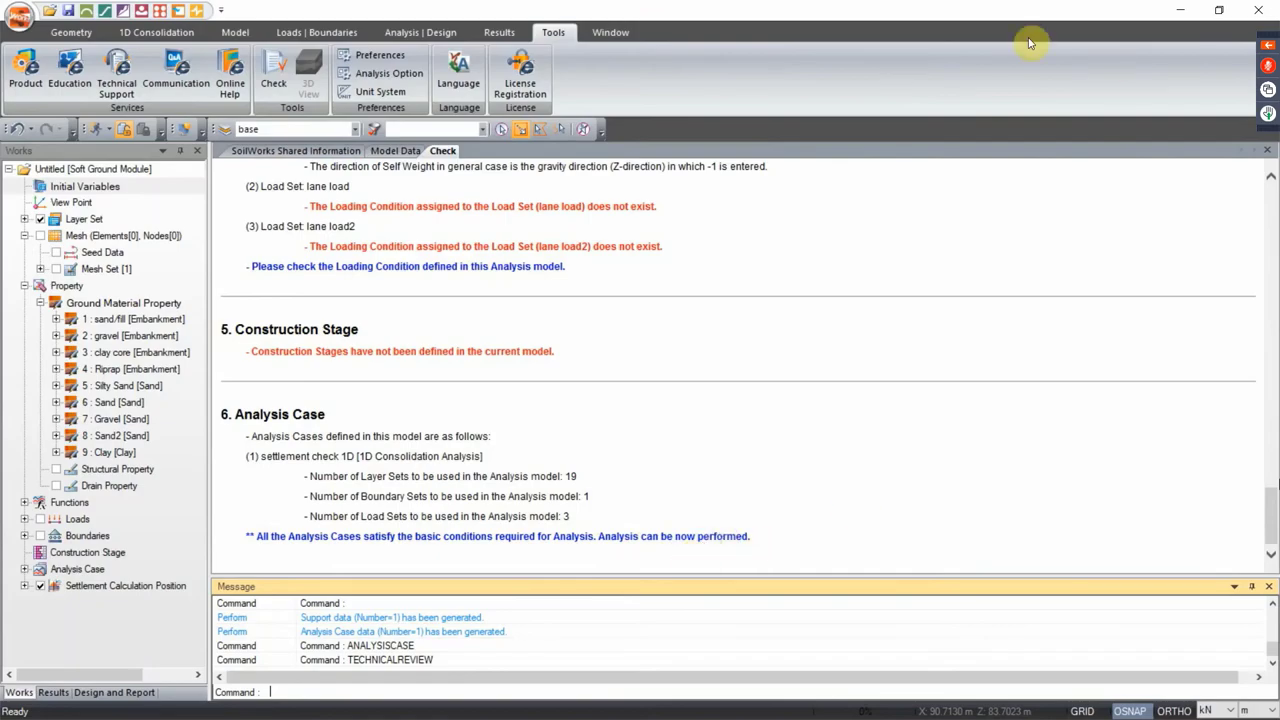
scroll(536, 377, "up", 4)
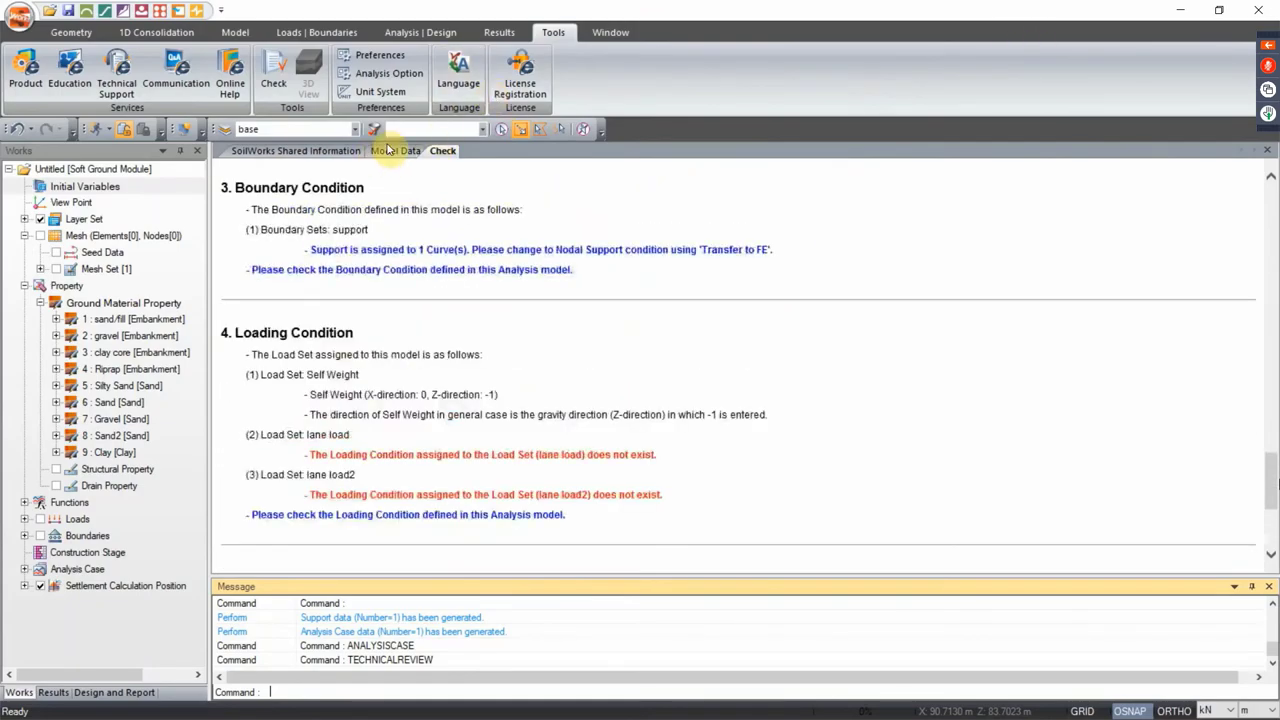
left_click(392, 151)
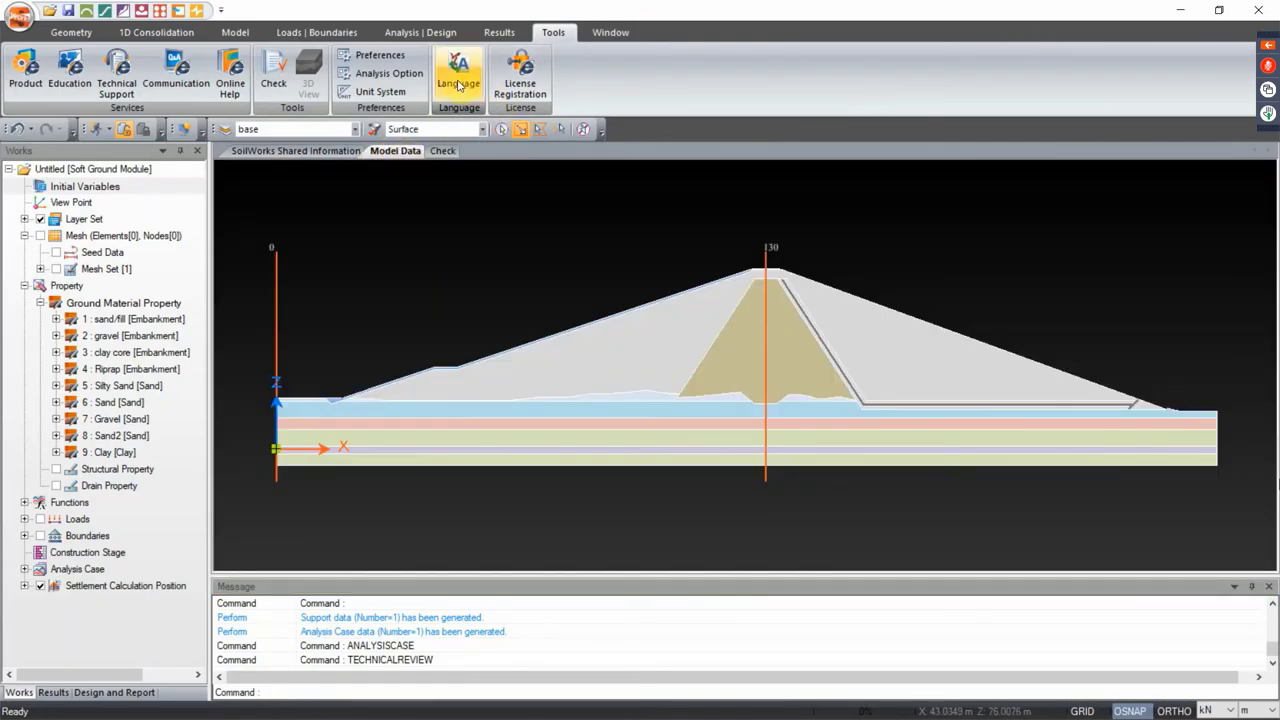
Run the settlement check 1D analysis, saving the model as softground in the webinar soft ground folder over the existing file
left_click(396, 36)
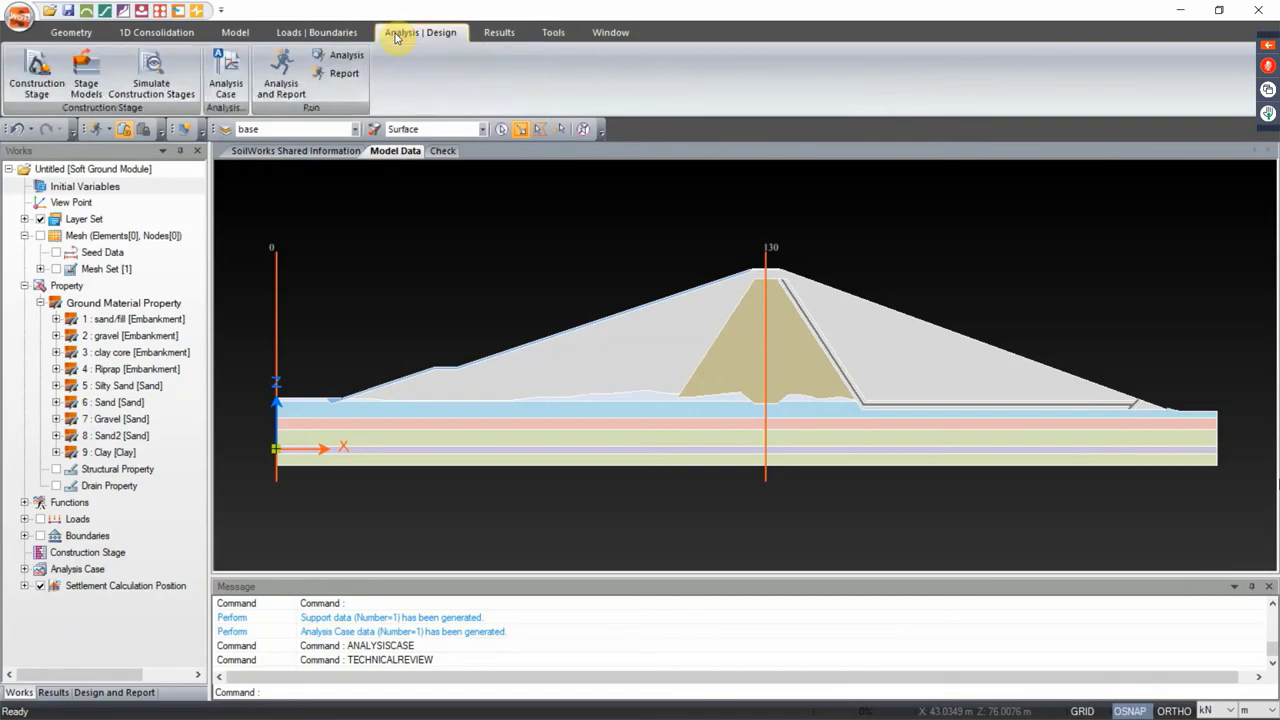
left_click(282, 78)
left_click(110, 460)
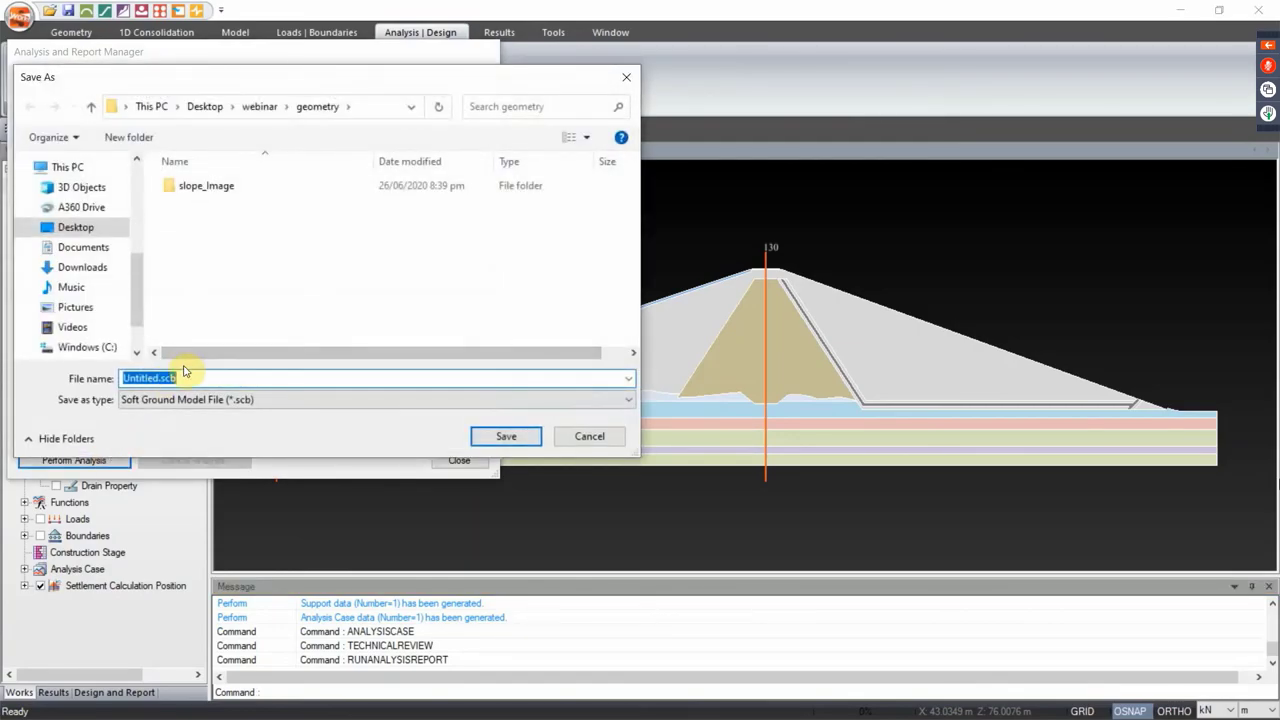
type("softground")
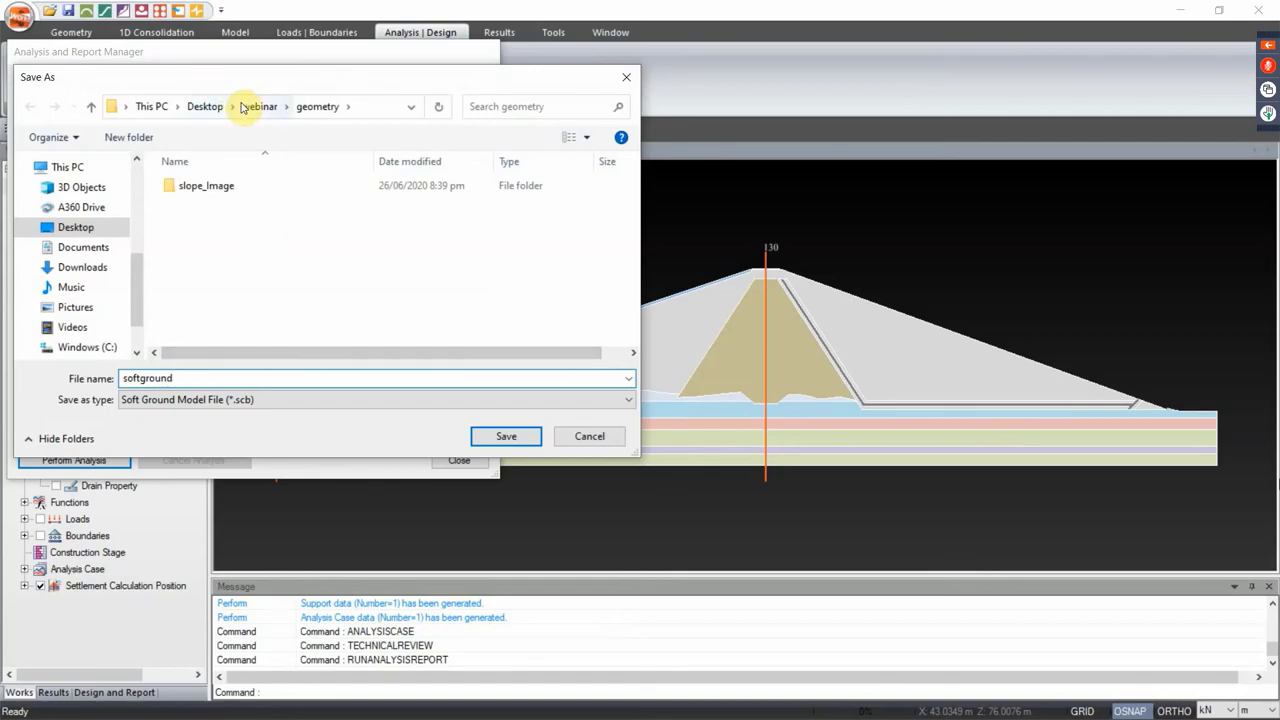
left_click(259, 106)
double_click(204, 257)
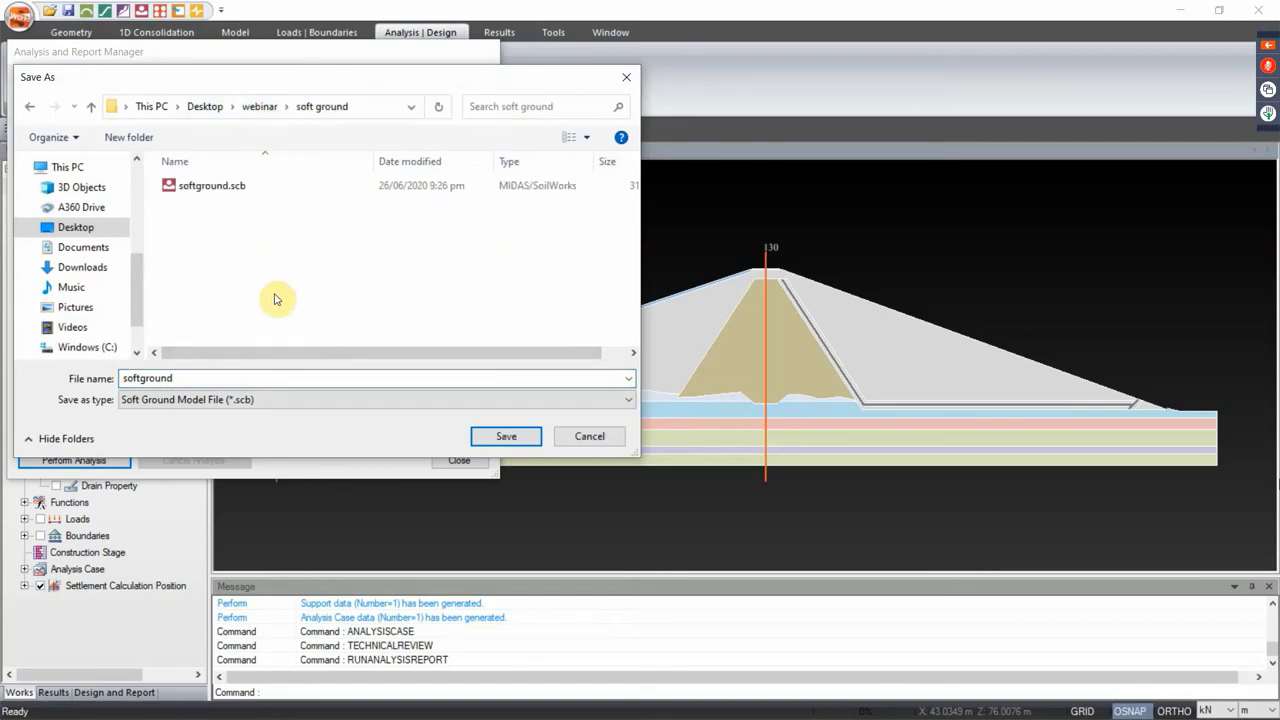
left_click(506, 437)
left_click(686, 375)
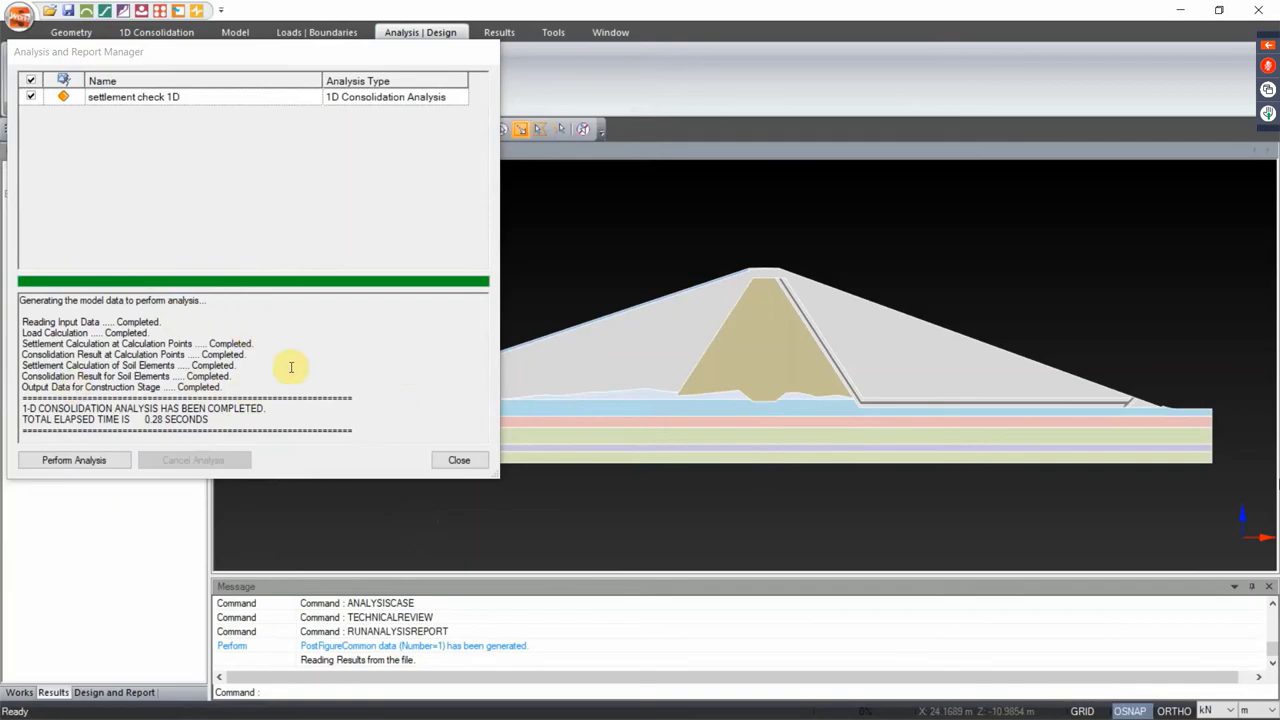
left_click(459, 462)
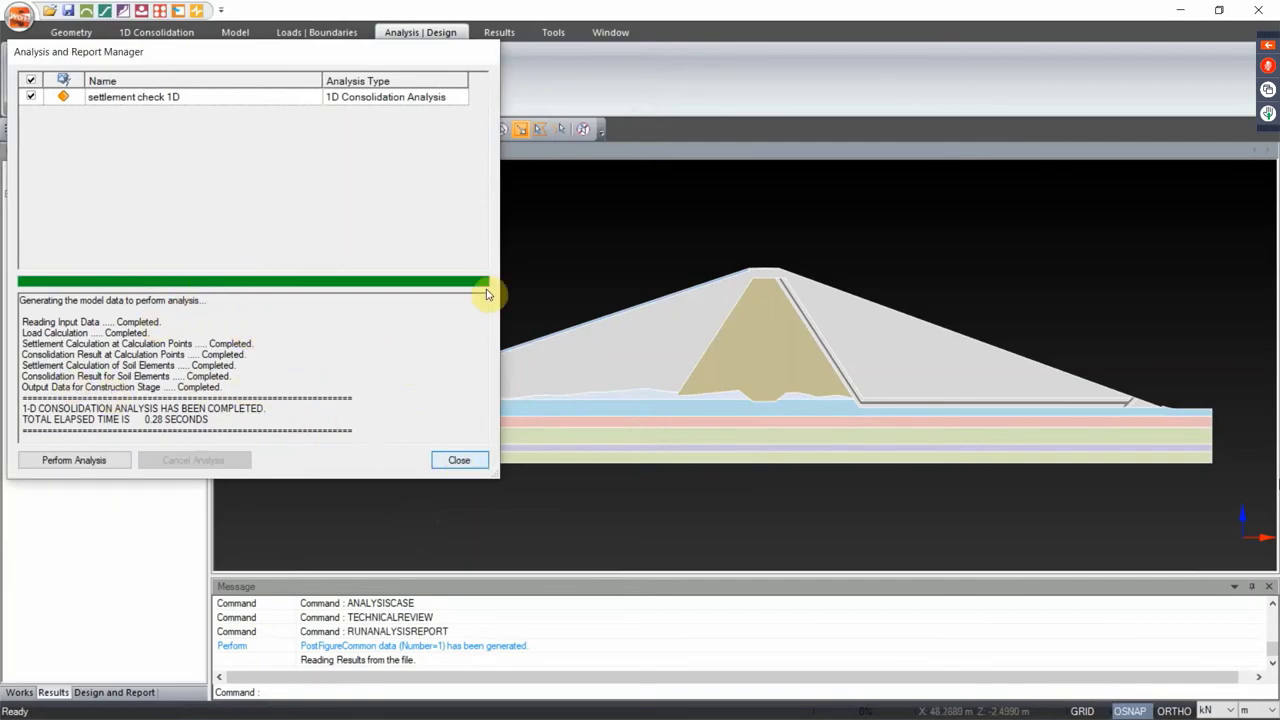
Display the settlement curve and the curve for degree of consolidation at the X=130m calculation position
left_click(500, 34)
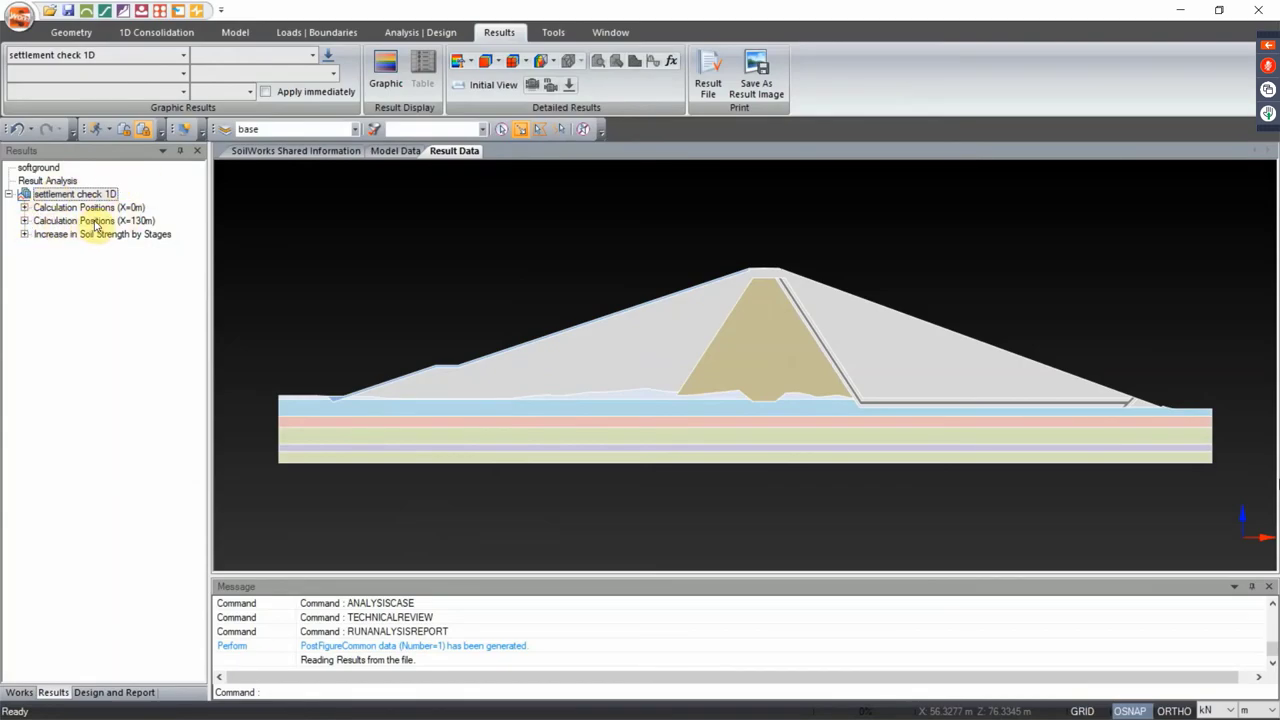
left_click(25, 222)
double_click(88, 235)
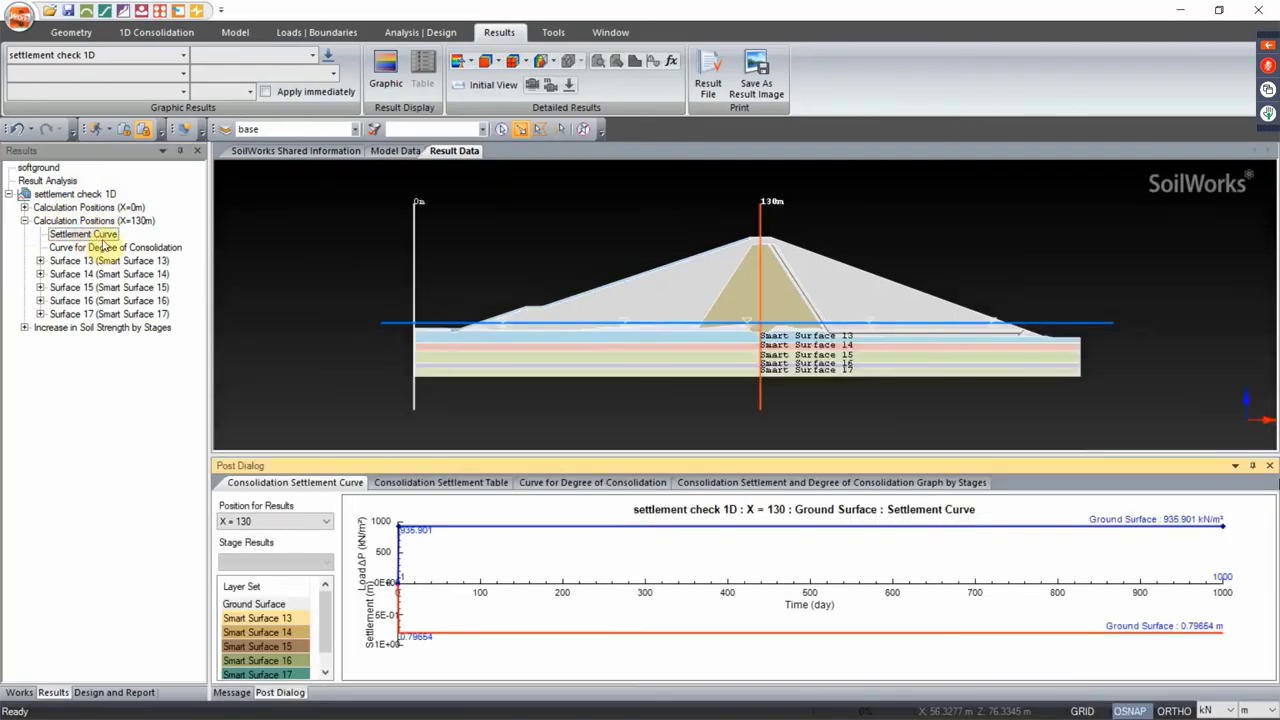
double_click(104, 248)
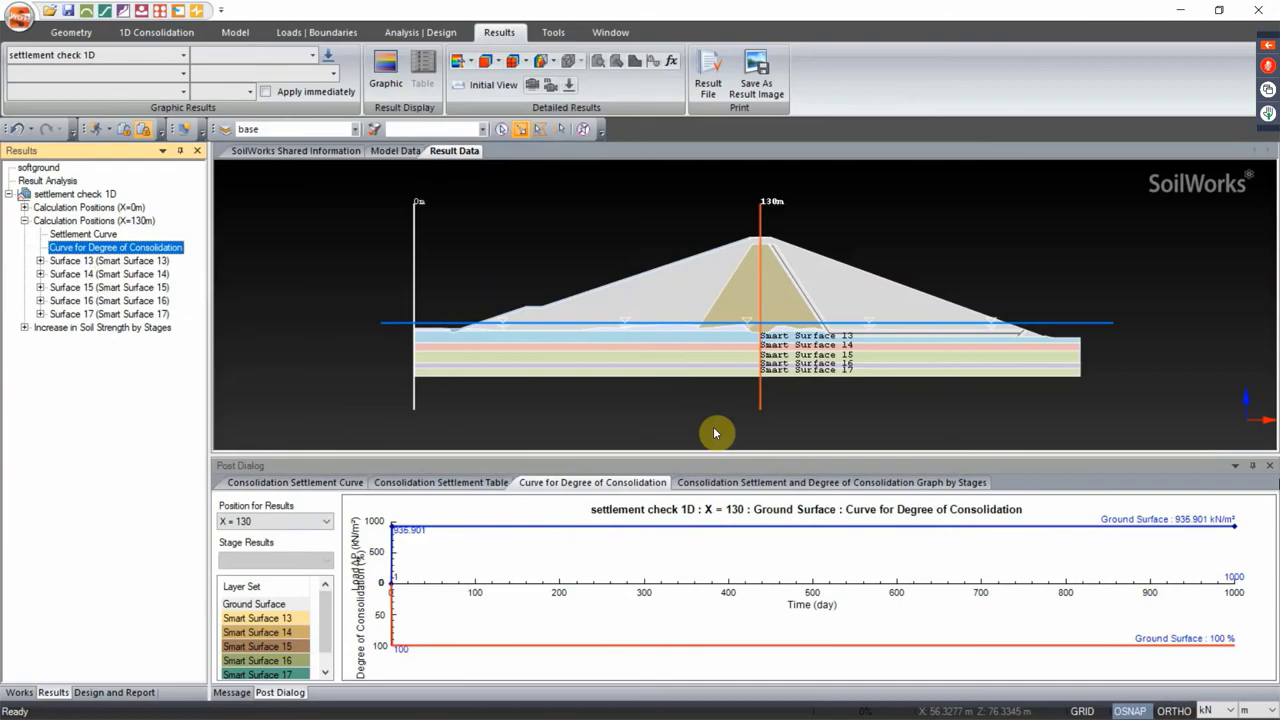
Review the consolidation settlement table and the settlement and degree of consolidation results by stages at X = 130
left_click(288, 483)
left_click(440, 483)
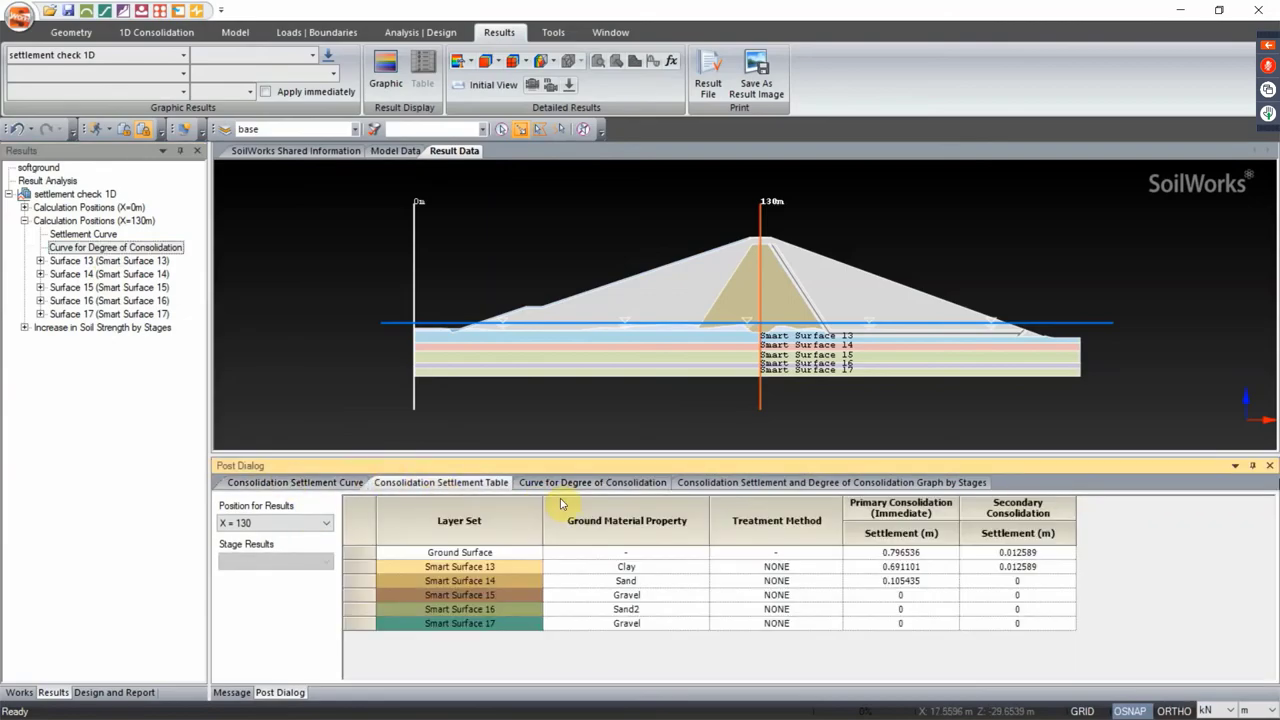
left_click(586, 483)
left_click(748, 483)
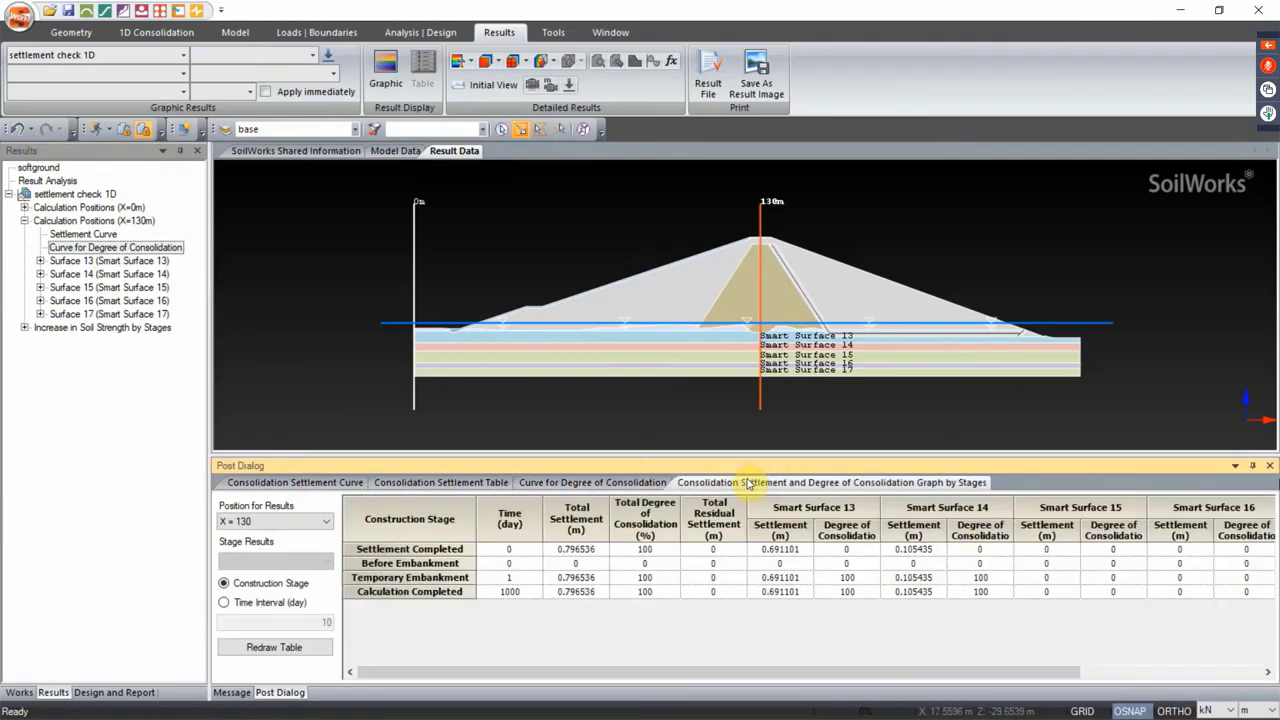